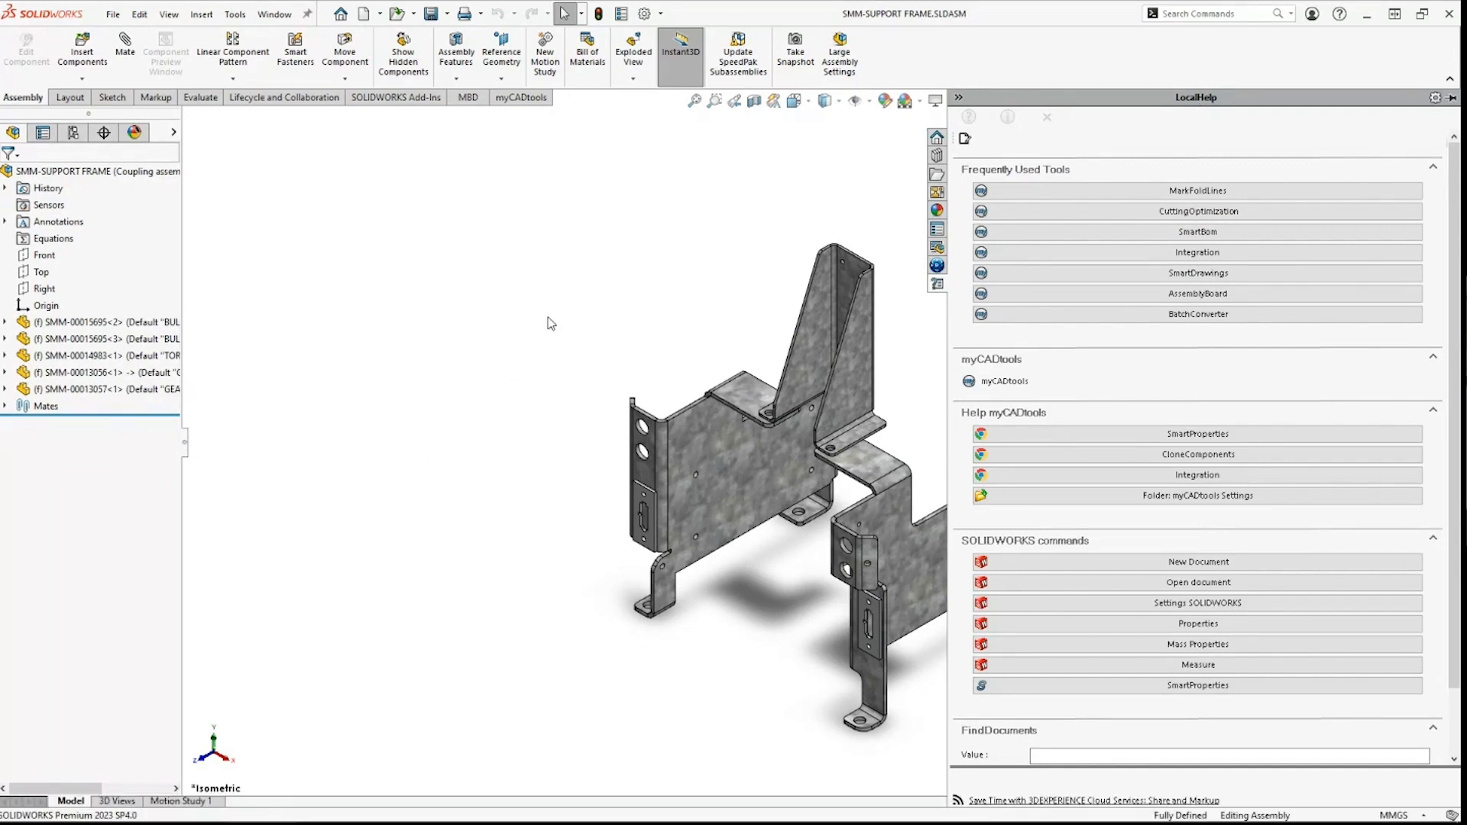
# Step: Launch myCADtools by searching 'mycad' in the Windows Start menu
pyautogui.press('super')
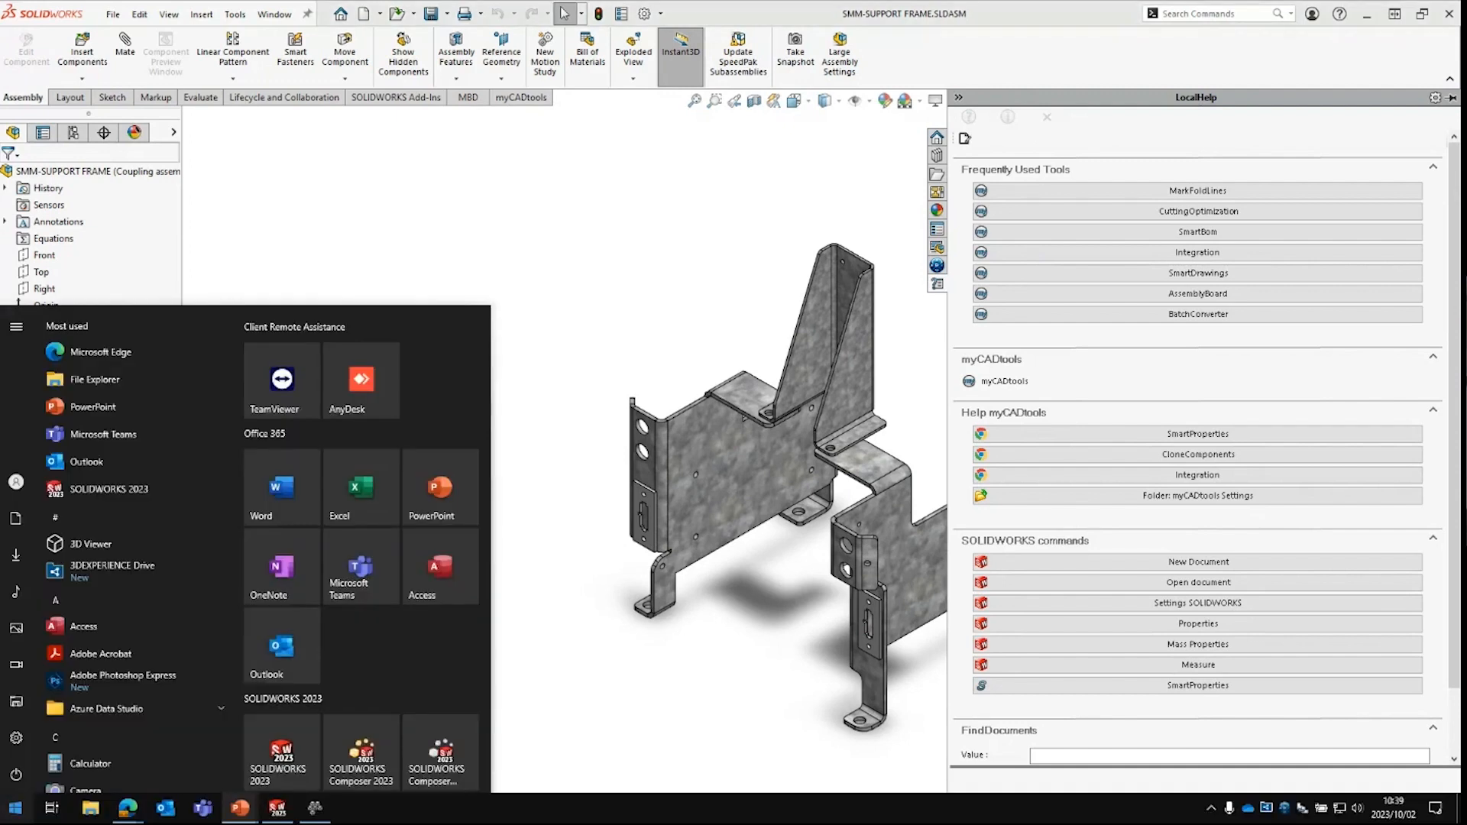
pyautogui.write('mycad')
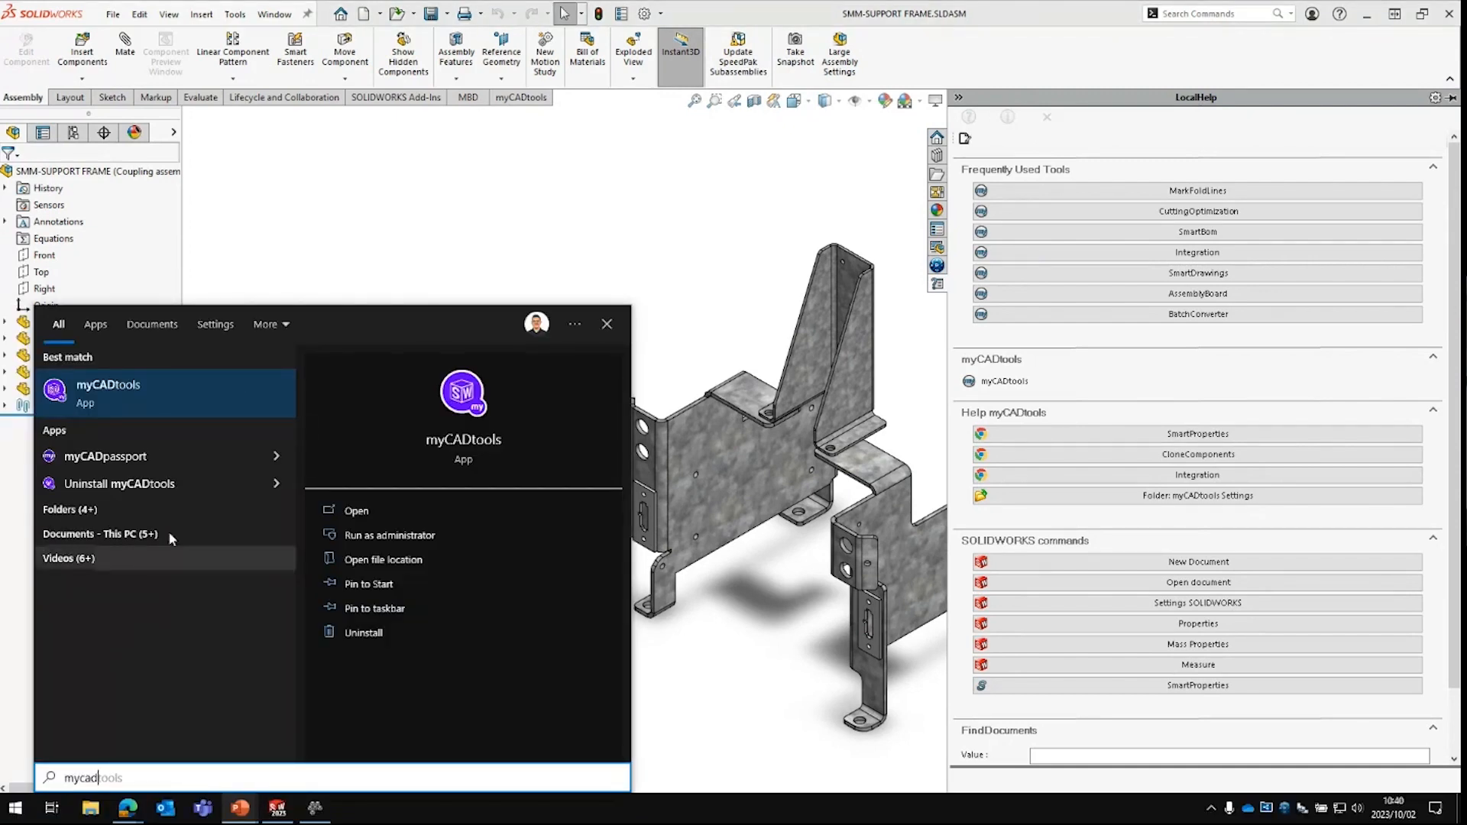
pyautogui.click(185, 405)
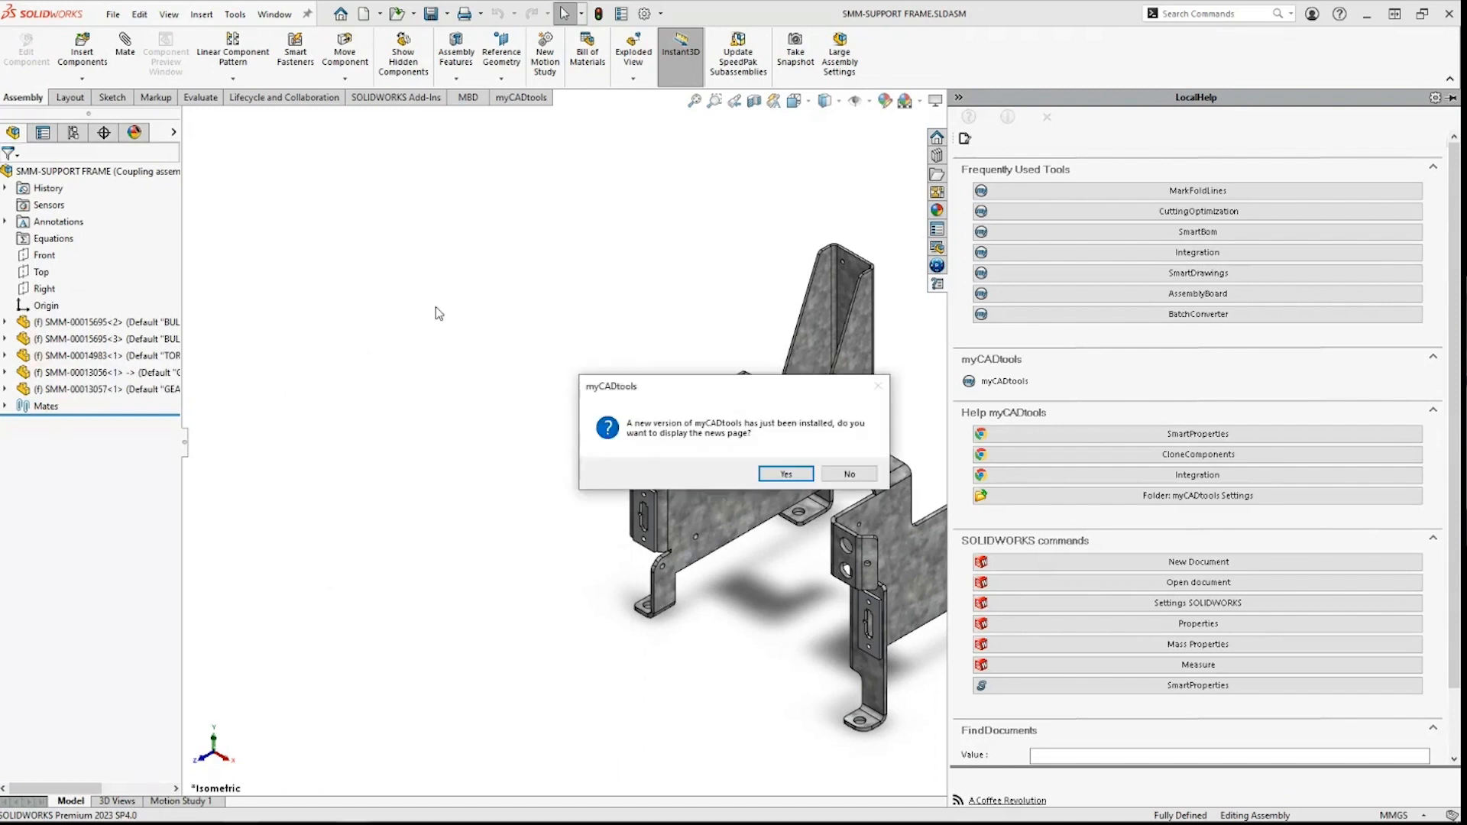
# Step: Dismiss the news prompt and browse the Design, Drawing, Production and Manage projects tool categories
pyautogui.click(786, 473)
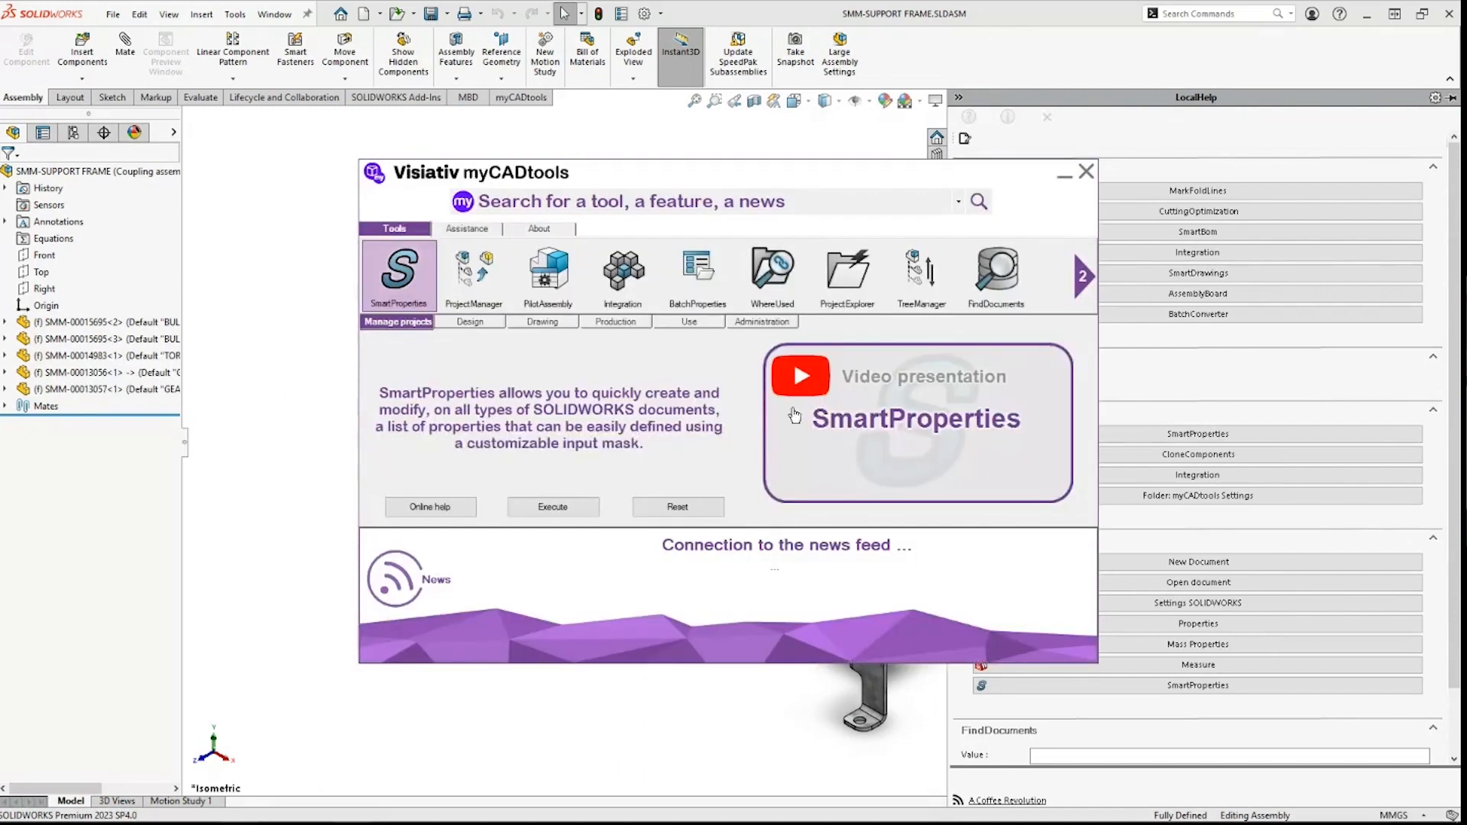
pyautogui.click(483, 322)
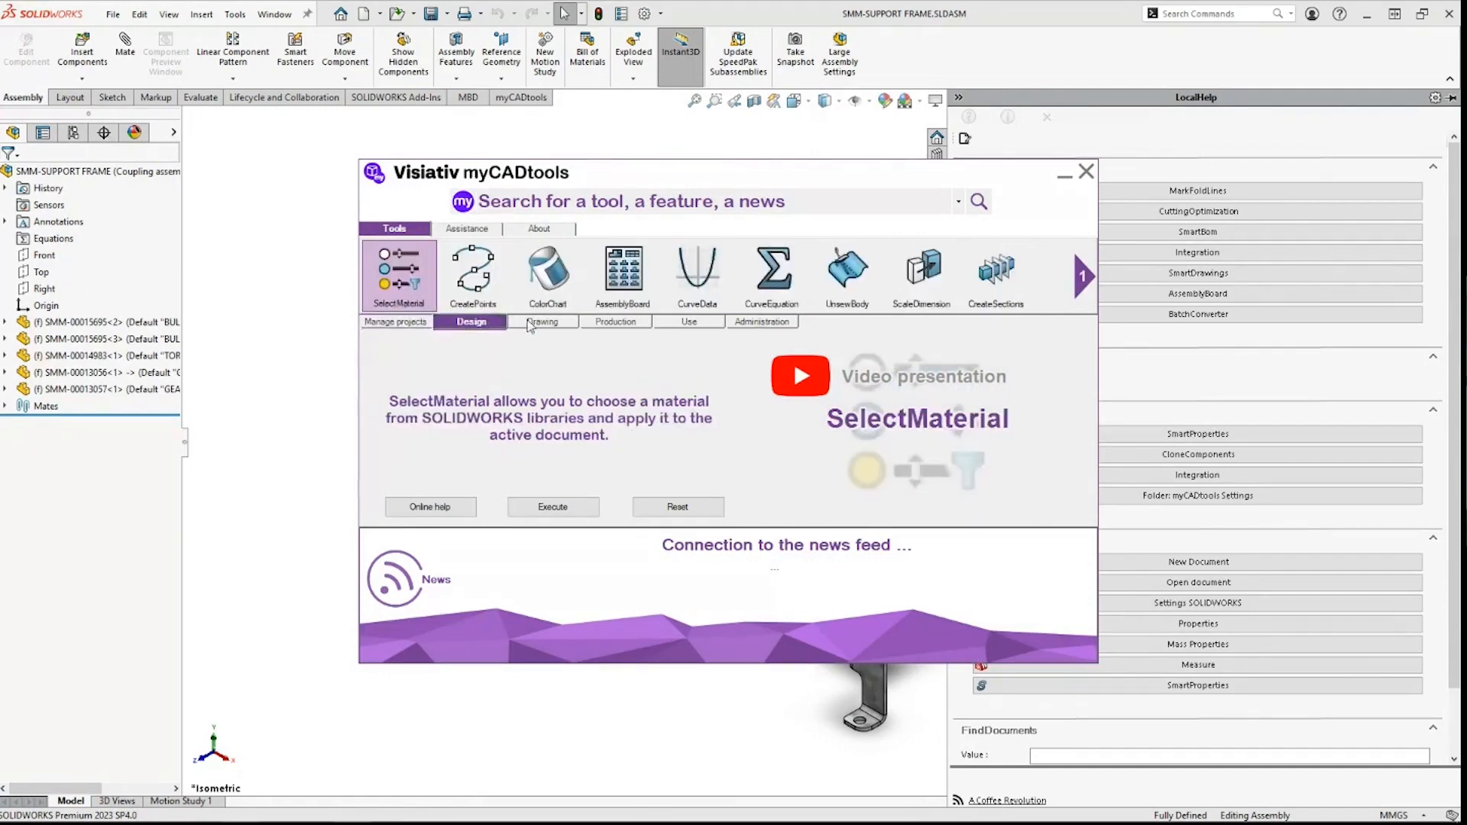
pyautogui.click(539, 322)
pyautogui.click(606, 322)
pyautogui.click(542, 321)
pyautogui.click(471, 322)
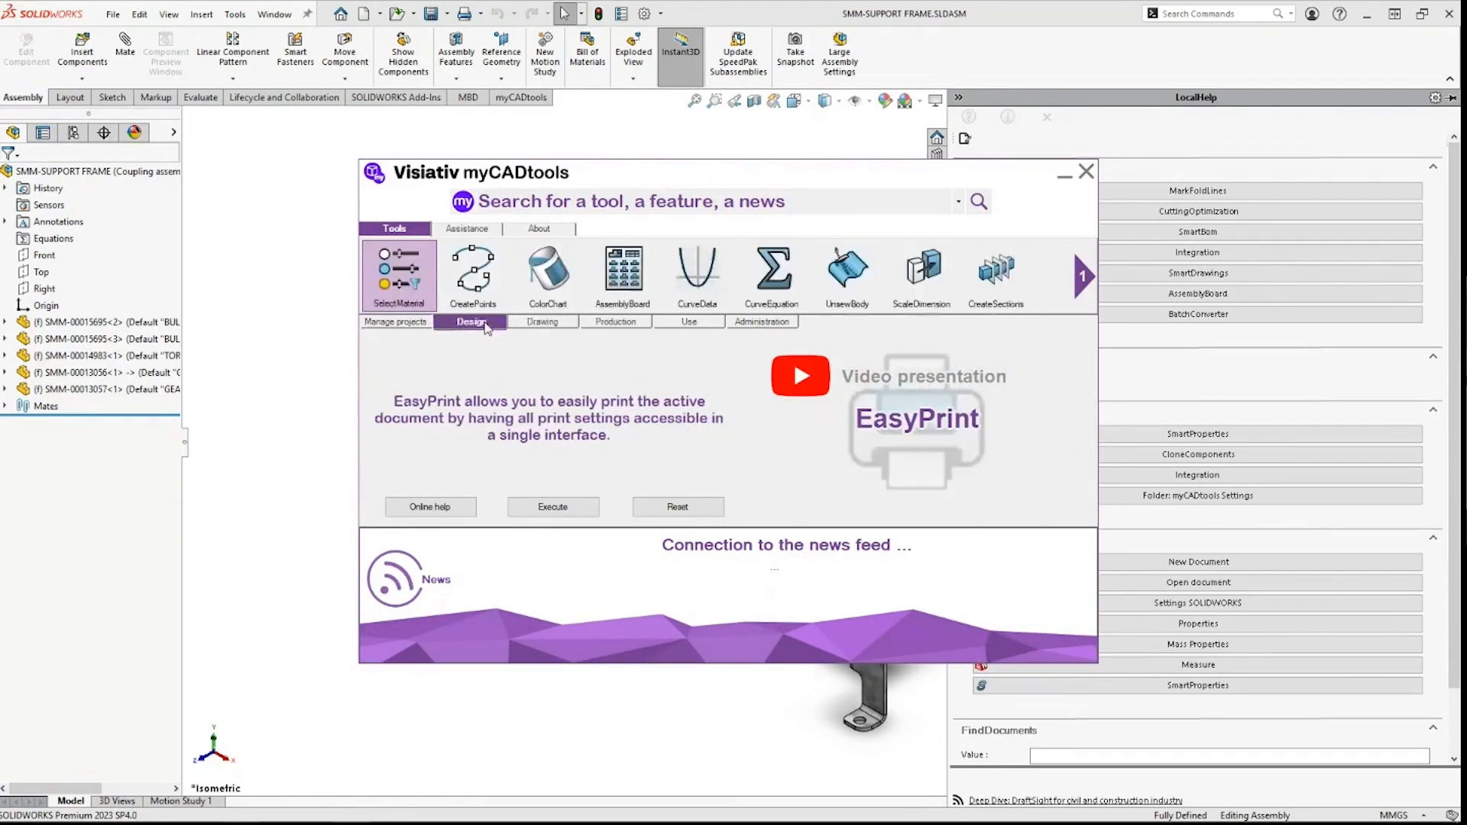
pyautogui.click(405, 323)
# Step: Read the ProjectManager, PilotAssembly and Integration descriptions, then close the launcher
pyautogui.click(481, 283)
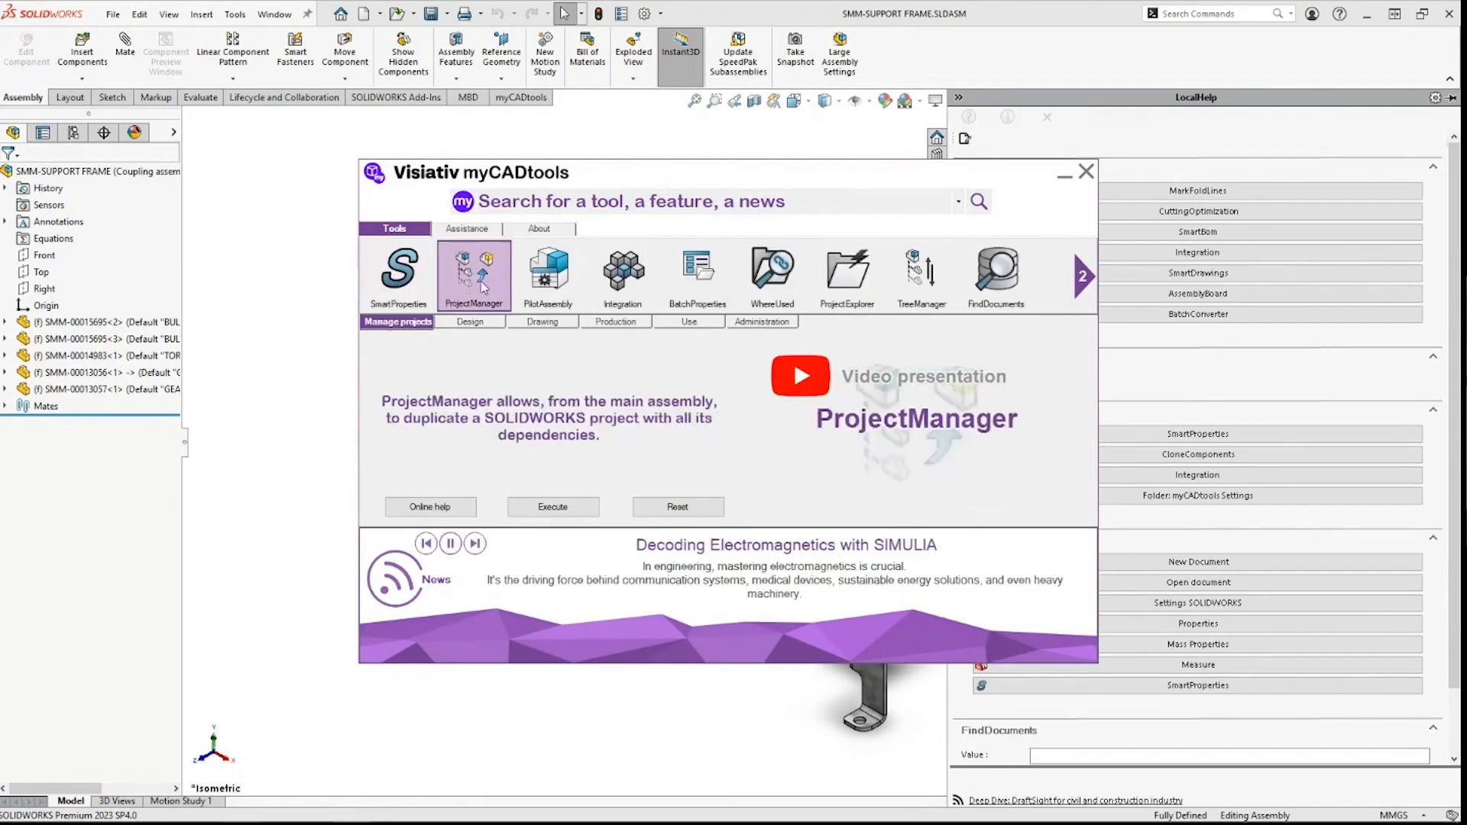
pyautogui.click(556, 278)
pyautogui.click(631, 274)
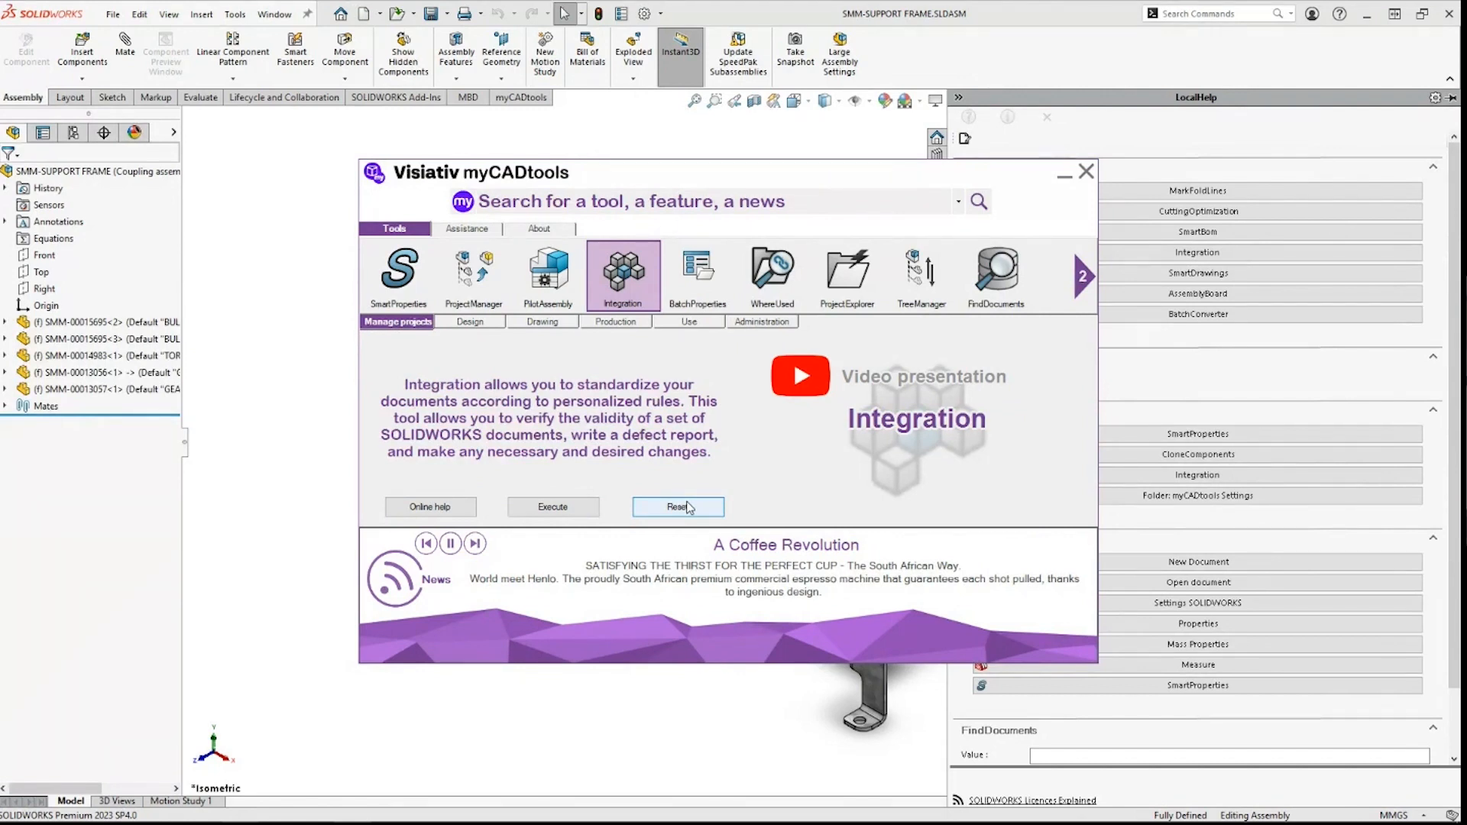
pyautogui.click(1063, 176)
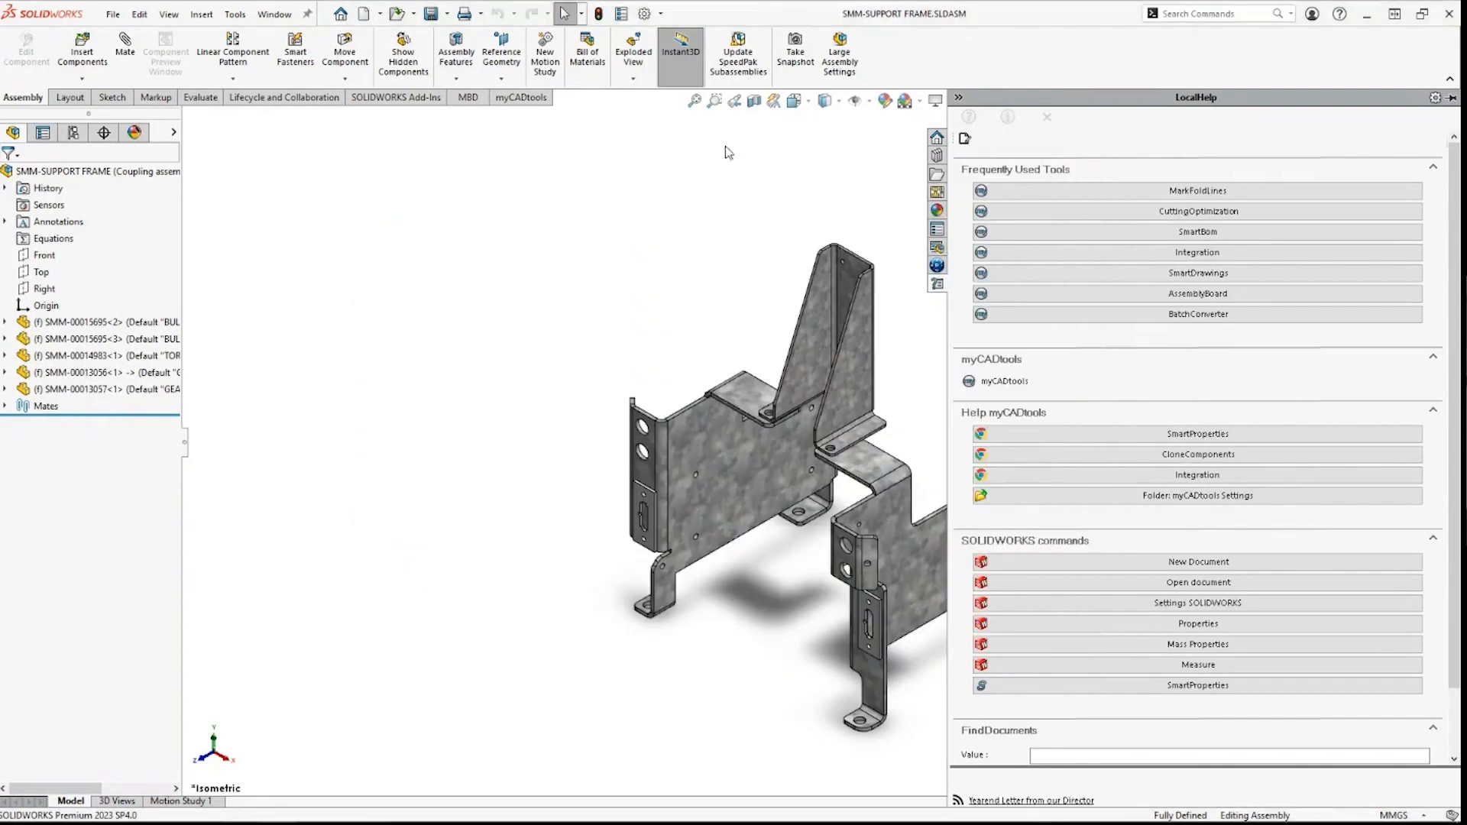
# Step: Show the myCADtools CommandManager commands and reopen the LocalHelp task pane
pyautogui.click(521, 101)
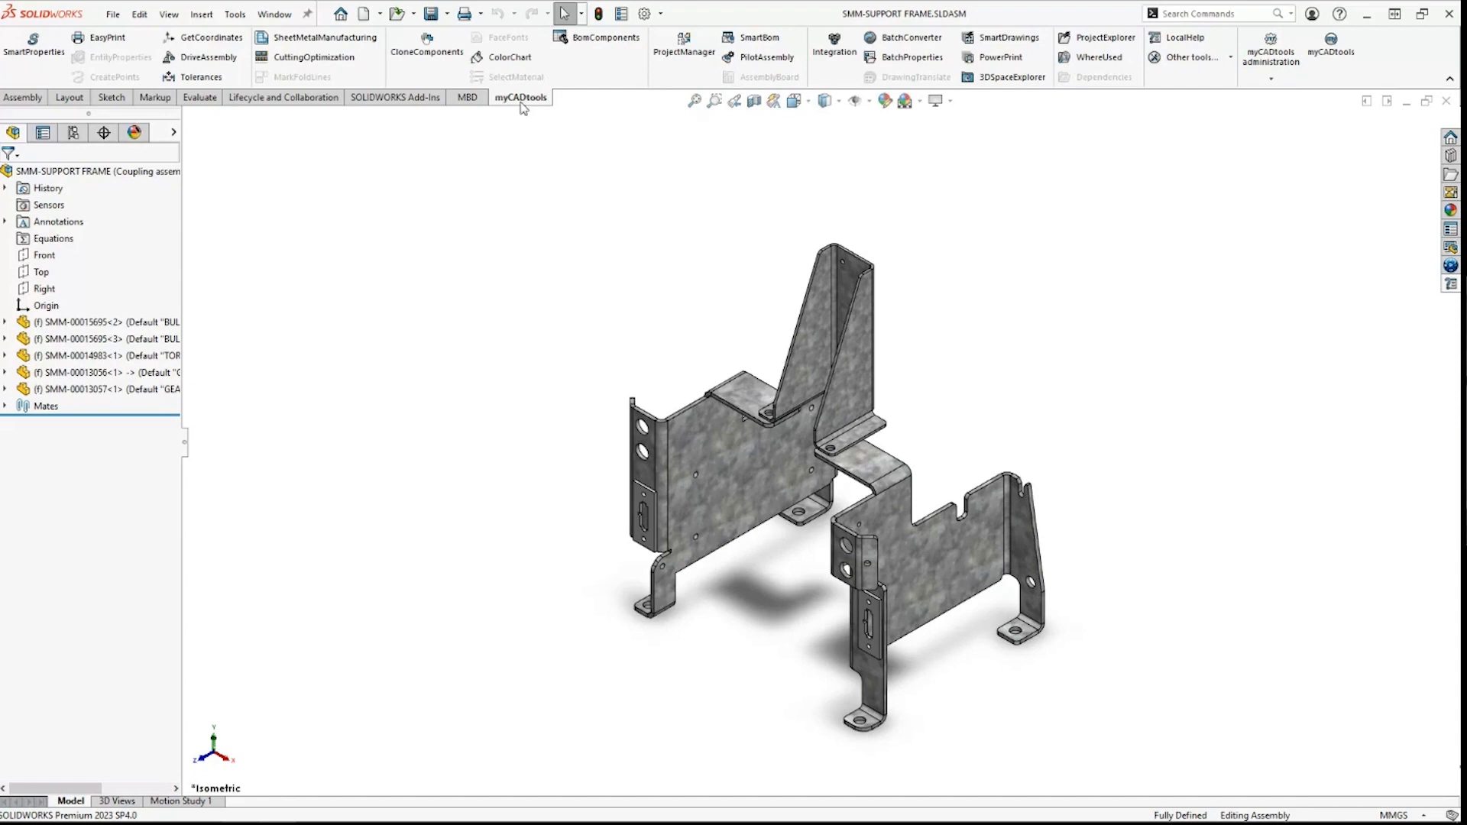
pyautogui.click(1452, 285)
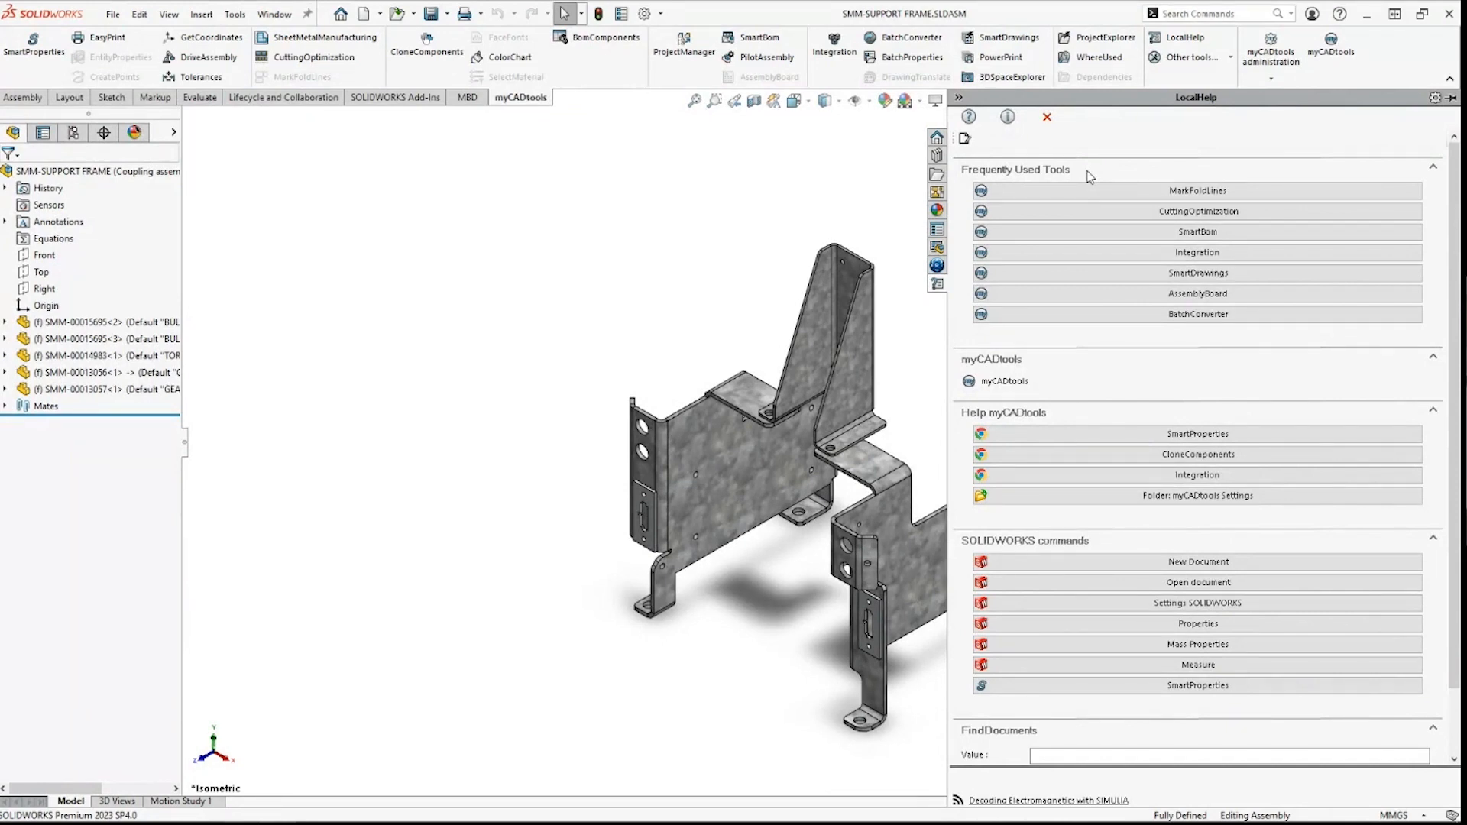
# Step: Add a new File-type button to LocalHelp's Frequently Used Tools and browse for its target file
pyautogui.click(965, 140)
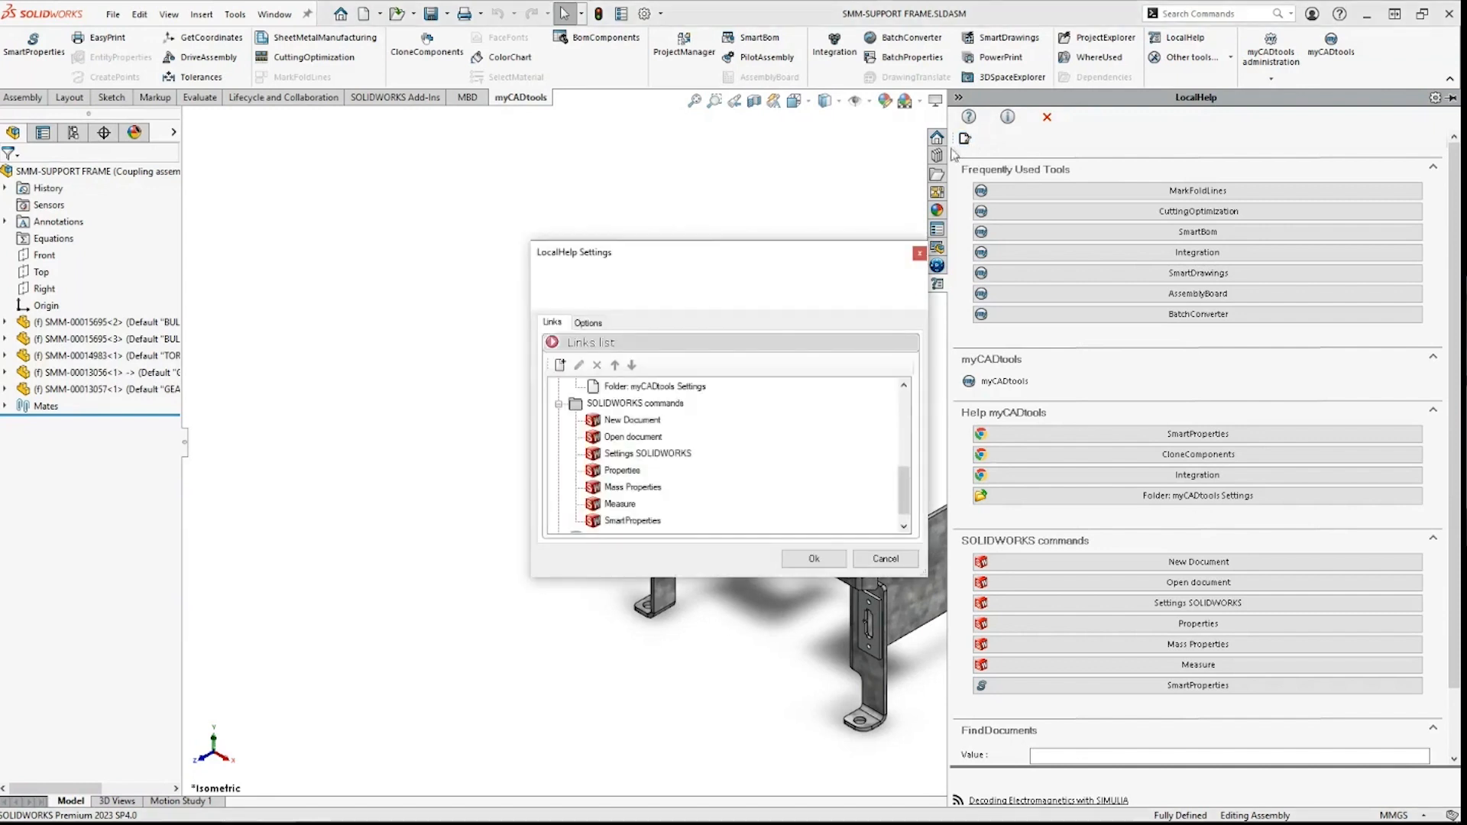
pyautogui.click(612, 388)
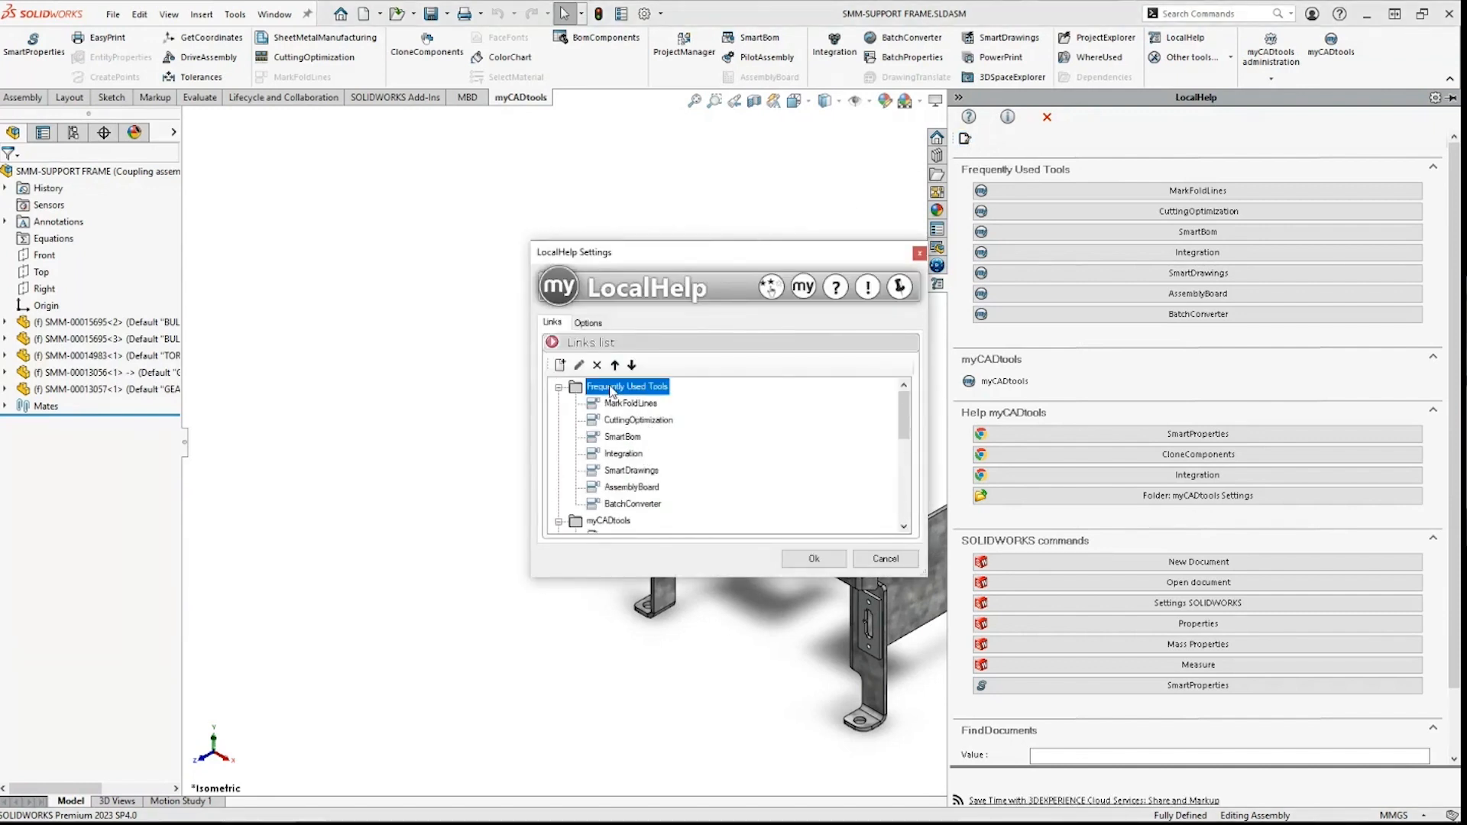
pyautogui.click(560, 365)
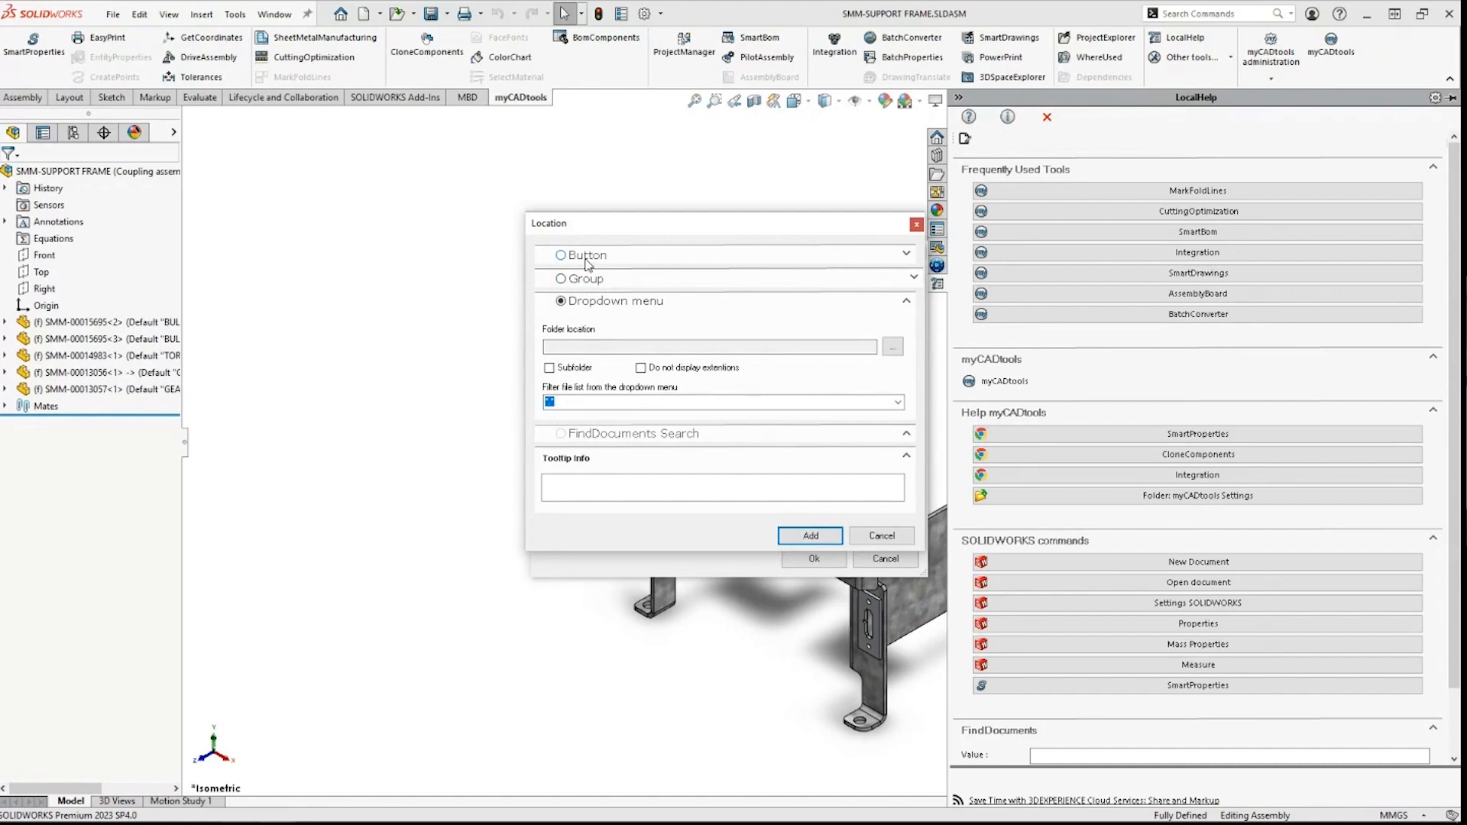
pyautogui.click(587, 258)
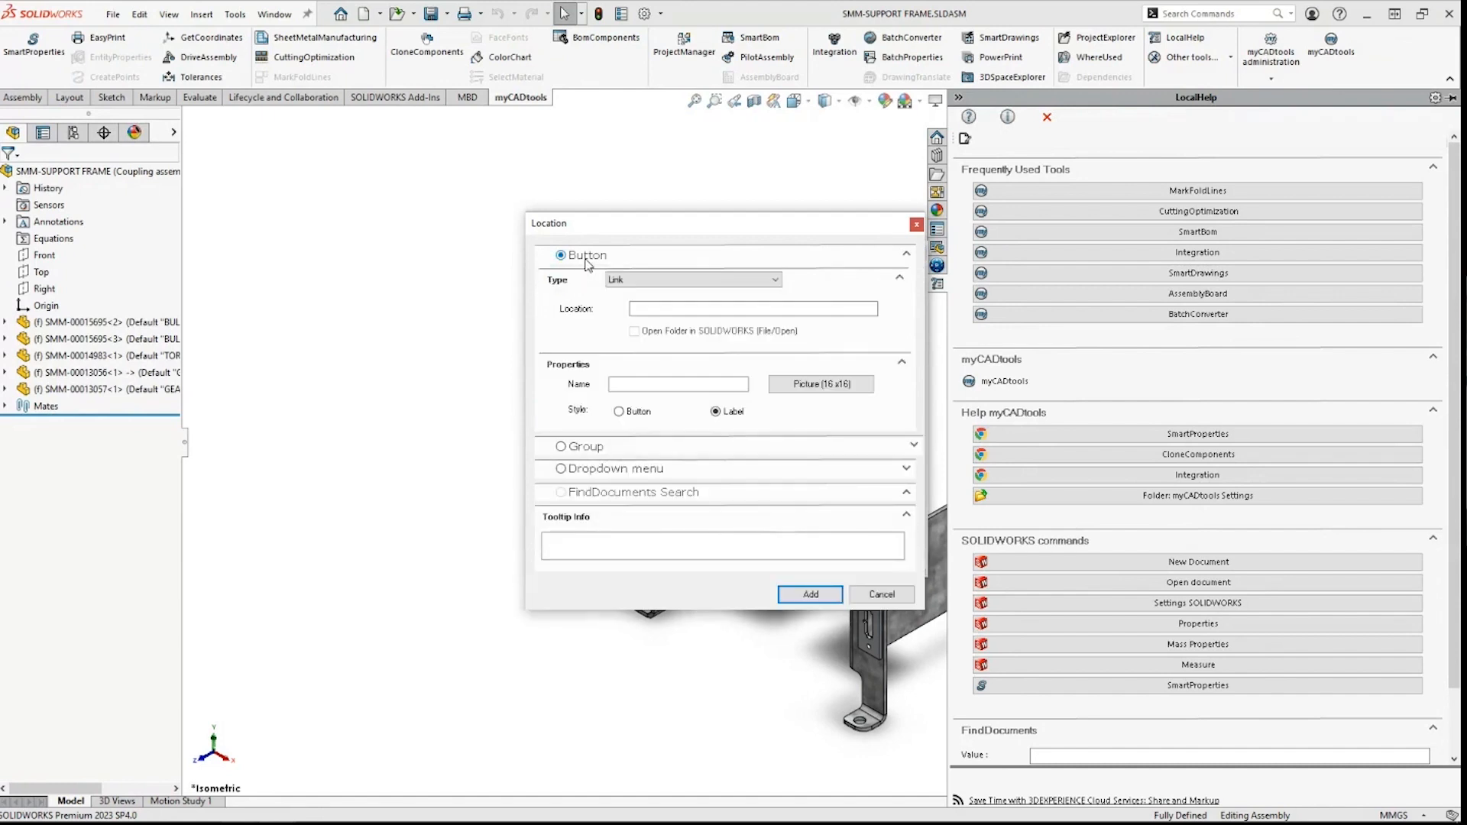
pyautogui.click(660, 282)
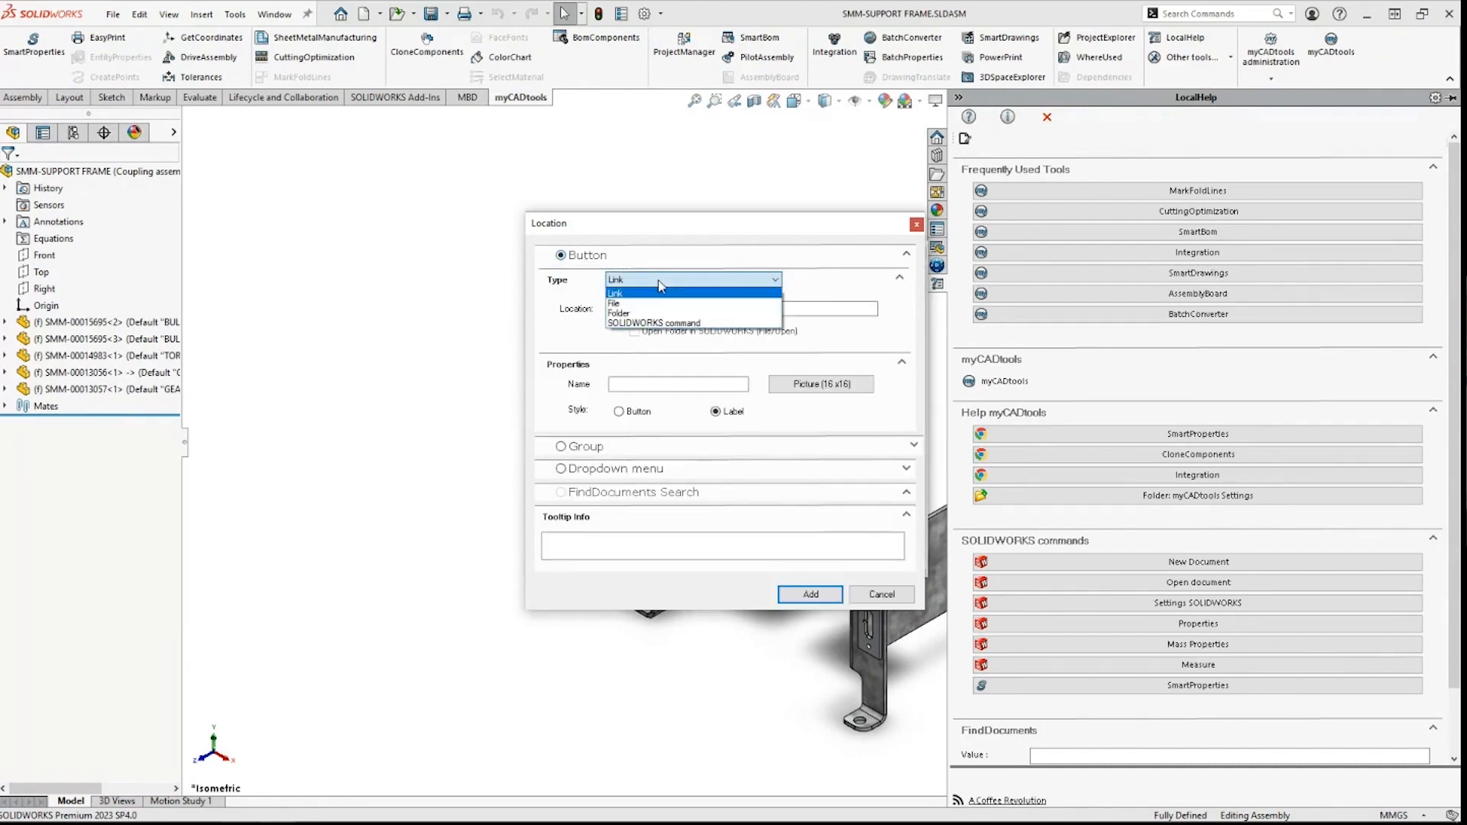
pyautogui.click(671, 304)
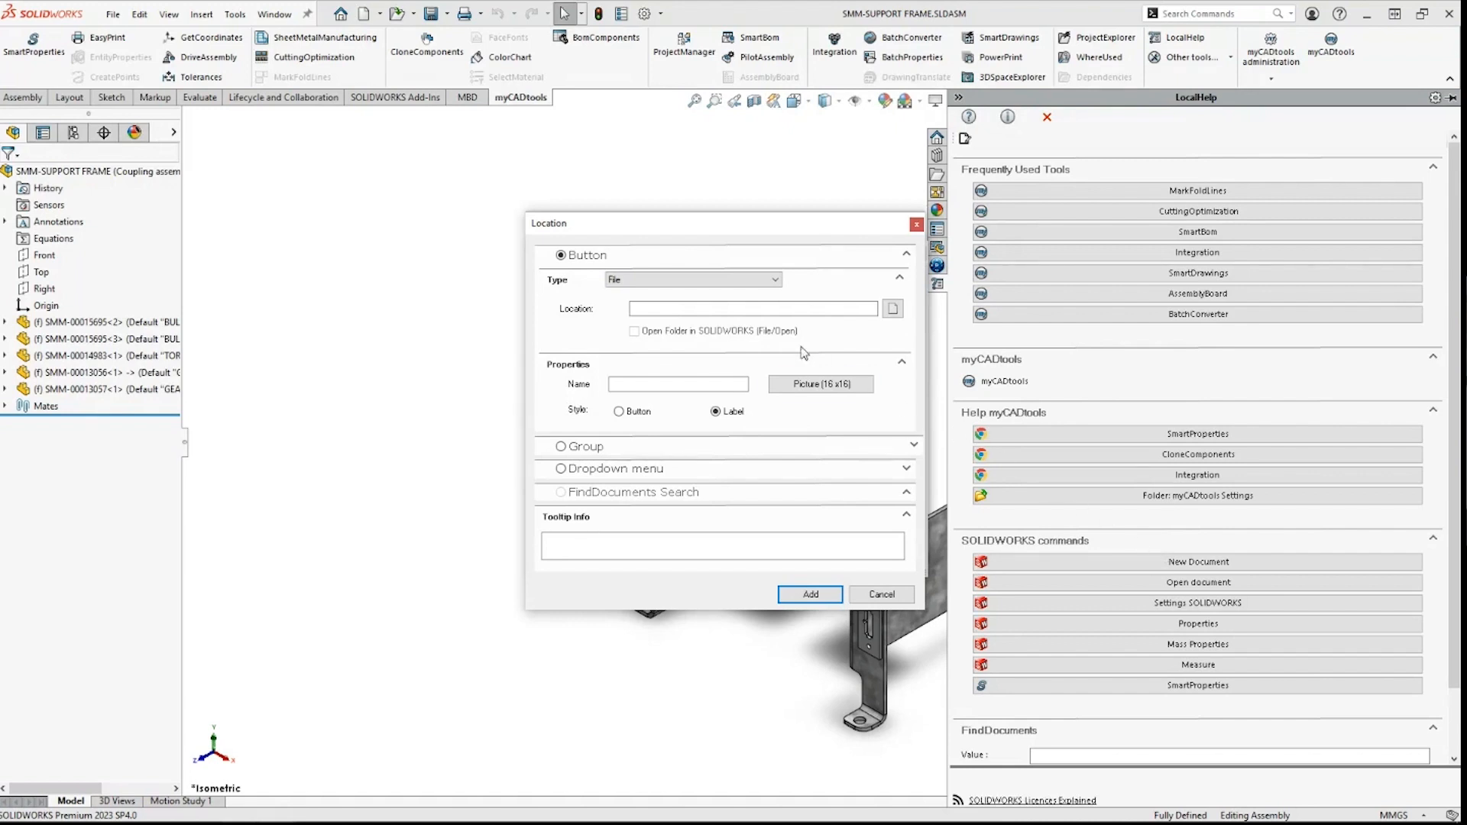
pyautogui.click(734, 282)
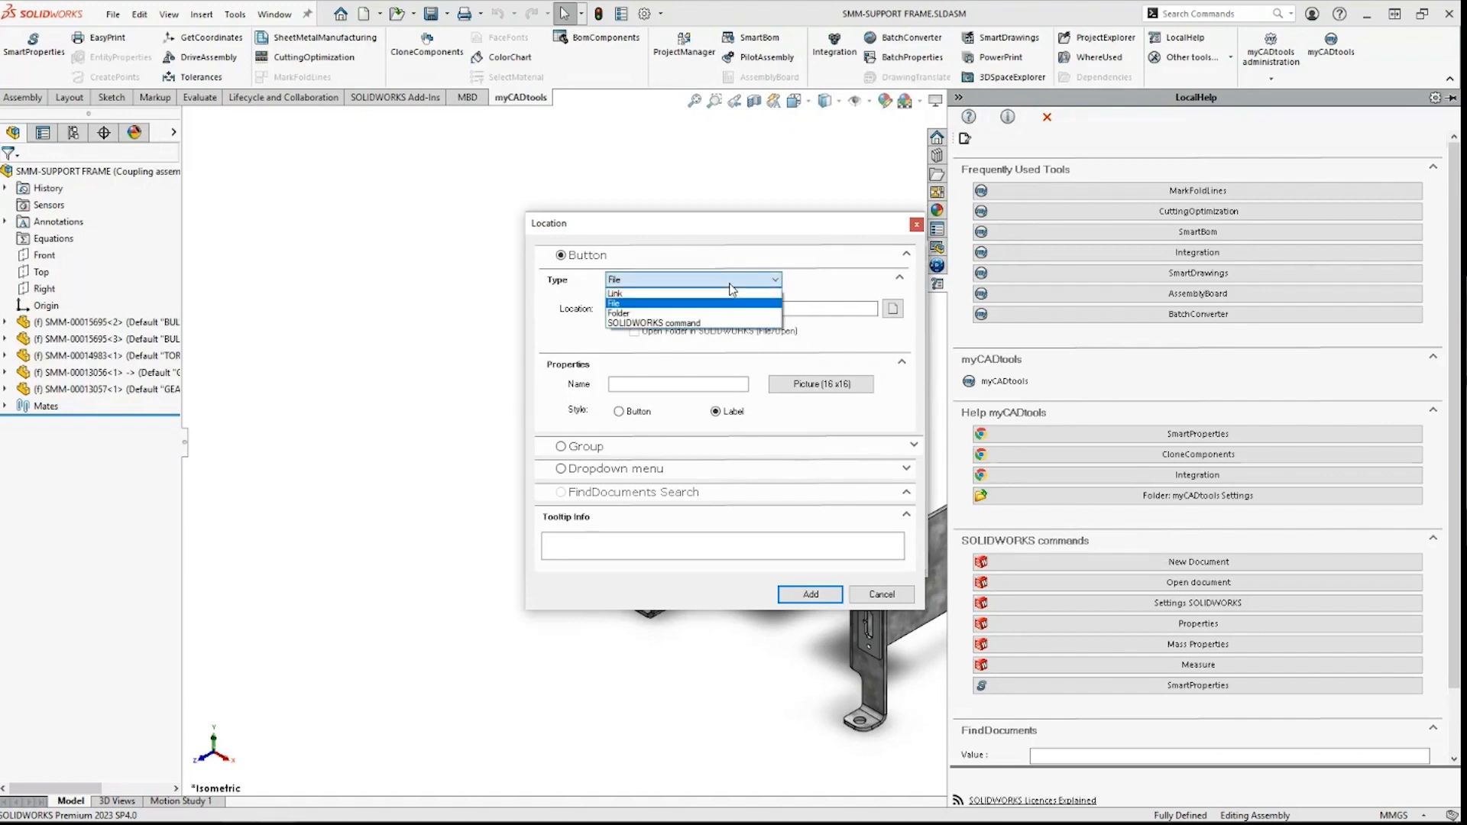
pyautogui.click(672, 323)
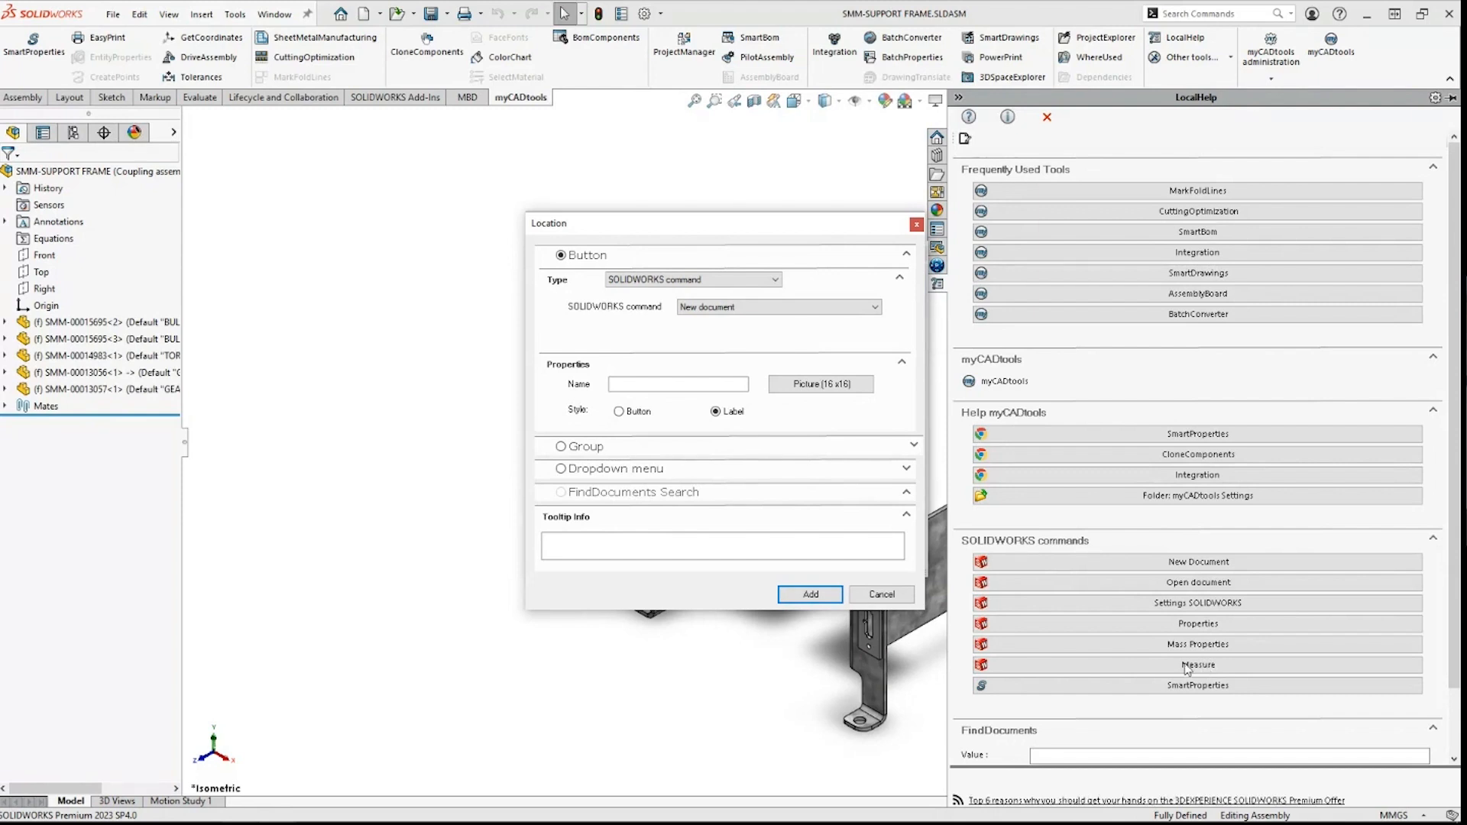
pyautogui.click(715, 280)
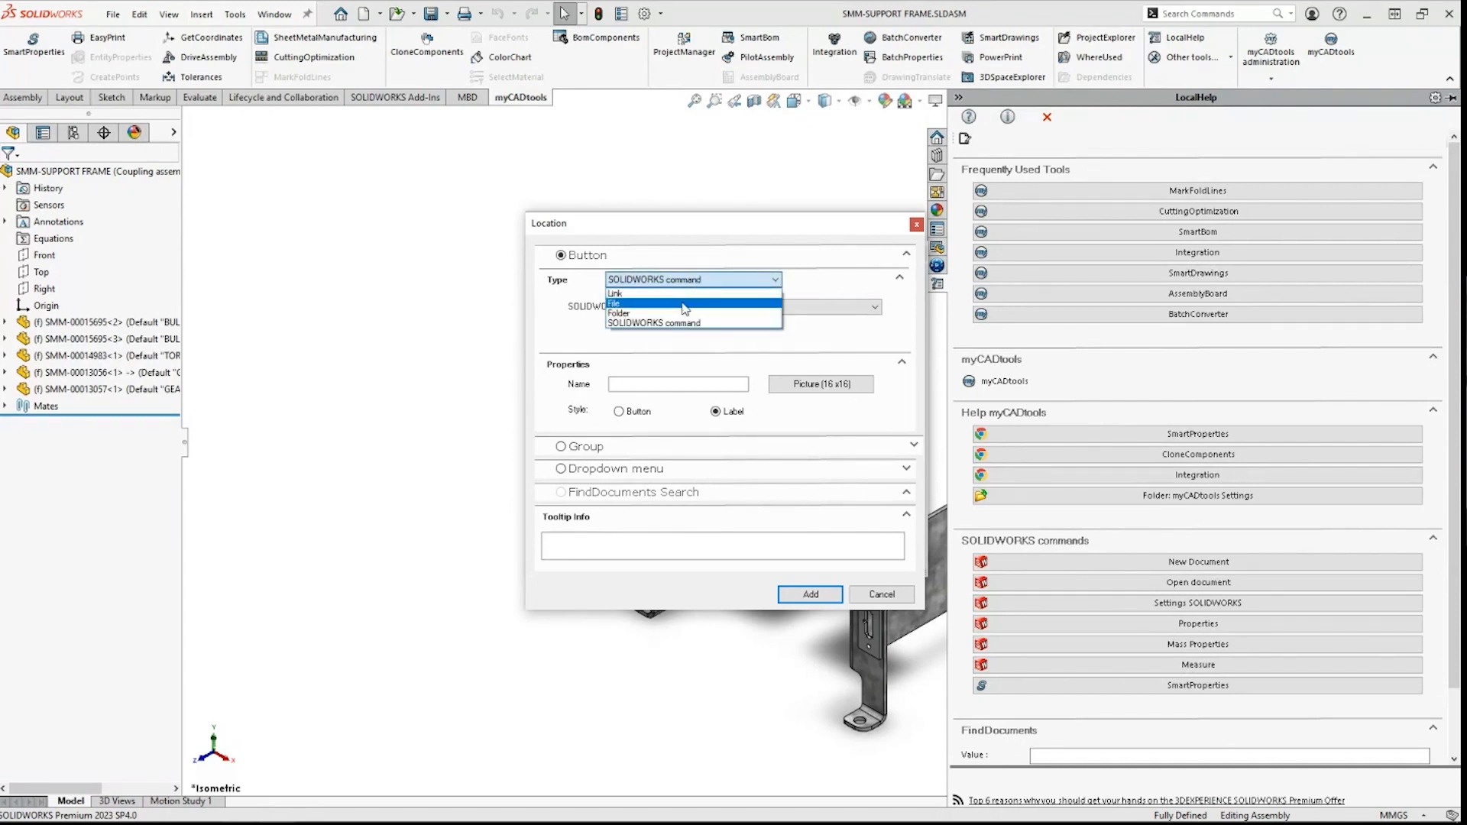
pyautogui.click(711, 302)
pyautogui.click(893, 310)
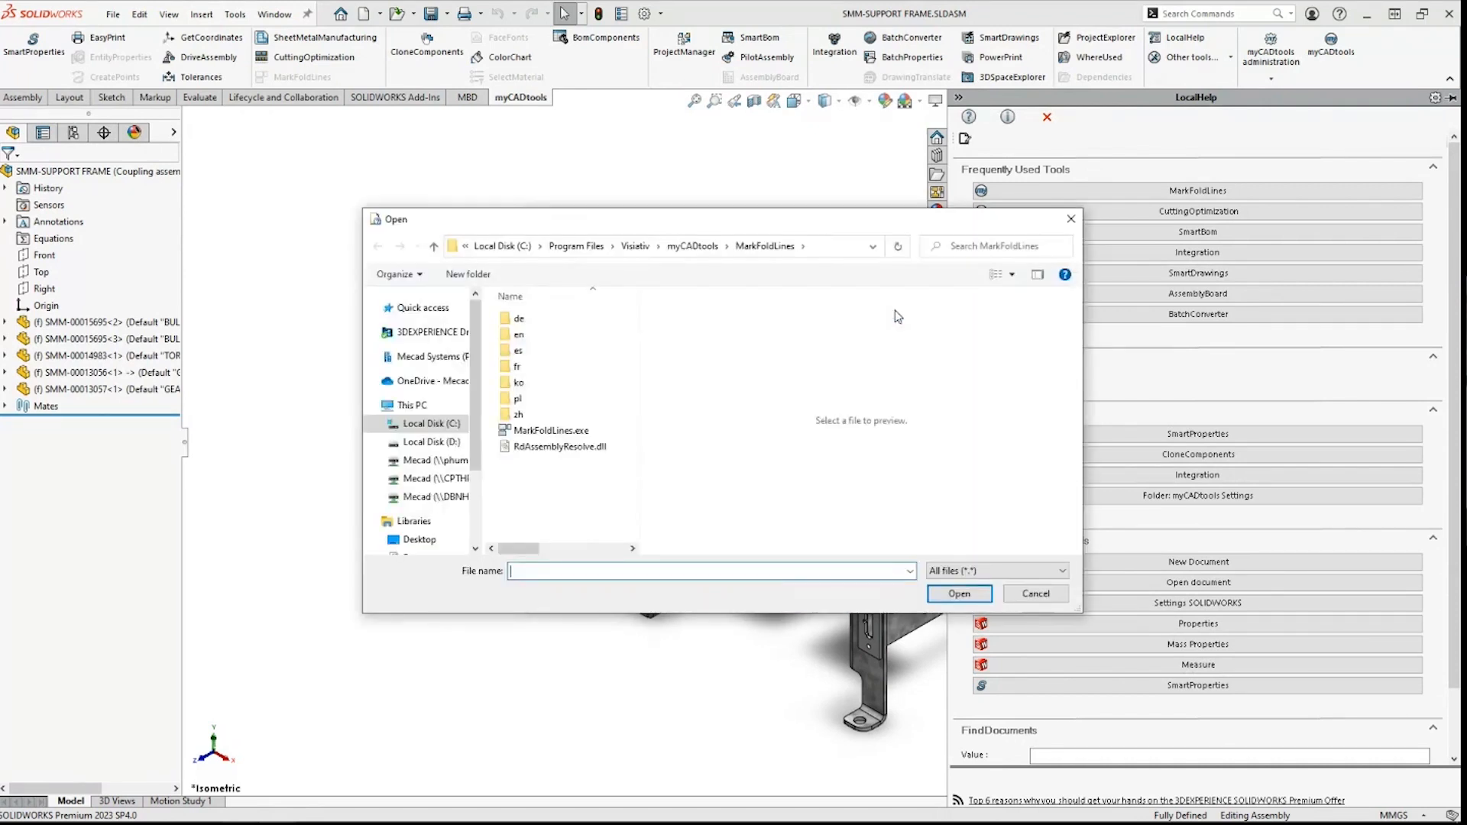
# Step: Navigate to Program Files > Visiativ > myCADtools > SheetMetalManufacturing and select SheetMetalManufacturing.exe
pyautogui.click(591, 247)
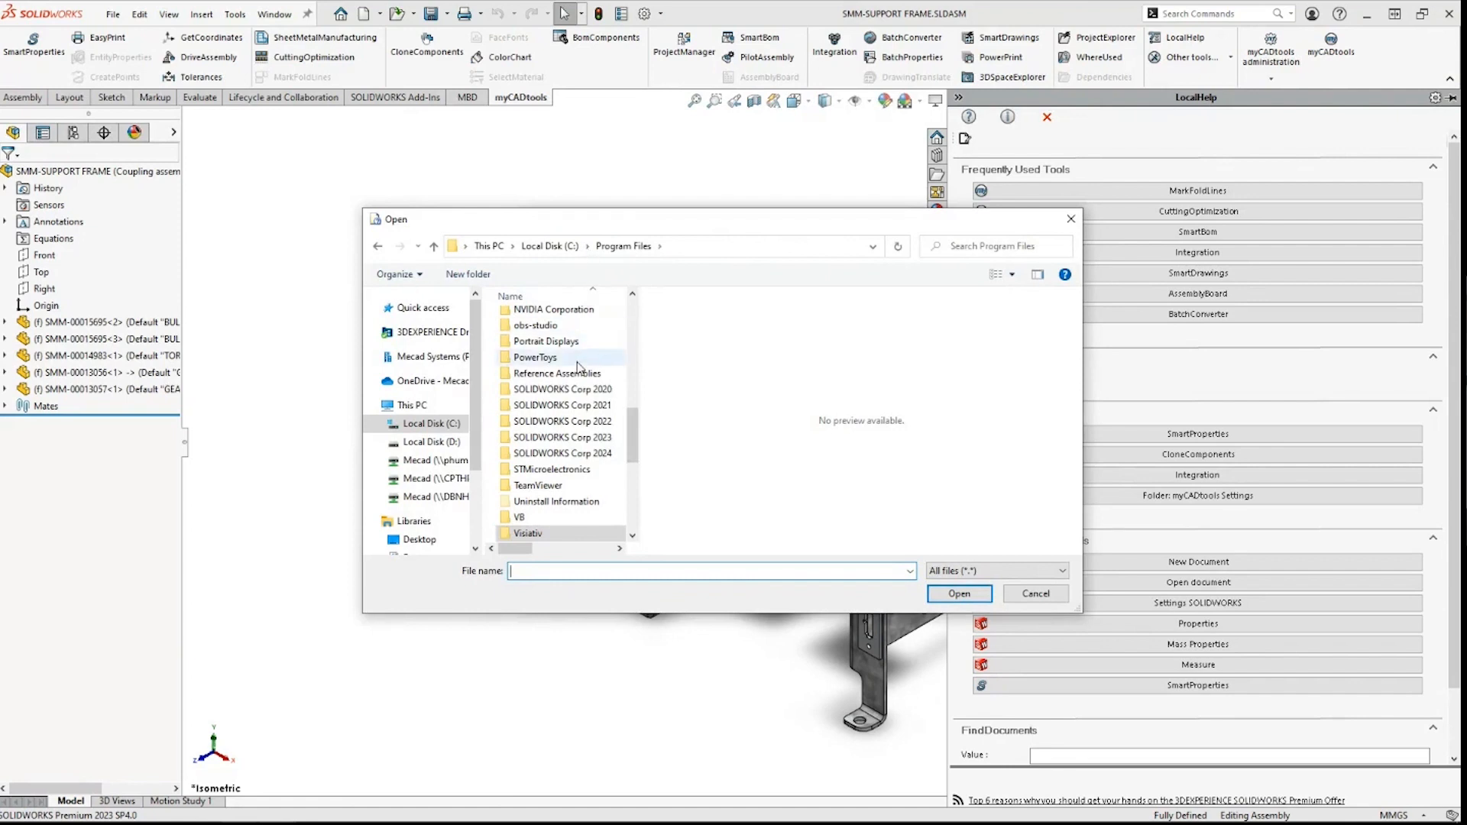
pyautogui.click(371, 405)
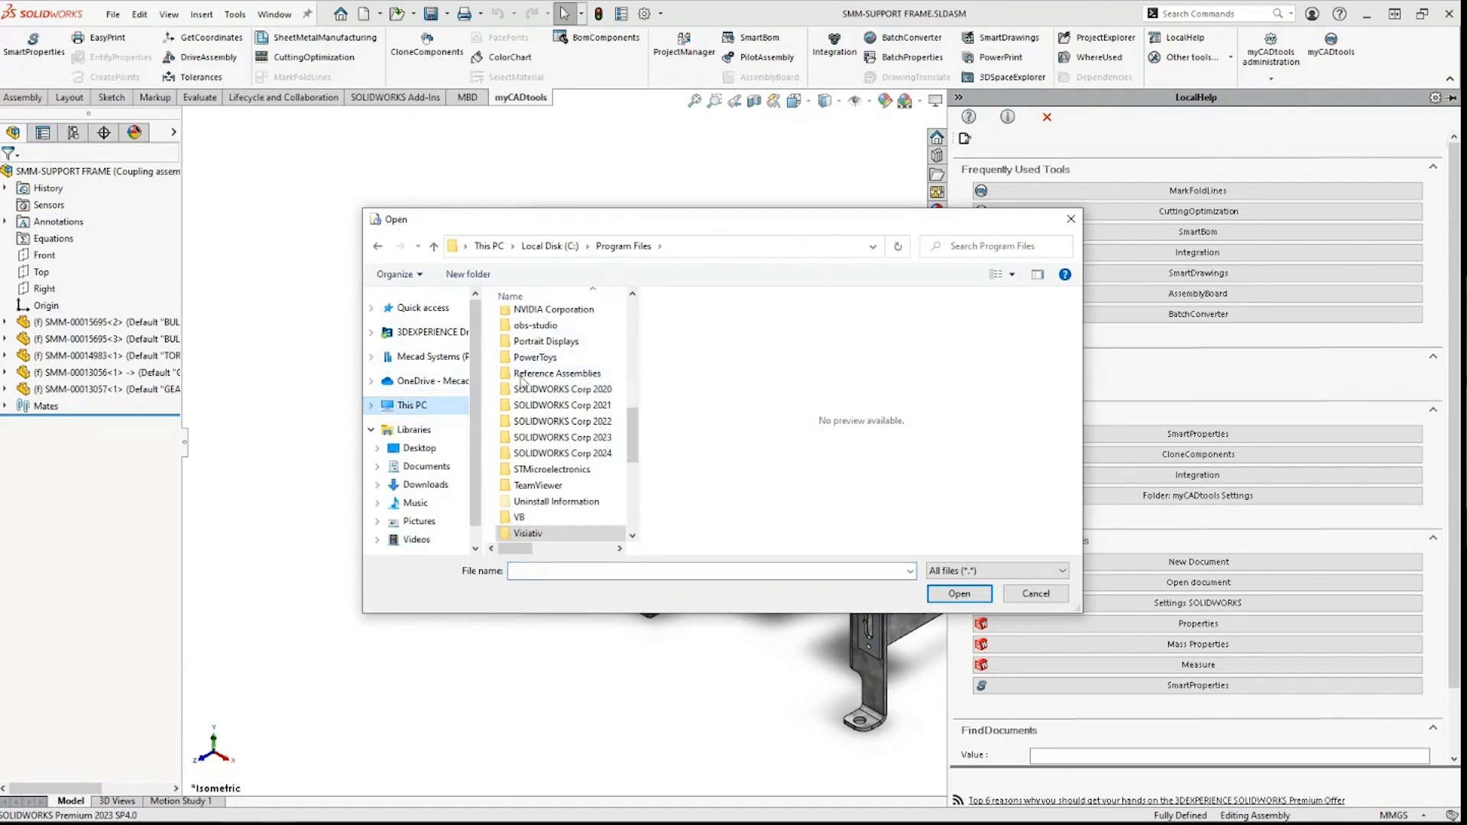
pyautogui.scroll(4, 564, 392)
pyautogui.scroll(-4, 562, 413)
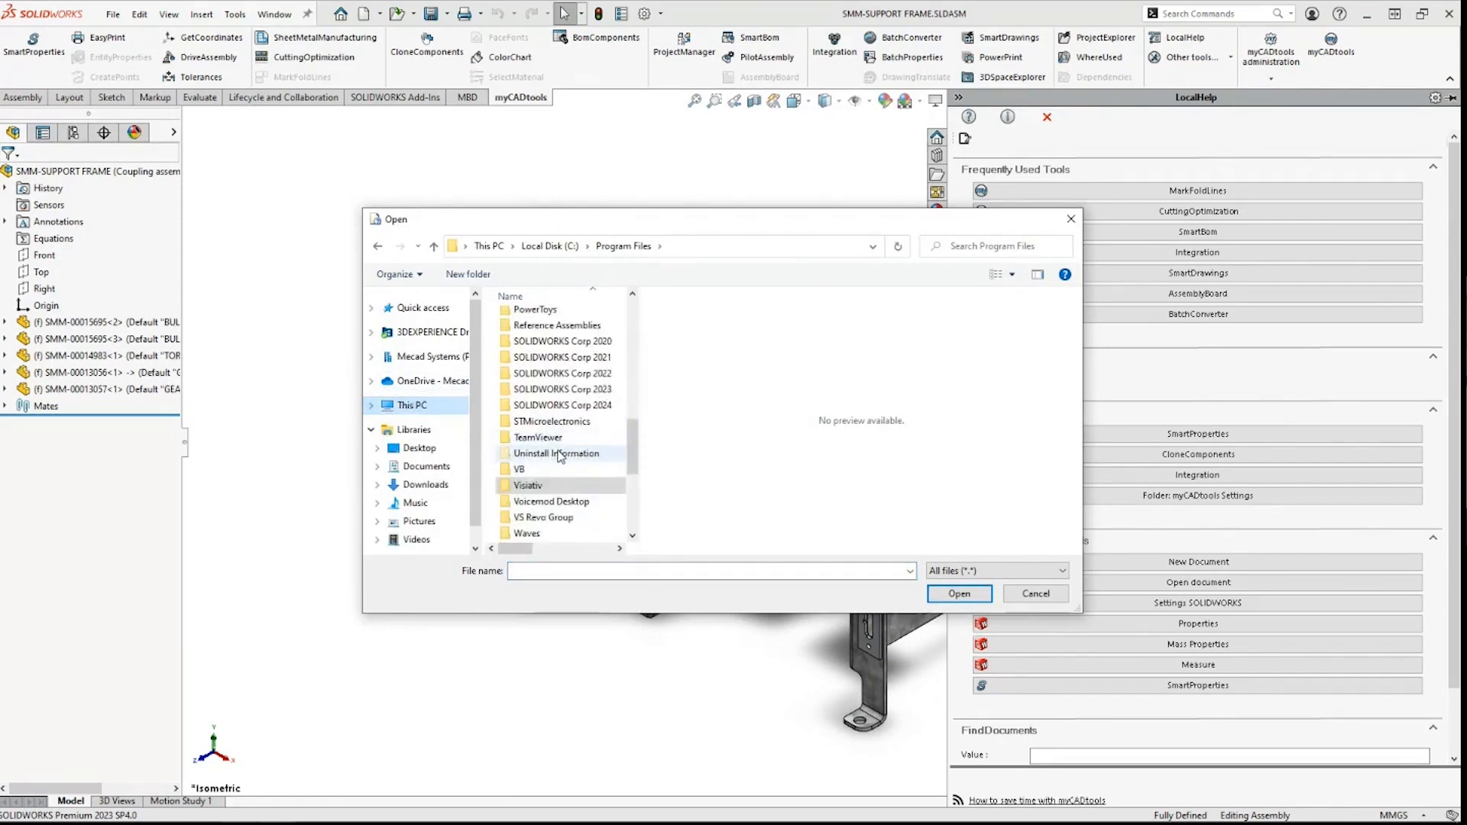
pyautogui.scroll(2, 559, 457)
pyautogui.scroll(3, 559, 456)
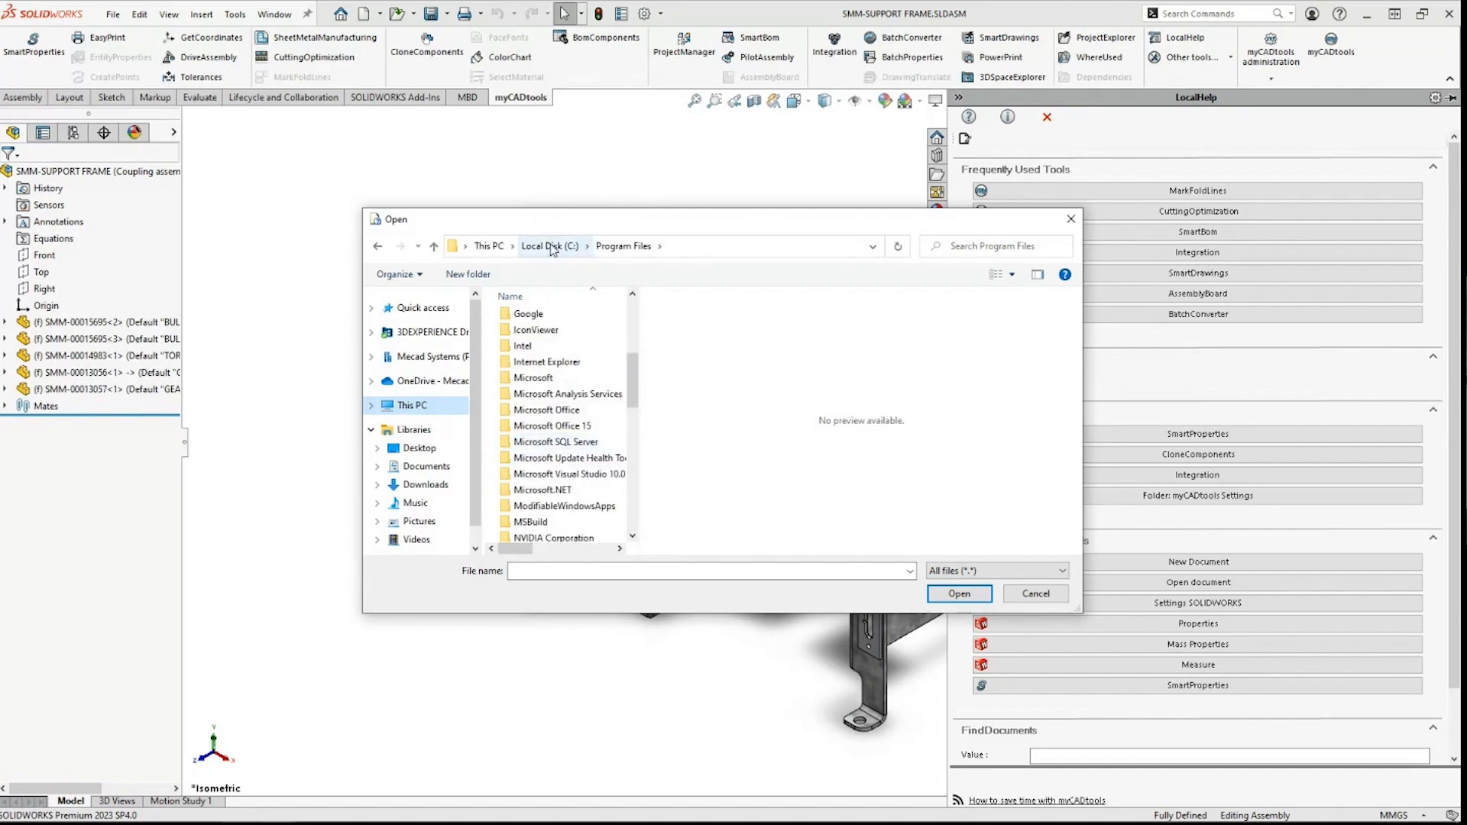
pyautogui.scroll(-6, 564, 445)
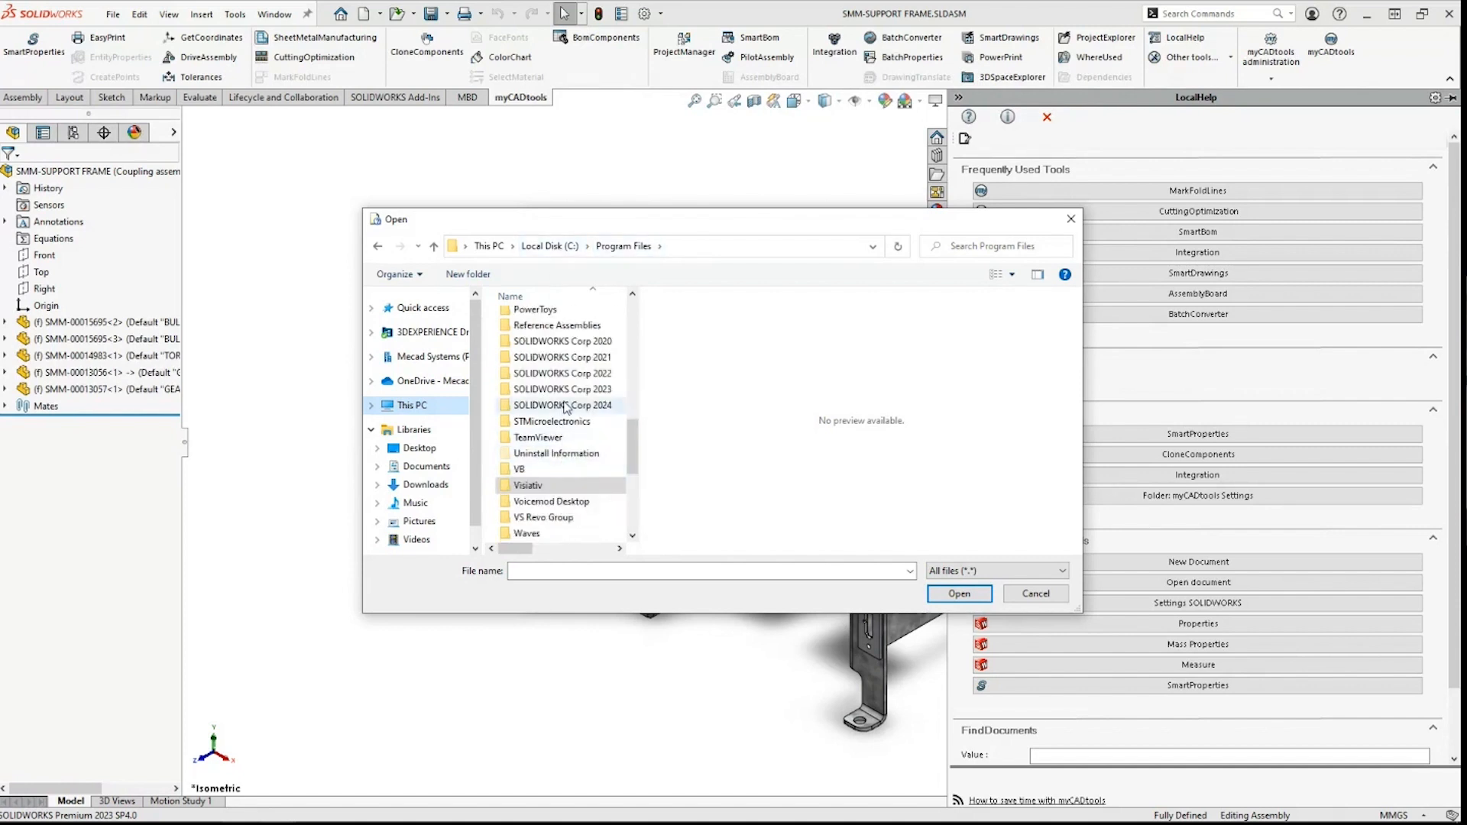
pyautogui.doubleClick(554, 484)
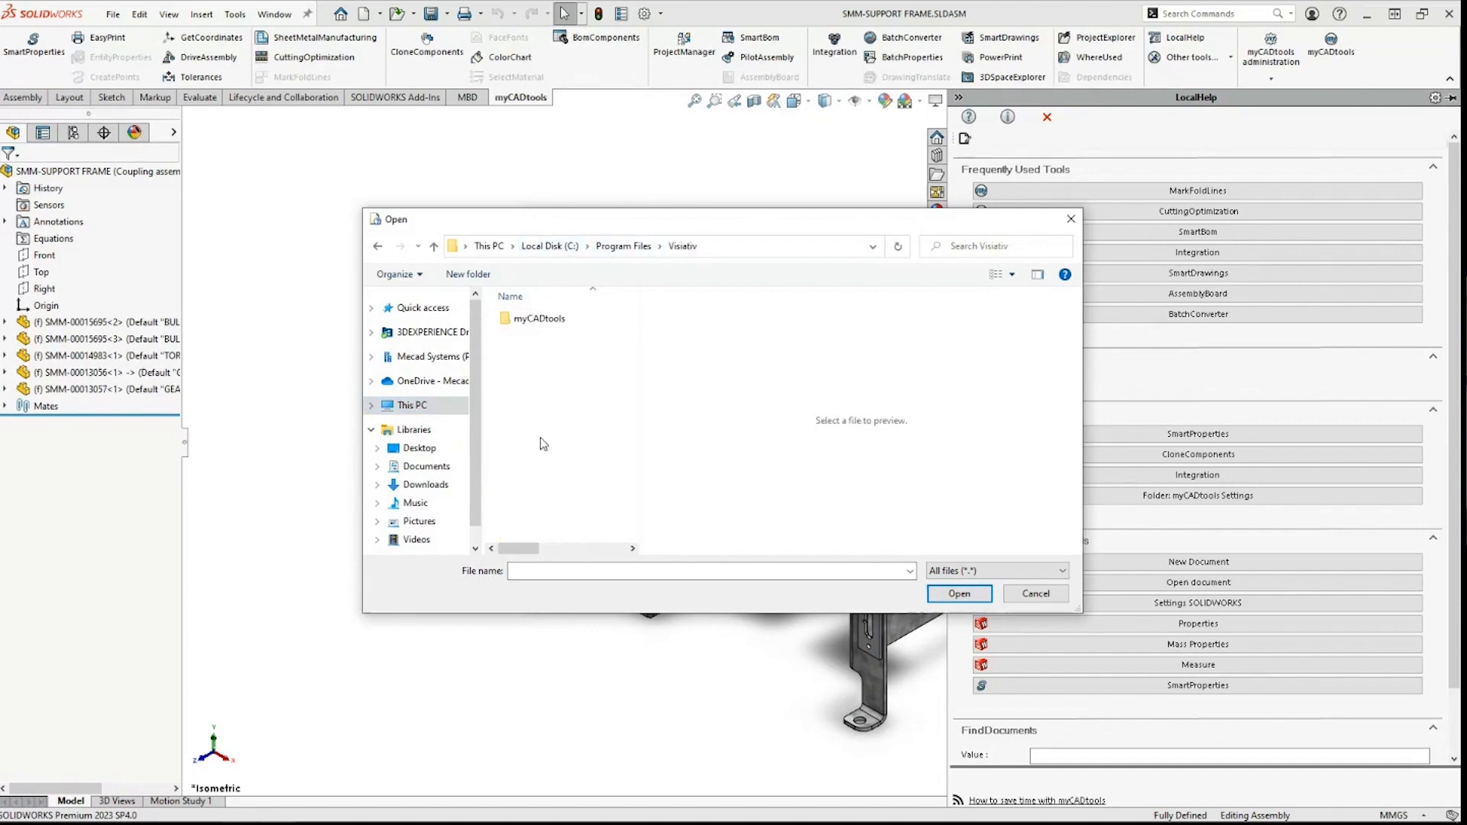
pyautogui.doubleClick(540, 326)
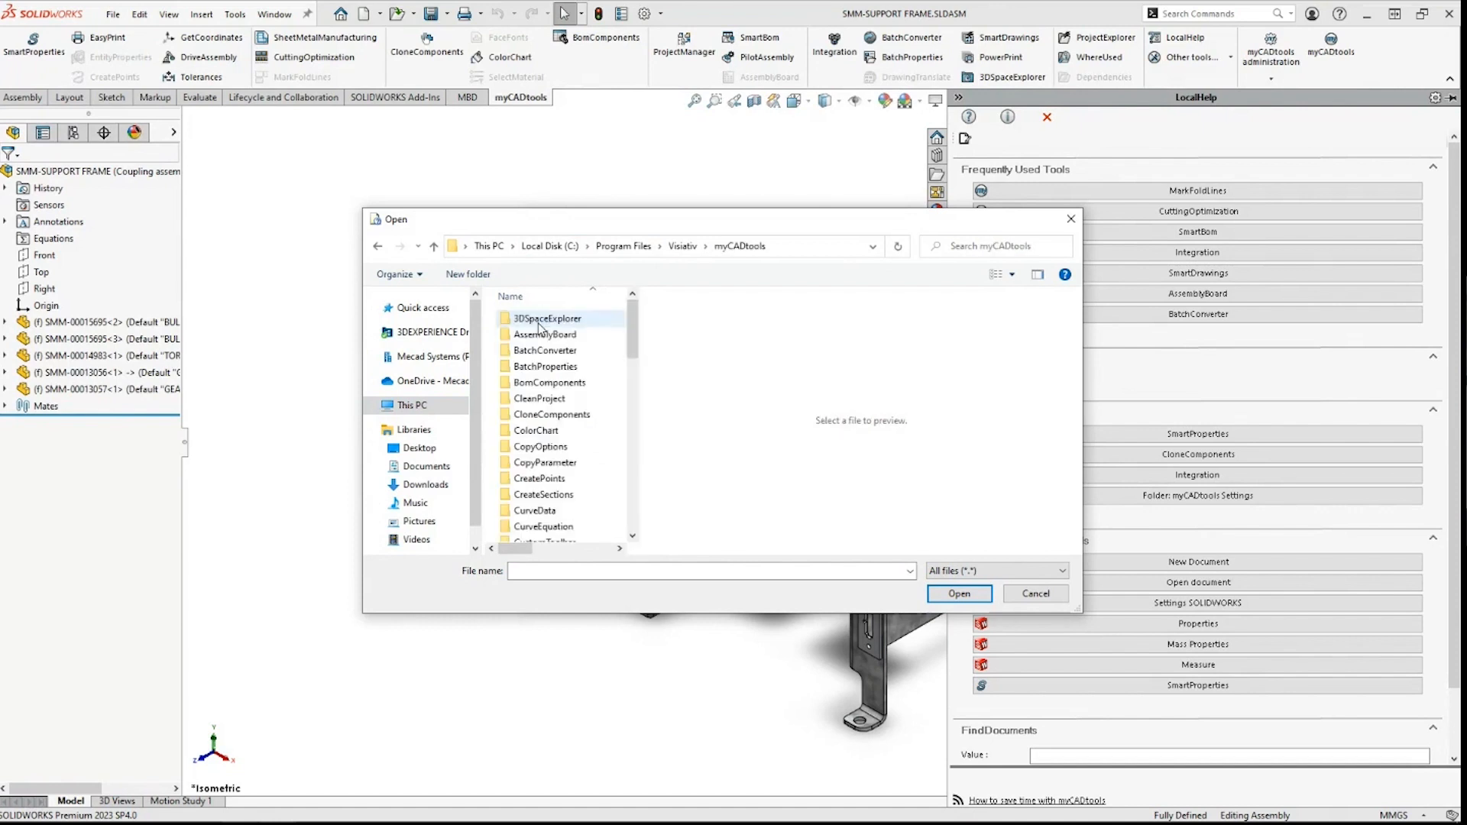
pyautogui.click(545, 366)
pyautogui.write('she')
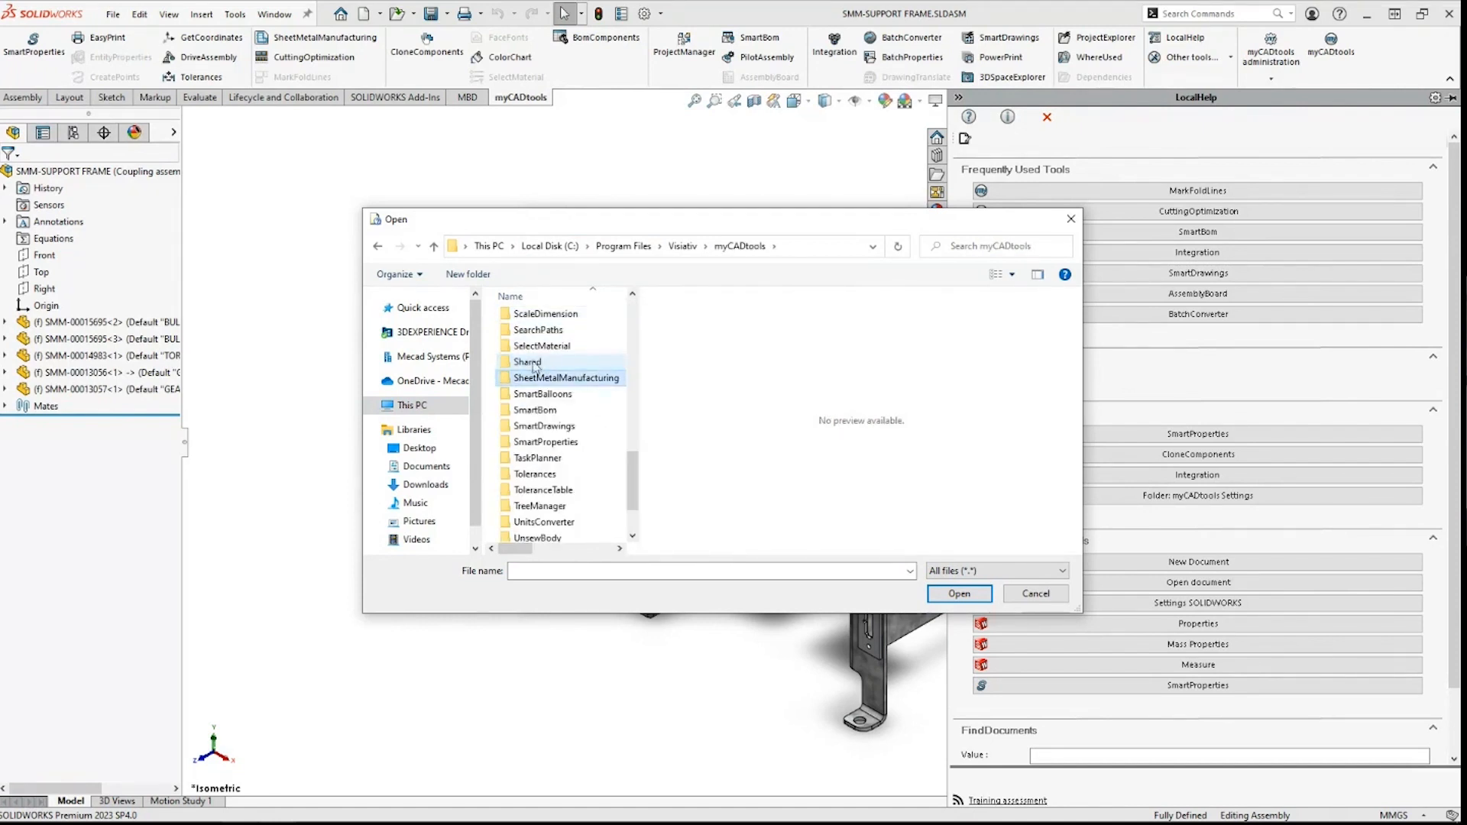
pyautogui.doubleClick(540, 379)
pyautogui.click(541, 350)
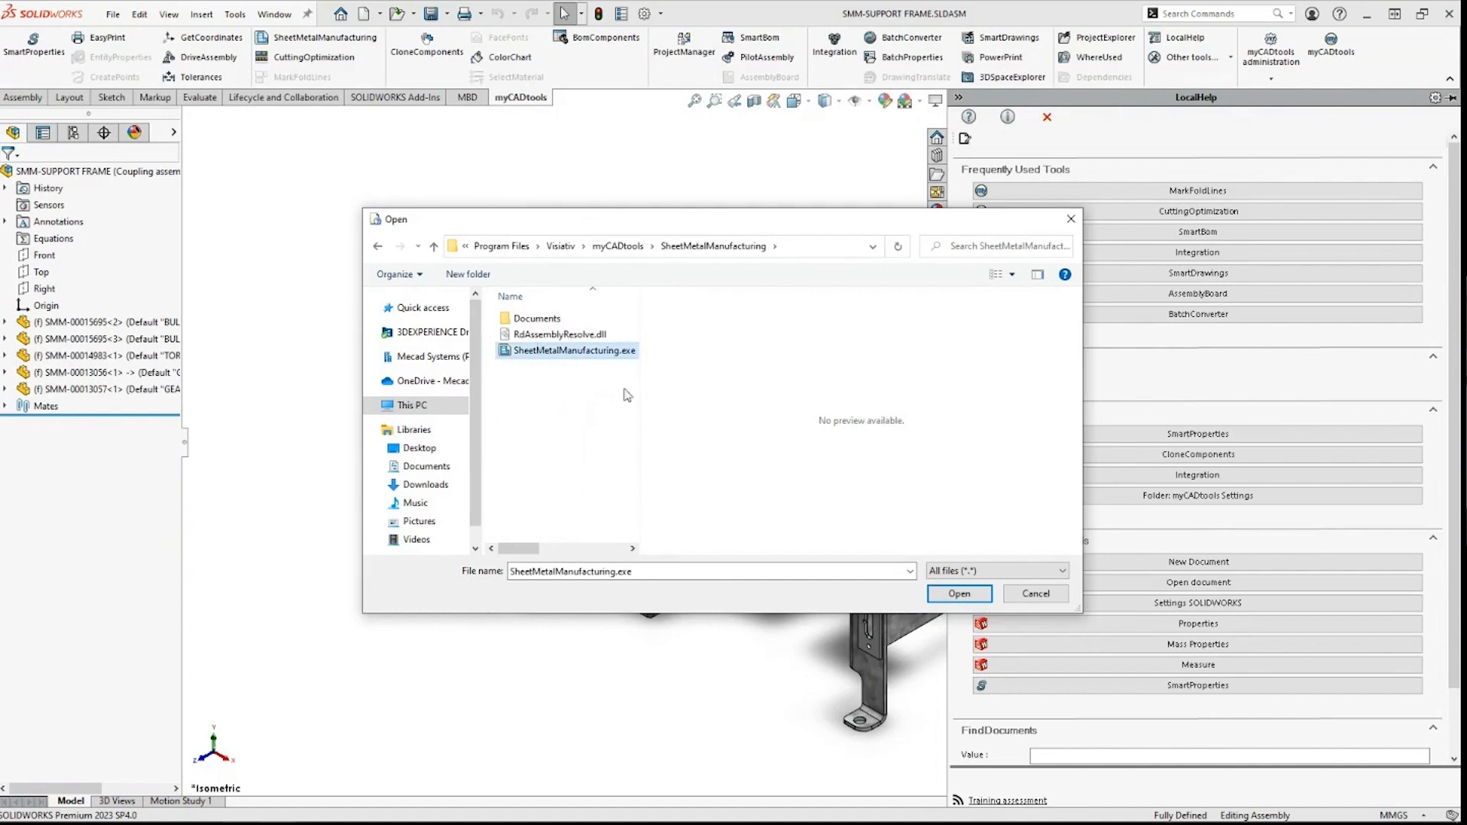
# Step: Add SheetMetalManufacturing.exe as a Button link and move it to the top of the list
pyautogui.click(945, 599)
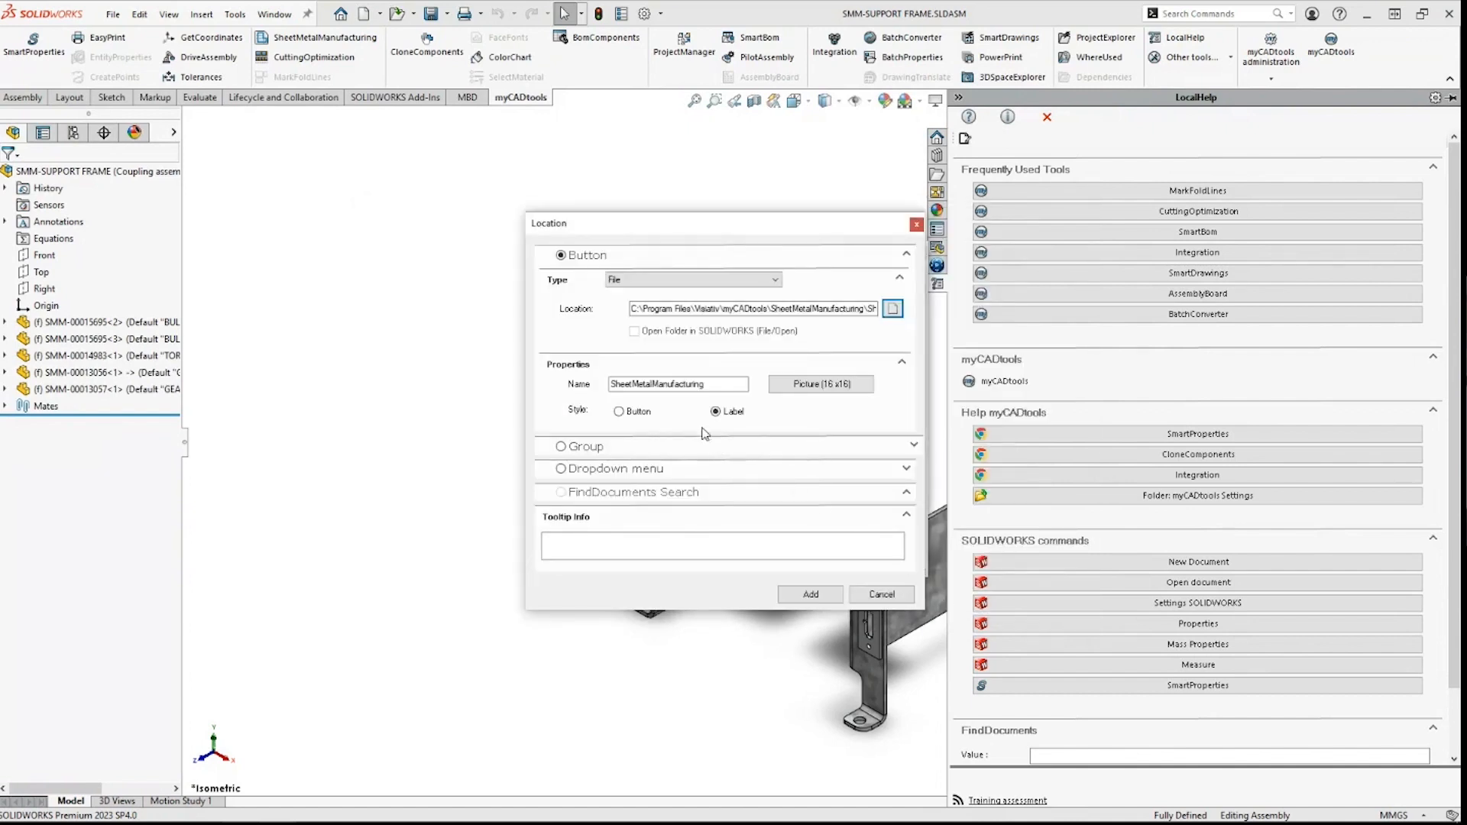
pyautogui.click(619, 412)
pyautogui.click(812, 594)
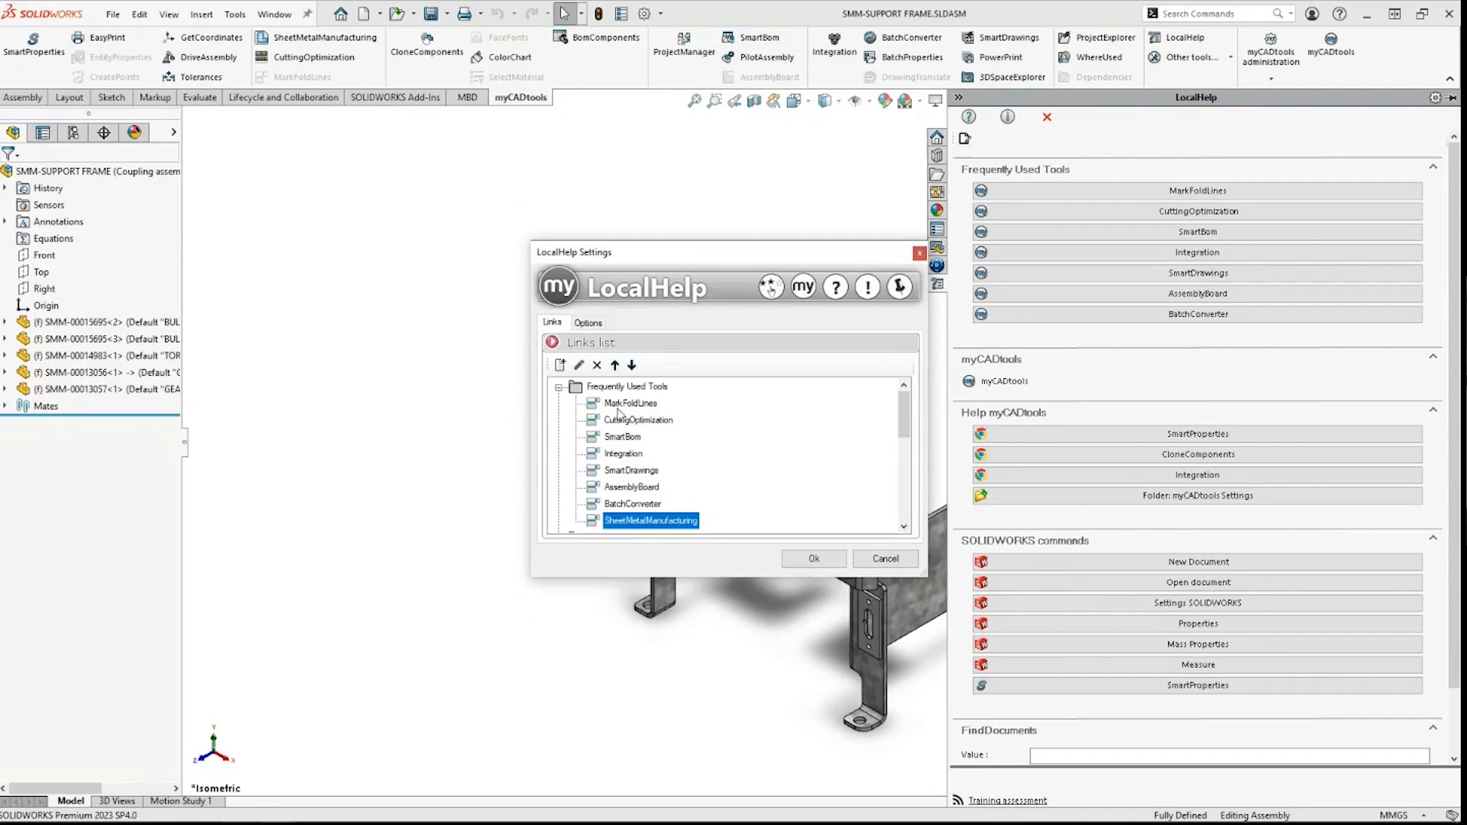
pyautogui.click(615, 365)
pyautogui.click(615, 365)
pyautogui.click(615, 365)
pyautogui.click(615, 365)
pyautogui.click(615, 365)
pyautogui.click(615, 365)
pyautogui.click(615, 365)
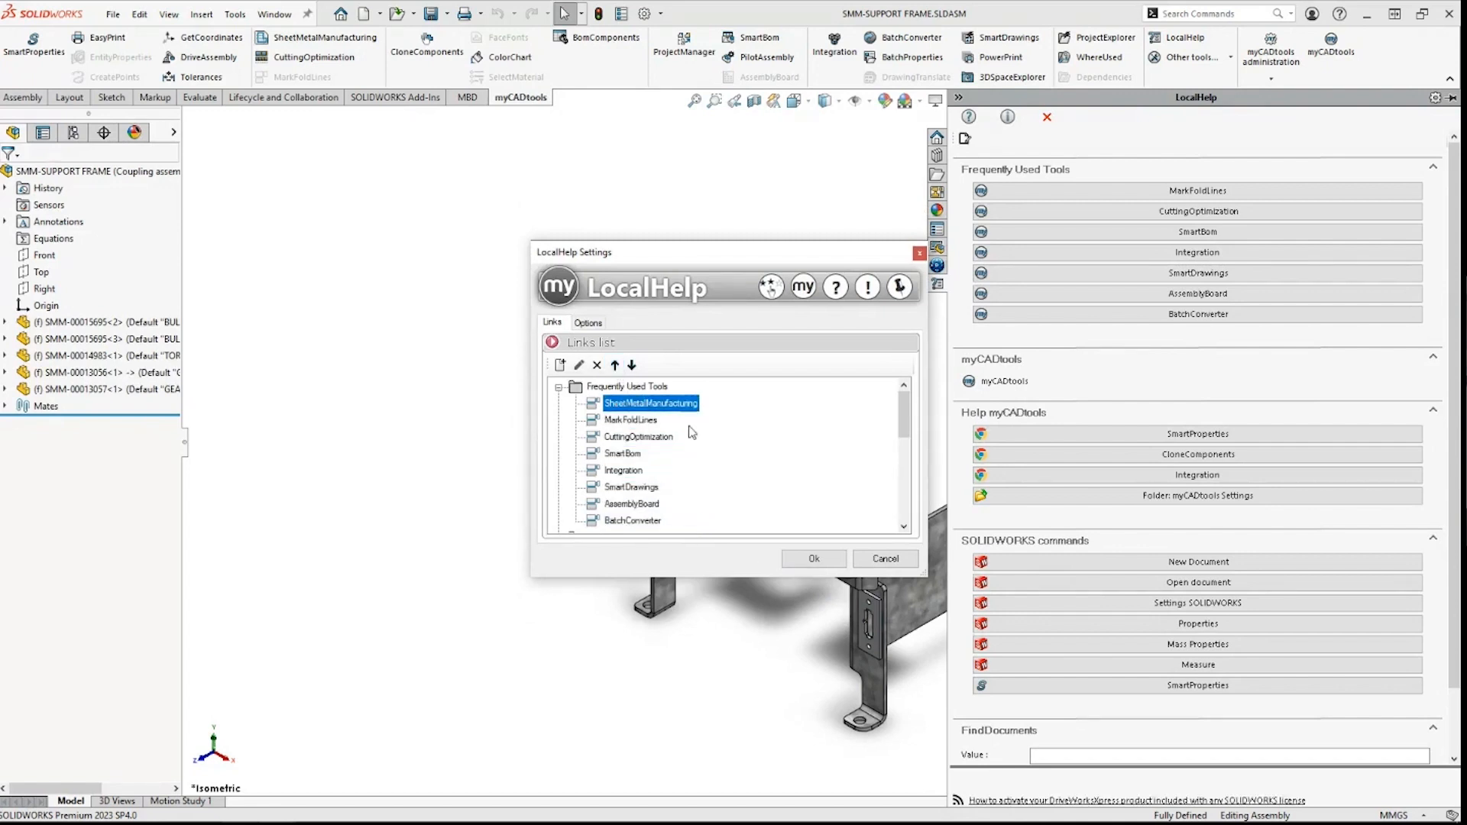
# Step: Save the LocalHelp settings with SheetMetalManufacturing first in Frequently Used Tools
pyautogui.click(811, 559)
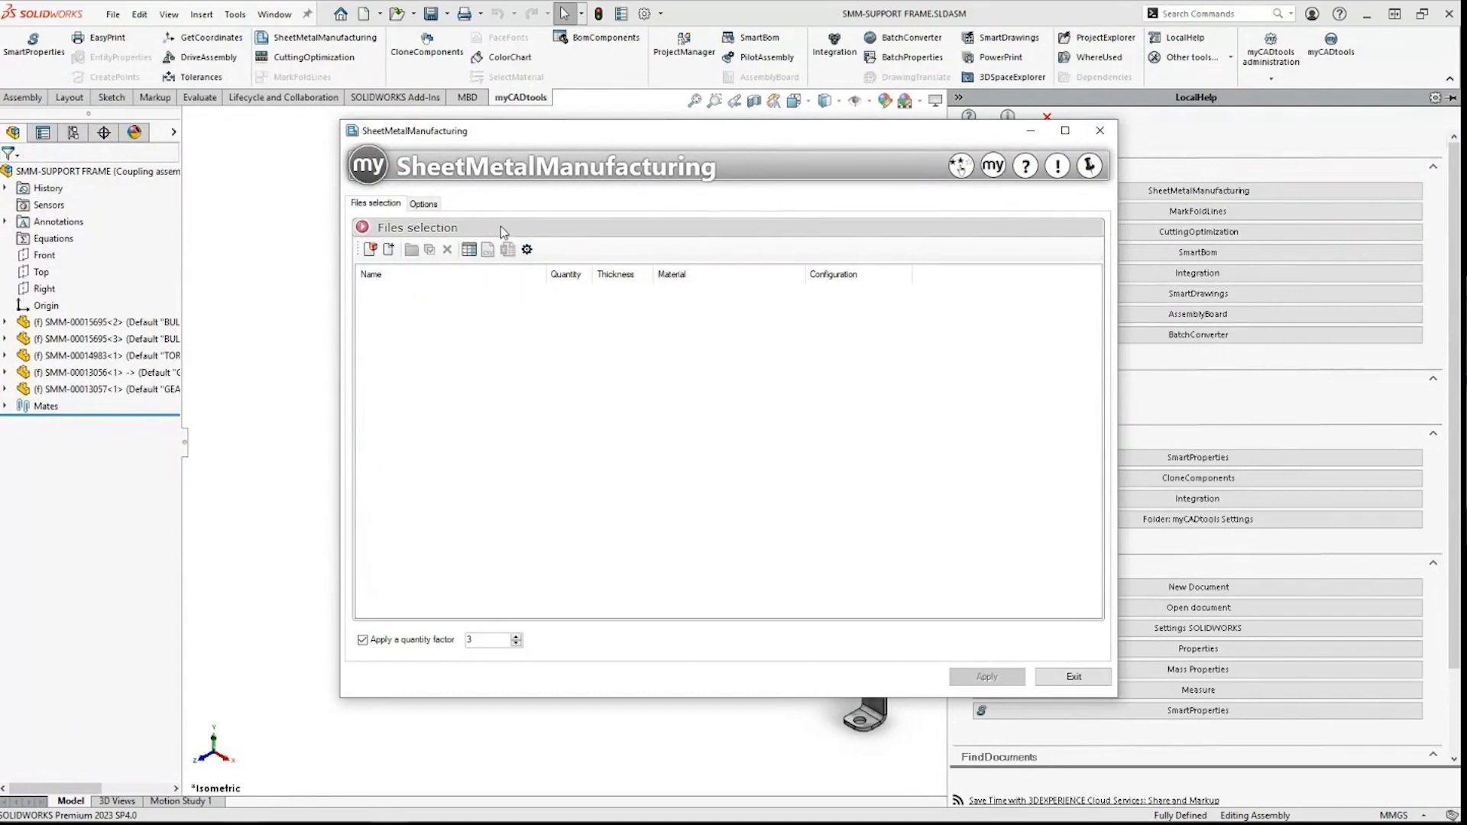
# Step: Add the active SMM-SUPPORT FRAME assembly to Files selection and position the tool window beside the model
pyautogui.click(371, 250)
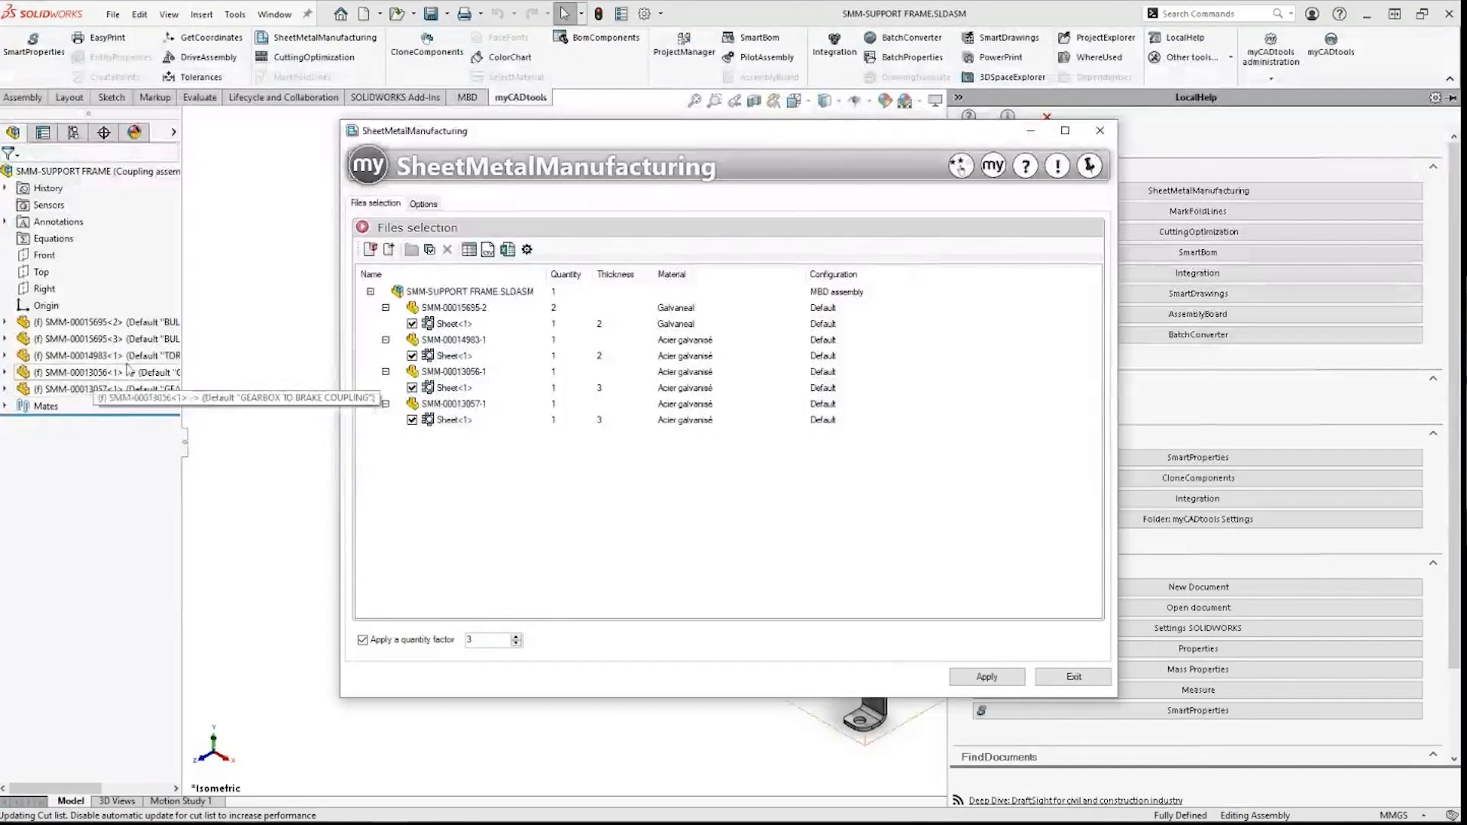
pyautogui.moveTo(1056, 174); pyautogui.dragTo(719, 609)
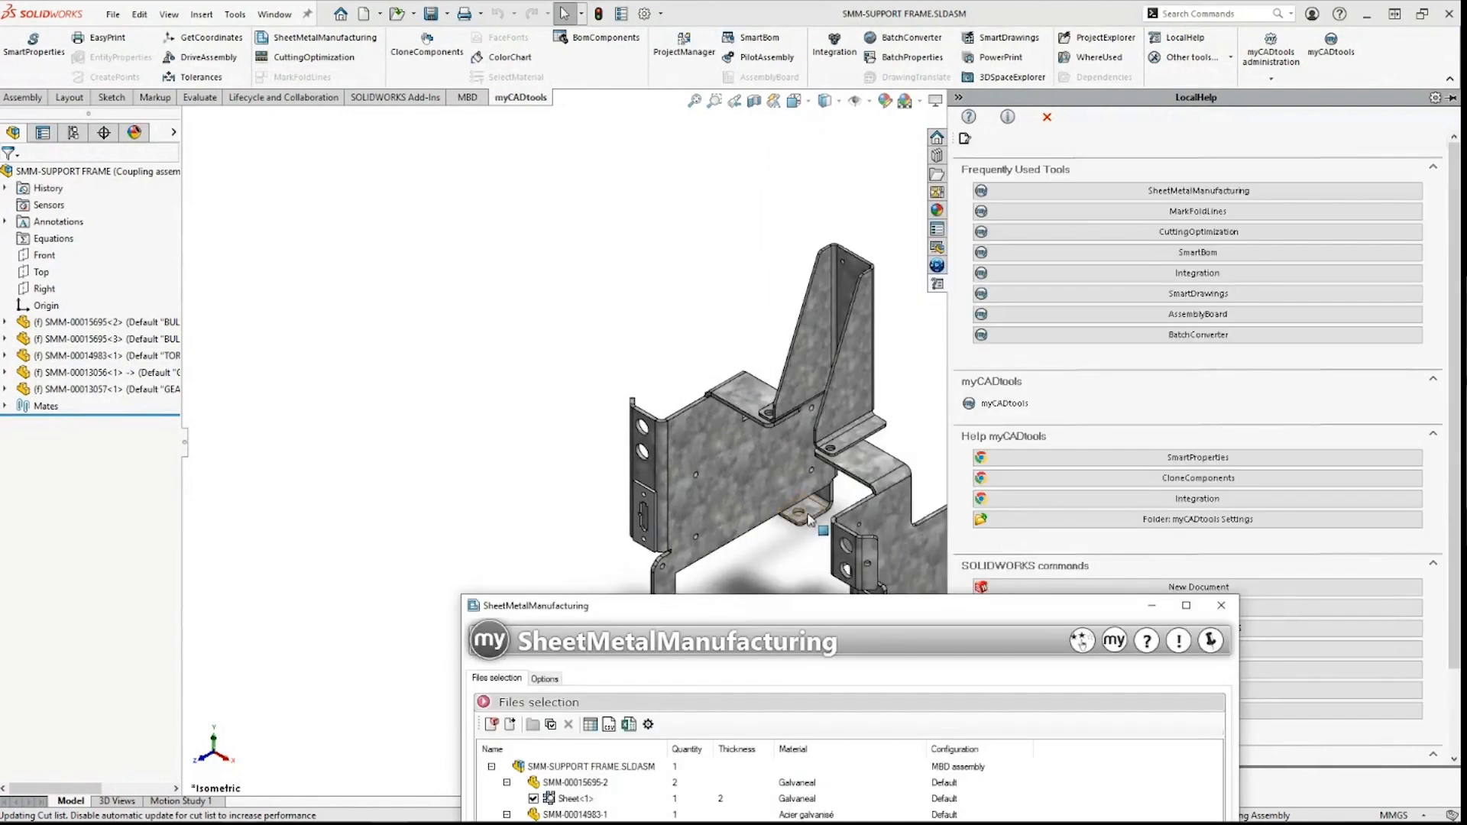
pyautogui.scroll(2, 879, 523)
pyautogui.scroll(-4, 878, 523)
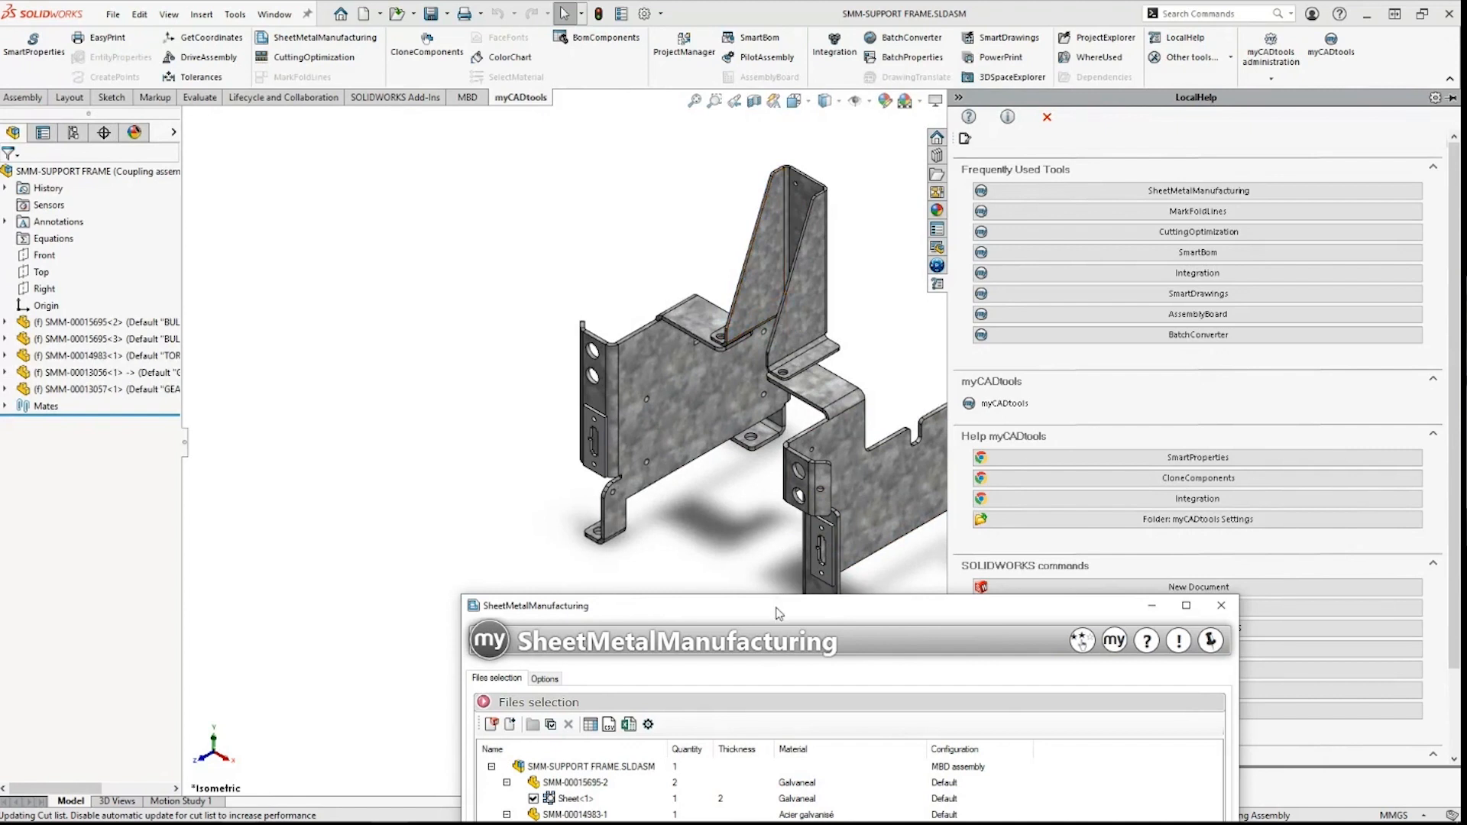
pyautogui.moveTo(951, 227); pyautogui.dragTo(955, 217)
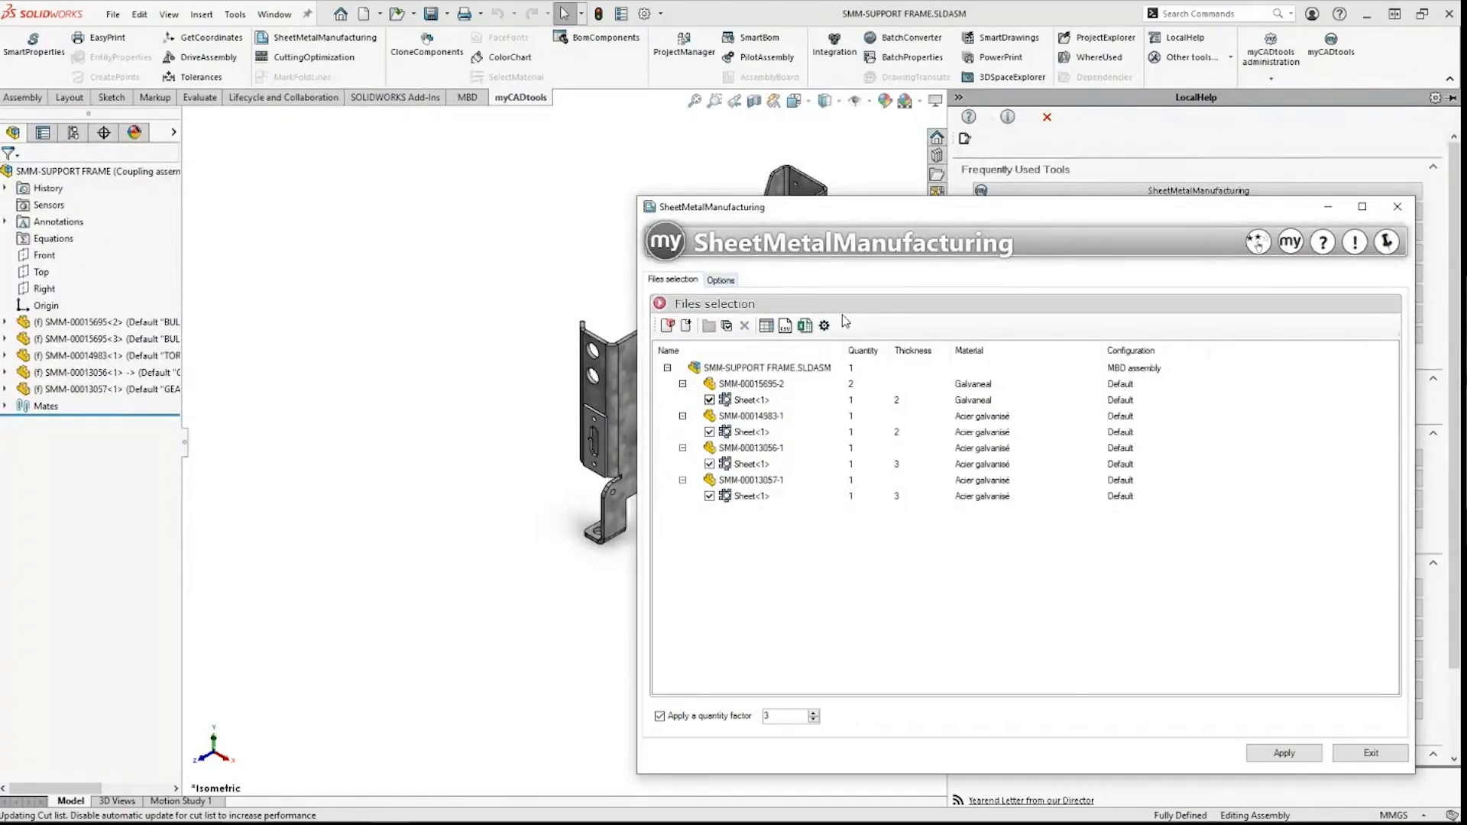
pyautogui.rightClick(968, 355)
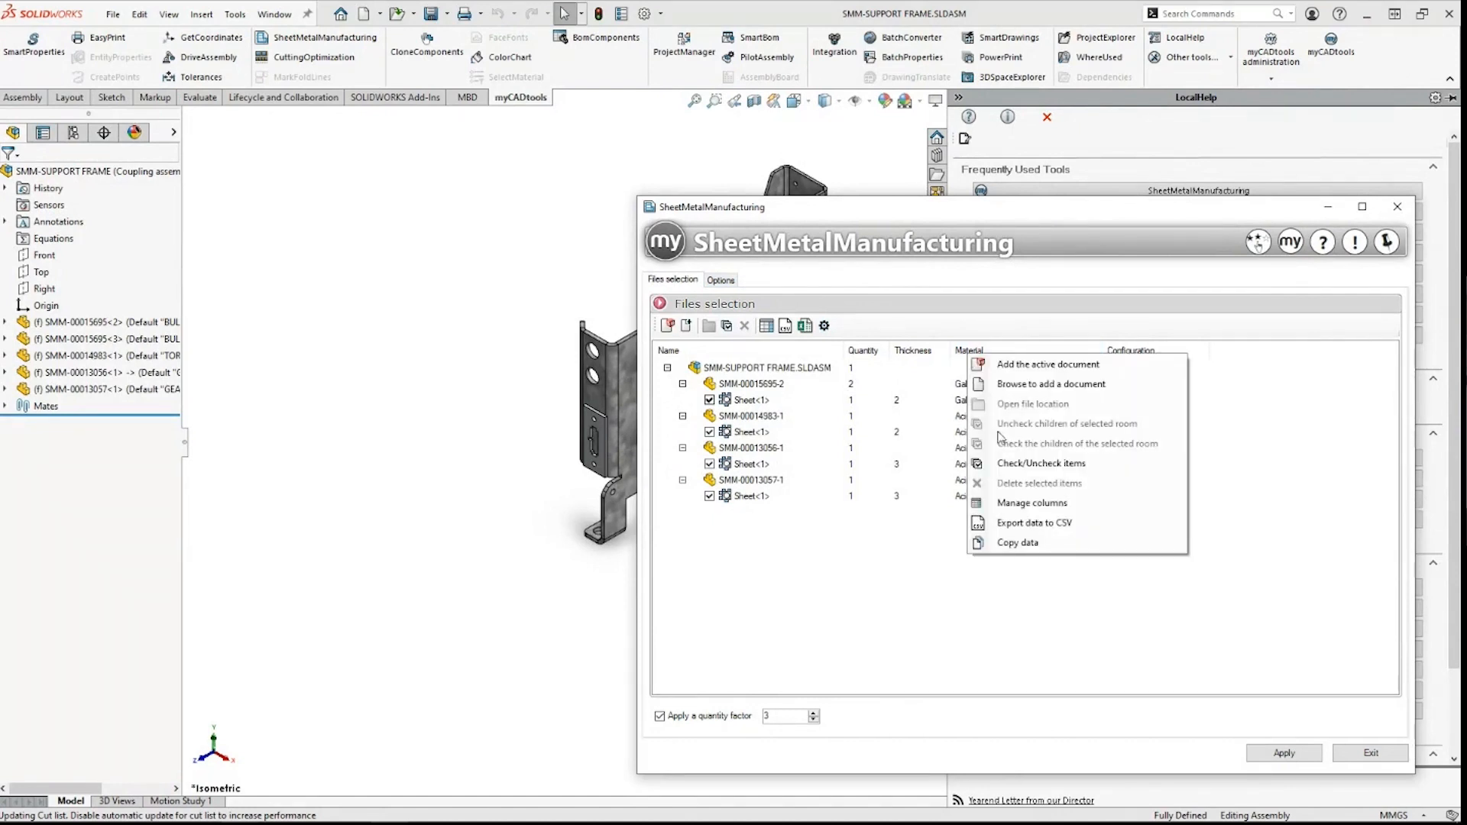
pyautogui.click(1010, 505)
pyautogui.click(659, 433)
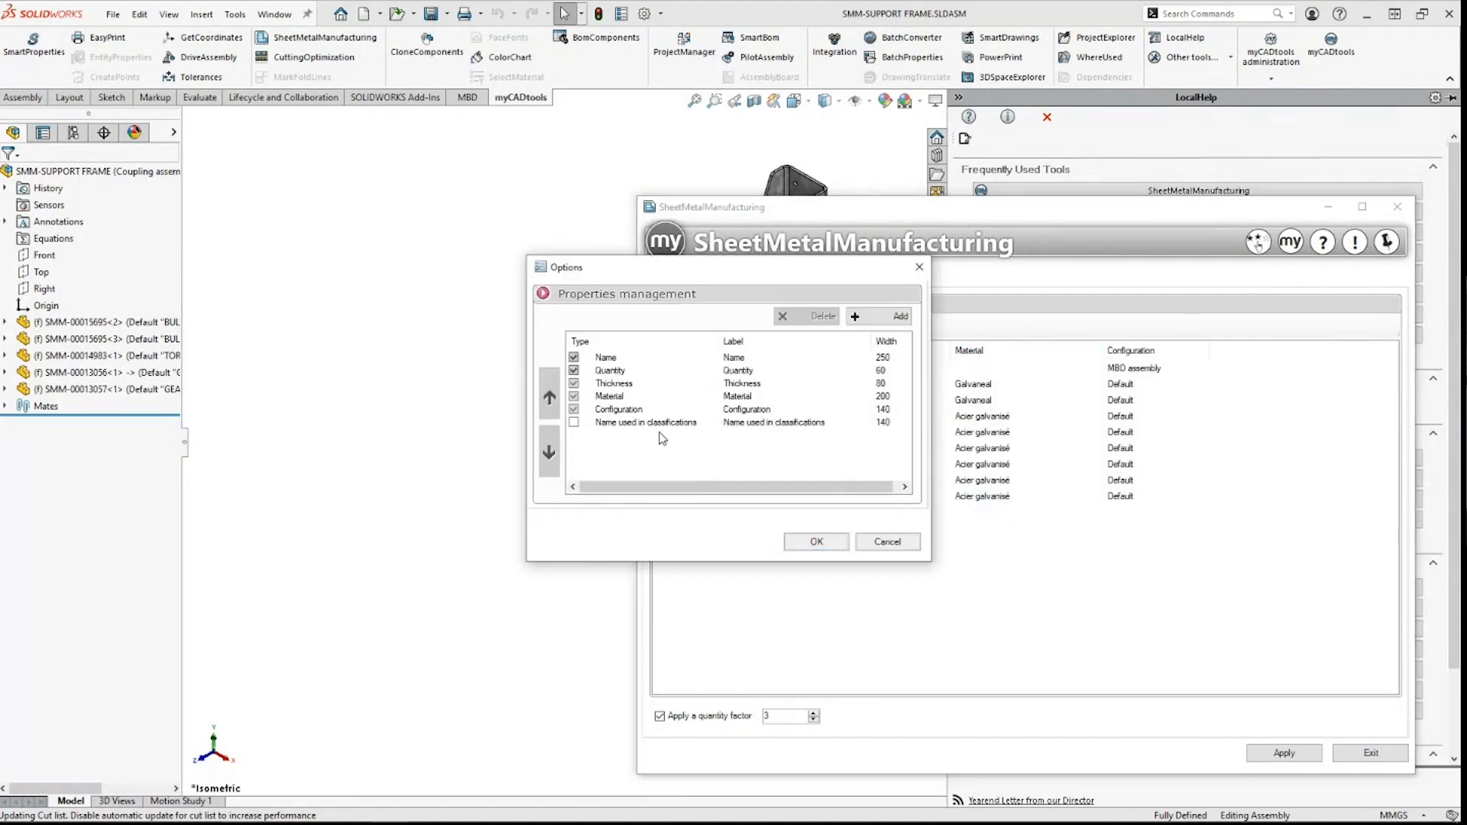
pyautogui.moveTo(732, 269); pyautogui.dragTo(725, 267)
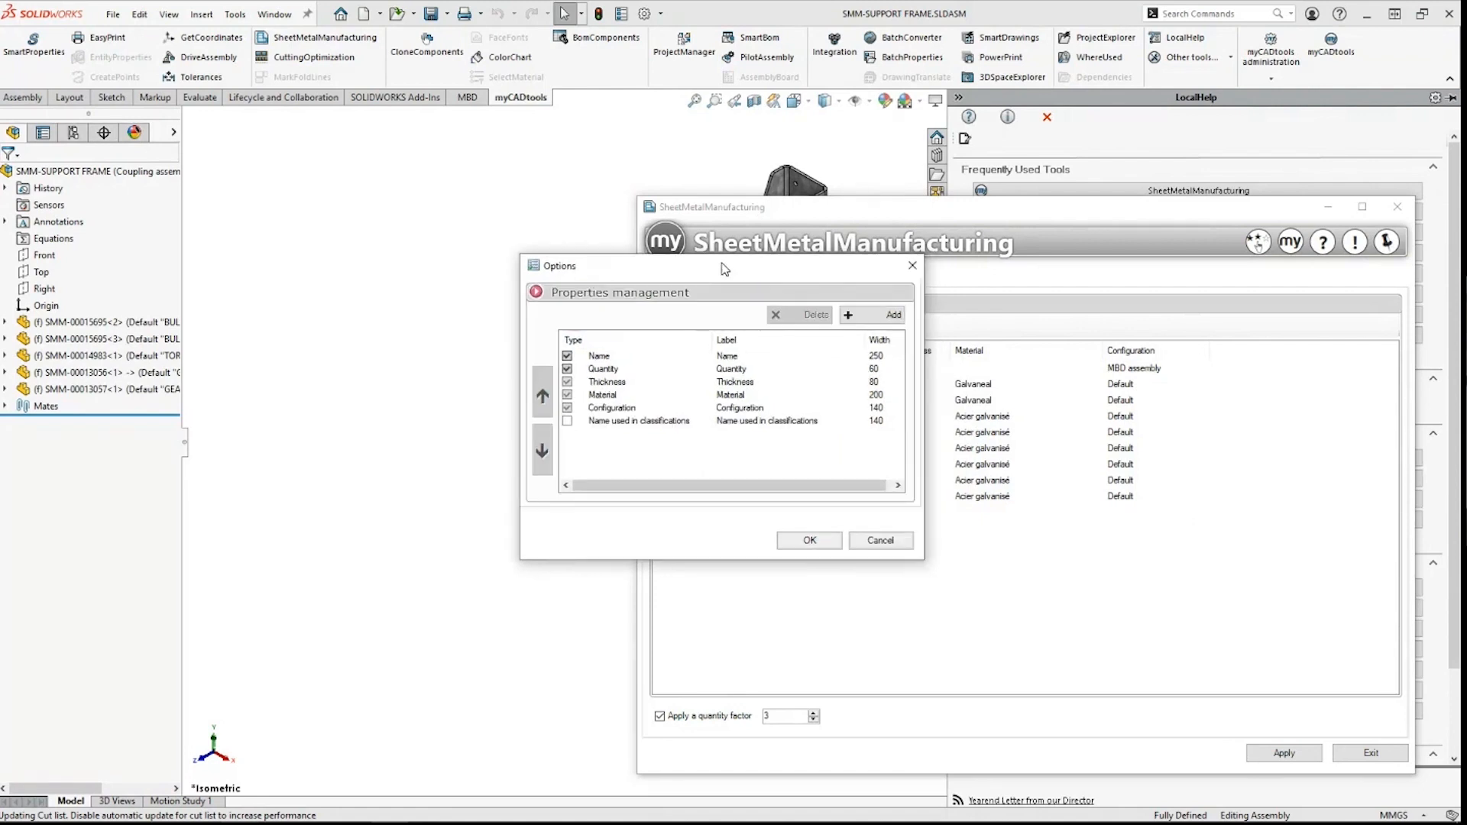
pyautogui.click(871, 316)
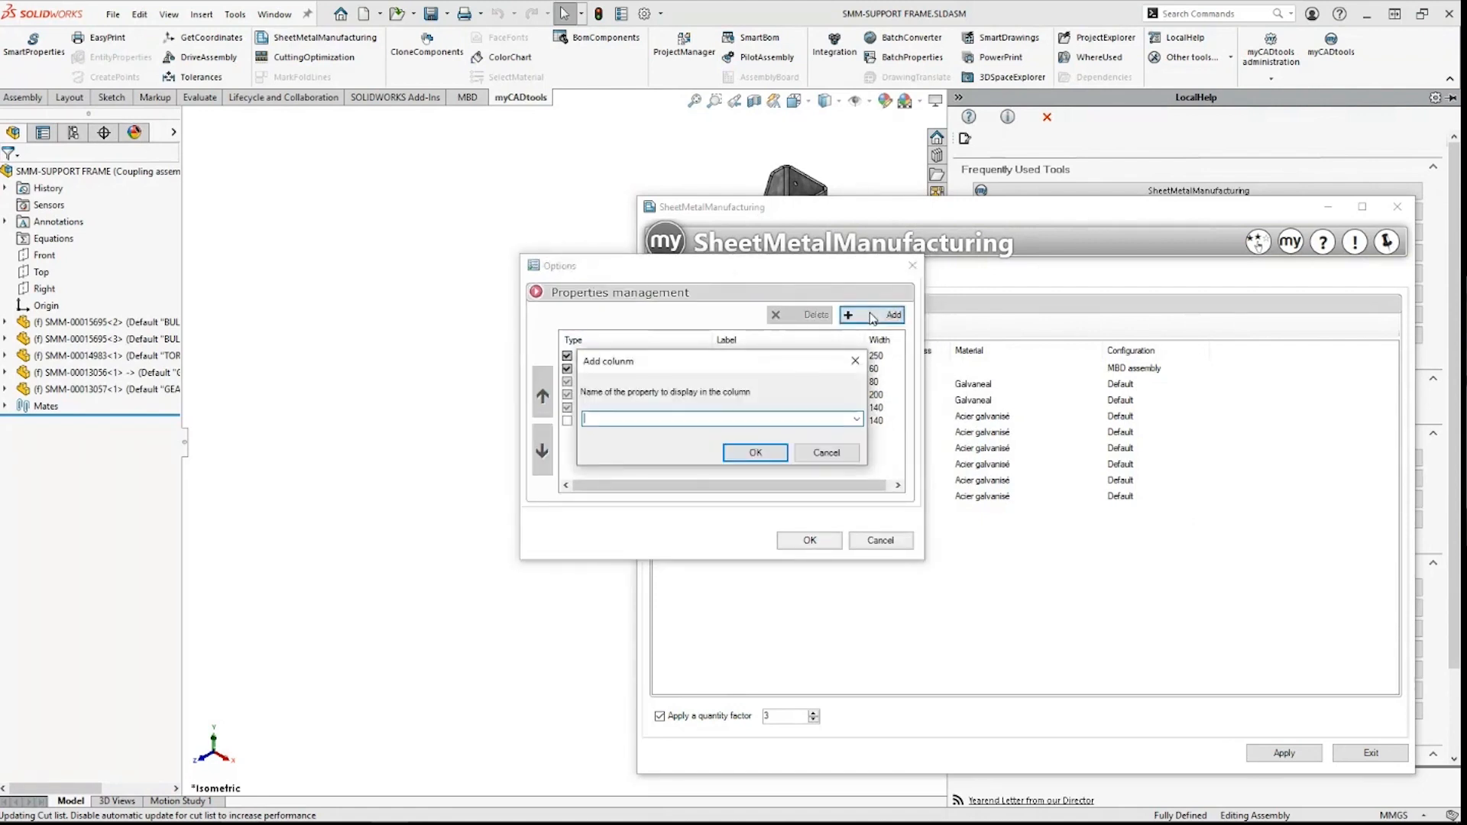
pyautogui.click(826, 453)
pyautogui.click(879, 541)
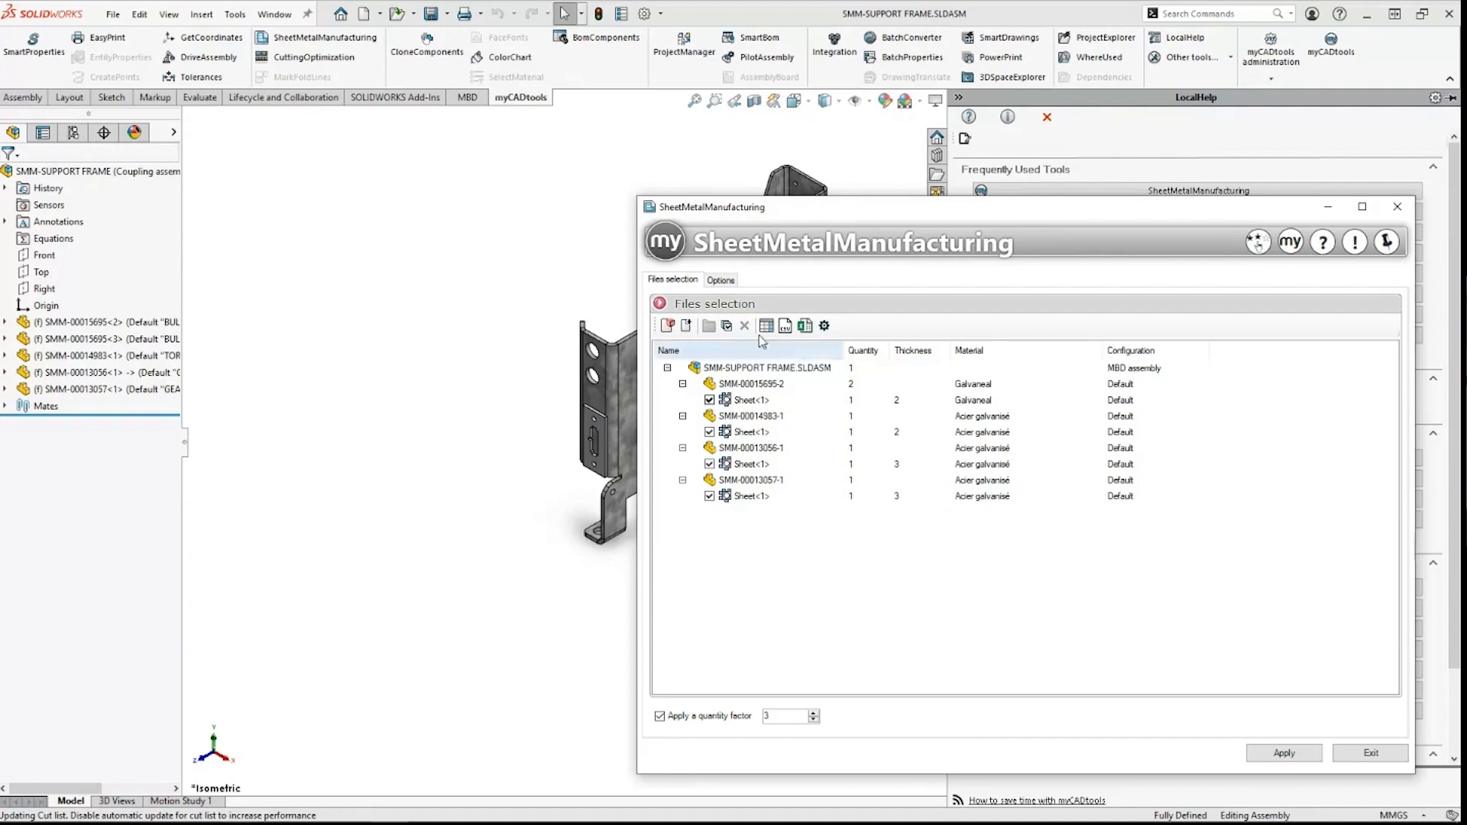
# Step: In General options, uncheck Export geometry only and enable Show Sketches (Fold Lines) and Show bend notes
pyautogui.click(721, 281)
pyautogui.click(701, 300)
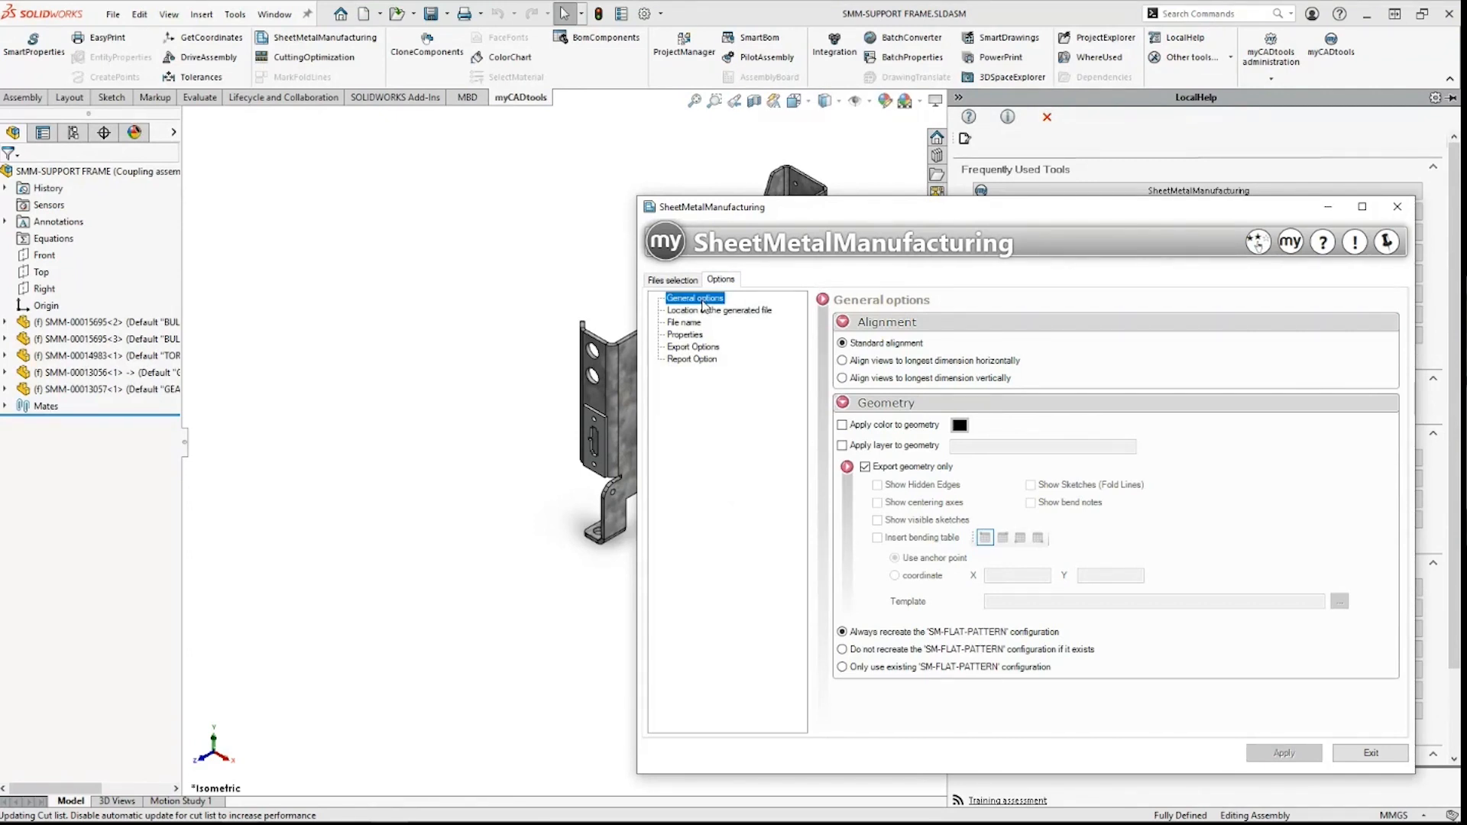
pyautogui.moveTo(993, 207); pyautogui.dragTo(845, 181)
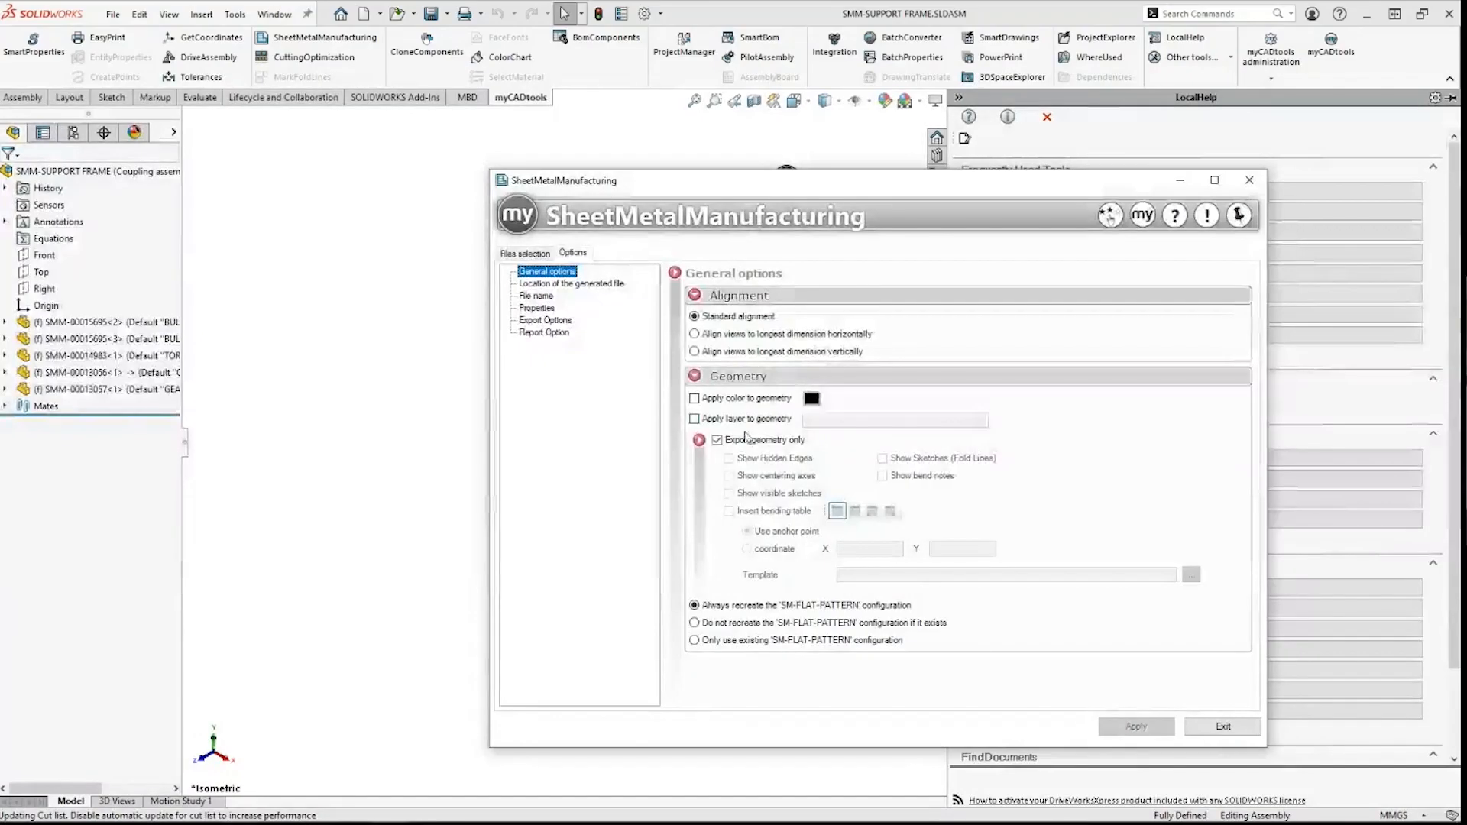
pyautogui.click(748, 441)
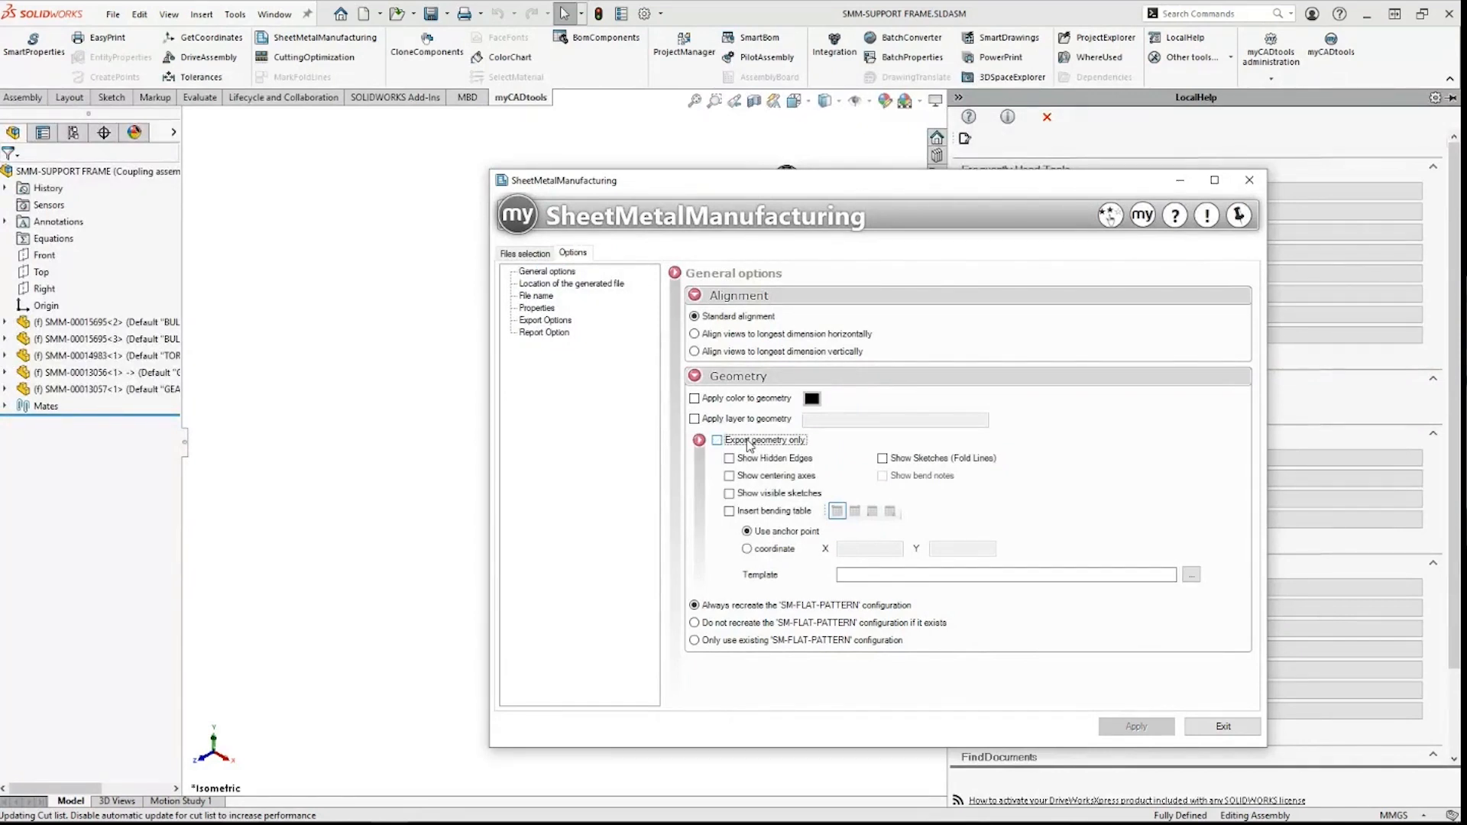
pyautogui.click(913, 458)
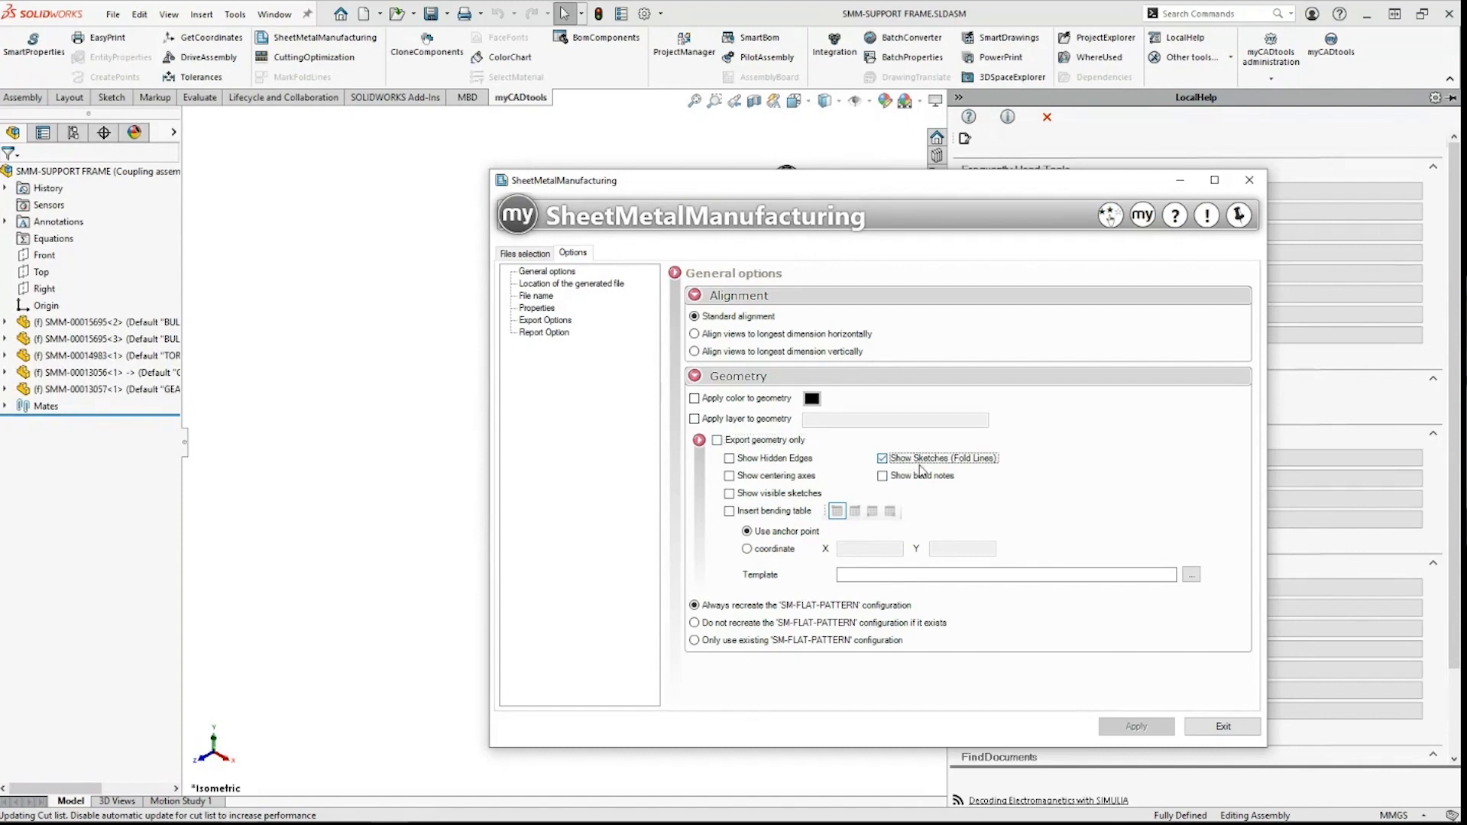
pyautogui.click(919, 478)
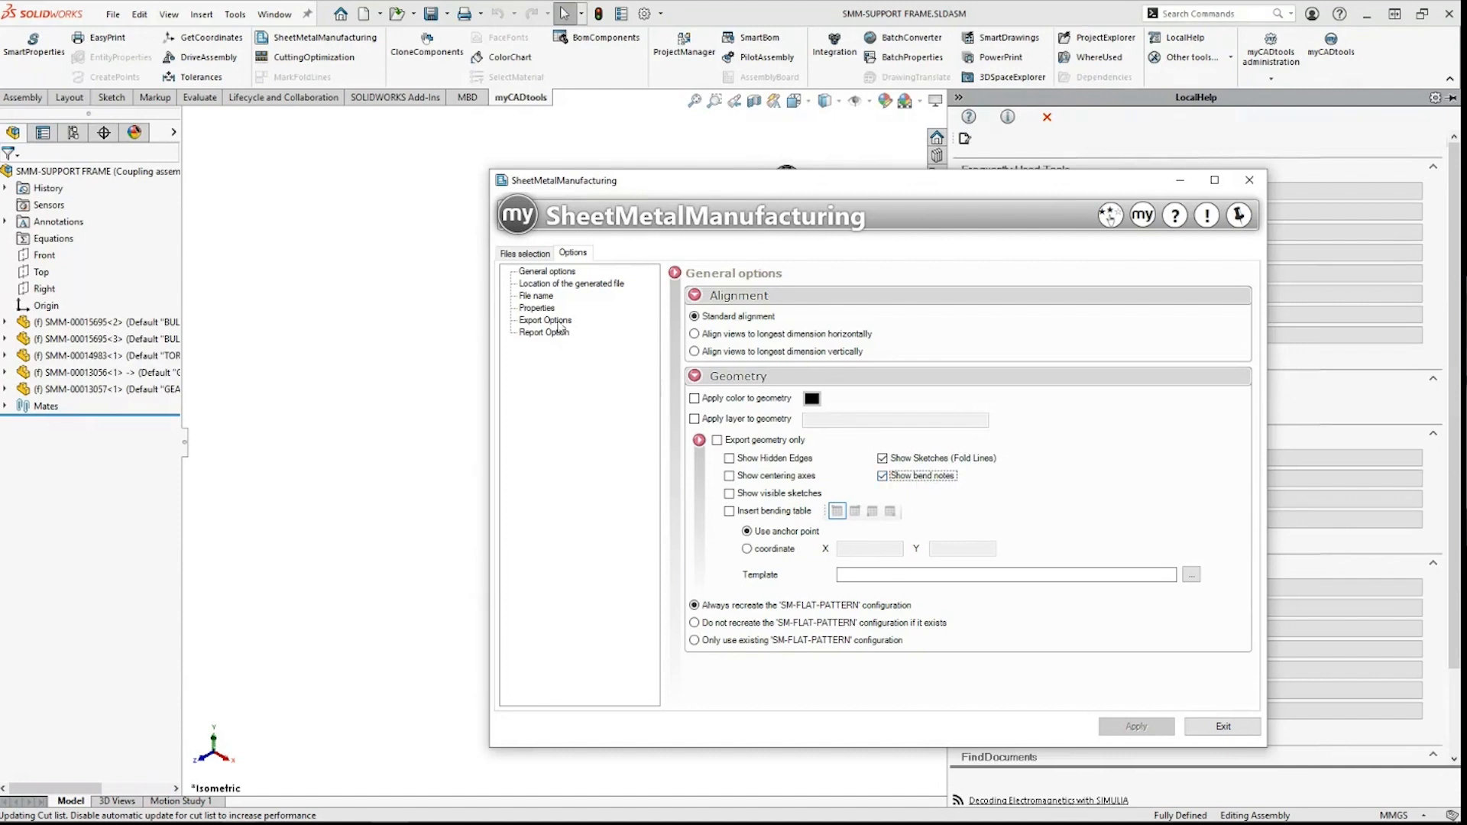
pyautogui.click(546, 285)
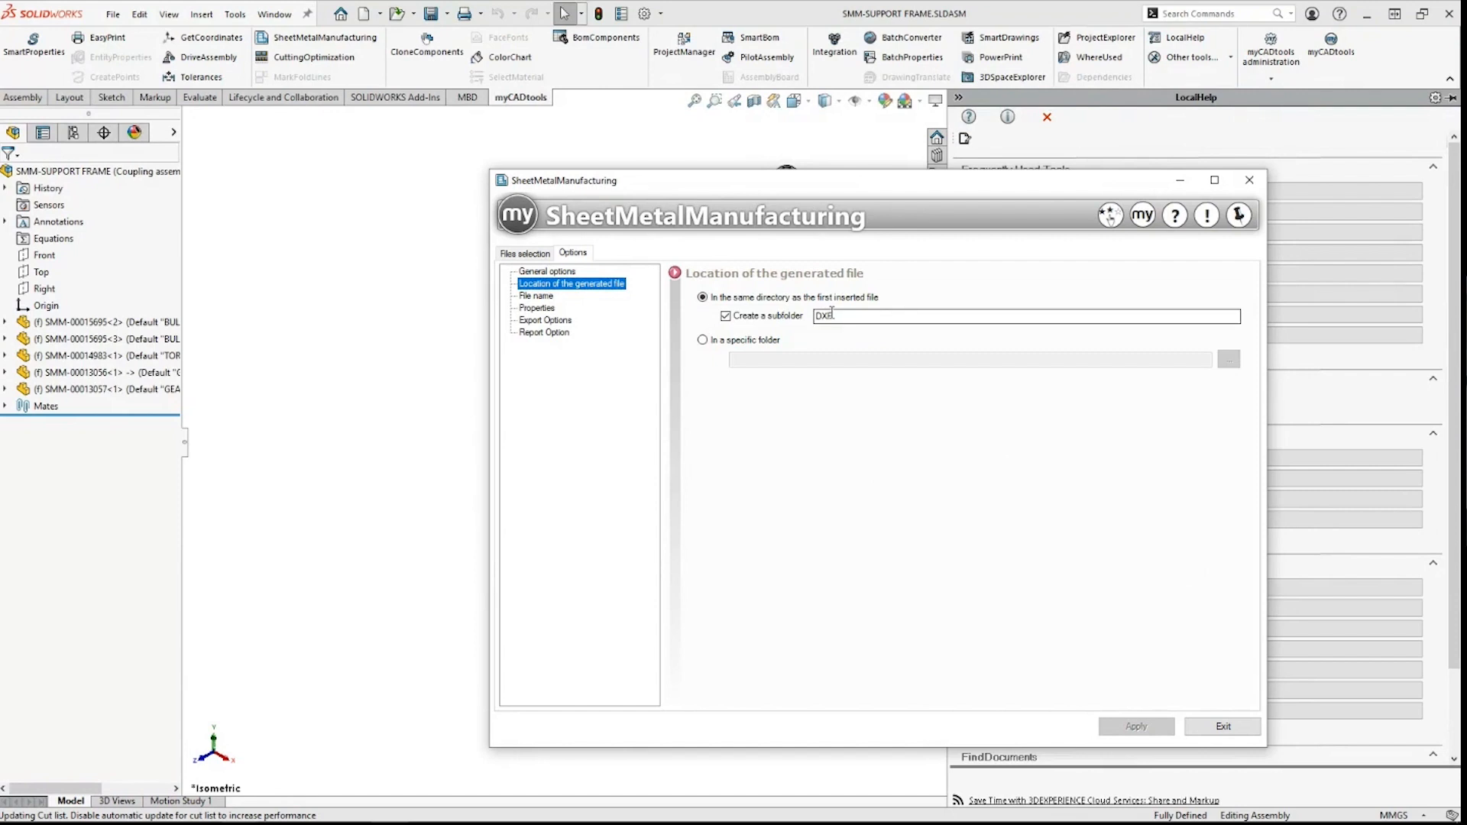
# Step: Check the DXF subfolder name, then bring up the Filename-plus-MATERIAL file name settings
pyautogui.doubleClick(840, 314)
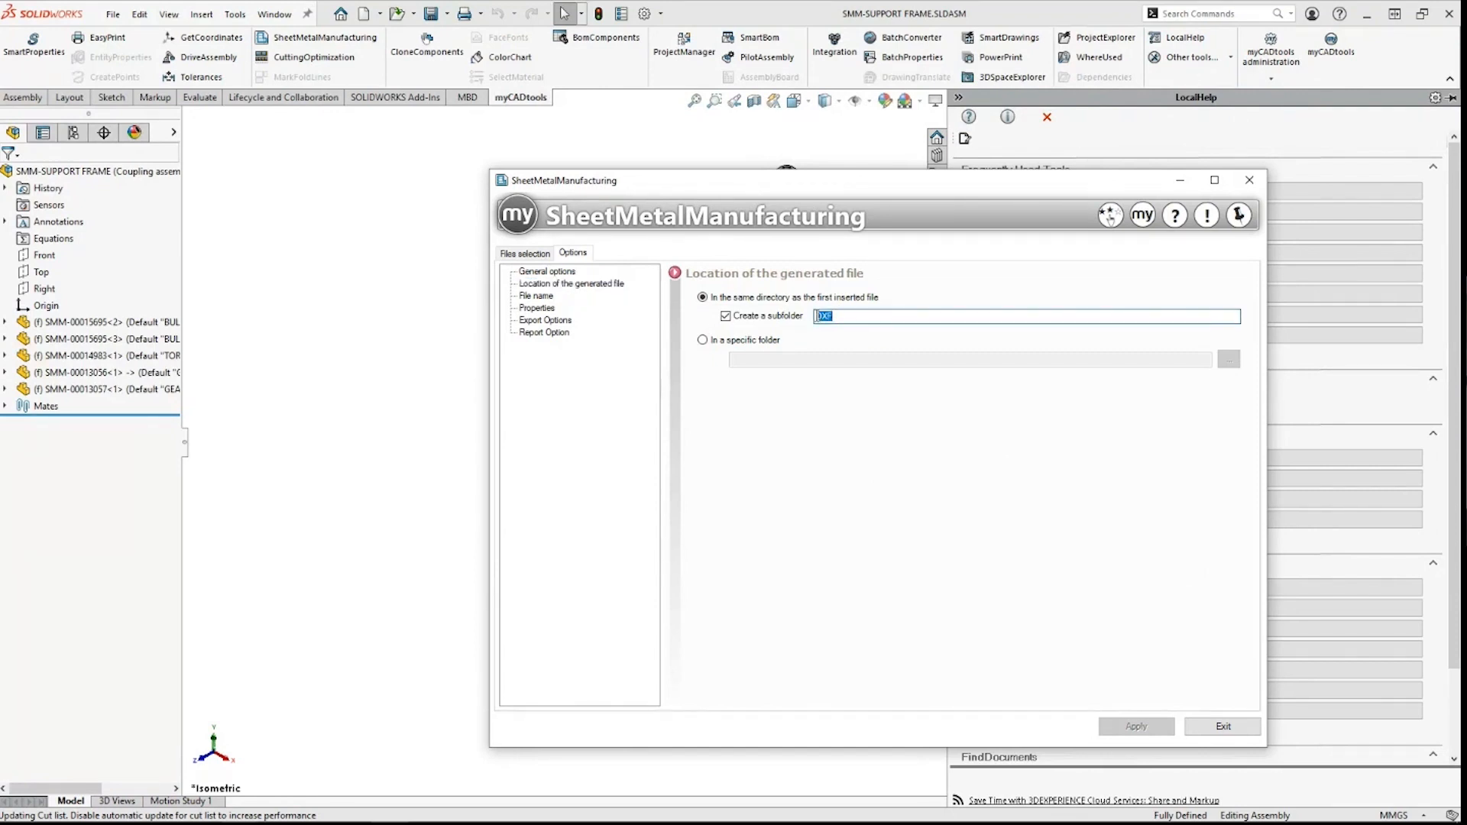
pyautogui.click(840, 315)
pyautogui.click(549, 298)
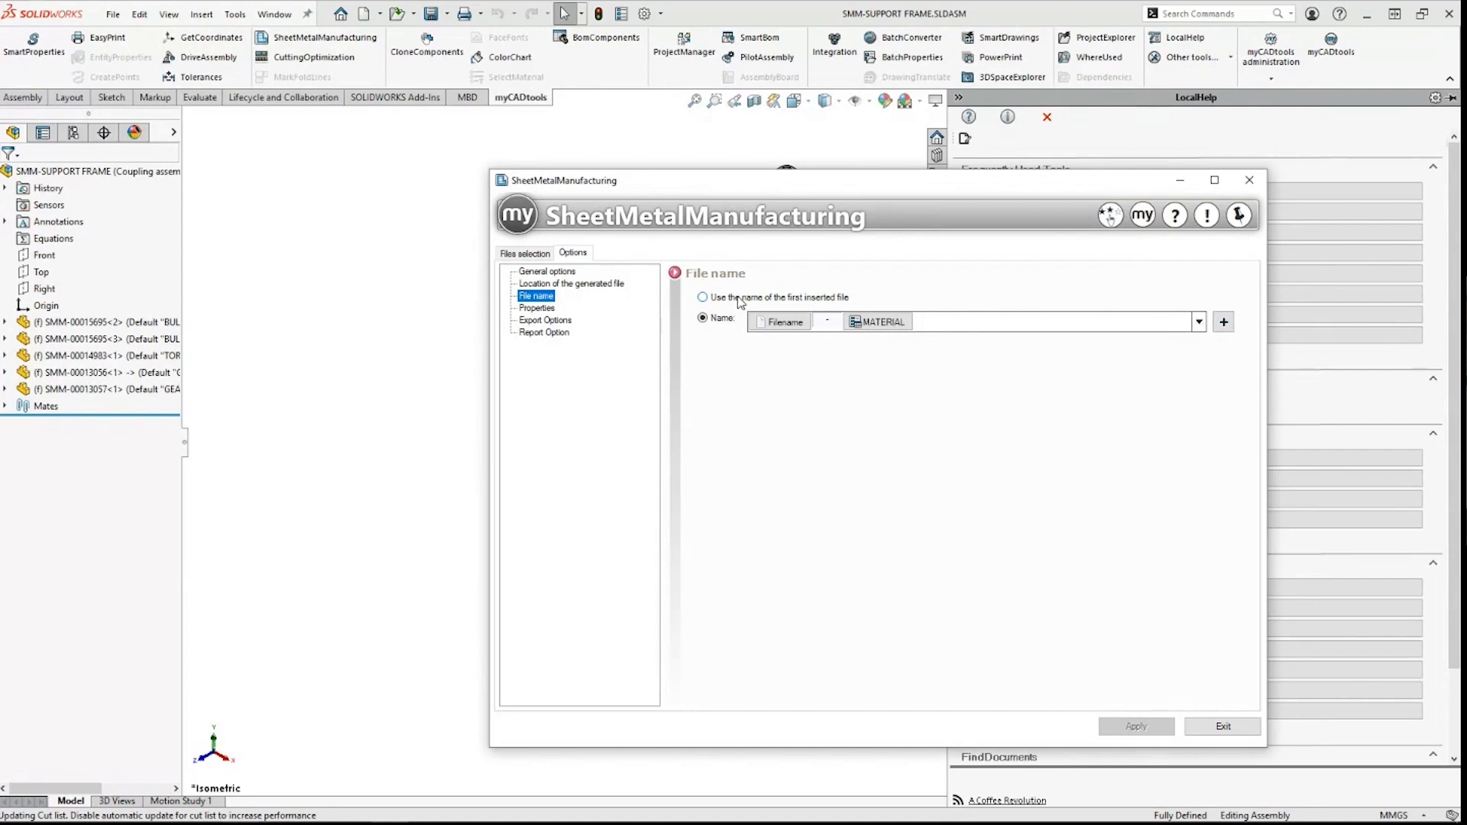
# Step: Select the Filename token in the output name and open the Adding a field dialog
pyautogui.click(783, 325)
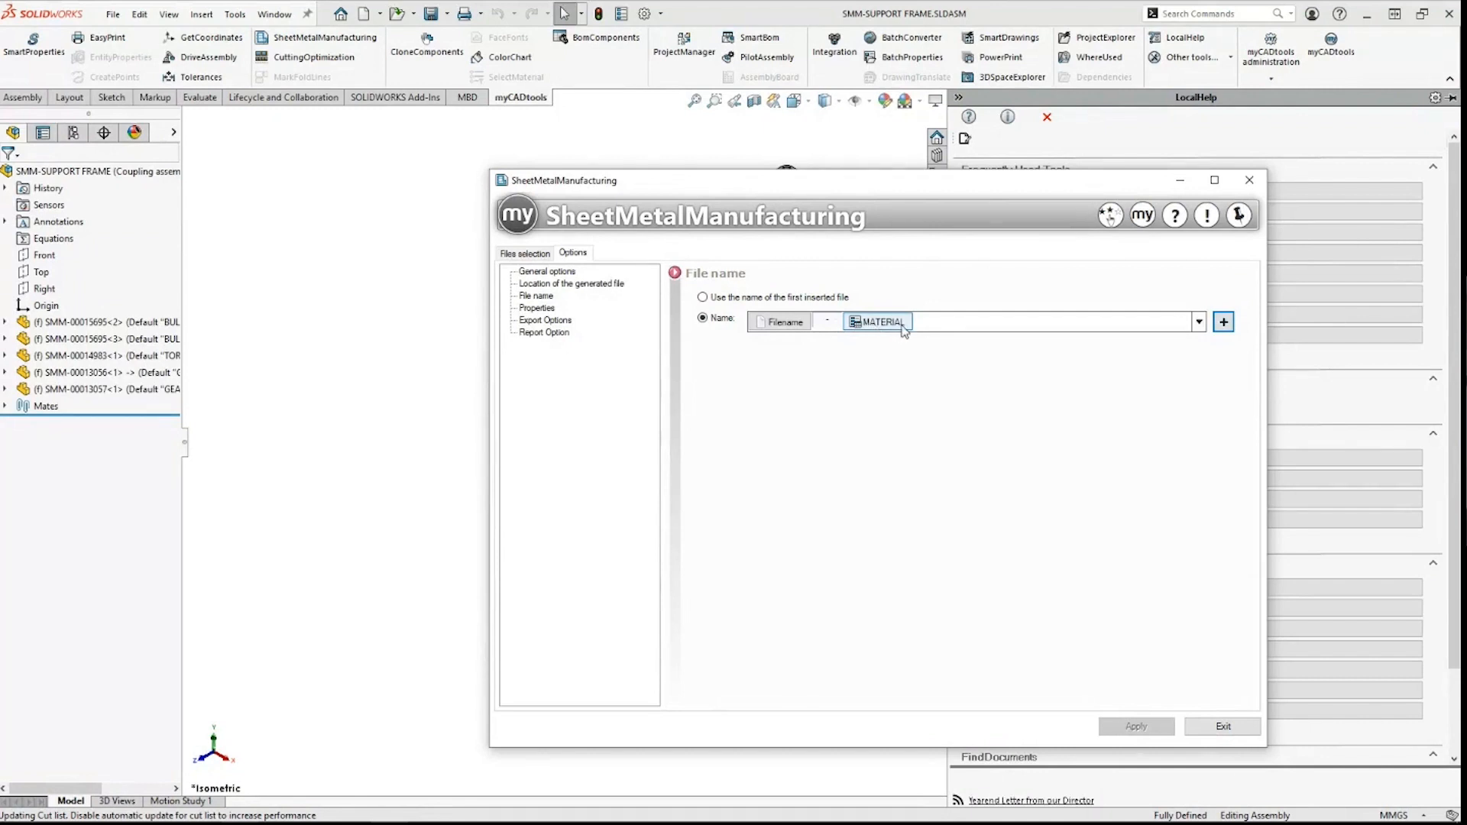
pyautogui.click(1224, 326)
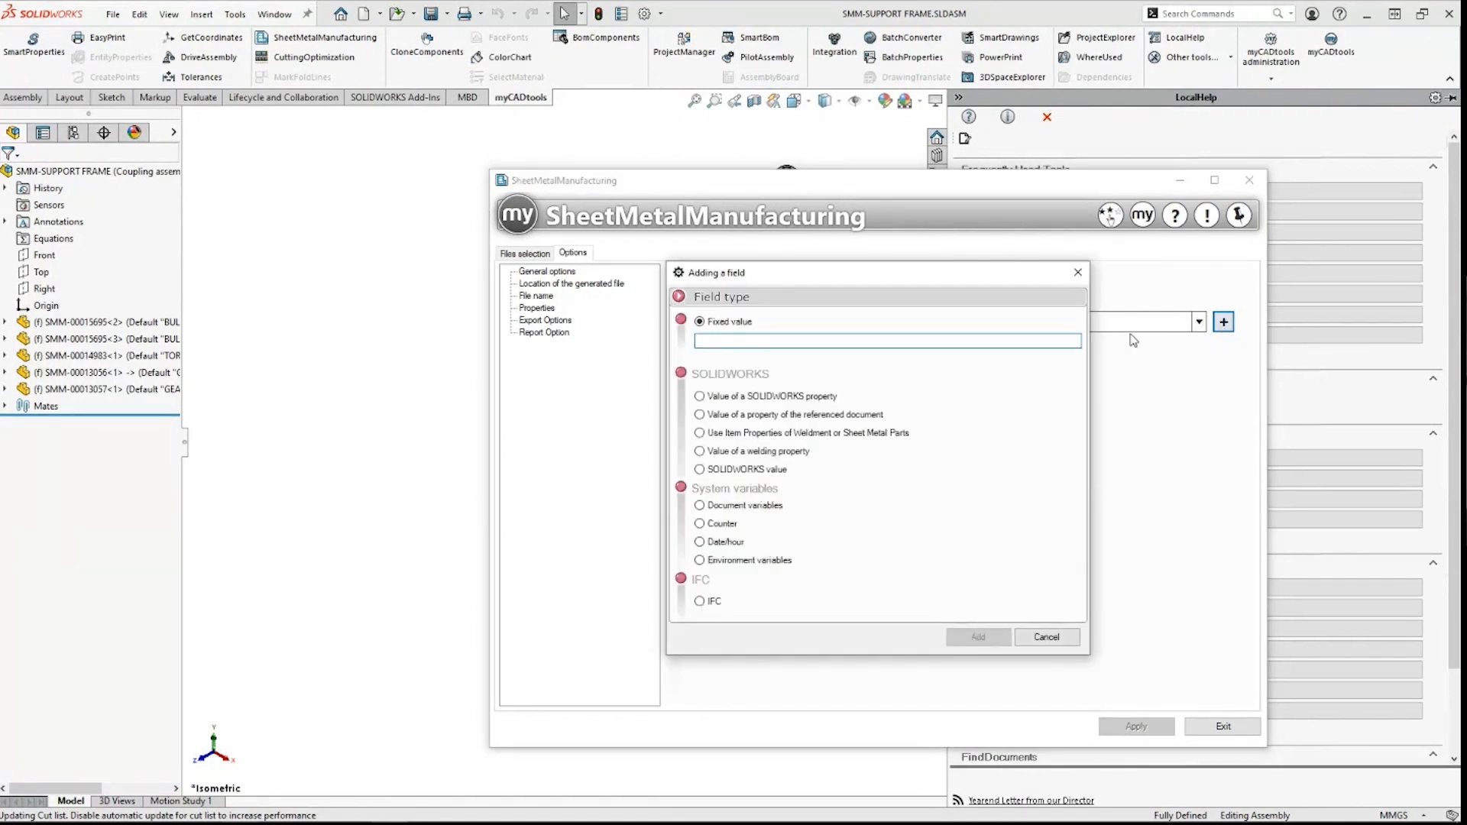
# Step: Browse the SOLIDWORKS property, referenced-document property and item property field types and their lists
pyautogui.click(795, 397)
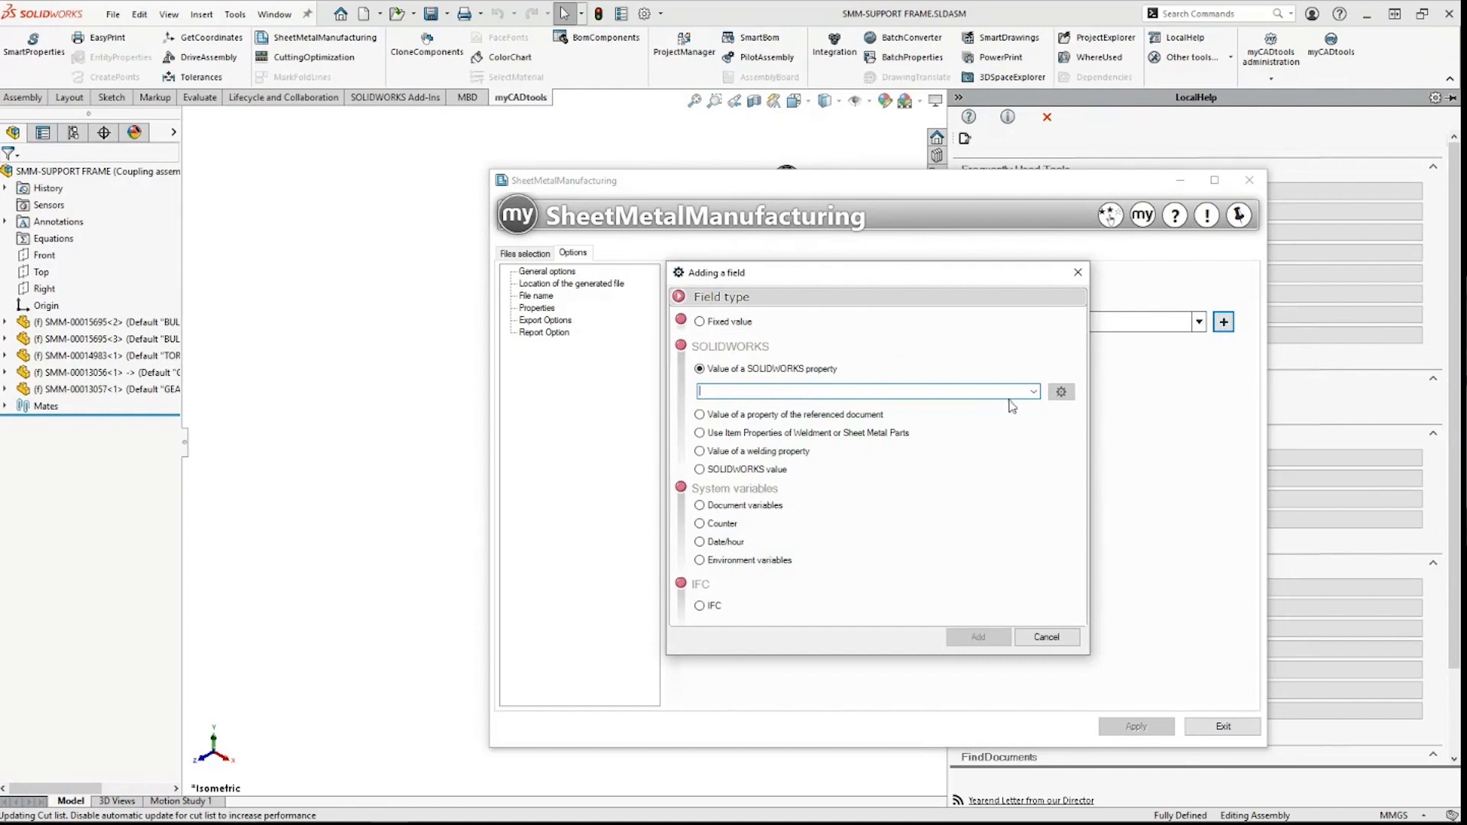
pyautogui.click(793, 414)
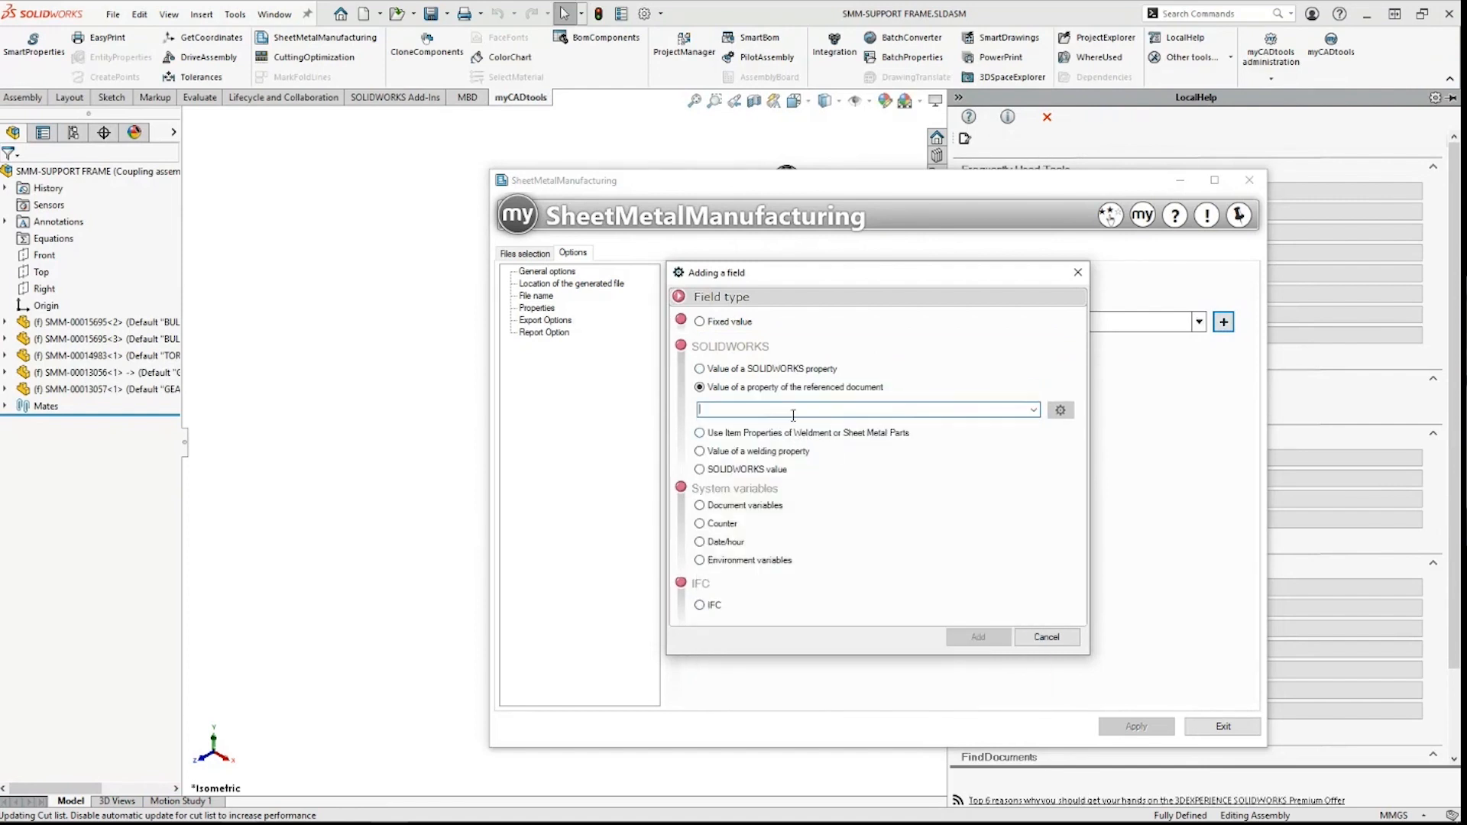
pyautogui.click(1033, 410)
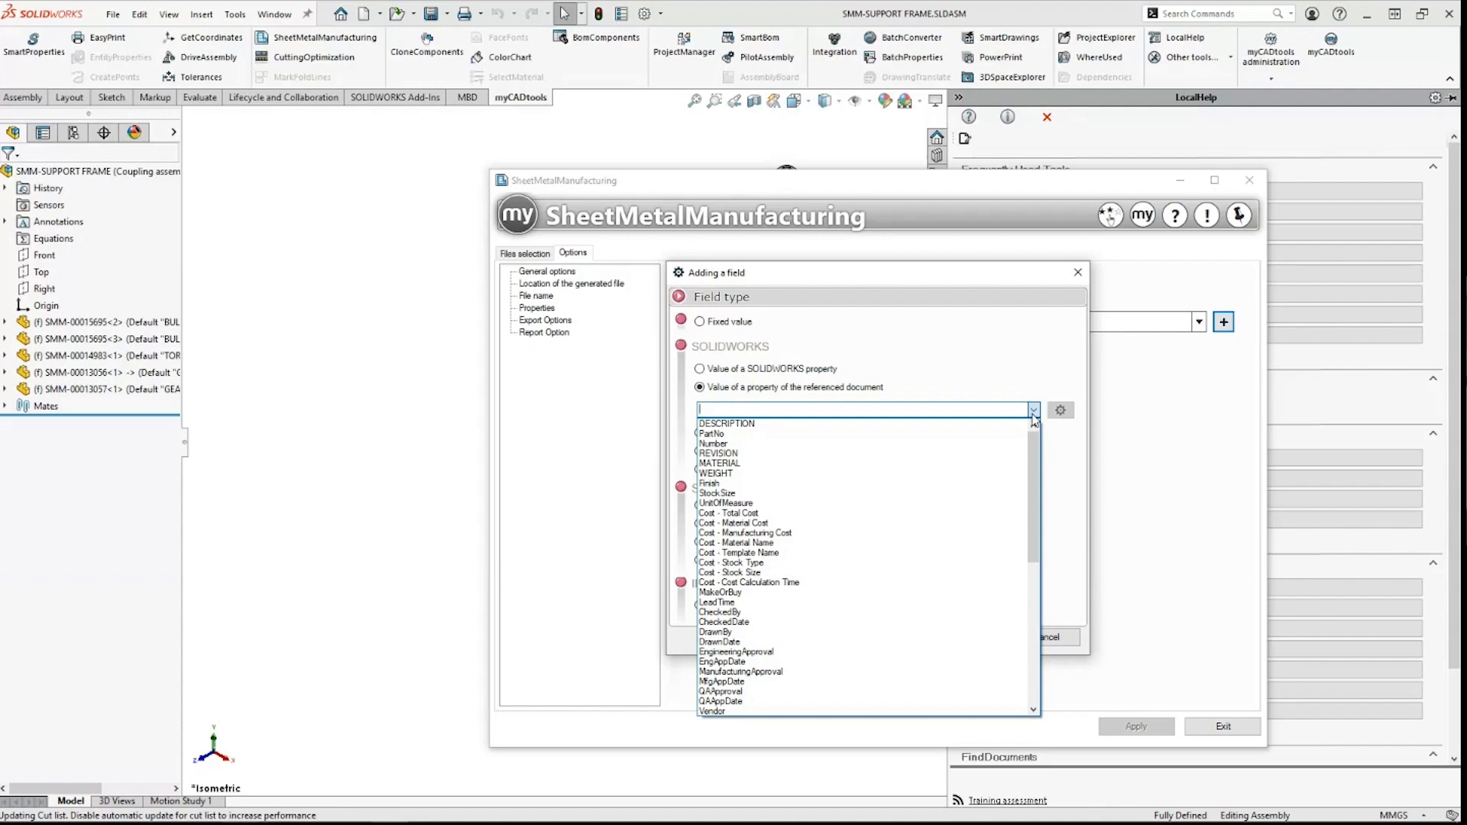
pyautogui.click(1024, 370)
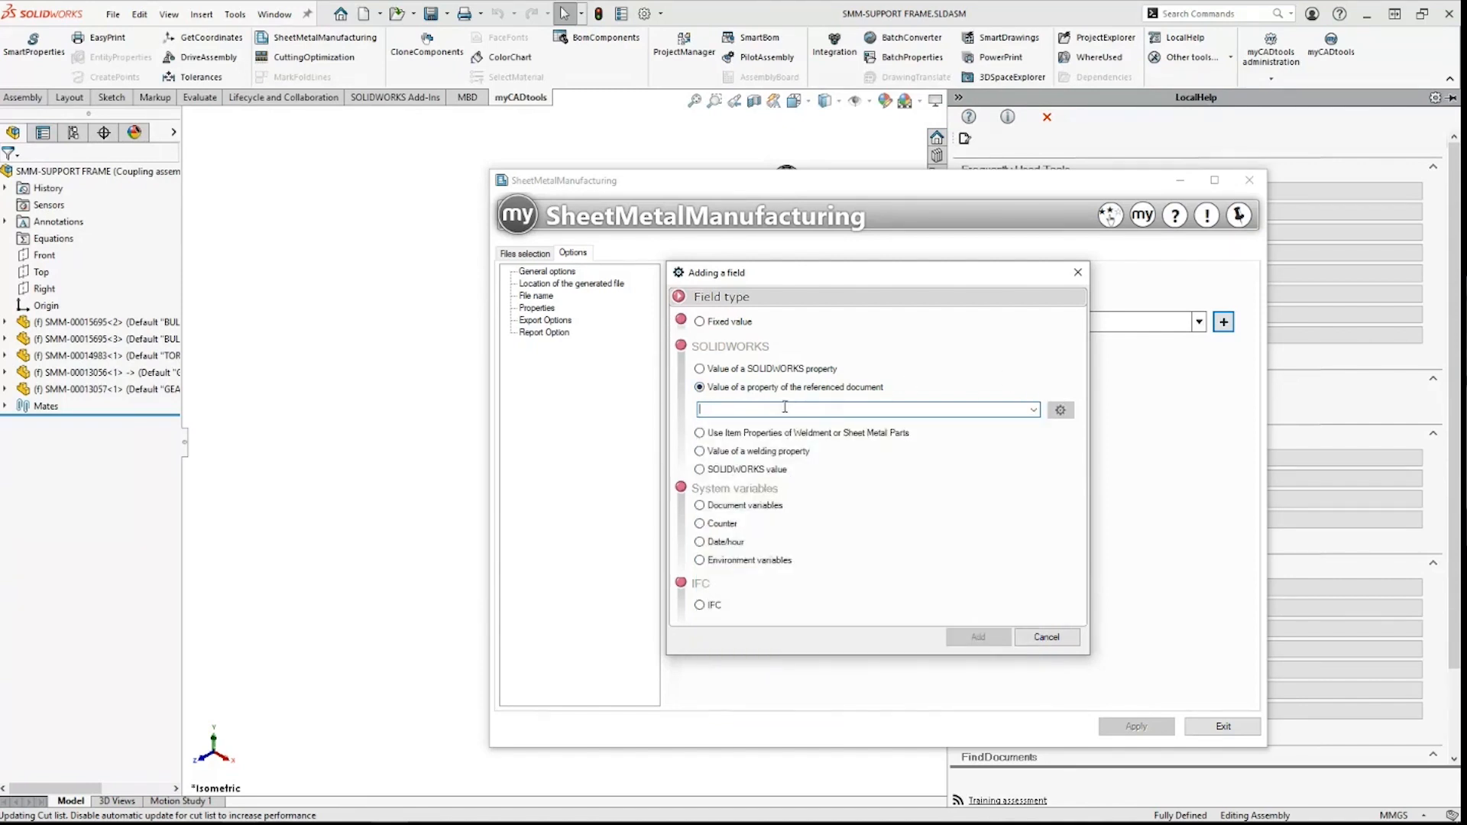
pyautogui.click(774, 433)
pyautogui.click(1033, 428)
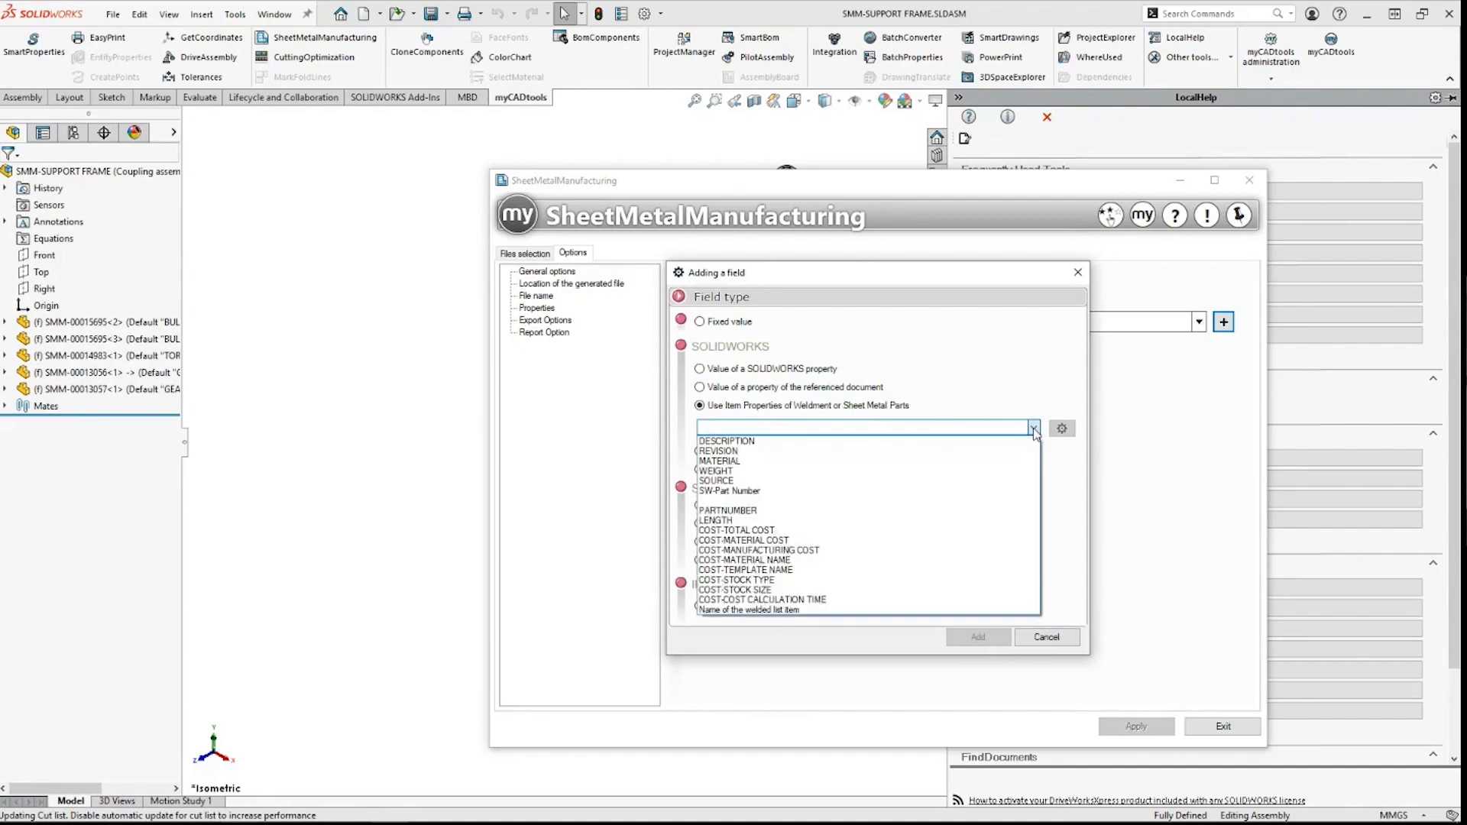
pyautogui.click(1033, 429)
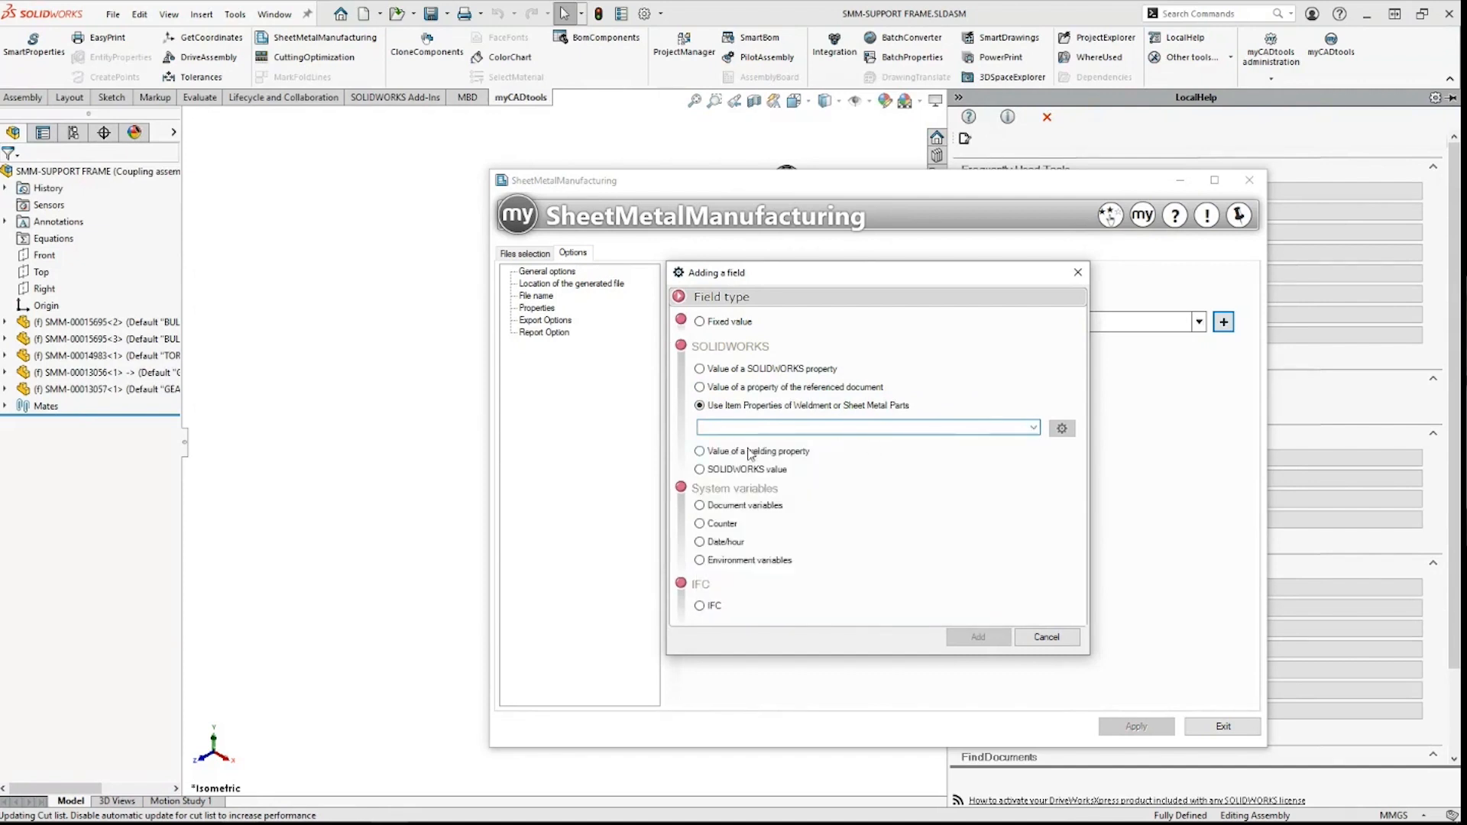
# Step: Browse the welding and SOLIDWORKS value lists, cancel the field dialog, and view Report Option
pyautogui.click(752, 452)
pyautogui.click(1033, 447)
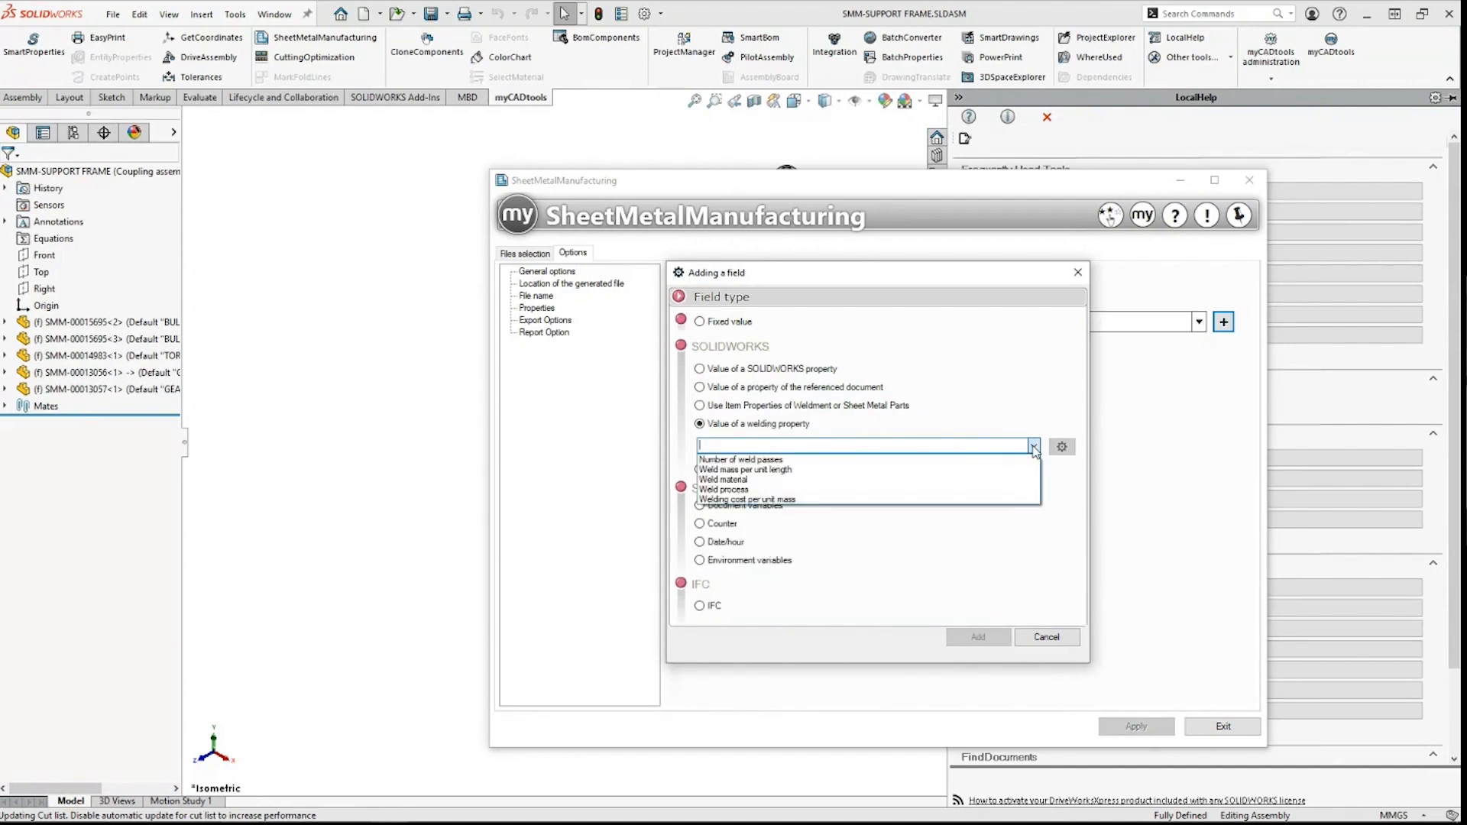
pyautogui.click(1033, 447)
pyautogui.click(767, 468)
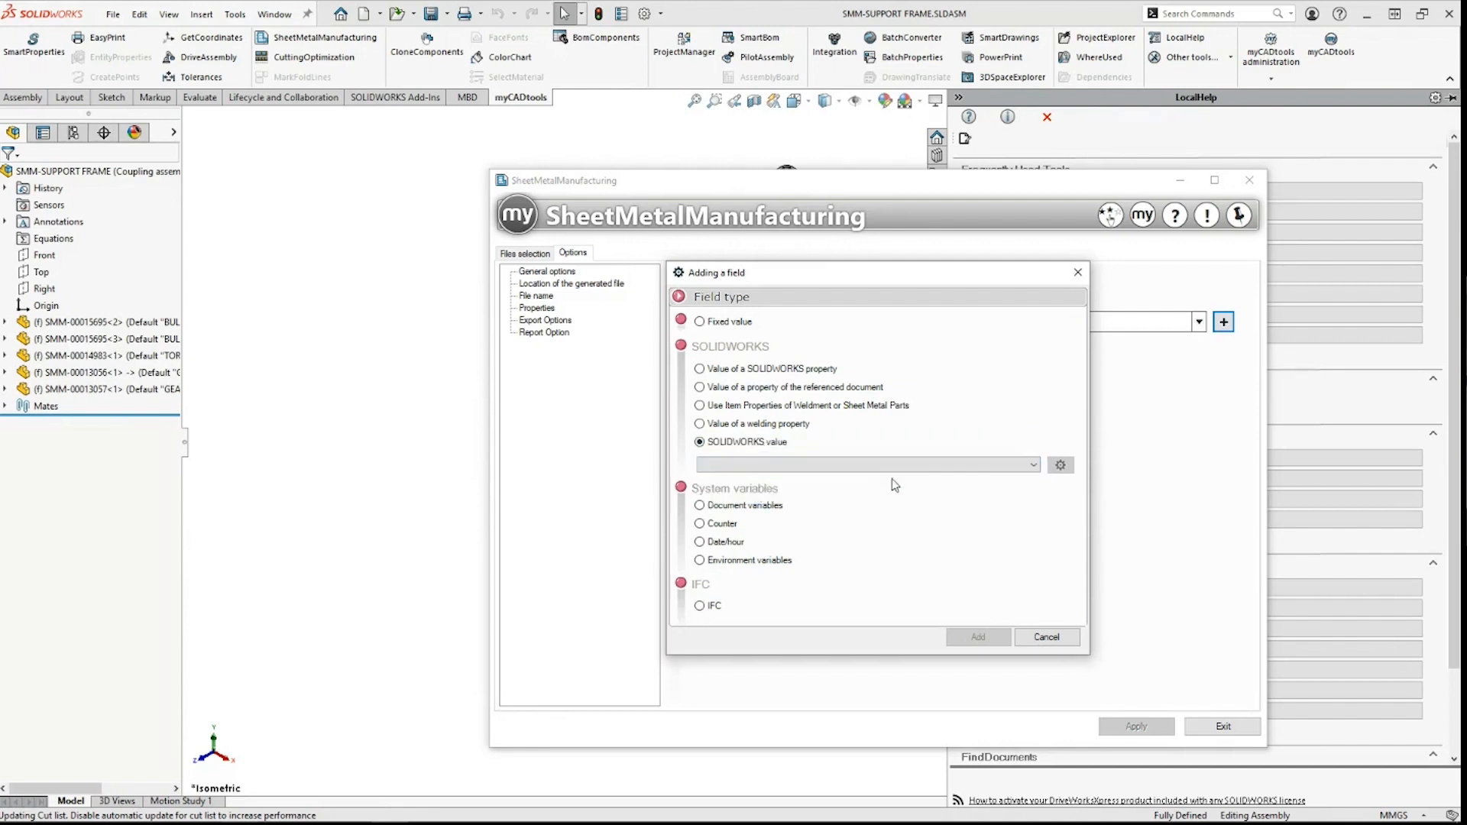
pyautogui.click(1016, 466)
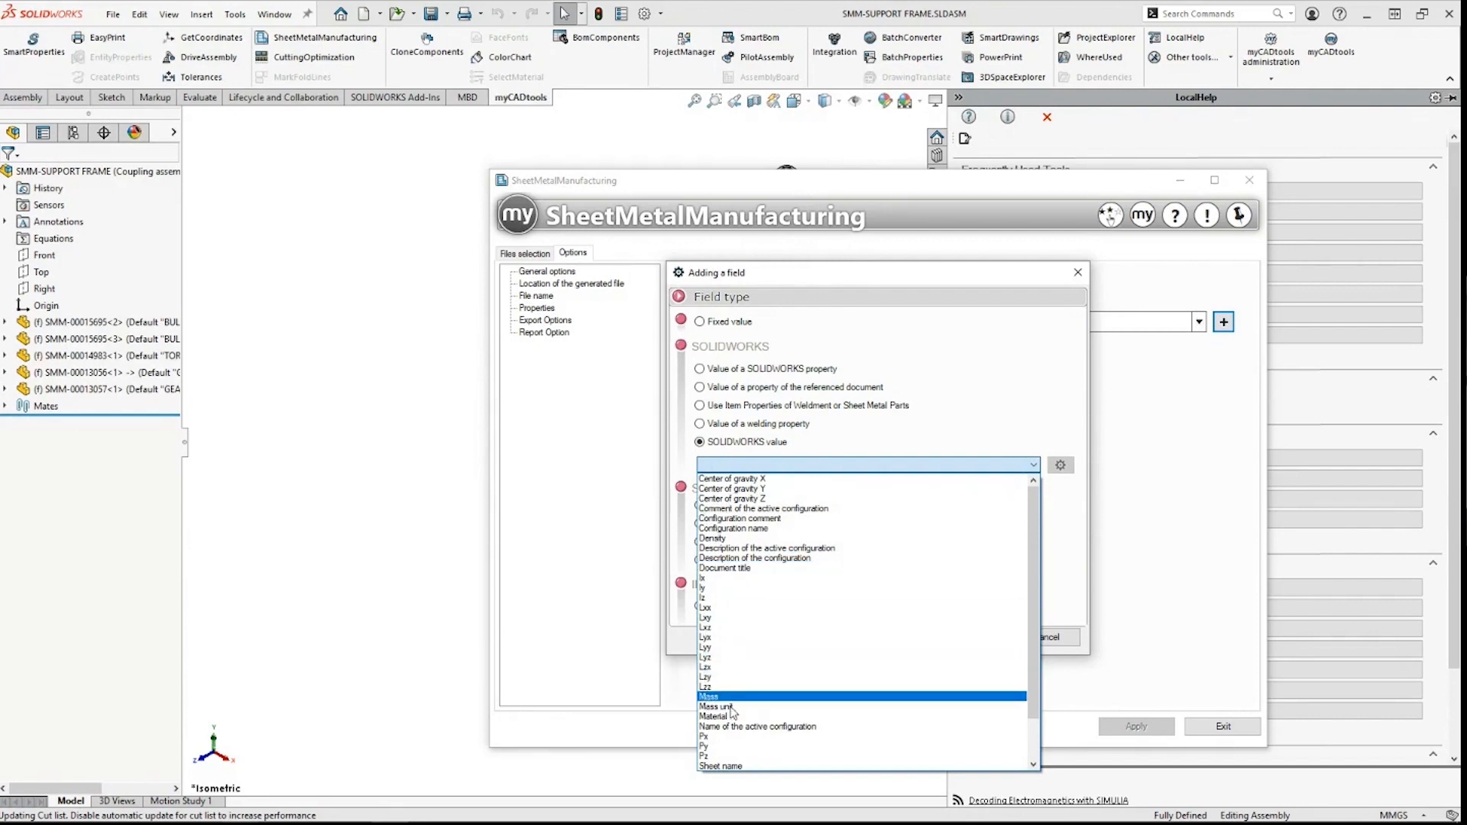
pyautogui.click(978, 424)
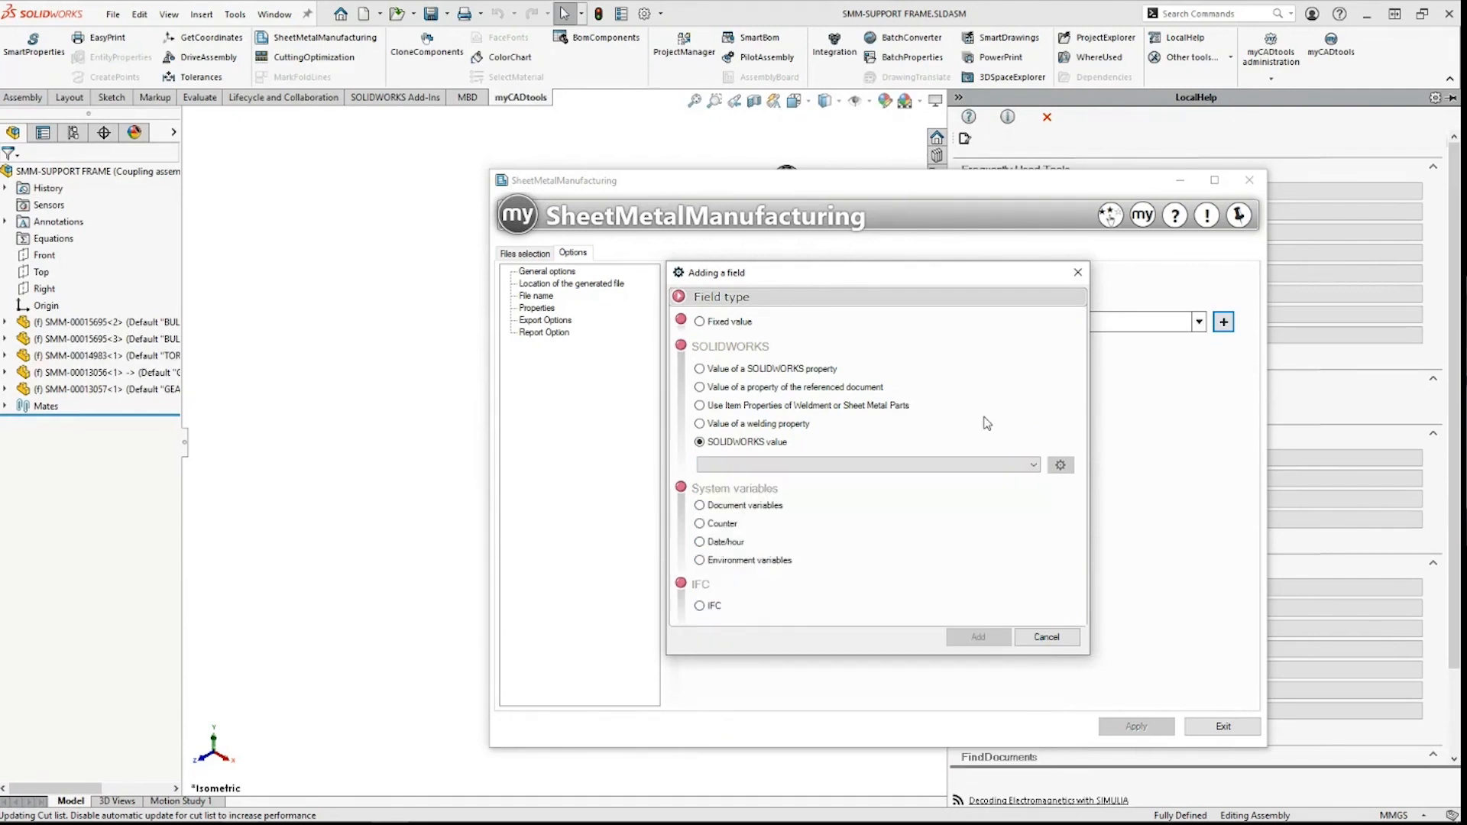
pyautogui.click(1047, 636)
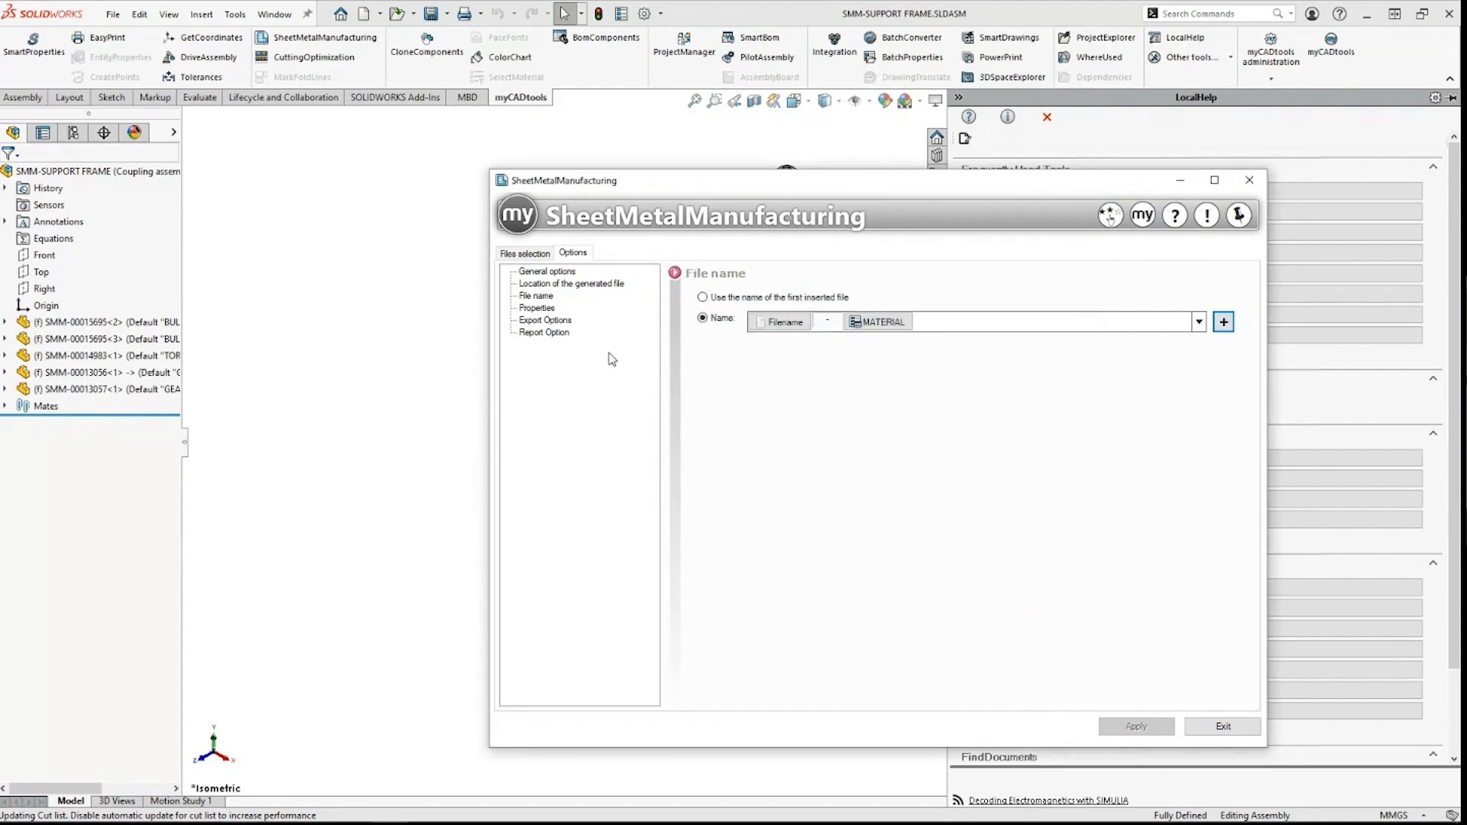
pyautogui.click(543, 332)
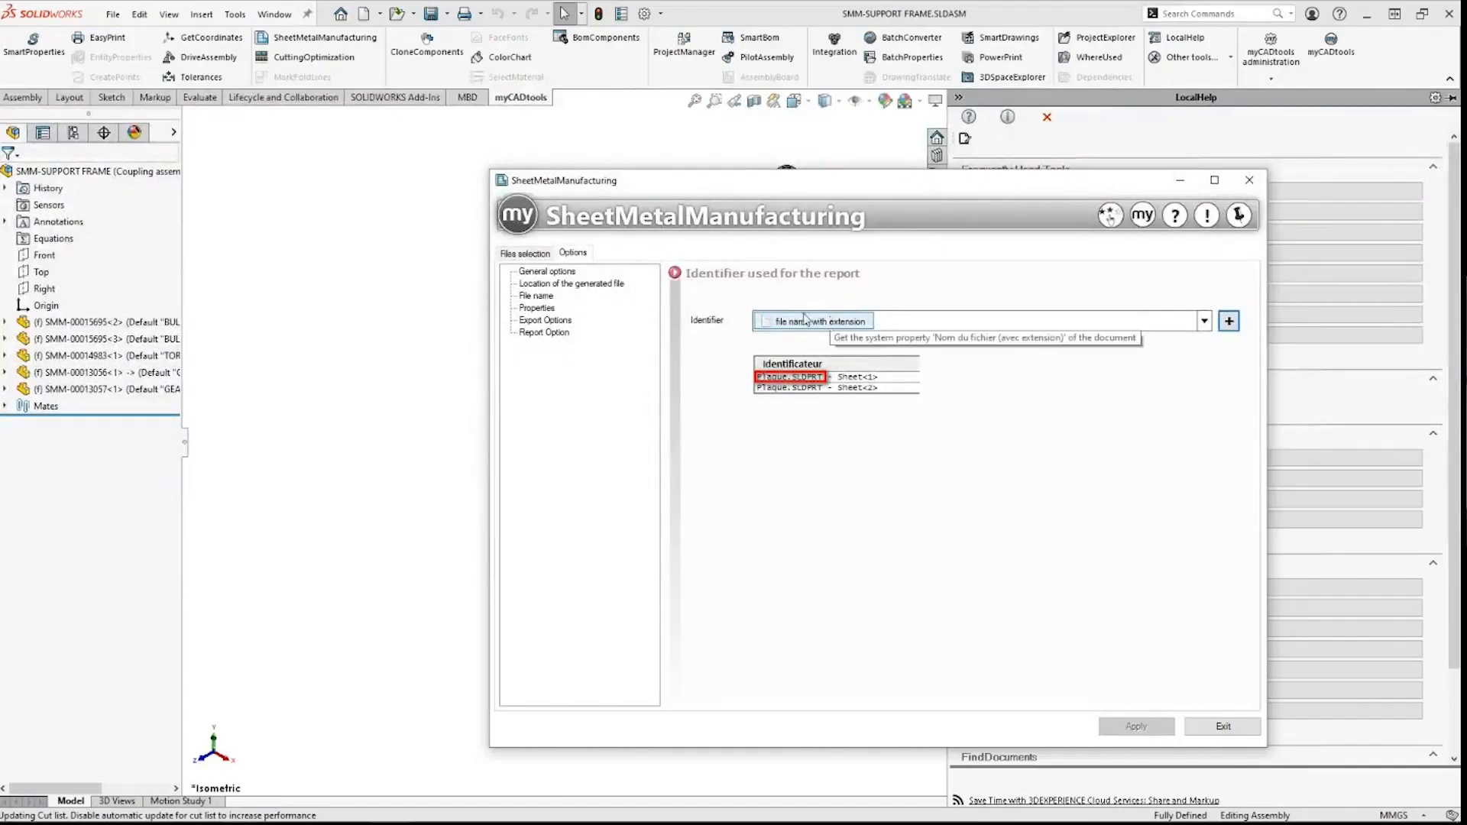
# Step: Go back to the Files selection list of the four sheet-metal parts
pyautogui.click(532, 253)
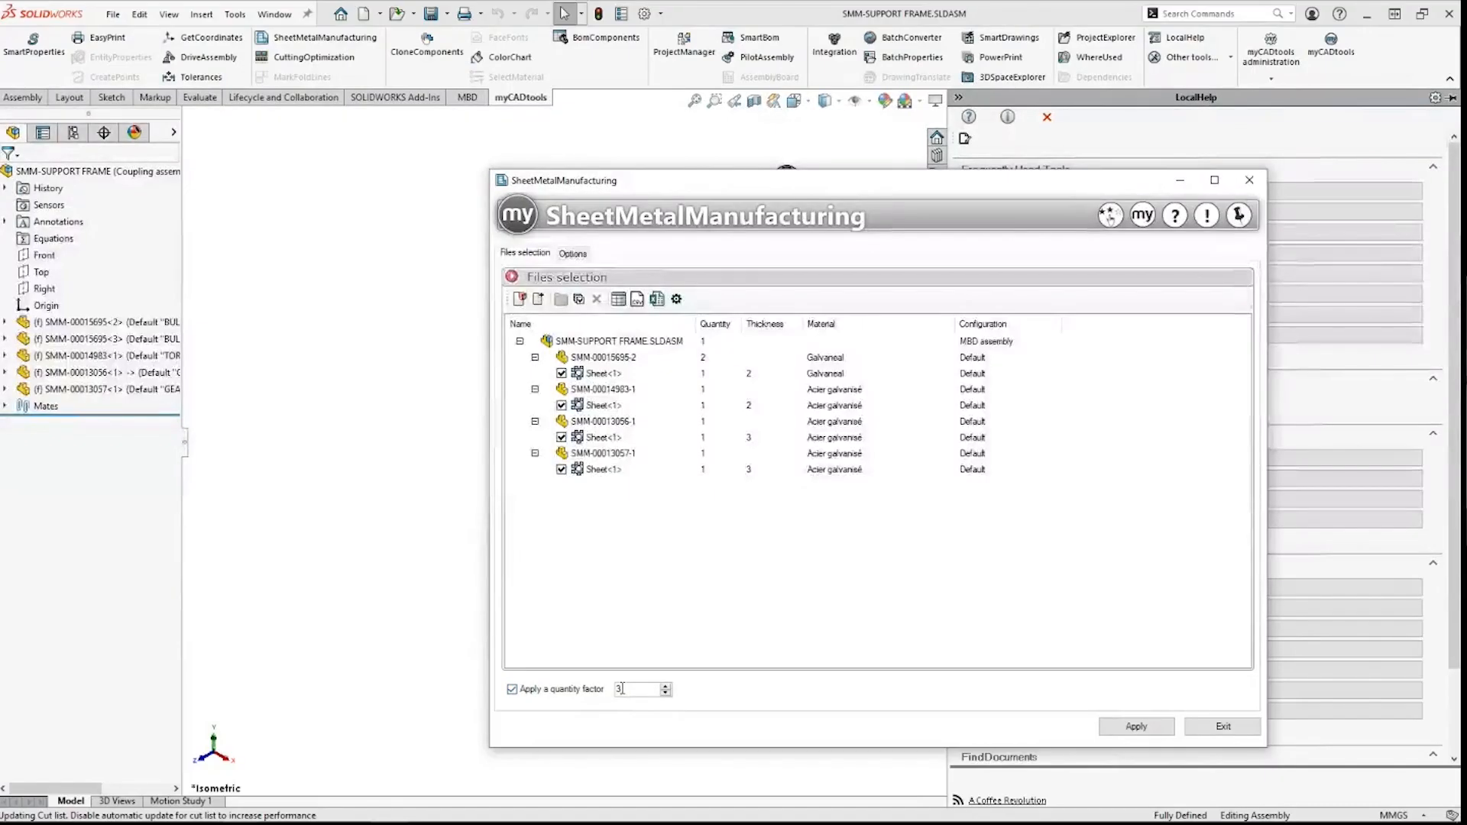
# Step: Apply a quantity factor of 3, export the four flat patterns, and open the processing report
pyautogui.doubleClick(622, 689)
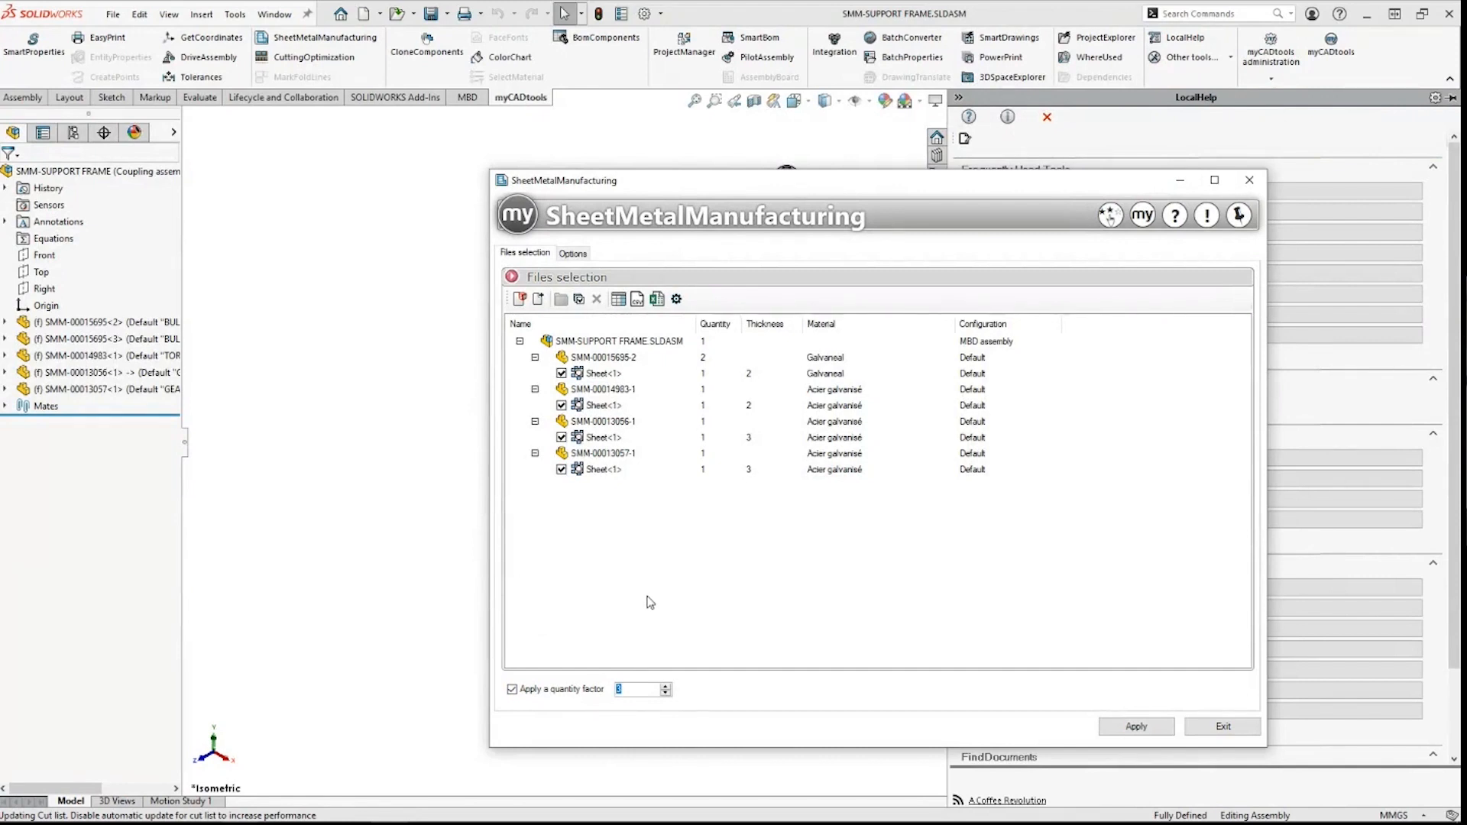
pyautogui.click(1137, 726)
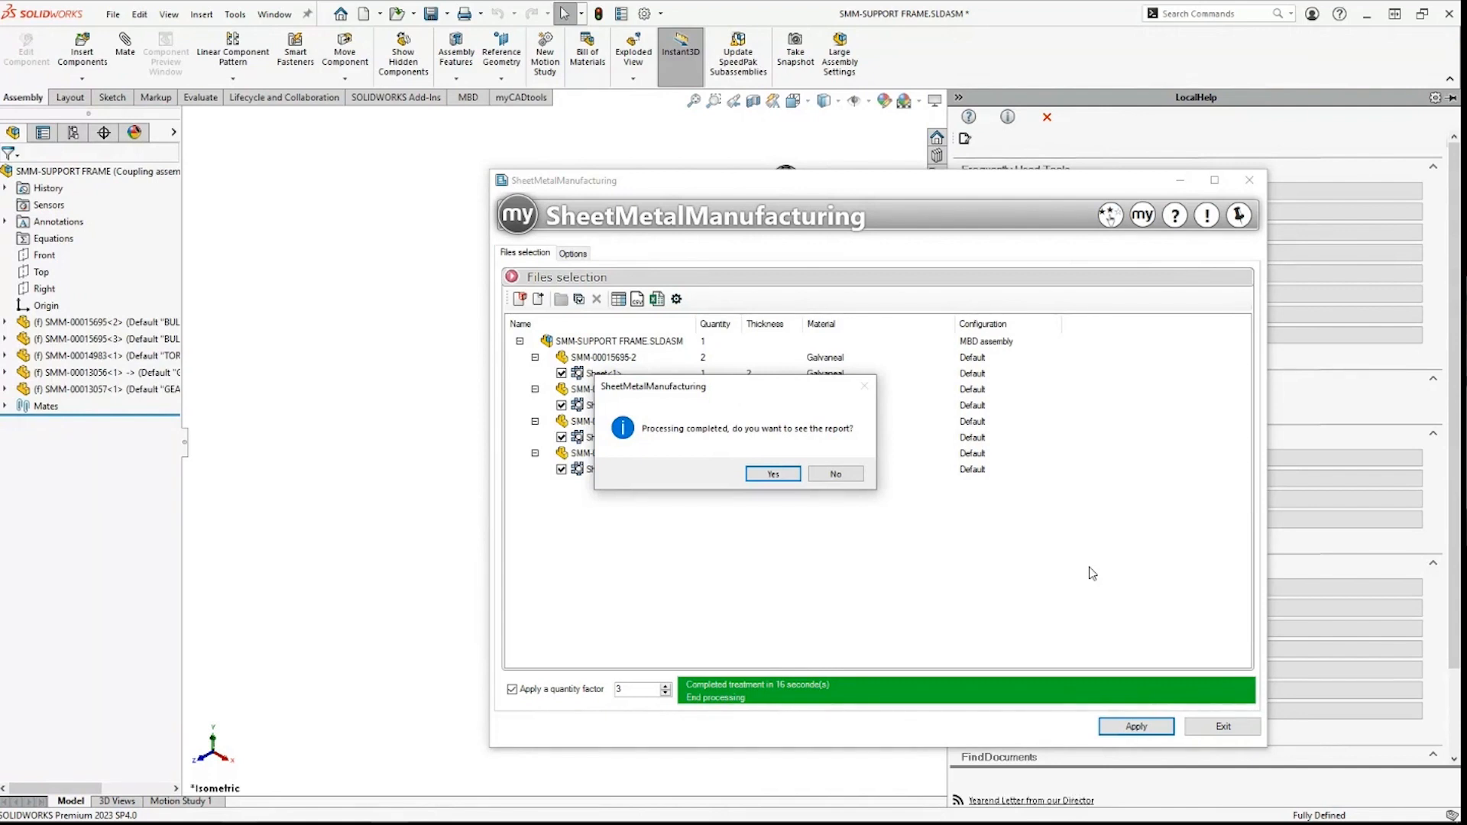
pyautogui.click(774, 475)
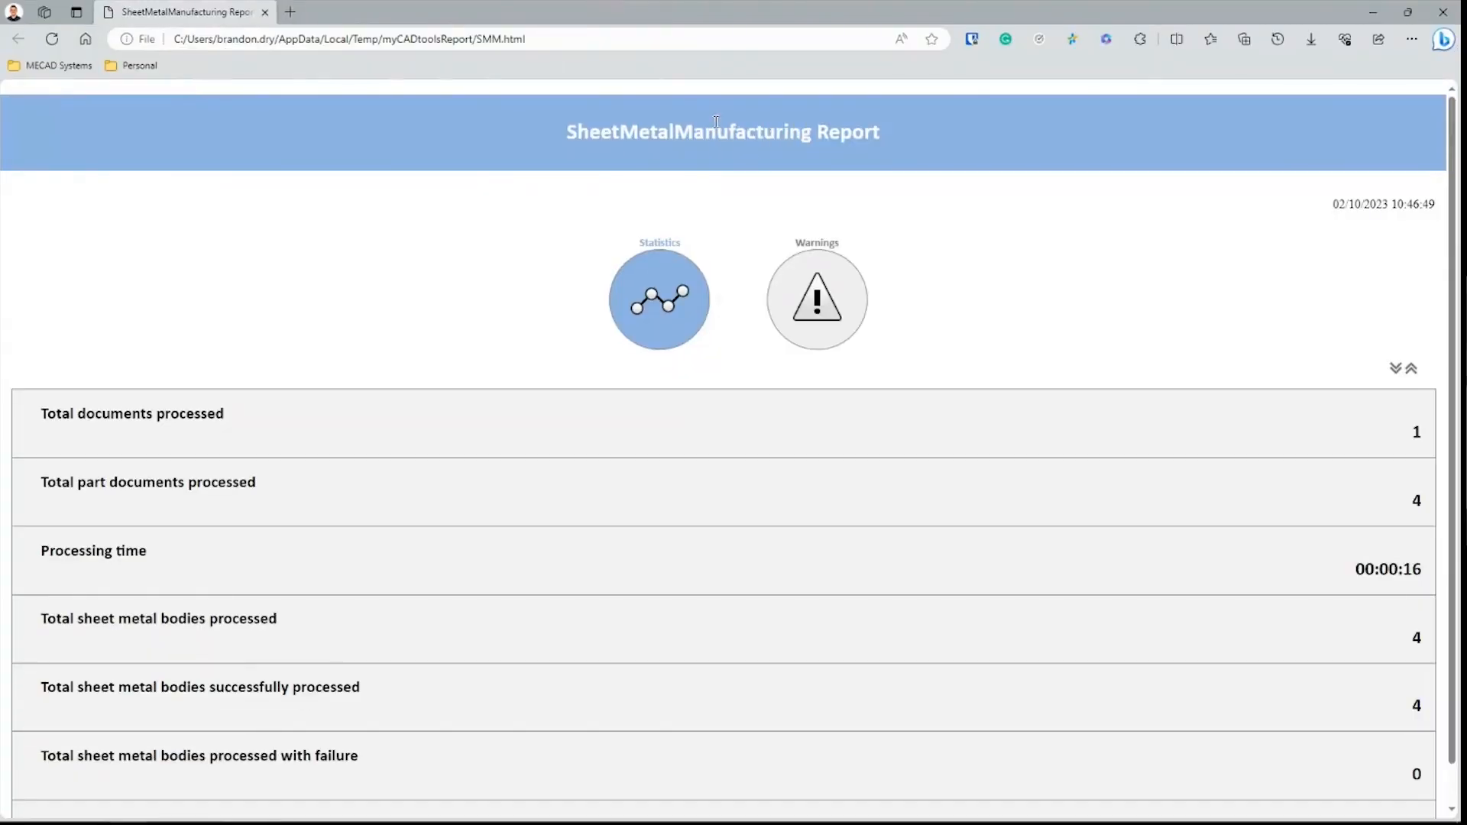
# Step: Show the report's Warnings and expand Successful processing detail listing the four successful parts
pyautogui.click(817, 298)
pyautogui.click(672, 419)
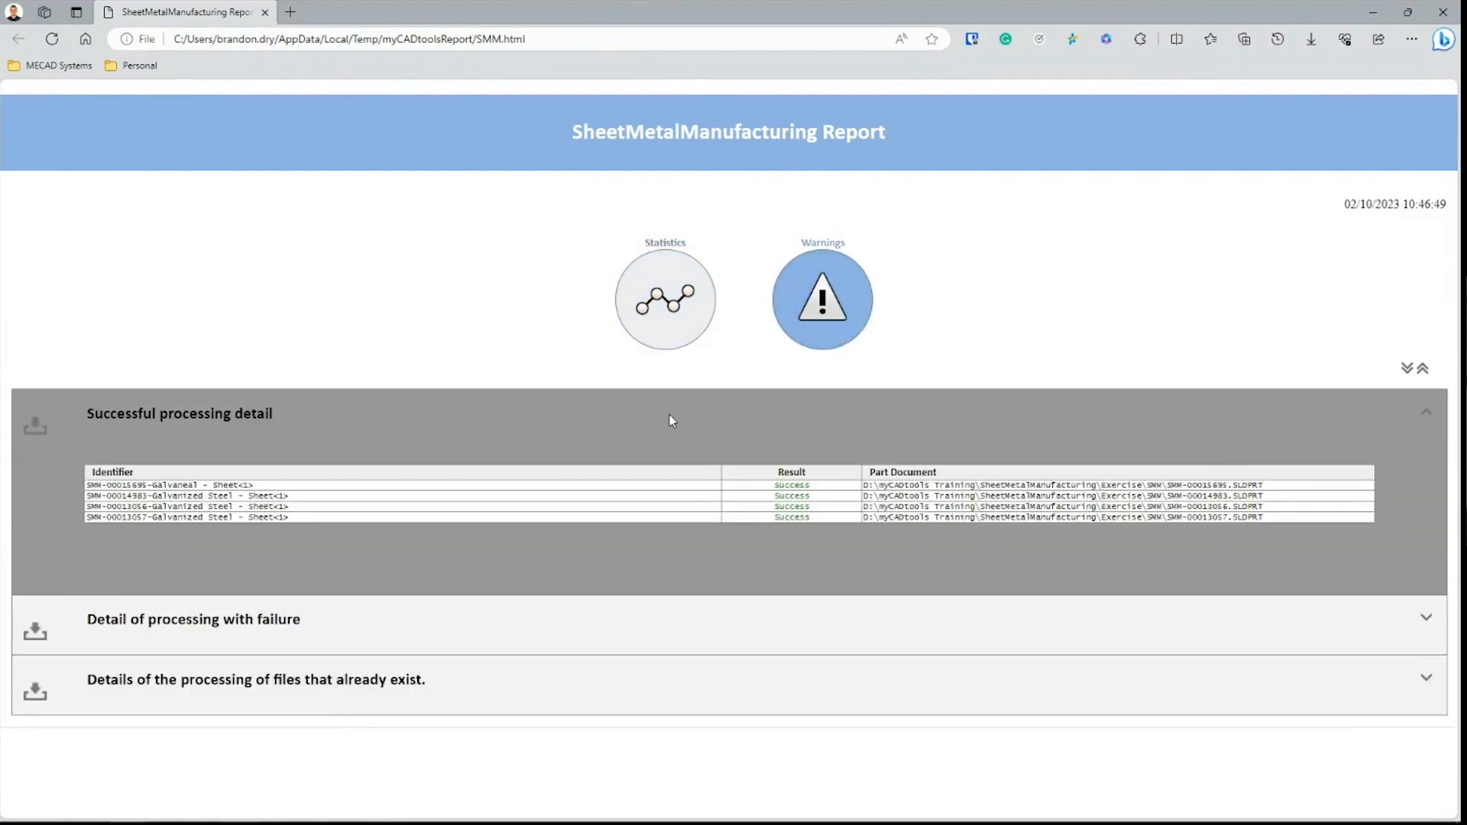
pyautogui.moveTo(766, 489); pyautogui.dragTo(810, 517)
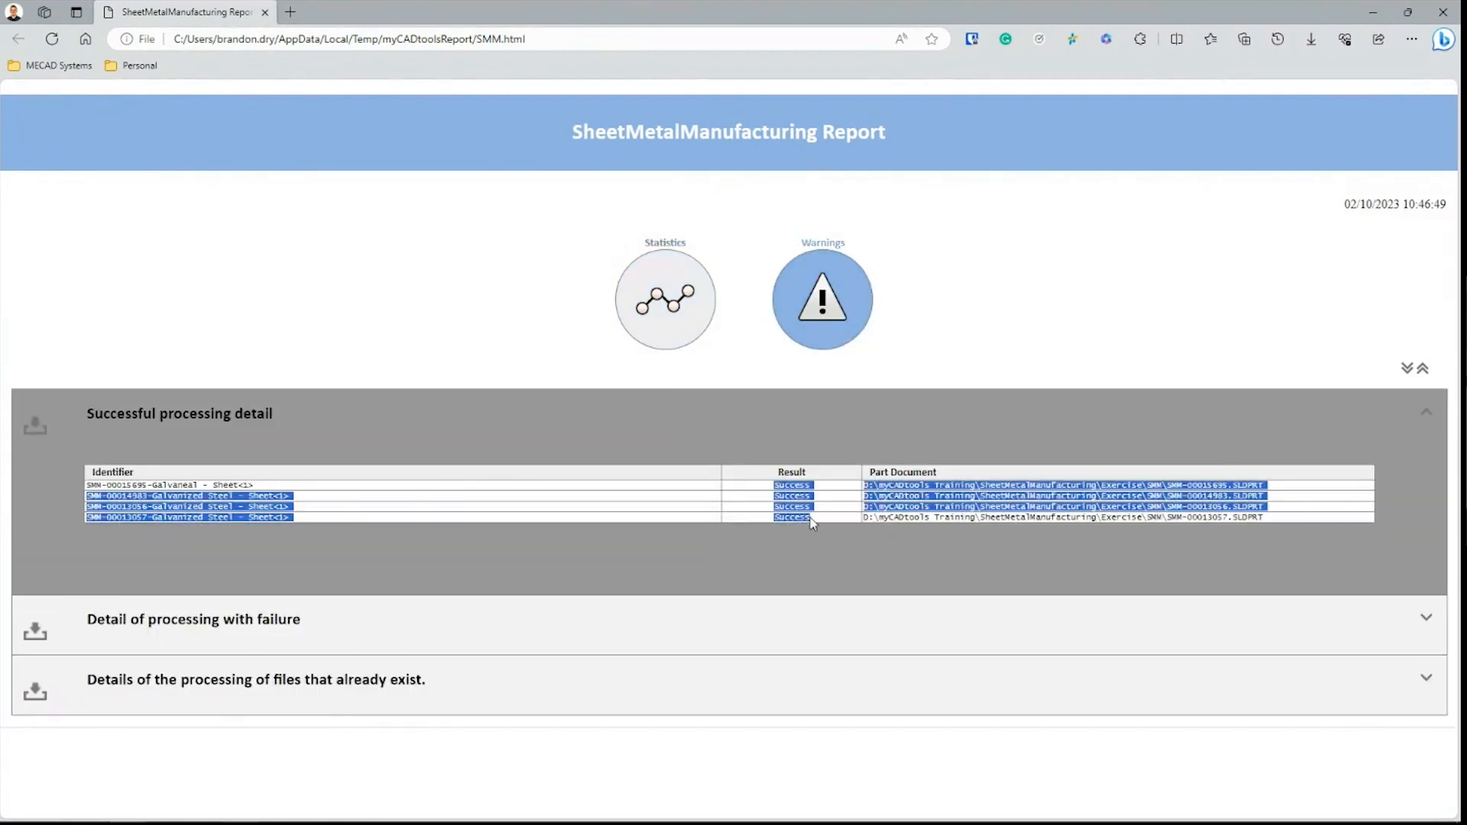
pyautogui.click(819, 520)
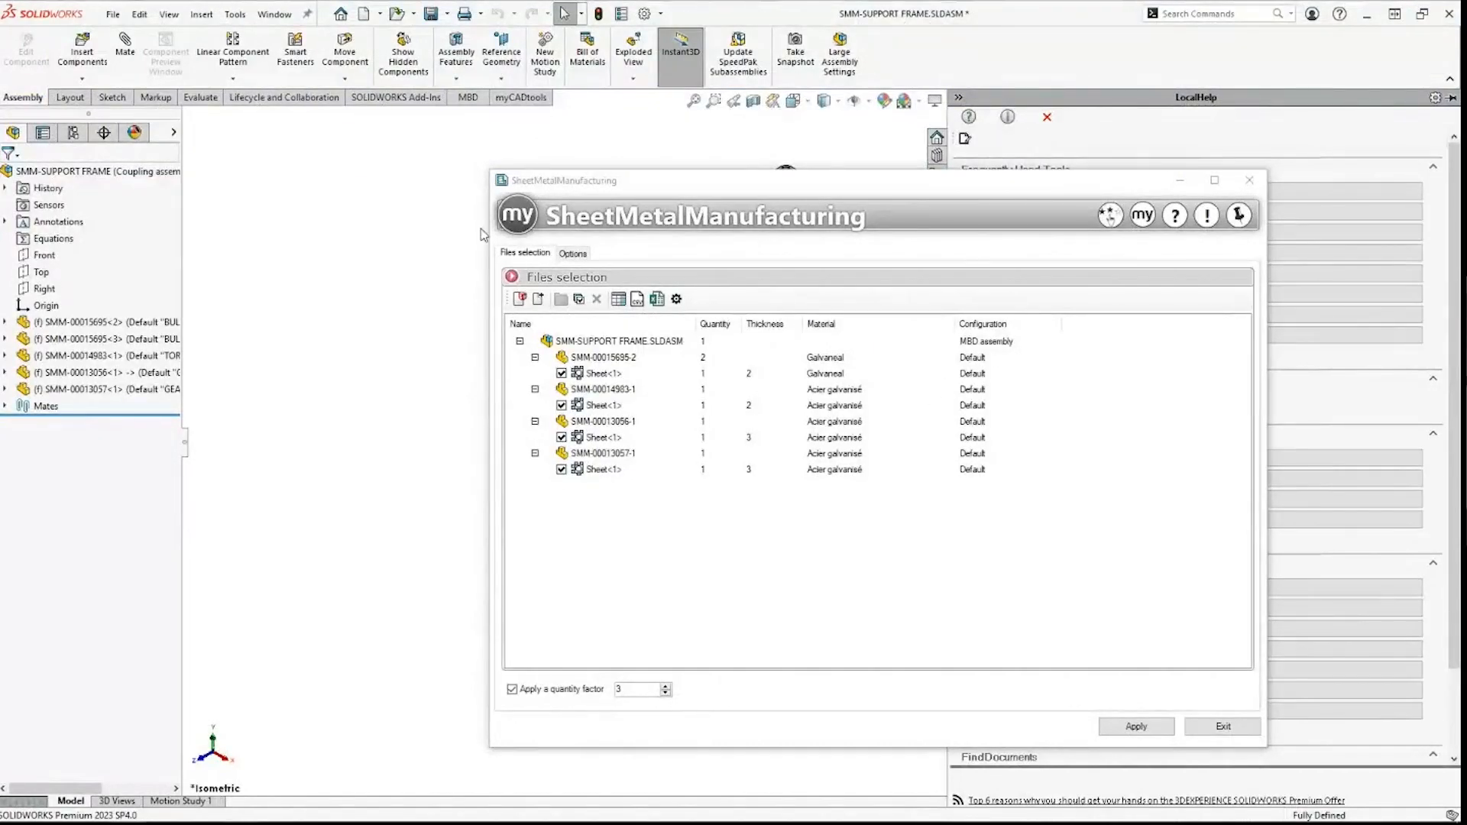
# Step: Close SheetMetalManufacturing and open the assembly's SMM\DXF folder in File Explorer
pyautogui.click(371, 249)
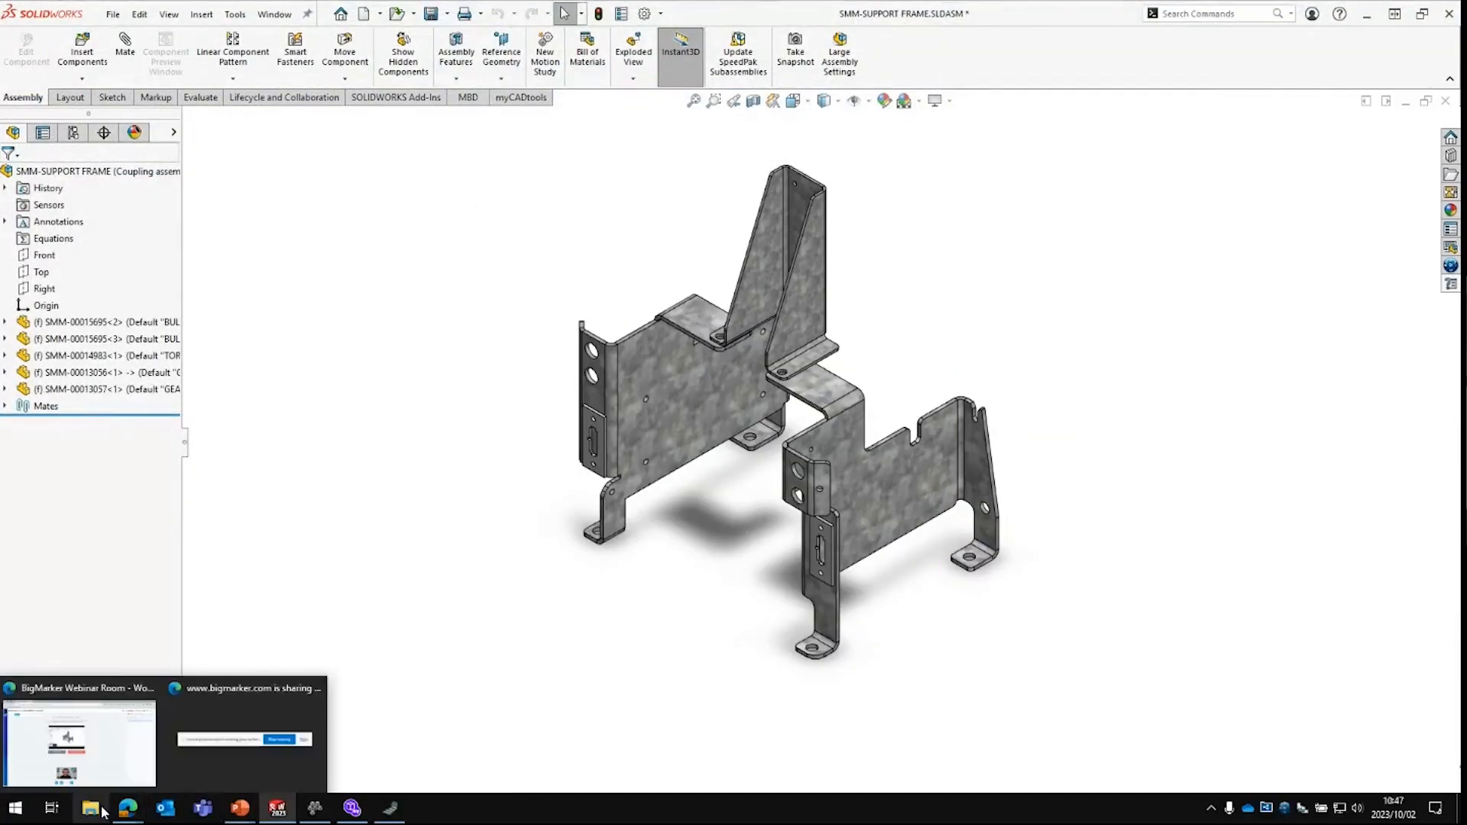
pyautogui.click(91, 809)
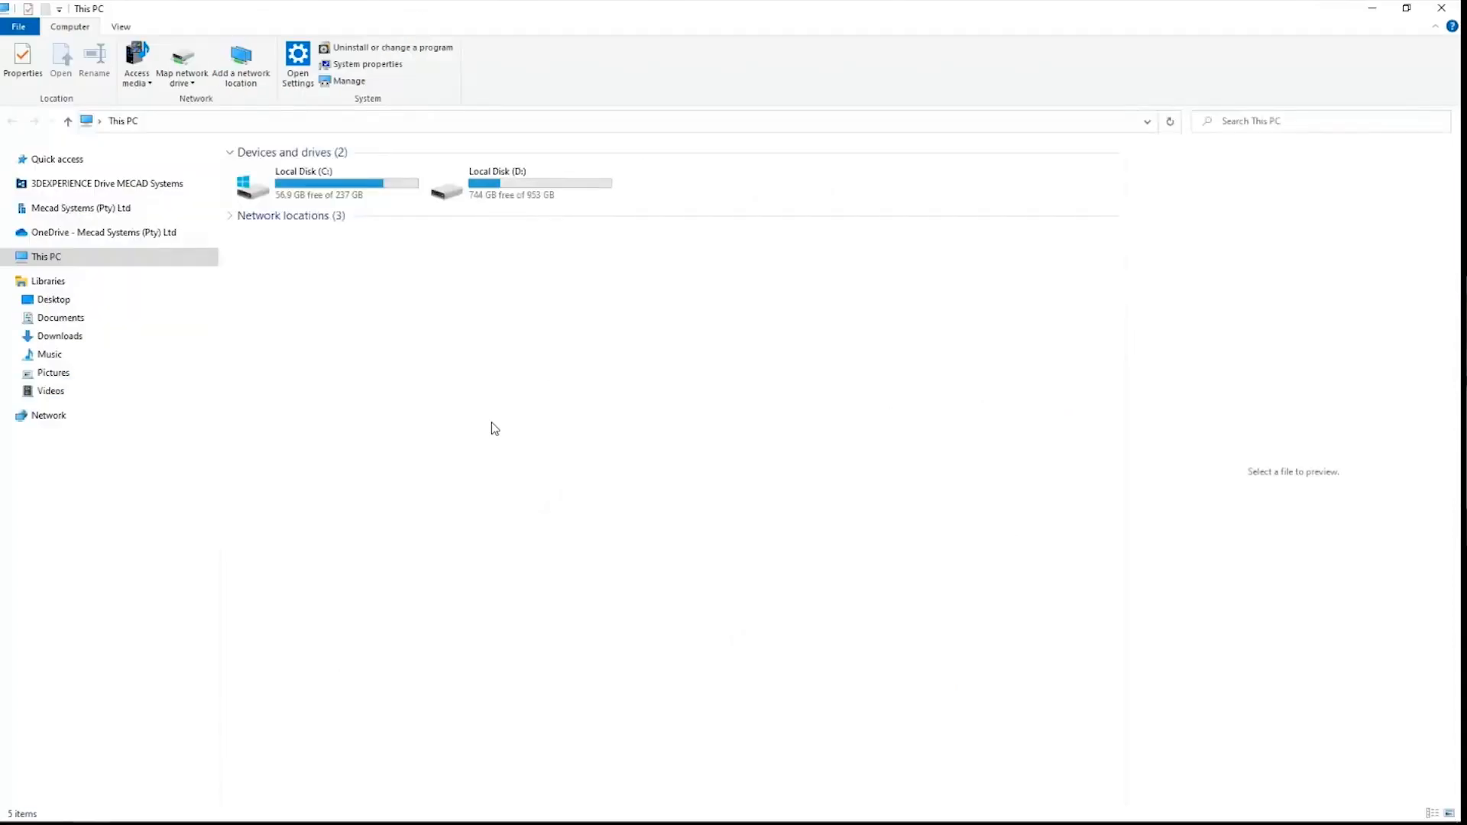
pyautogui.click(1363, 8)
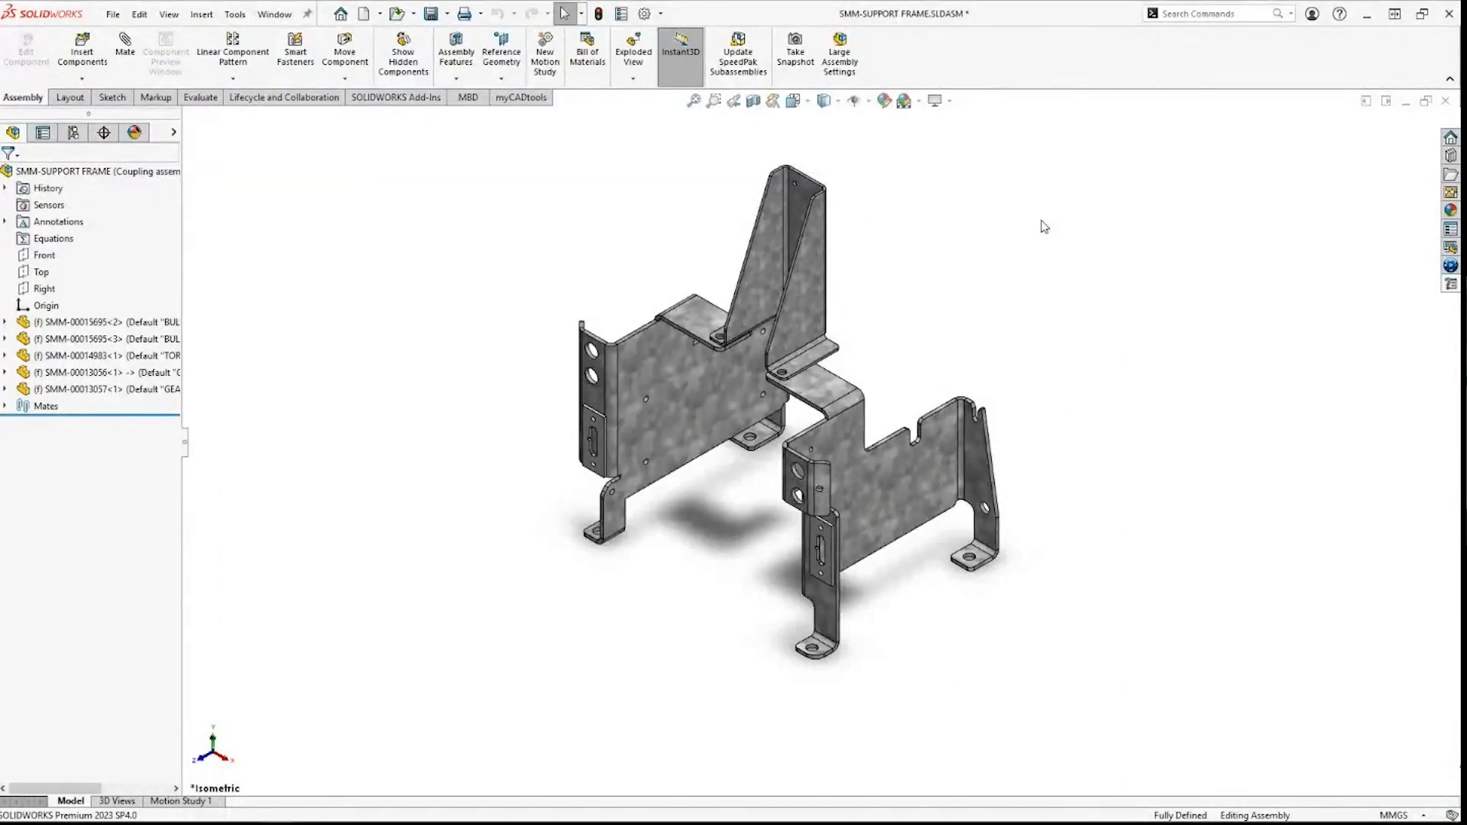
pyautogui.press('r')
pyautogui.click(472, 368)
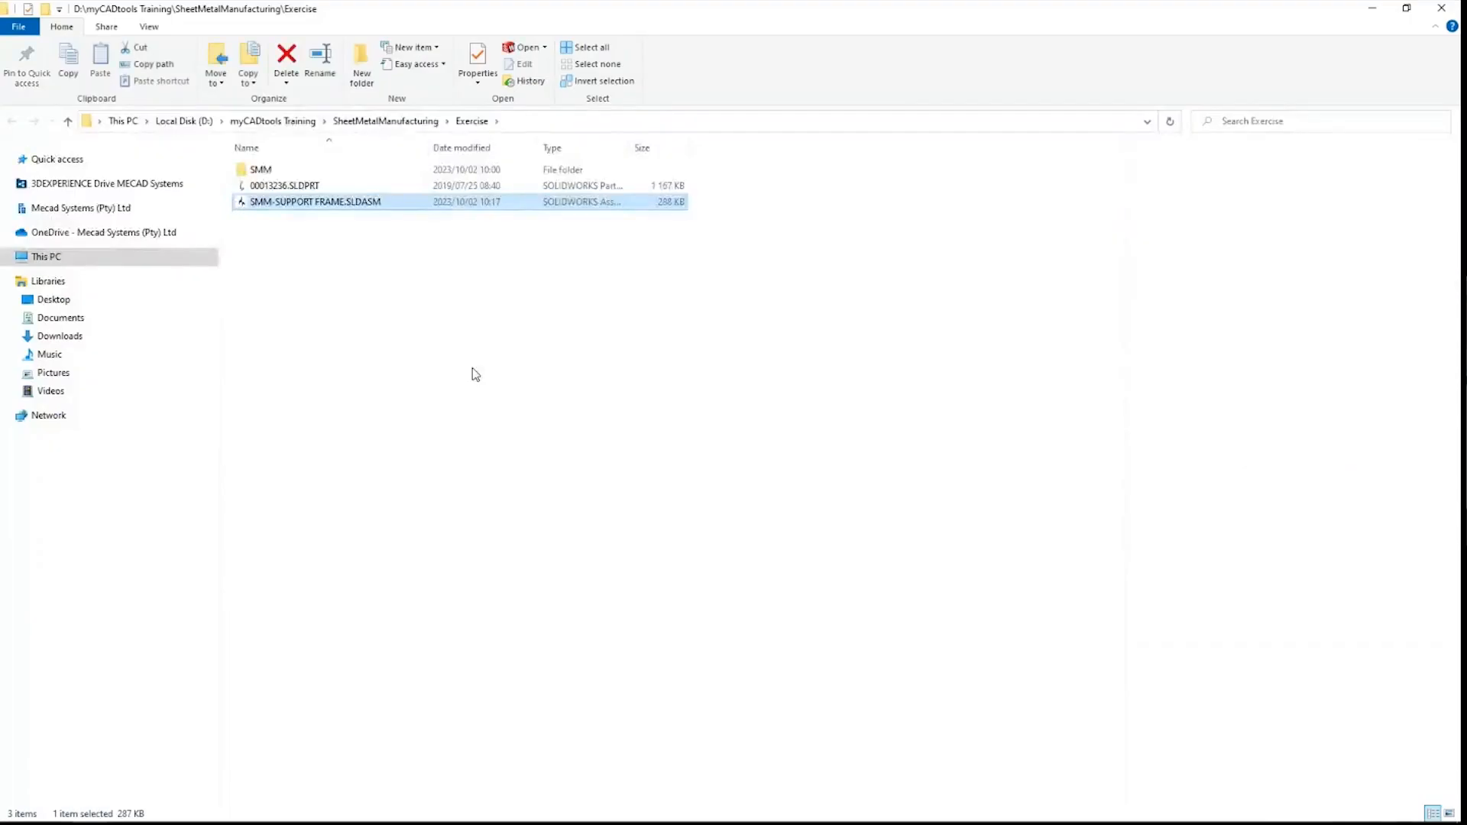
pyautogui.doubleClick(300, 171)
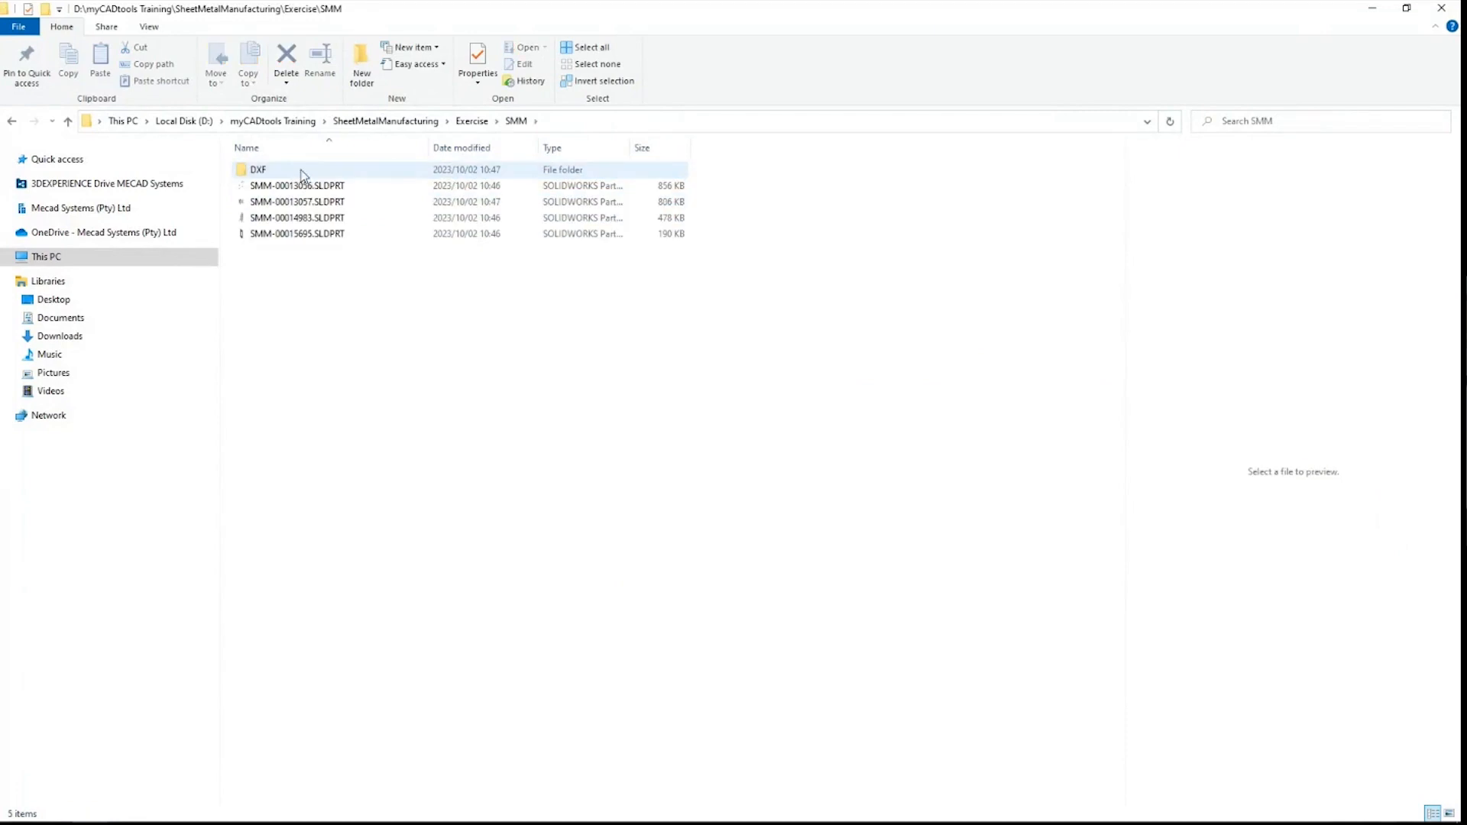
pyautogui.doubleClick(301, 171)
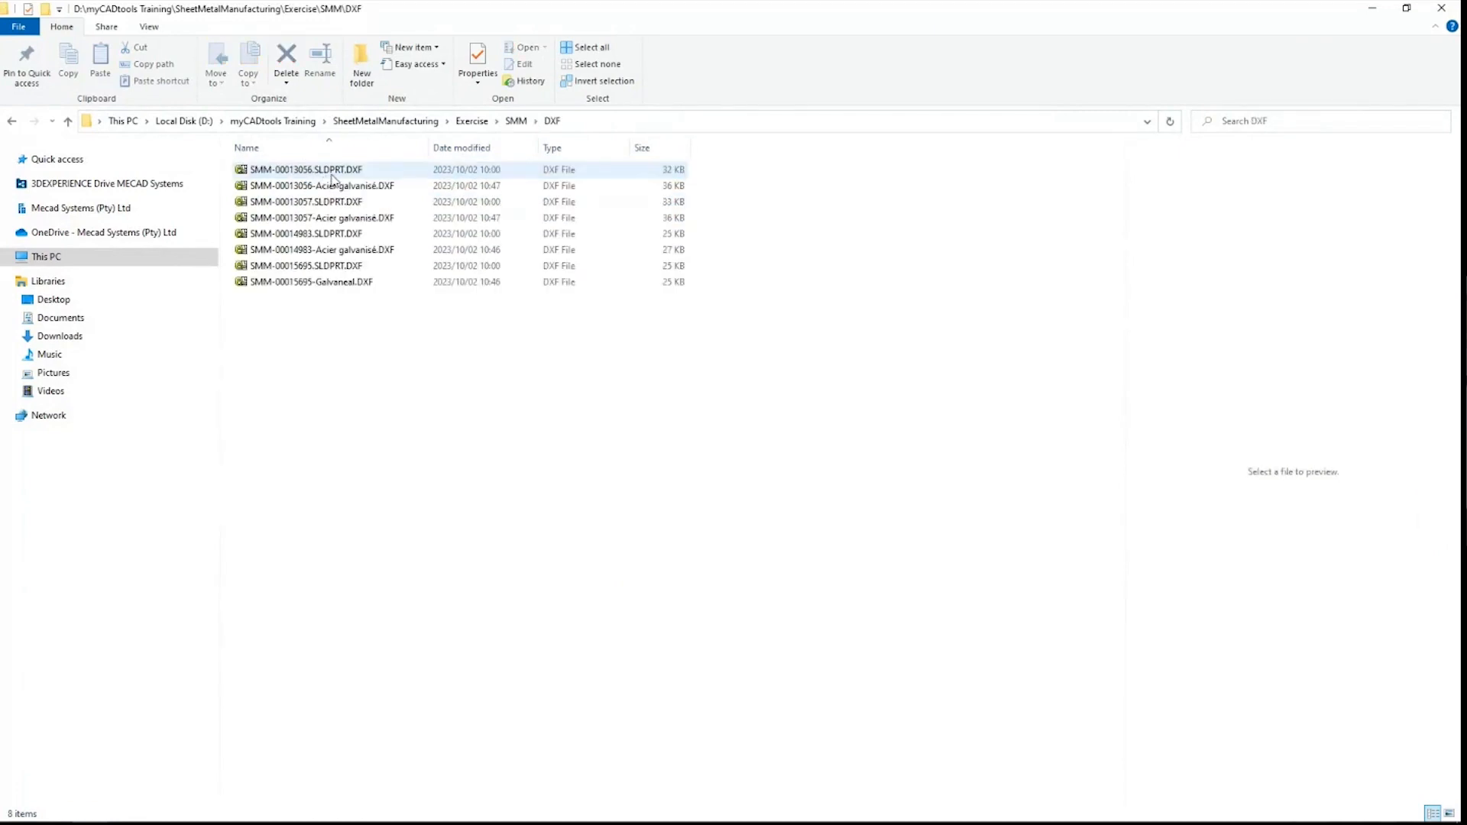
# Step: Inspect the generated DXF files, including the SLDPRT, Acier galvanisé and Galvaneal versions
pyautogui.click(329, 186)
pyautogui.click(340, 203)
pyautogui.click(334, 220)
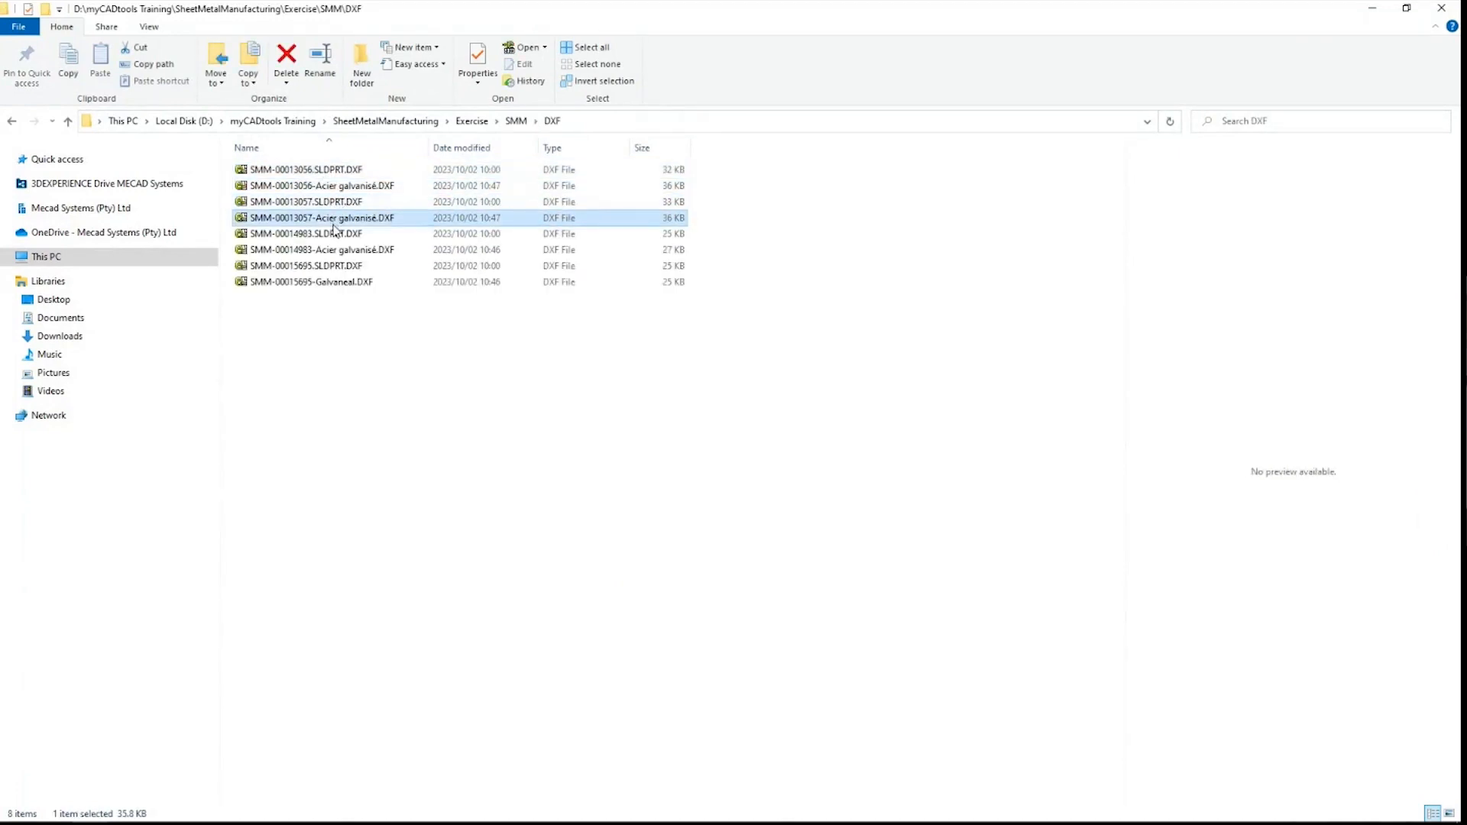
pyautogui.click(339, 250)
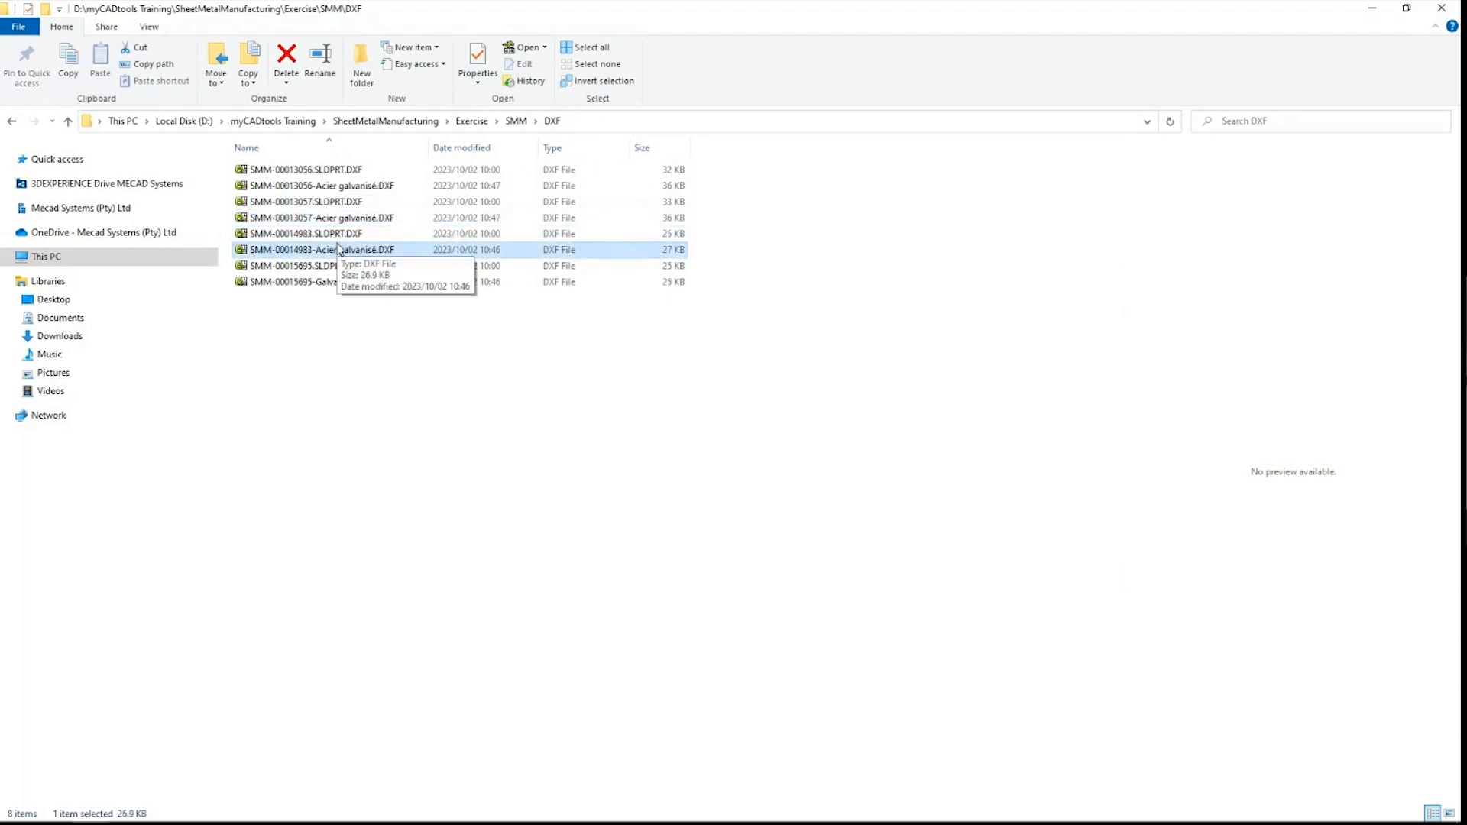
pyautogui.click(342, 282)
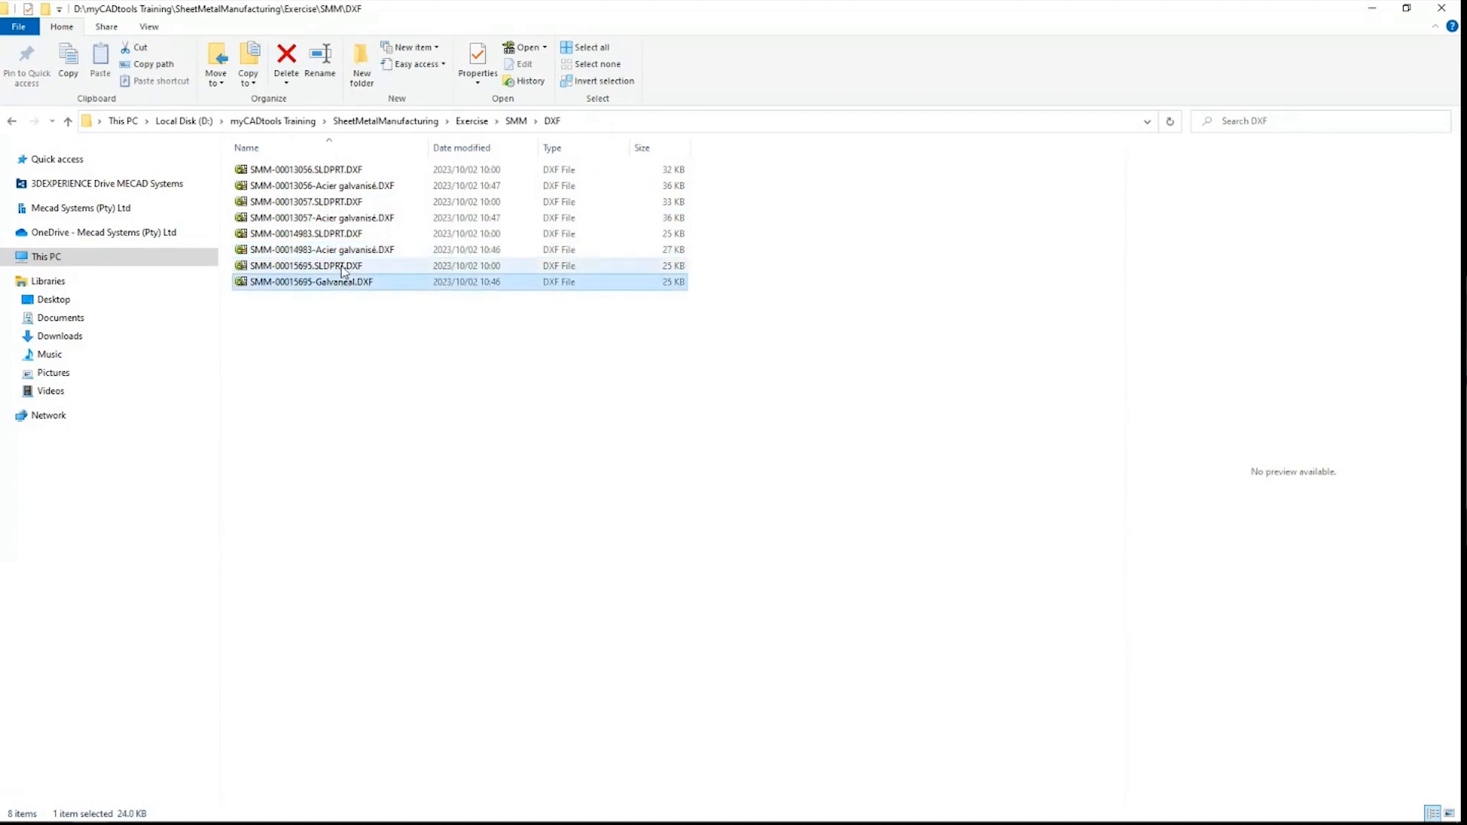
pyautogui.click(342, 266)
pyautogui.click(341, 251)
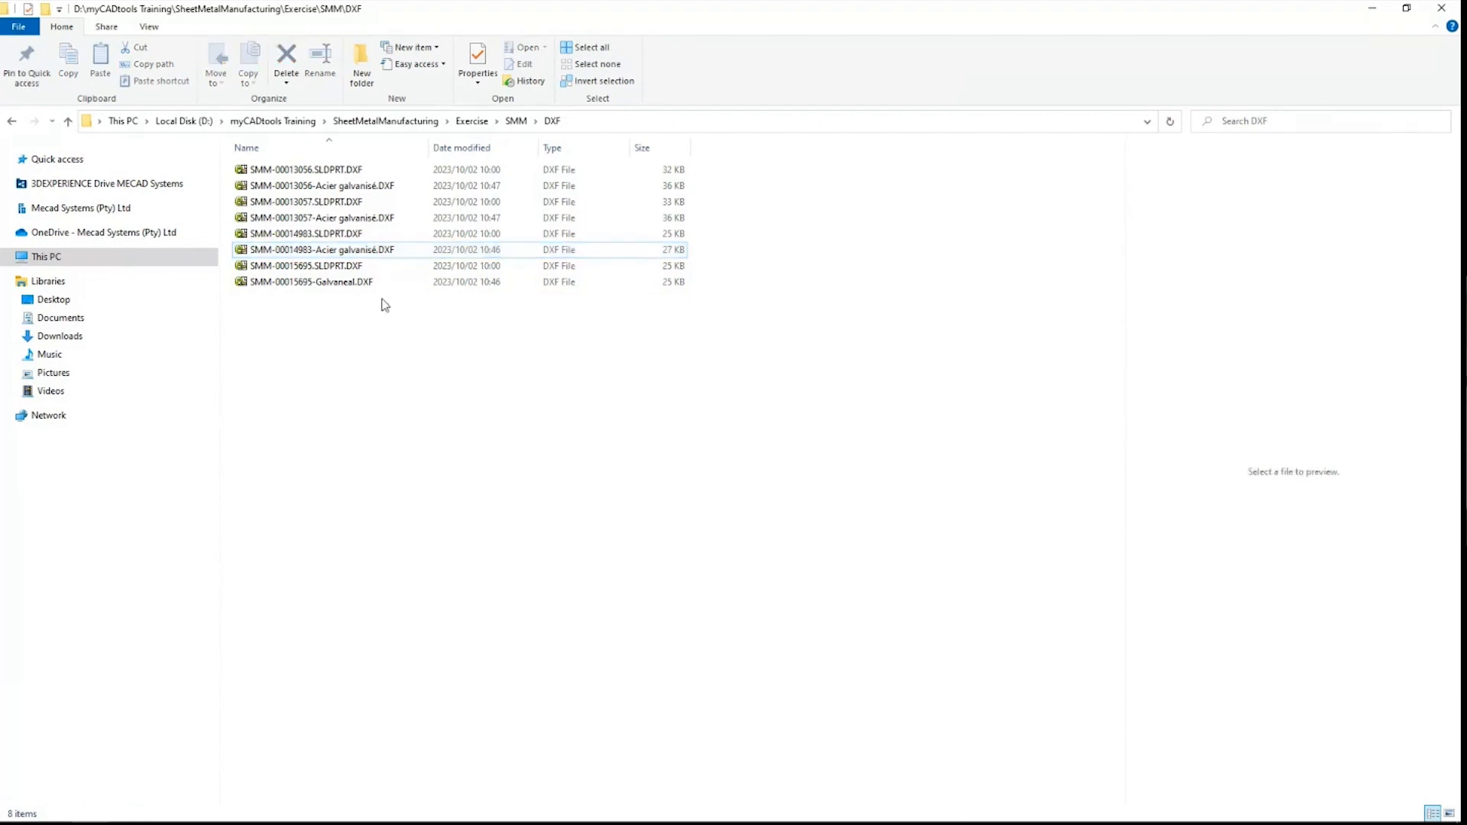
pyautogui.click(387, 348)
# Step: Select the three Acier galvanisé DXFs (00013056, 00013057, 00014983) and open their context menu
pyautogui.click(358, 185)
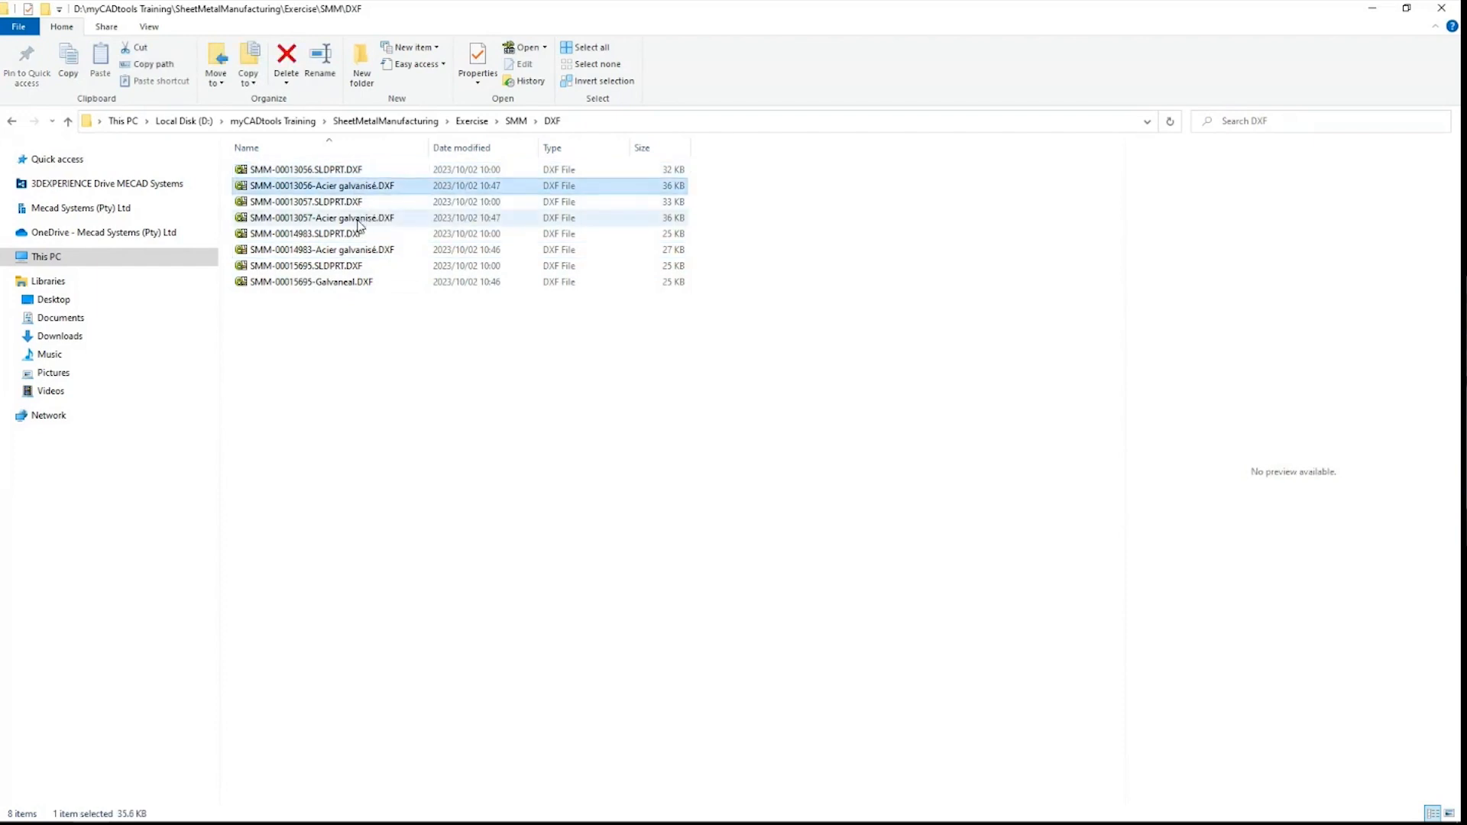
pyautogui.keyDown('ctrl'); pyautogui.click(359, 220); pyautogui.keyUp('ctrl')
pyautogui.keyDown('ctrl'); pyautogui.click(359, 250); pyautogui.keyUp('ctrl')
pyautogui.rightClick(362, 251)
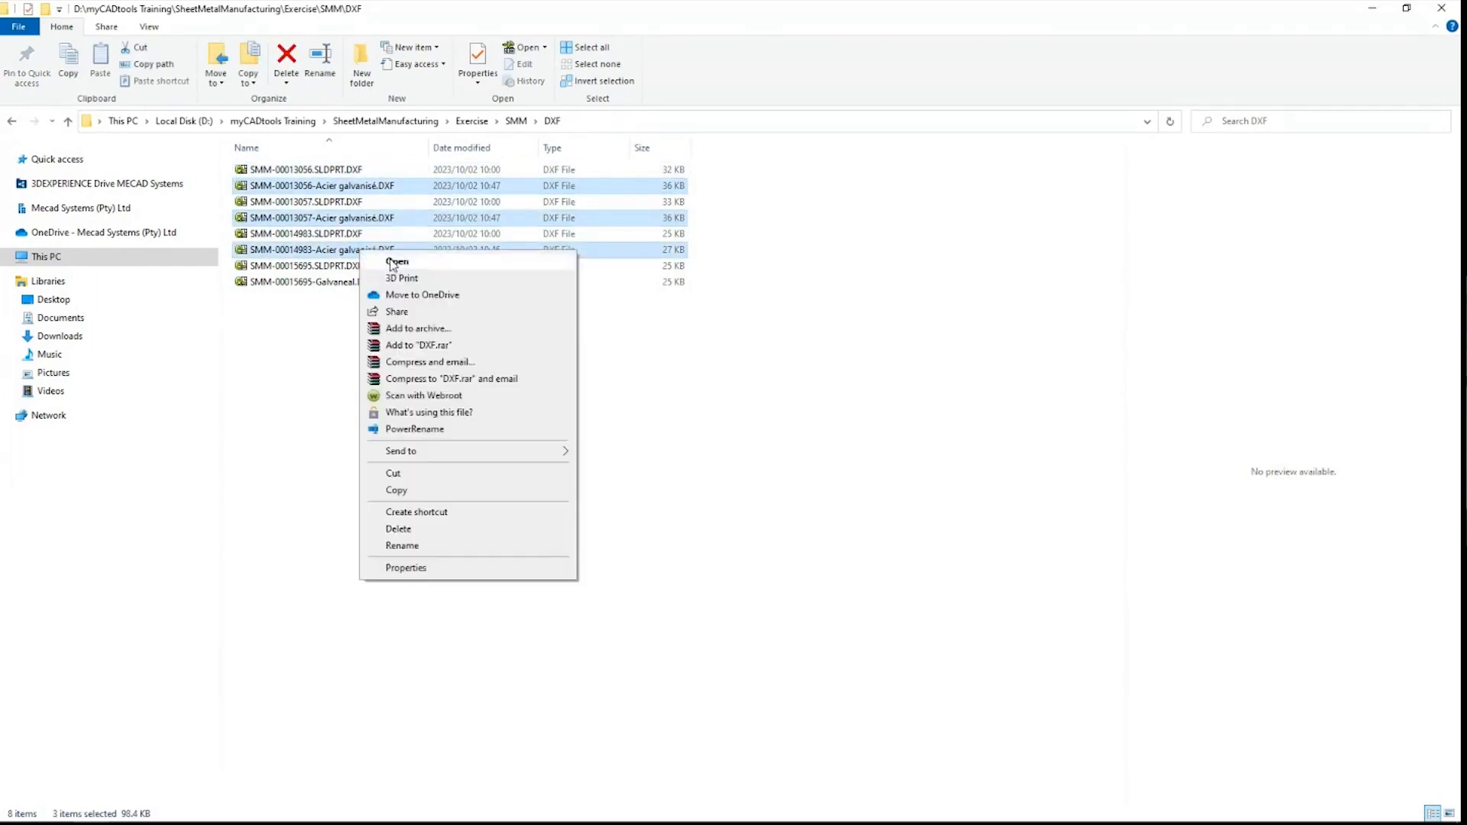
# Step: Open the three Acier galvanisé DXFs in eDrawings, dismiss the errors, and inspect SMM-00013056
pyautogui.click(396, 262)
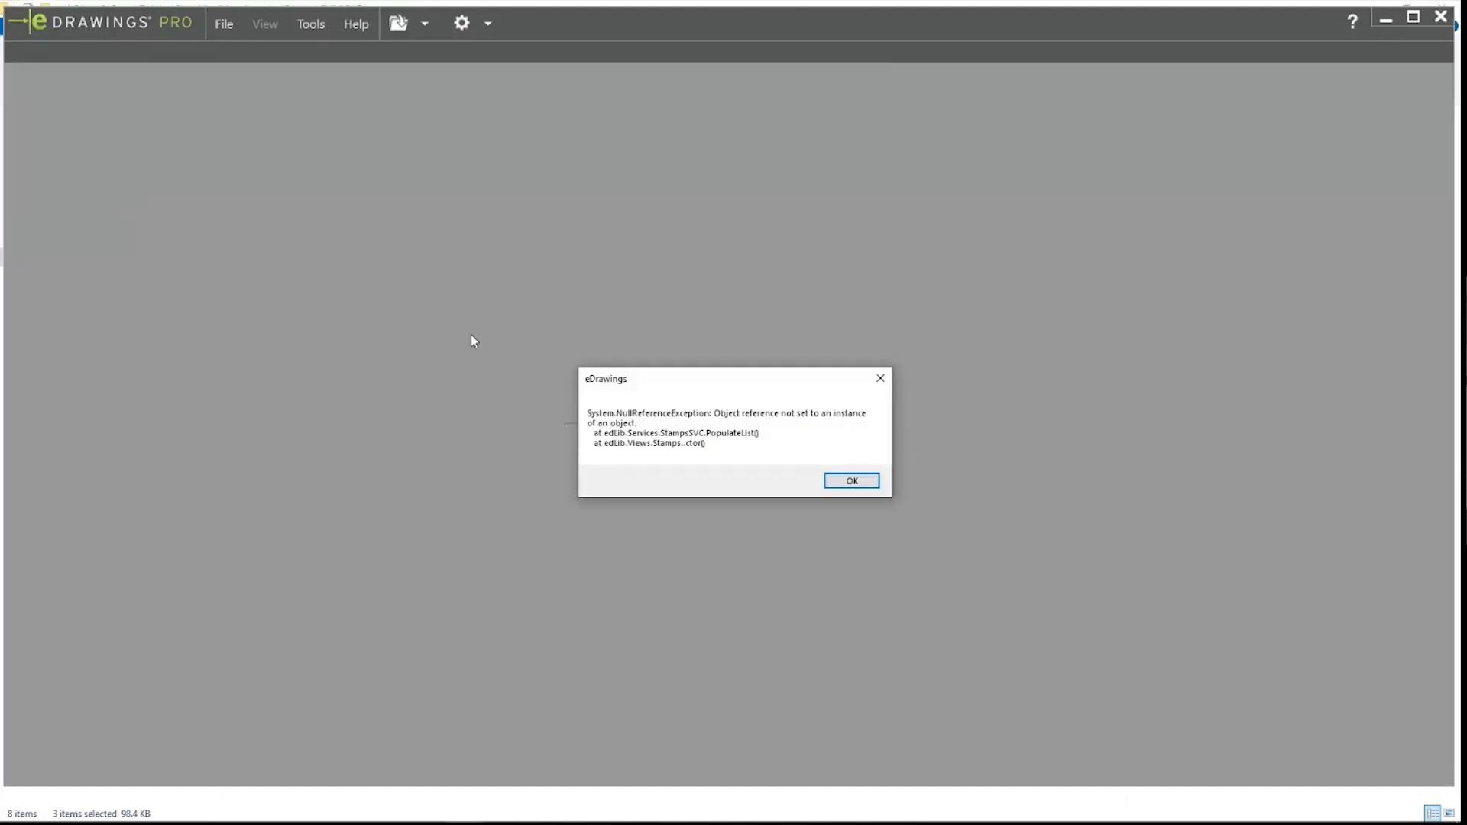
pyautogui.click(831, 480)
pyautogui.click(840, 483)
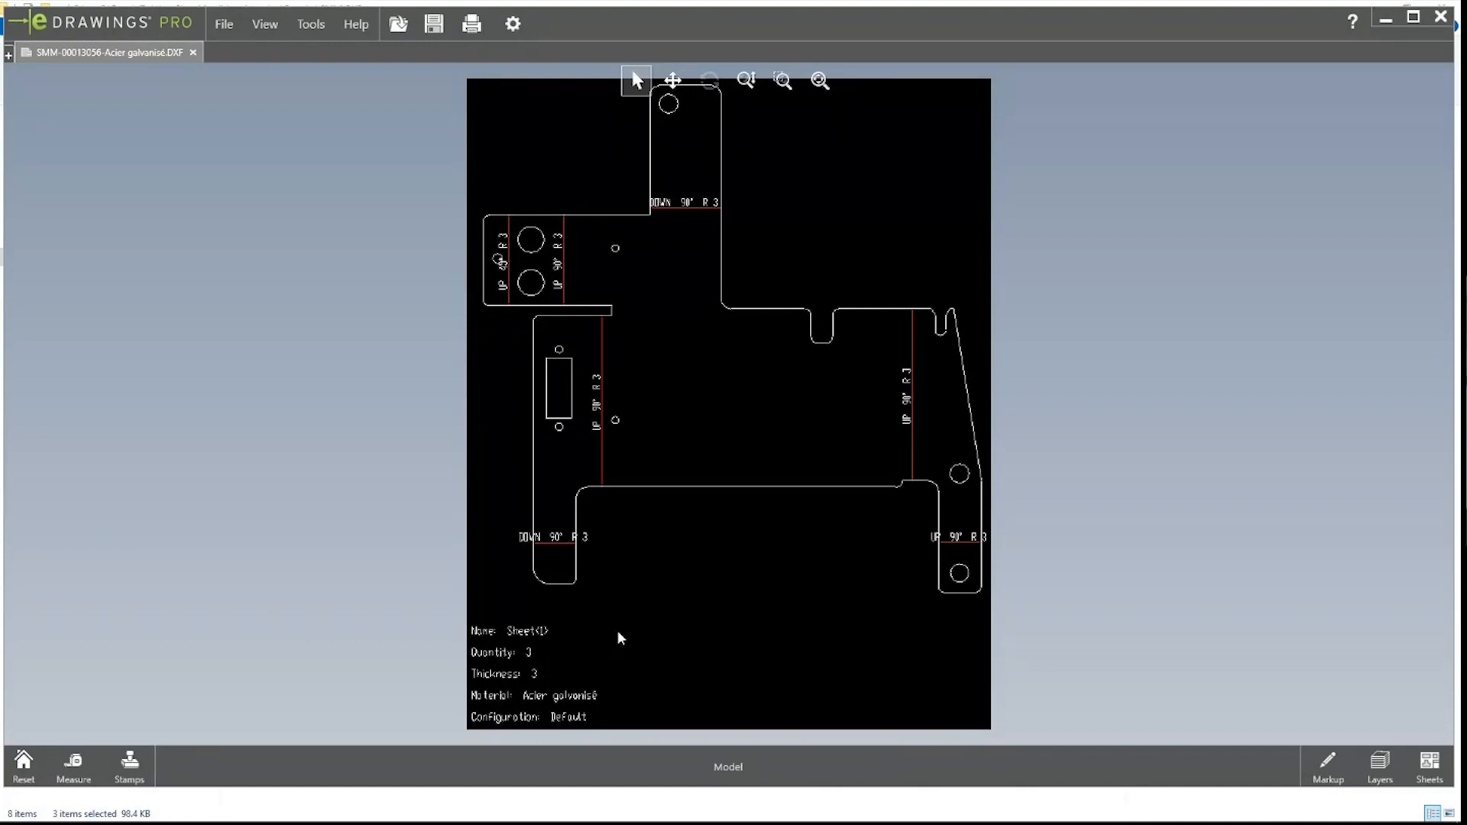
pyautogui.click(390, 808)
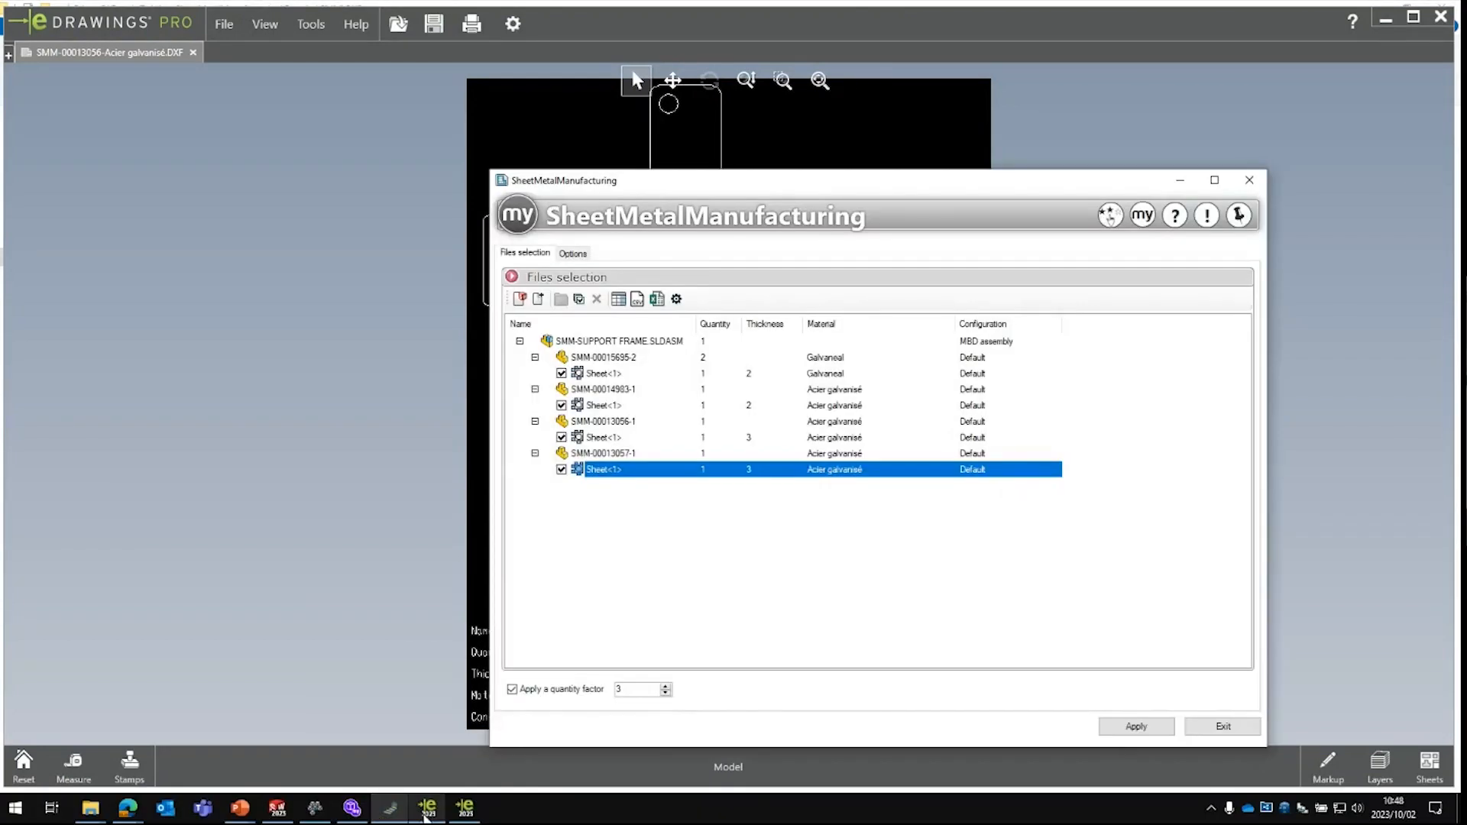
# Step: Close eDrawings and bring SheetMetalManufacturing back to the front
pyautogui.moveTo(428, 815)
pyautogui.click(497, 706)
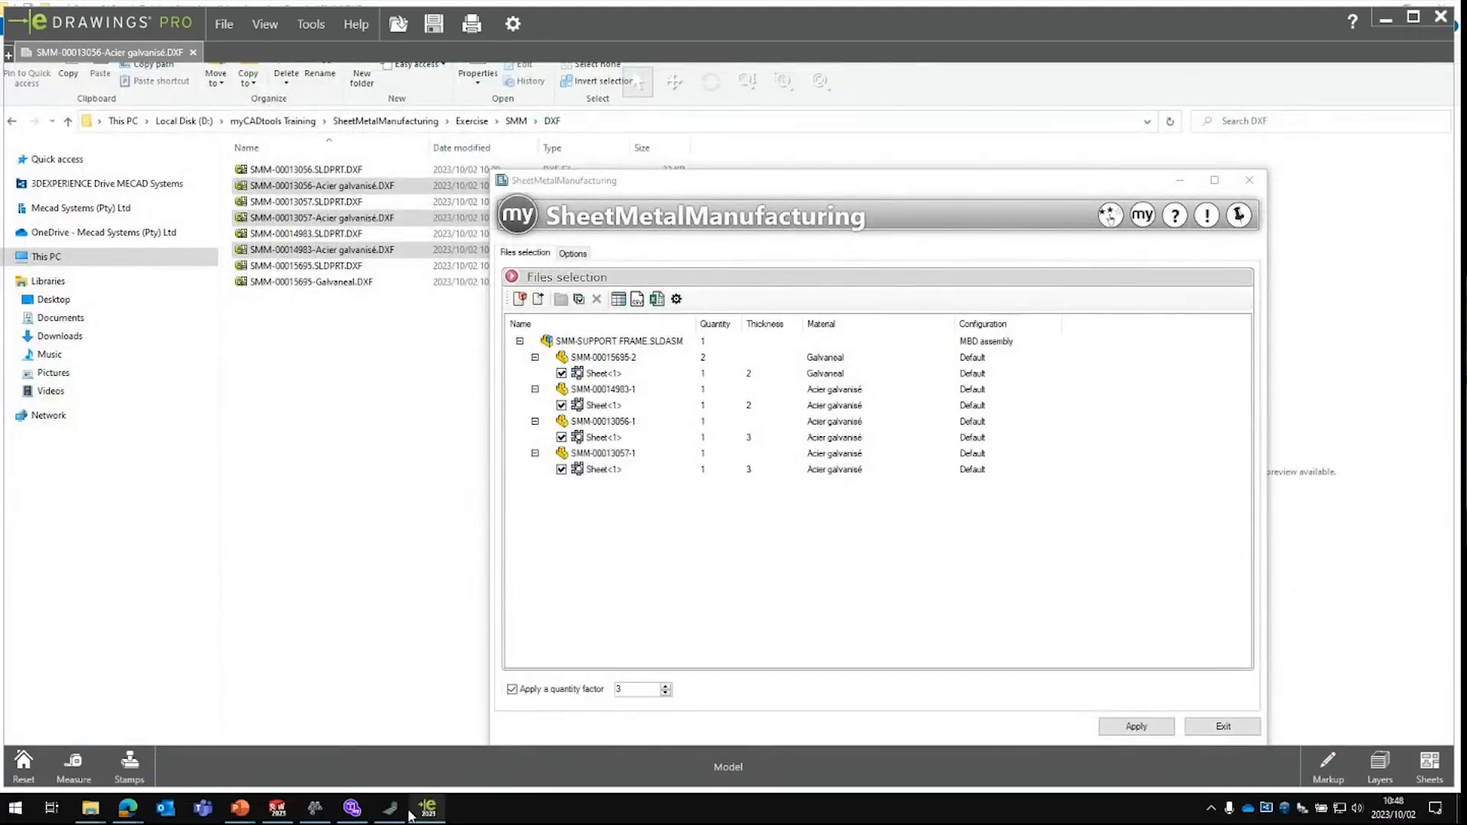
pyautogui.click(596, 469)
# Step: Review the Location, File name, Properties and DXF Export Options settings, then close SheetMetalManufacturing
pyautogui.click(574, 254)
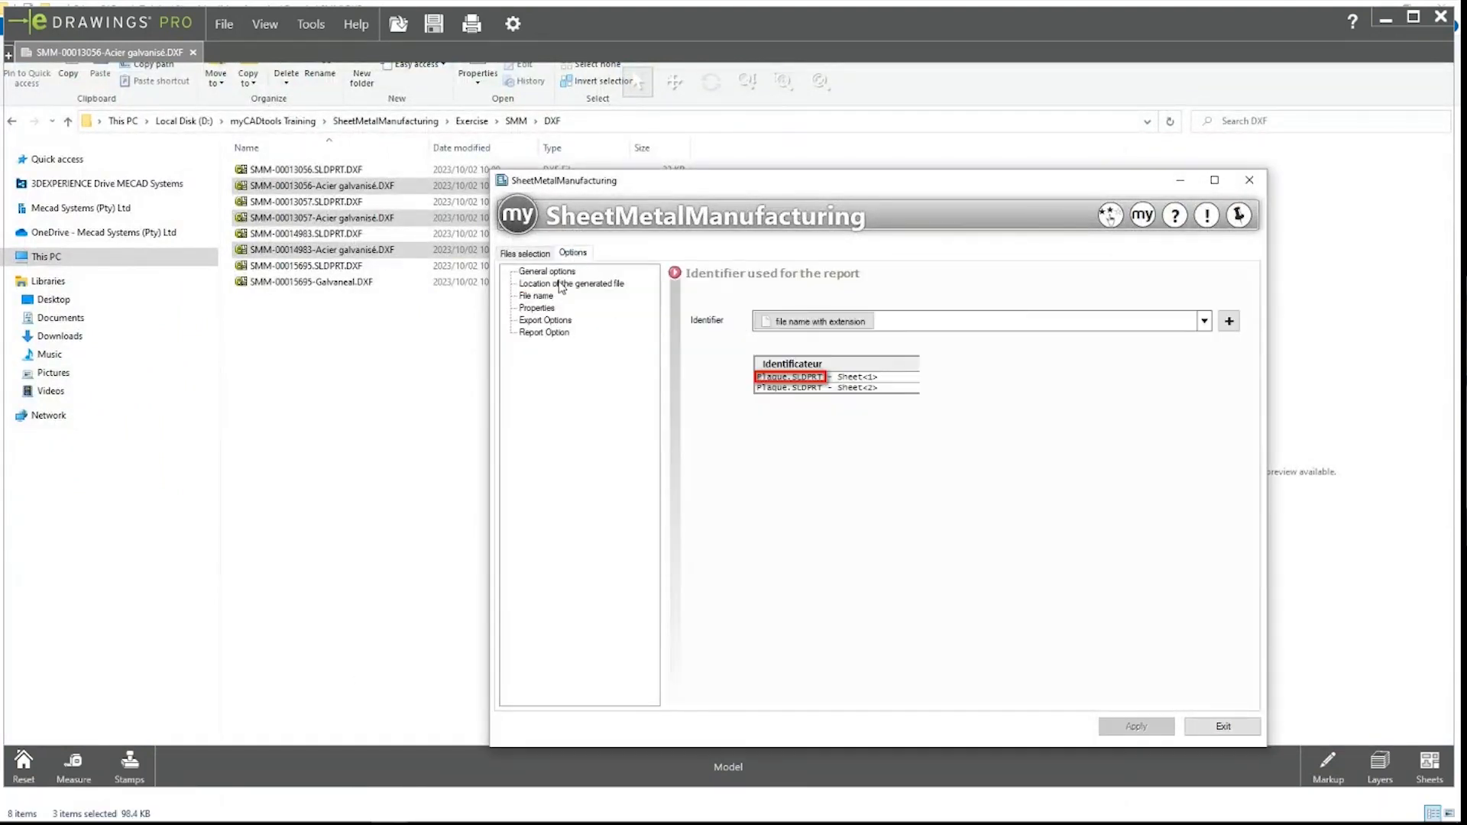
pyautogui.click(562, 284)
pyautogui.click(547, 296)
pyautogui.click(541, 308)
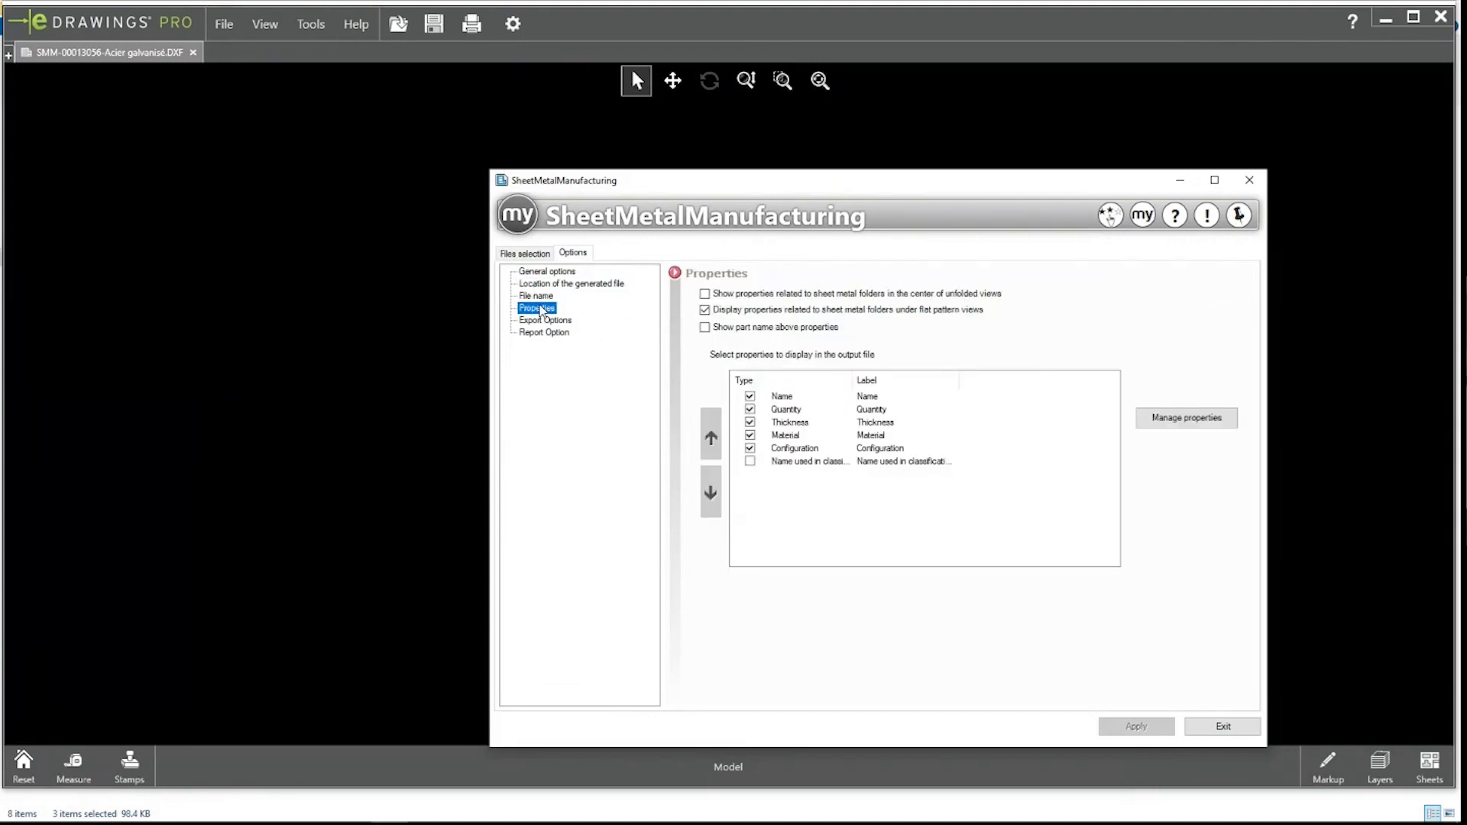
pyautogui.click(544, 321)
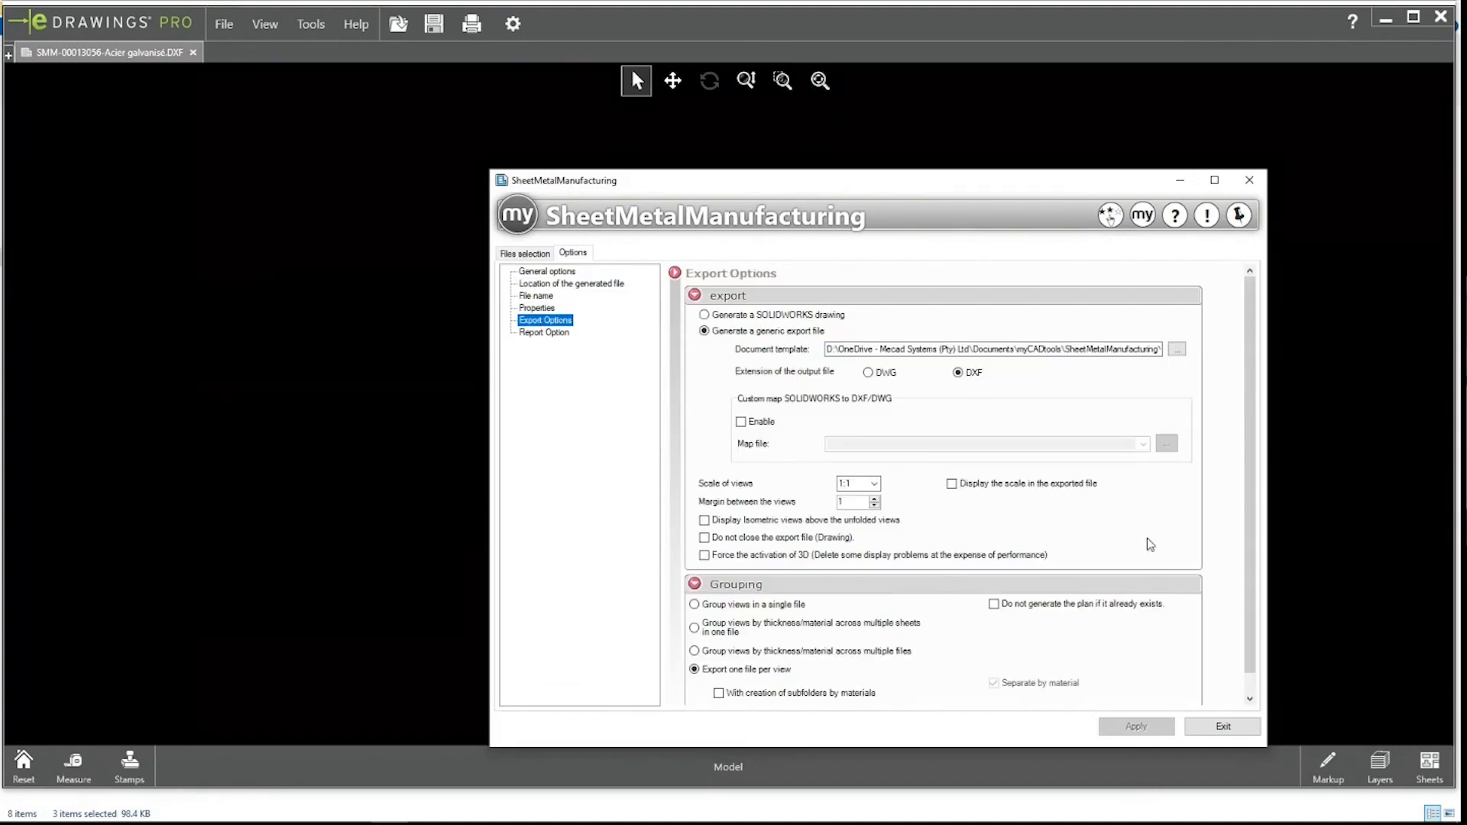
pyautogui.scroll(-1, 1169, 542)
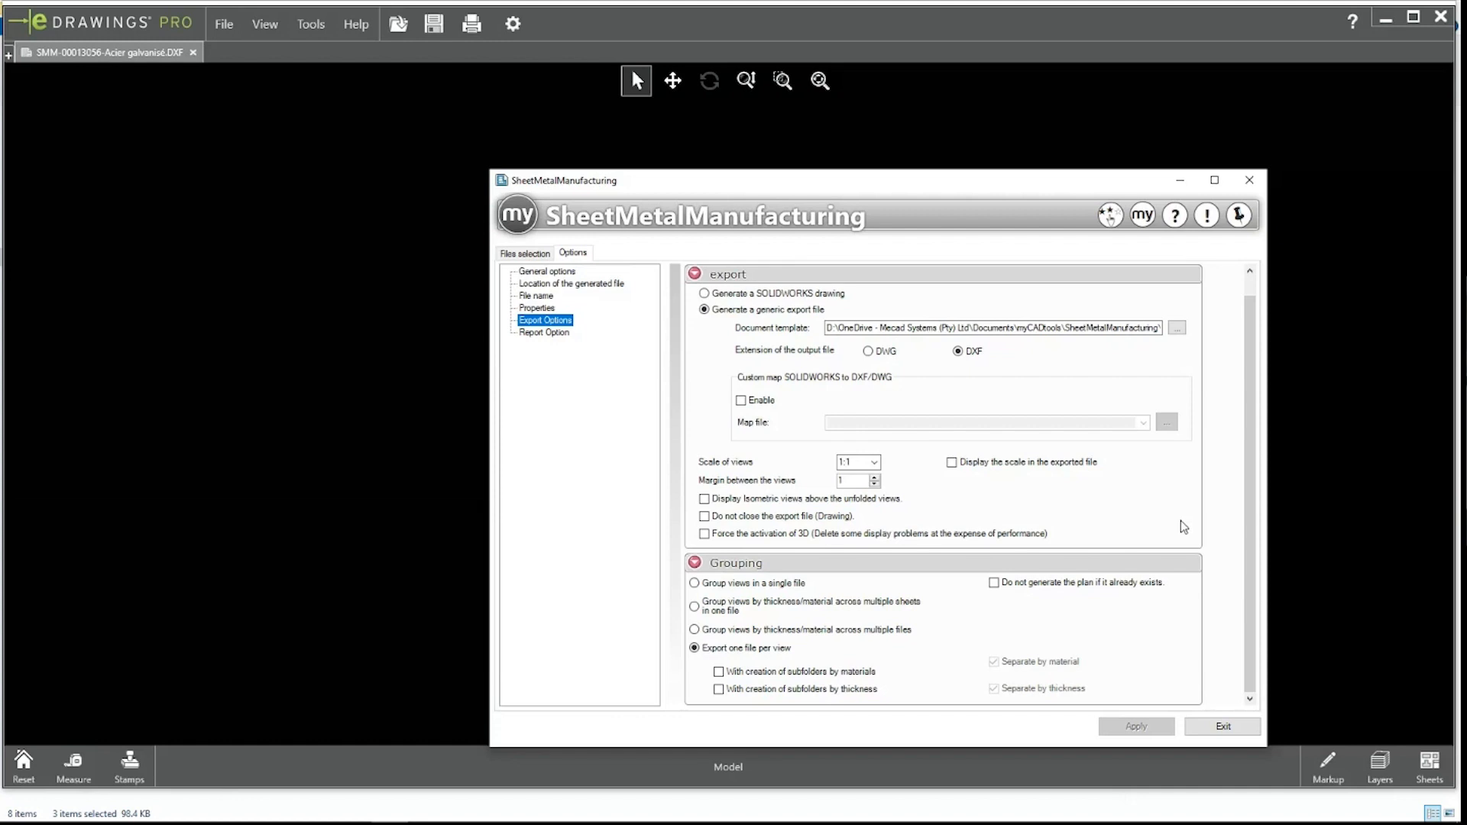
pyautogui.click(526, 253)
pyautogui.click(1249, 180)
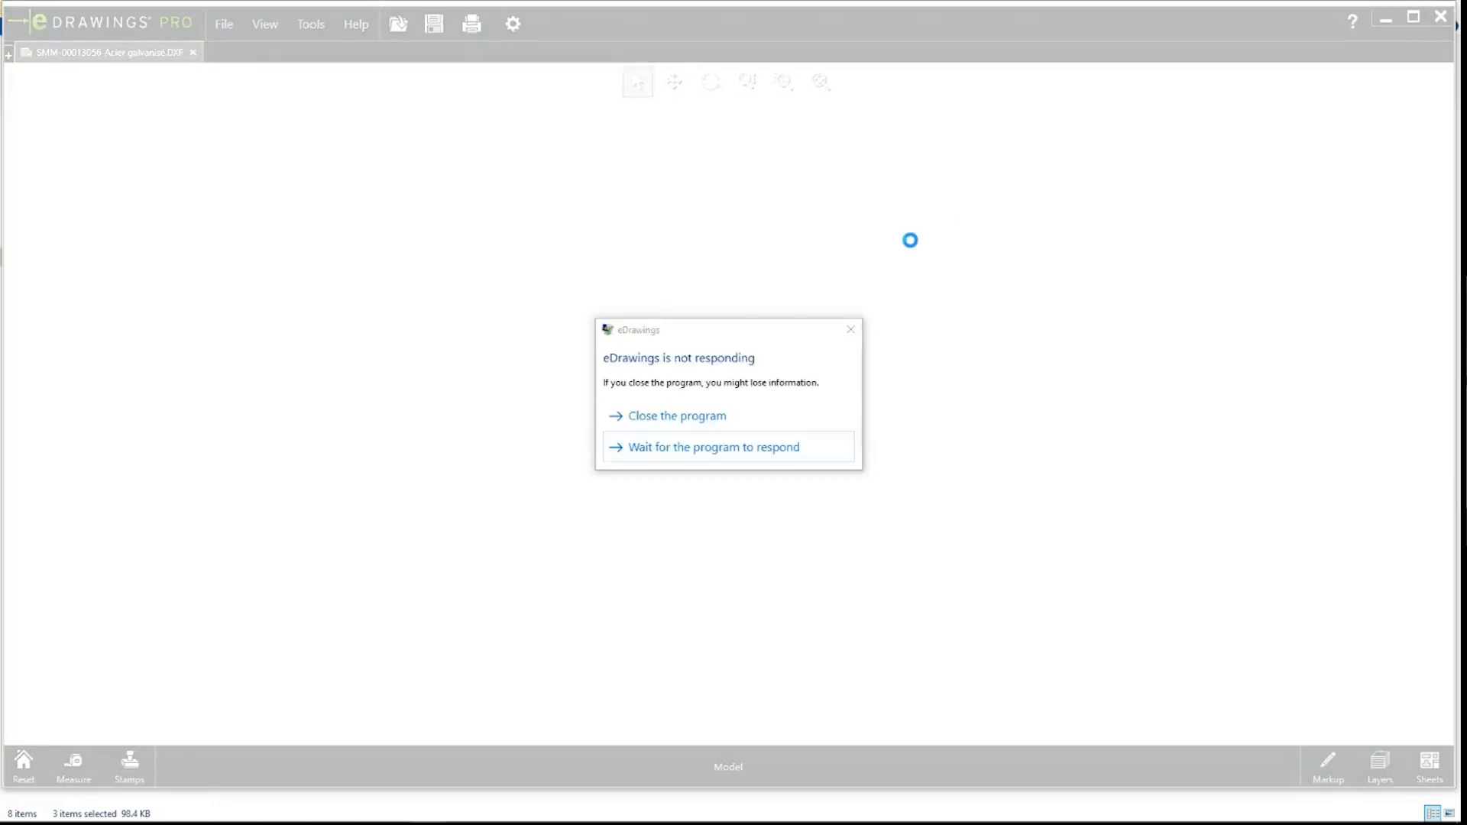
# Step: Force-close eDrawings and close the SMM-SUPPORT FRAME assembly without saving
pyautogui.click(667, 418)
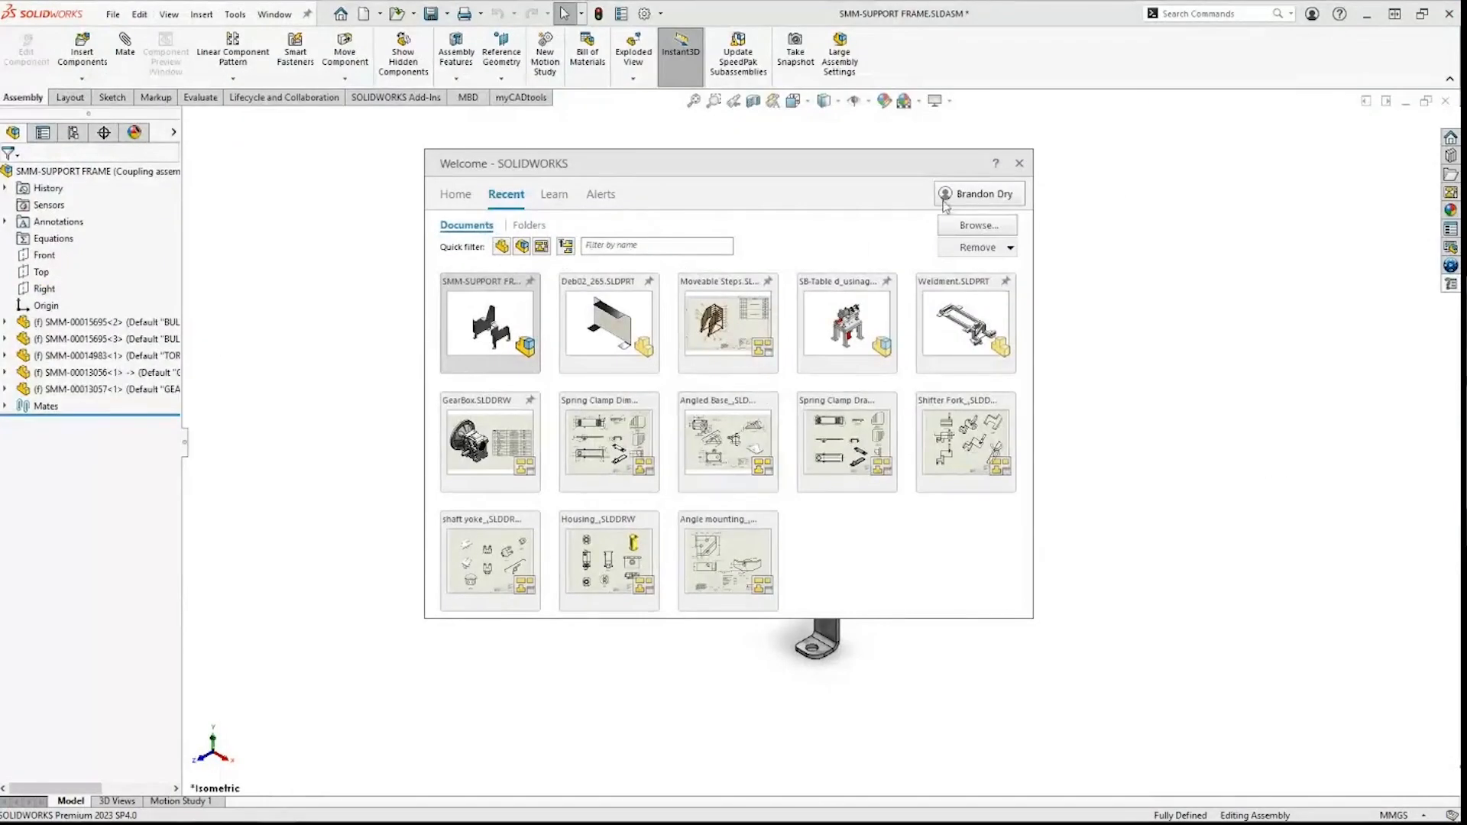
pyautogui.click(1021, 157)
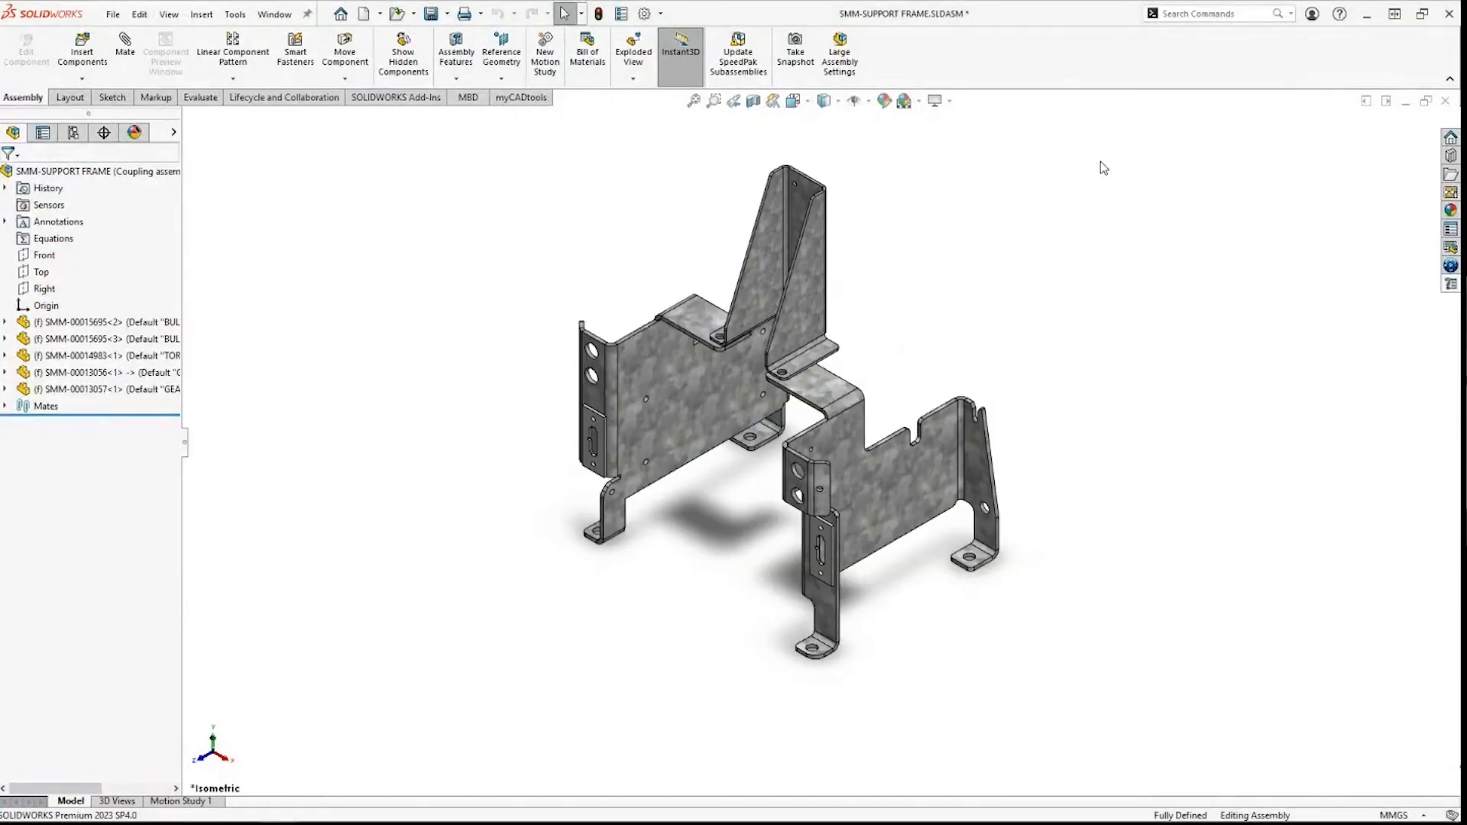
pyautogui.hotkey('ctrl', 'w')
pyautogui.click(716, 464)
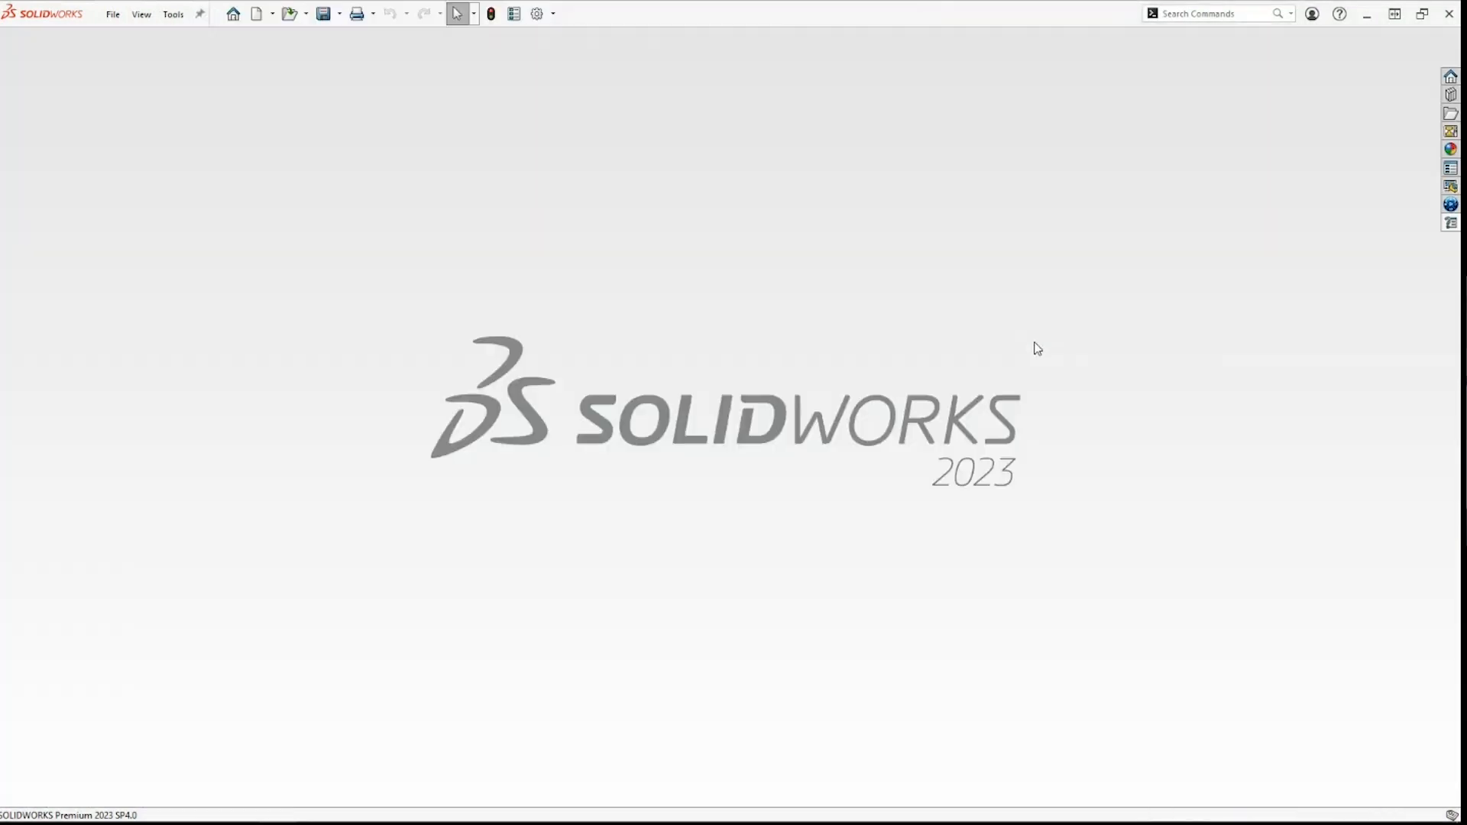
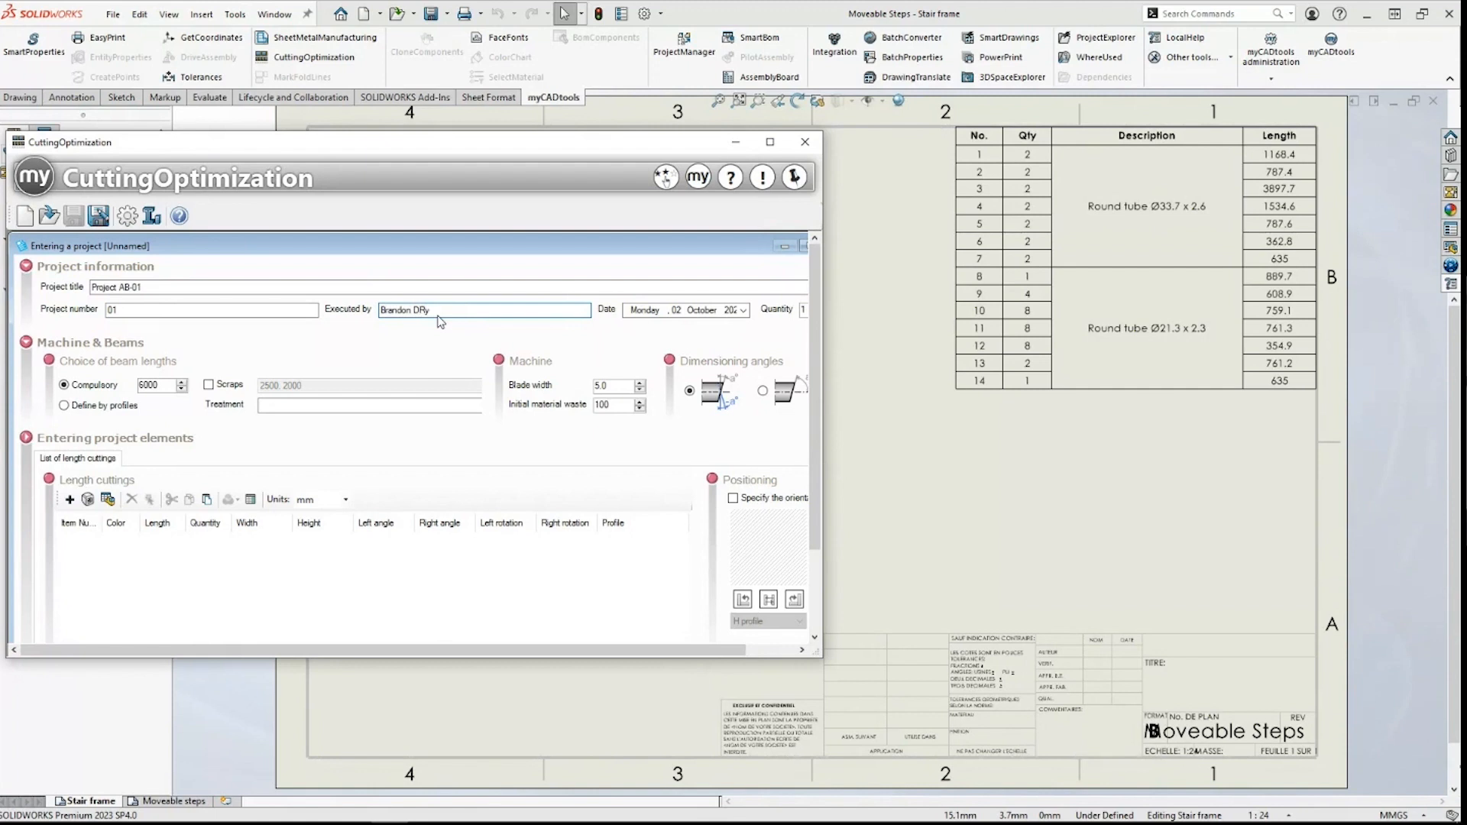
# Step: Correct the capitalisation of the executor's name and set the Treatment to Paint
pyautogui.press('BackSpace')
pyautogui.press('BackSpace')
pyautogui.write('ry')
pyautogui.click(167, 387)
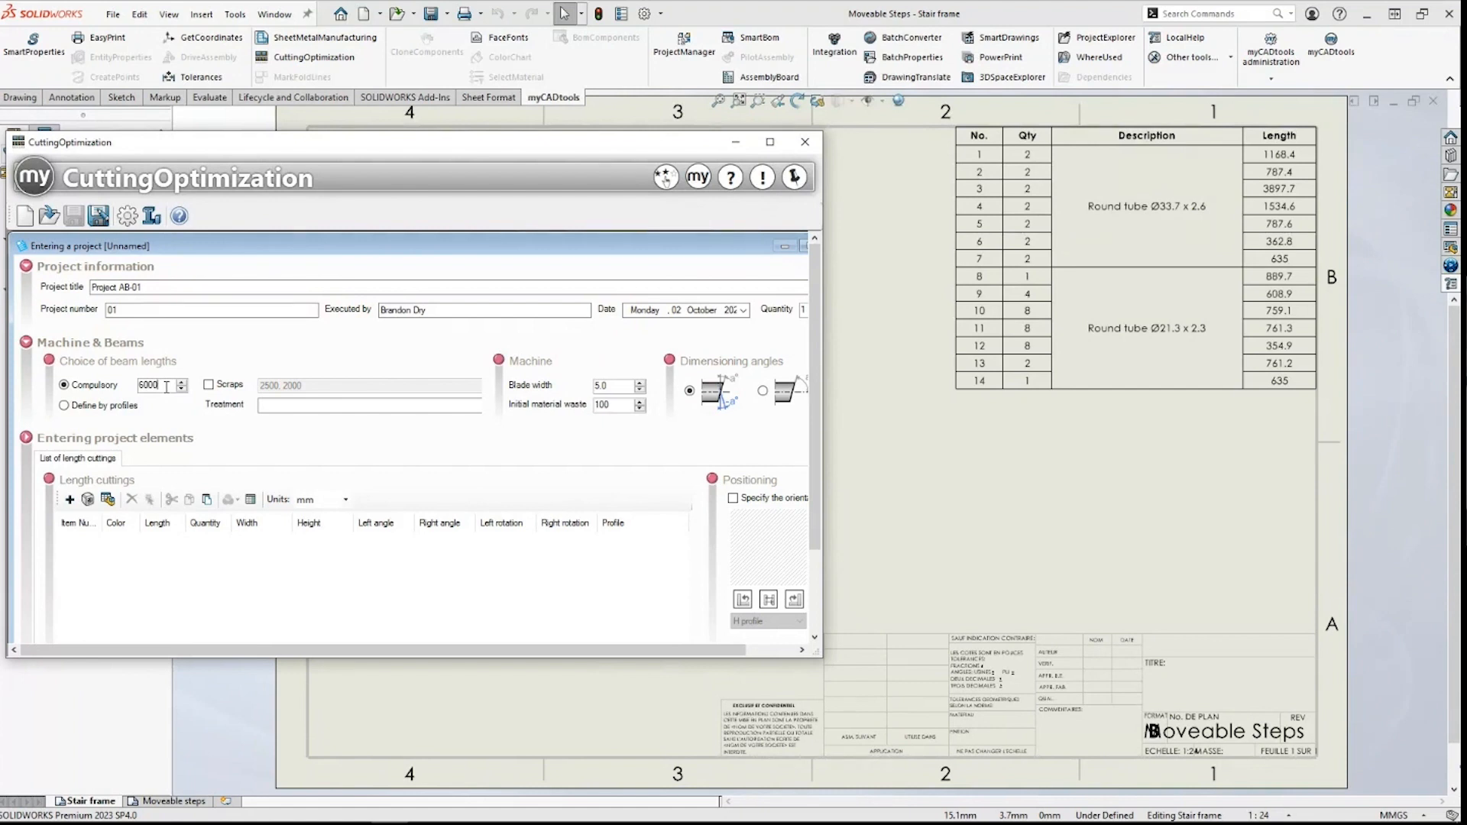
pyautogui.click(279, 406)
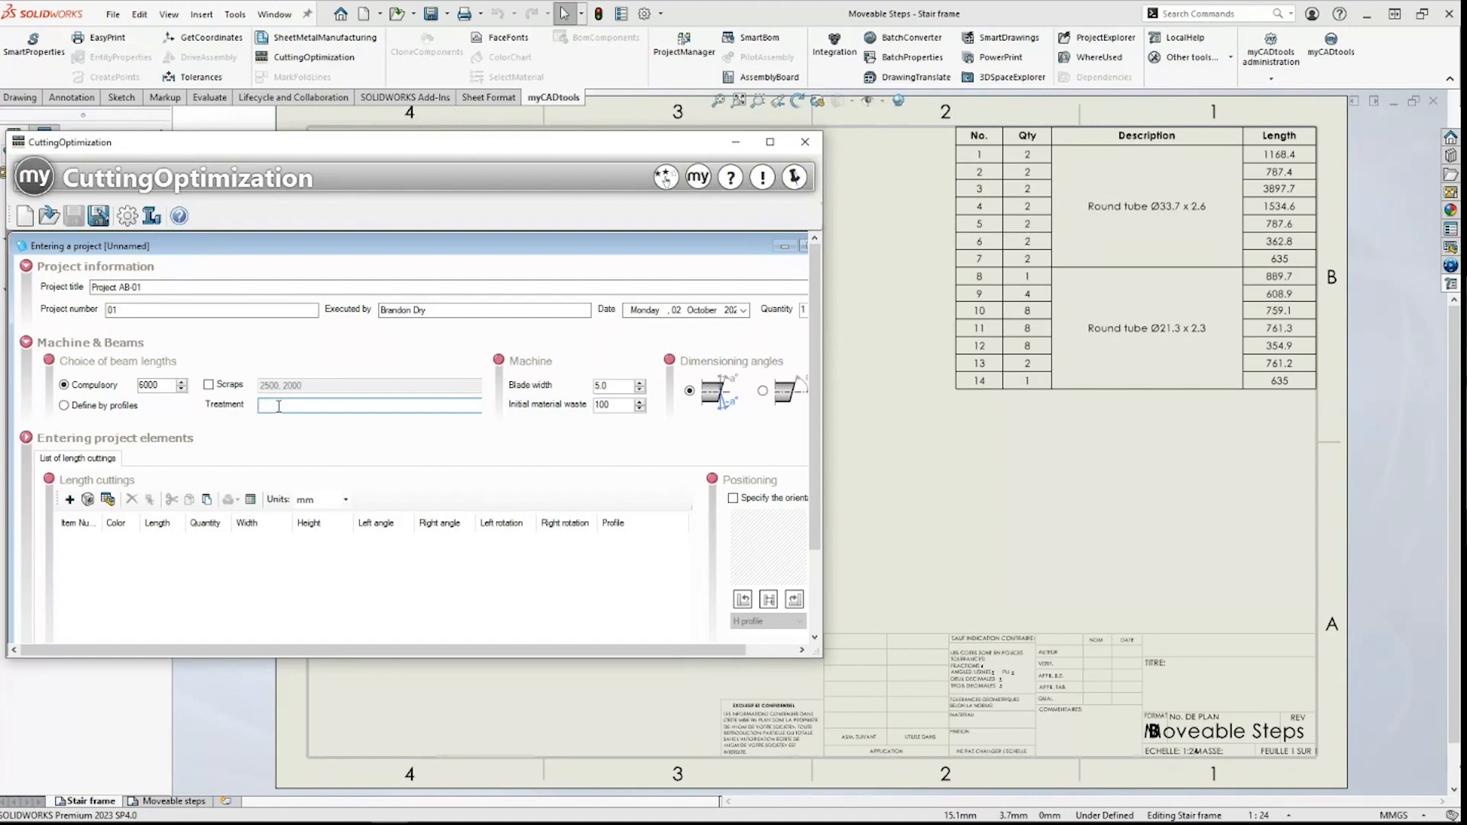
pyautogui.write('Paint')
# Step: Select the Blade width and Initial material waste values for editing
pyautogui.click(615, 386)
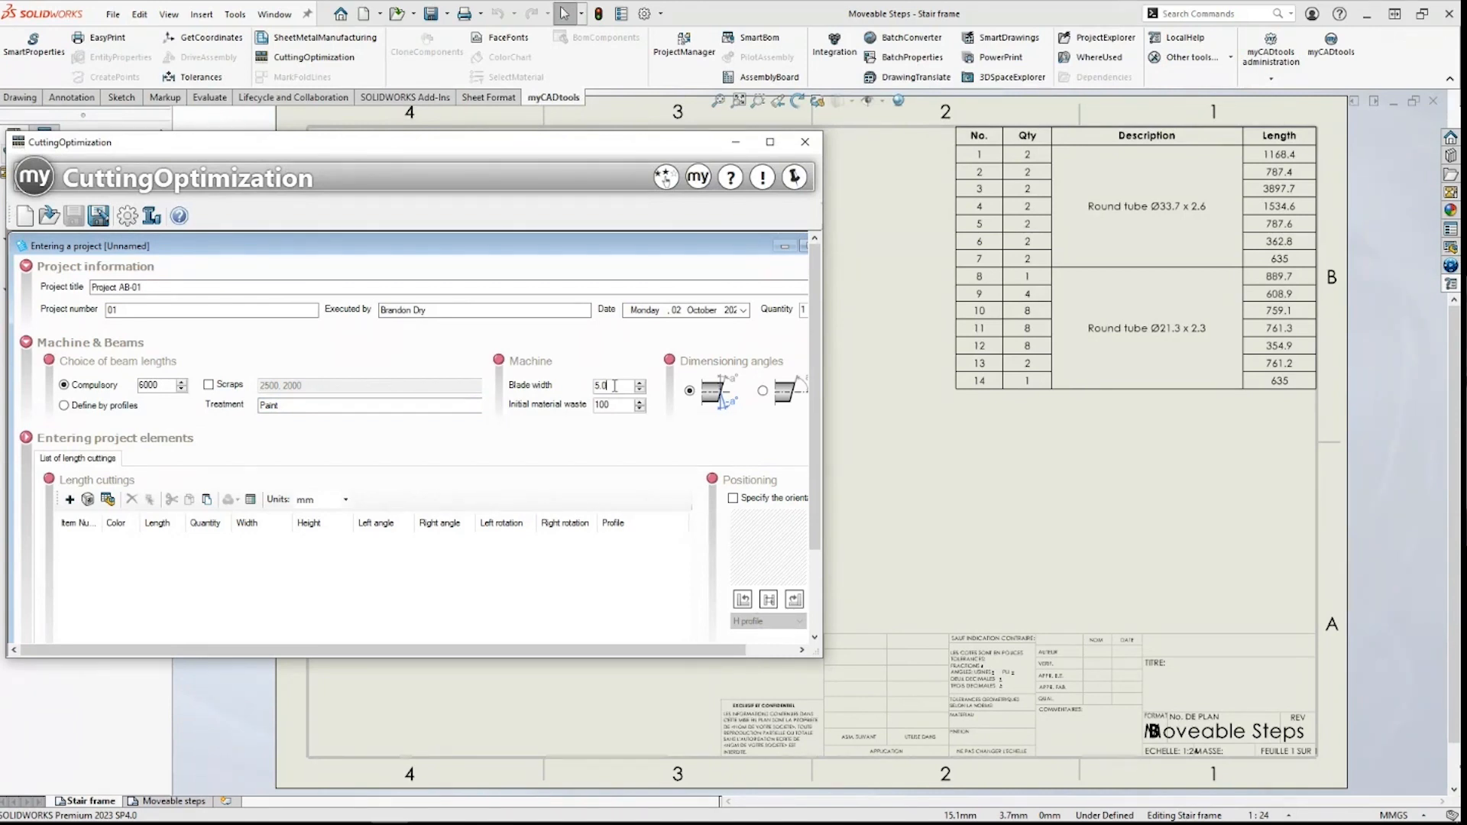
pyautogui.hotkey('shift', 'Left')
pyautogui.hotkey('shift', 'Left')
pyautogui.hotkey('shift', 'Left')
pyautogui.click(617, 387)
pyautogui.moveTo(614, 405)
pyautogui.mouseDown()
pyautogui.moveTo(586, 402)
pyautogui.moveTo(620, 407)
pyautogui.mouseUp()
# Step: Import the drawing's weldment cut-list table with identical cuts merged, then maximize the project window
pyautogui.click(107, 501)
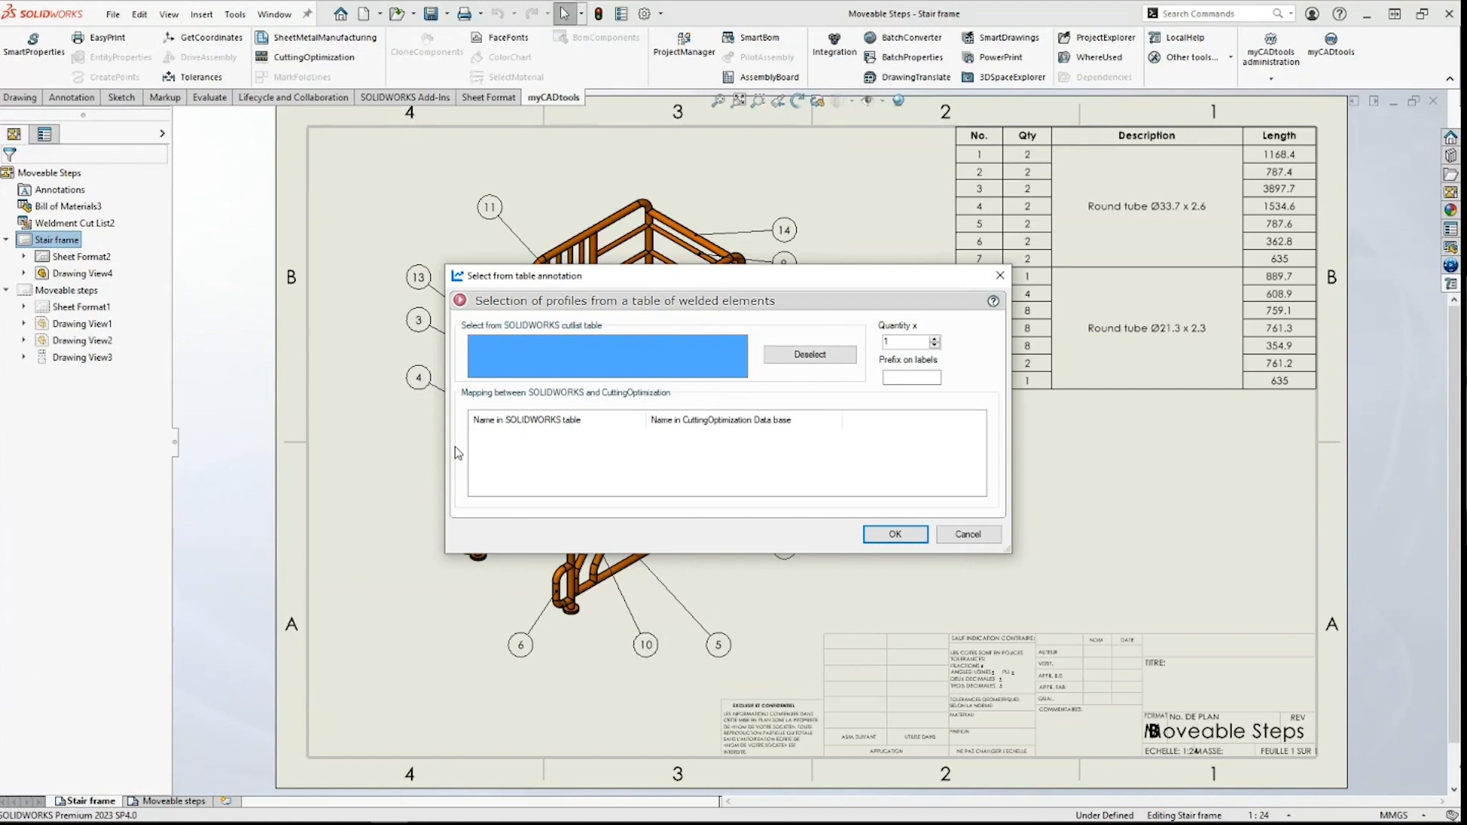
pyautogui.moveTo(952, 127)
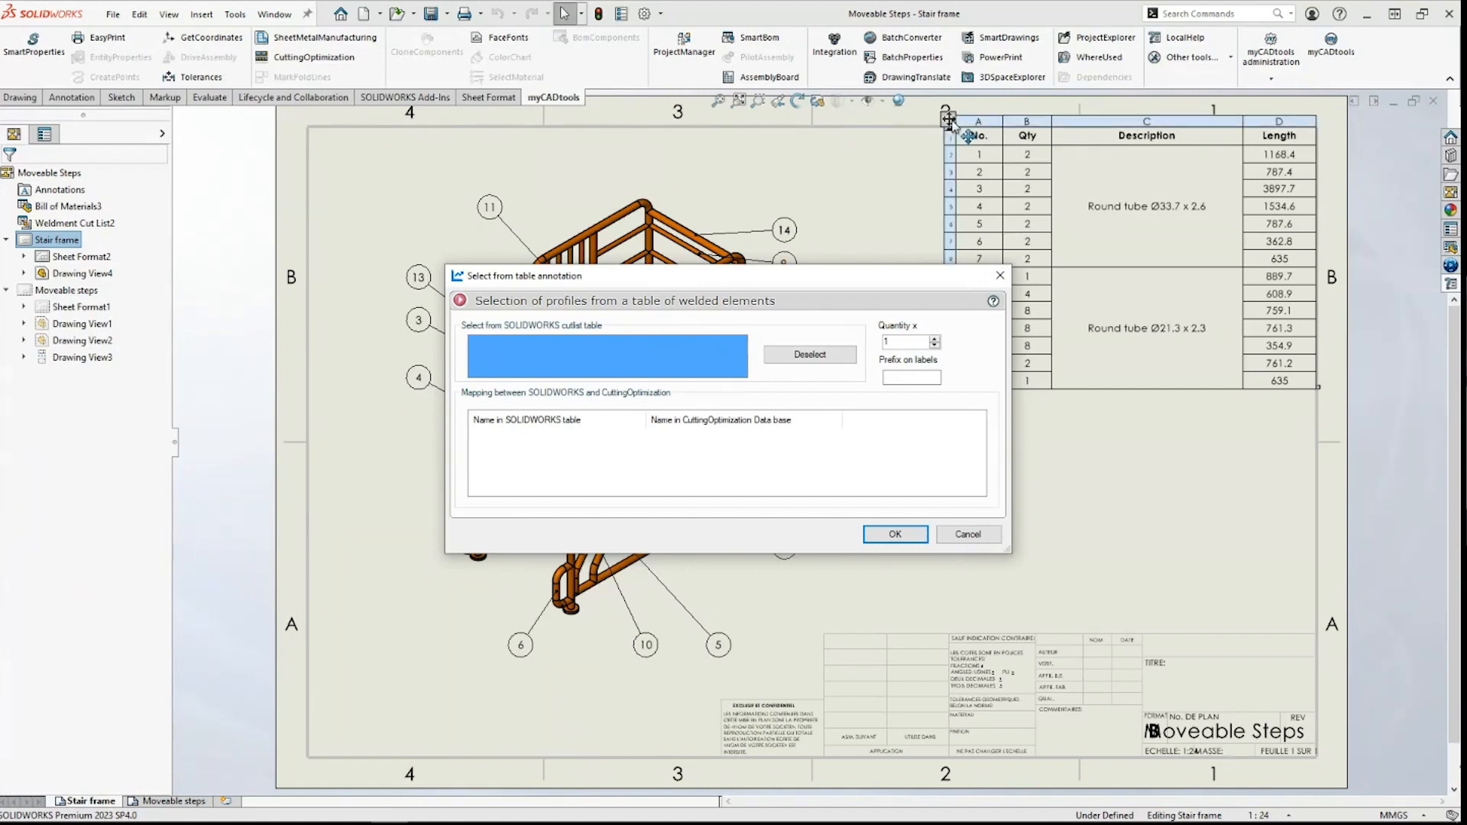
pyautogui.click(949, 121)
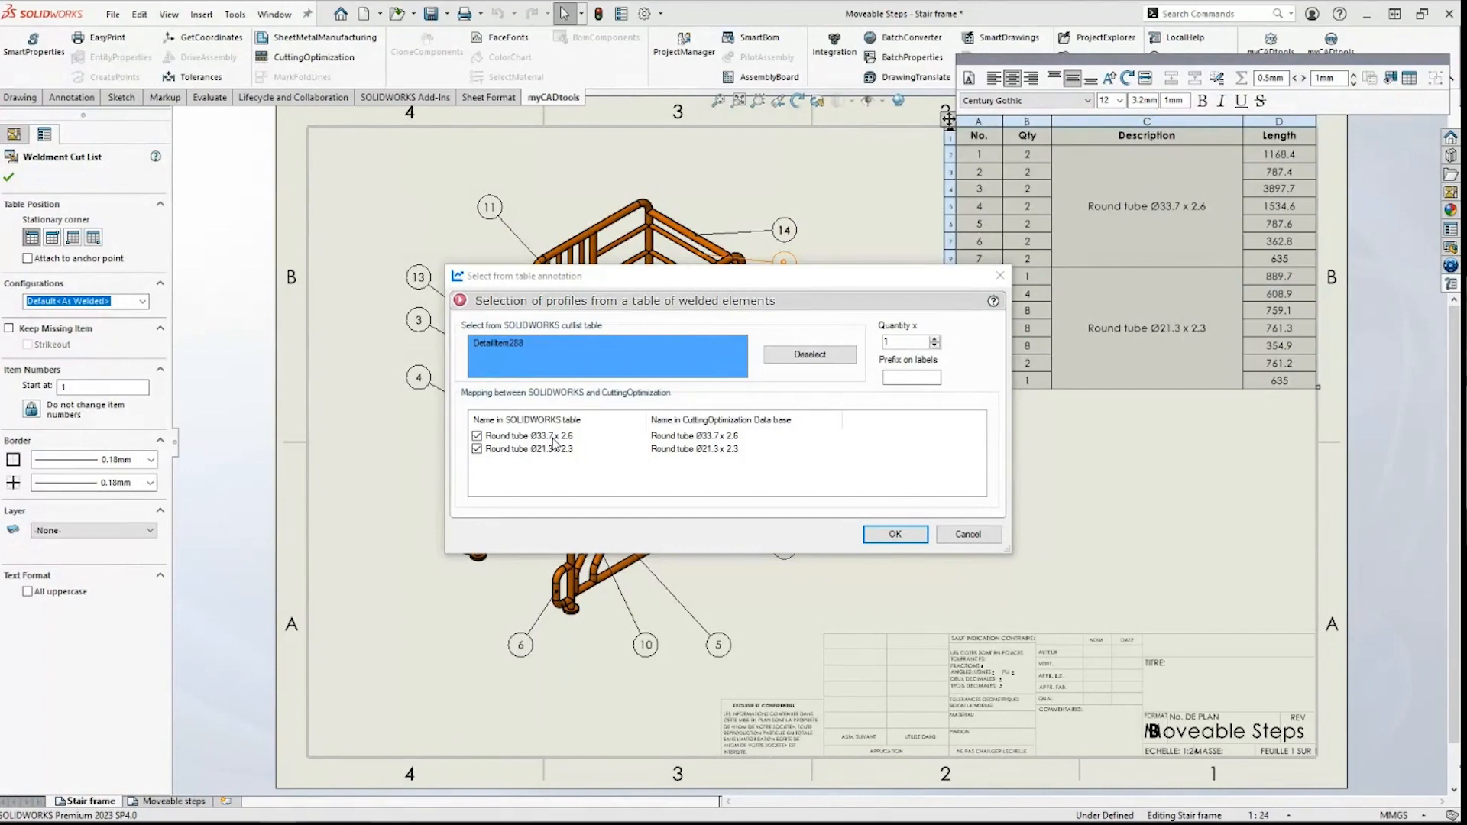
pyautogui.click(891, 534)
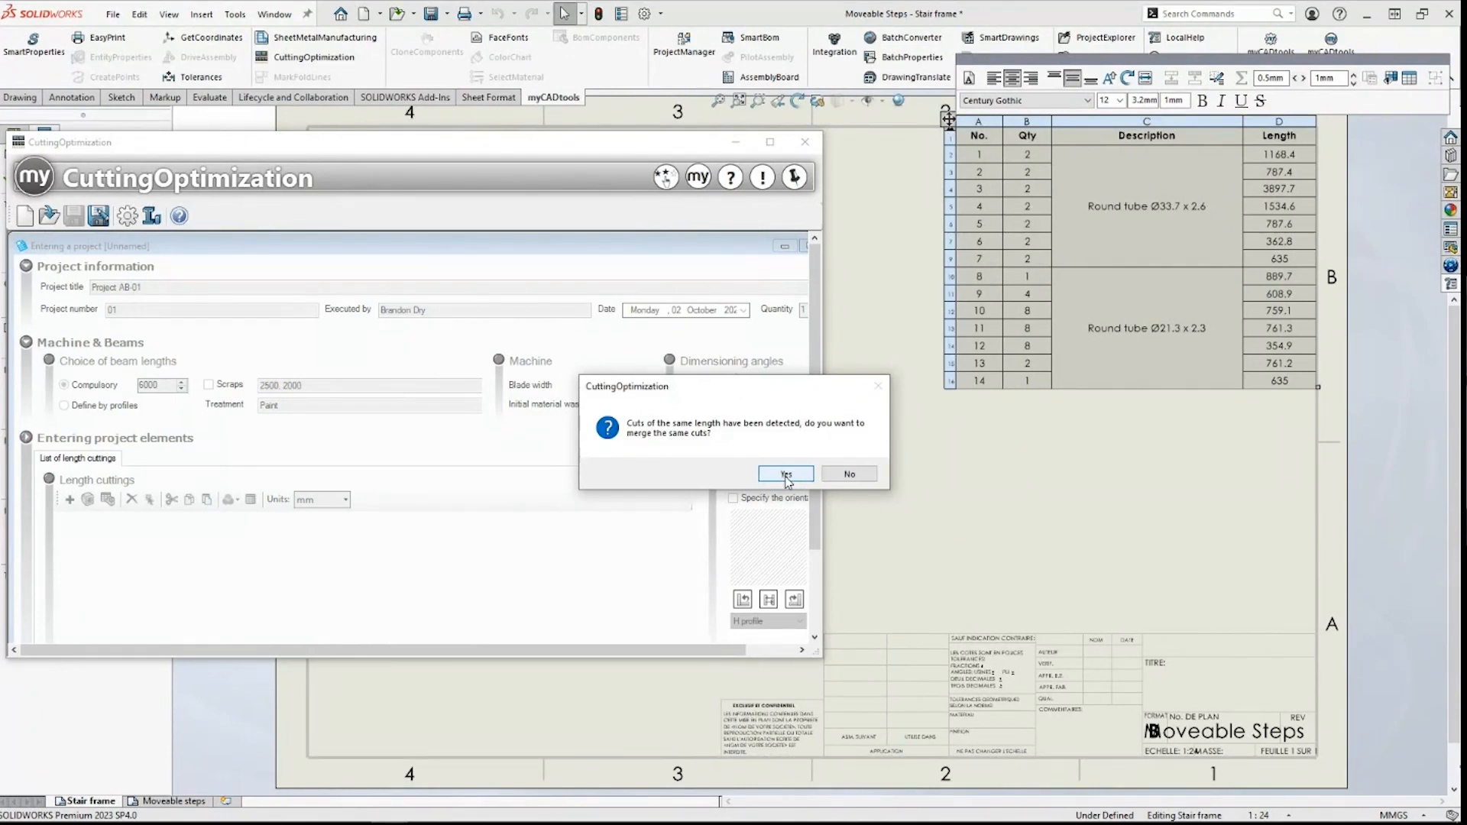
pyautogui.click(787, 475)
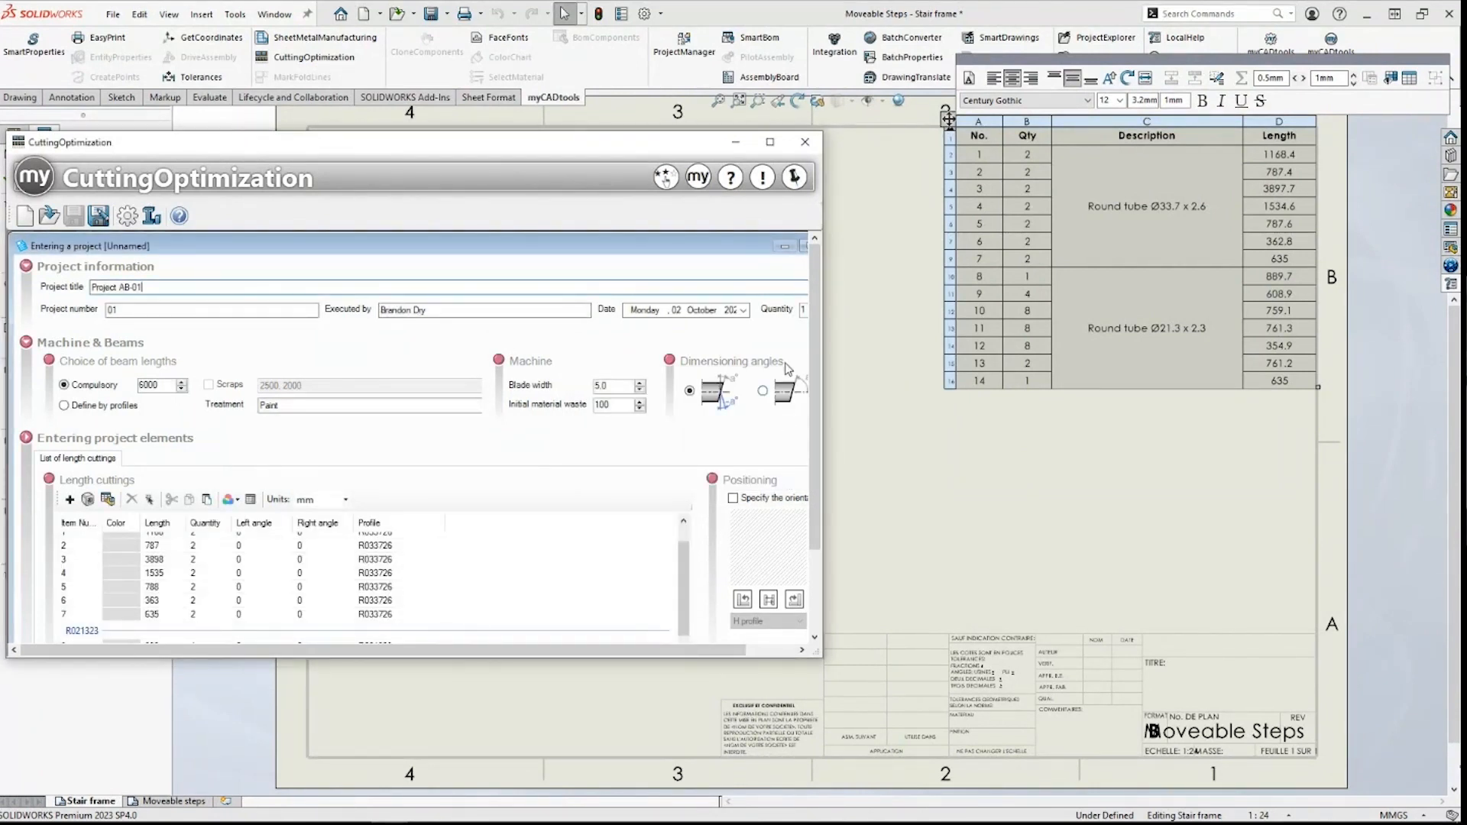
pyautogui.click(770, 142)
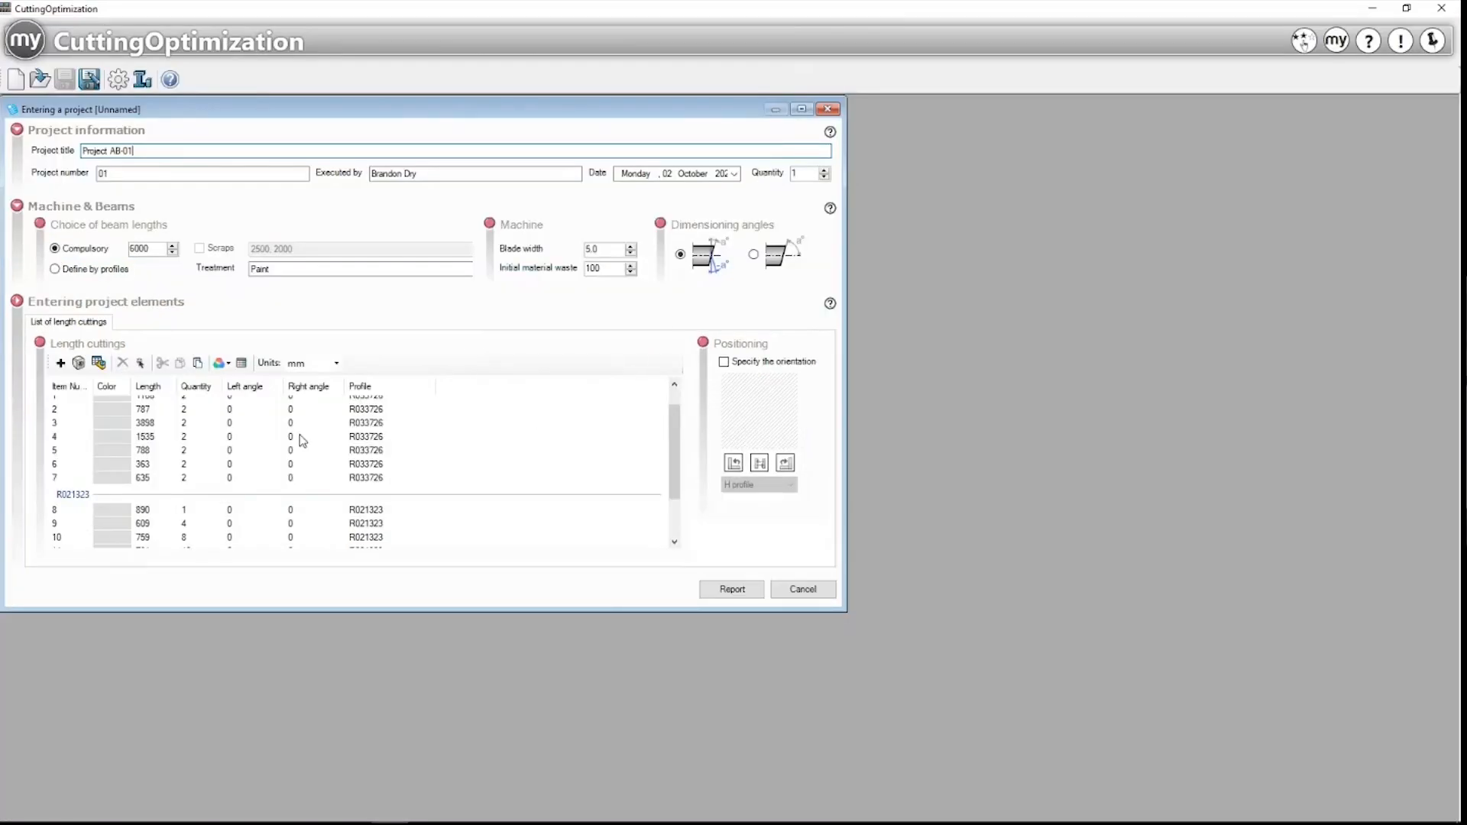
pyautogui.click(801, 109)
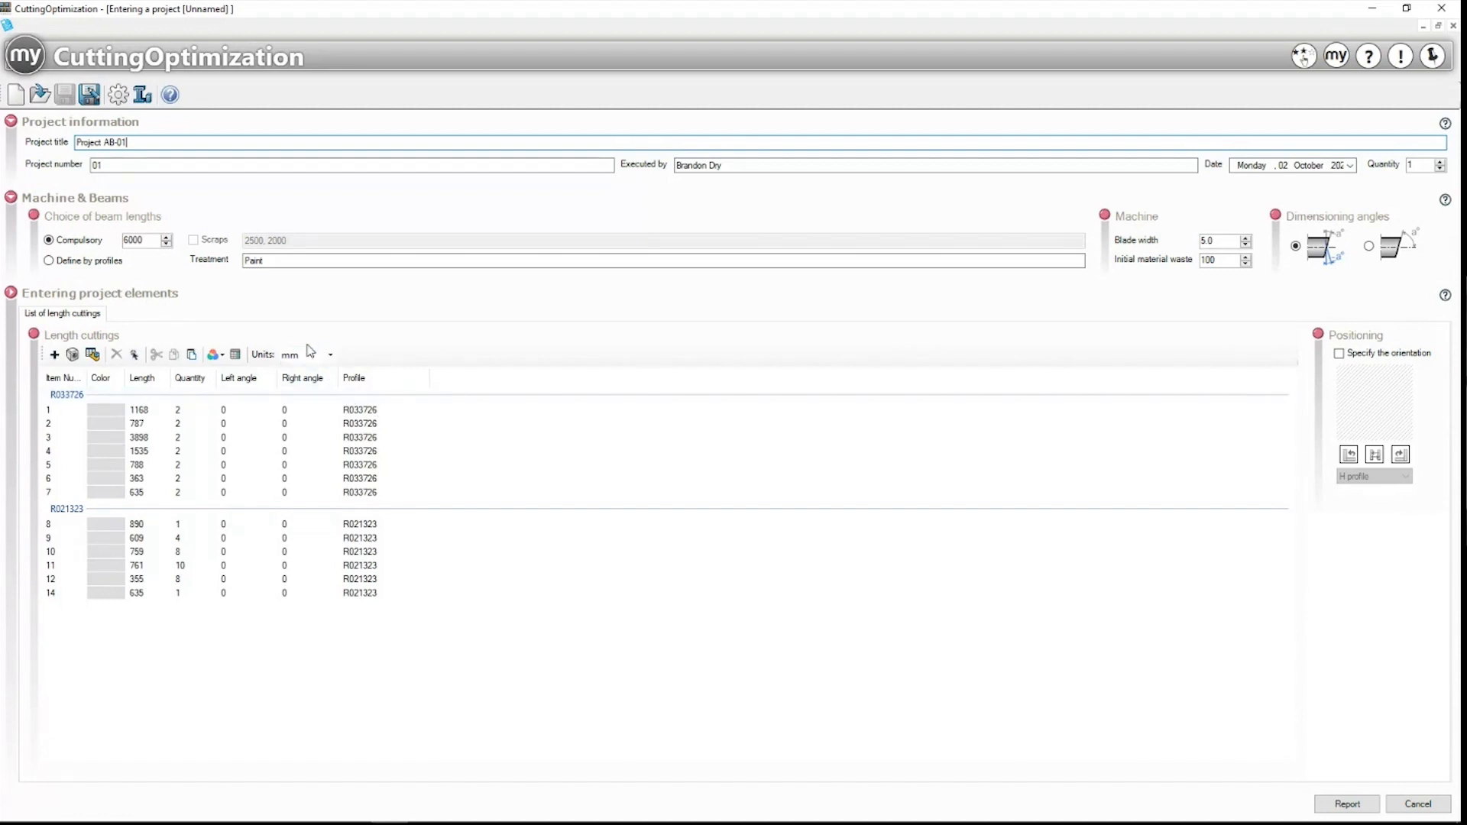
pyautogui.click(142, 100)
pyautogui.scroll(-15, 547, 328)
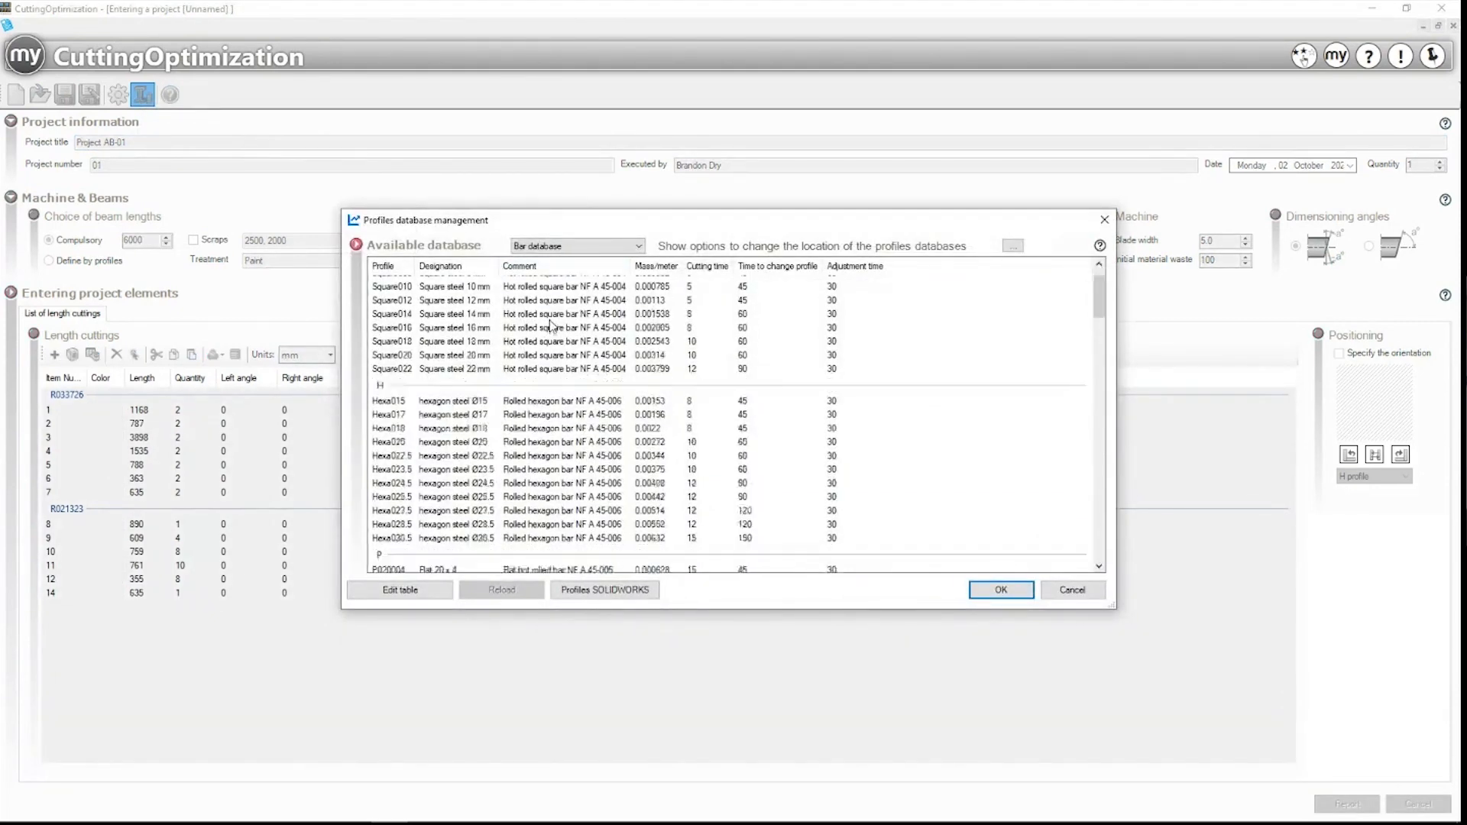
pyautogui.scroll(-10, 552, 326)
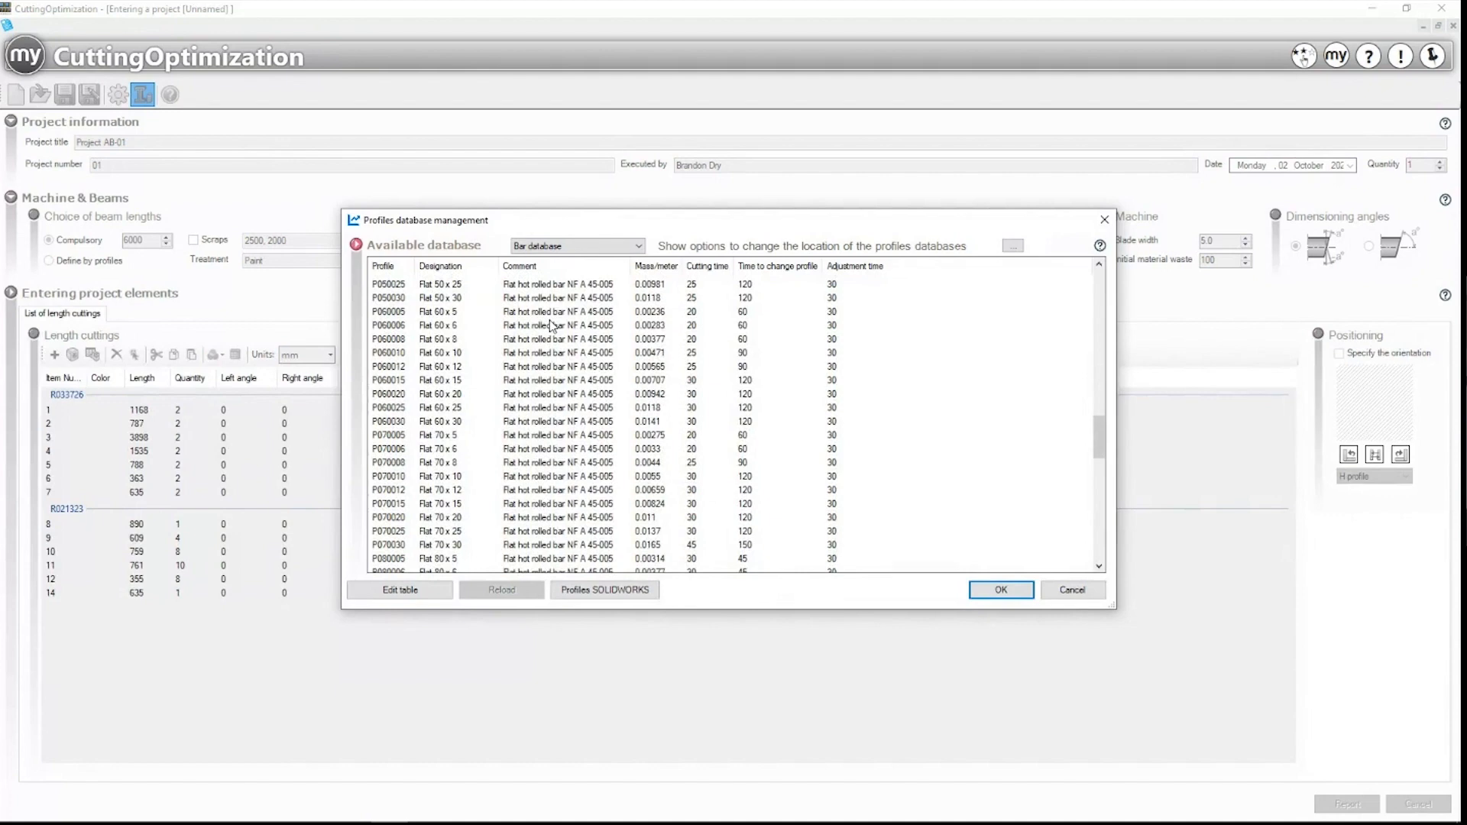
pyautogui.scroll(20, 552, 326)
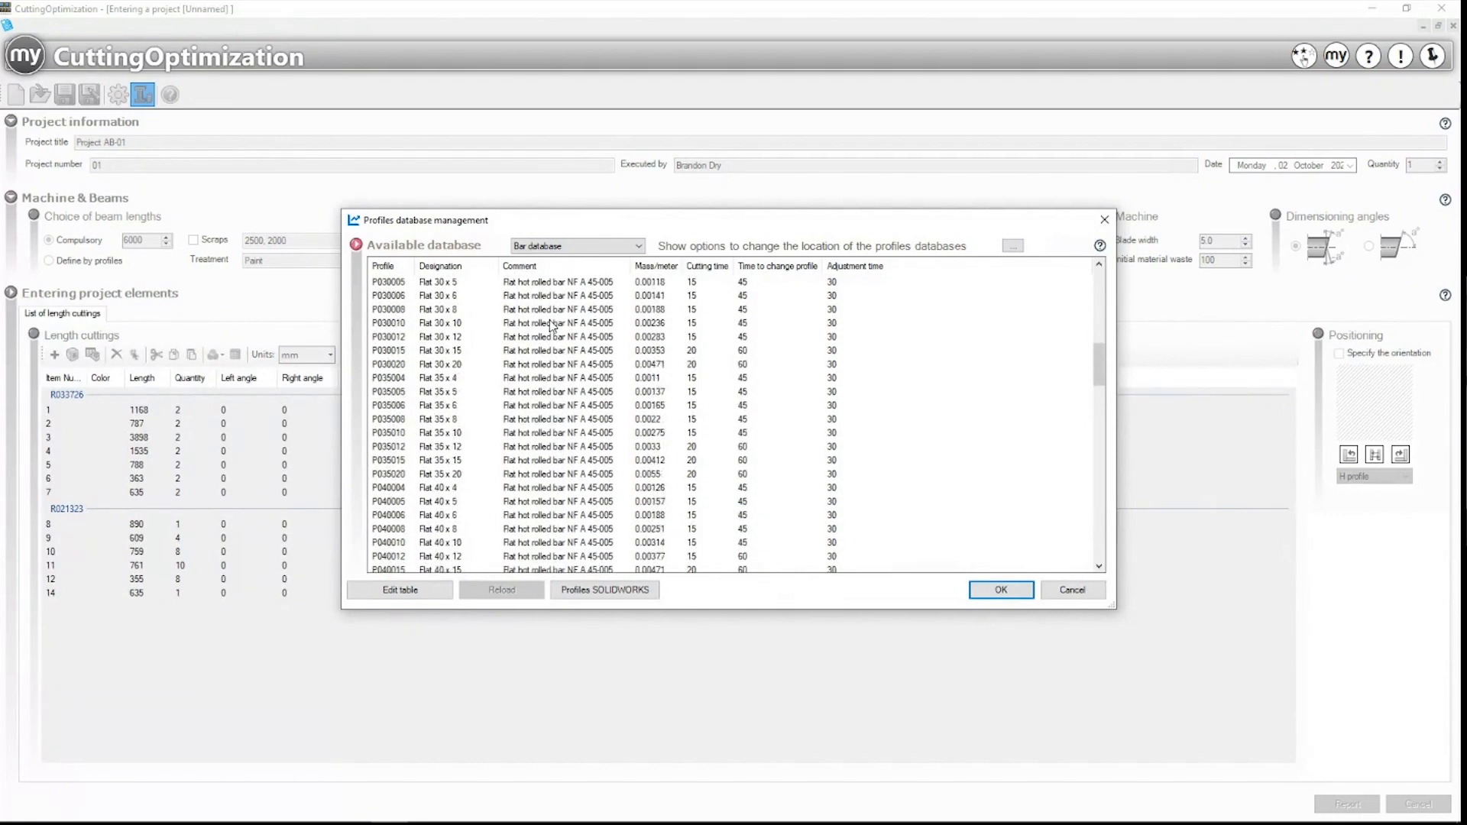
pyautogui.scroll(2, 551, 327)
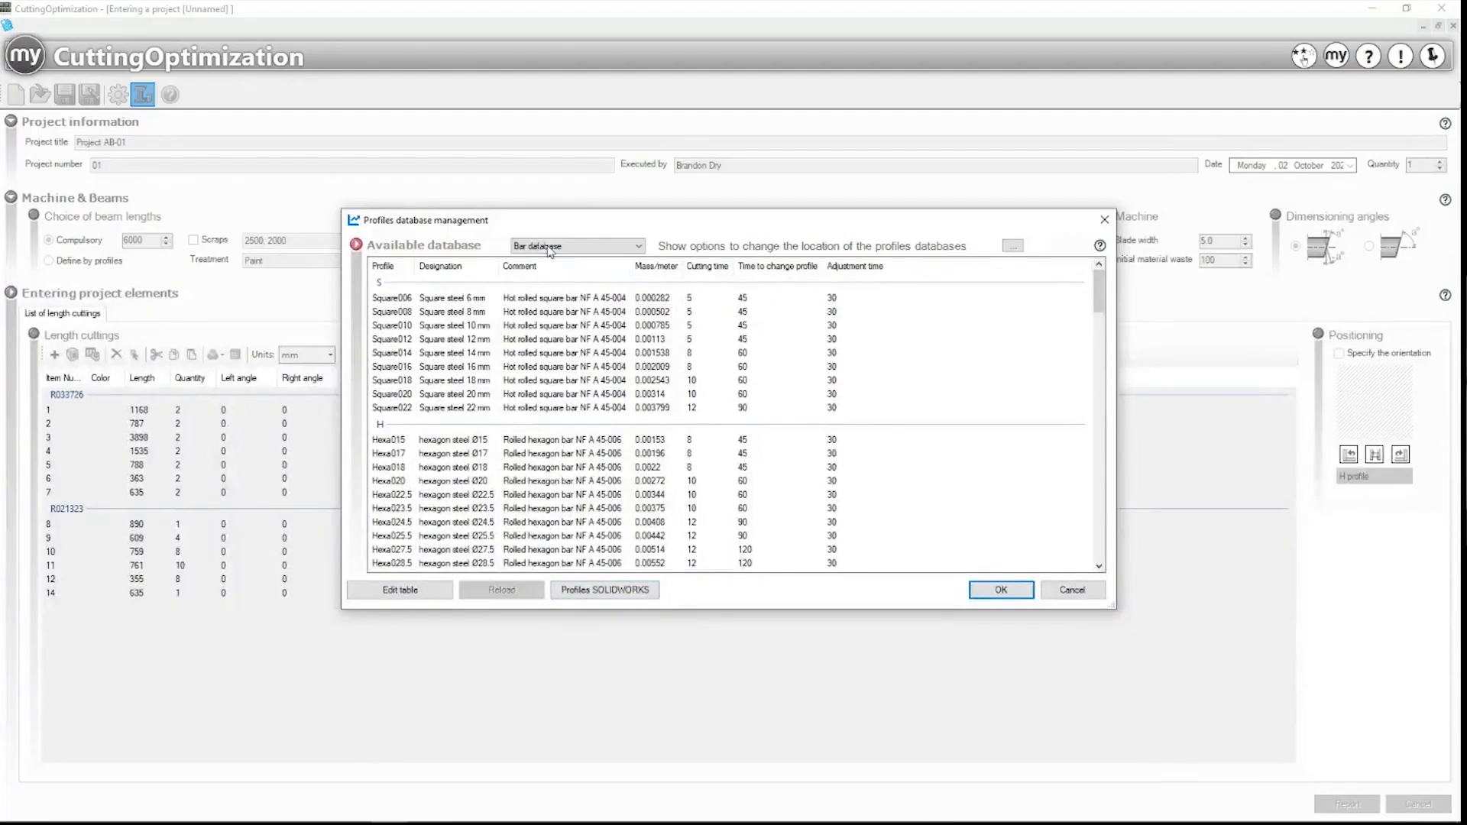
pyautogui.click(550, 248)
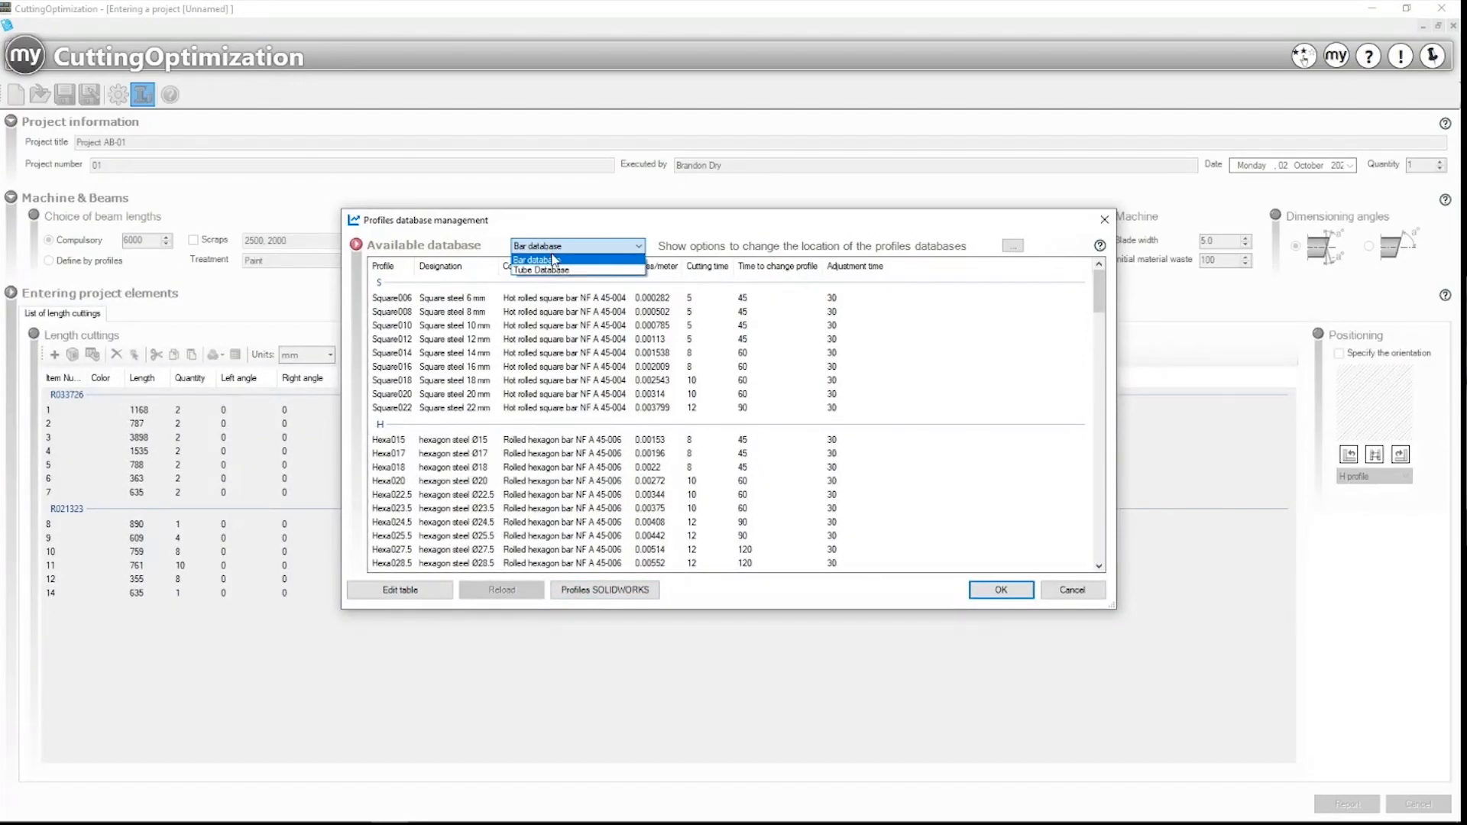
pyautogui.click(555, 260)
pyautogui.click(557, 248)
pyautogui.click(561, 270)
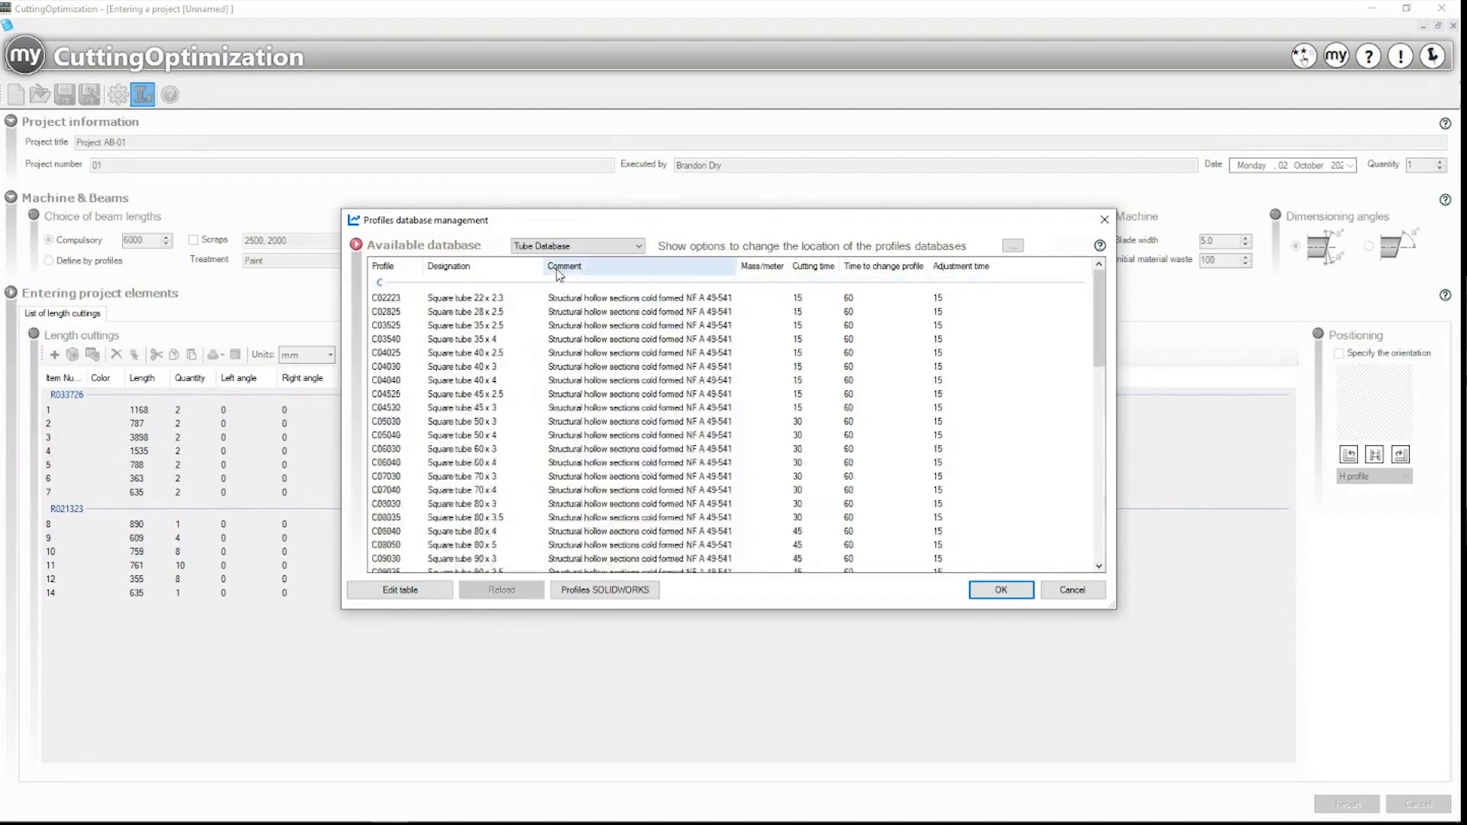
pyautogui.scroll(-3, 507, 379)
pyautogui.scroll(-10, 507, 380)
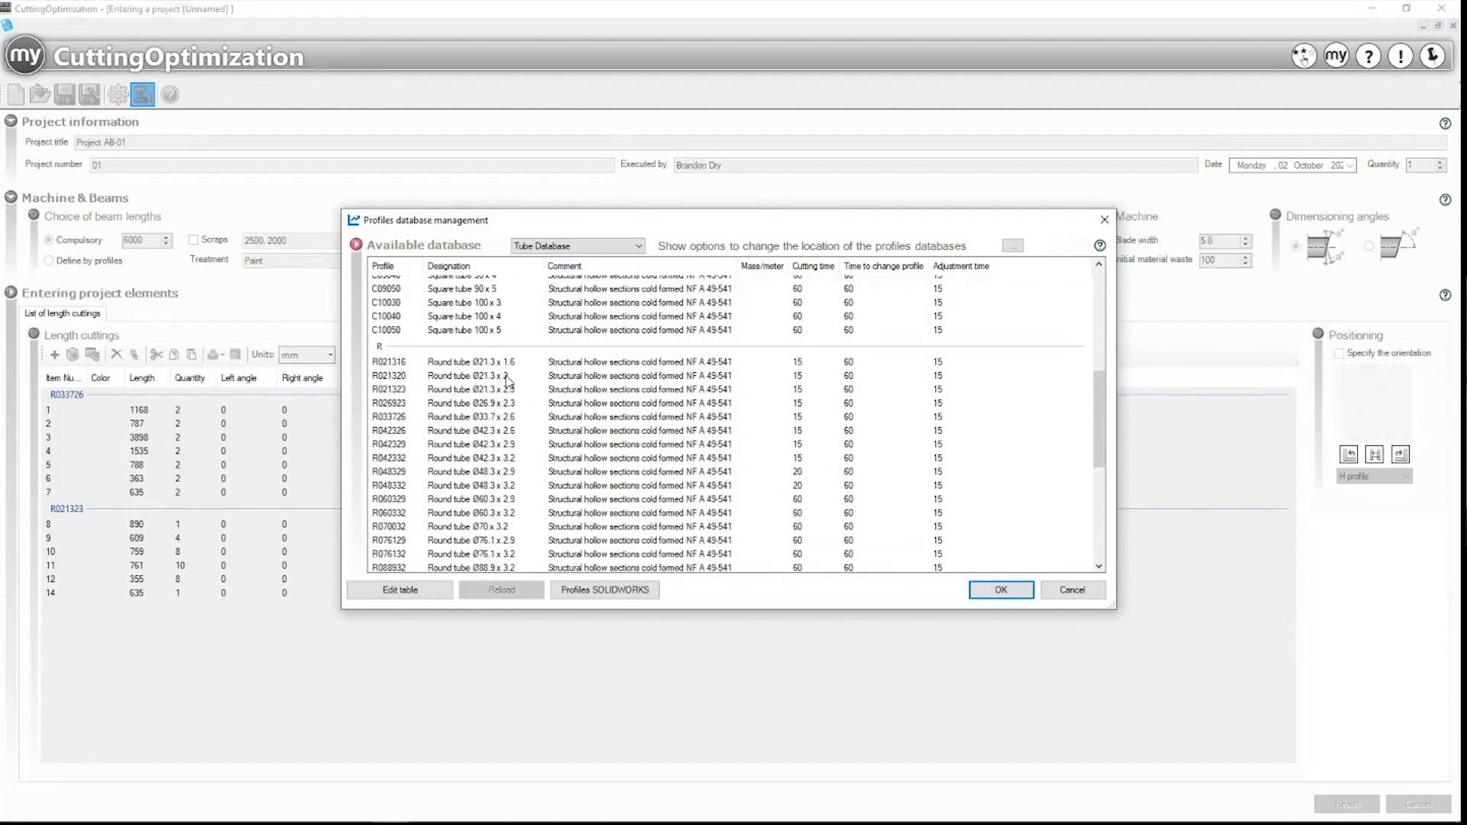
pyautogui.scroll(9, 506, 380)
pyautogui.scroll(-10, 508, 382)
pyautogui.scroll(-2, 490, 451)
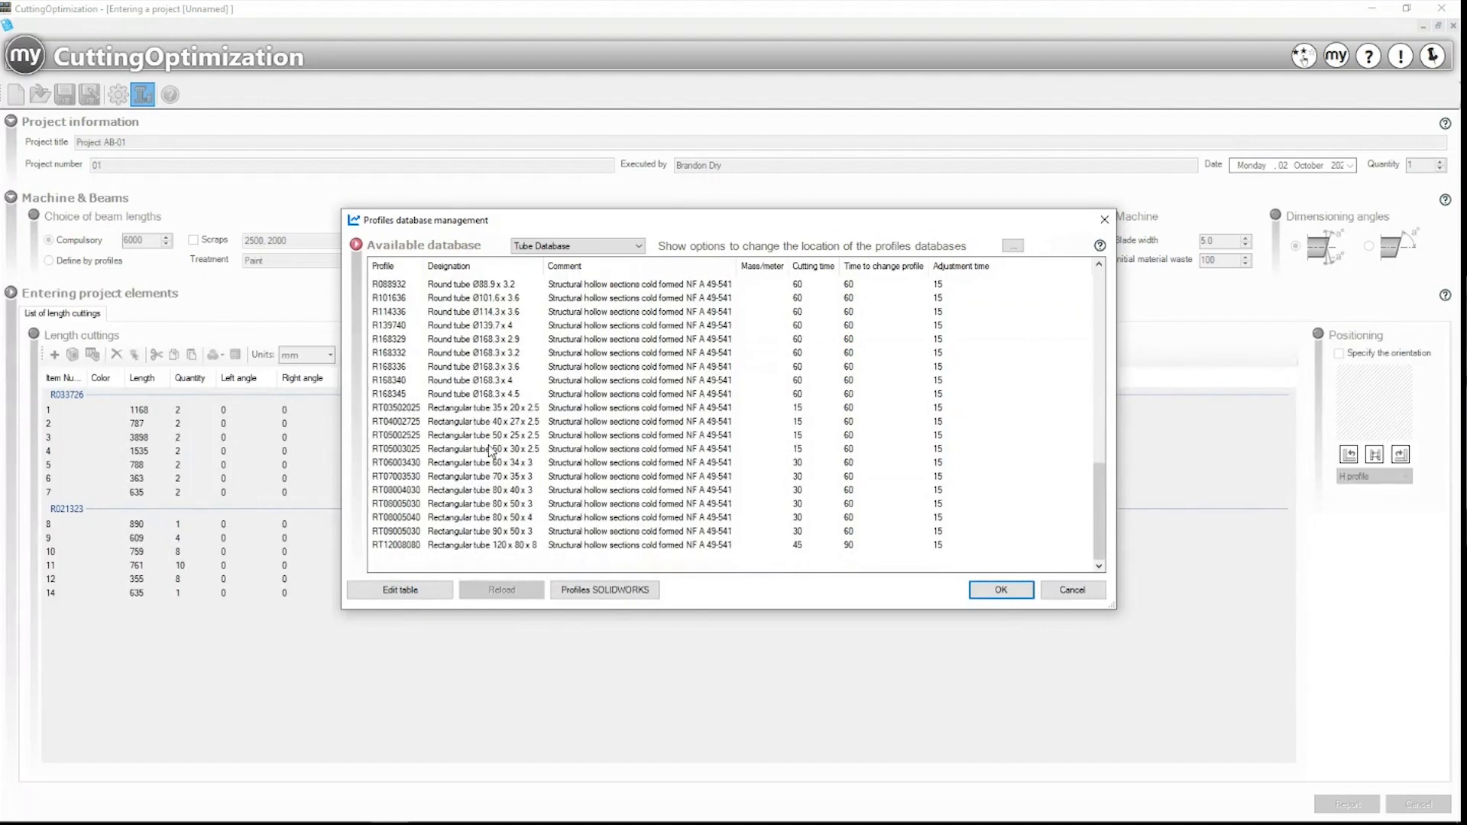
pyautogui.click(1105, 219)
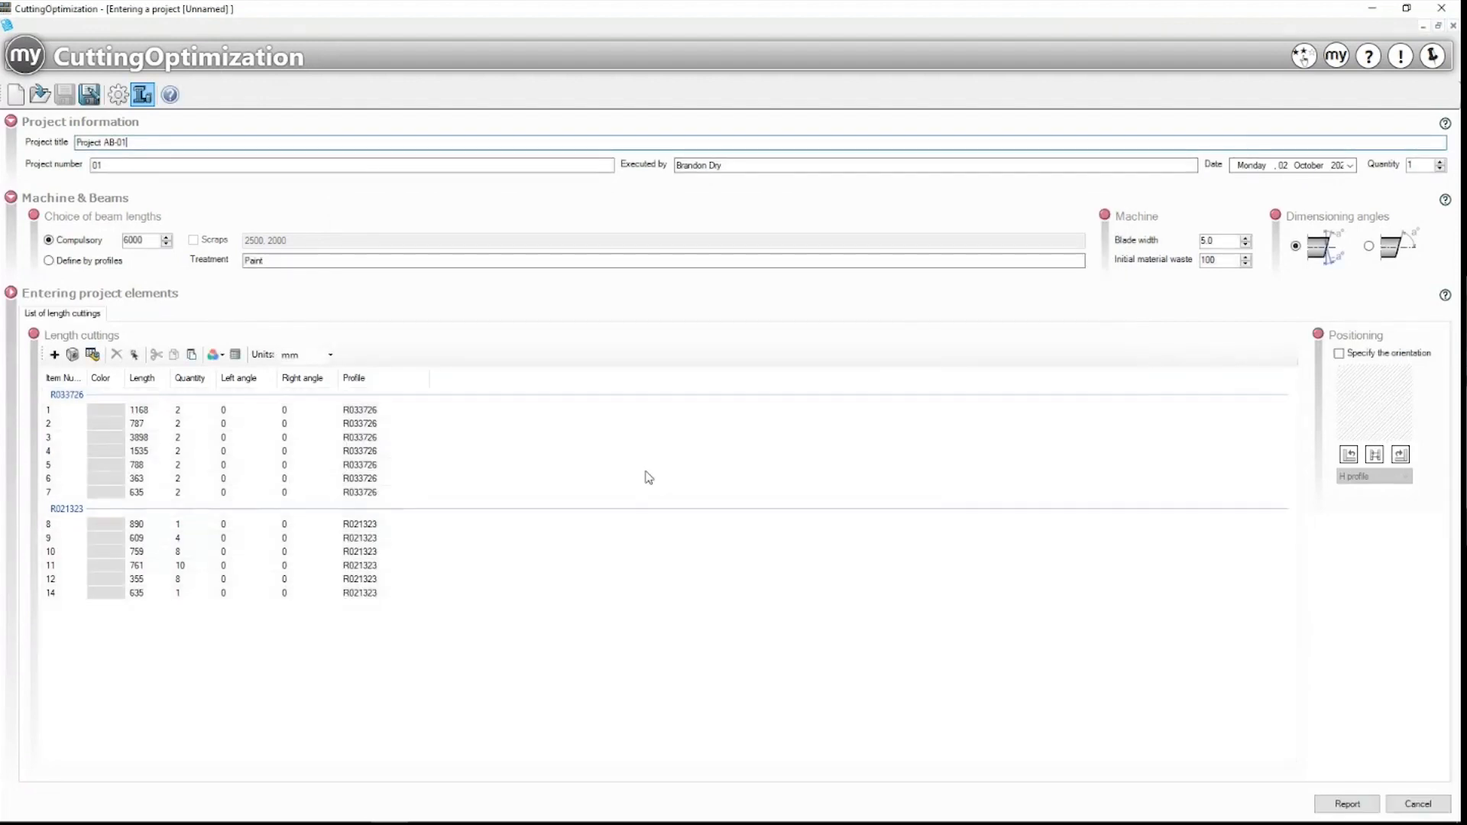
# Step: Select the seven R033726 cuts and colour the cuts by profile
pyautogui.click(84, 414)
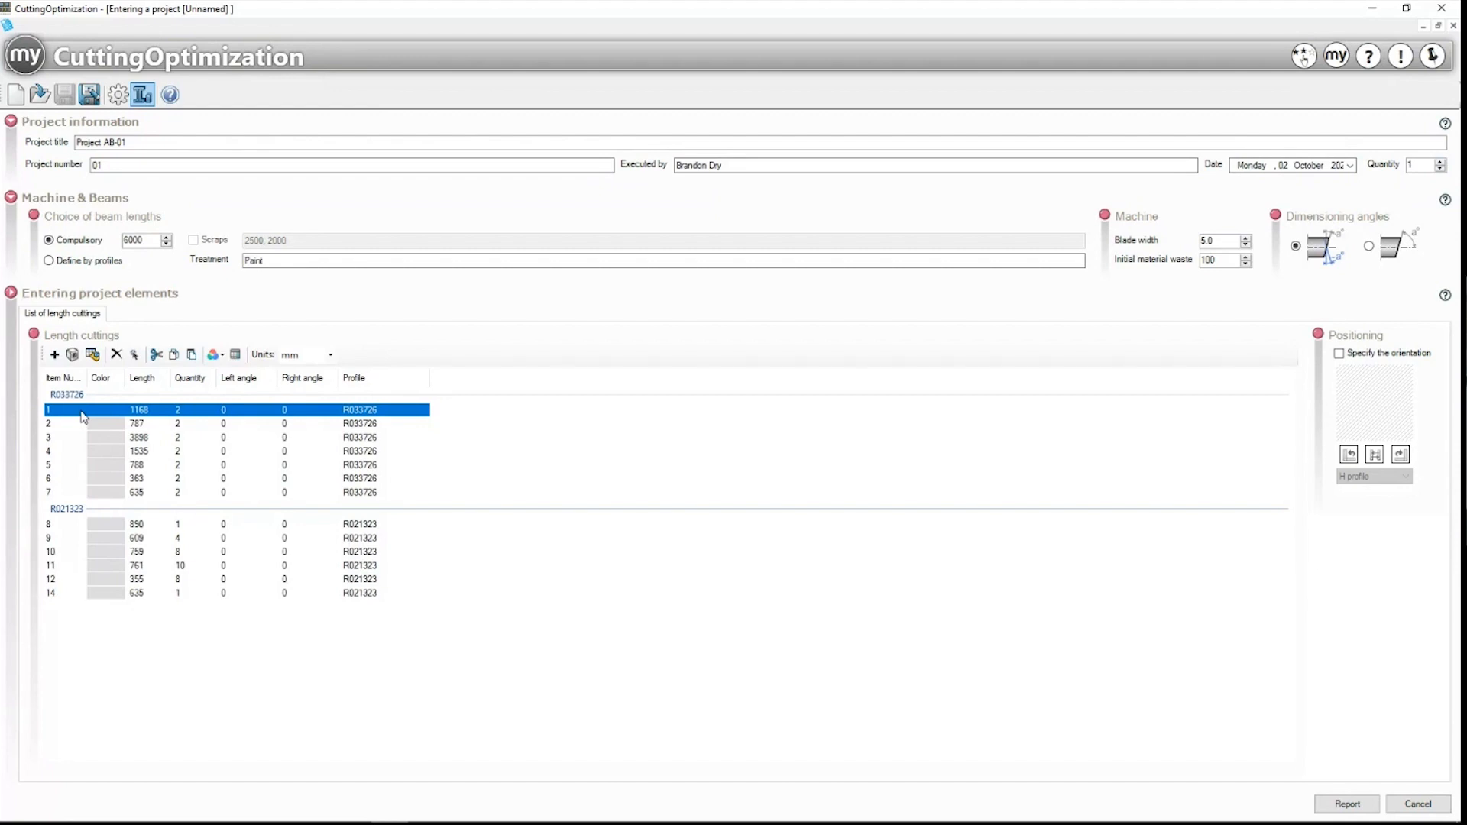
pyautogui.keyDown('shift'); pyautogui.click(78, 493); pyautogui.keyUp('shift')
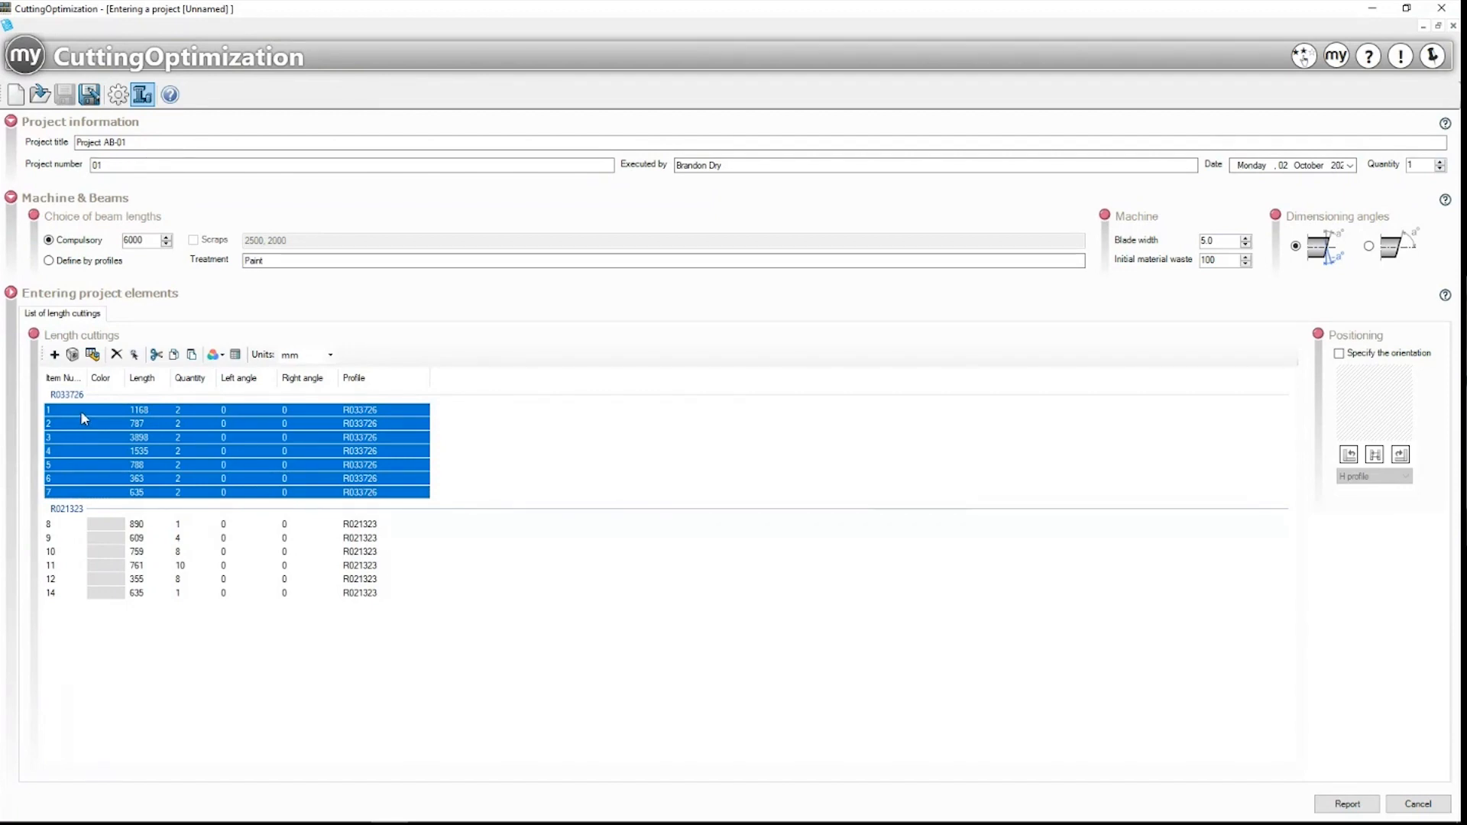
pyautogui.click(215, 356)
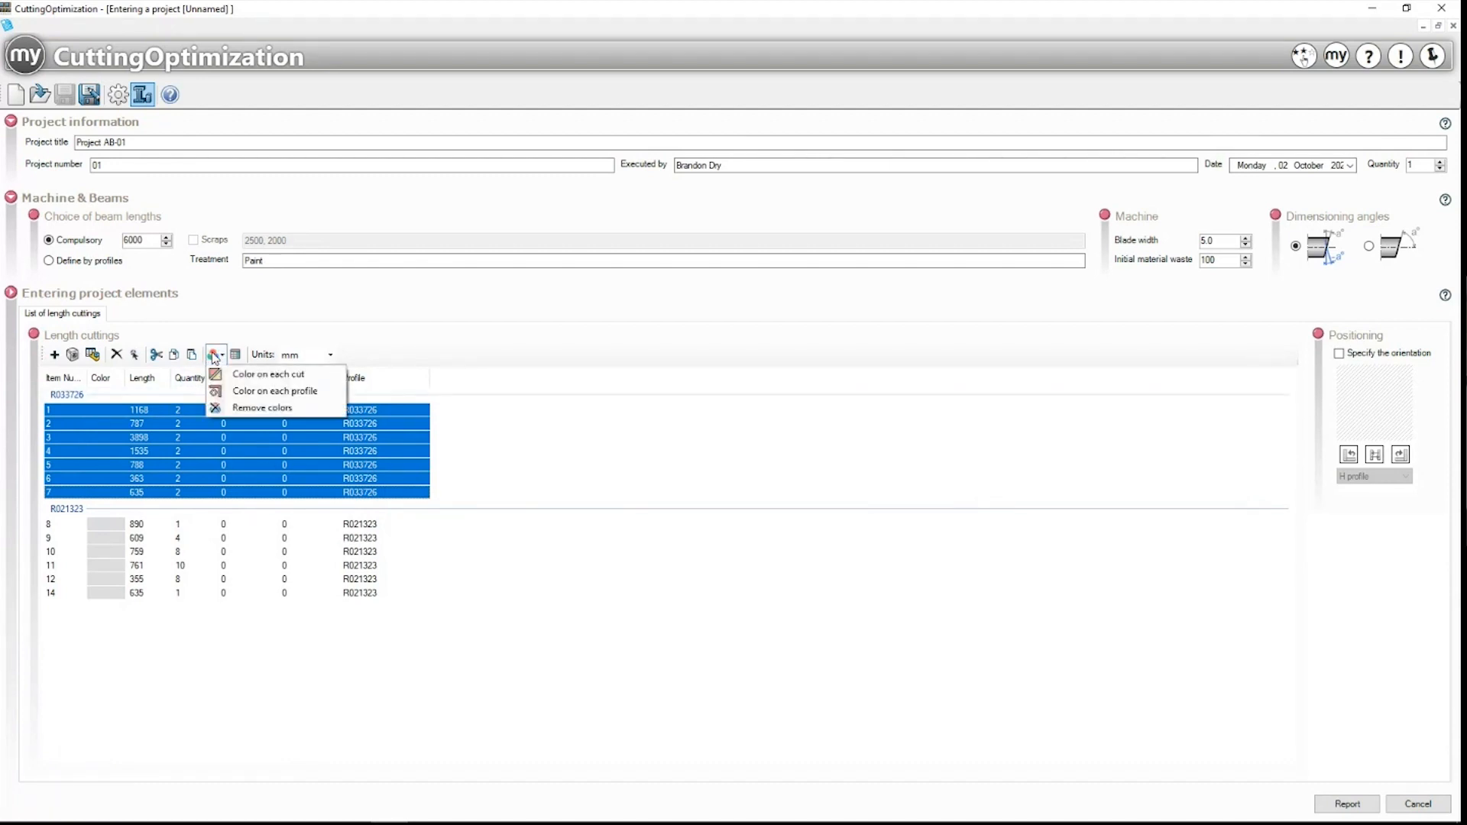
pyautogui.click(256, 384)
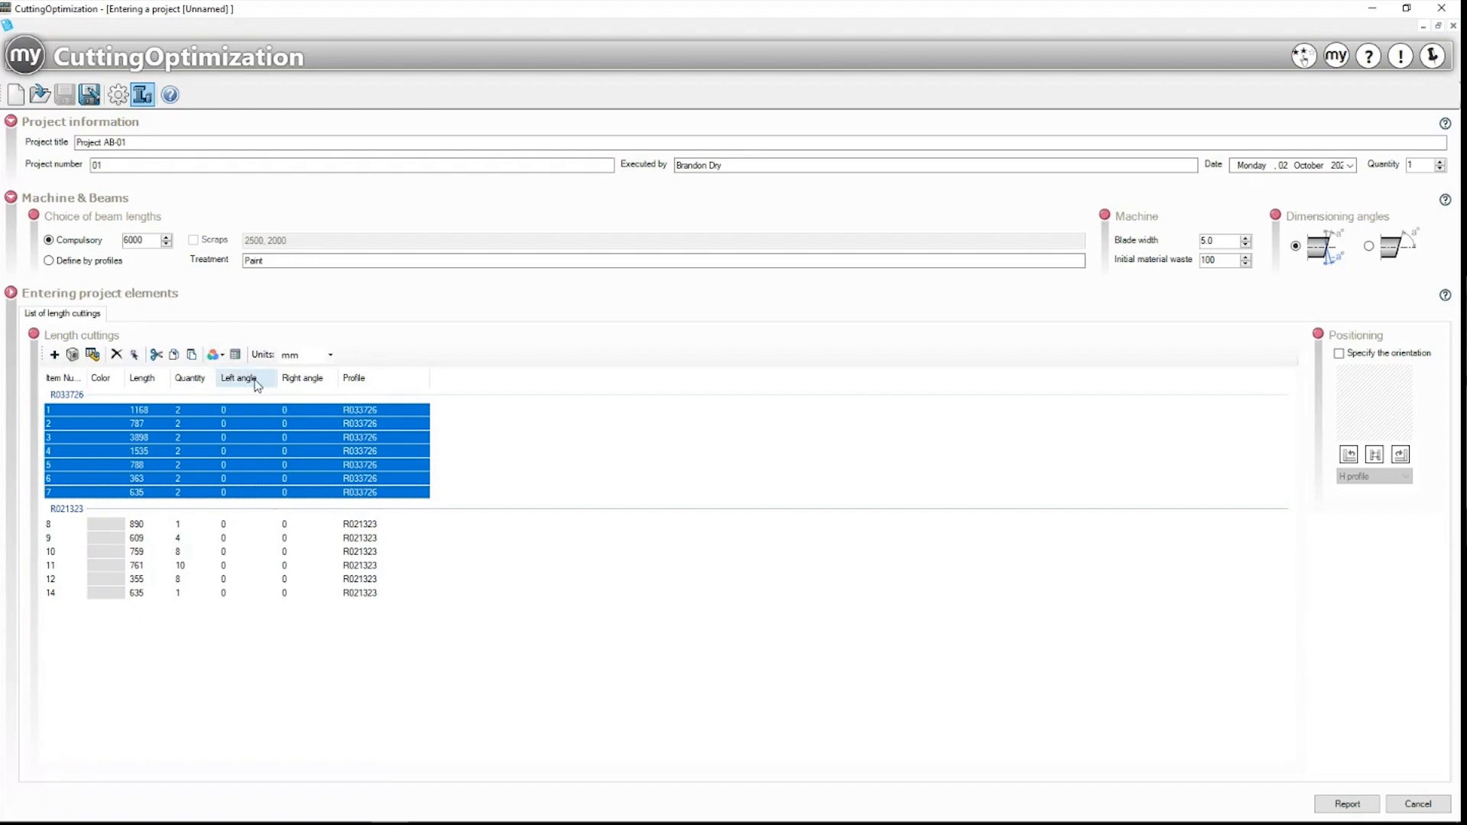
pyautogui.click(215, 355)
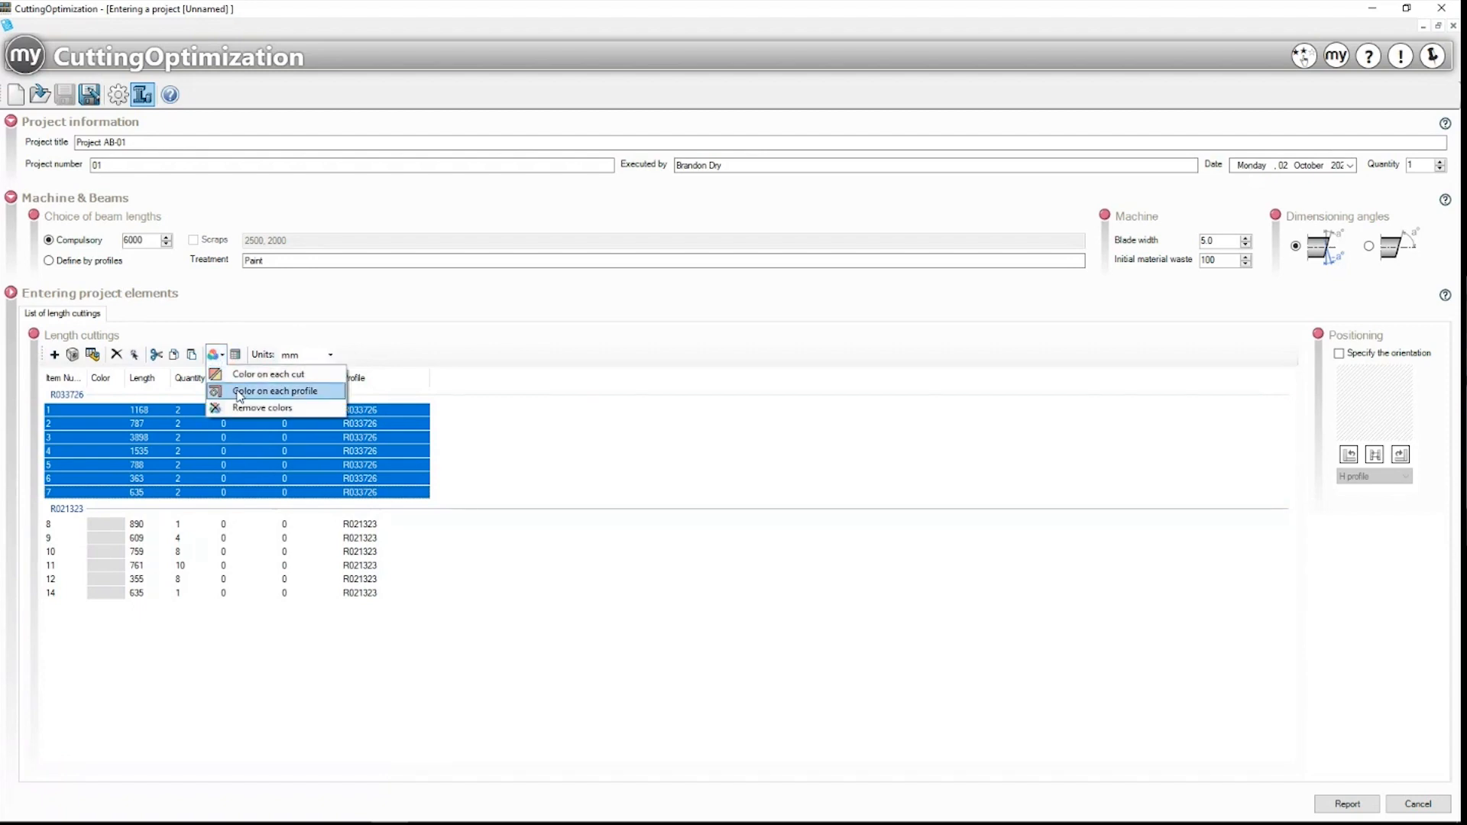
pyautogui.click(239, 393)
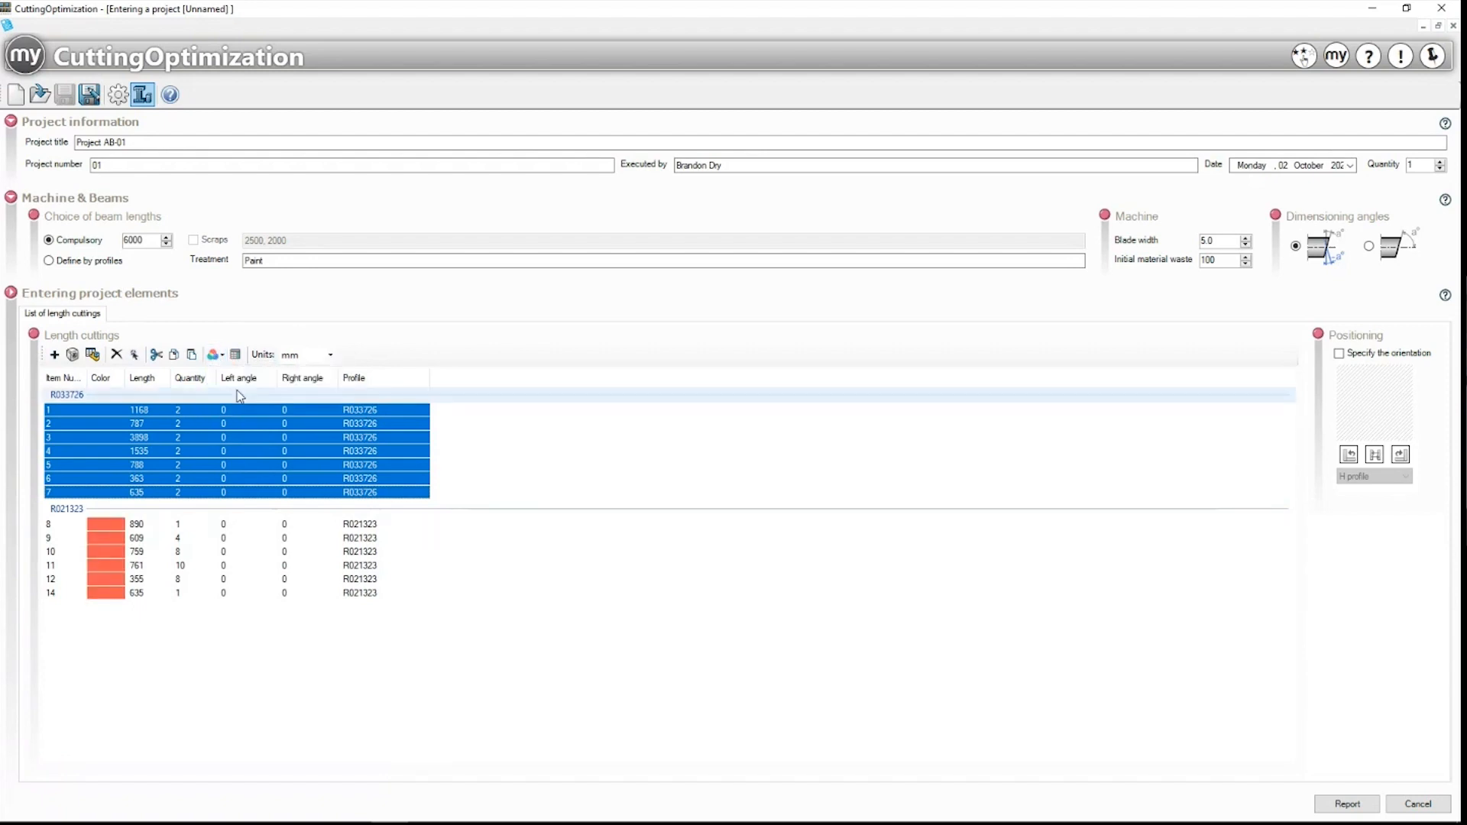
pyautogui.click(228, 649)
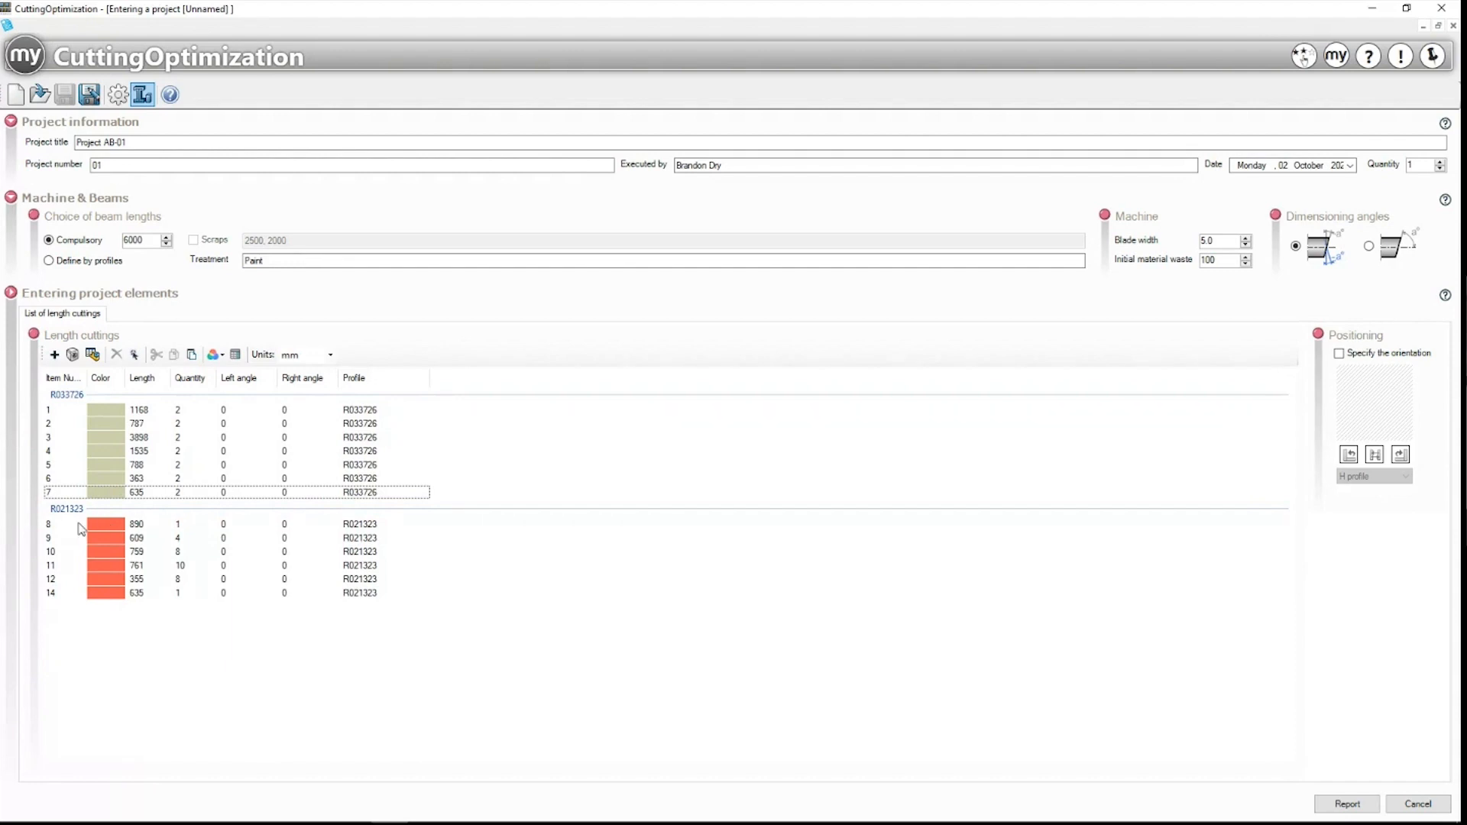
# Step: In the Columns manager, add a custom column, rename it, then hide it and confirm
pyautogui.click(236, 356)
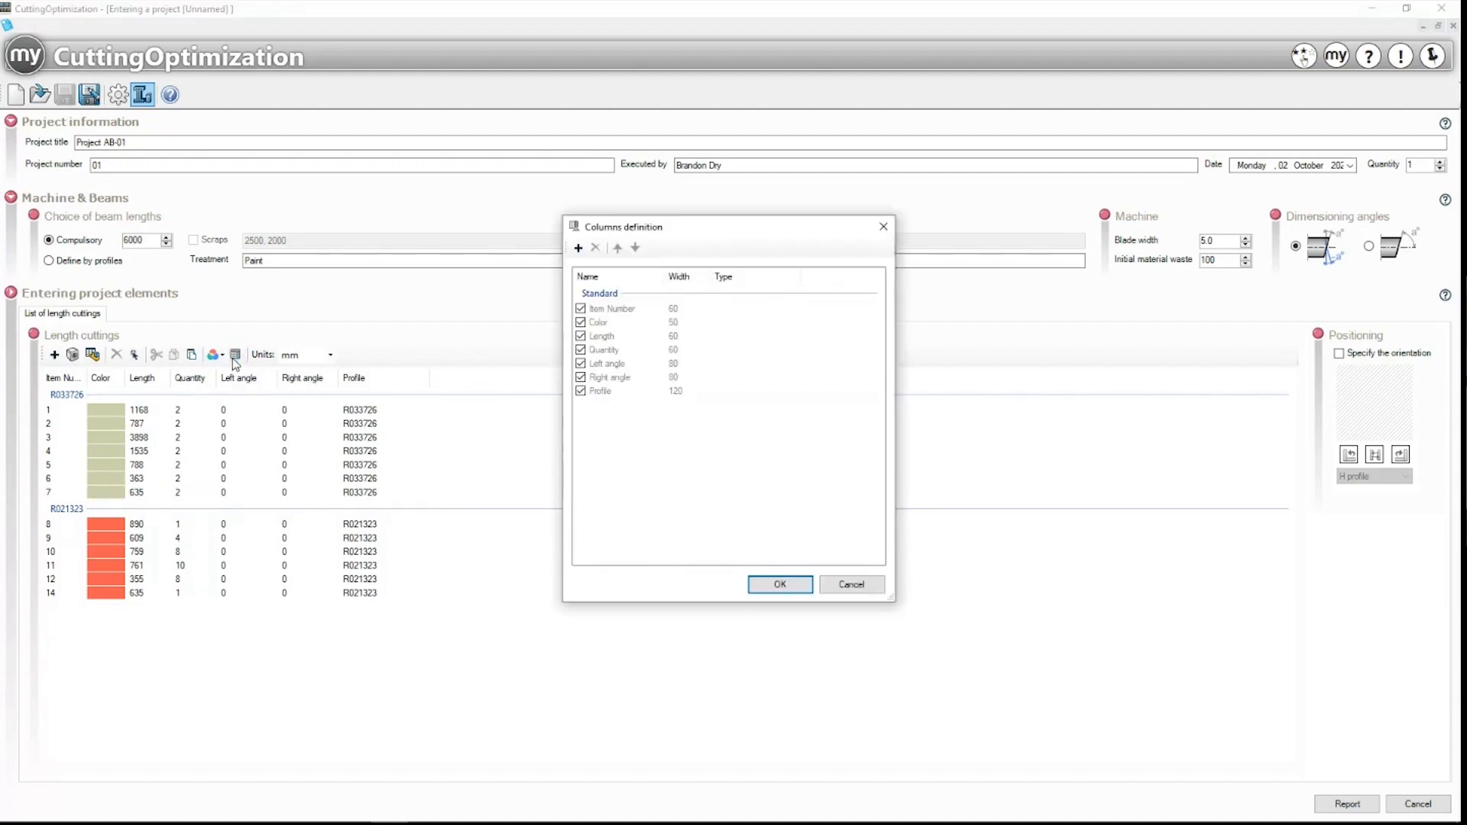
pyautogui.click(579, 249)
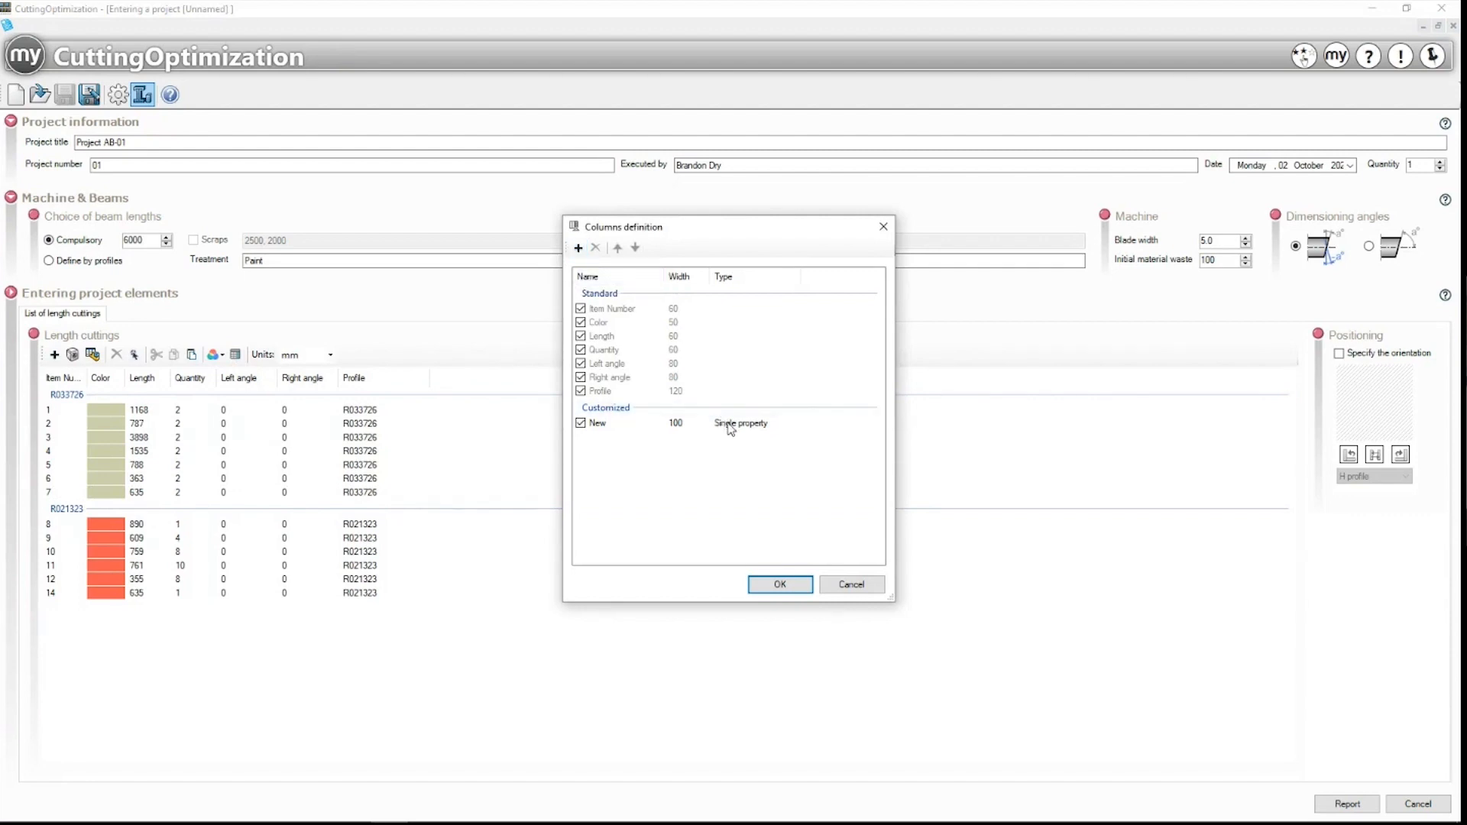
pyautogui.click(670, 424)
pyautogui.click(598, 425)
pyautogui.moveTo(622, 425); pyautogui.dragTo(592, 425)
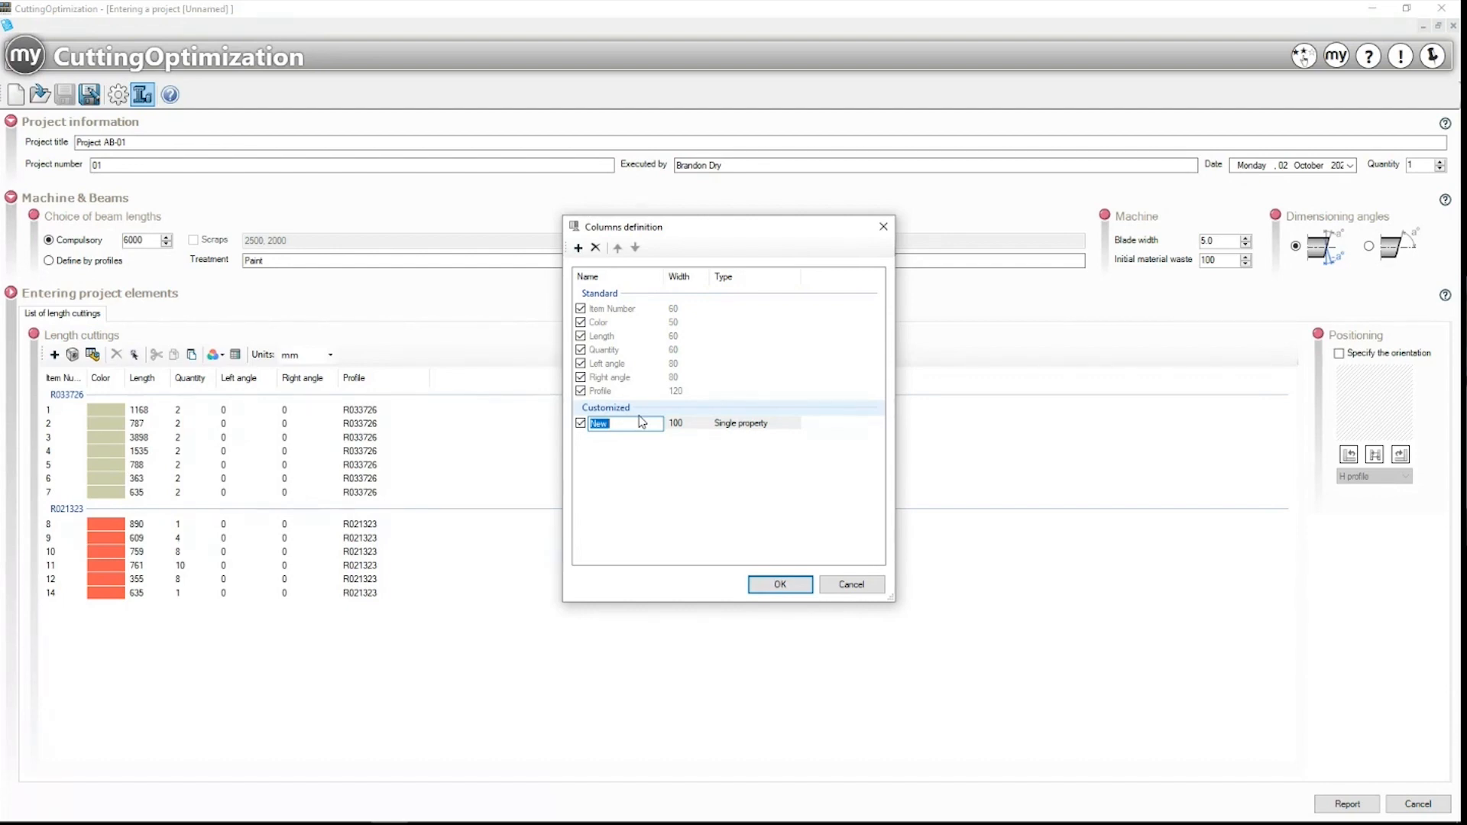
pyautogui.click(655, 455)
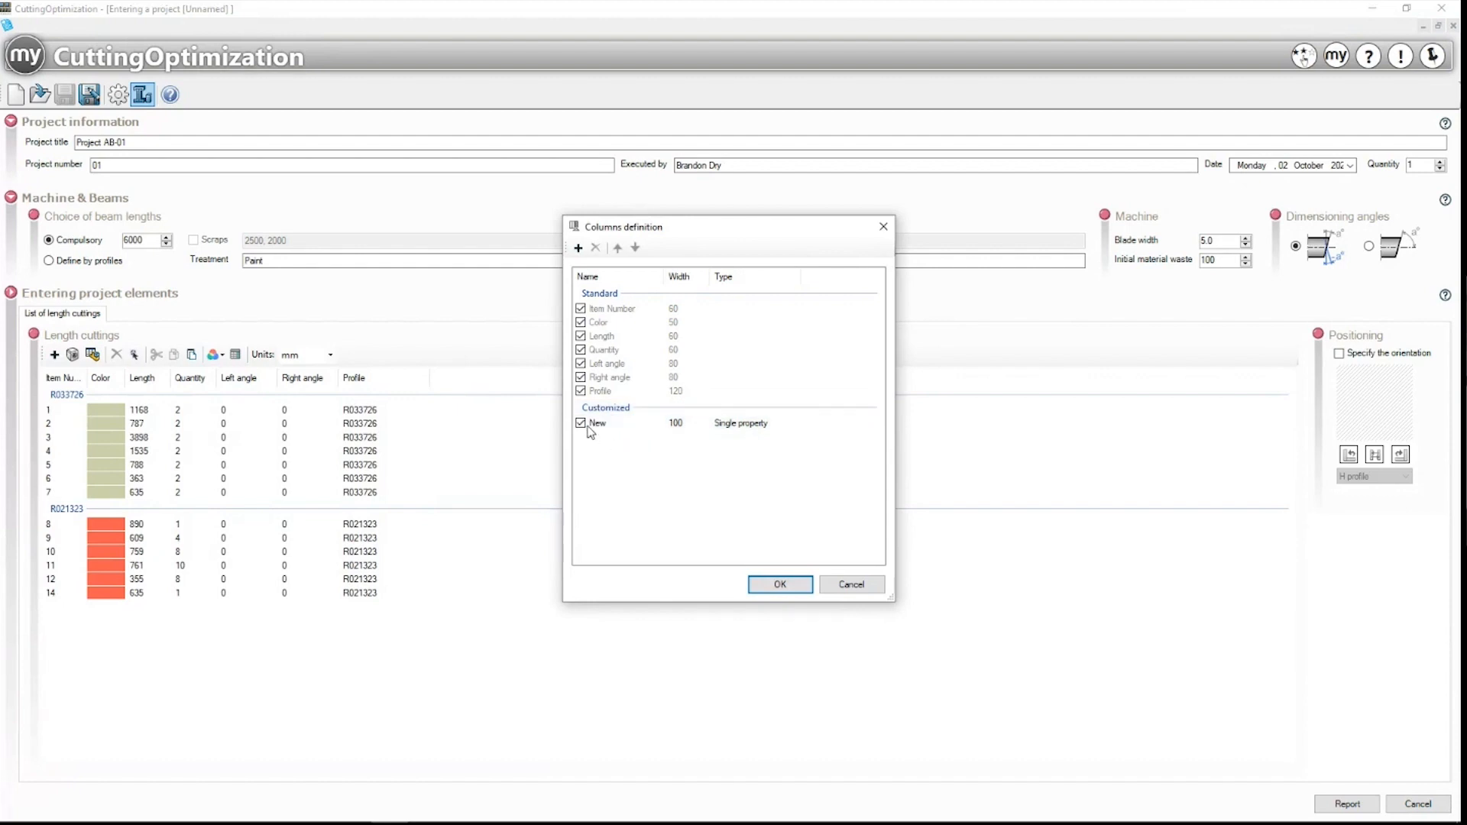
pyautogui.click(582, 424)
pyautogui.click(780, 585)
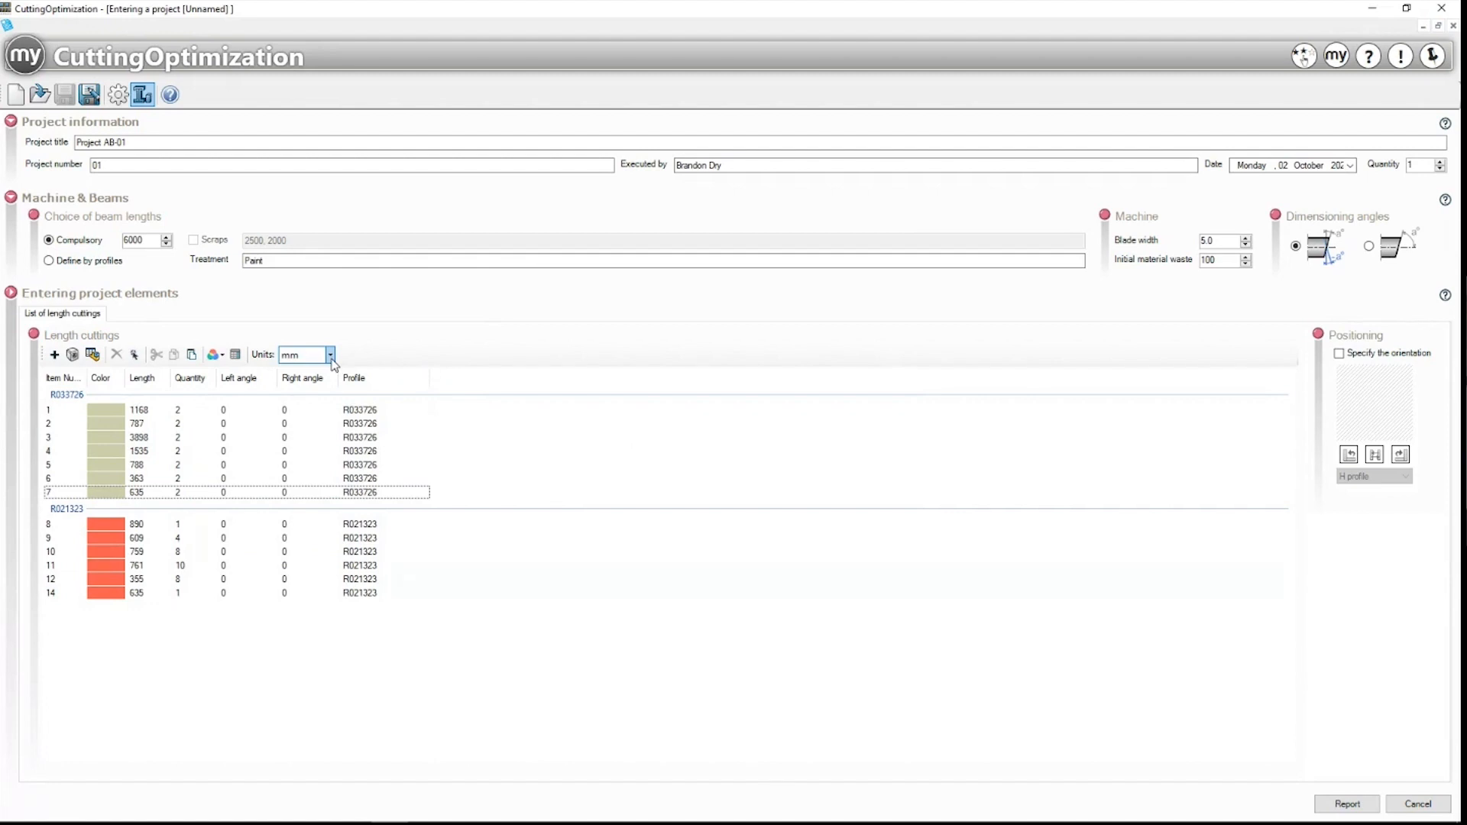
# Step: Give rows 1–7 (R033726) a specified orientation with a Round profile
pyautogui.click(120, 412)
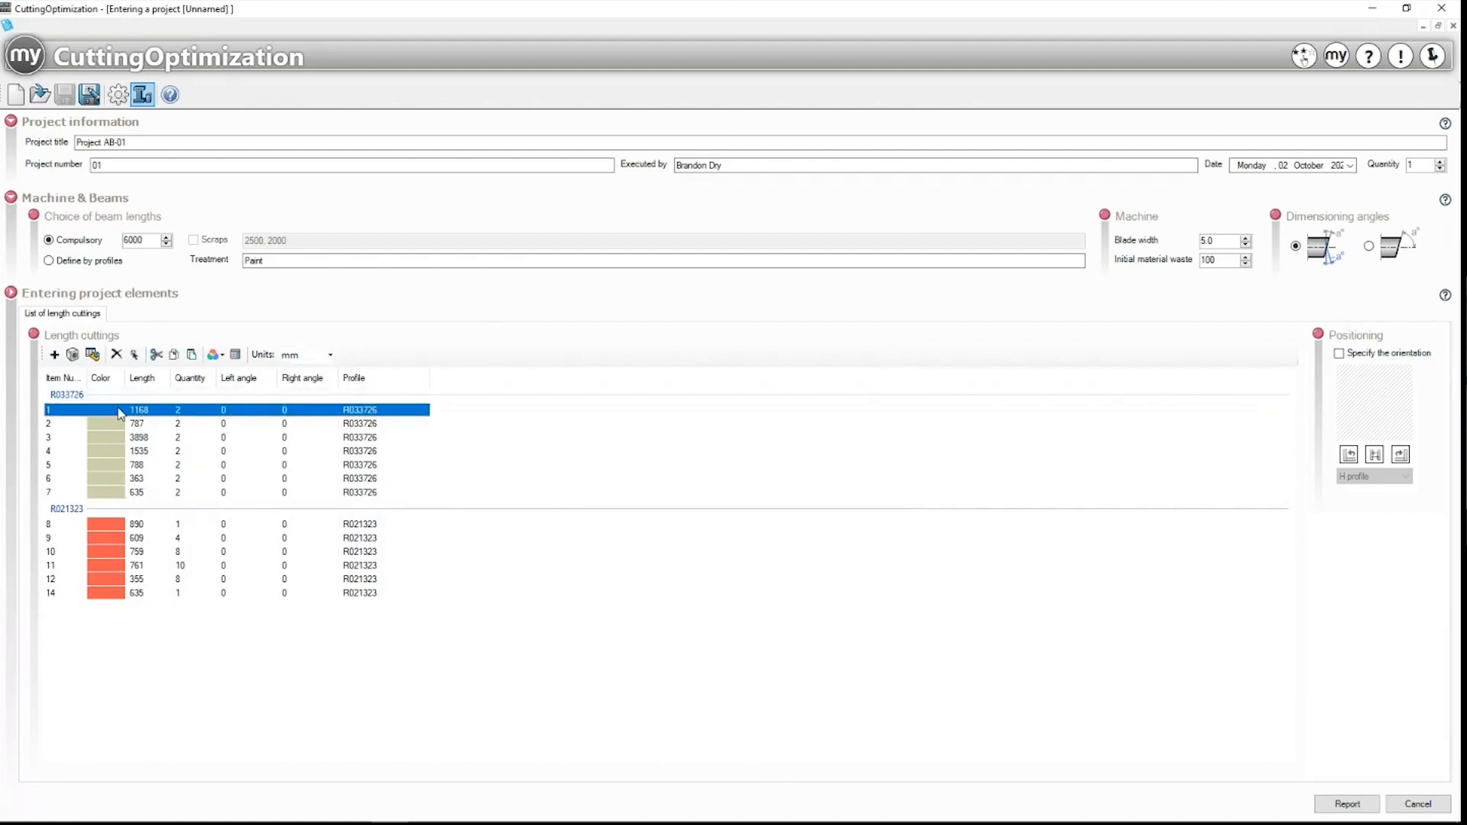
pyautogui.keyDown('shift'); pyautogui.click(121, 493); pyautogui.keyUp('shift')
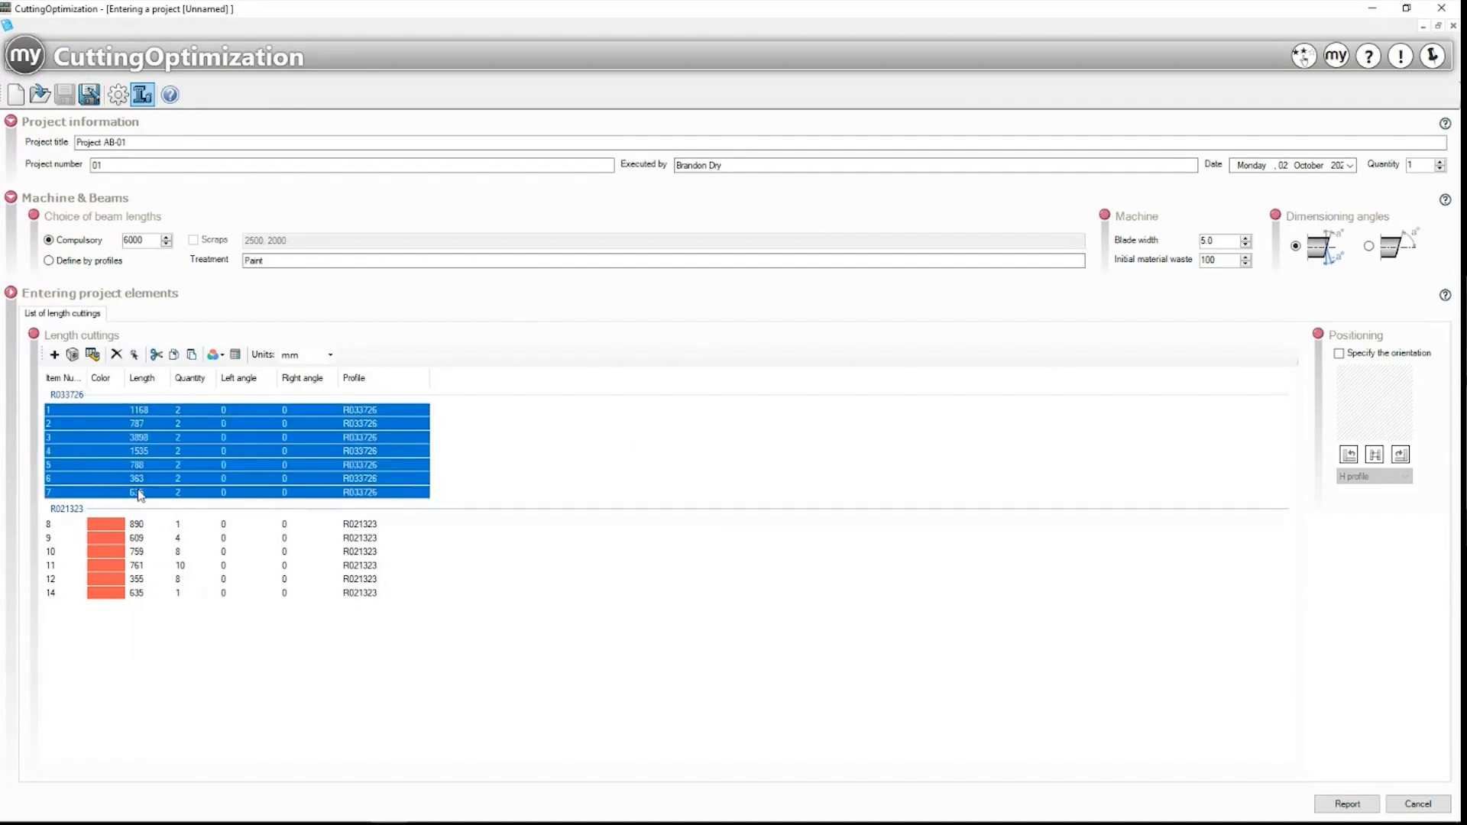
pyautogui.click(1363, 354)
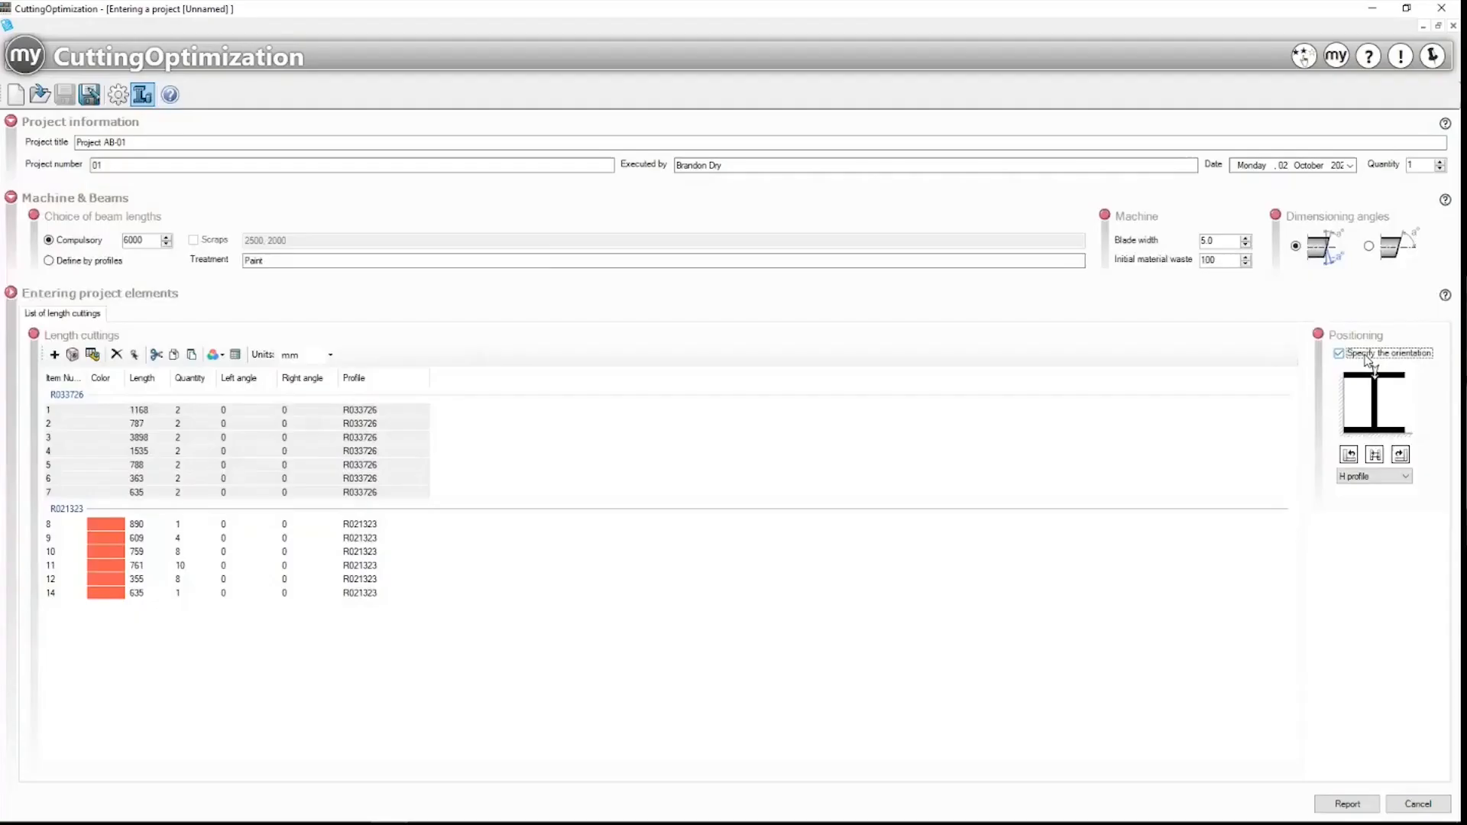
pyautogui.click(1365, 357)
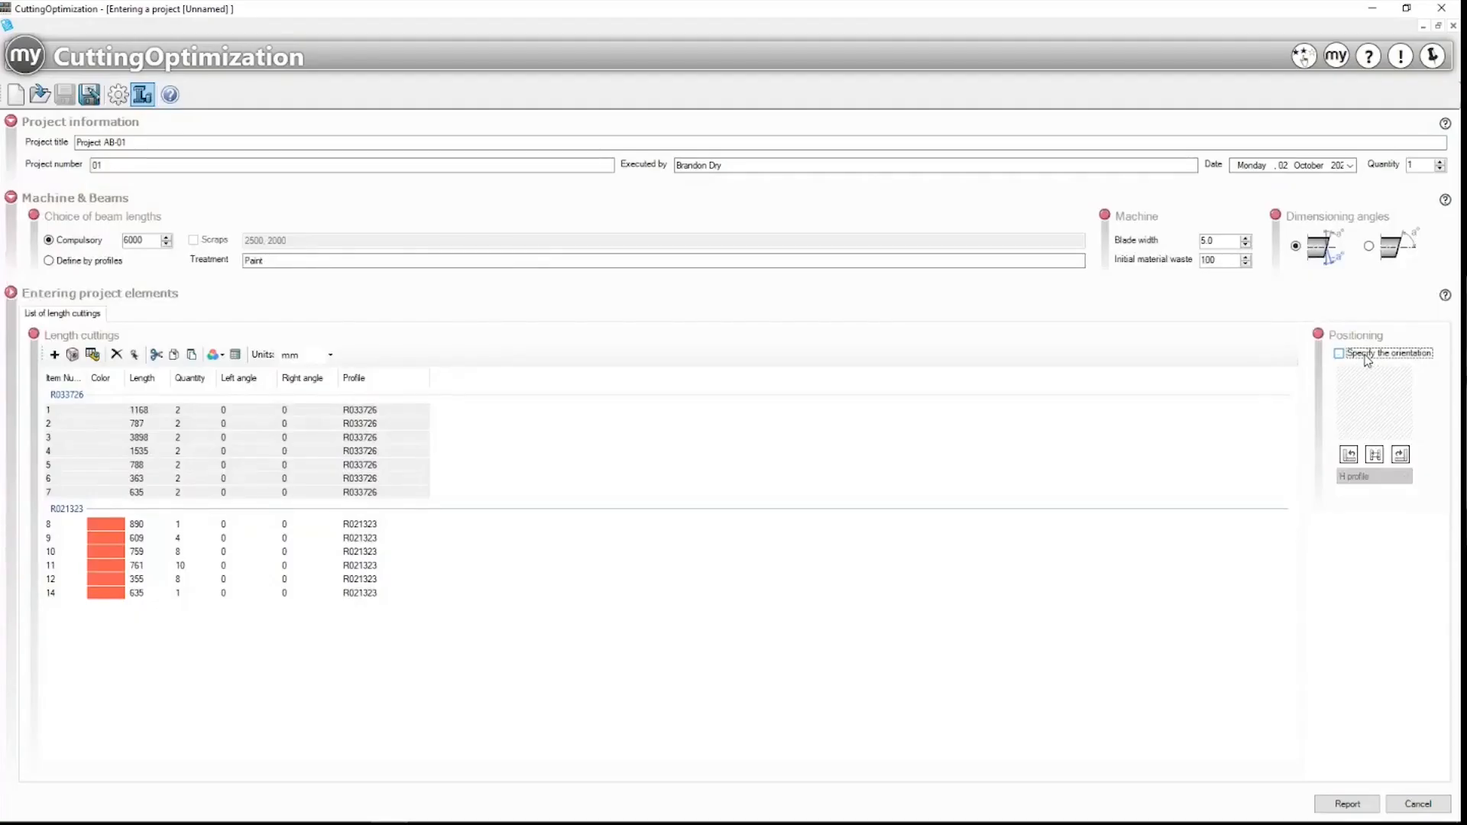
pyautogui.click(1366, 357)
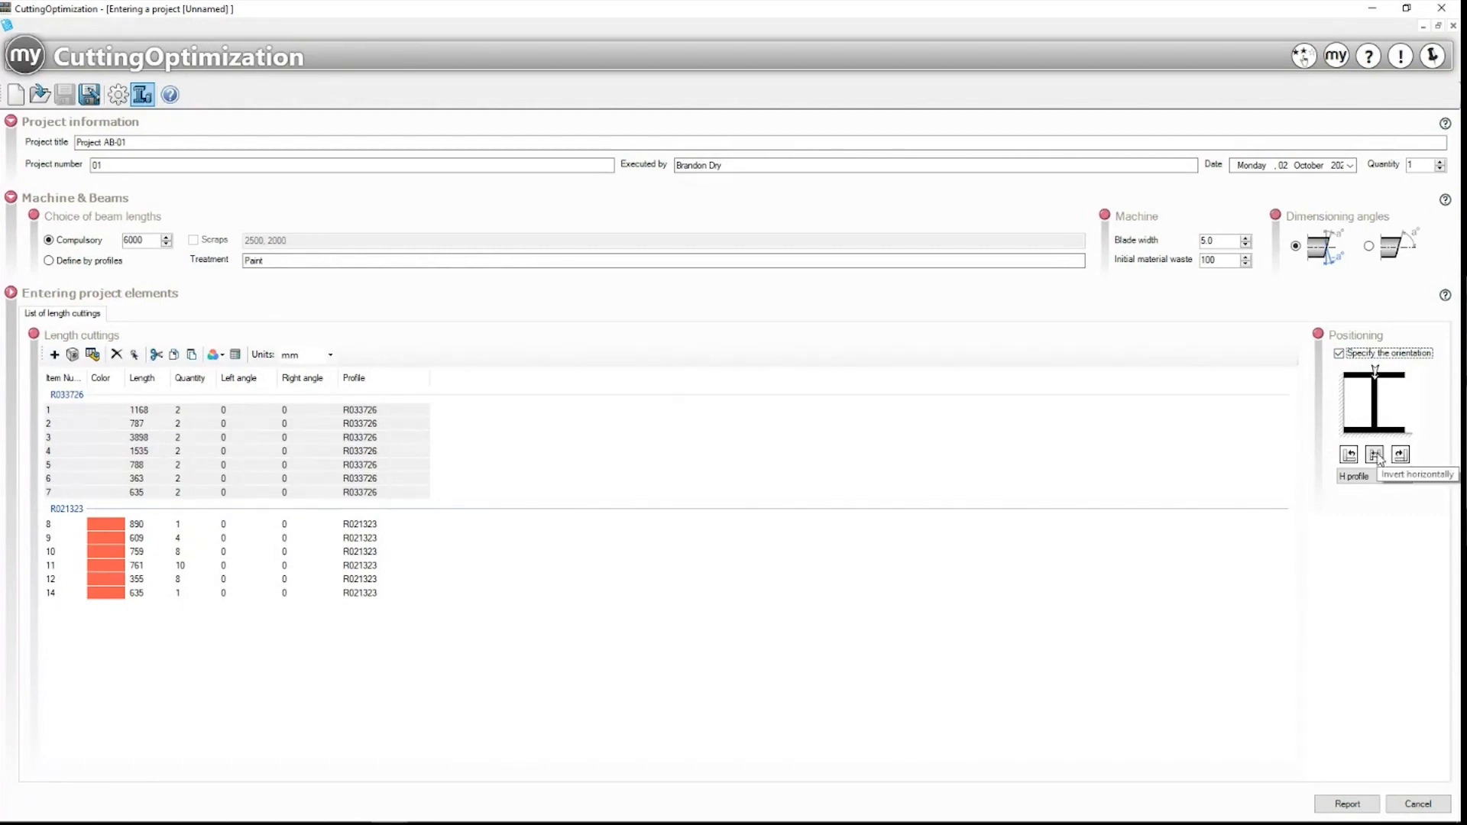
pyautogui.click(1380, 476)
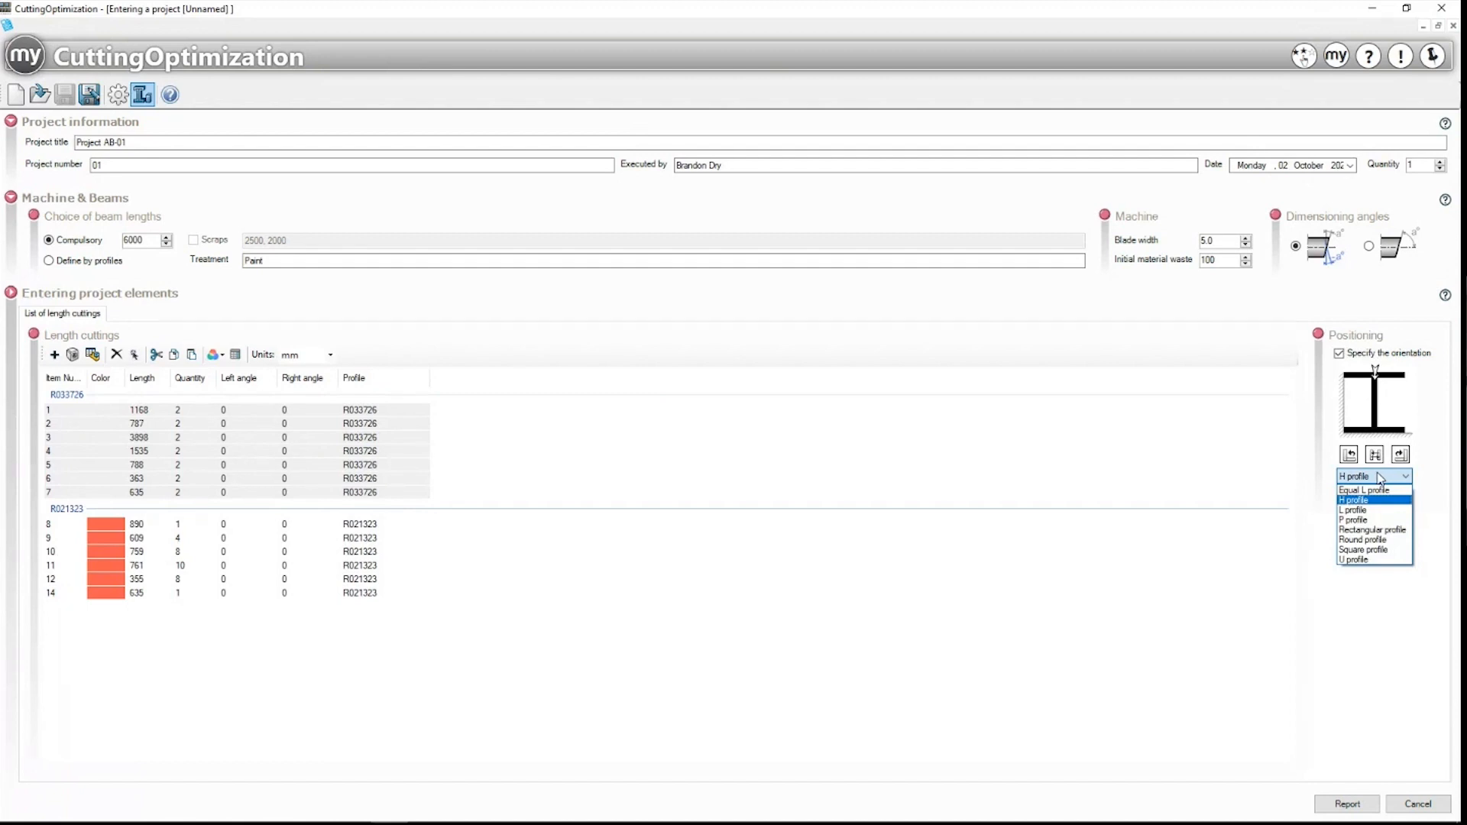
pyautogui.click(1364, 539)
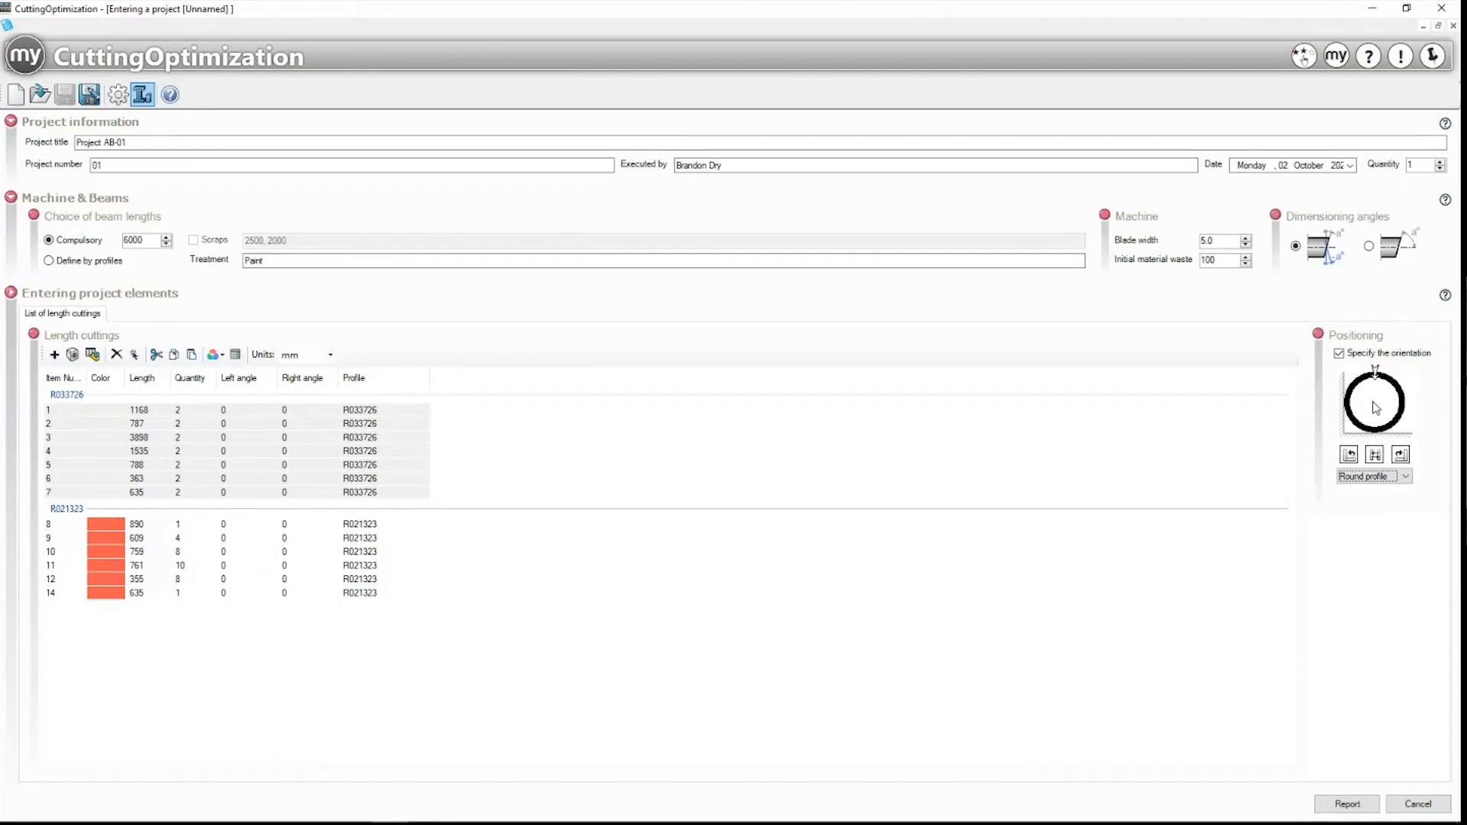
# Step: Give rows 8–14 (R021323) the same Round profile orientation
pyautogui.click(166, 527)
pyautogui.keyDown('shift'); pyautogui.click(127, 594); pyautogui.keyUp('shift')
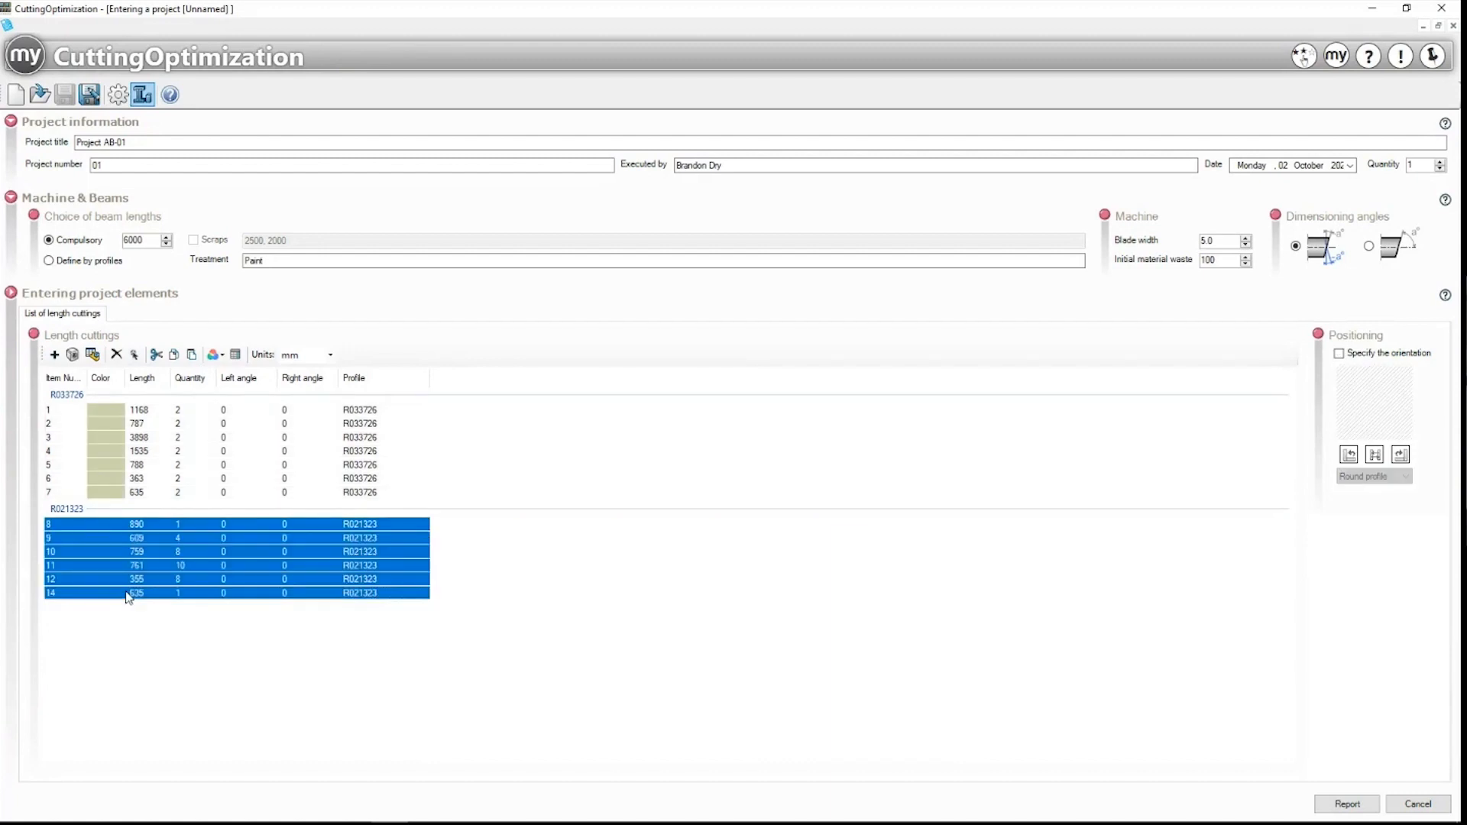
pyautogui.click(1393, 355)
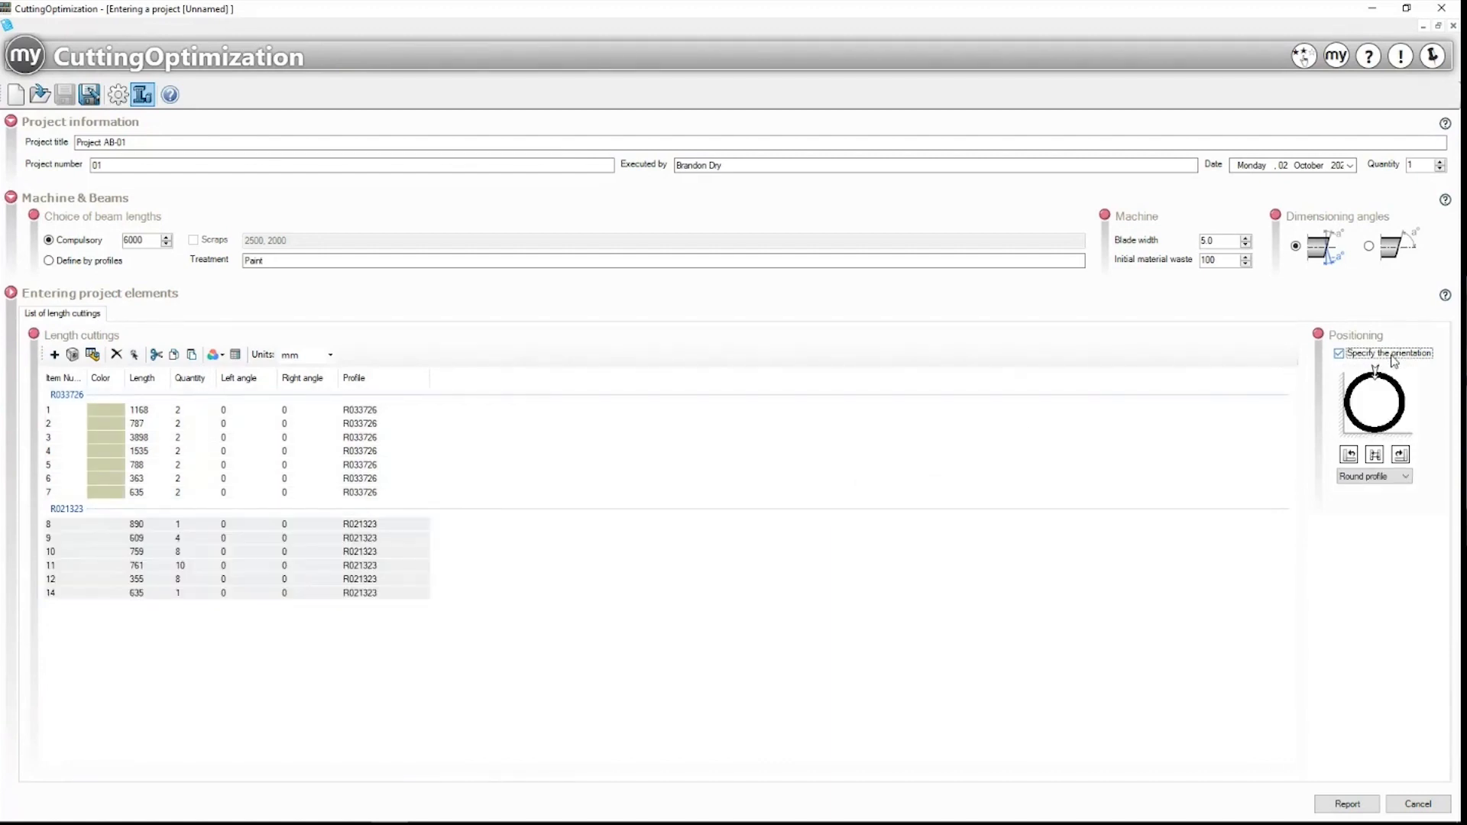
pyautogui.click(1390, 476)
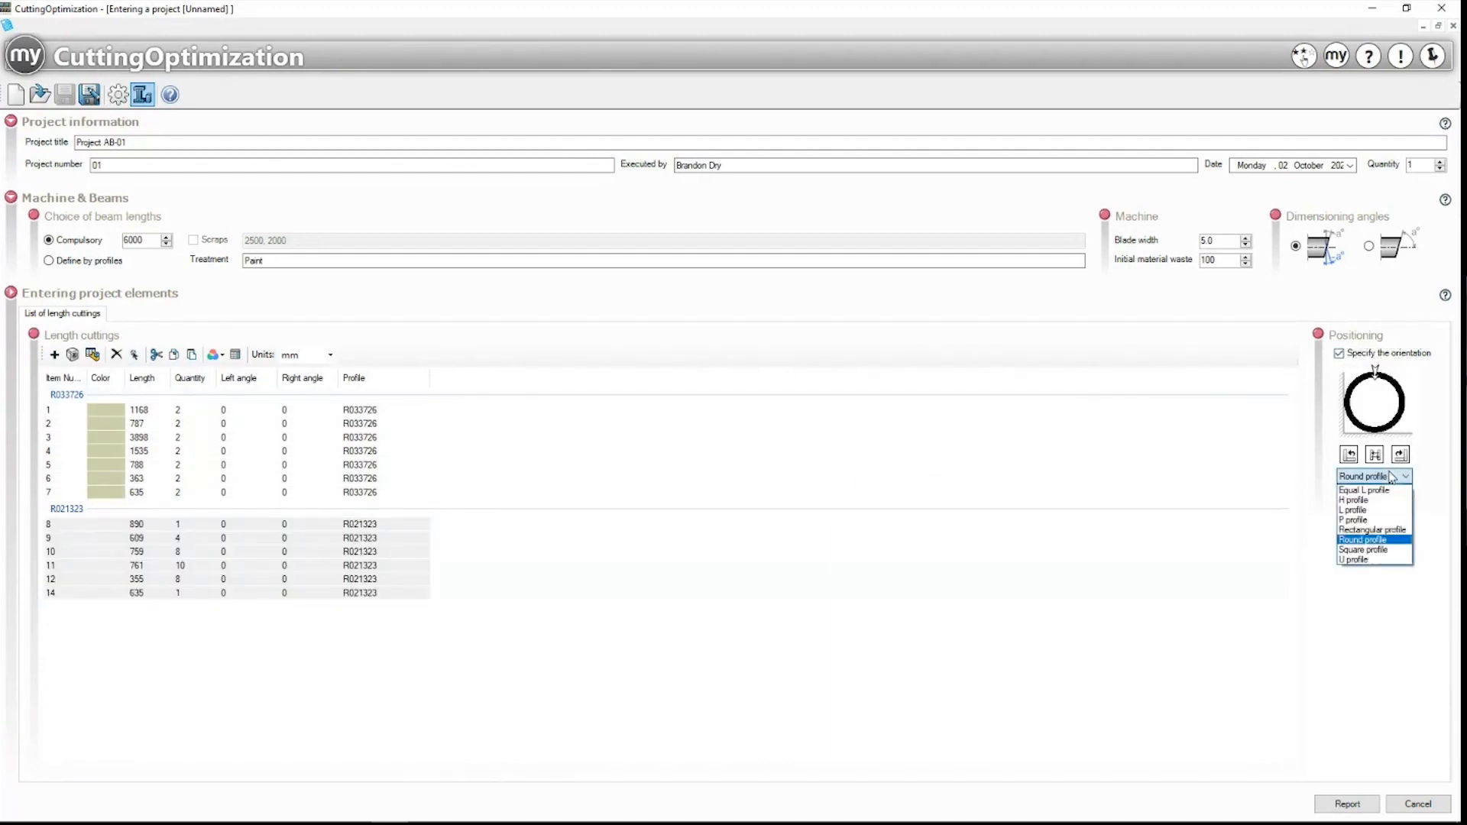
pyautogui.click(1366, 541)
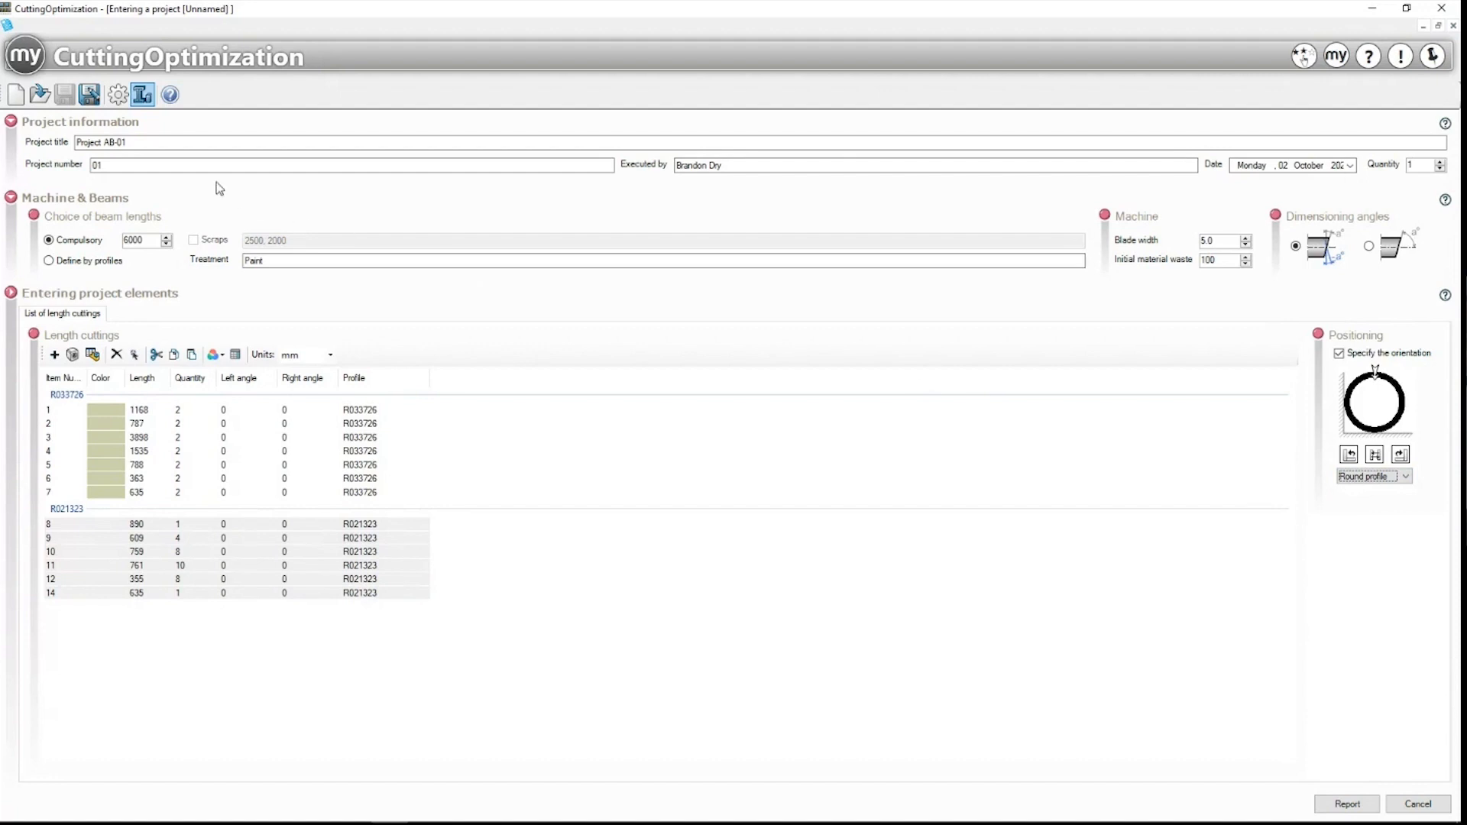
pyautogui.click(117, 94)
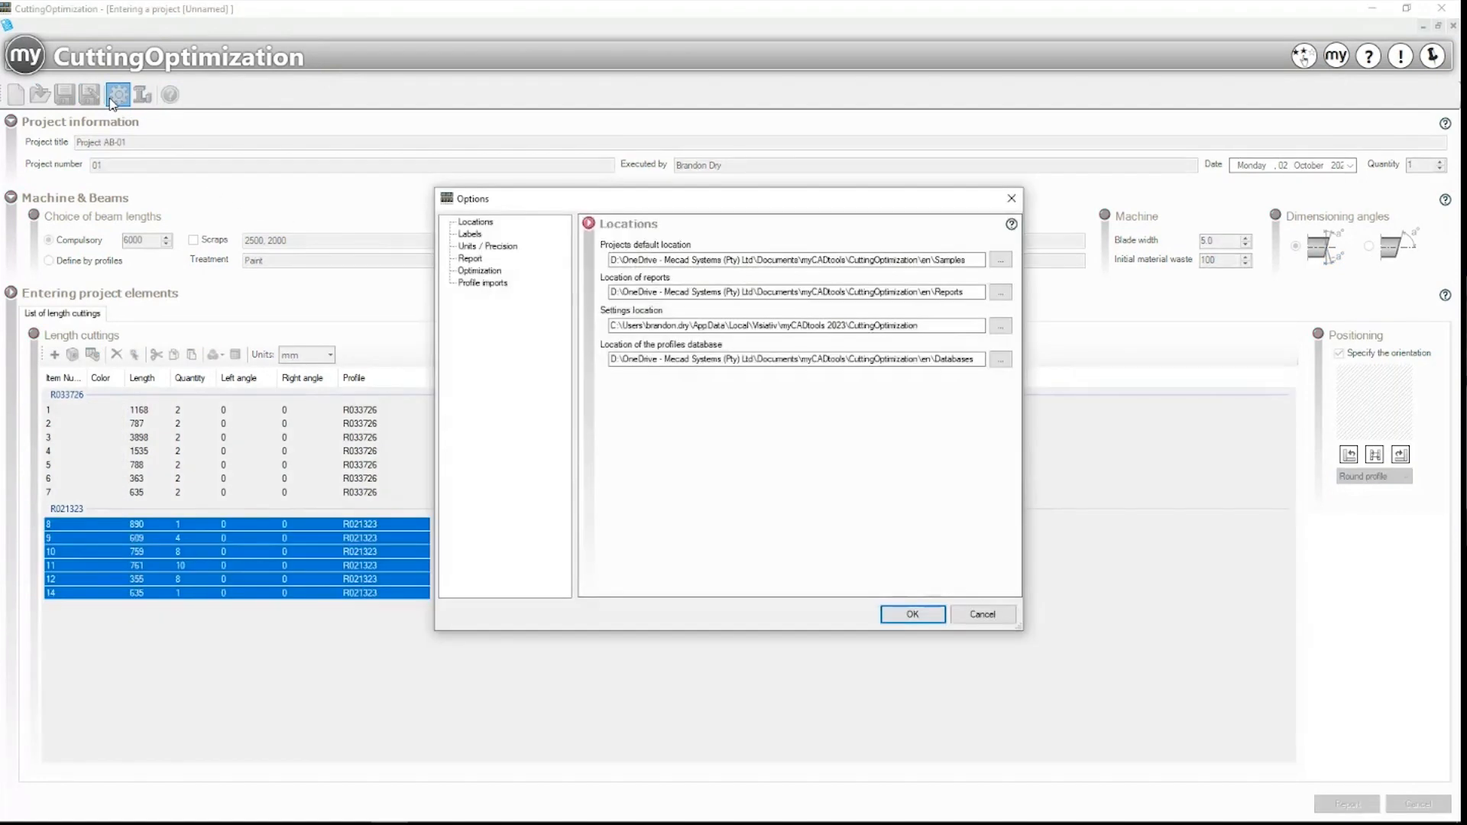
# Step: Check the projects, settings and profiles-database paths, units and report options, then generate the PDF report
pyautogui.click(467, 224)
pyautogui.click(647, 258)
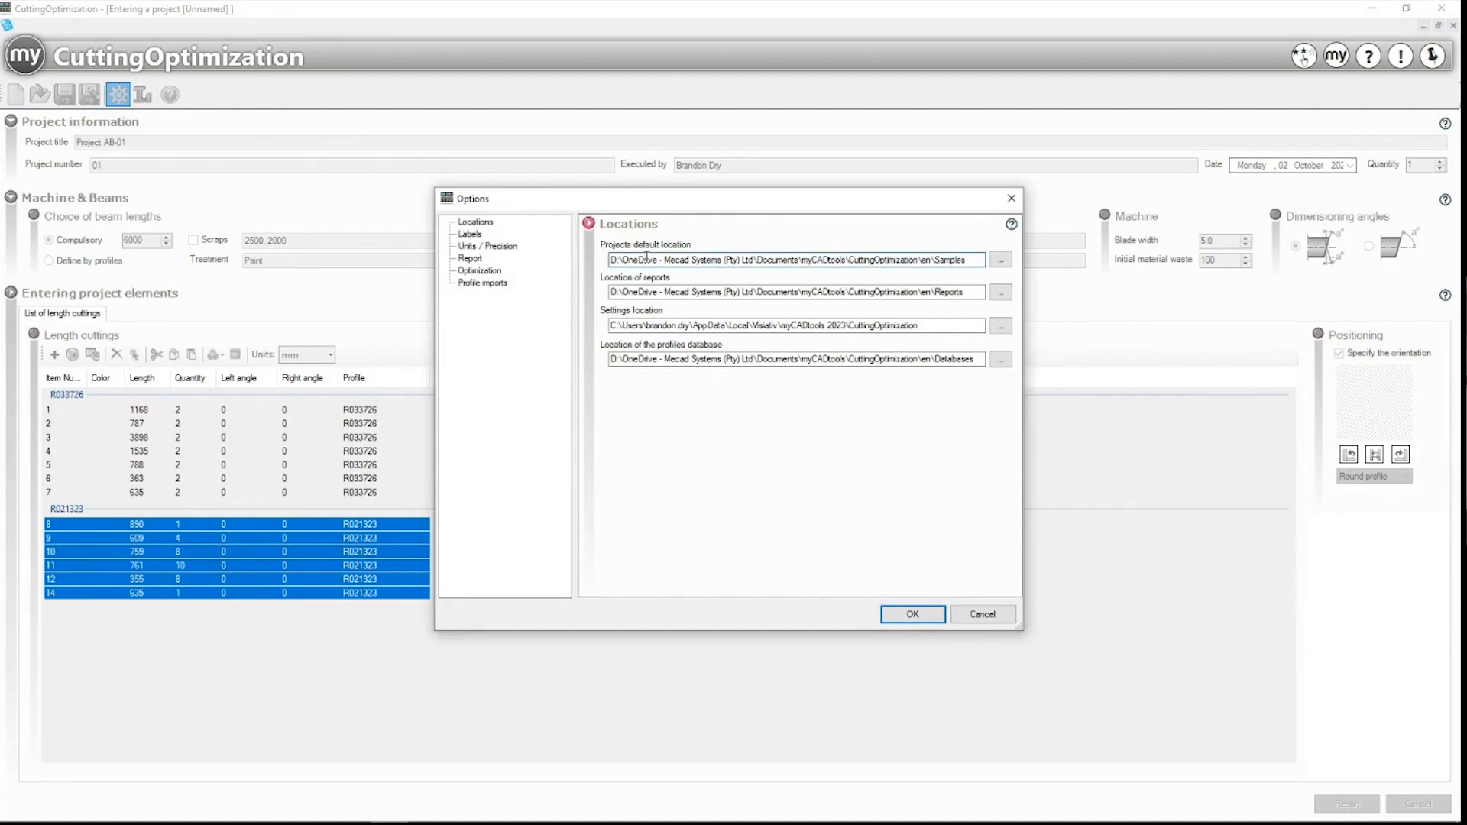
pyautogui.click(655, 326)
pyautogui.click(660, 357)
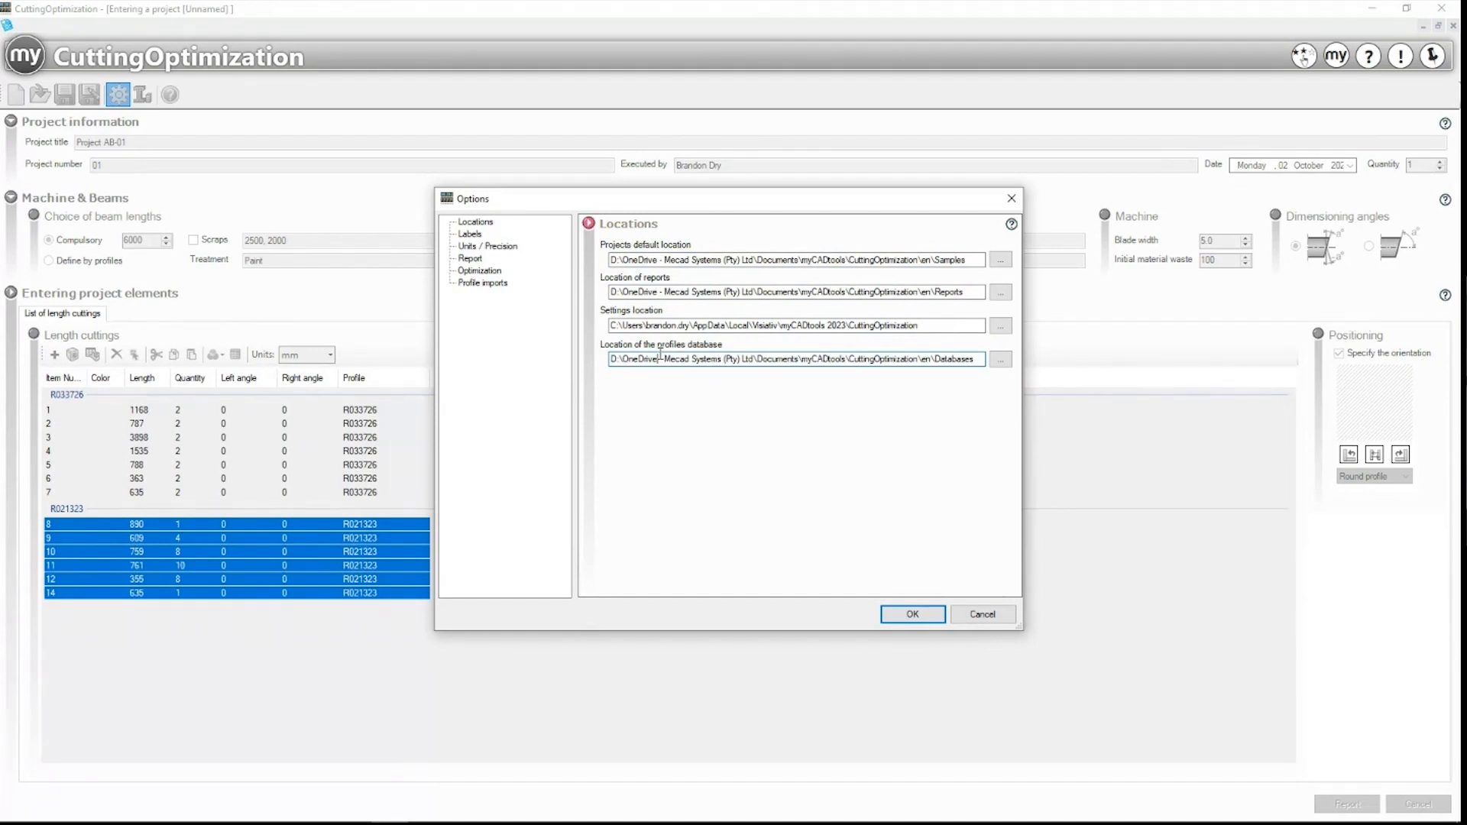
pyautogui.click(488, 248)
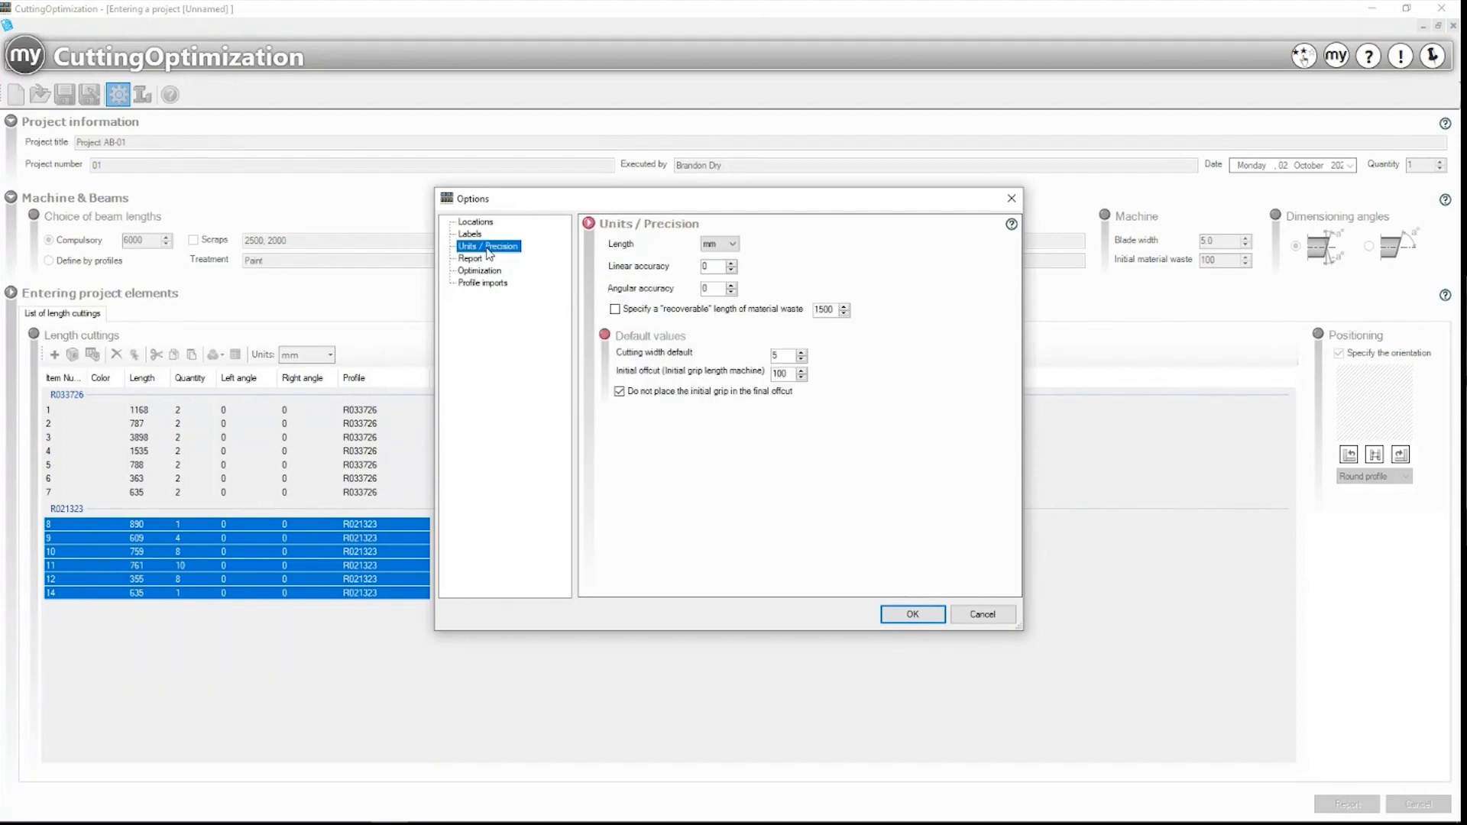
pyautogui.click(476, 259)
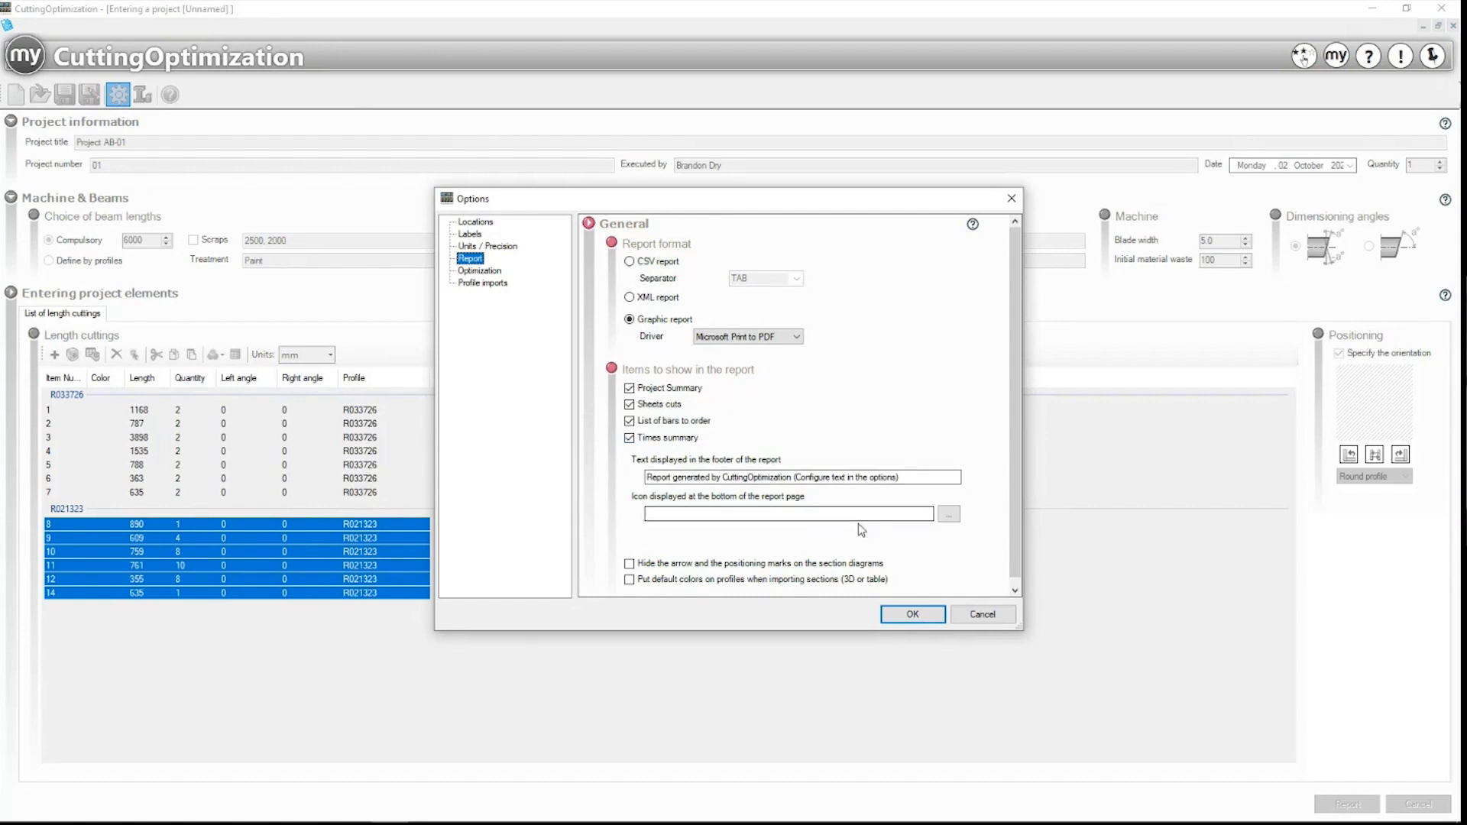
pyautogui.click(1011, 198)
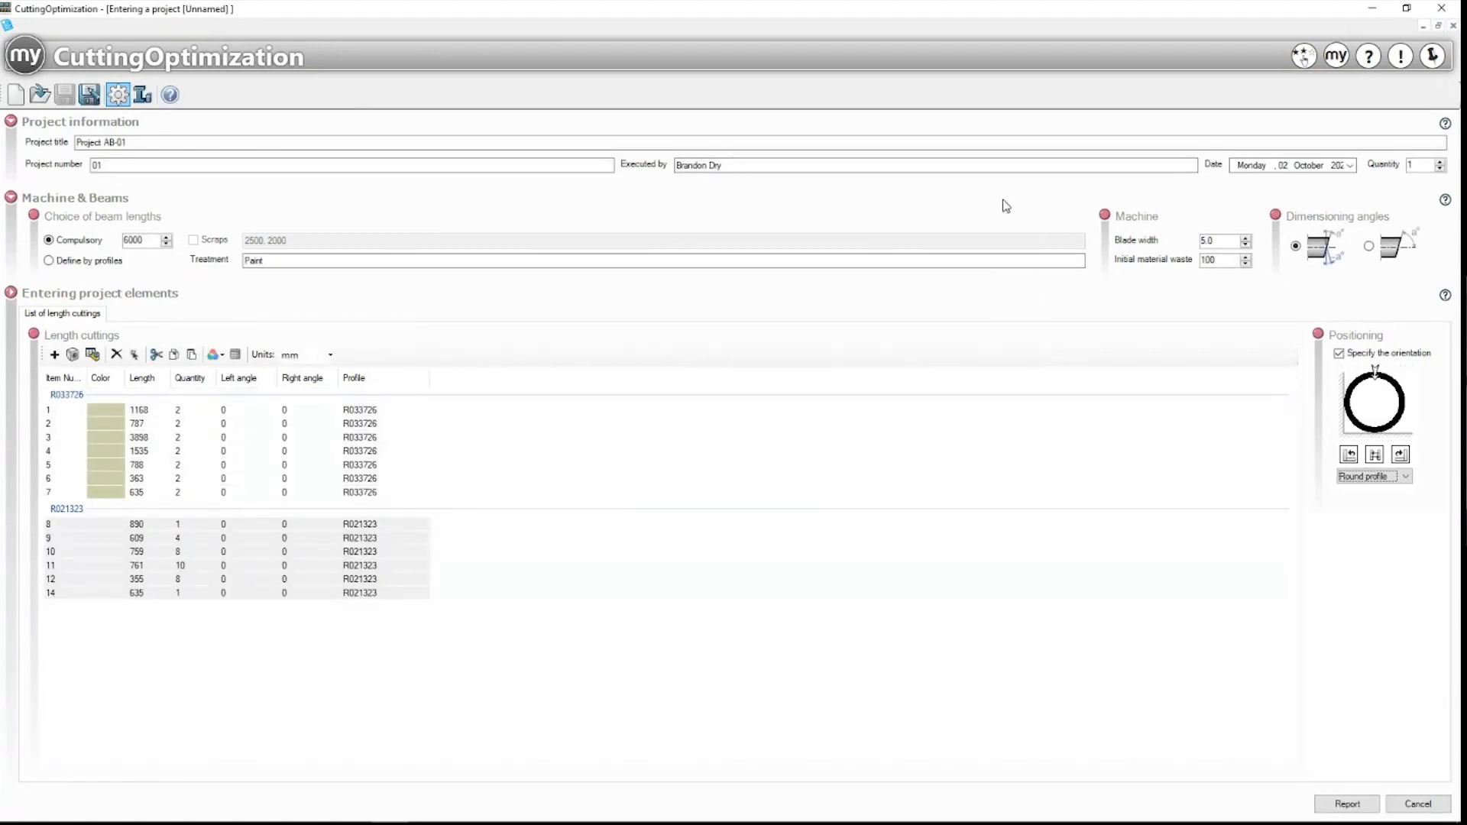
pyautogui.click(1337, 804)
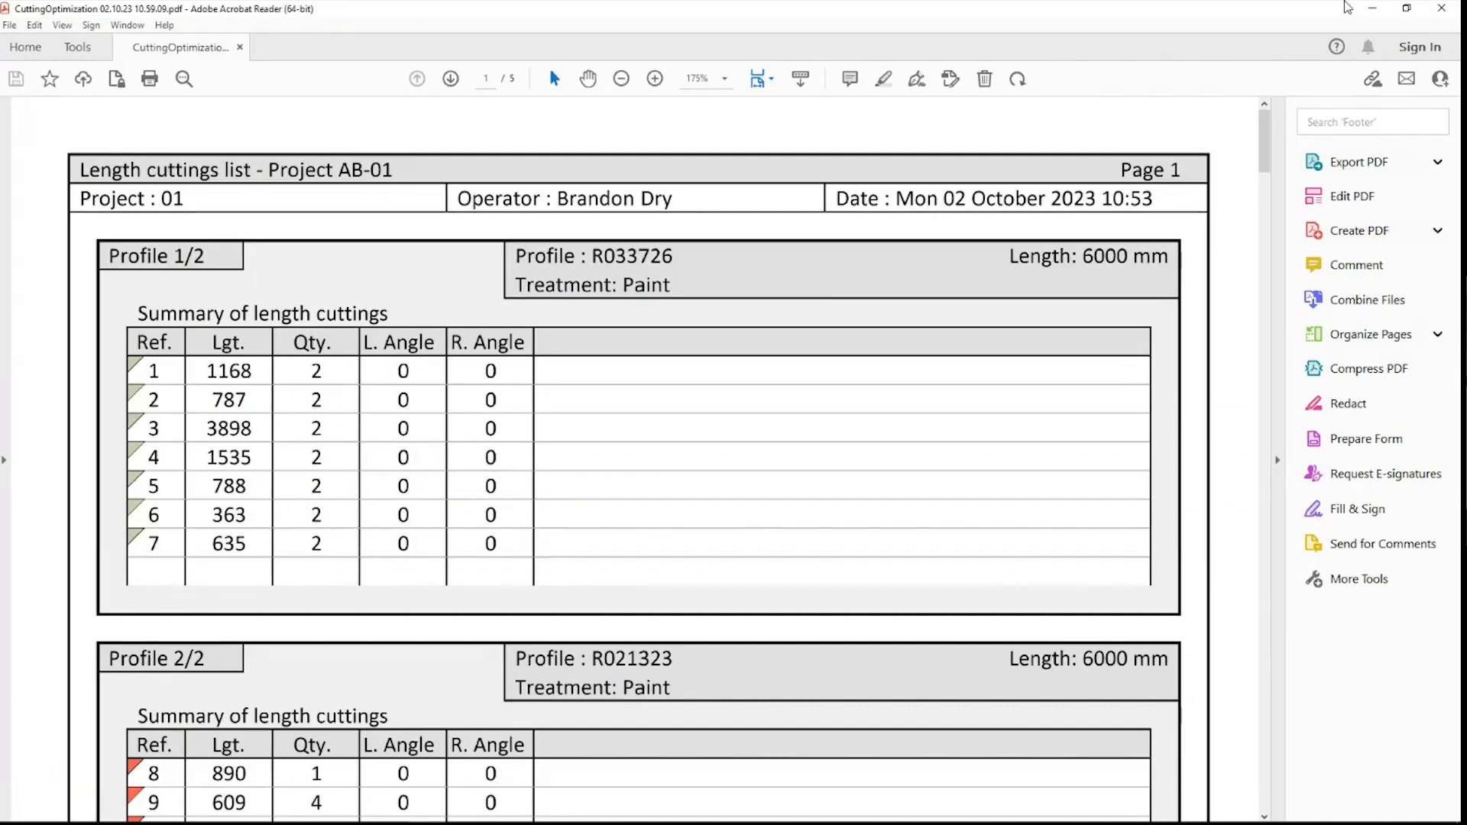
# Step: Scroll the PDF report through all five pages to the time sheet totalling 0:25:15
pyautogui.click(1372, 8)
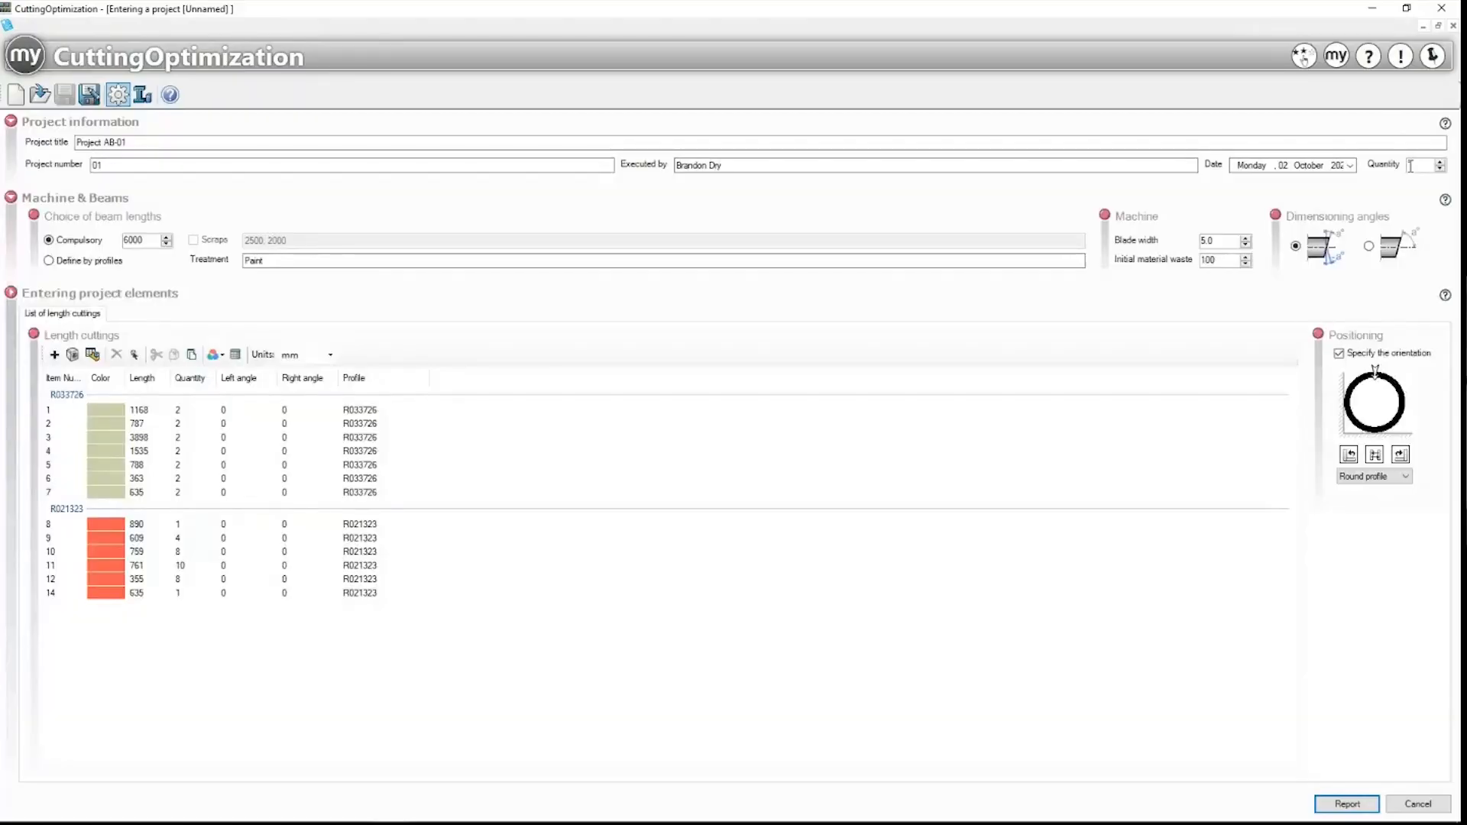
pyautogui.moveTo(493, 808)
pyautogui.click(426, 808)
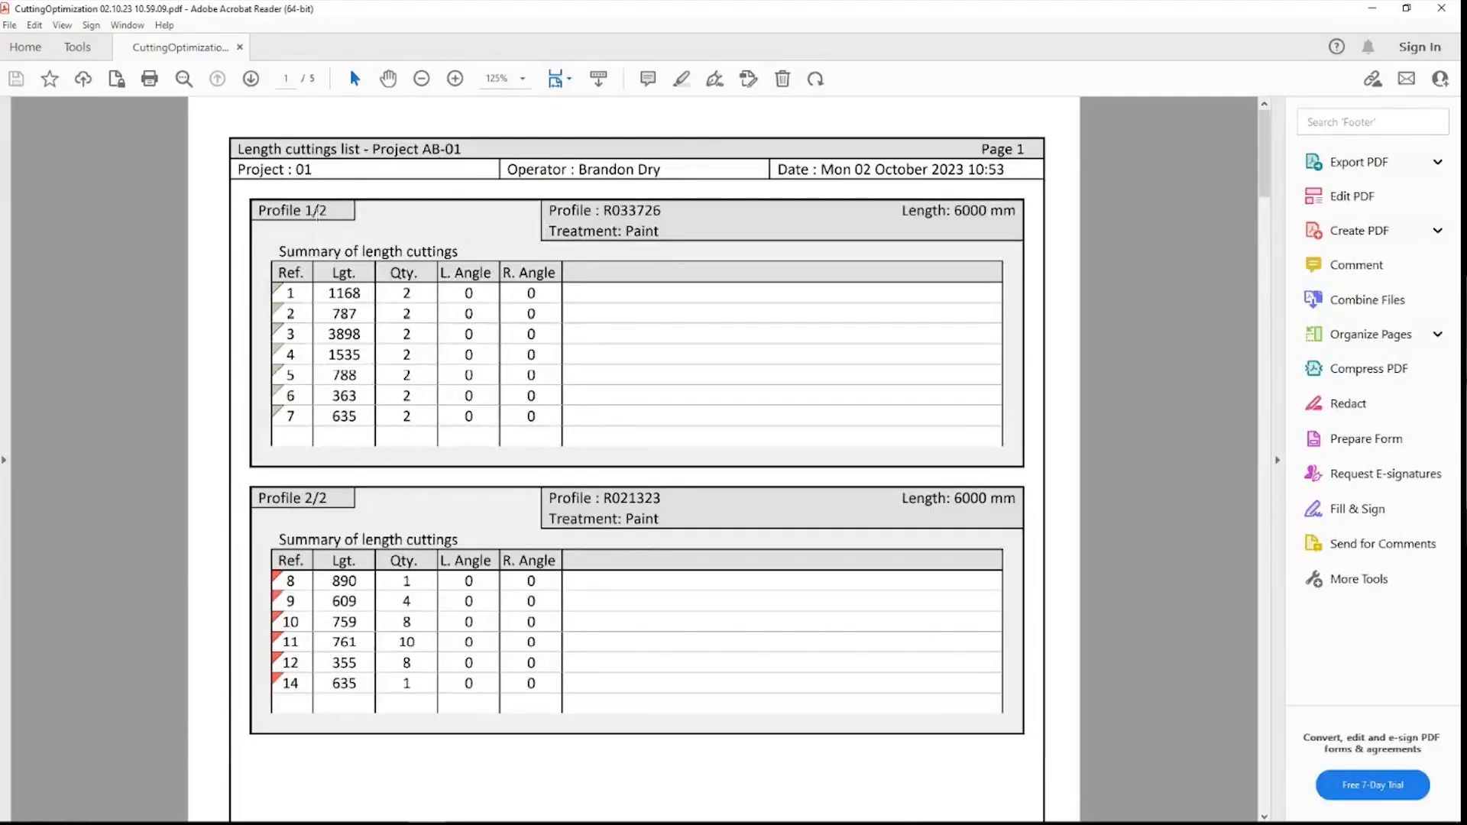
pyautogui.scroll(-4, 335, 273)
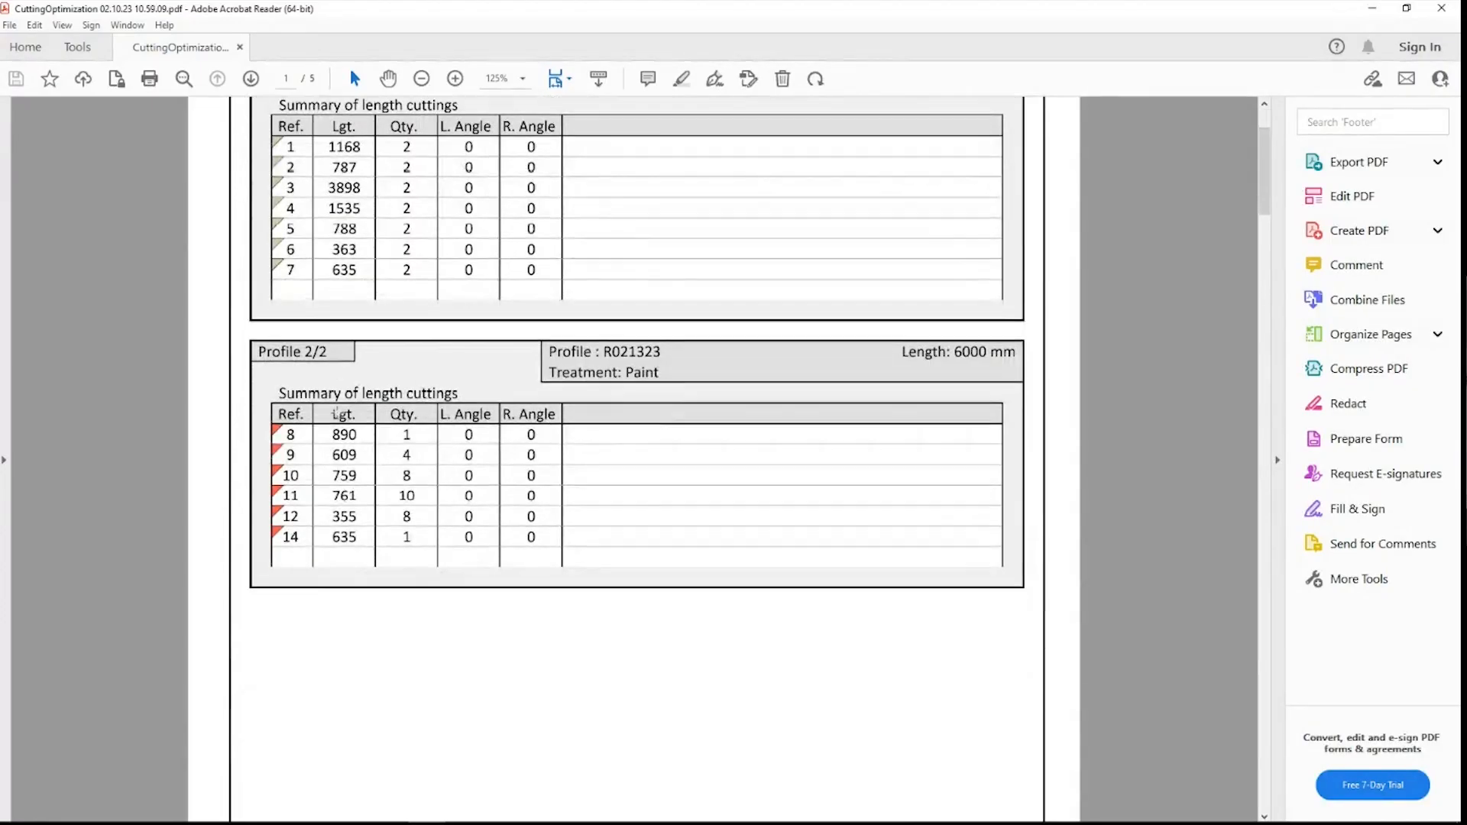
pyautogui.scroll(-12, 322, 358)
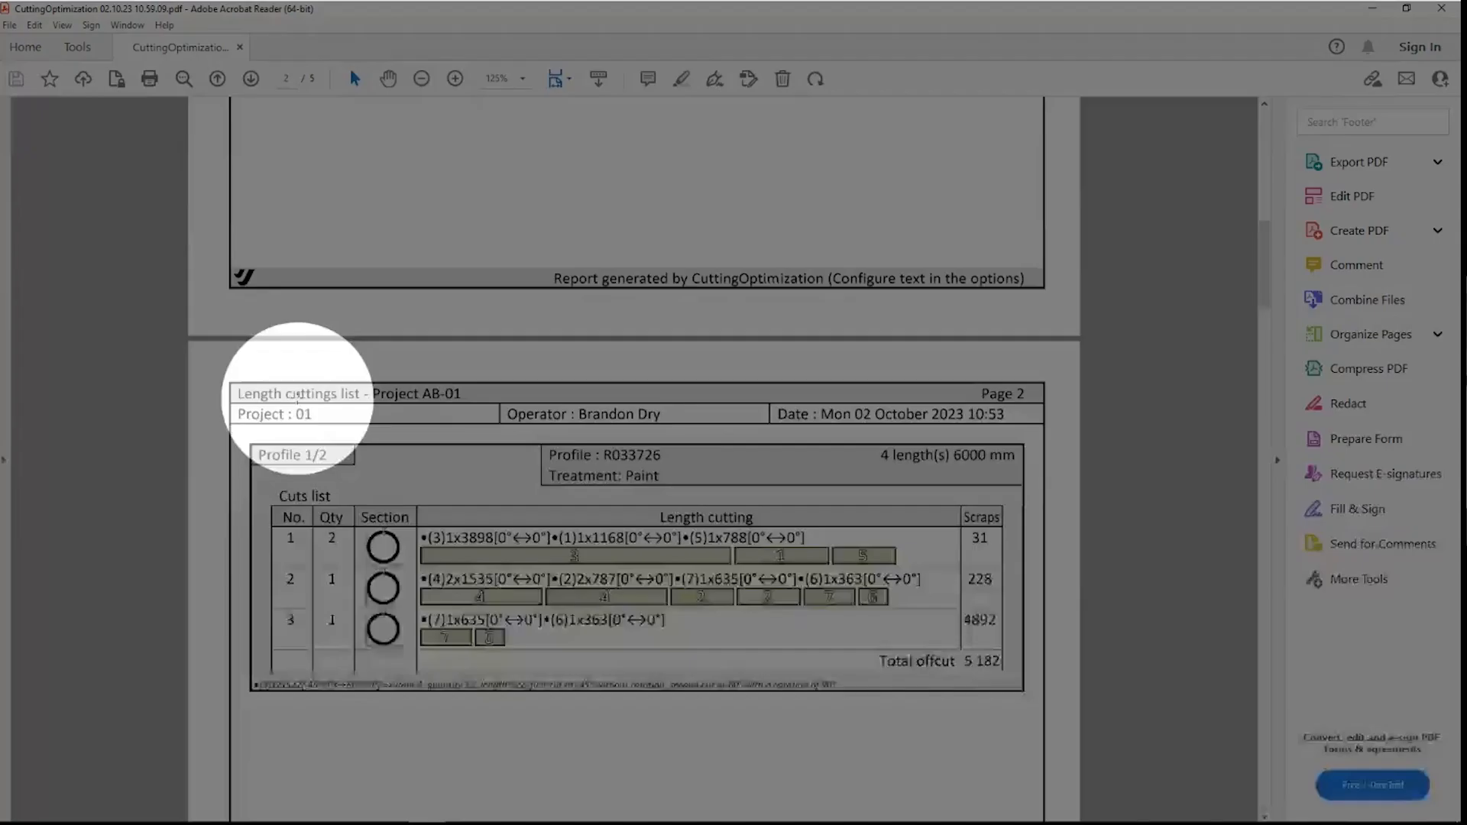
pyautogui.scroll(-4, 326, 398)
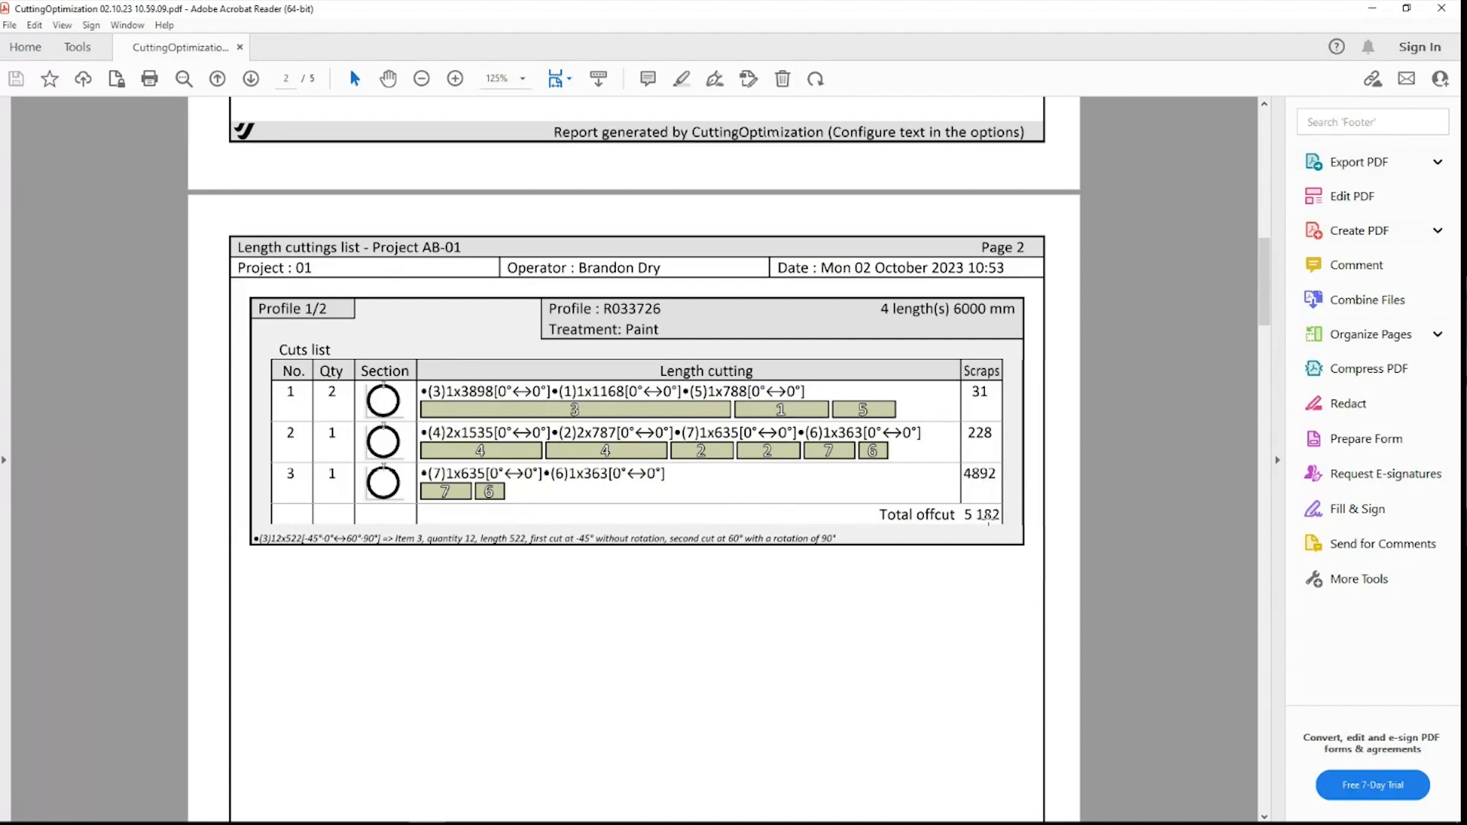
pyautogui.scroll(-3, 986, 519)
pyautogui.keyDown('ctrl'); pyautogui.scroll(-2, 989, 522); pyautogui.keyUp('ctrl')
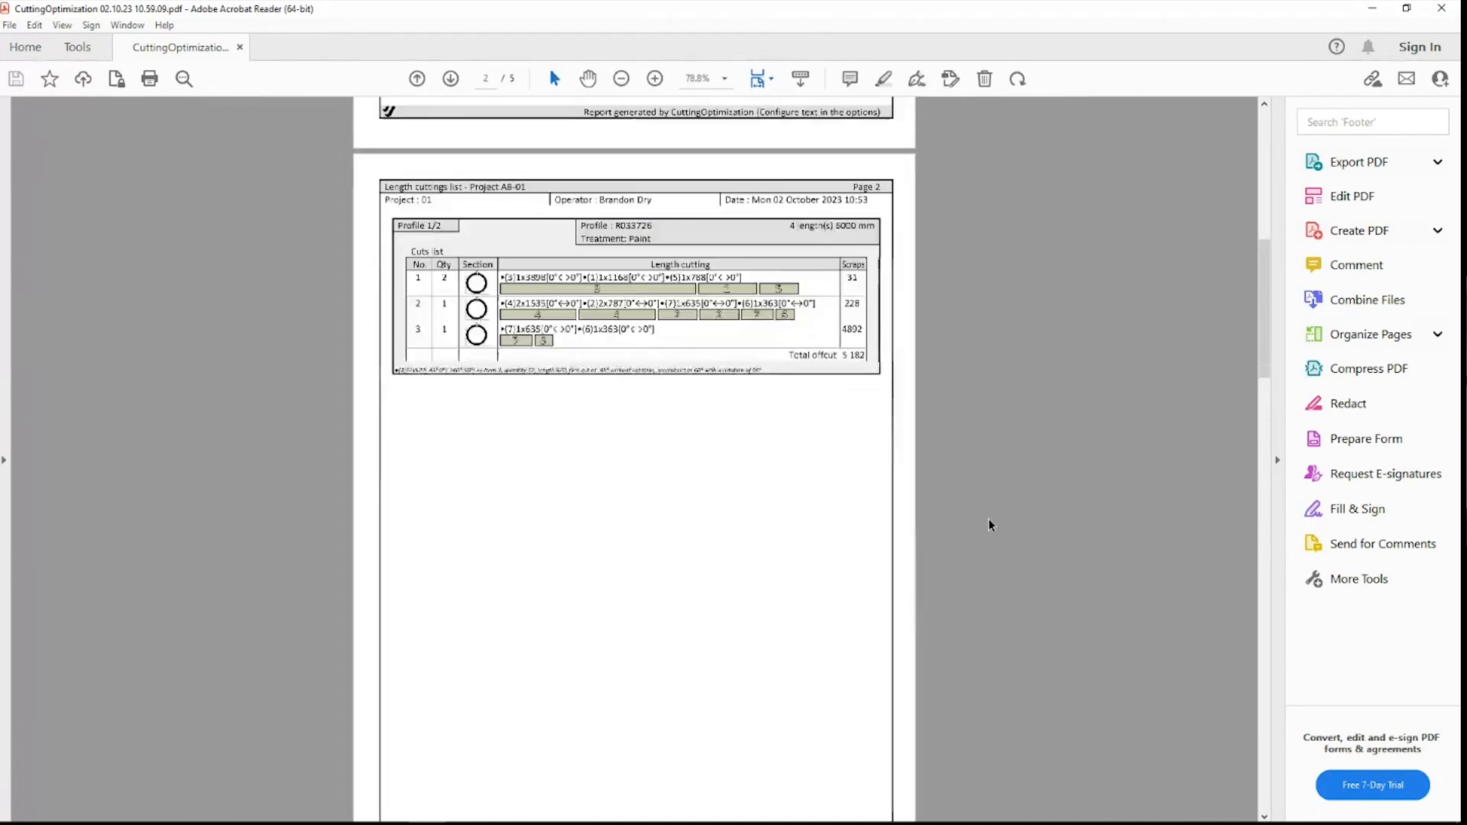
pyautogui.scroll(-8, 811, 313)
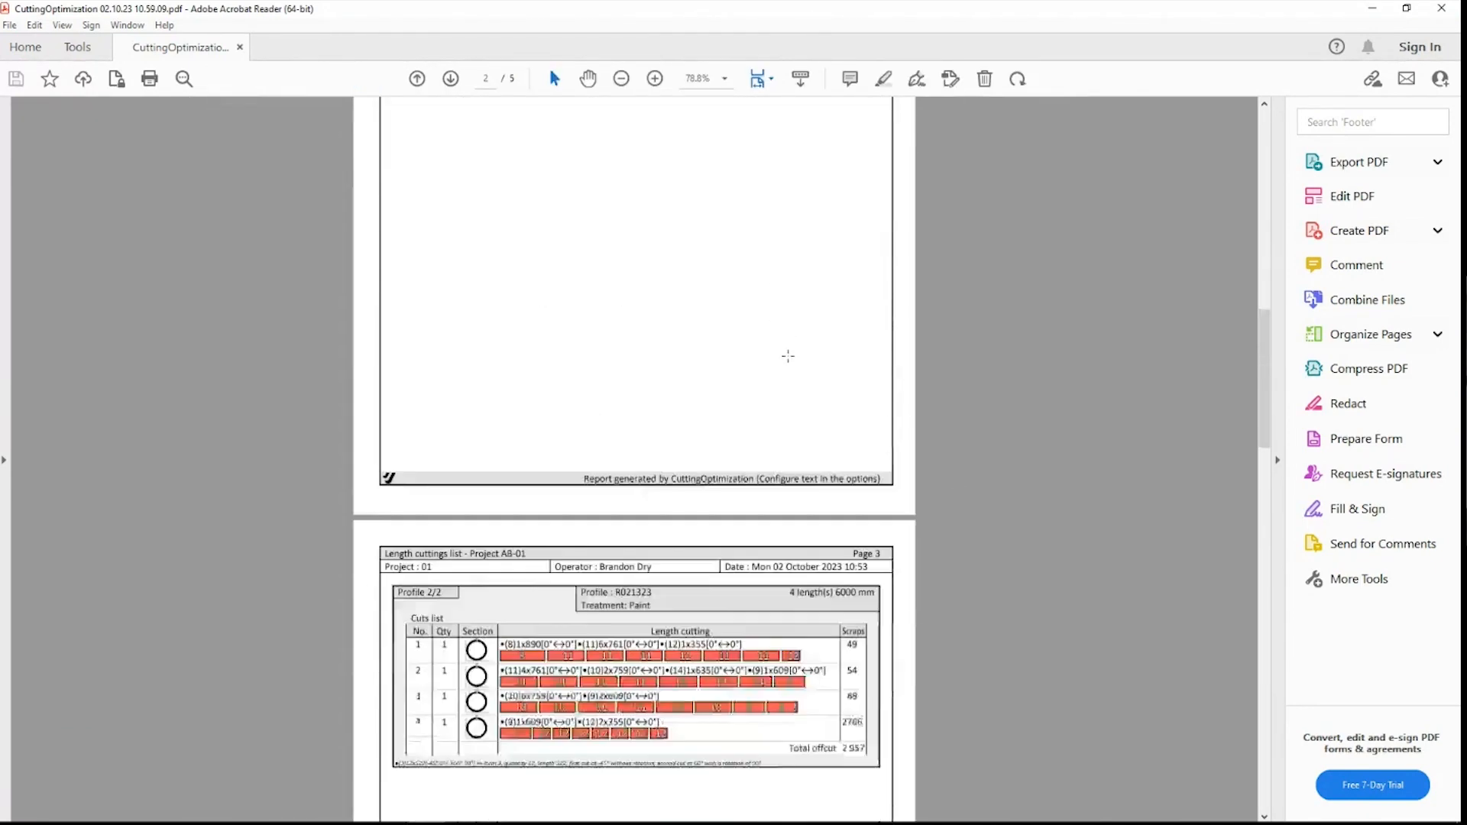
pyautogui.scroll(-2, 788, 358)
pyautogui.keyDown('ctrl'); pyautogui.scroll(2, 788, 358); pyautogui.keyUp('ctrl')
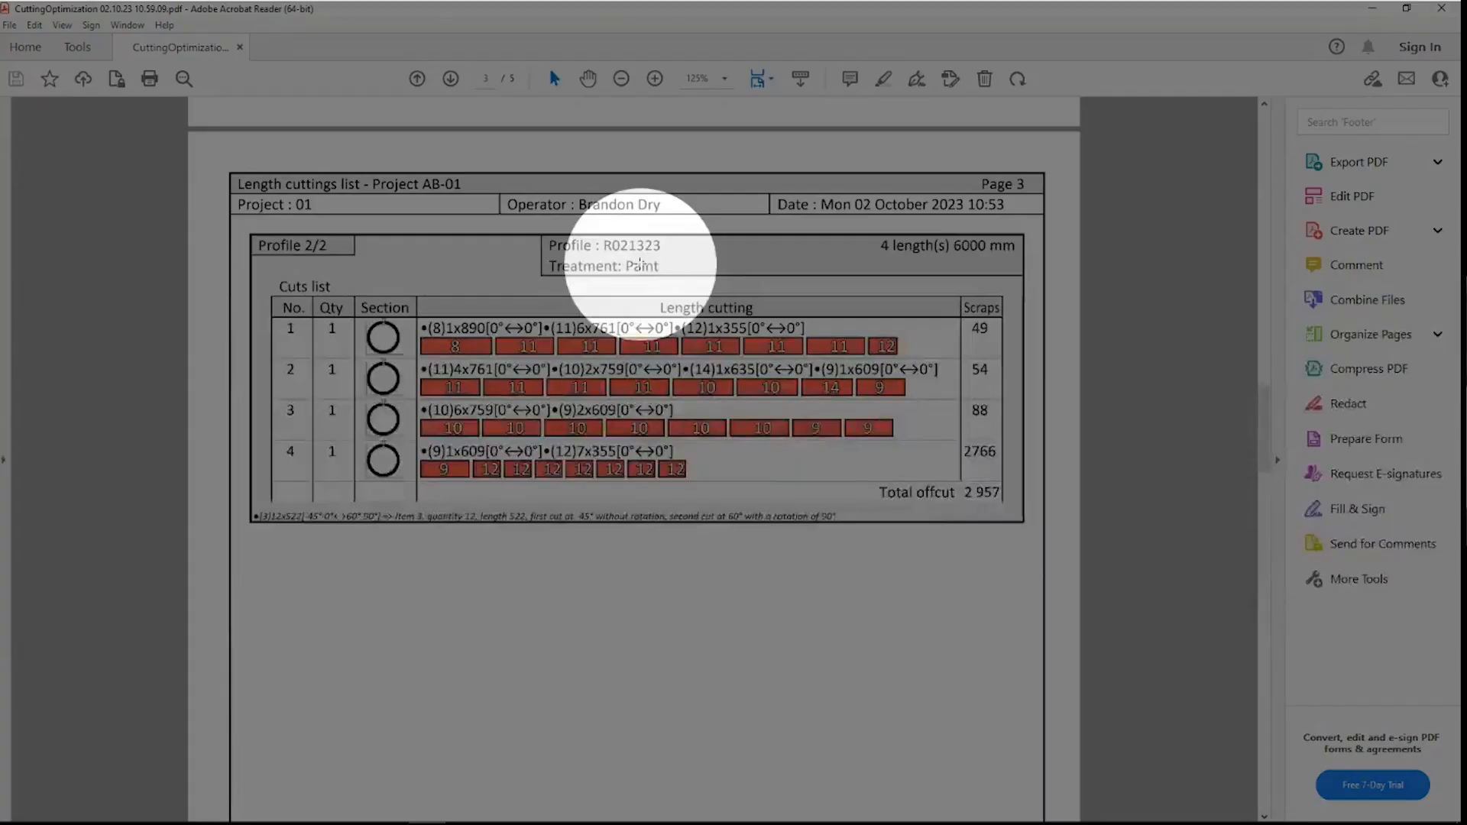
pyautogui.keyDown('ctrl'); pyautogui.scroll(-2, 745, 374); pyautogui.keyUp('ctrl')
pyautogui.scroll(-3, 745, 374)
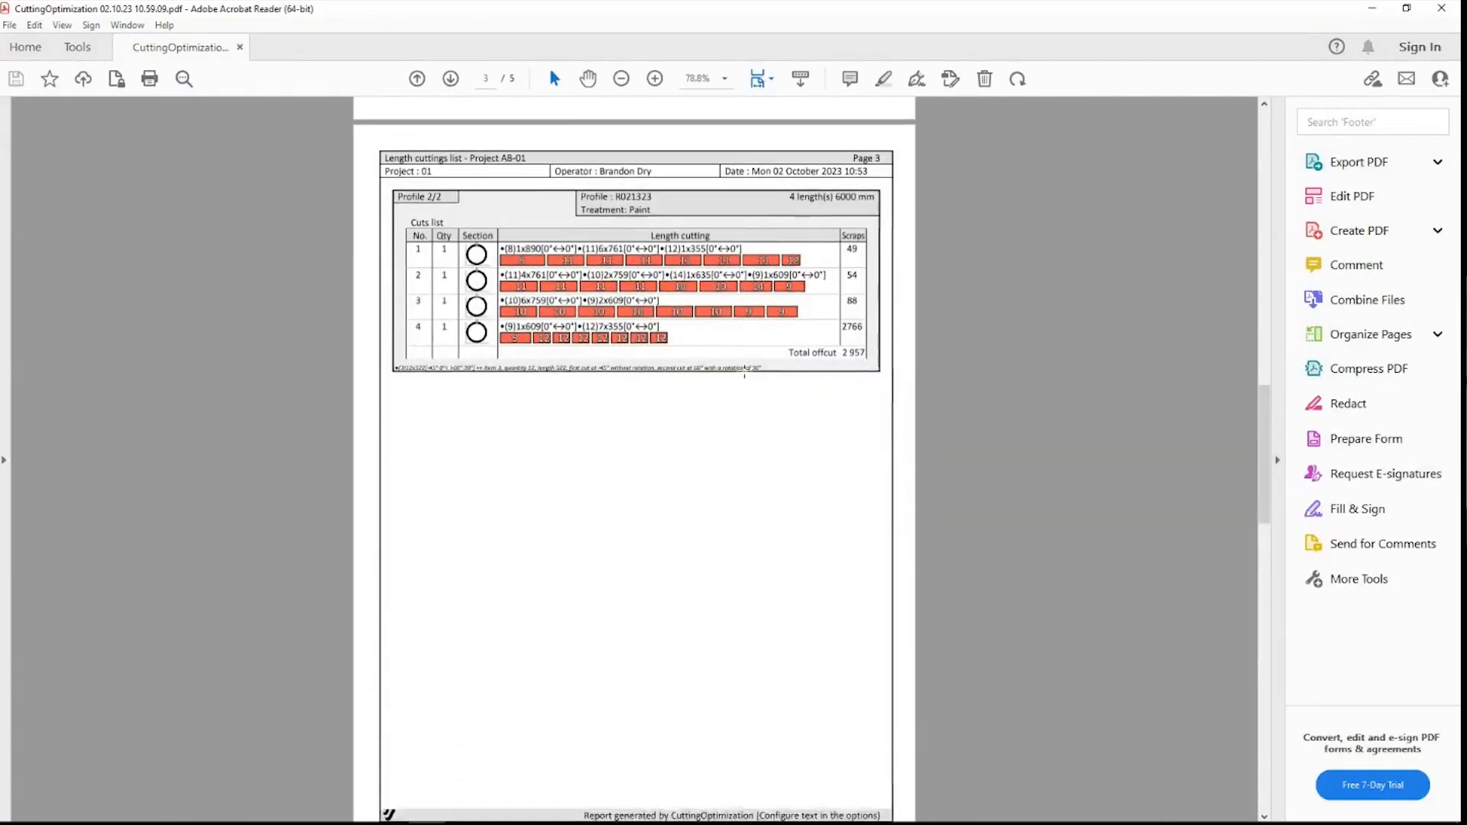
pyautogui.scroll(-6, 745, 374)
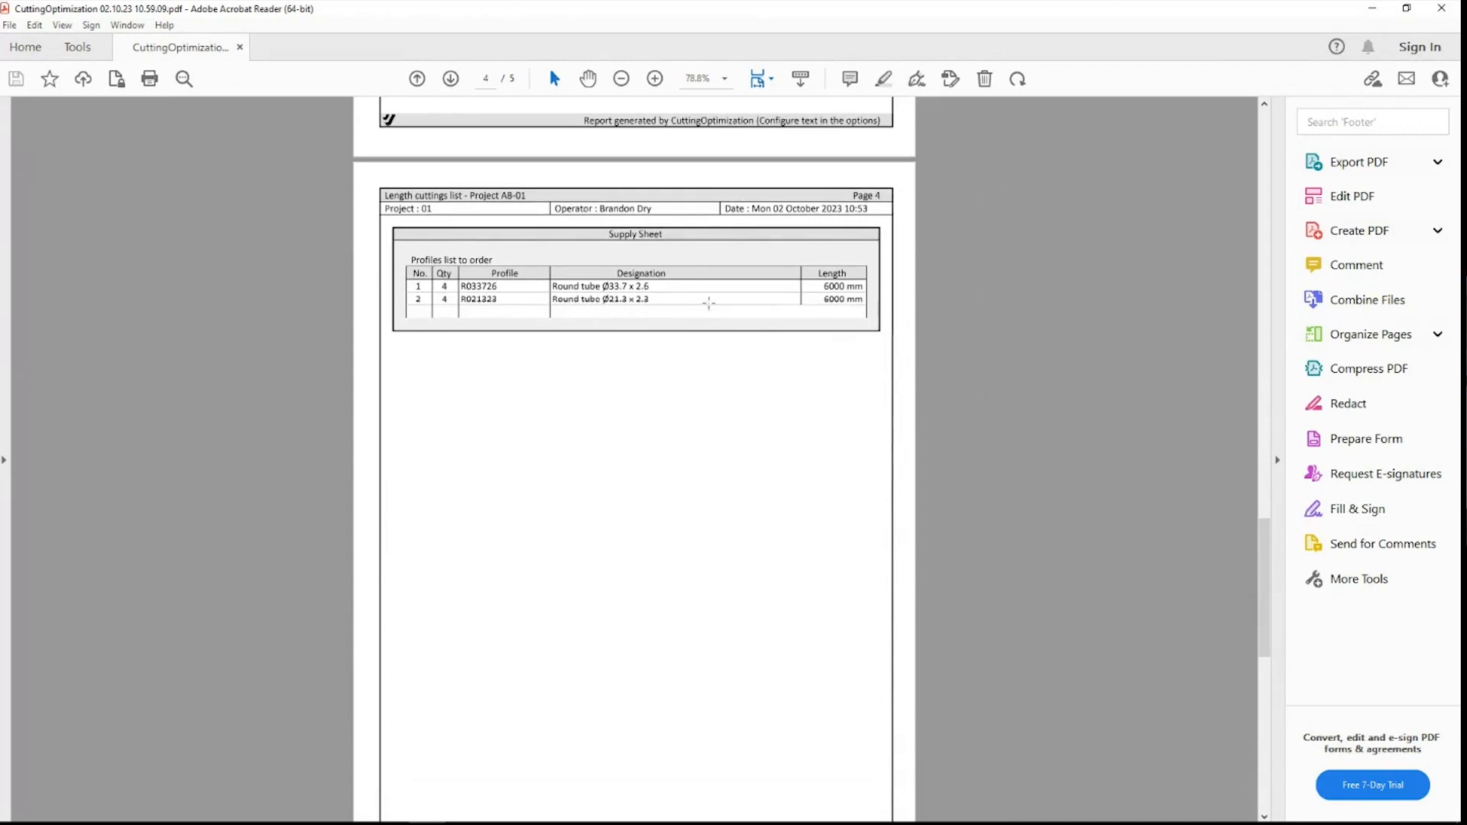
pyautogui.scroll(1, 708, 300)
pyautogui.scroll(-10, 708, 299)
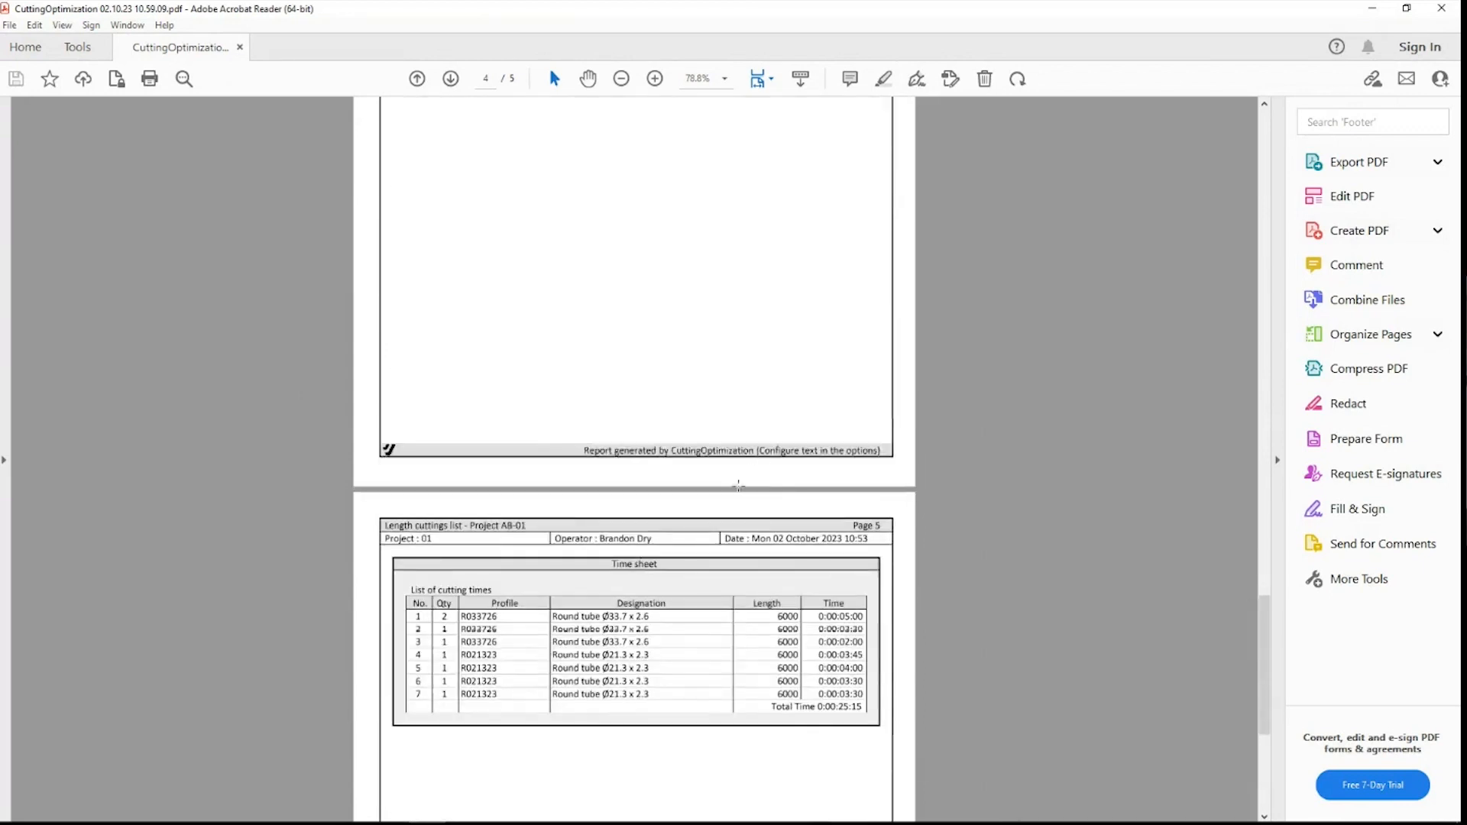
pyautogui.keyDown('ctrl'); pyautogui.scroll(1, 776, 385); pyautogui.keyUp('ctrl')
pyautogui.keyDown('ctrl'); pyautogui.scroll(1, 777, 386); pyautogui.keyUp('ctrl')
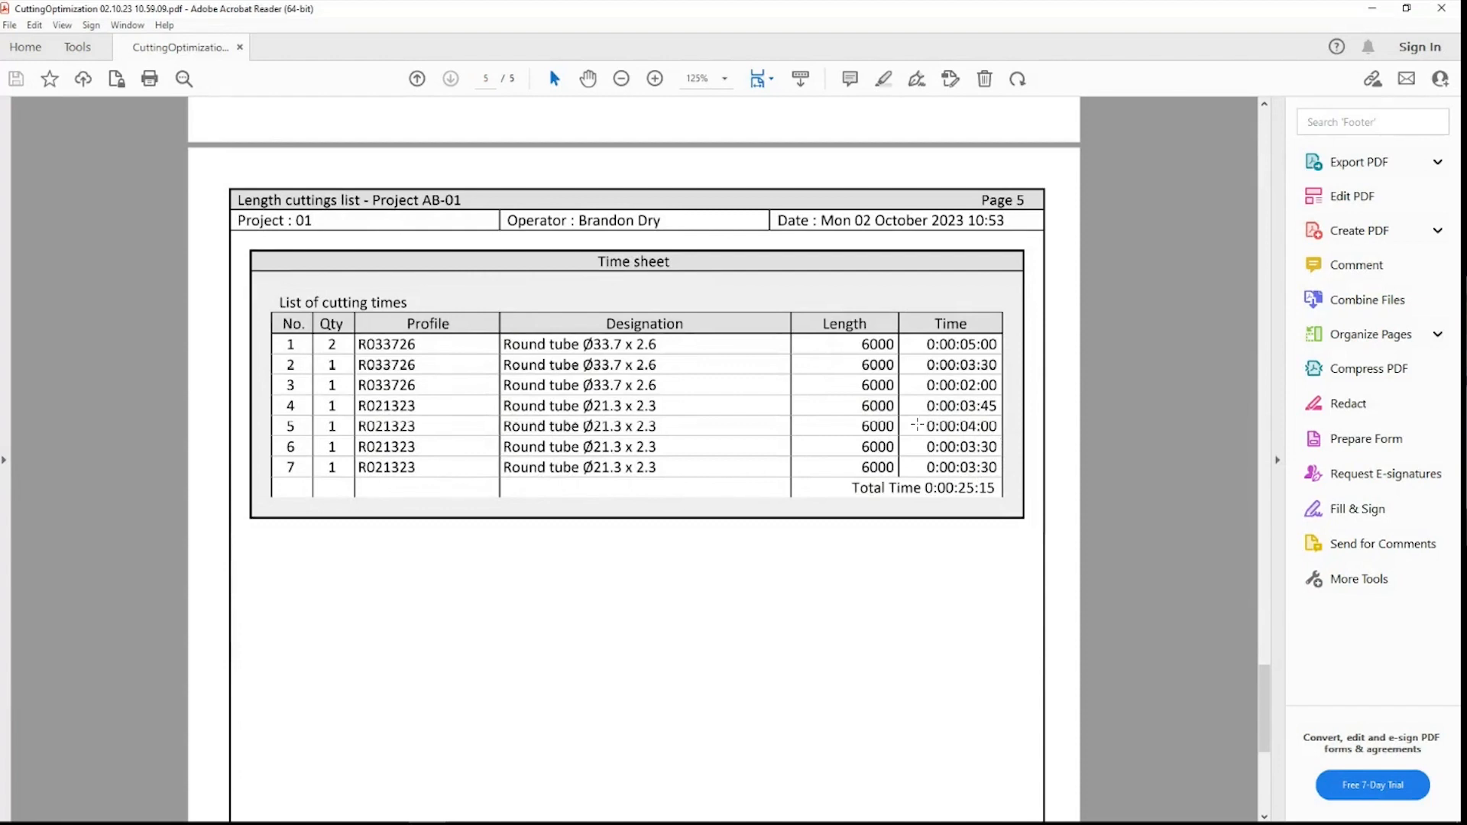
pyautogui.keyDown('ctrl'); pyautogui.scroll(-1, 914, 424); pyautogui.keyUp('ctrl')
# Step: Close the PDF and CuttingOptimization, discard the Moveable Steps drawing changes, and advance to SmartBom
pyautogui.click(1442, 7)
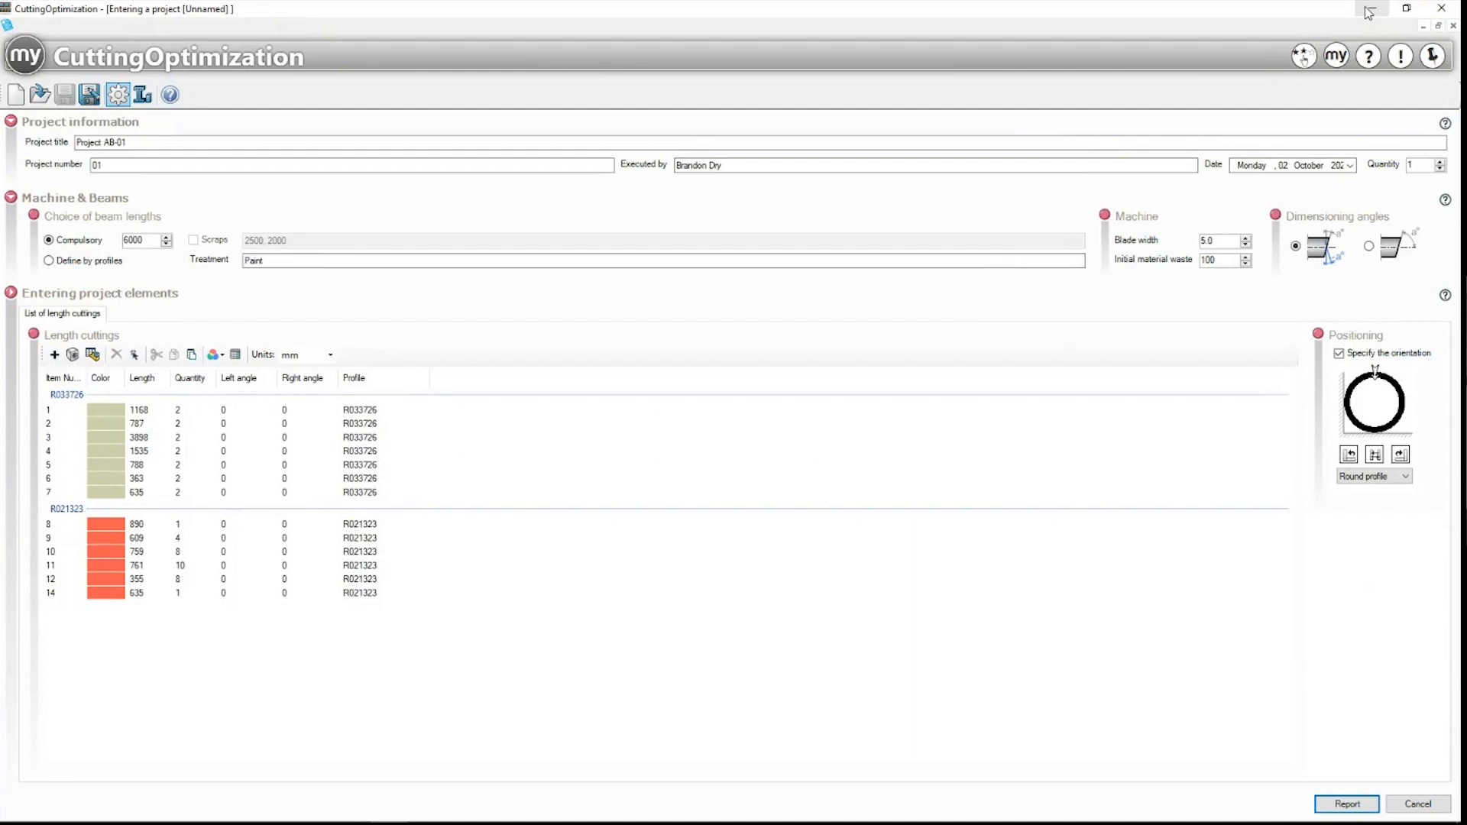
pyautogui.click(1442, 8)
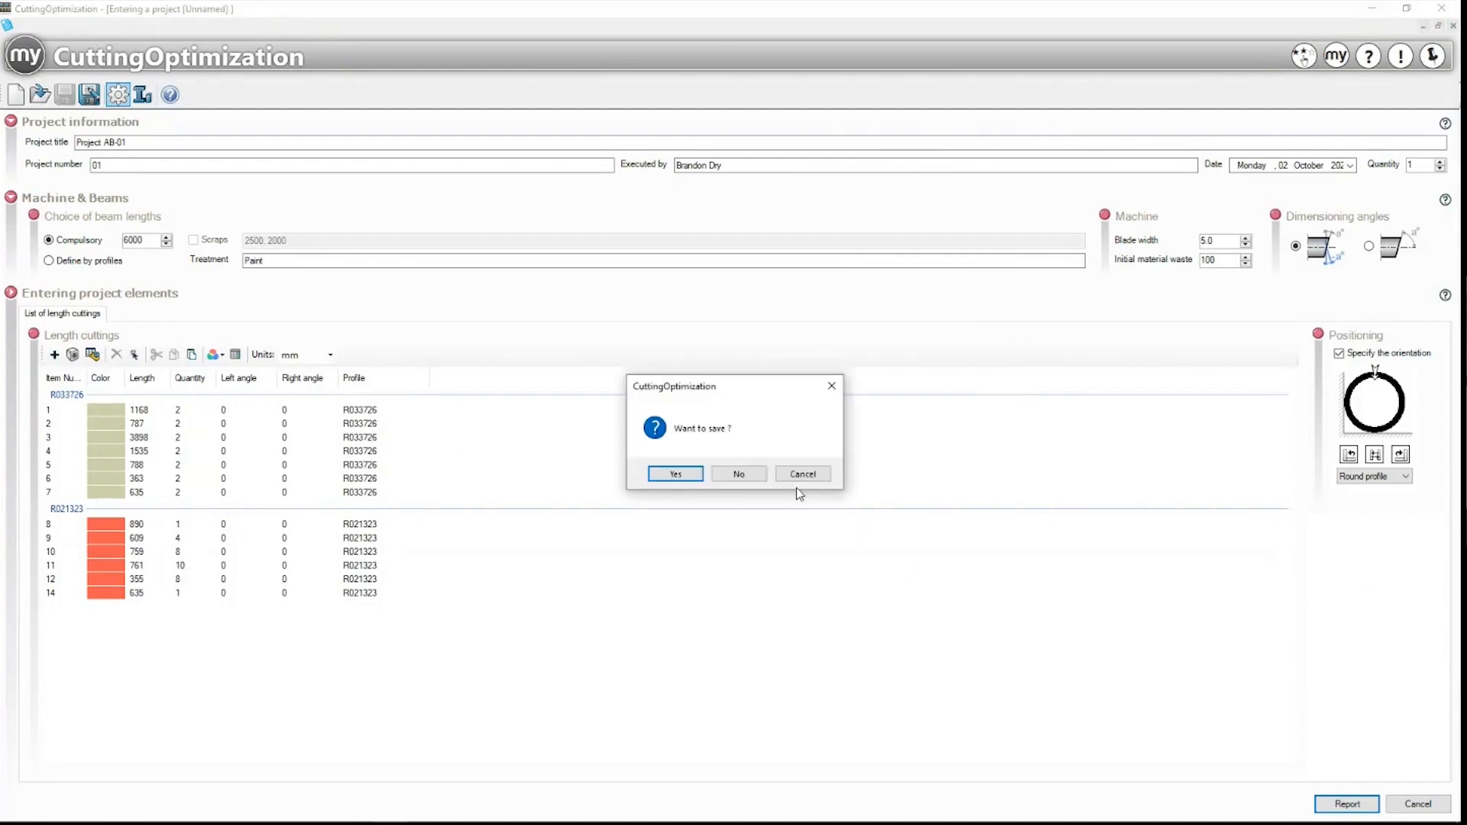
pyautogui.click(738, 473)
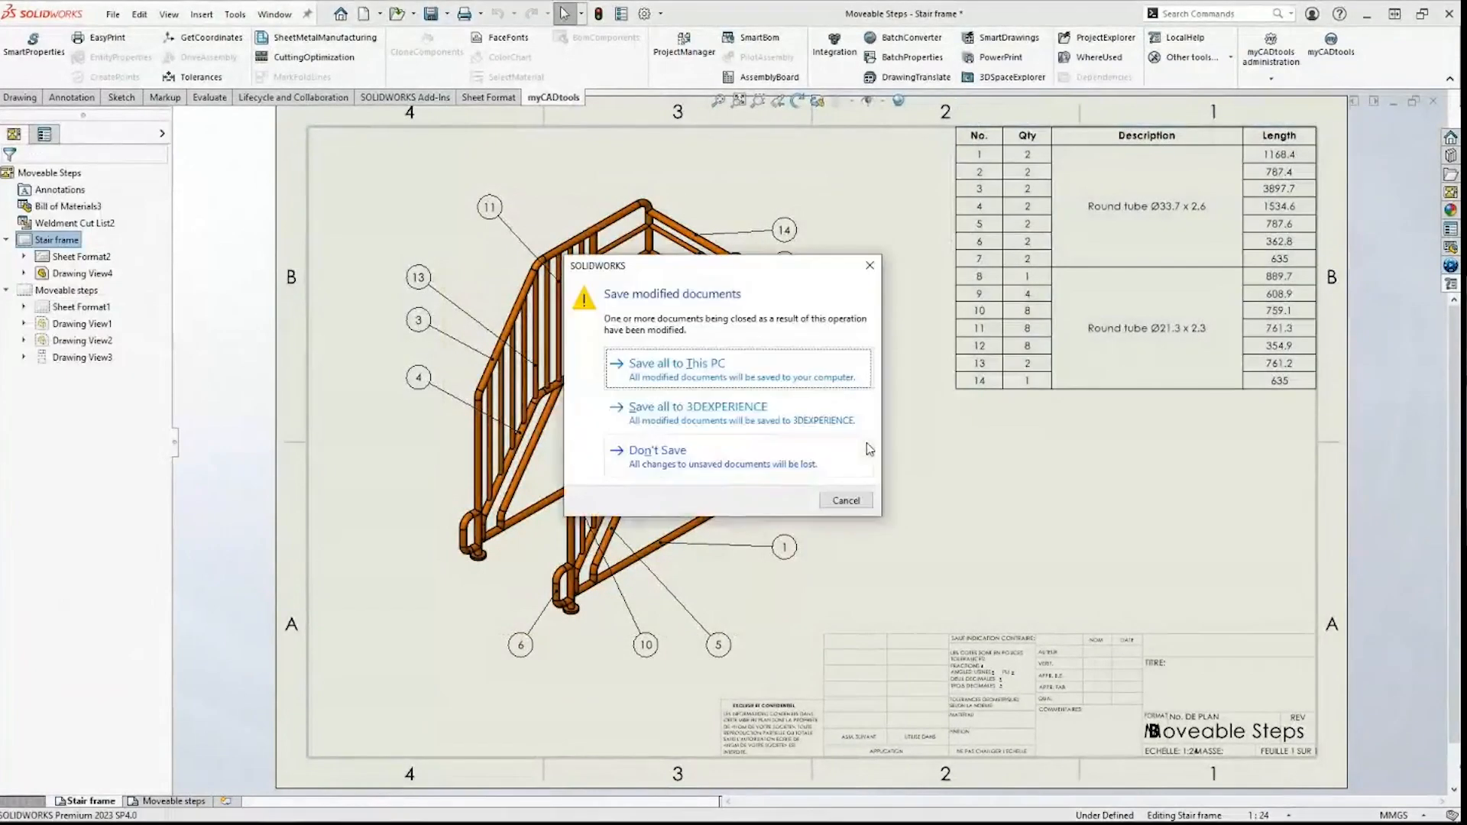
pyautogui.click(799, 460)
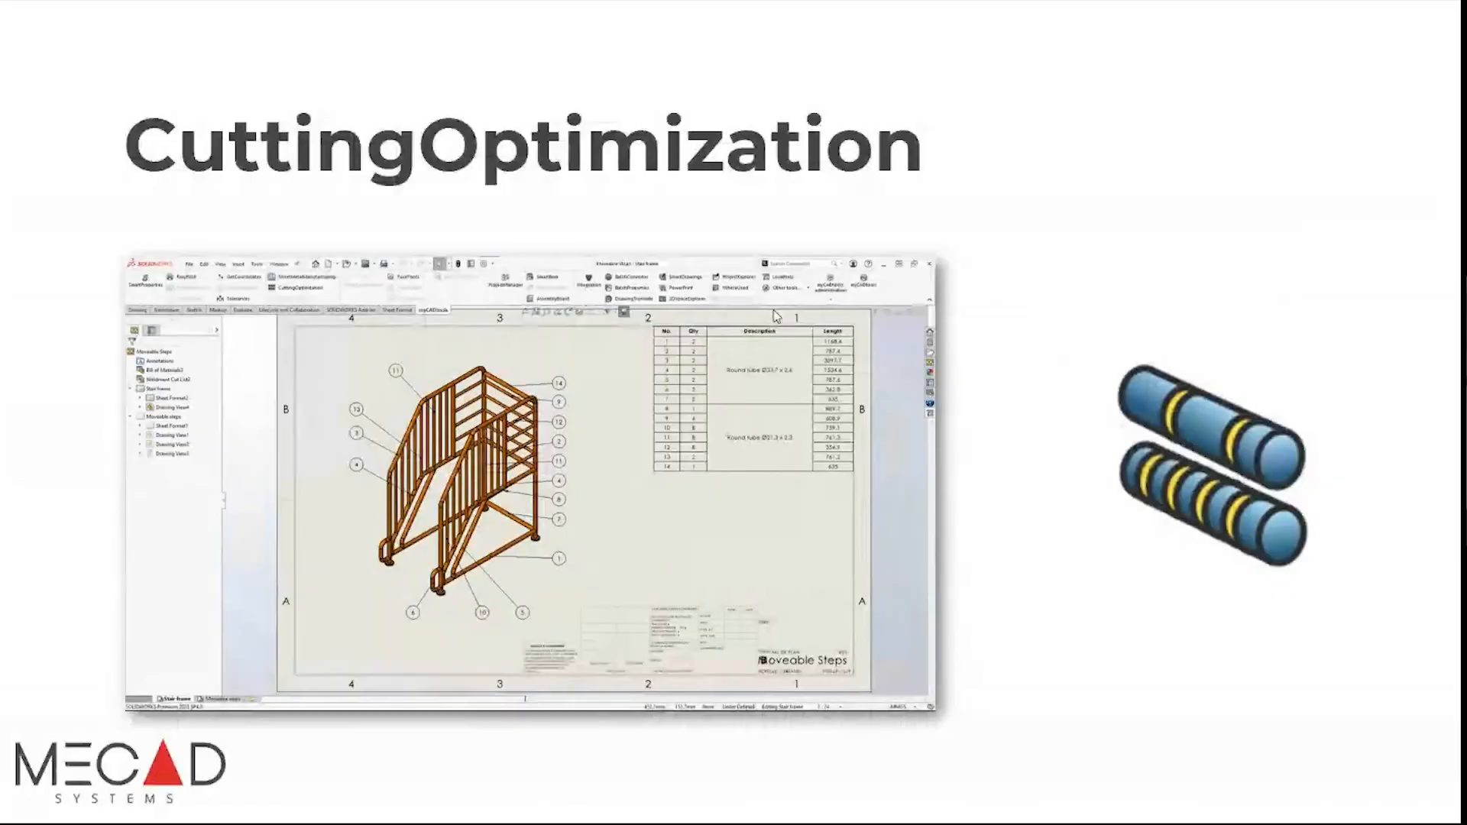
pyautogui.click(773, 310)
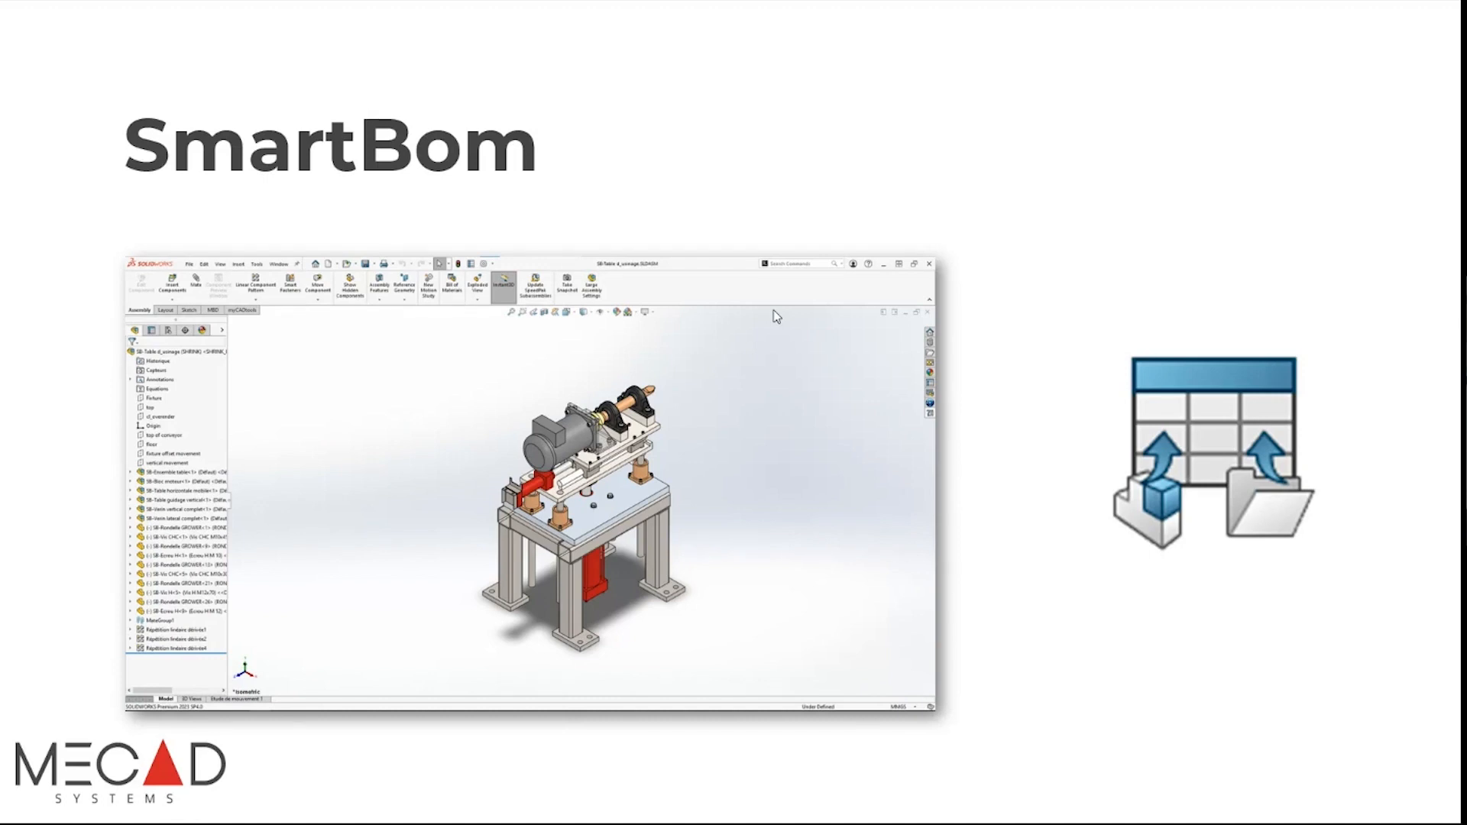
# Step: Open SB-Table d_usinage from the recent files past the load warnings and launch SmartBom
pyautogui.hotkey('alt', 'Tab')
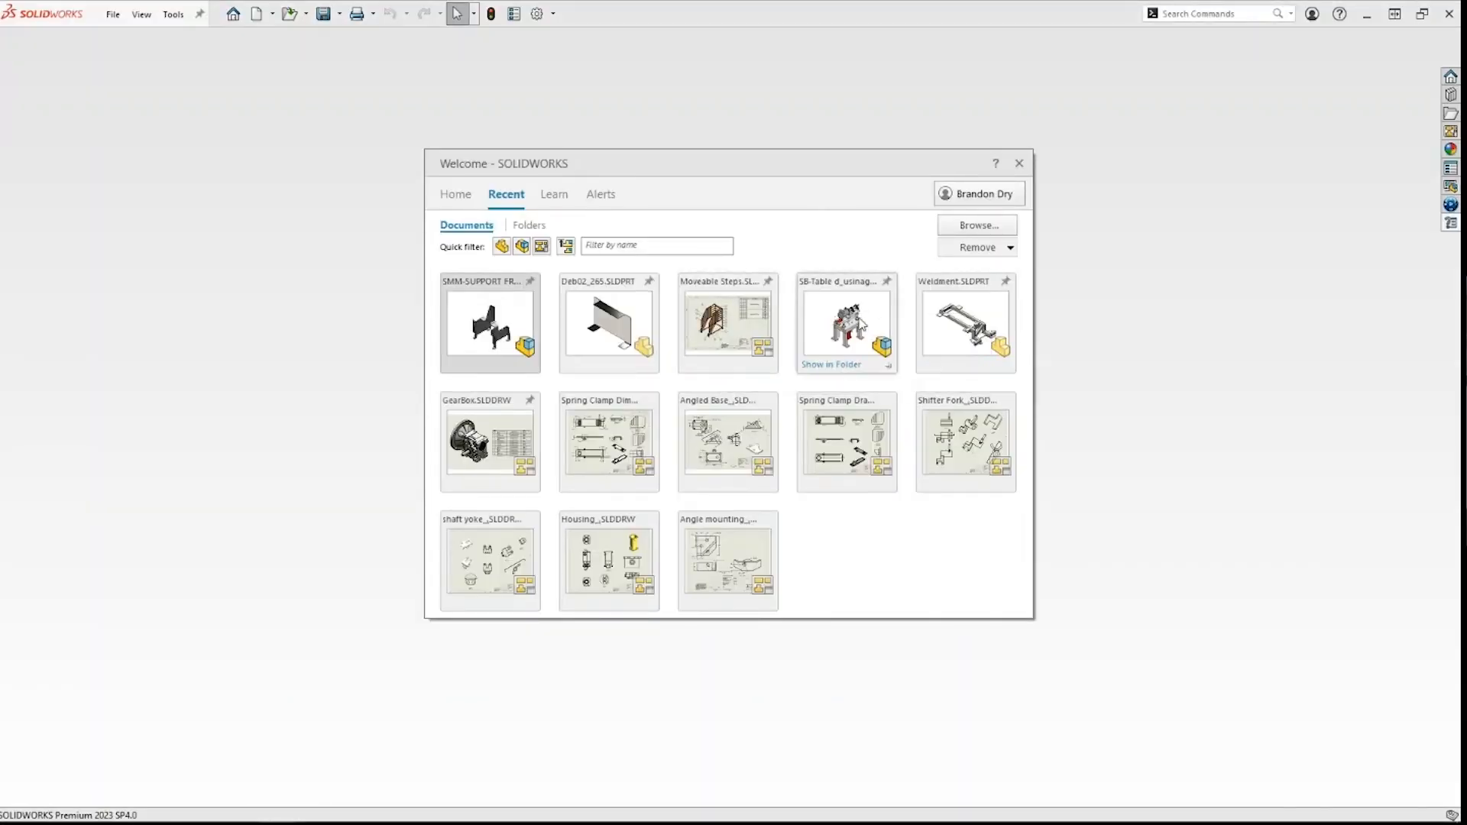
pyautogui.click(843, 313)
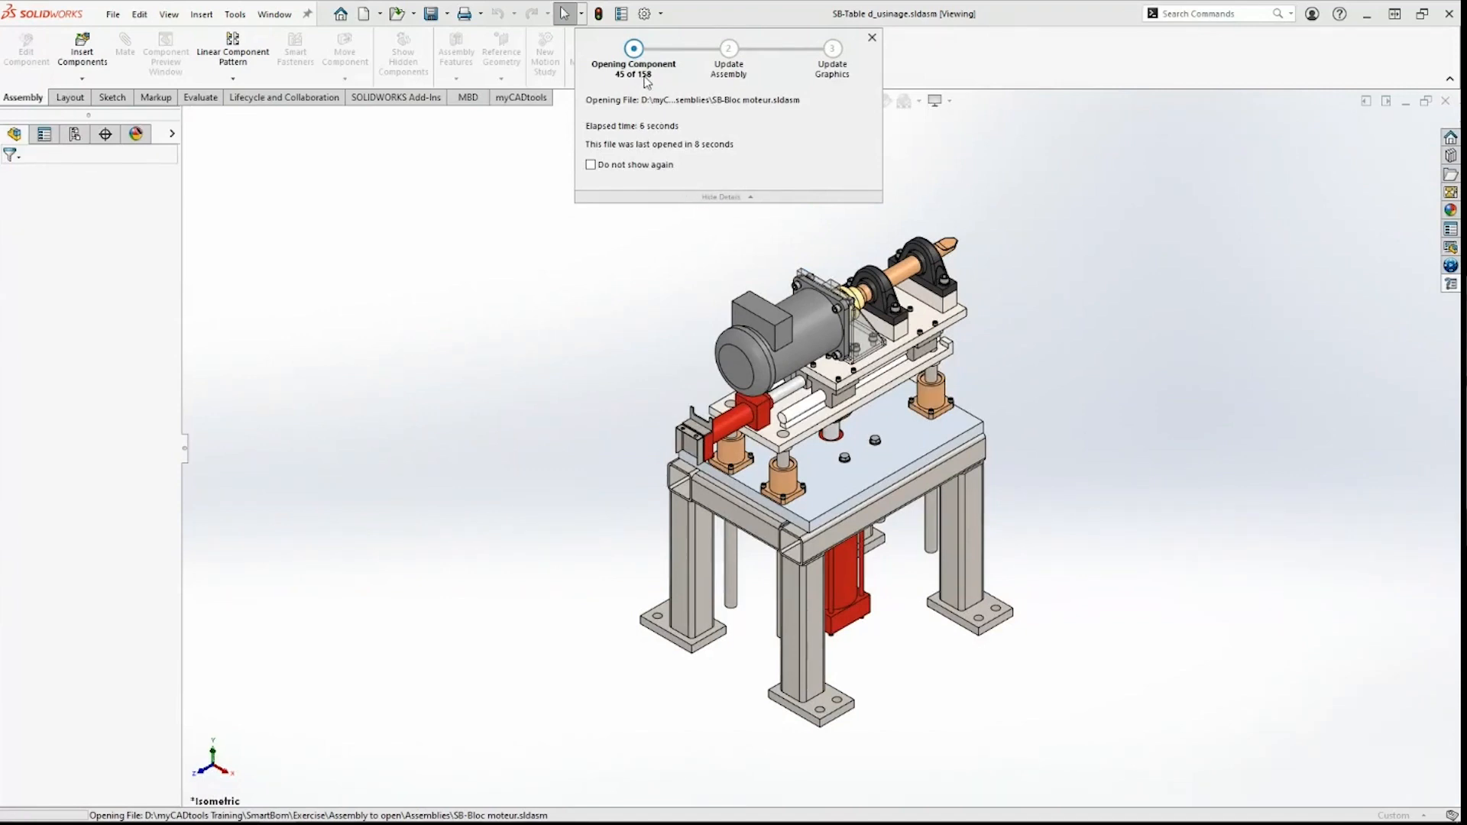
pyautogui.click(732, 428)
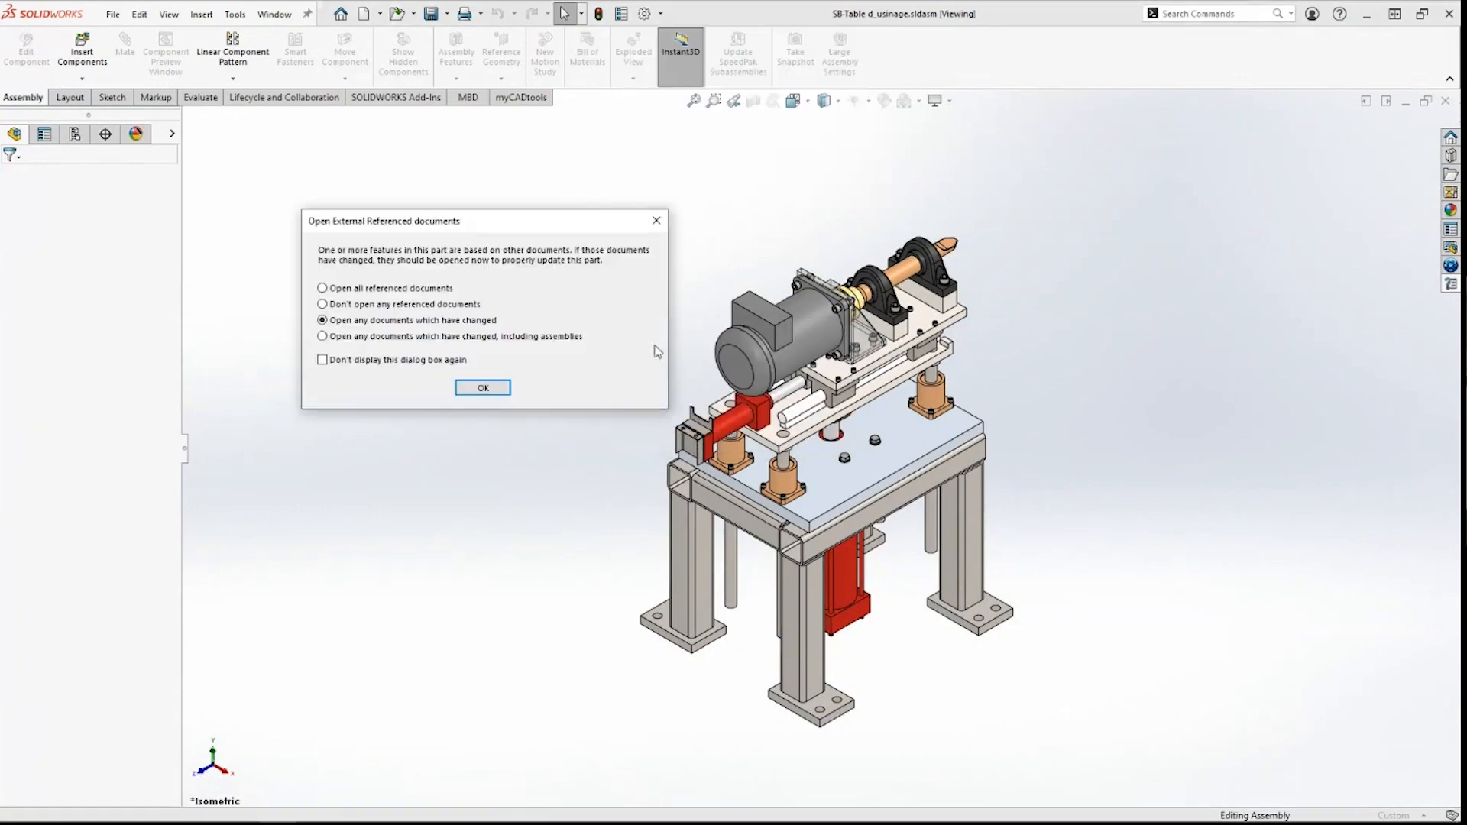
pyautogui.click(483, 387)
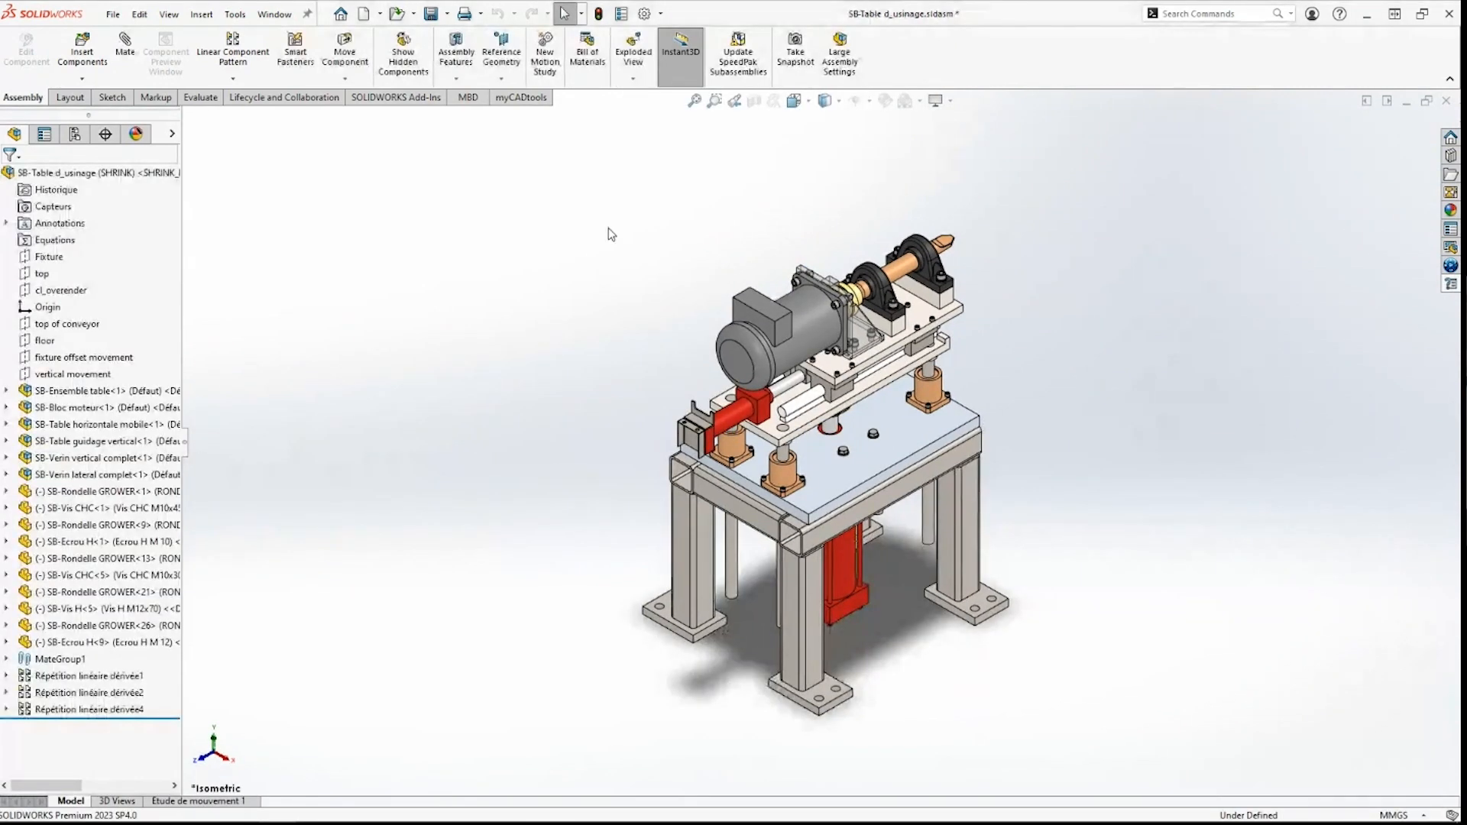
pyautogui.click(1450, 285)
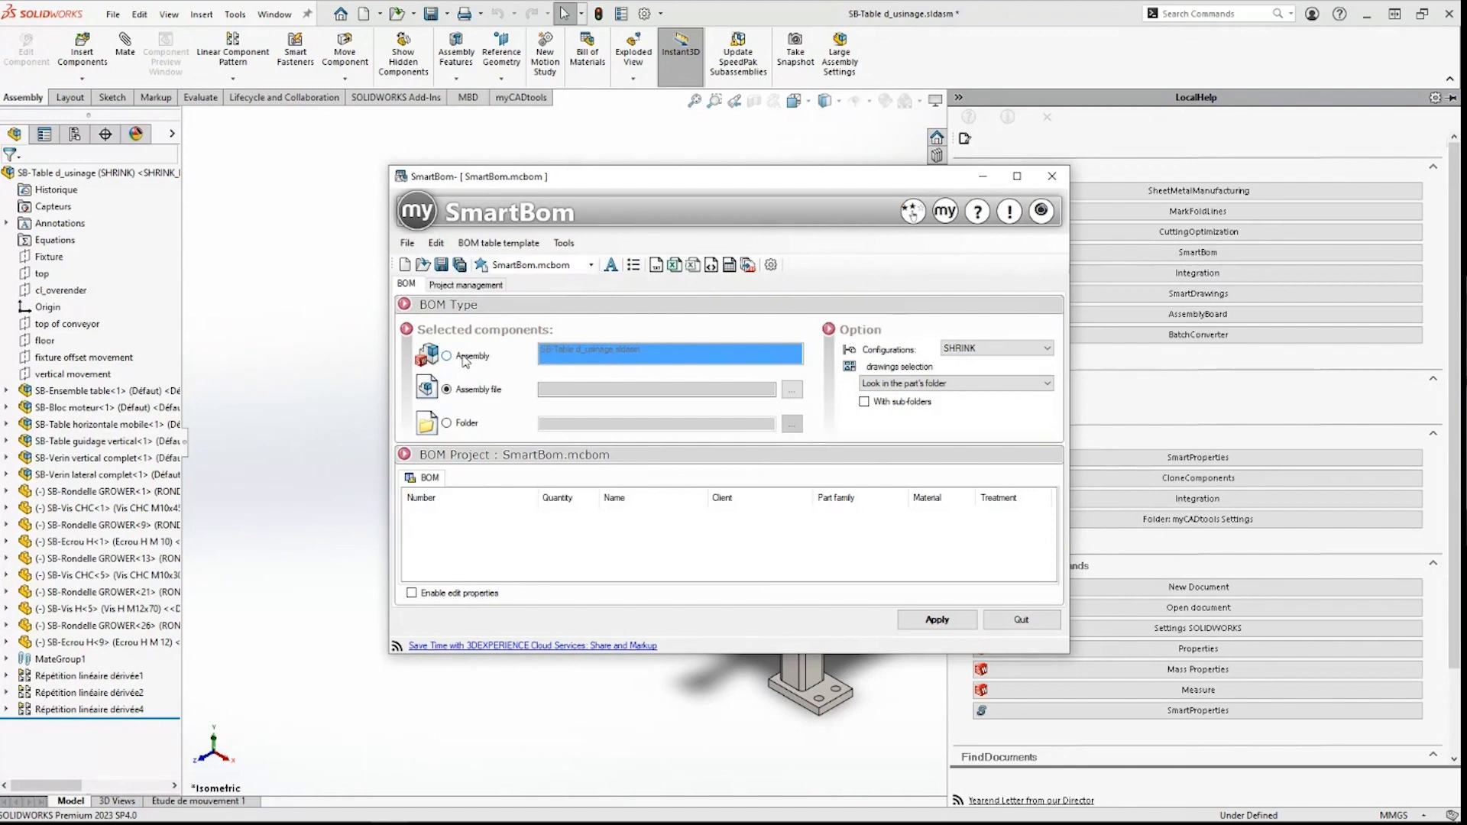
# Step: Generate the BOM from the assembly with property editing enabled and configuration SHRINK
pyautogui.click(465, 359)
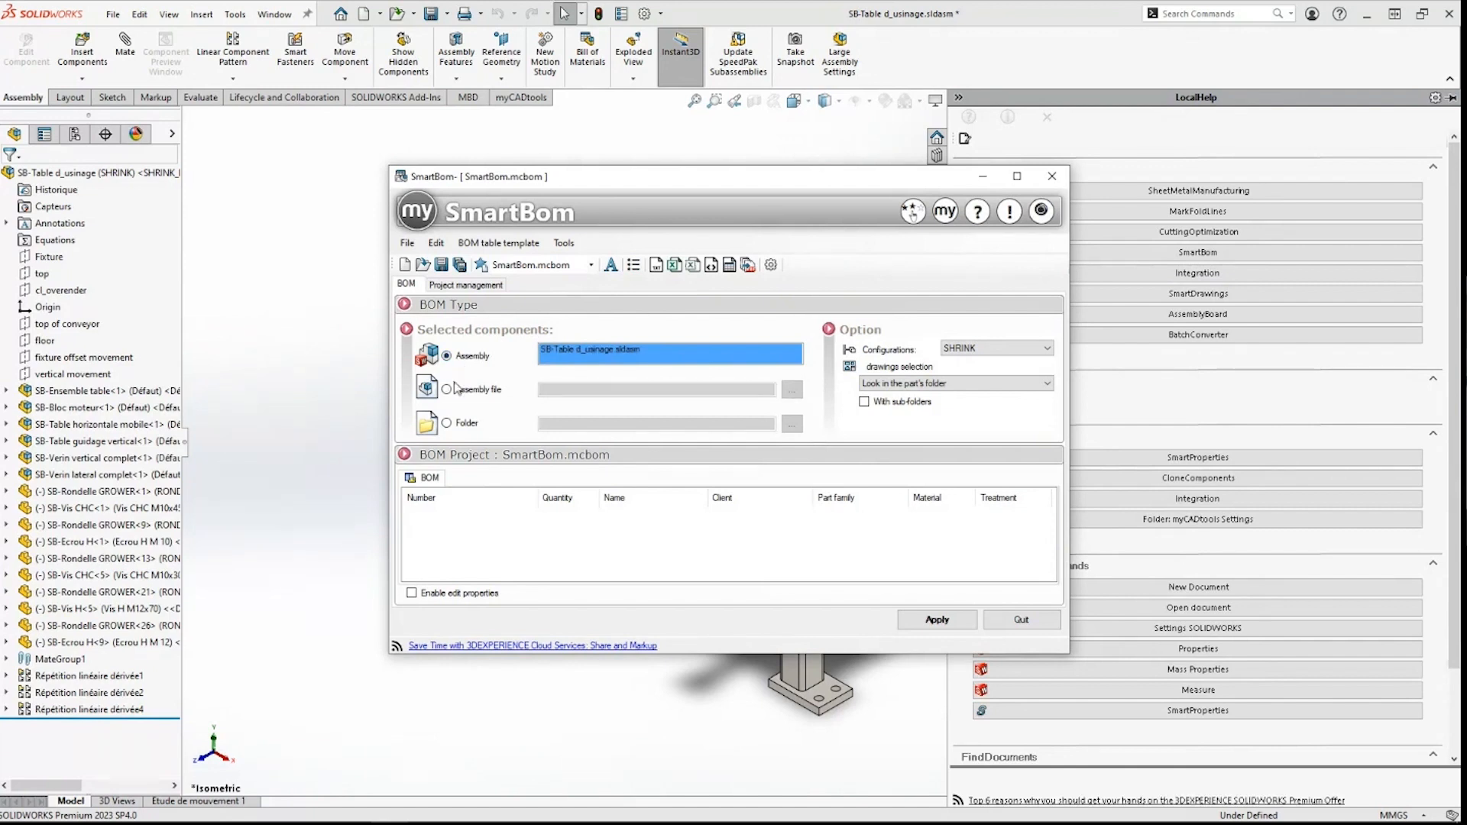
pyautogui.click(425, 595)
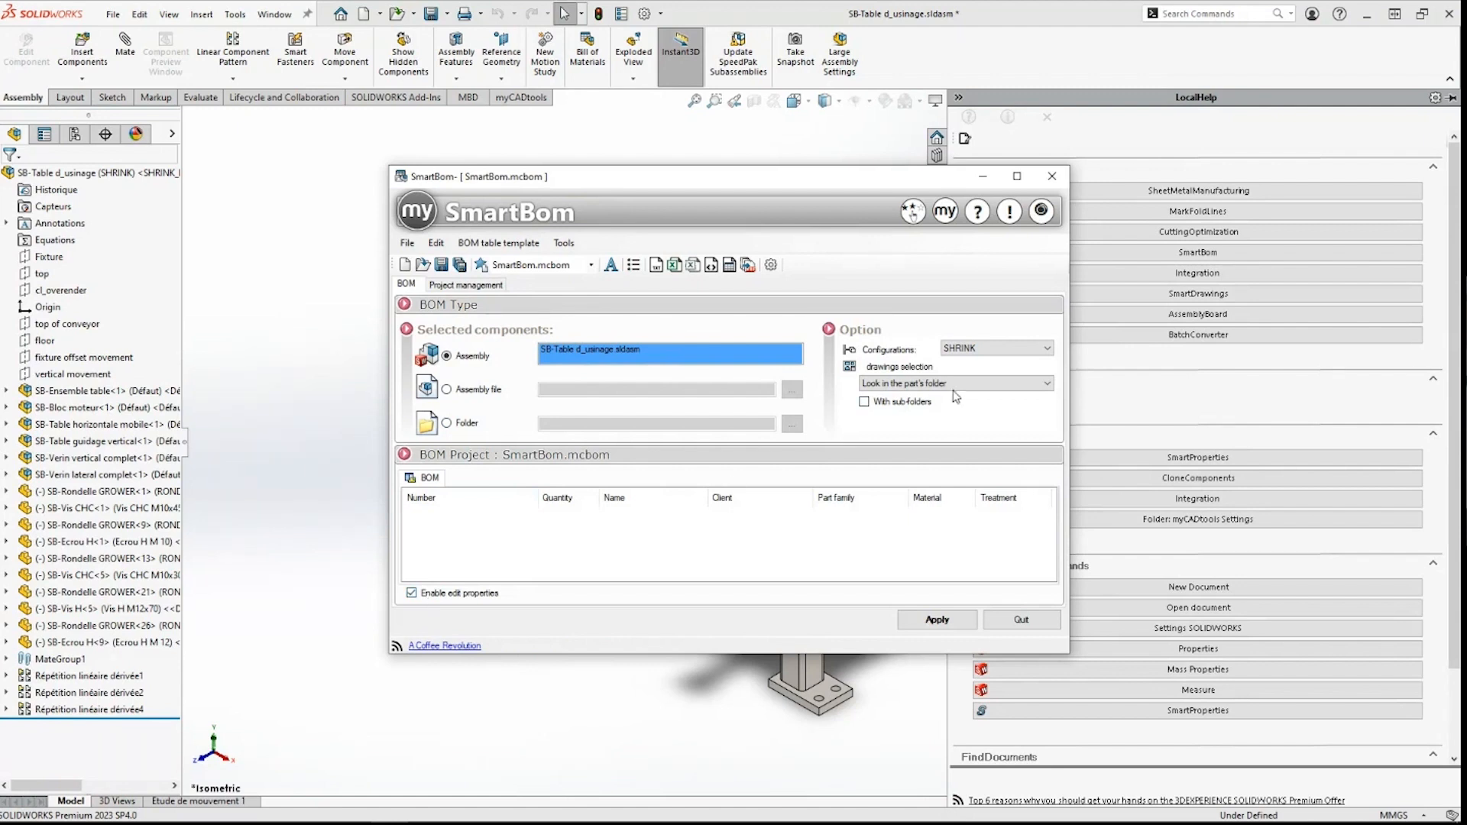
pyautogui.click(969, 349)
pyautogui.click(970, 353)
pyautogui.click(958, 621)
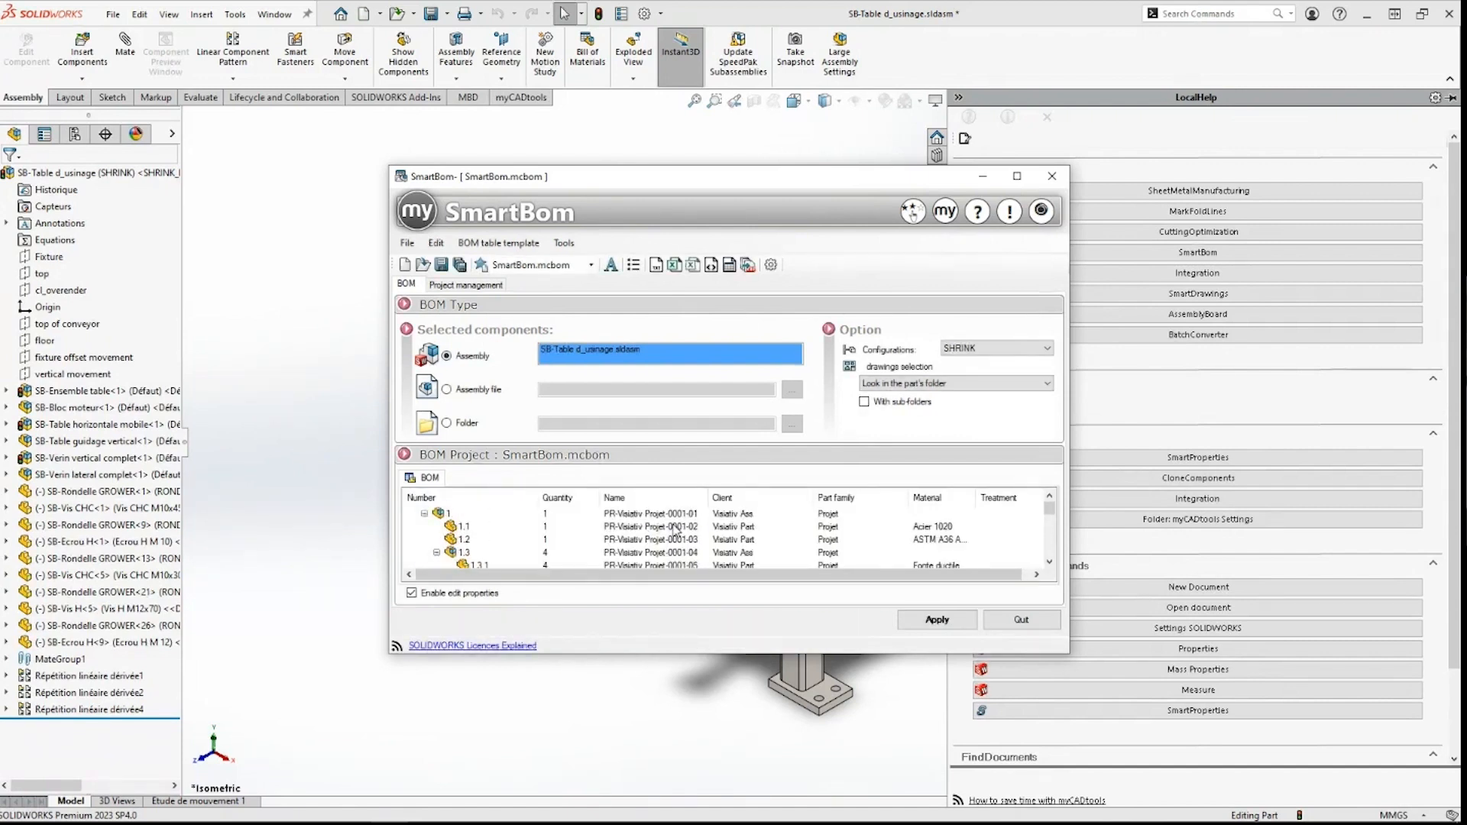
# Step: Maximize SmartBom to review the seven BOM rows, then shrink it to reveal the model
pyautogui.rightClick(840, 507)
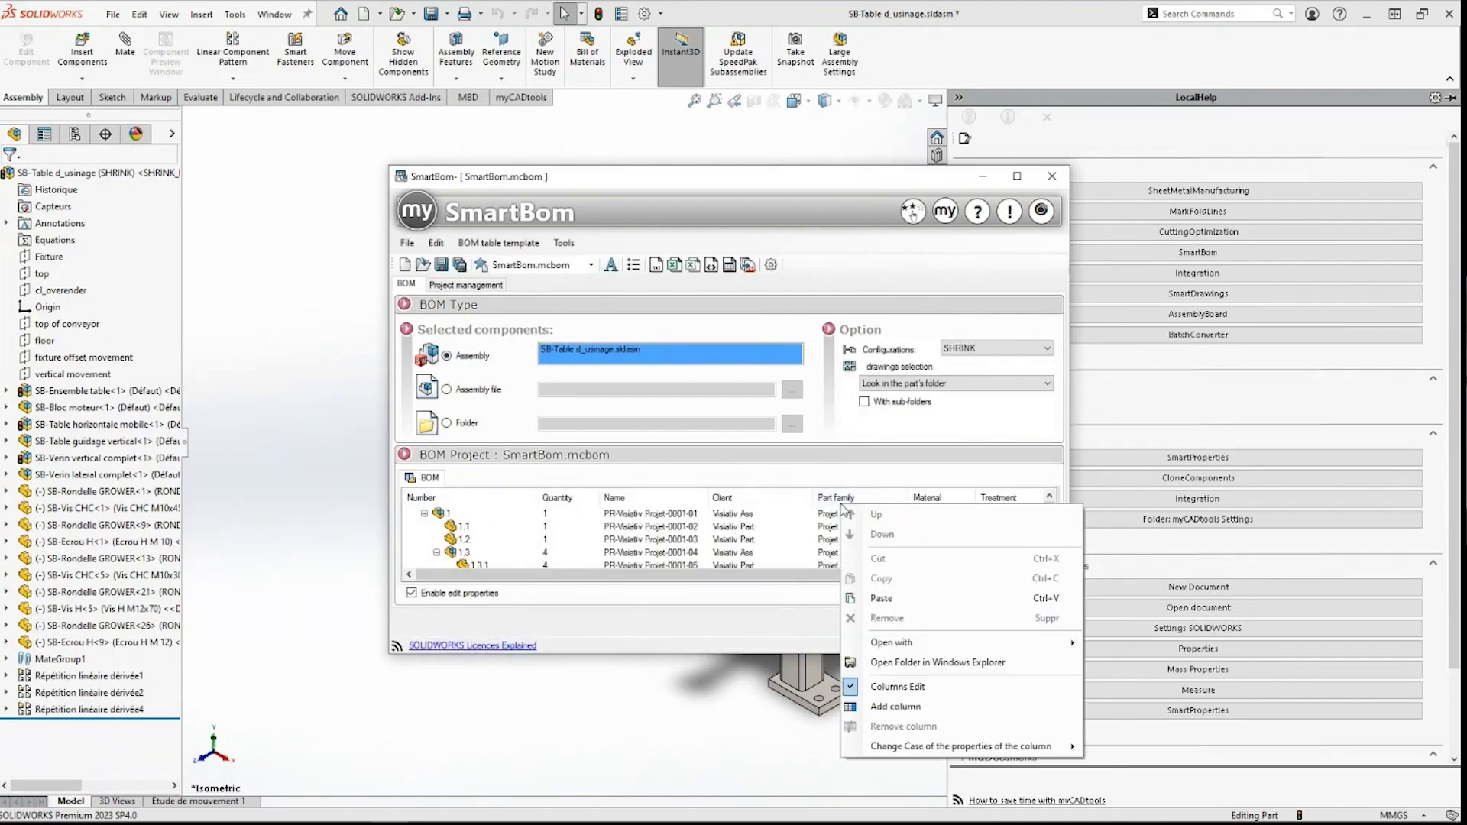
pyautogui.click(870, 495)
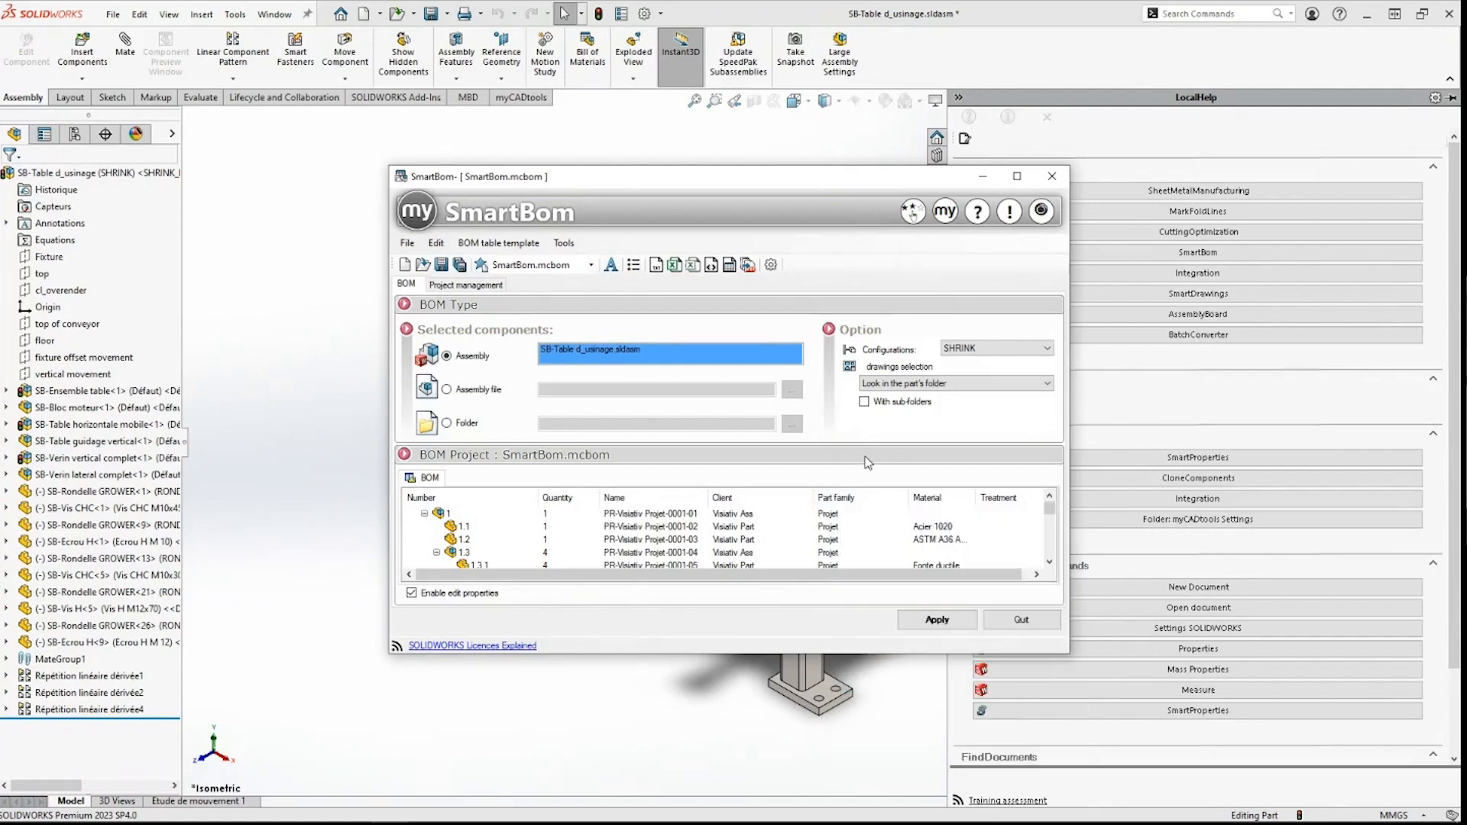
pyautogui.click(1017, 175)
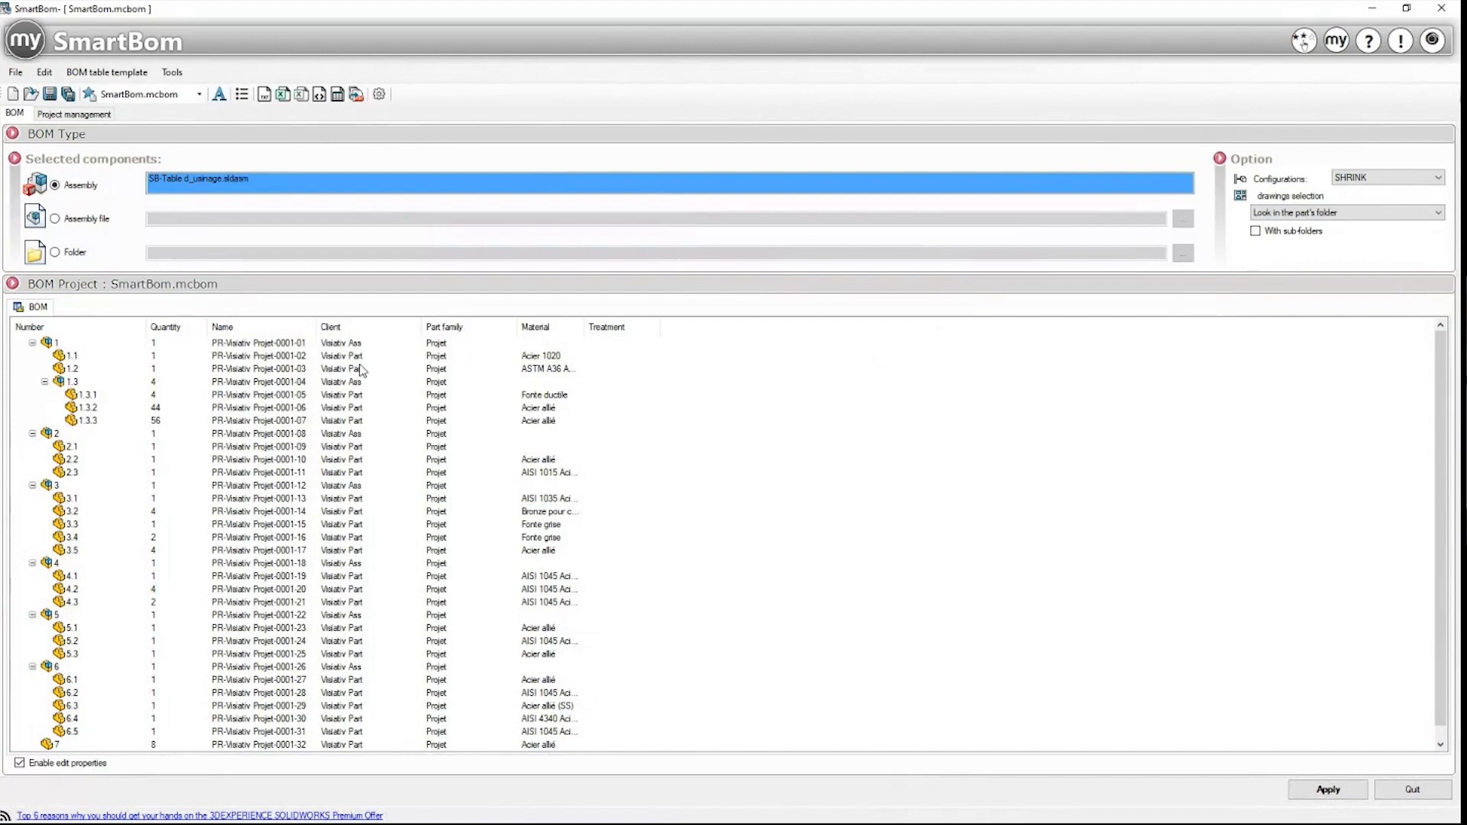
pyautogui.scroll(-1, 380, 480)
pyautogui.scroll(1, 383, 488)
pyautogui.click(602, 344)
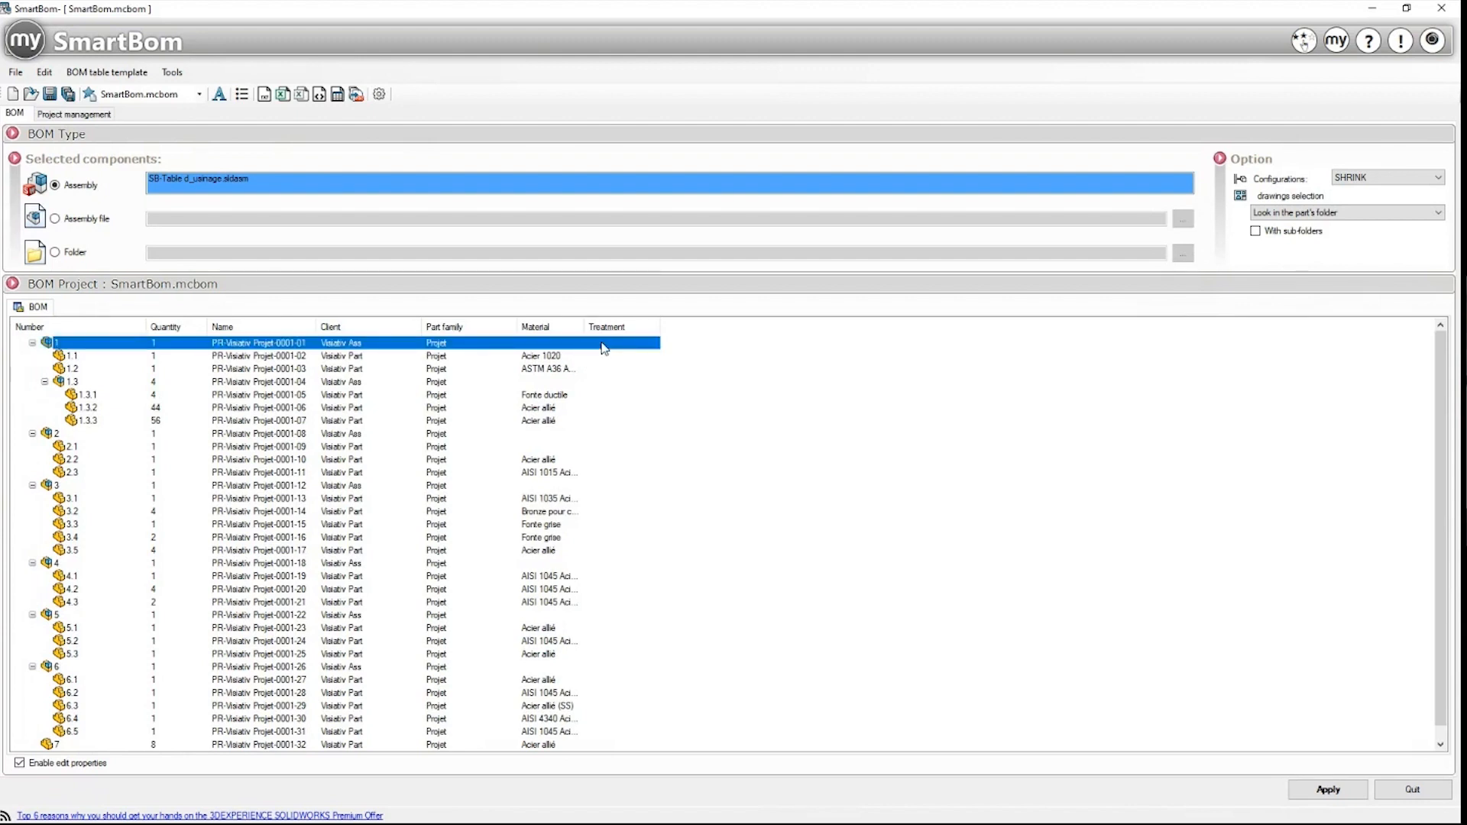
pyautogui.moveTo(845, 39); pyautogui.dragTo(1161, 136)
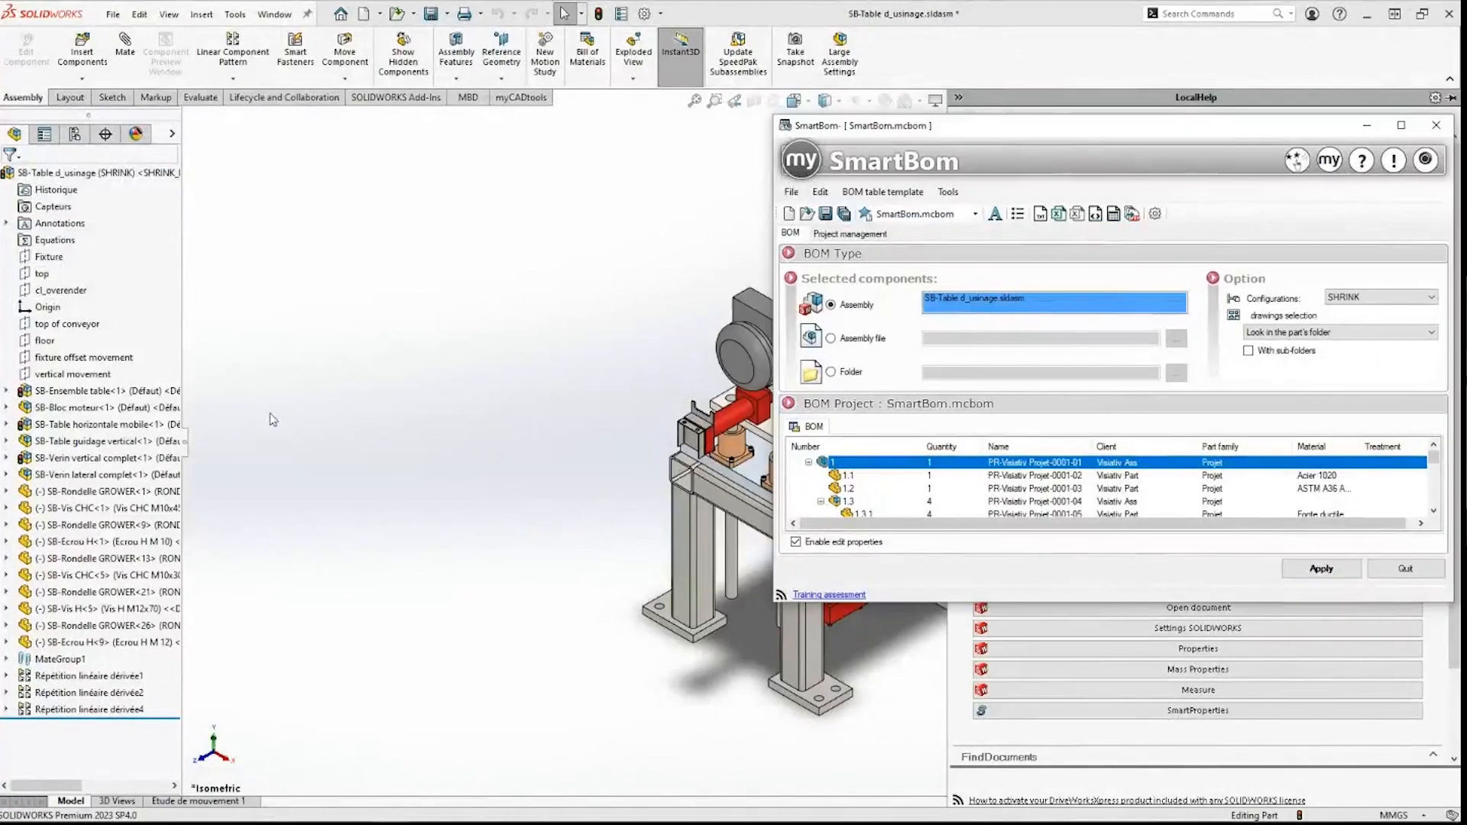
# Step: Open the SB-Ensemble table subassembly in its own window
pyautogui.click(713, 567)
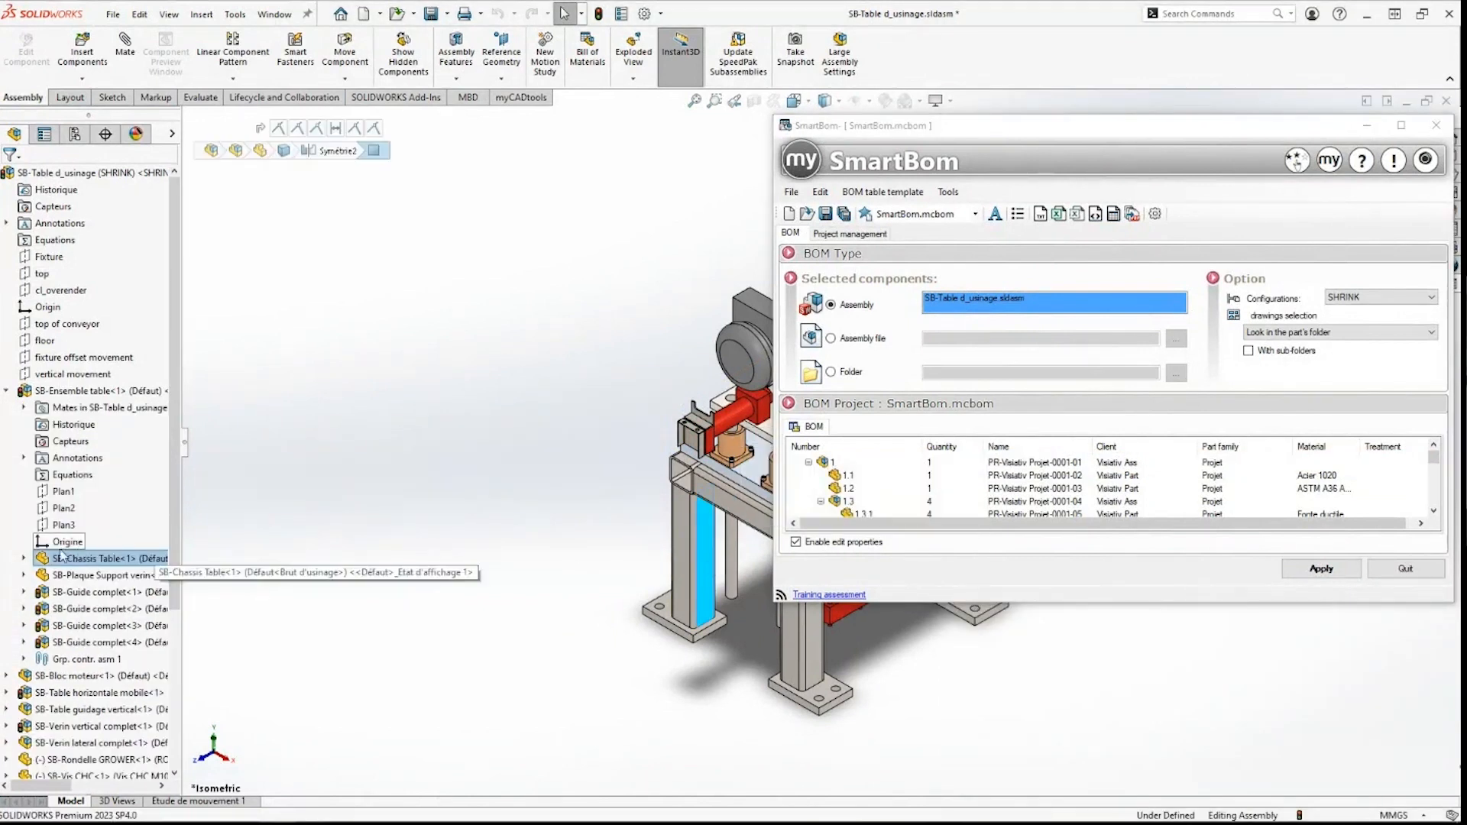
pyautogui.click(122, 560)
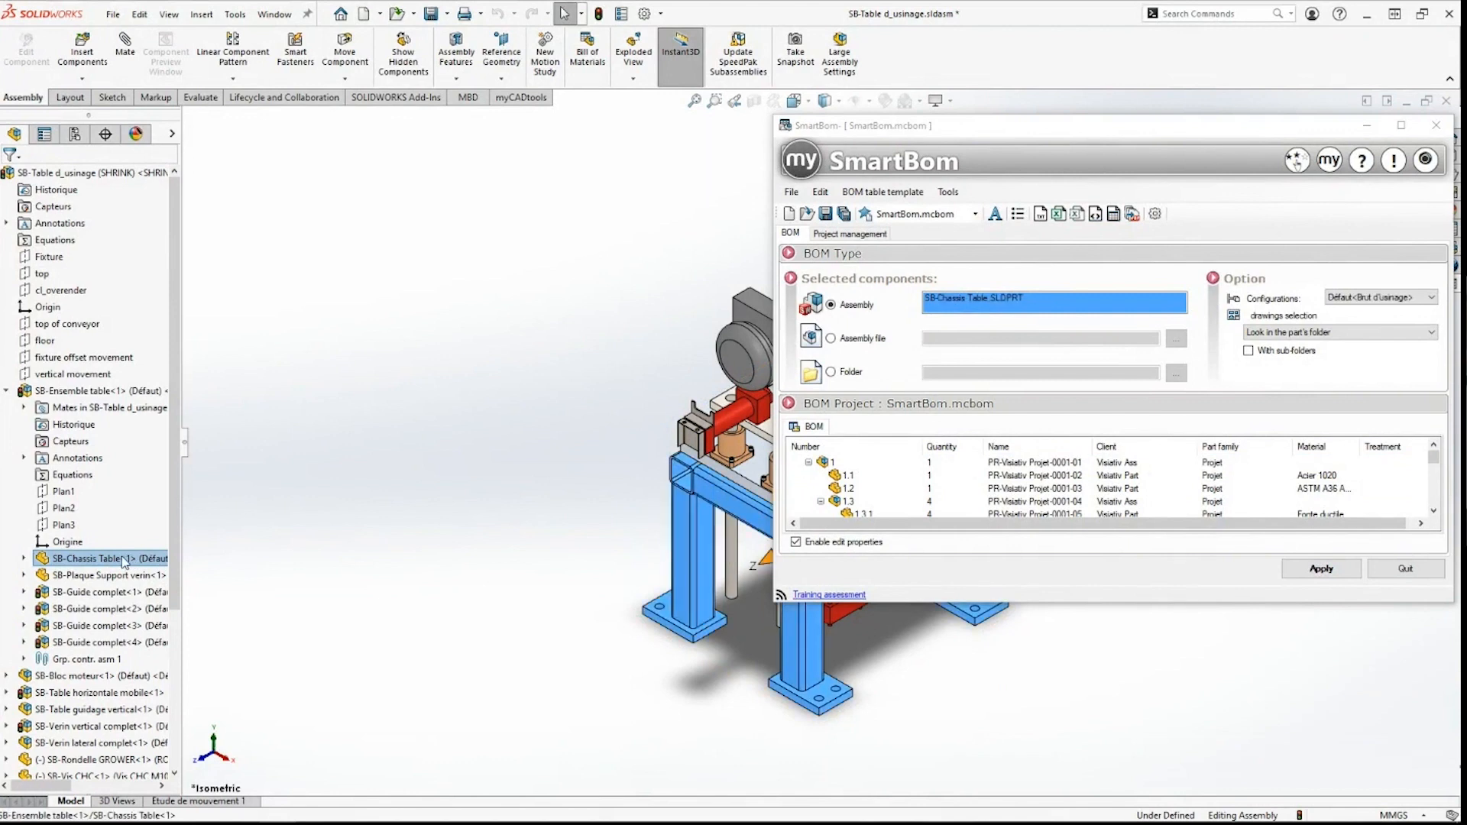
pyautogui.rightClick(123, 560)
pyautogui.click(79, 394)
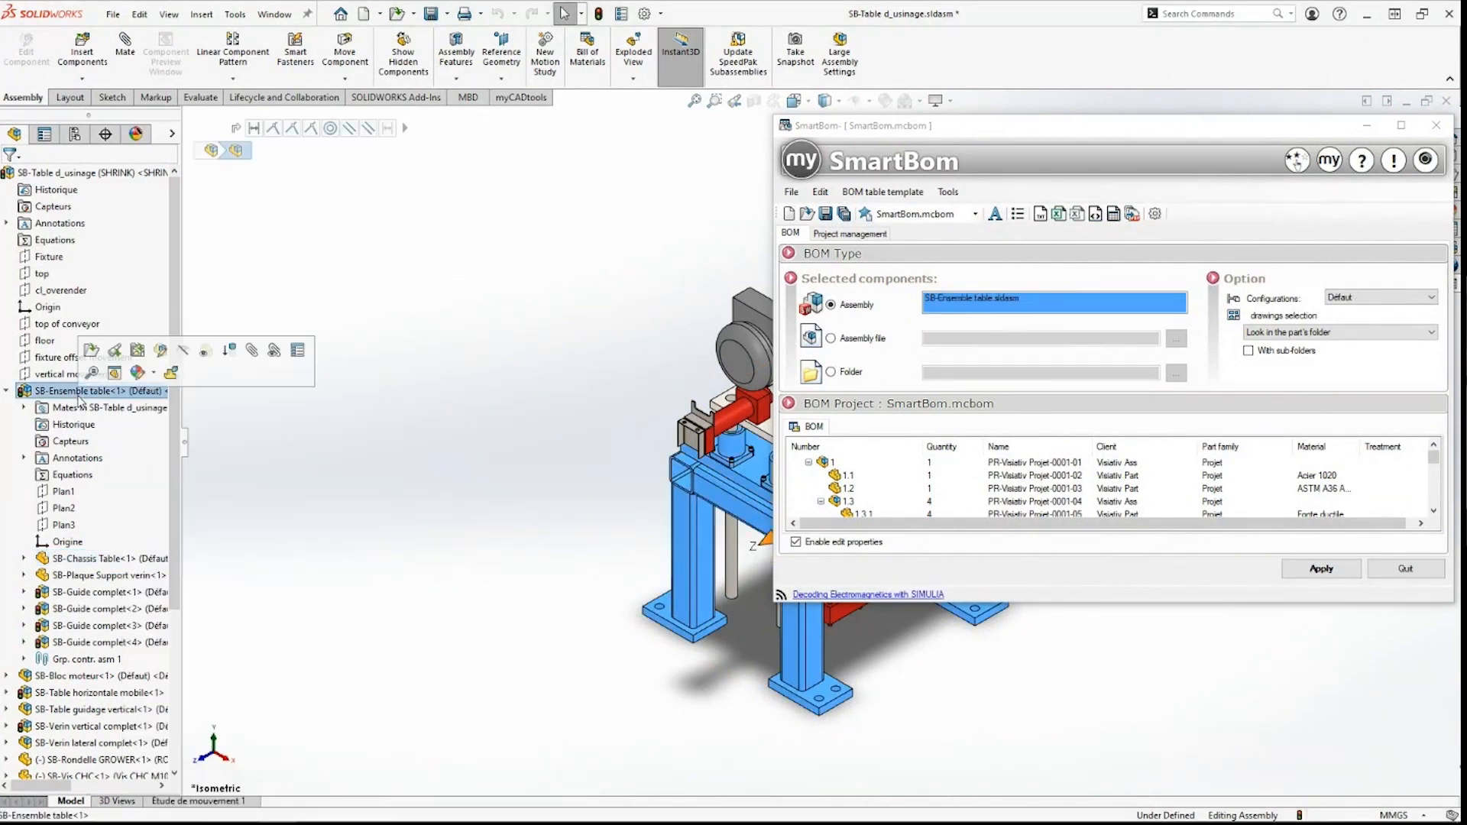
pyautogui.click(92, 352)
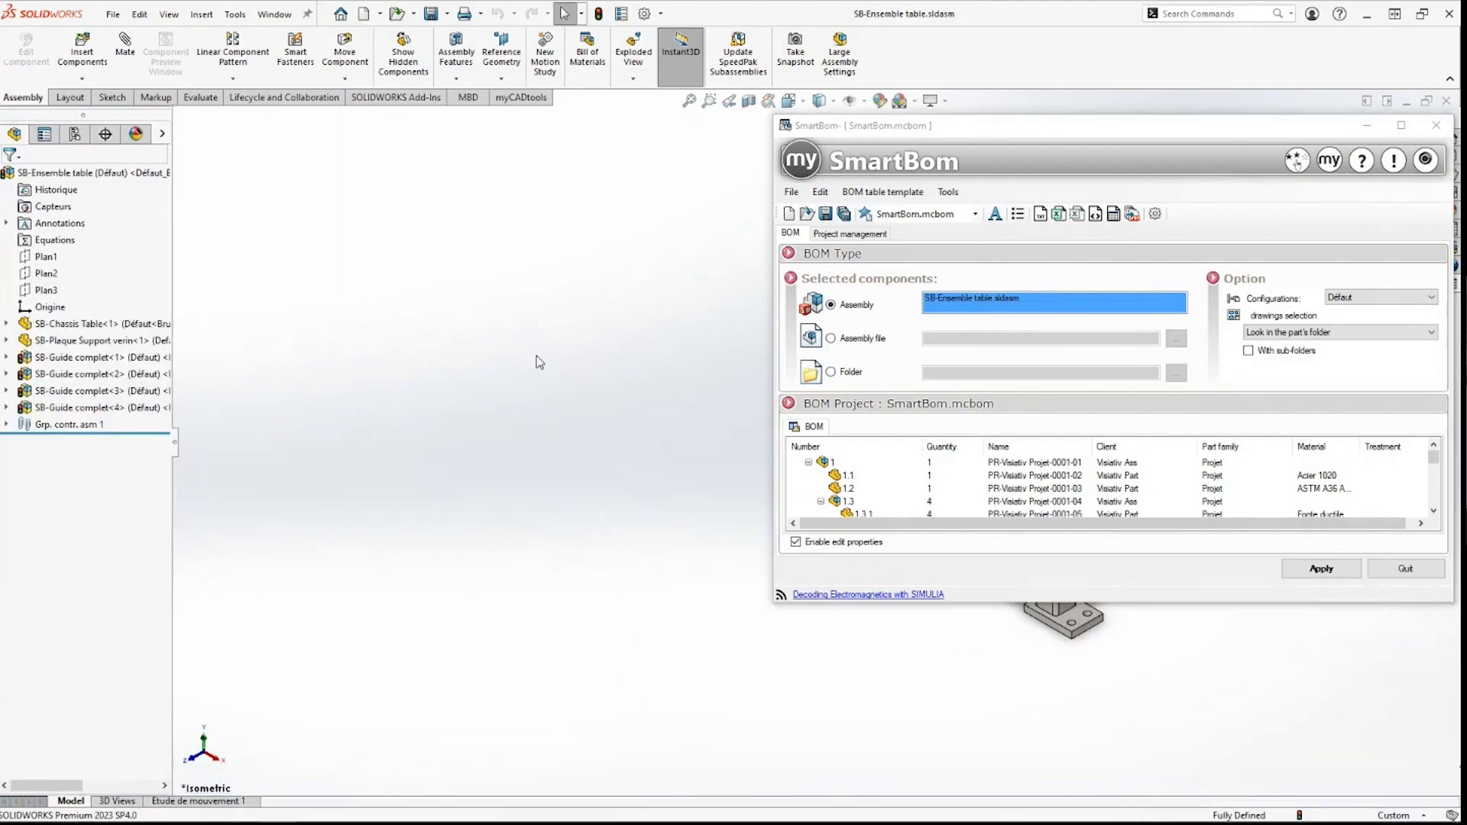
# Step: Review its custom properties (TRAITEMENT Peinture), then return to SB-Table d_usinage
pyautogui.click(1368, 126)
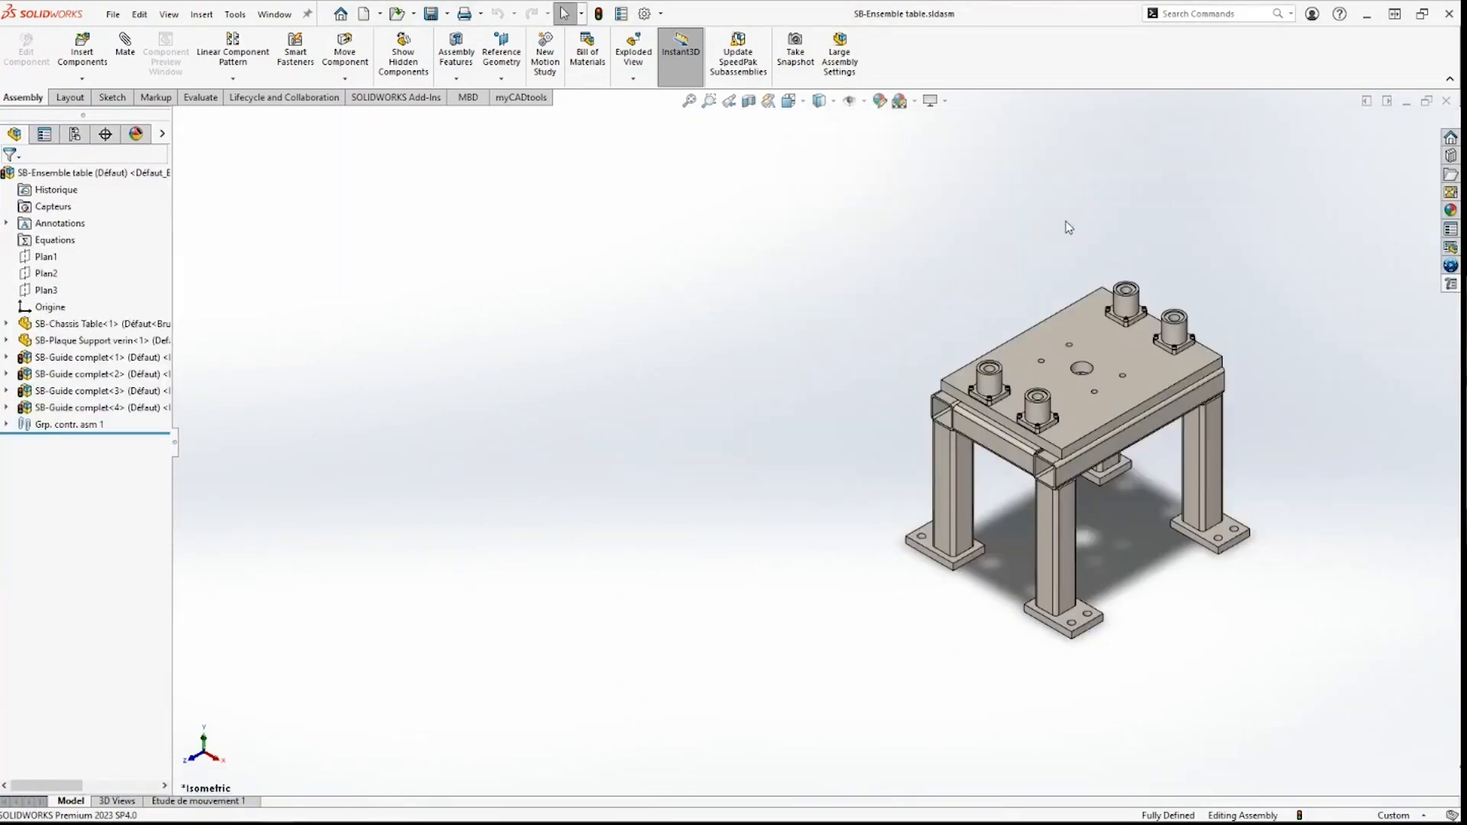
pyautogui.click(621, 13)
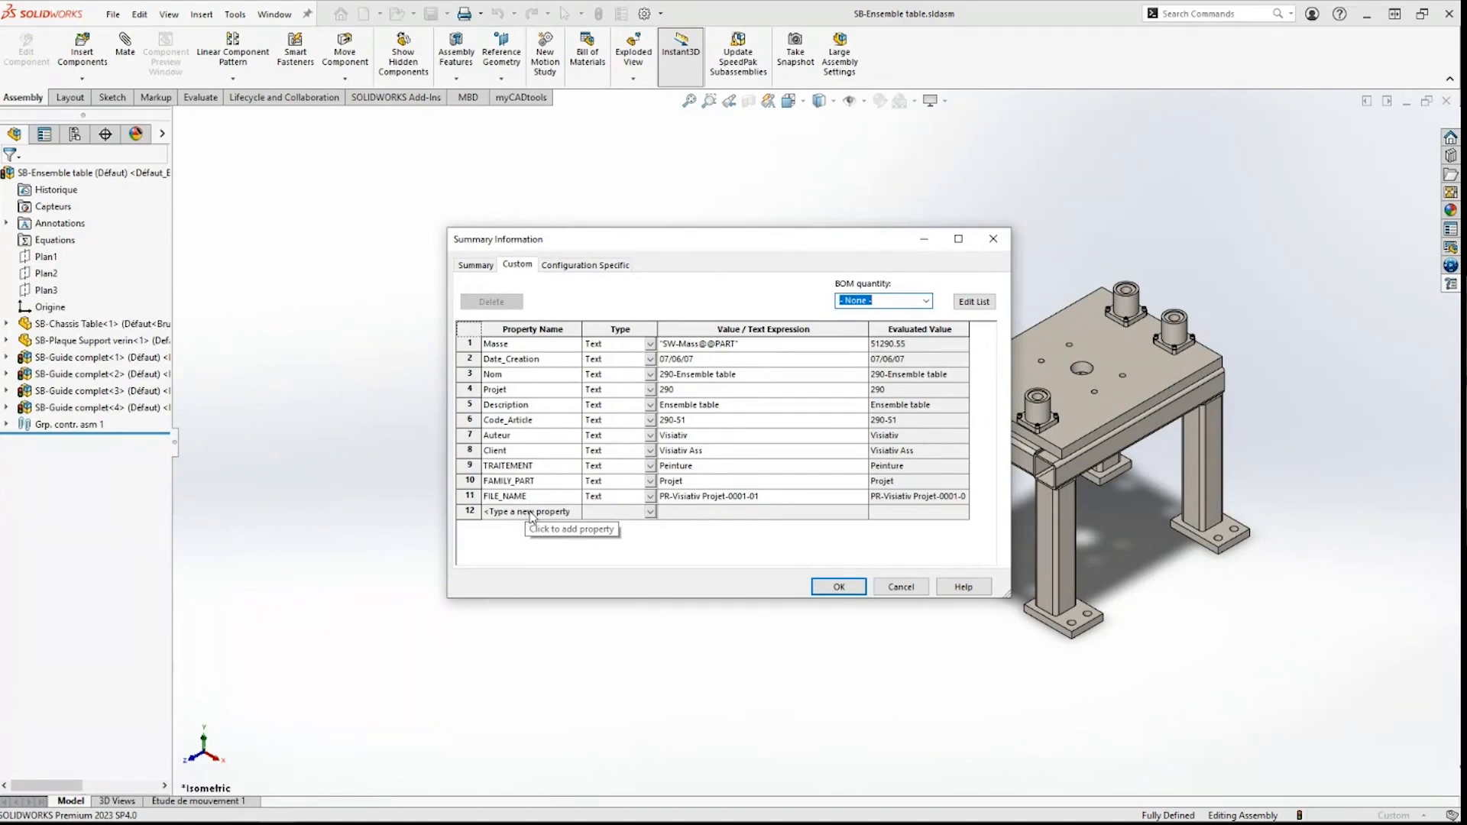
pyautogui.moveTo(697, 467); pyautogui.dragTo(662, 467)
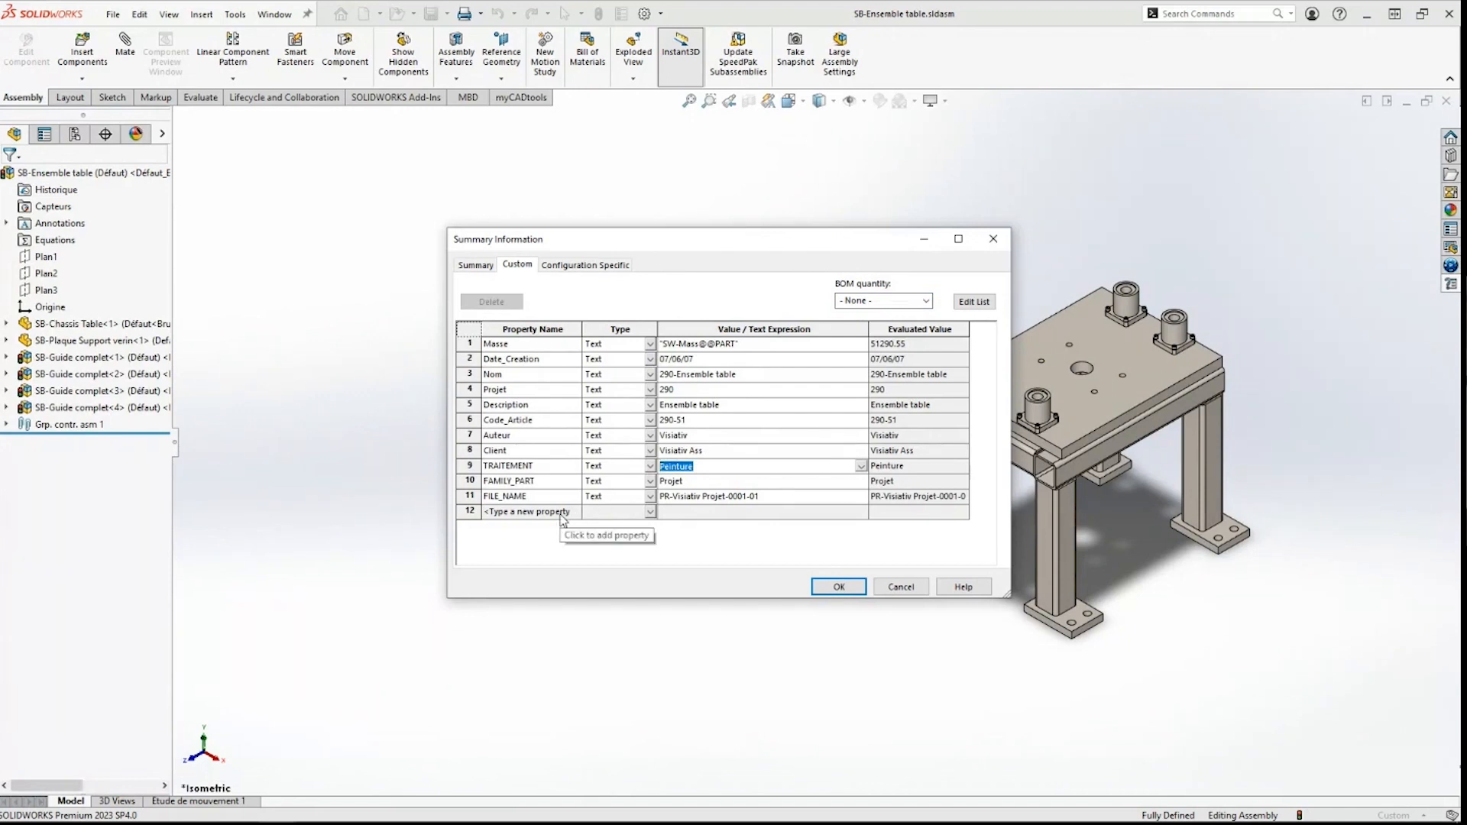
pyautogui.click(901, 587)
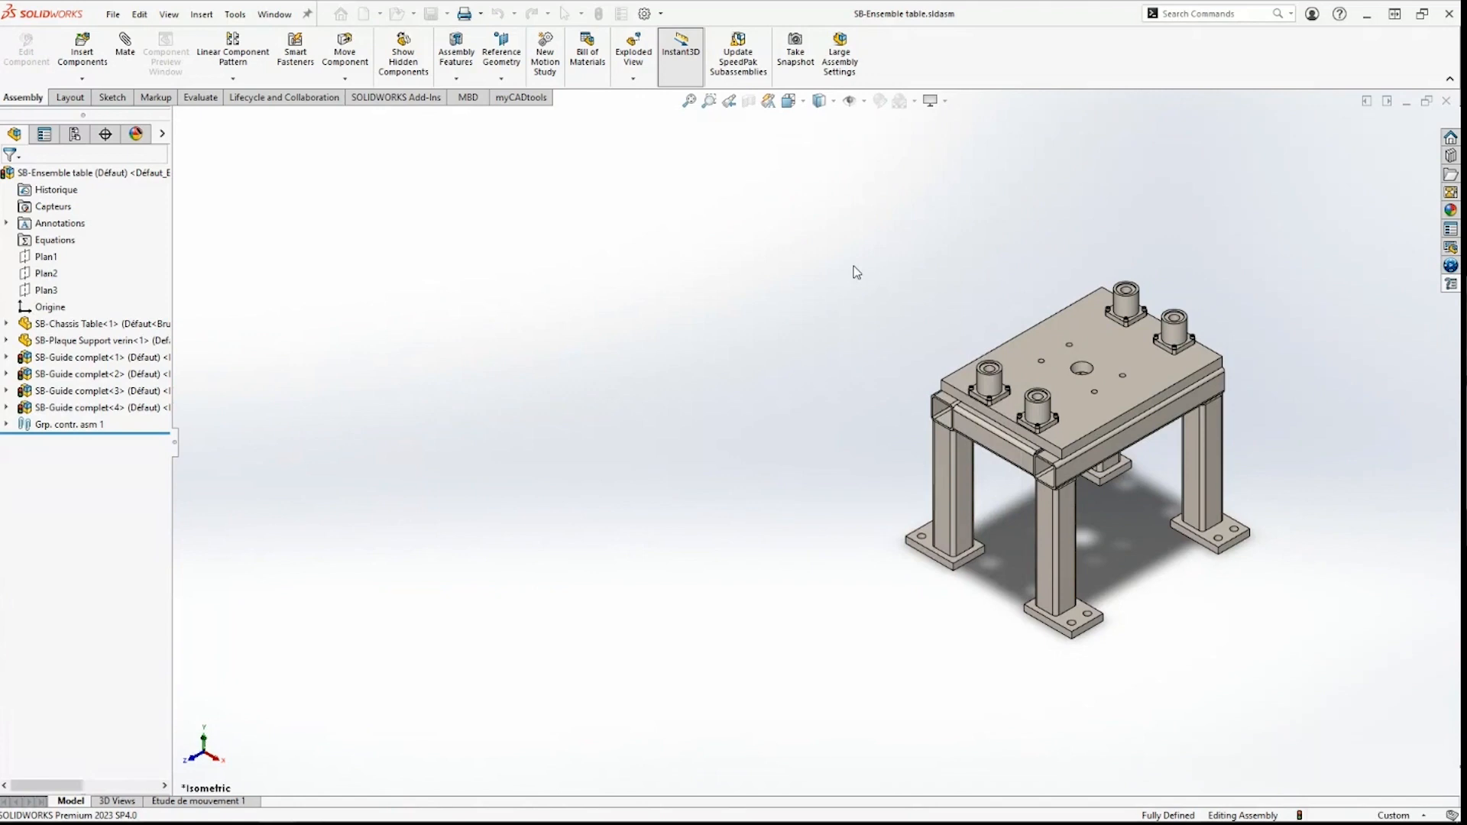
pyautogui.hotkey('ctrl', 'Tab')
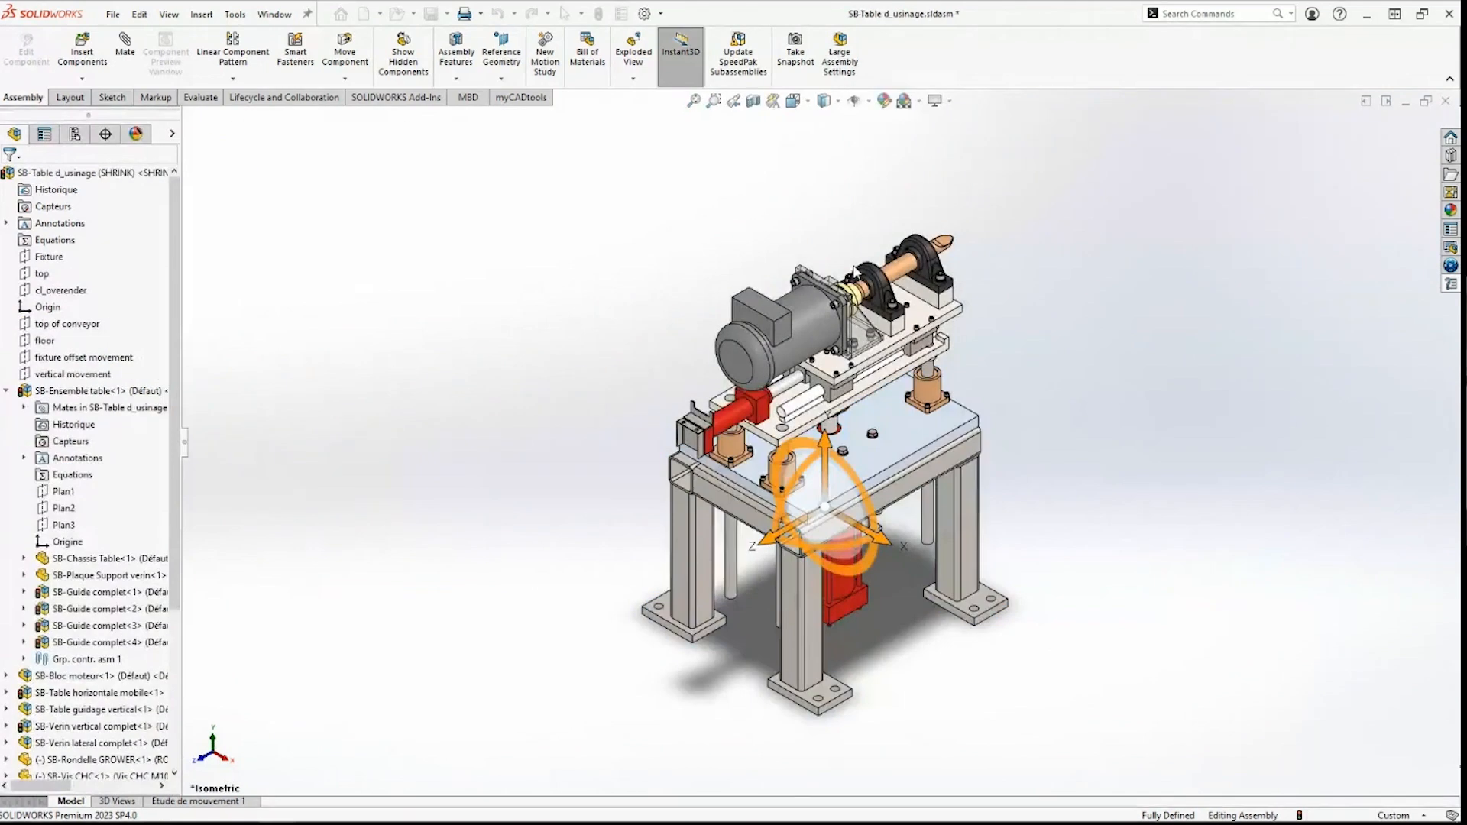
# Step: Open BOM row 1's assembly in SOLIDWORKS from SmartBom's row menu
pyautogui.click(83, 564)
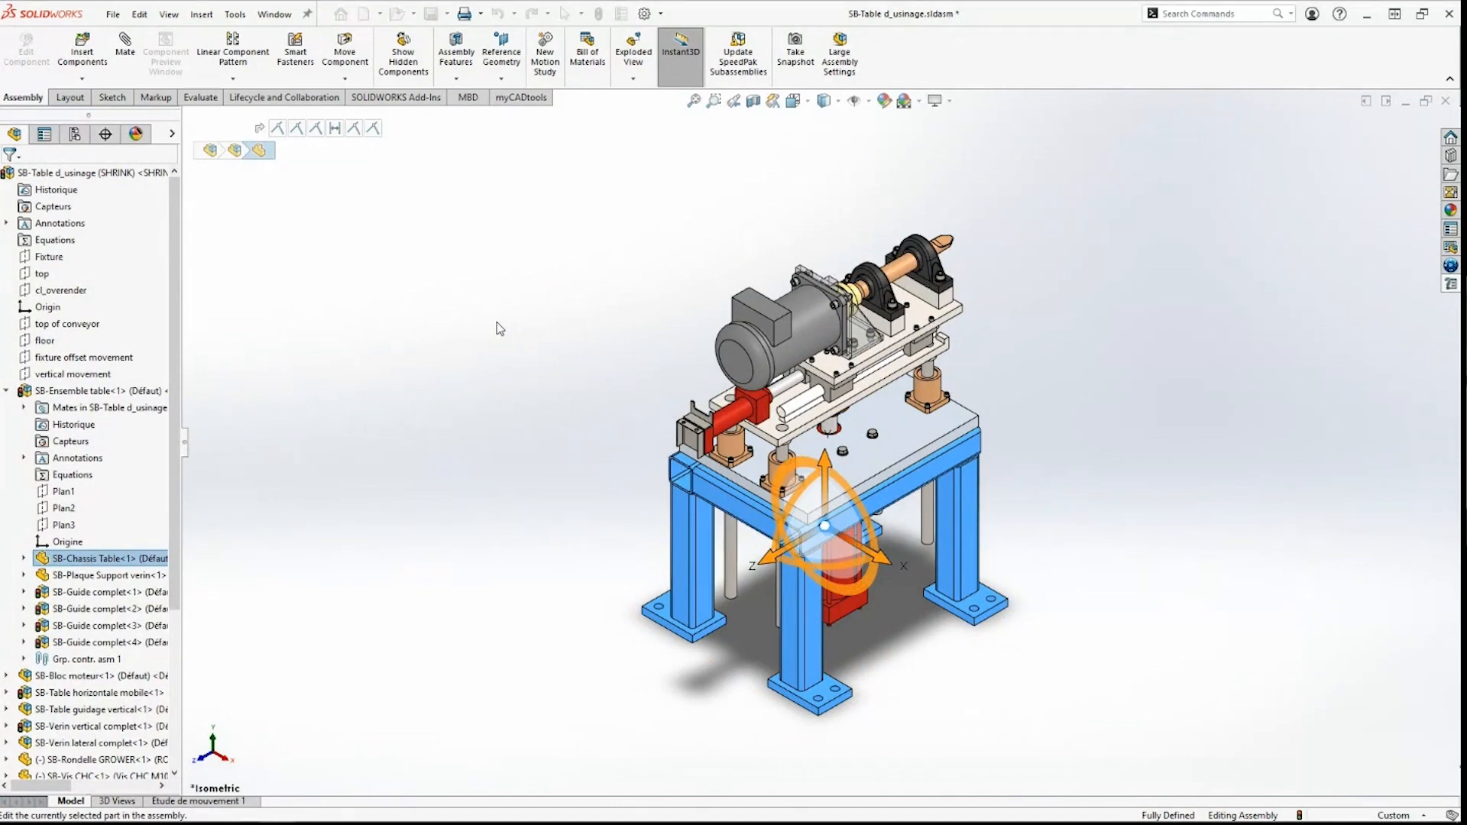
pyautogui.press('Escape')
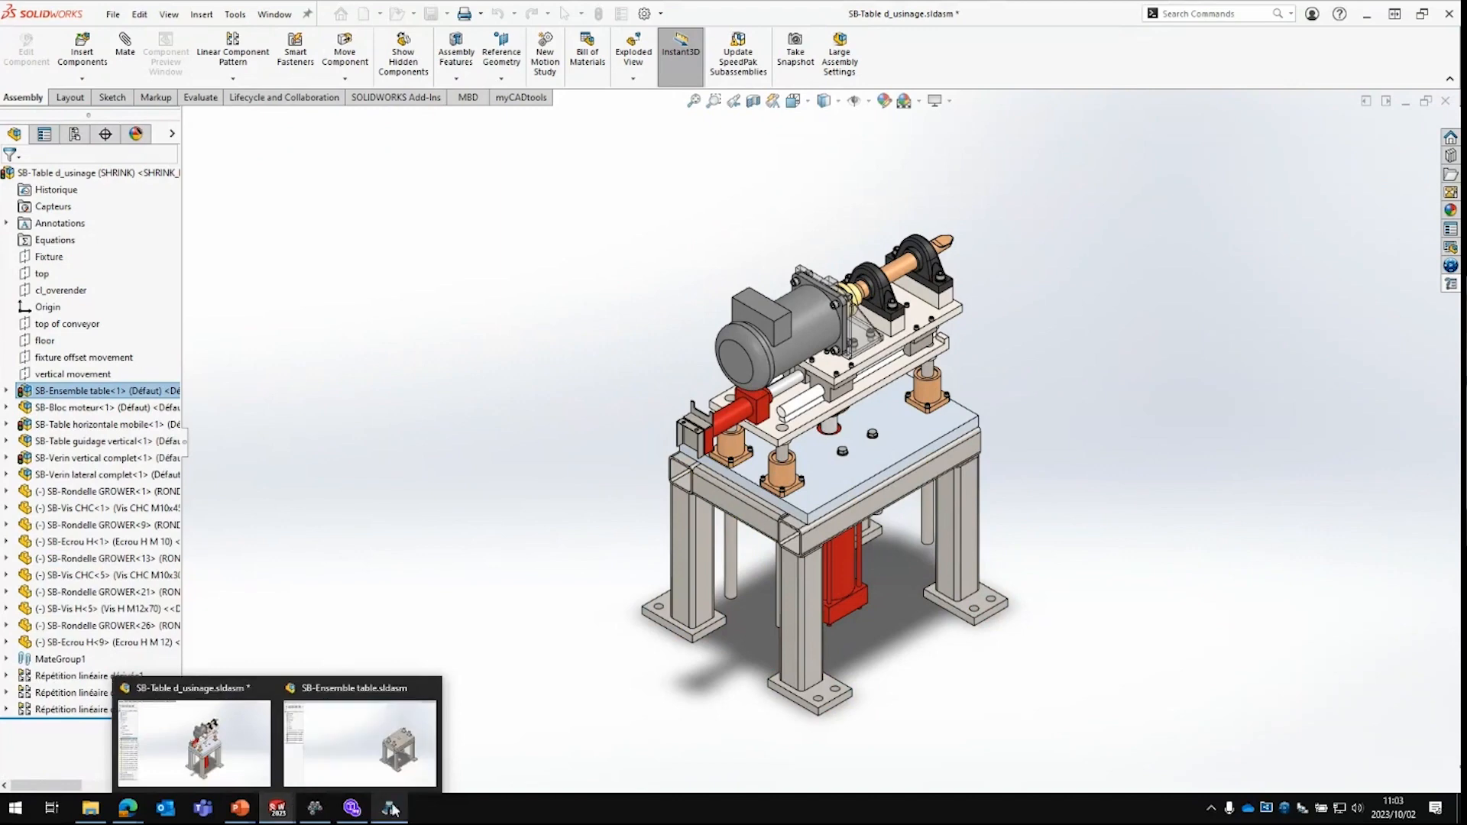
pyautogui.click(390, 807)
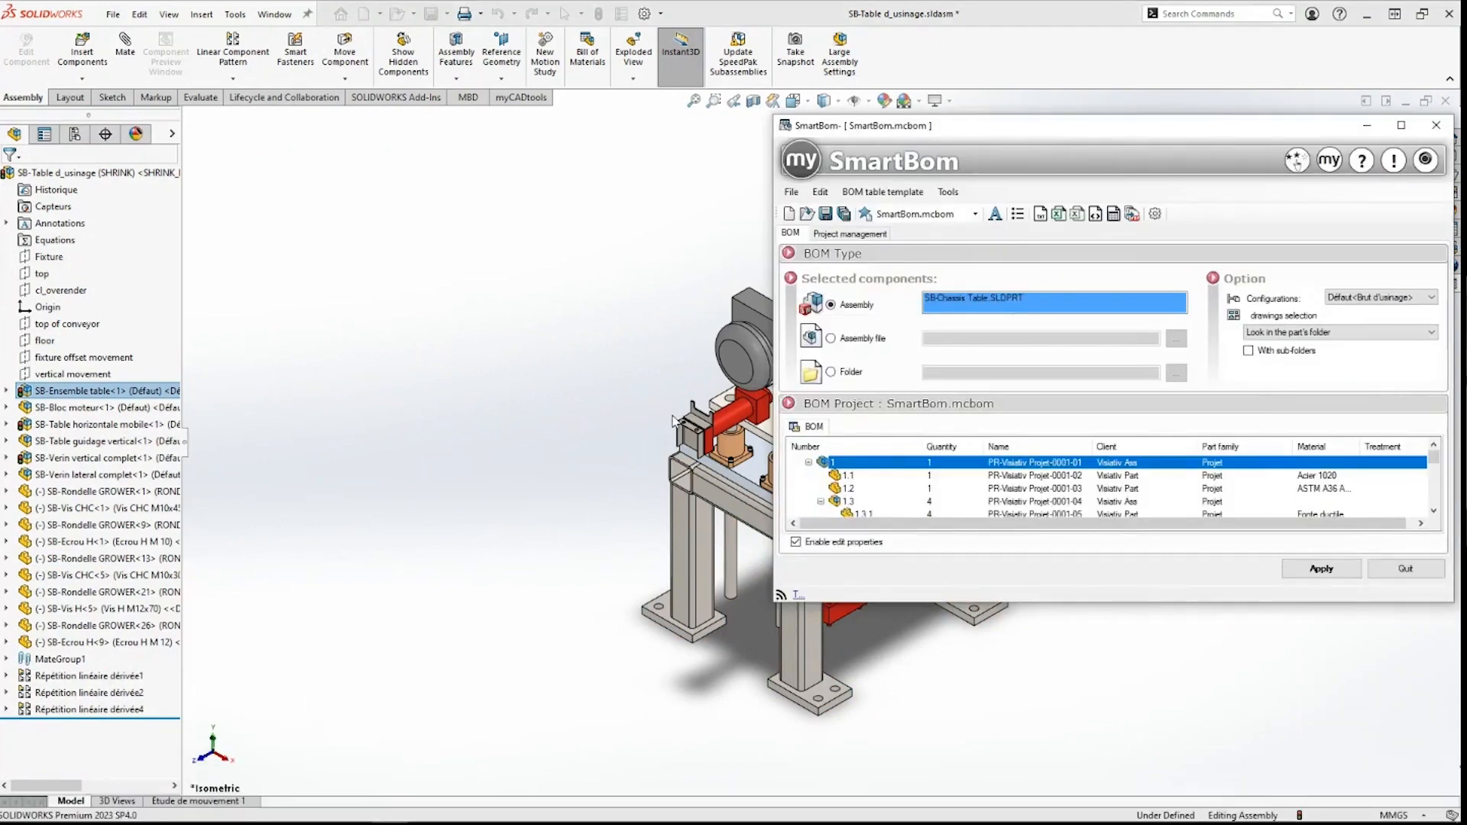
pyautogui.moveTo(1345, 124); pyautogui.dragTo(1192, 95)
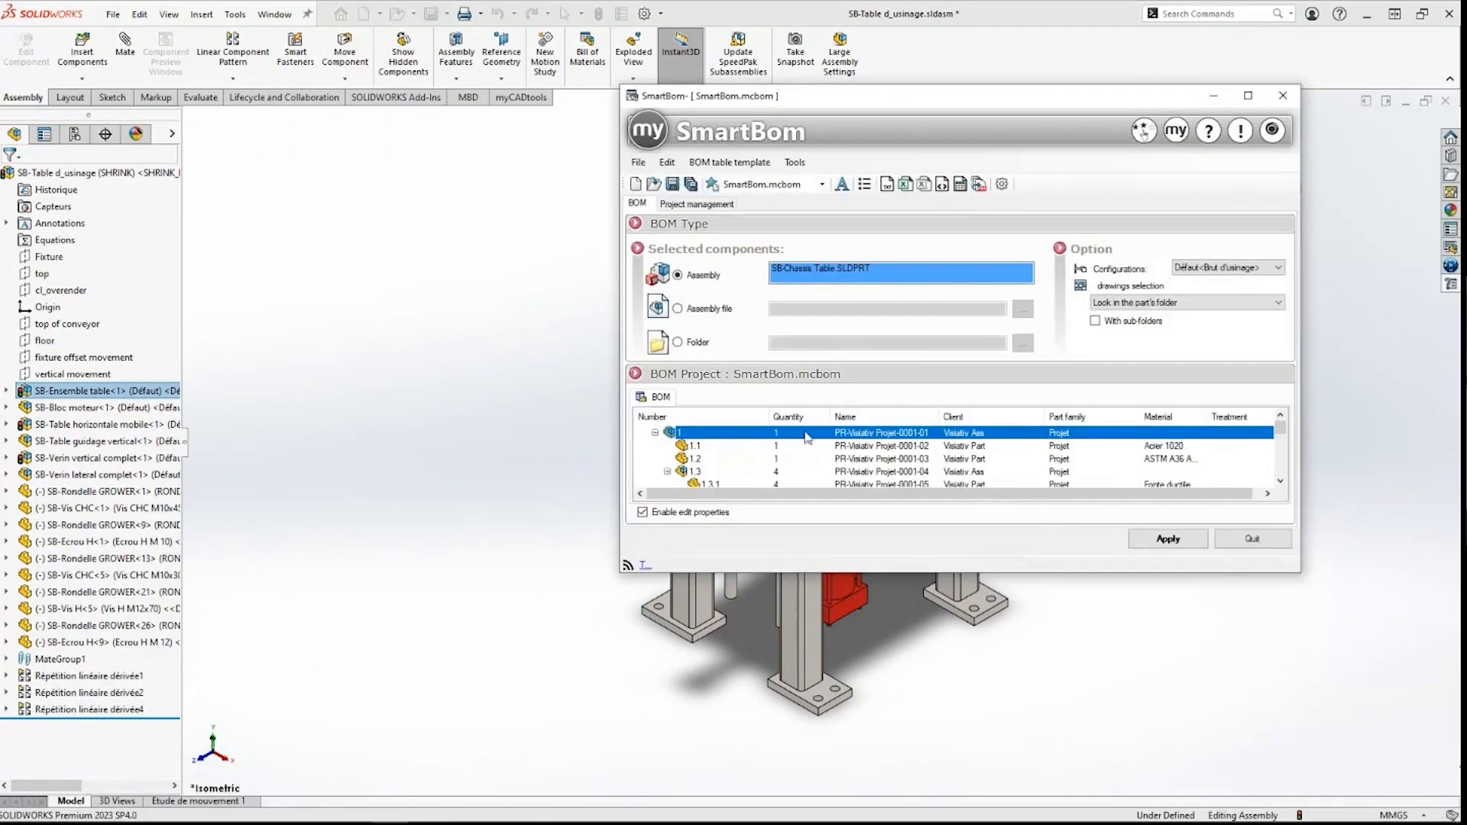
pyautogui.rightClick(704, 442)
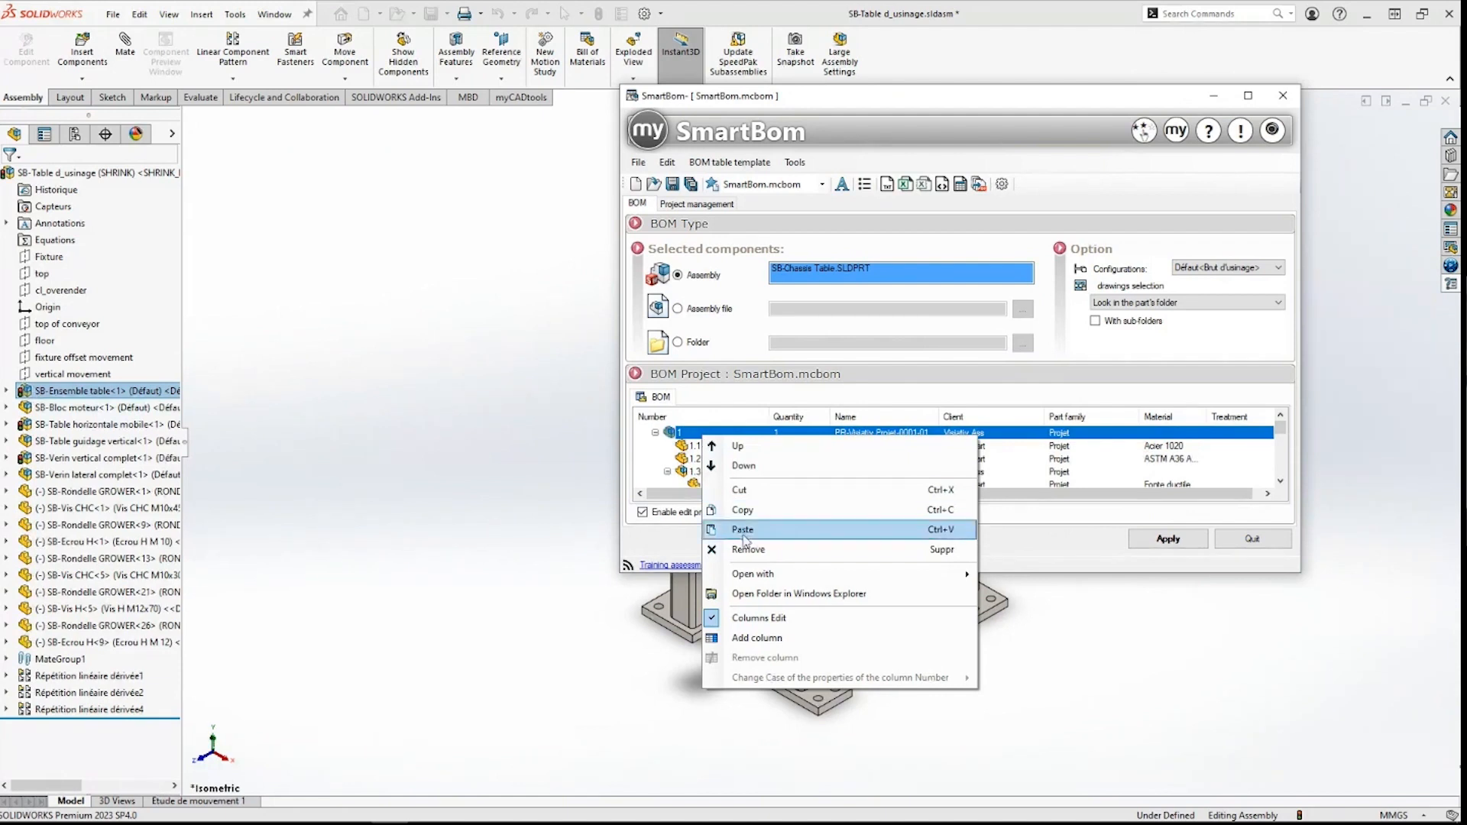
pyautogui.click(681, 451)
pyautogui.rightClick(694, 436)
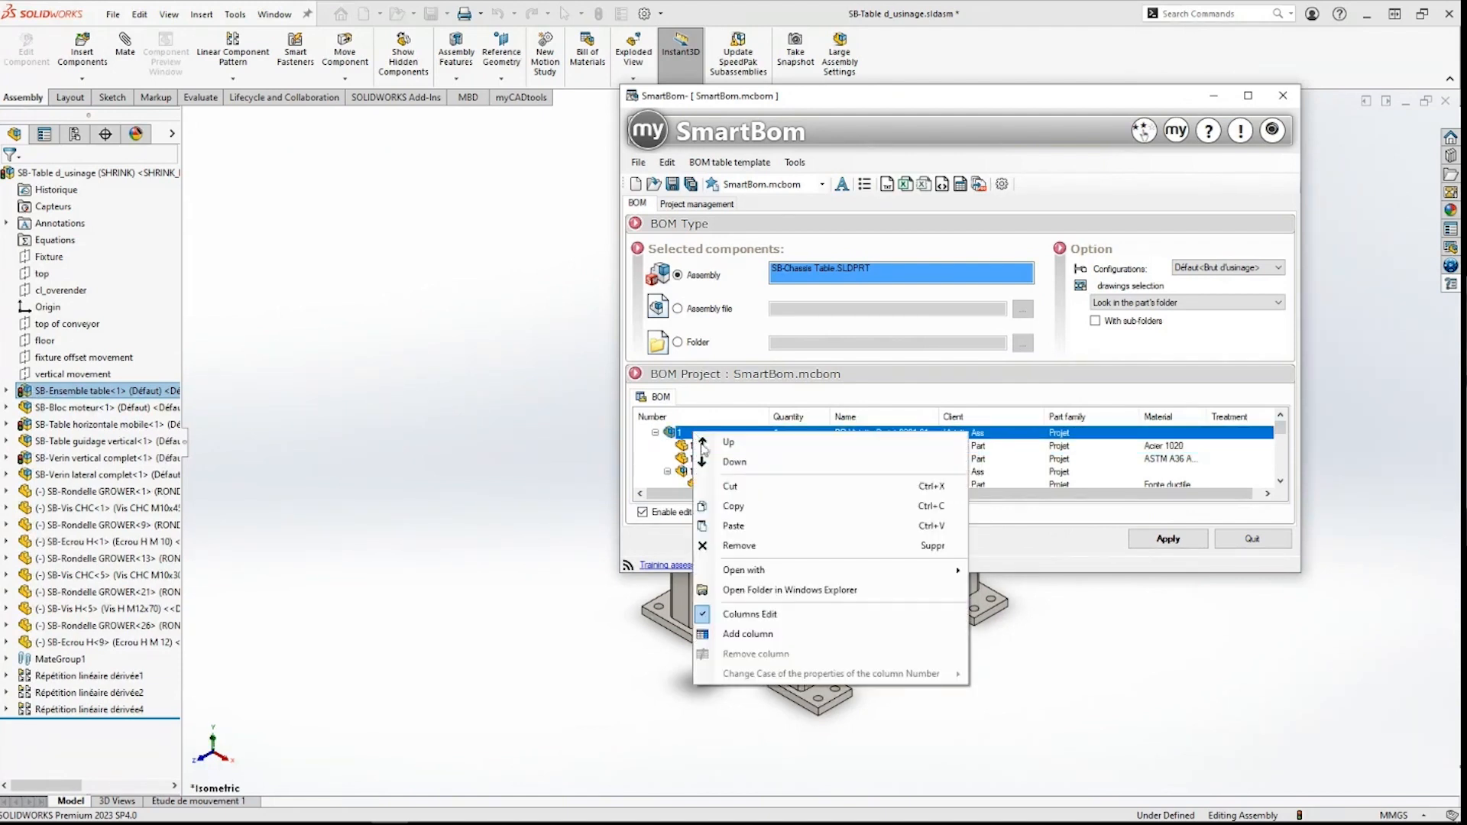
pyautogui.moveTo(951, 570)
pyautogui.click(997, 577)
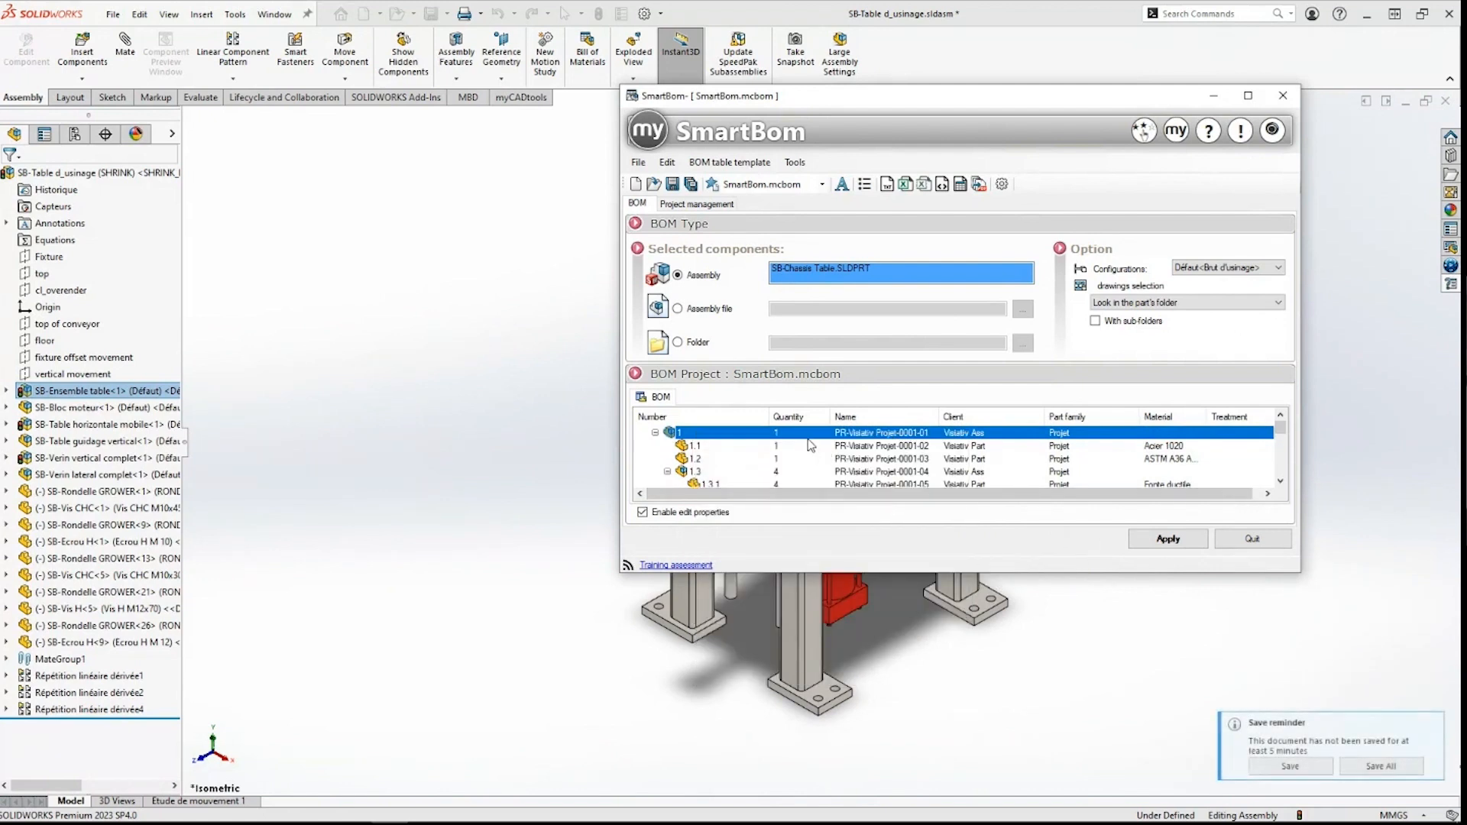
pyautogui.rightClick(734, 433)
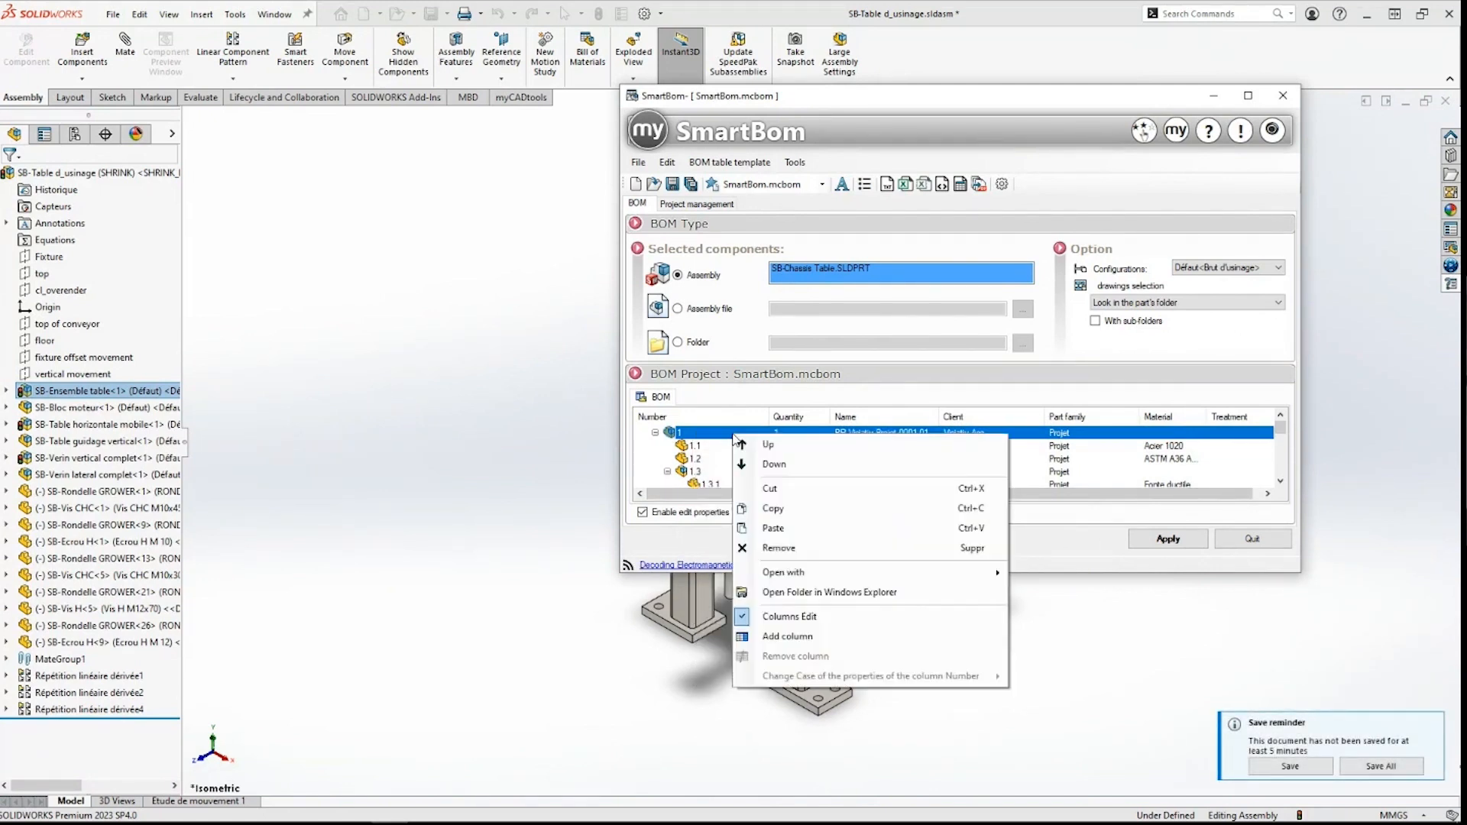
pyautogui.moveTo(790, 581)
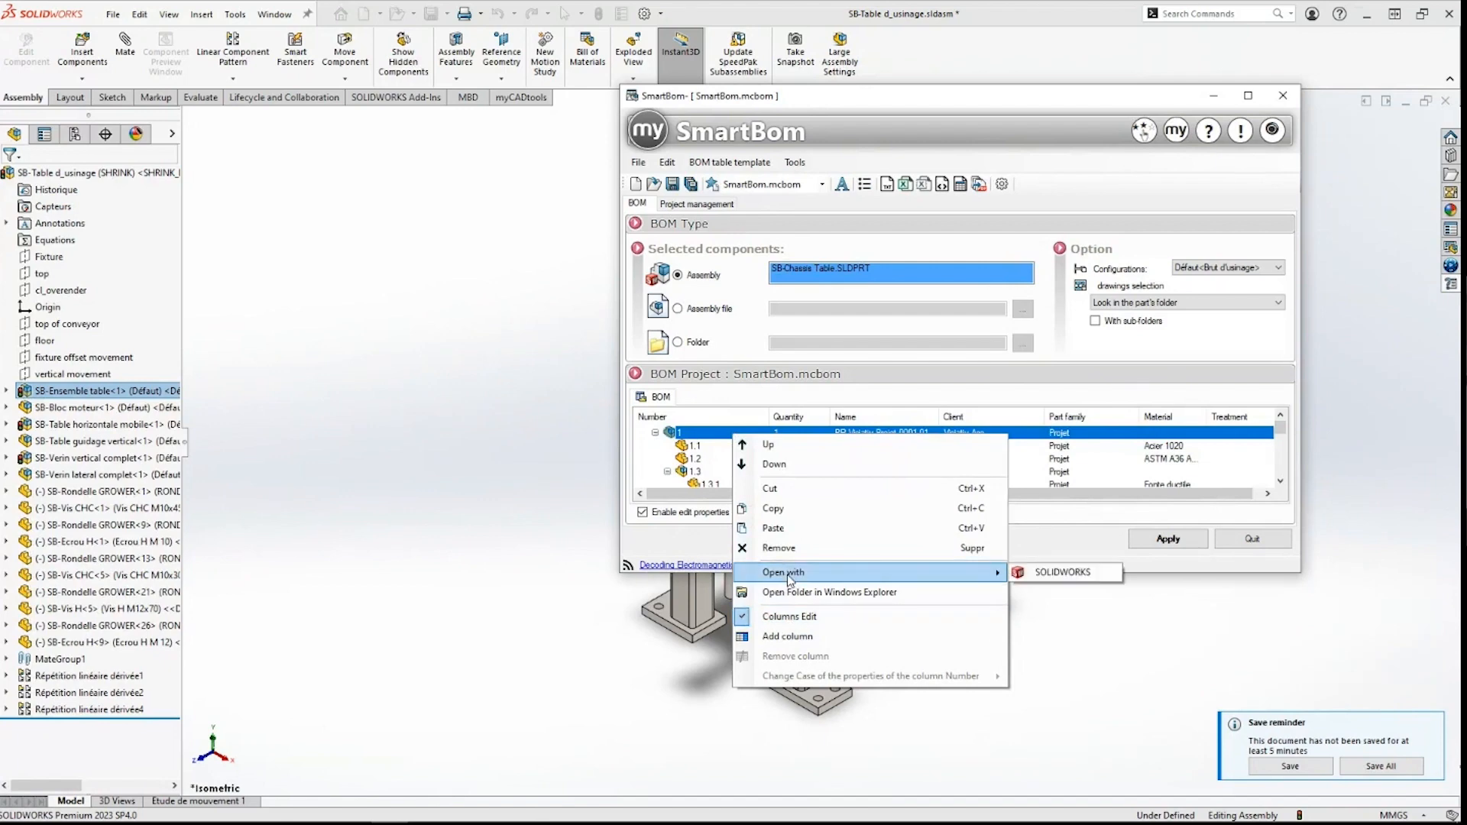
pyautogui.click(1005, 579)
# Step: Maximize SmartBom, open row 1's containing folder in Windows Explorer, then restore the window
pyautogui.click(1248, 96)
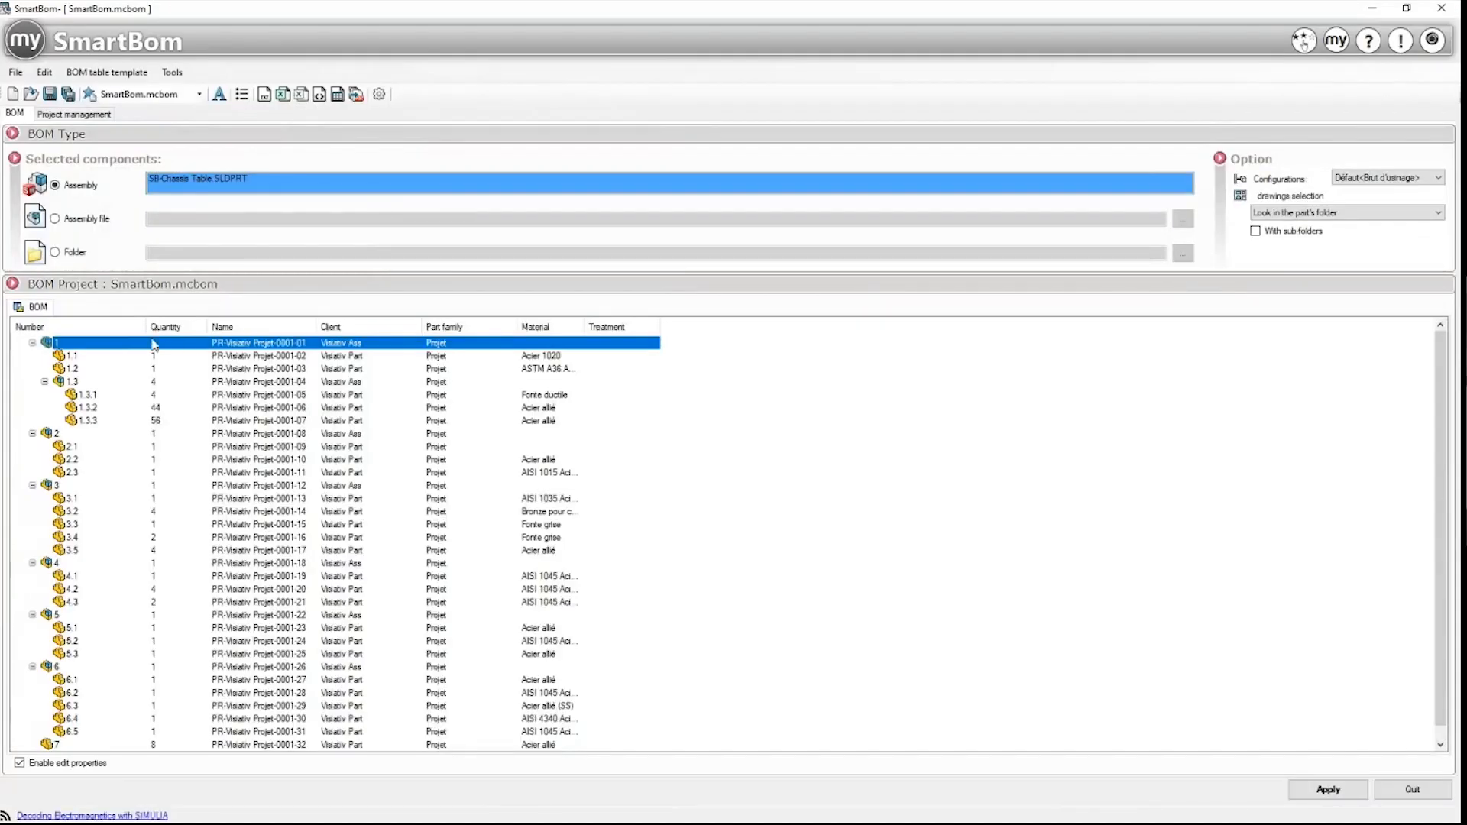
pyautogui.rightClick(124, 347)
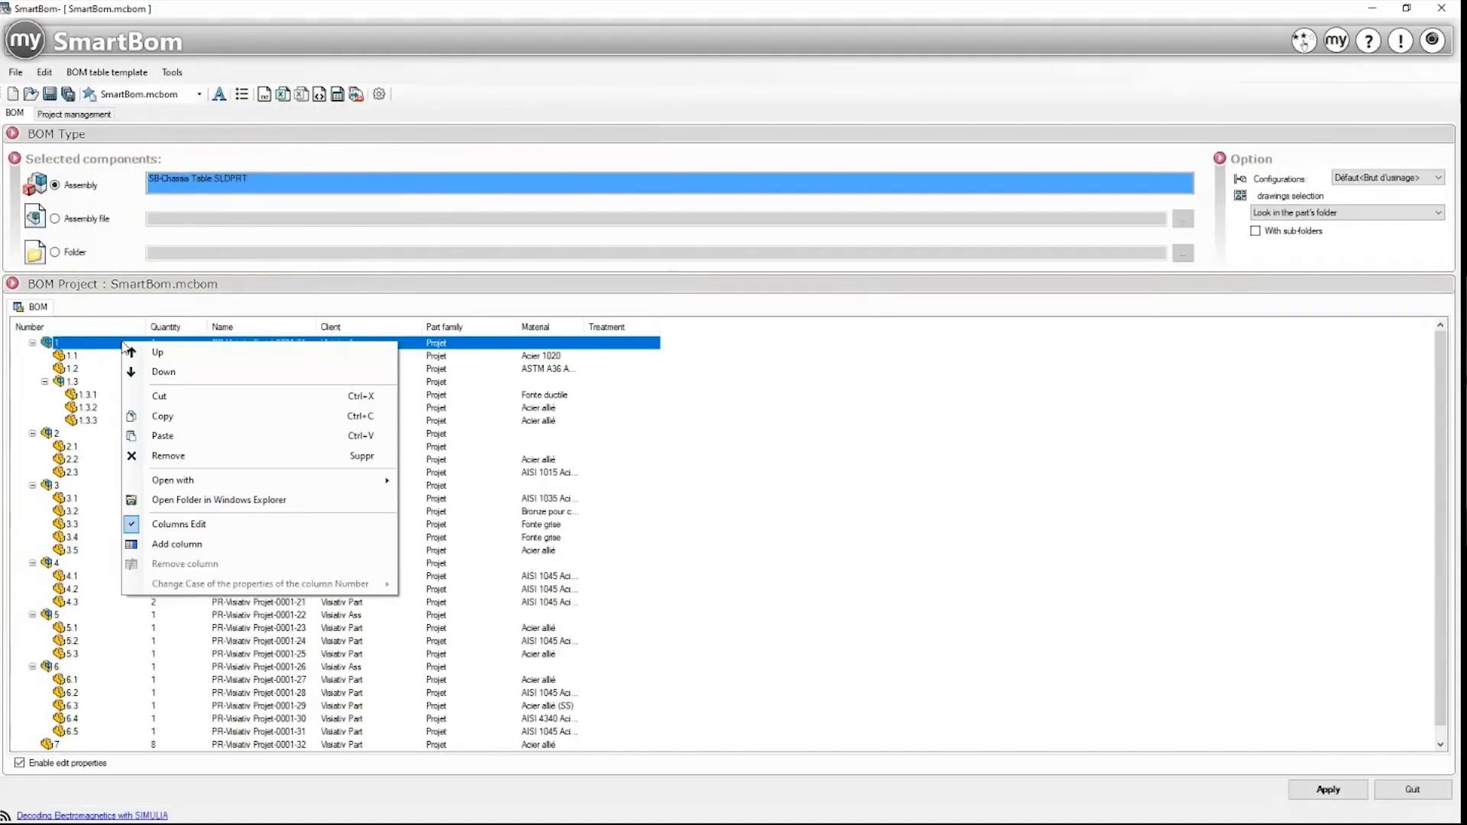
pyautogui.click(199, 499)
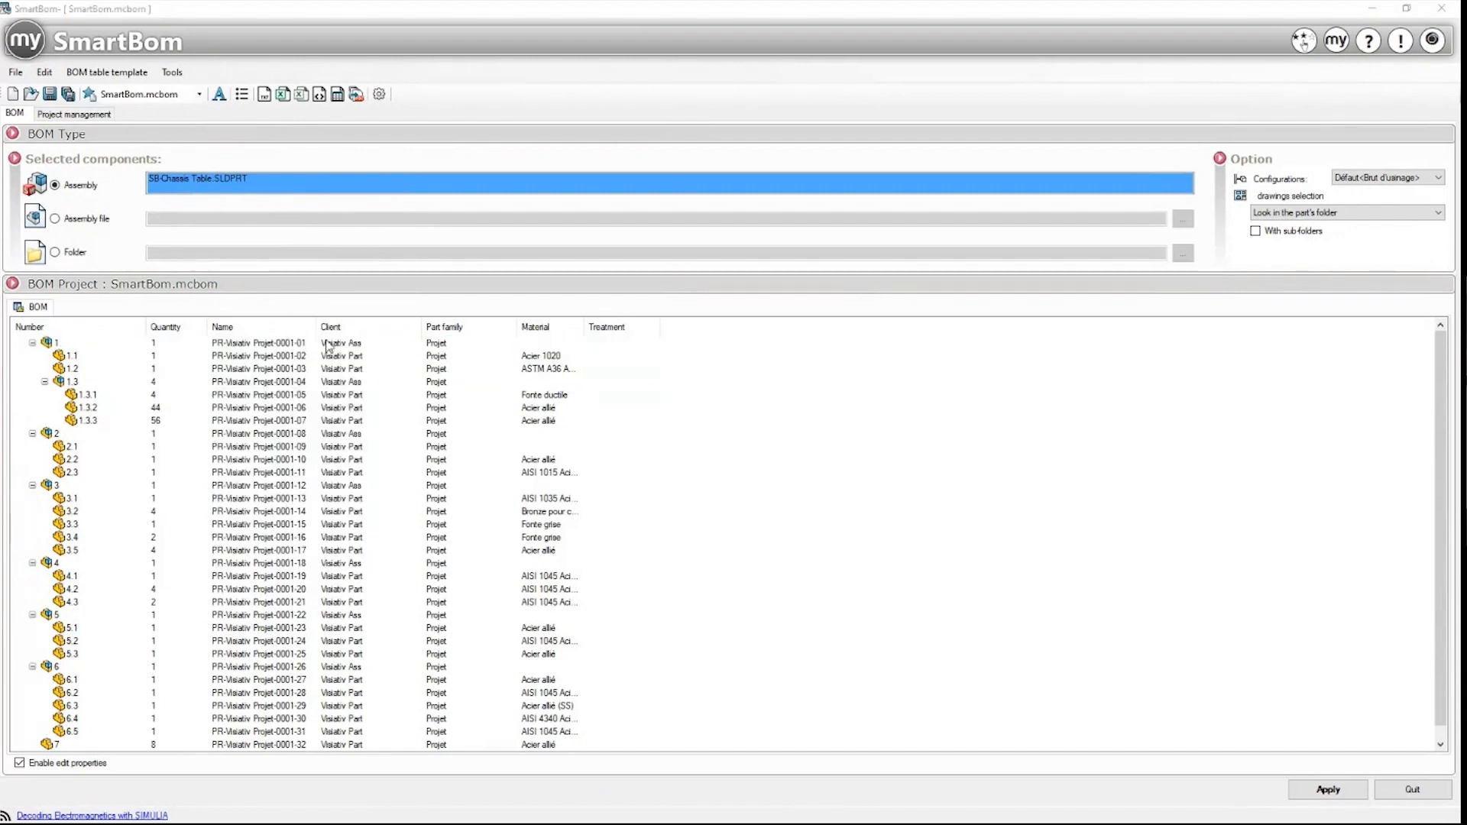
pyautogui.click(1404, 9)
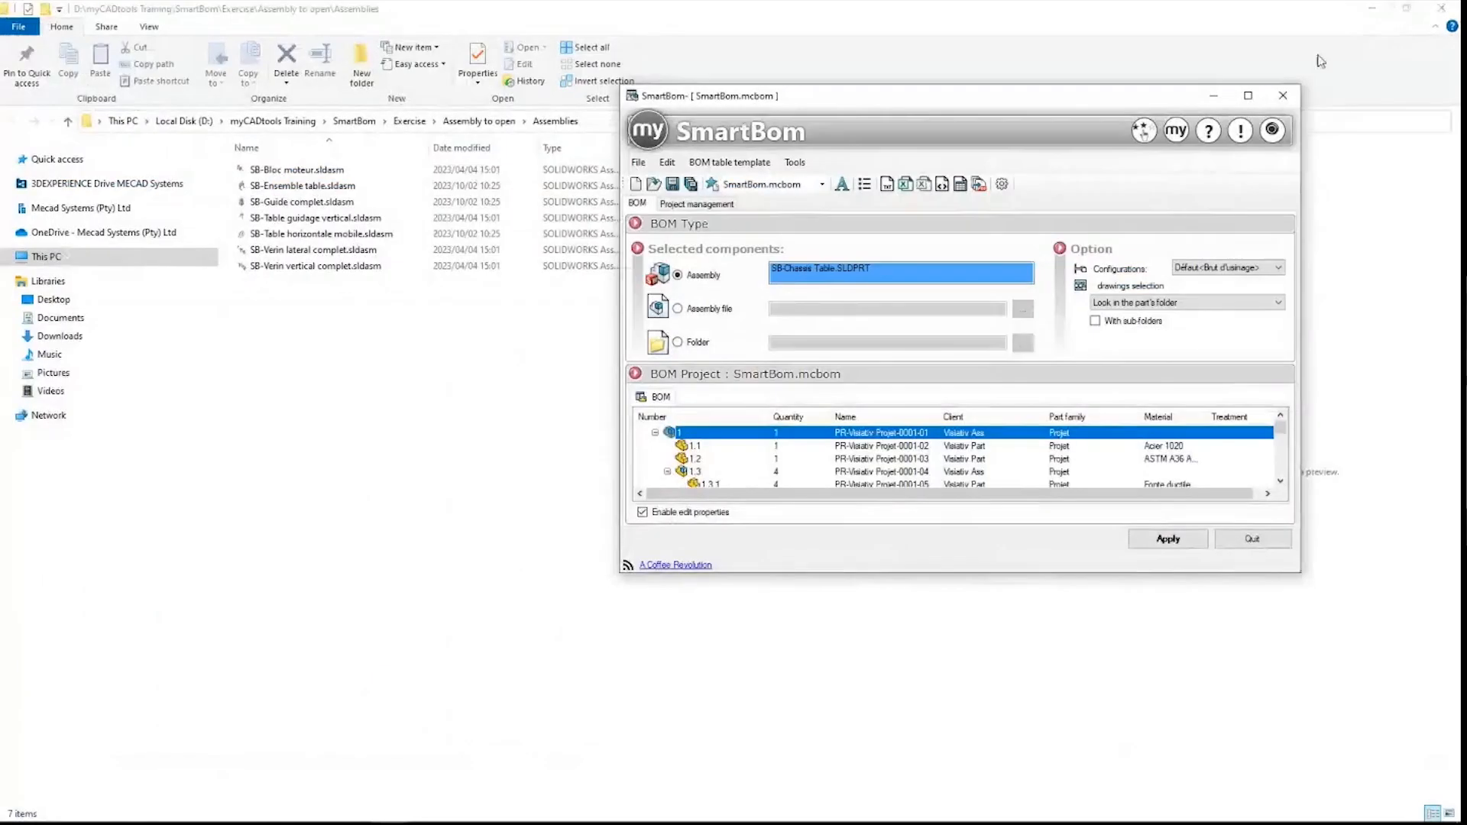
# Step: Launch SB-Bloc moteur.sldasm, reopen BOM row 1's assembly, and bring the SOLIDWORKS window forward
pyautogui.doubleClick(319, 172)
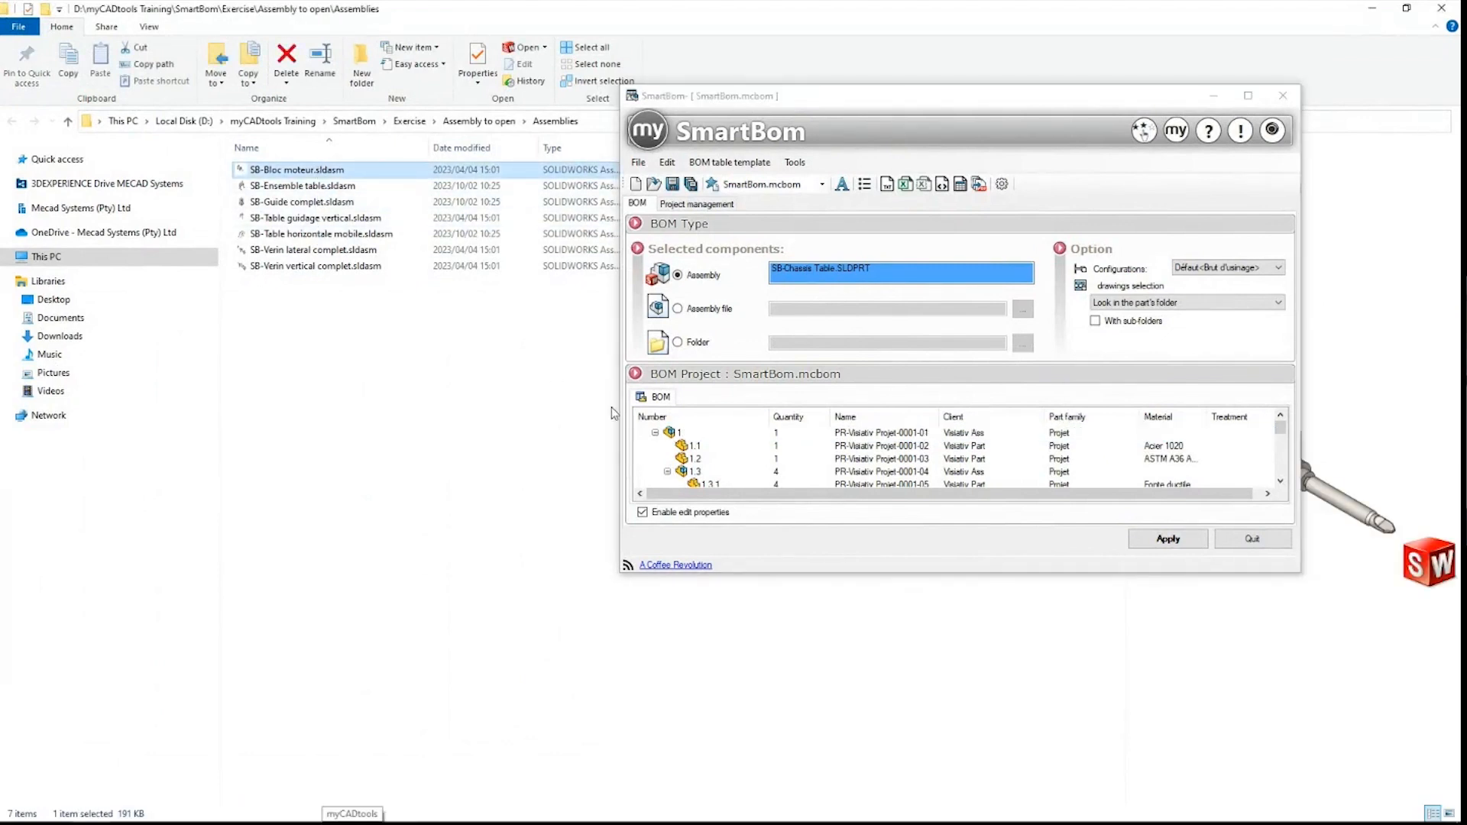
pyautogui.rightClick(700, 433)
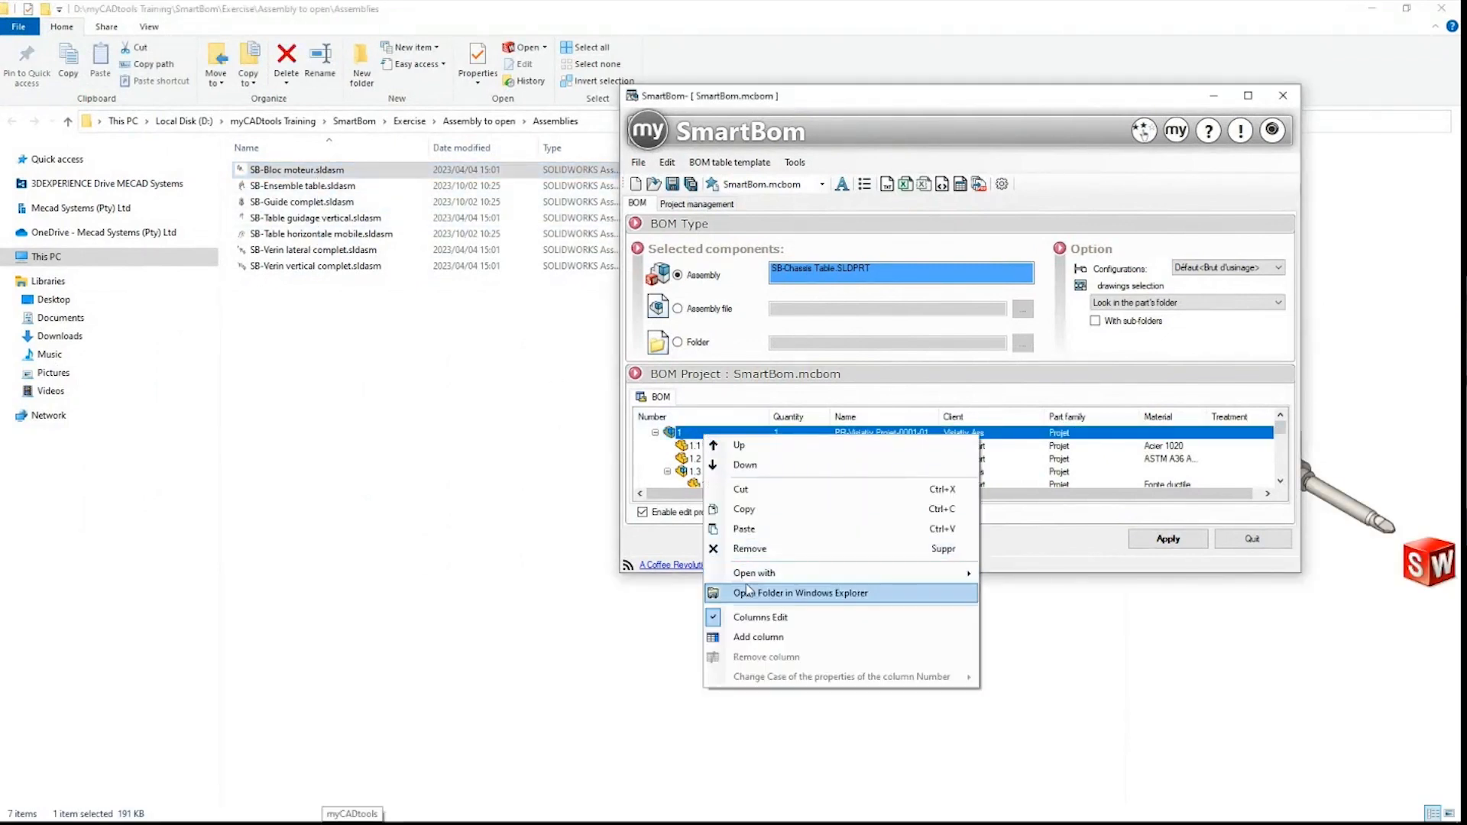
pyautogui.moveTo(753, 574)
pyautogui.click(1015, 575)
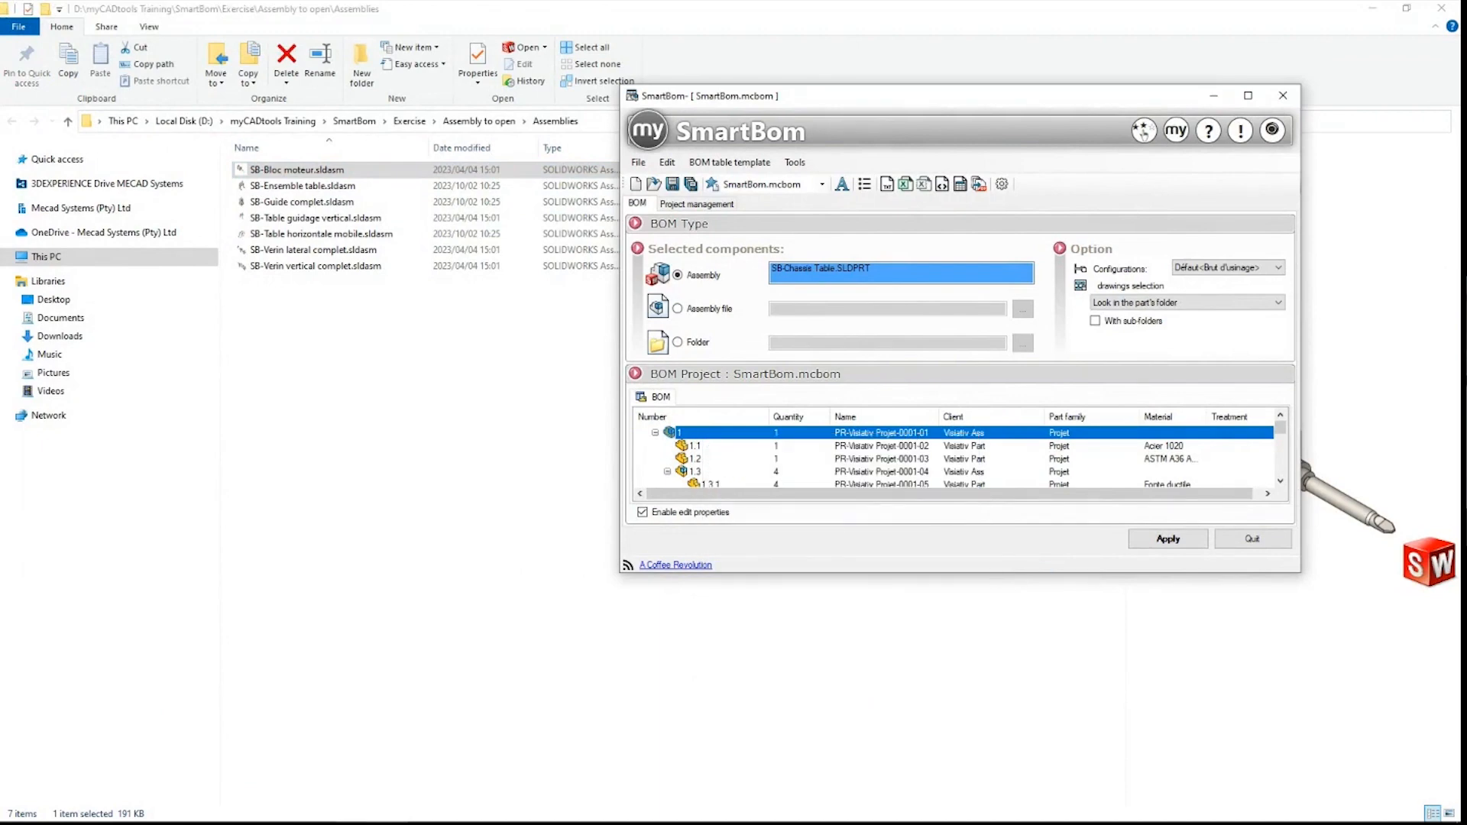
pyautogui.click(277, 808)
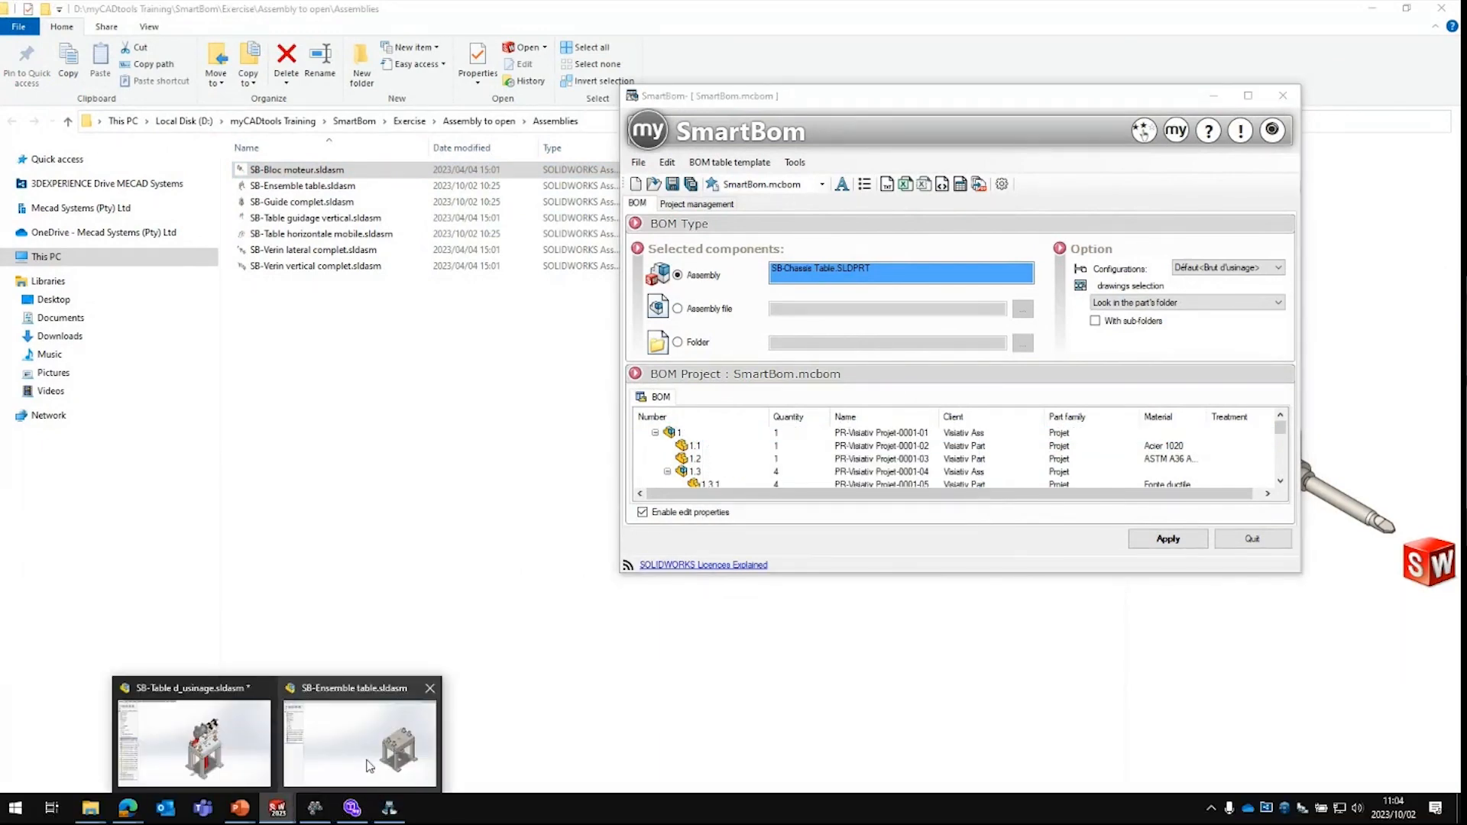
pyautogui.click(359, 772)
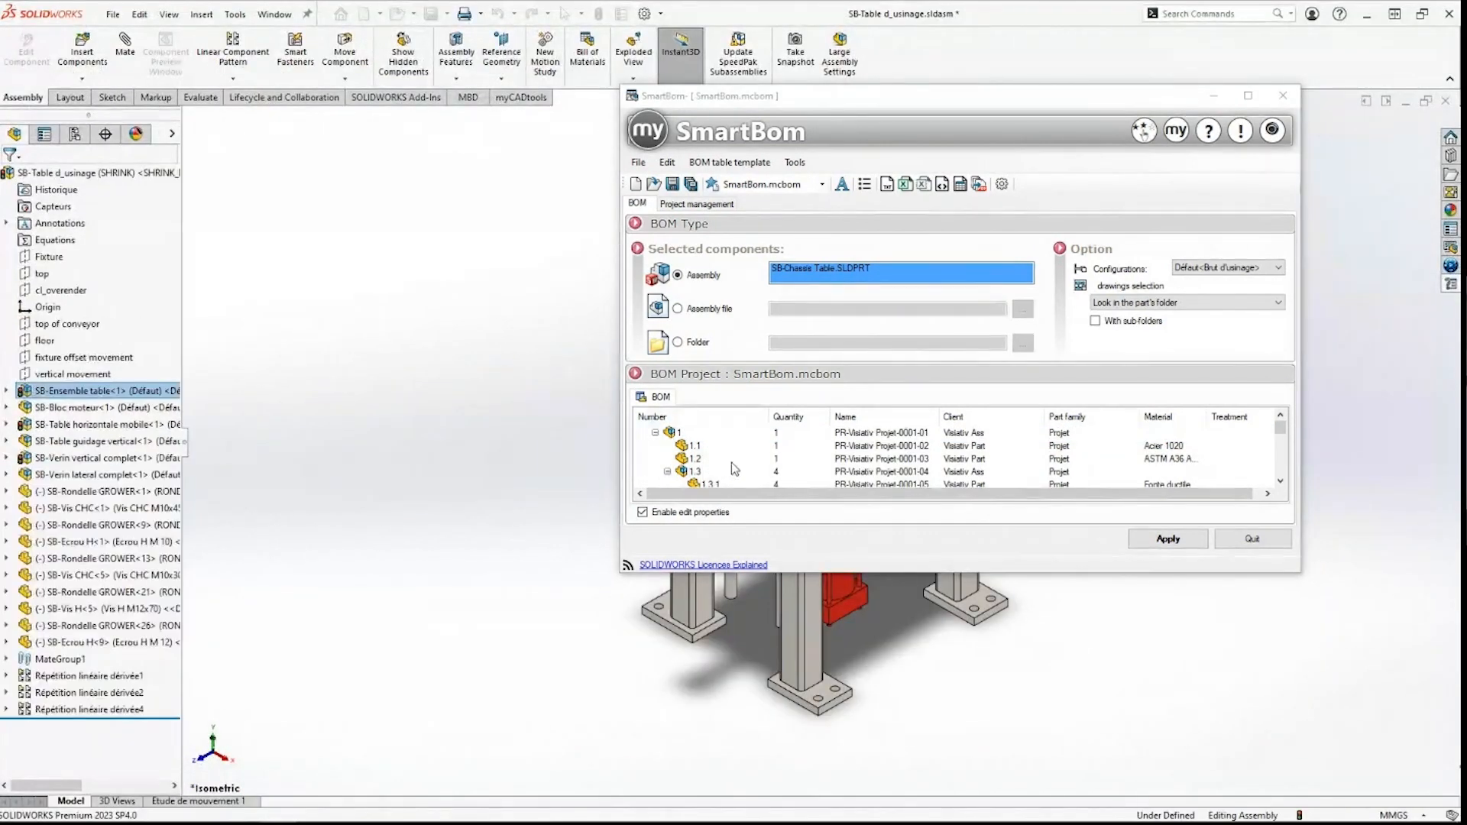
# Step: Open BOM row 1's SB-Ensemble table assembly and launch SmartBom from the myCADtools pane
pyautogui.rightClick(690, 433)
pyautogui.moveTo(738, 575)
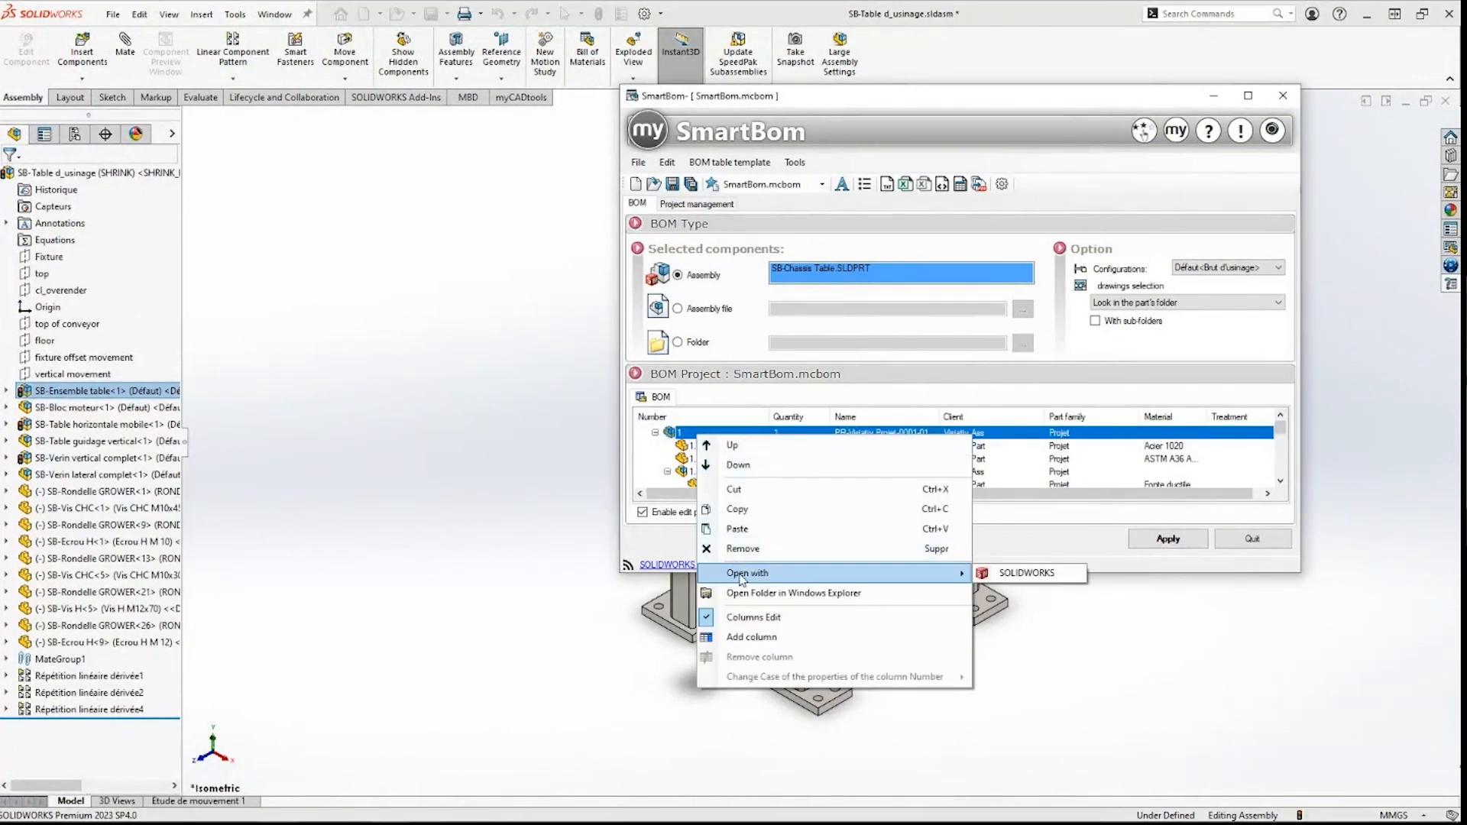
pyautogui.click(1014, 575)
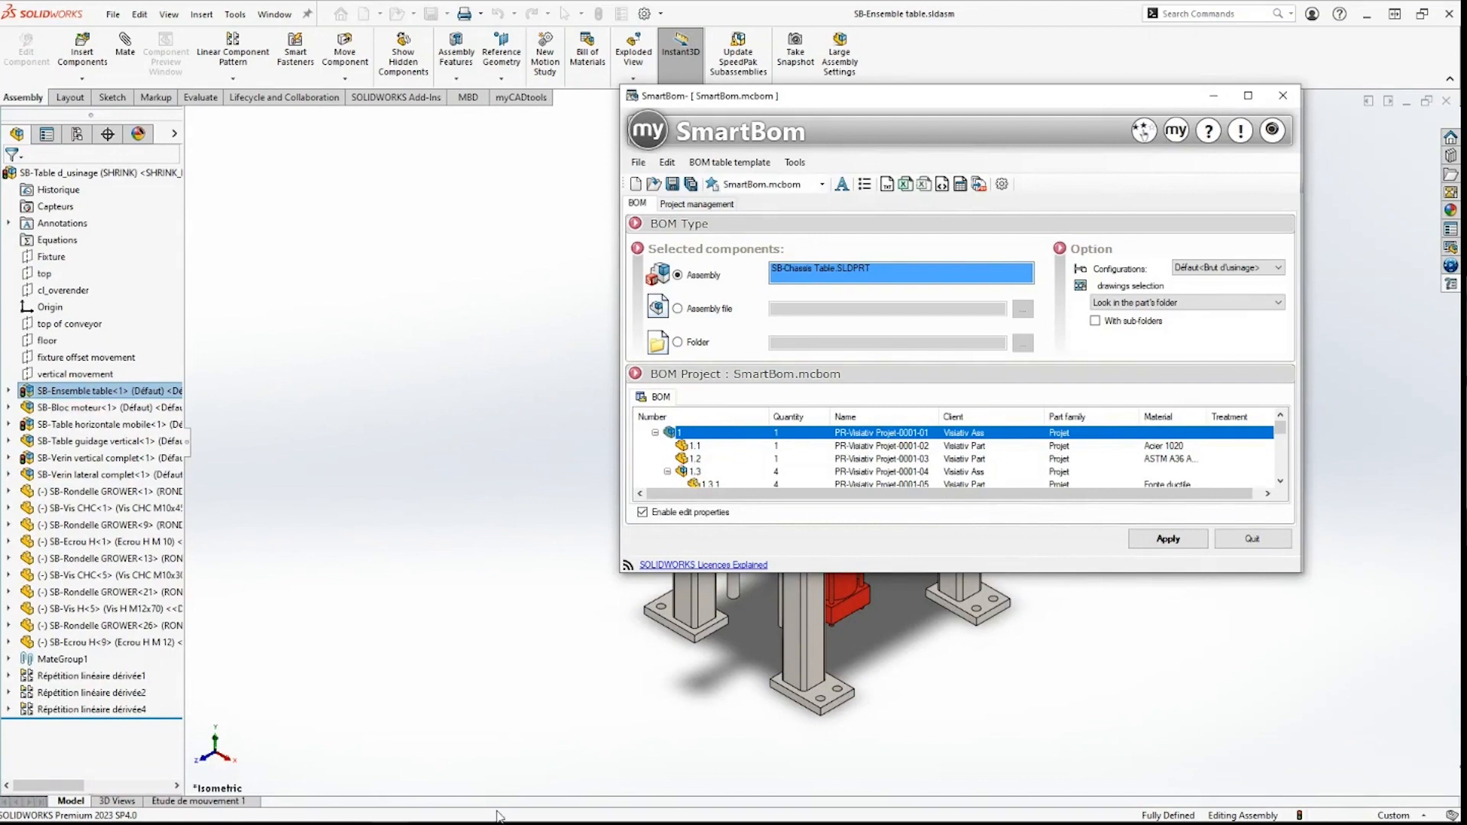
pyautogui.moveTo(391, 813)
pyautogui.moveTo(390, 808)
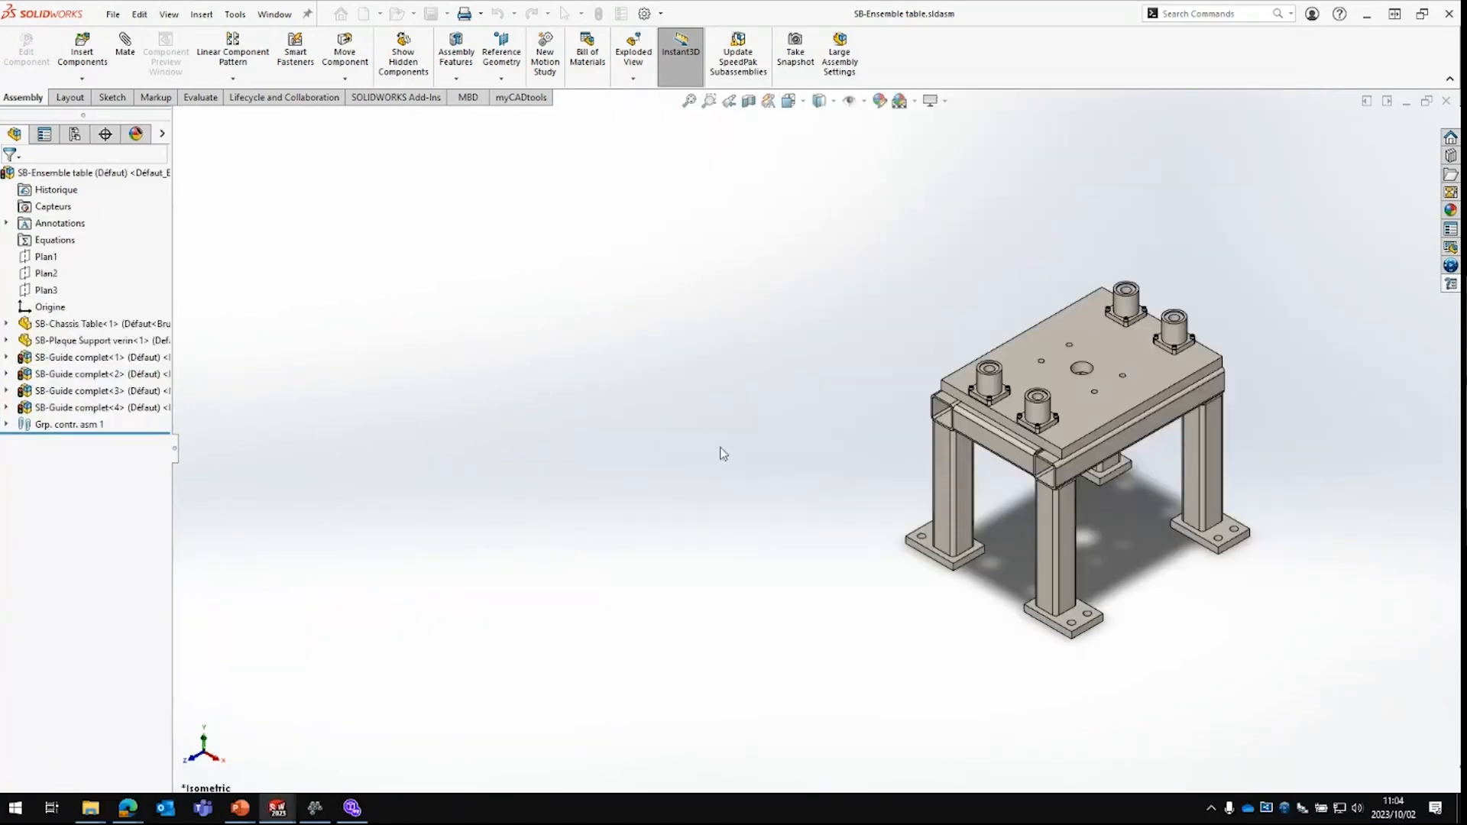
pyautogui.click(1451, 285)
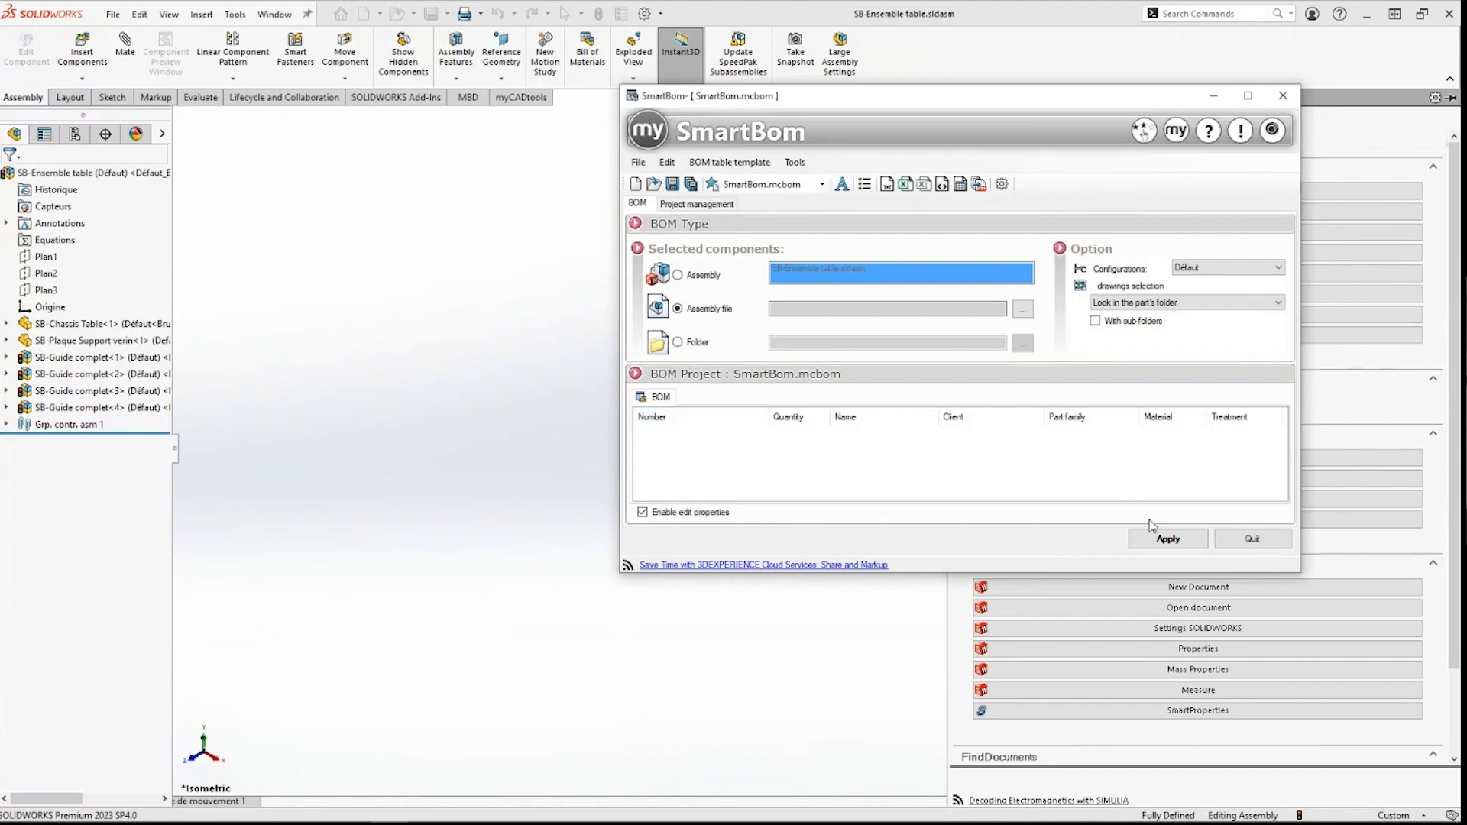
# Step: Generate the SB-Ensemble table BOM, dismissing the missing-file error and applying again
pyautogui.click(1167, 539)
pyautogui.click(792, 474)
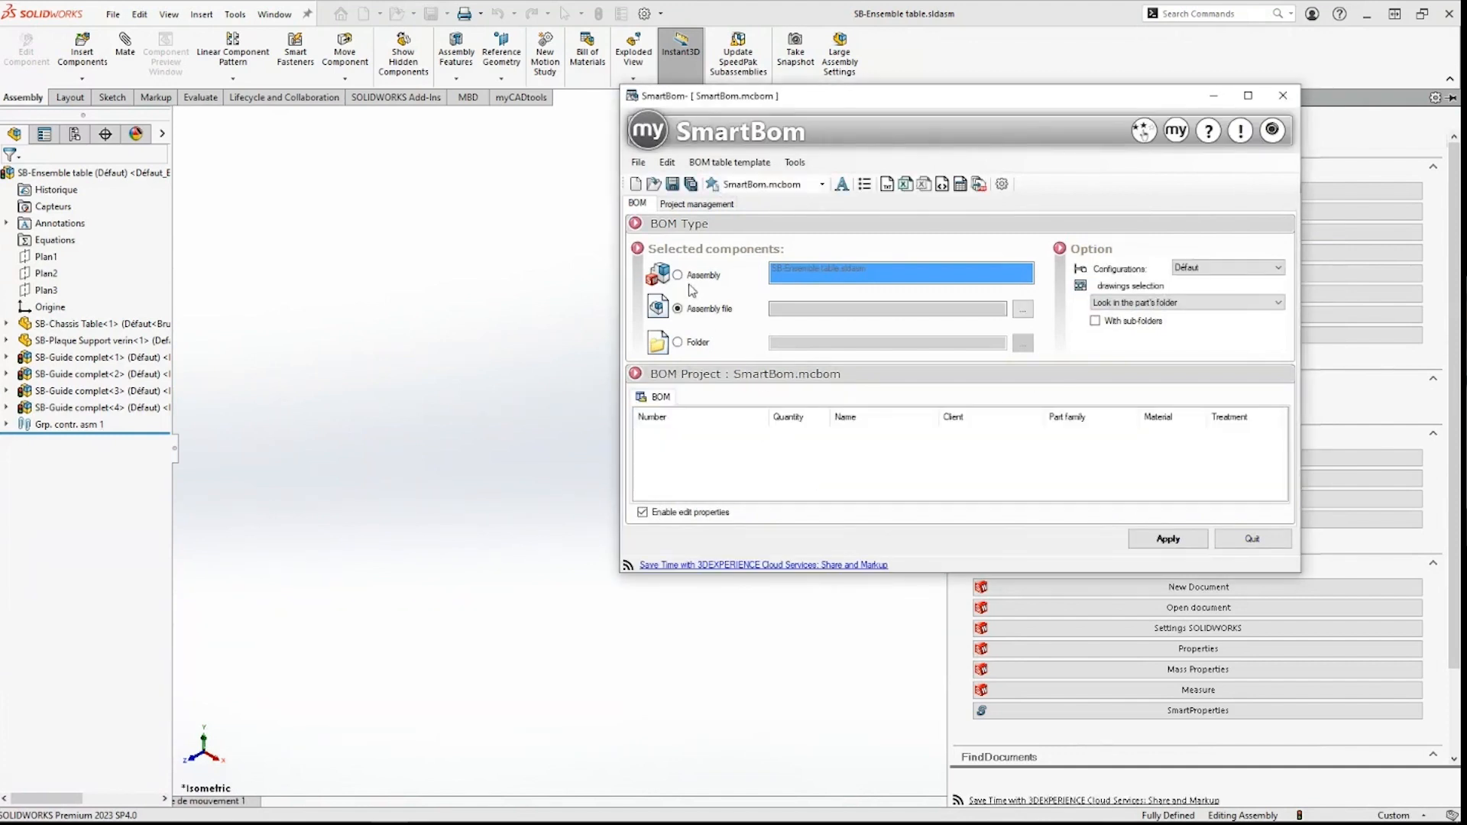
pyautogui.click(1134, 546)
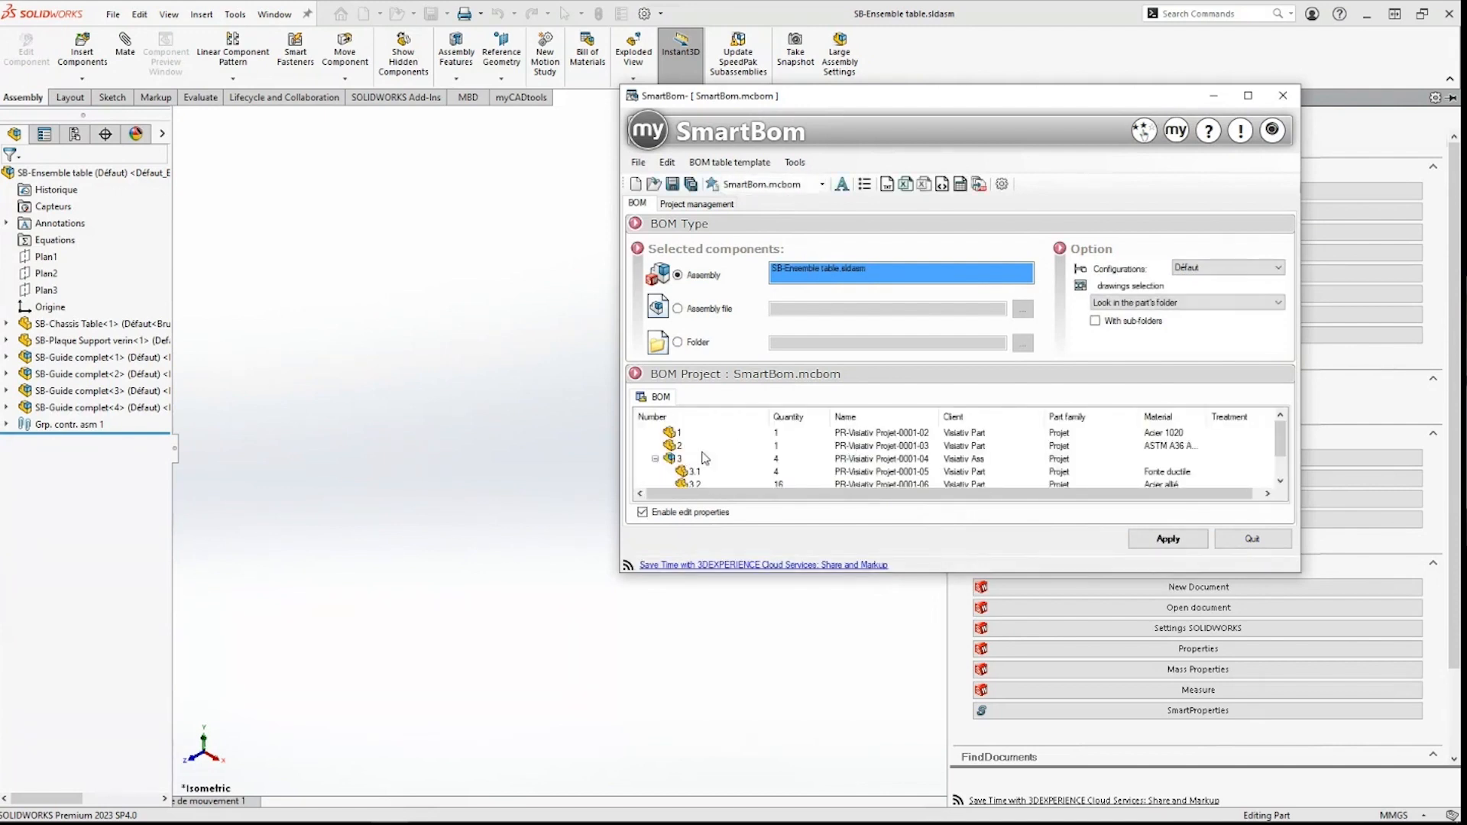
# Step: Open row 3's SB-Guide complet sub-assembly in SOLIDWORKS, then return to the SB-Ensemble table window
pyautogui.click(687, 461)
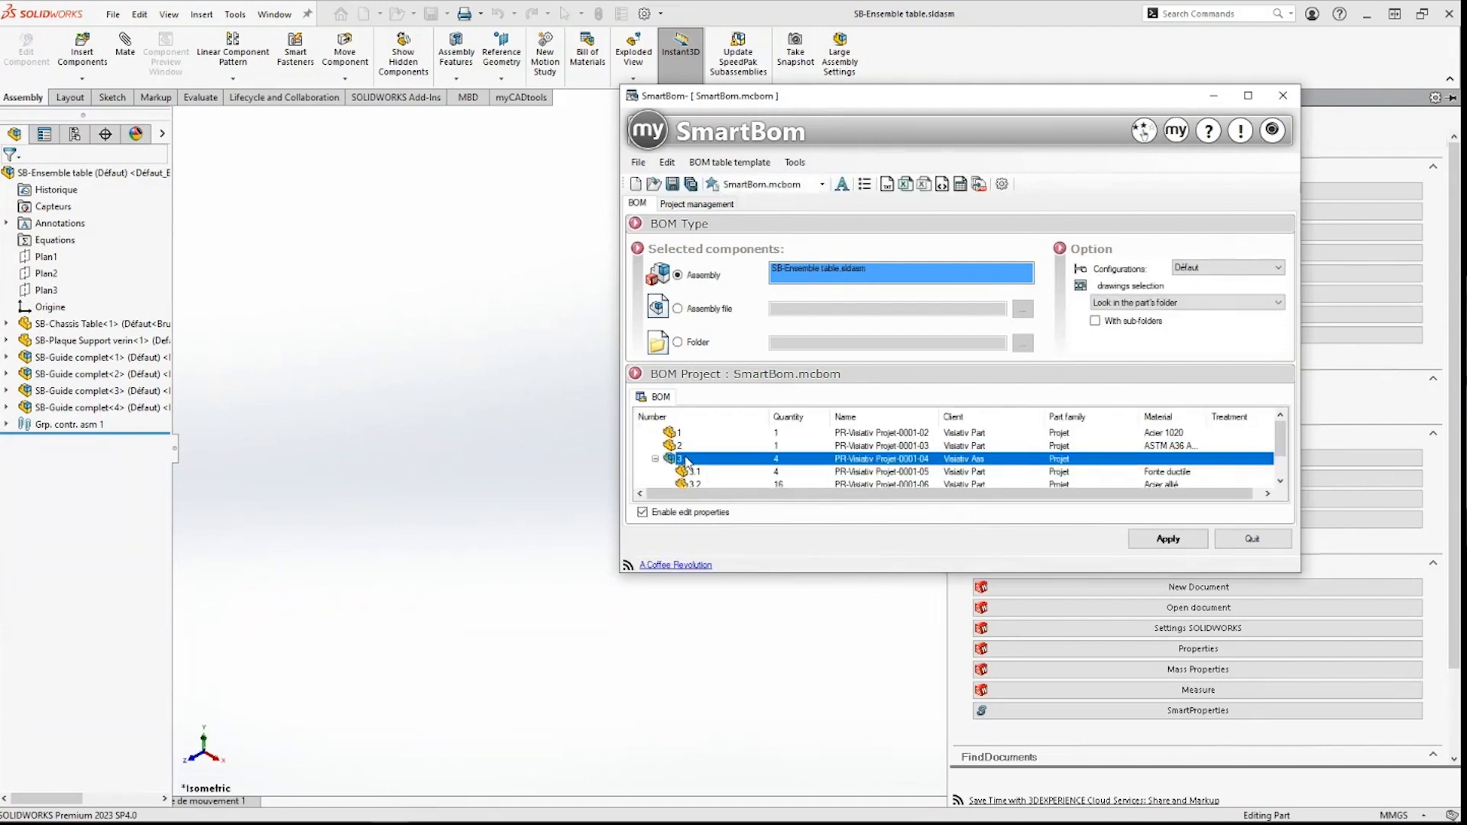
pyautogui.rightClick(687, 460)
pyautogui.moveTo(746, 604)
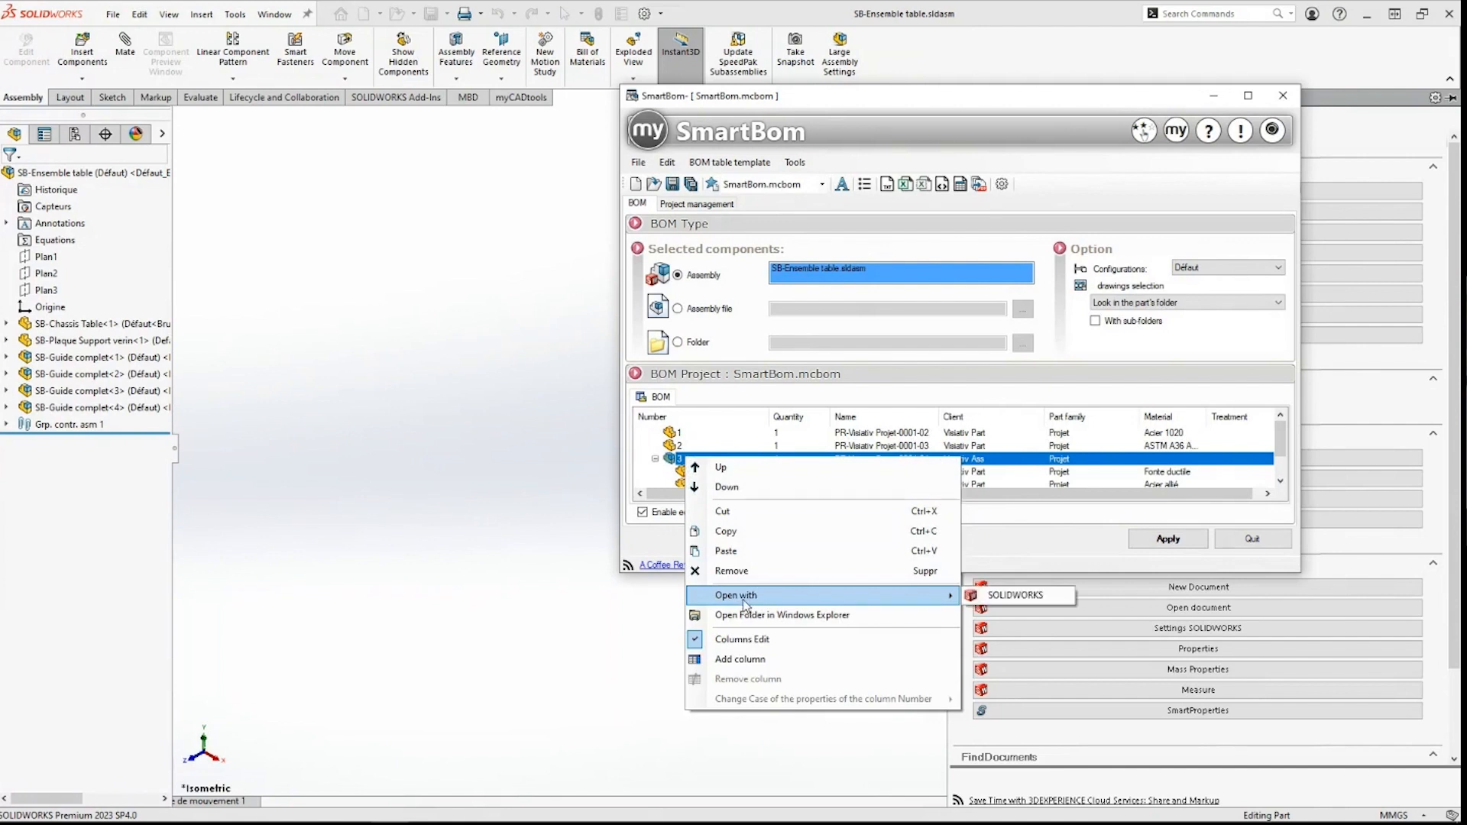
pyautogui.click(1016, 594)
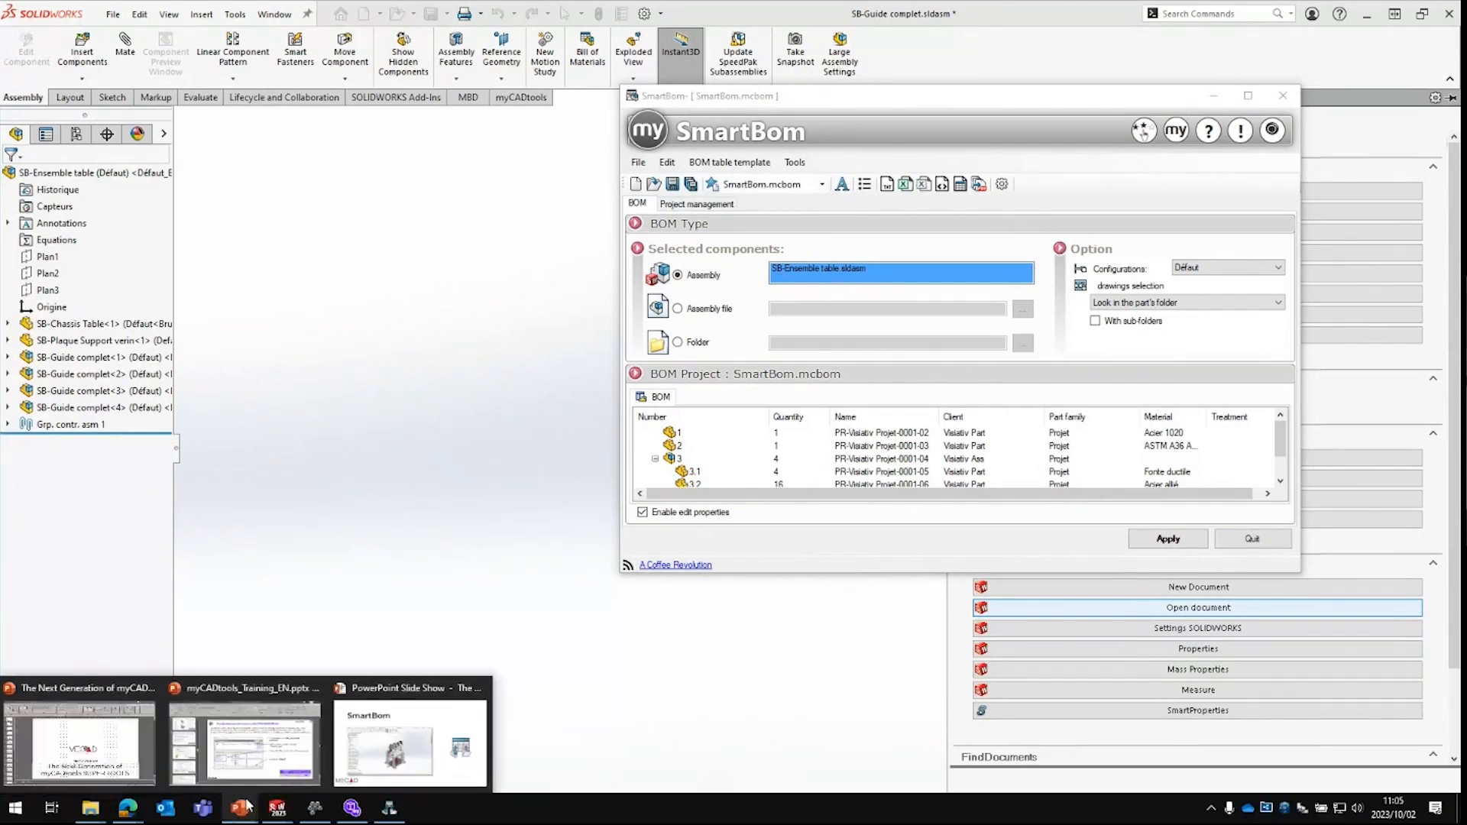
pyautogui.moveTo(278, 816)
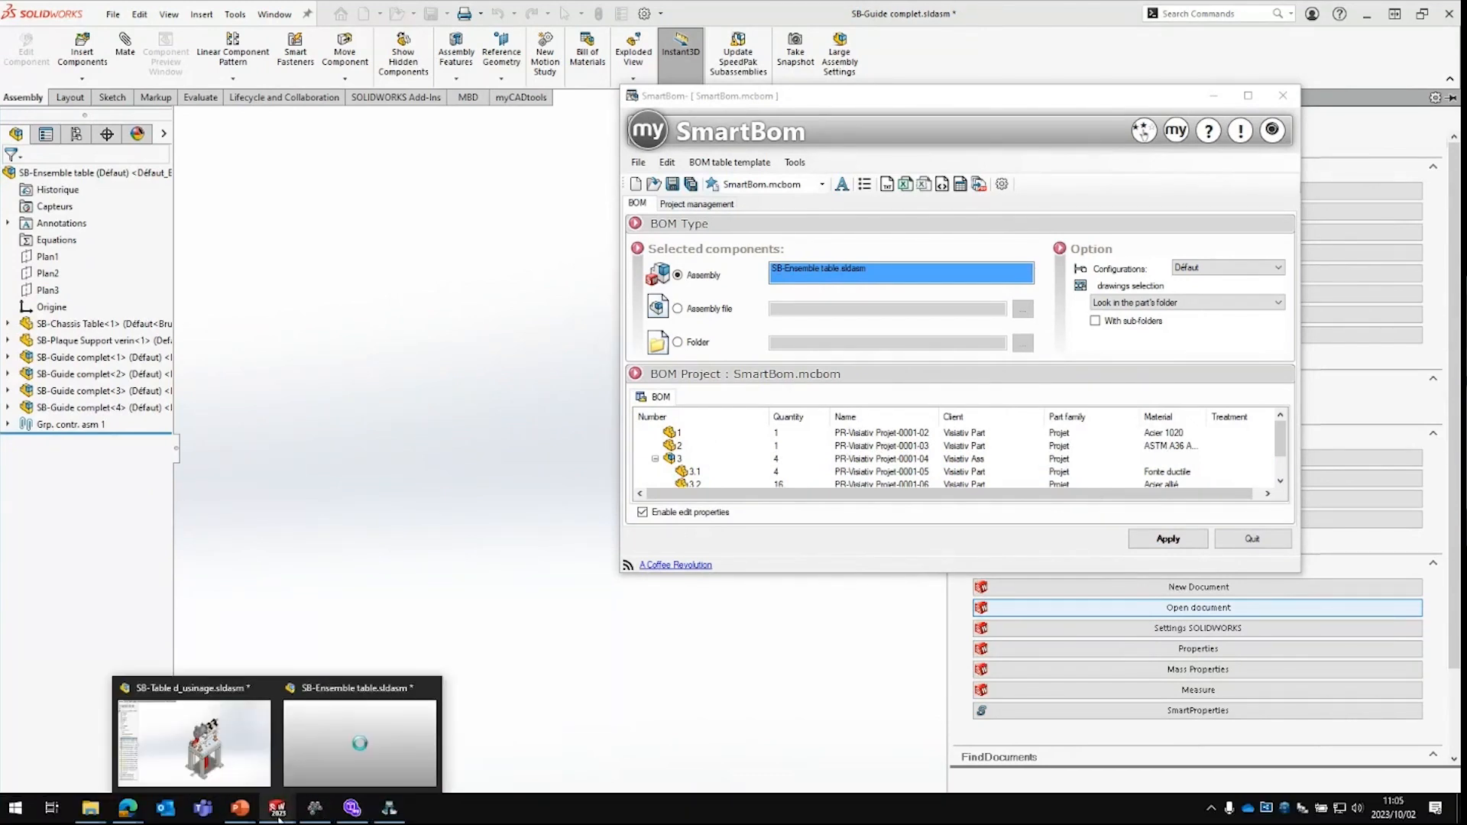
pyautogui.click(380, 721)
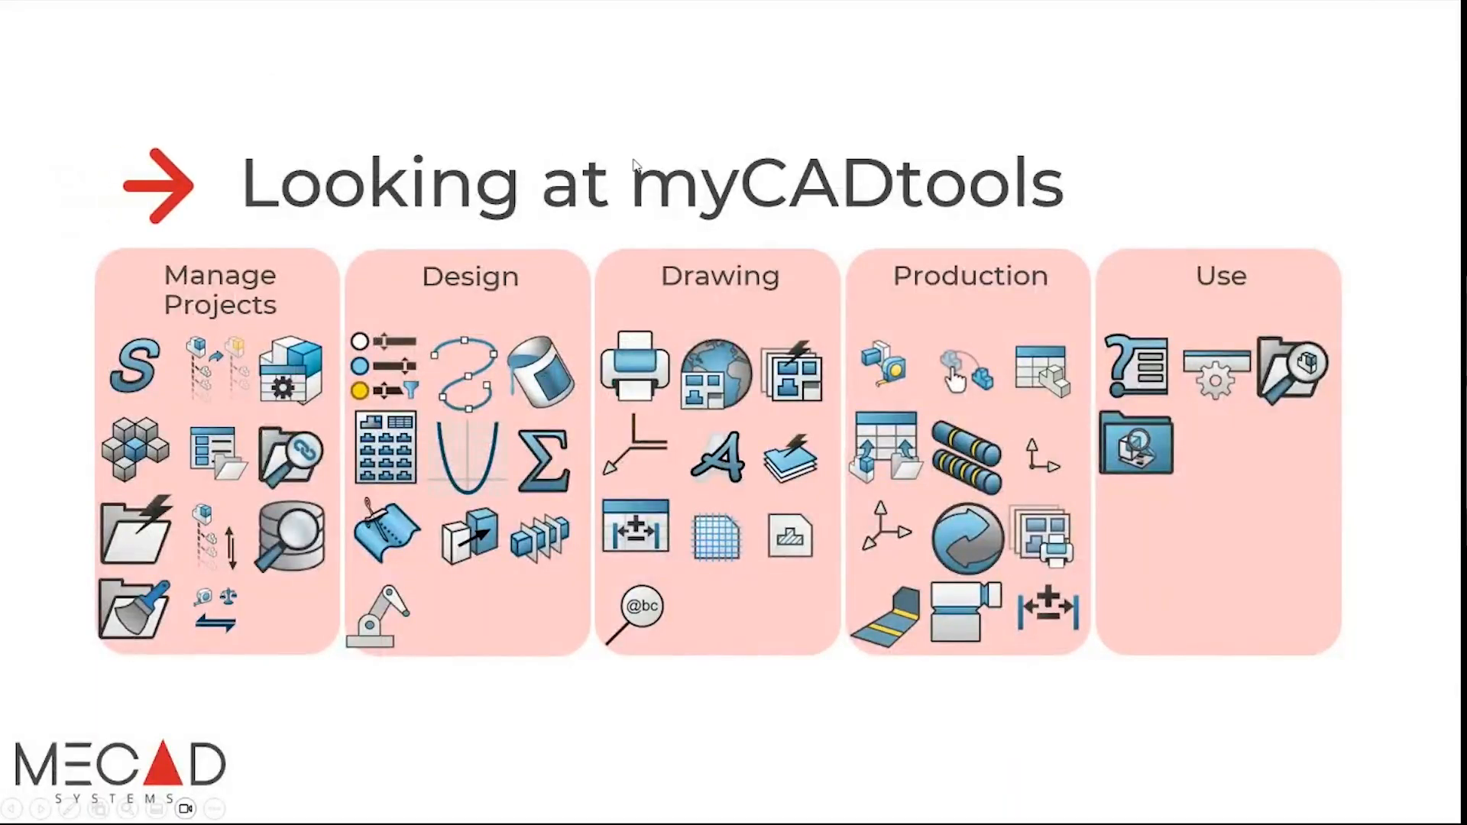
# Step: Advance the slideshow to the Integration slide
pyautogui.click(636, 166)
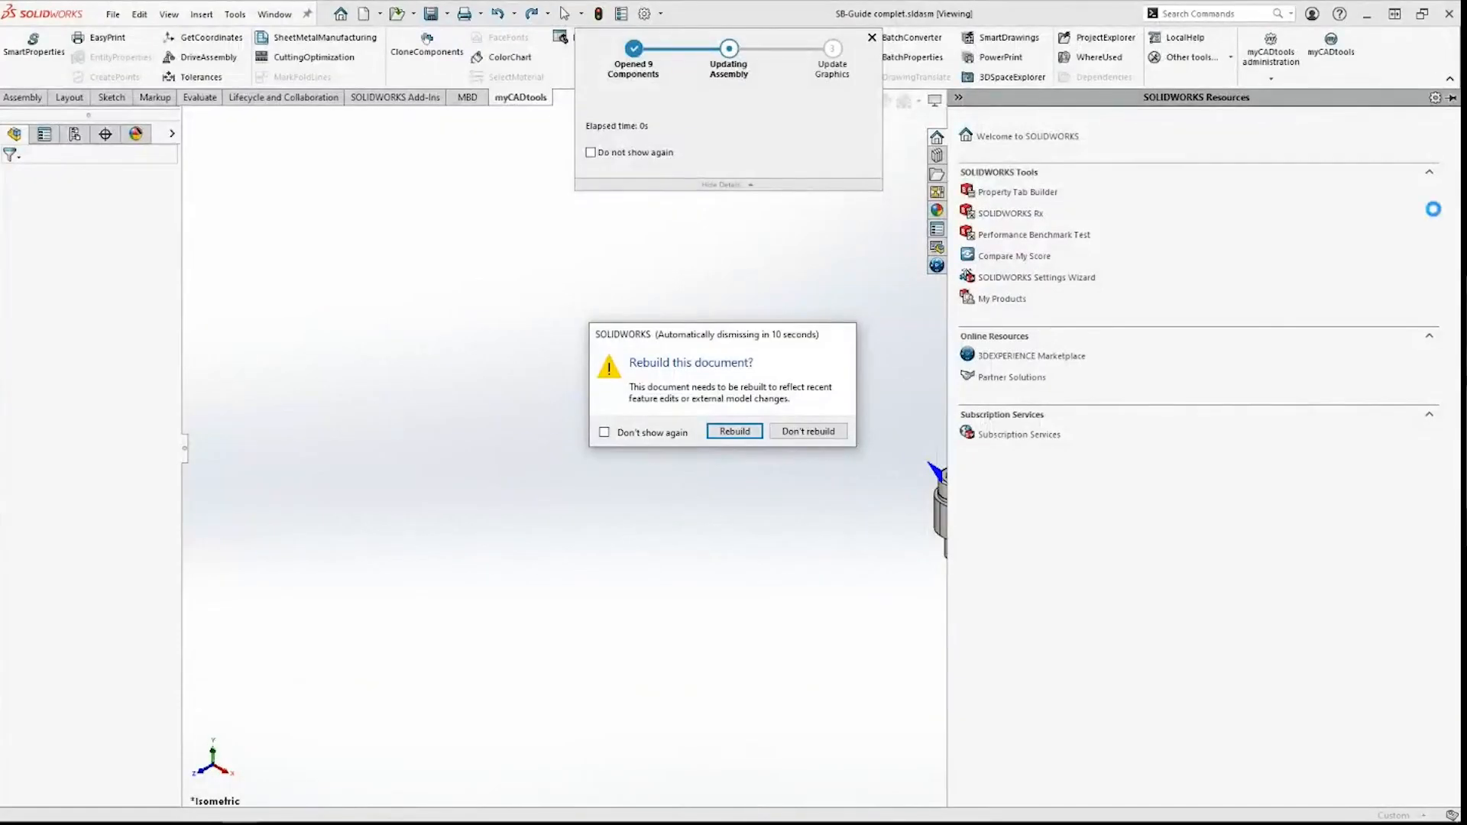
# Step: Rebuild SB-Guide complet, then close all open assemblies
pyautogui.click(734, 433)
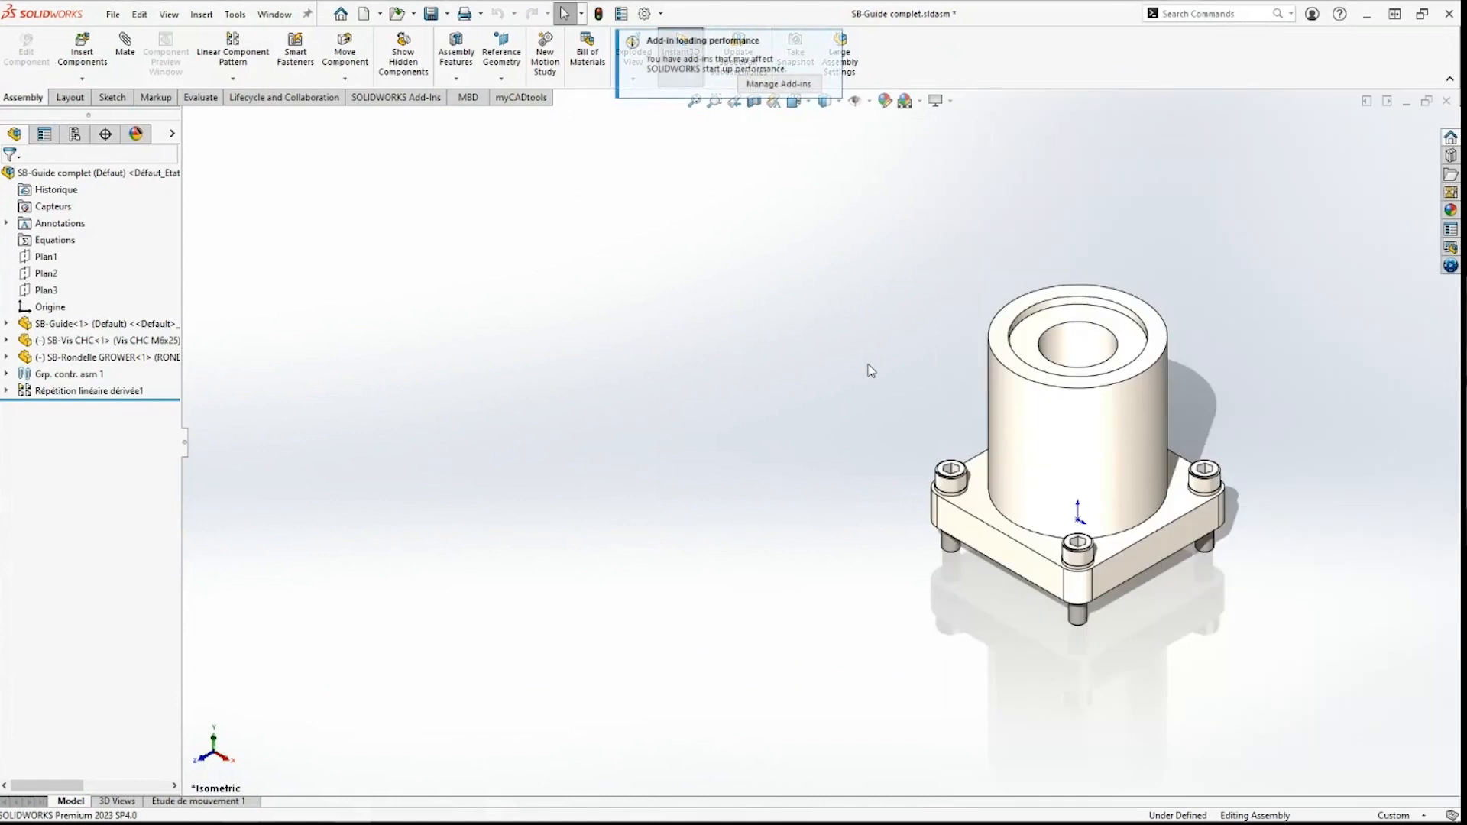
pyautogui.click(869, 370)
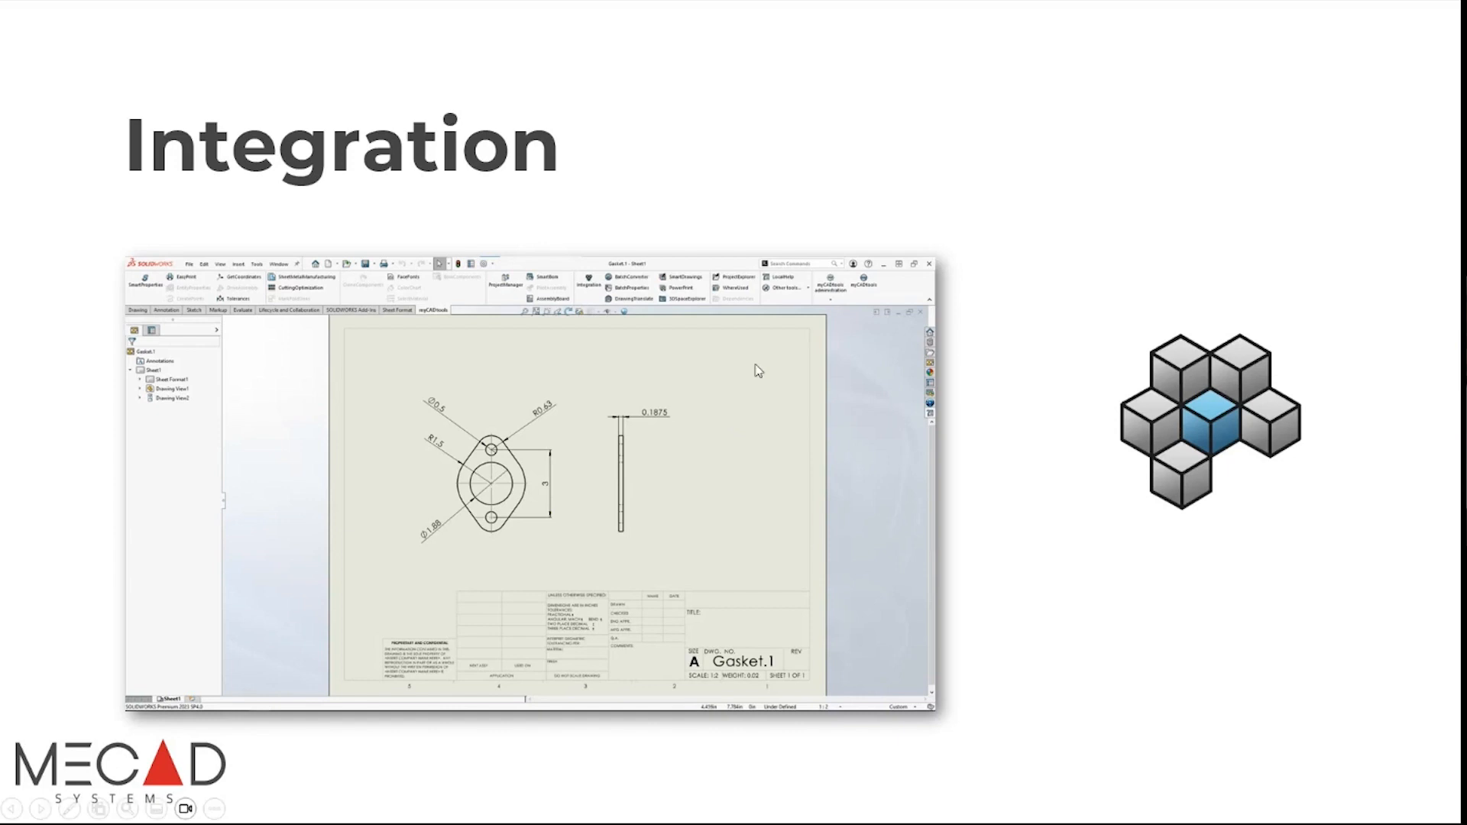
# Step: Advance to the Looking at myCADtools slide and Alt+Tab over to SOLIDWORKS
pyautogui.click(960, 275)
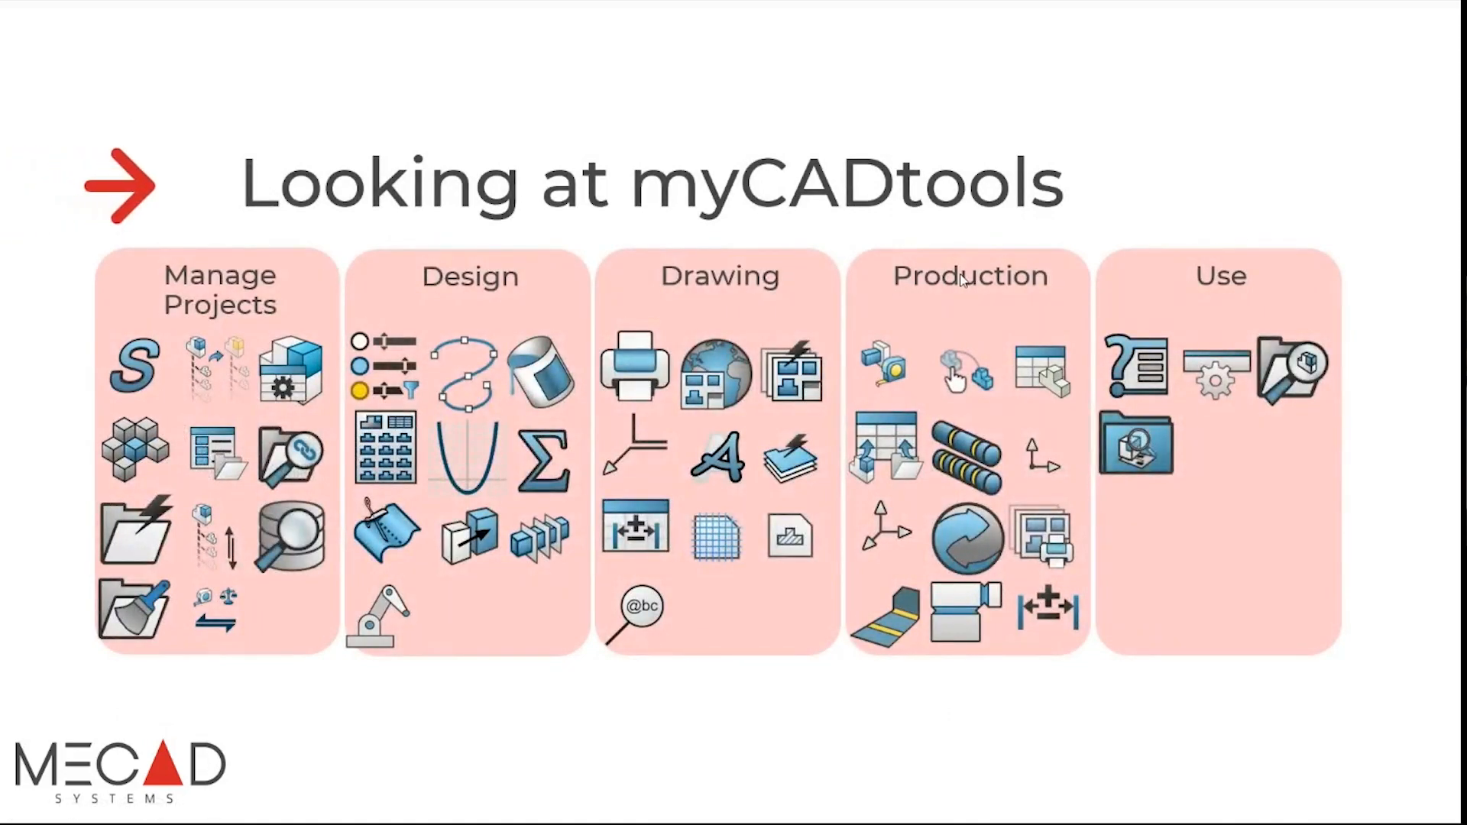
pyautogui.hotkey('alt', 'Tab')
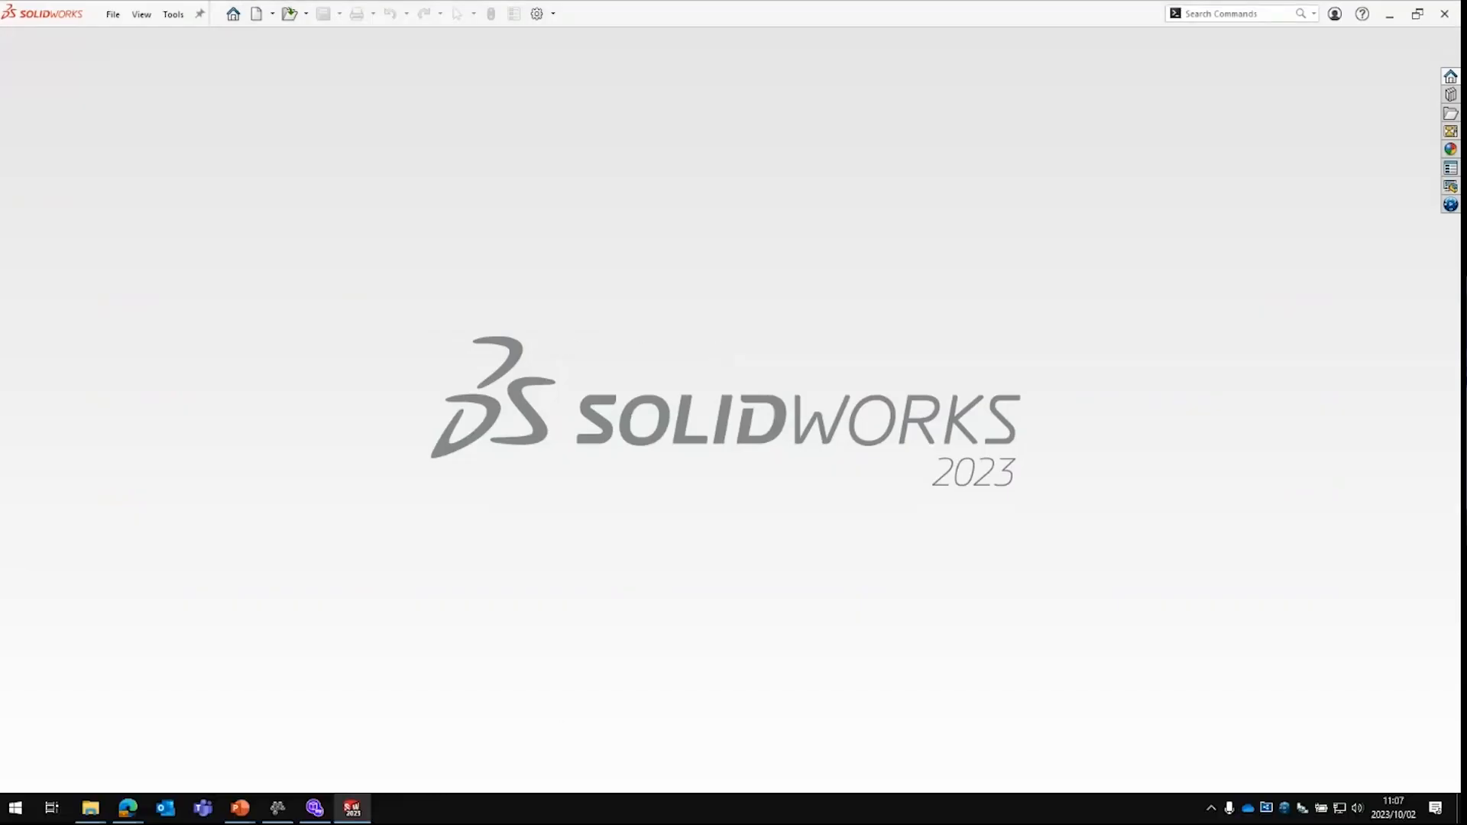
# Step: Bring myCADtools Integration to full screen and review the Mass in kg and Length in mm criteria
pyautogui.click(315, 807)
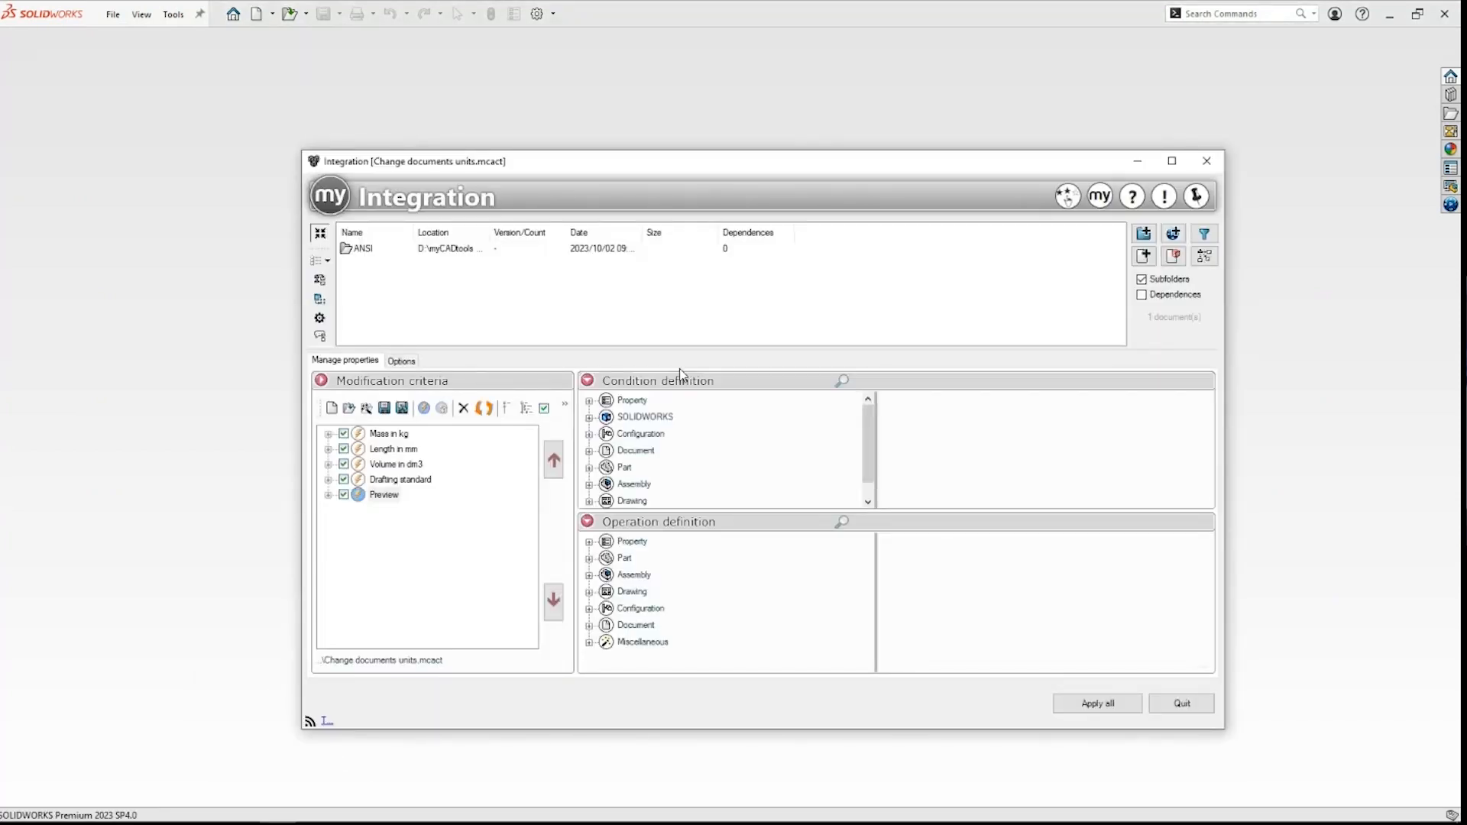
pyautogui.click(1173, 161)
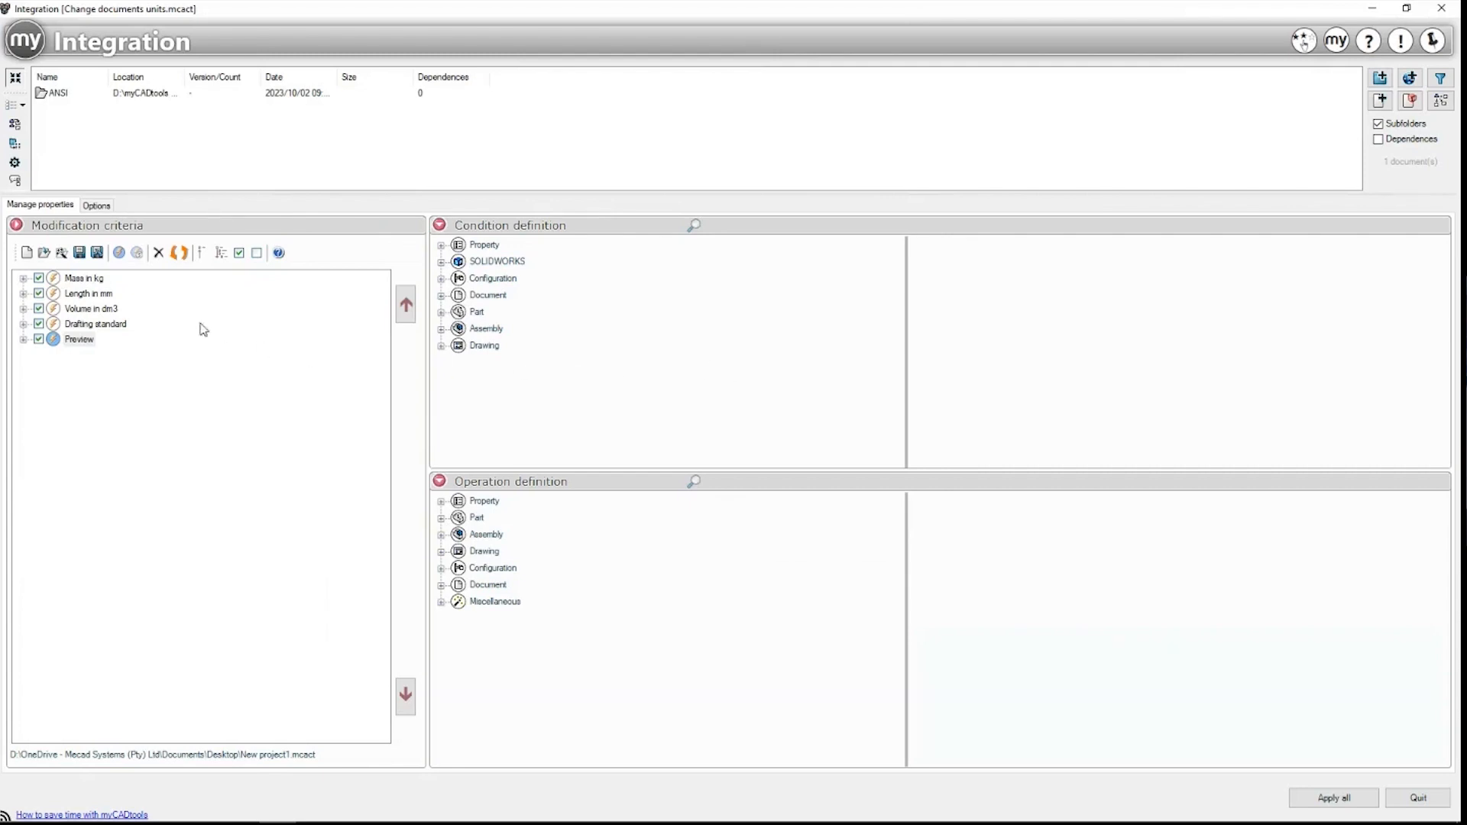
pyautogui.click(92, 280)
pyautogui.click(91, 295)
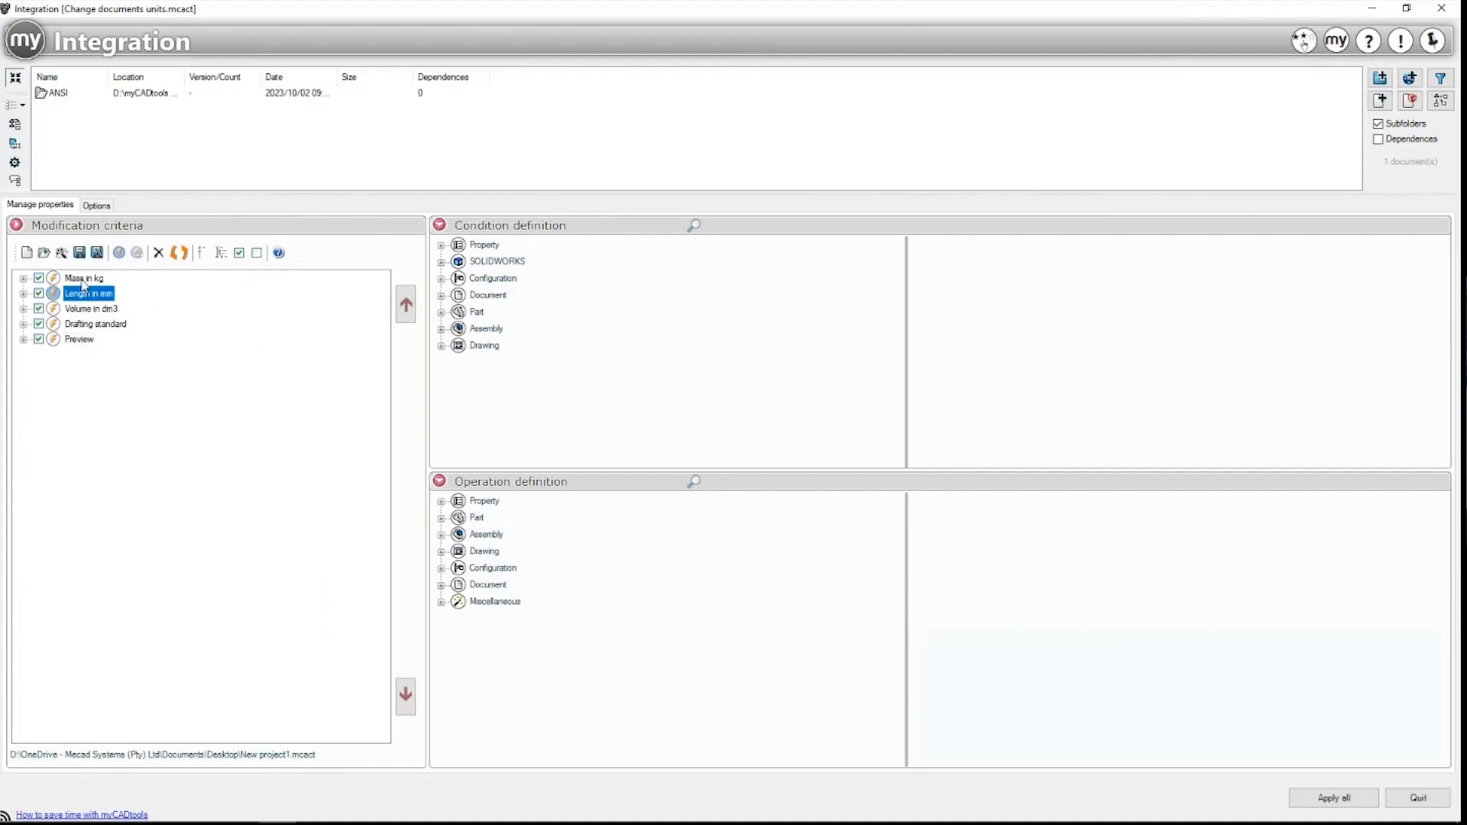
pyautogui.click(82, 280)
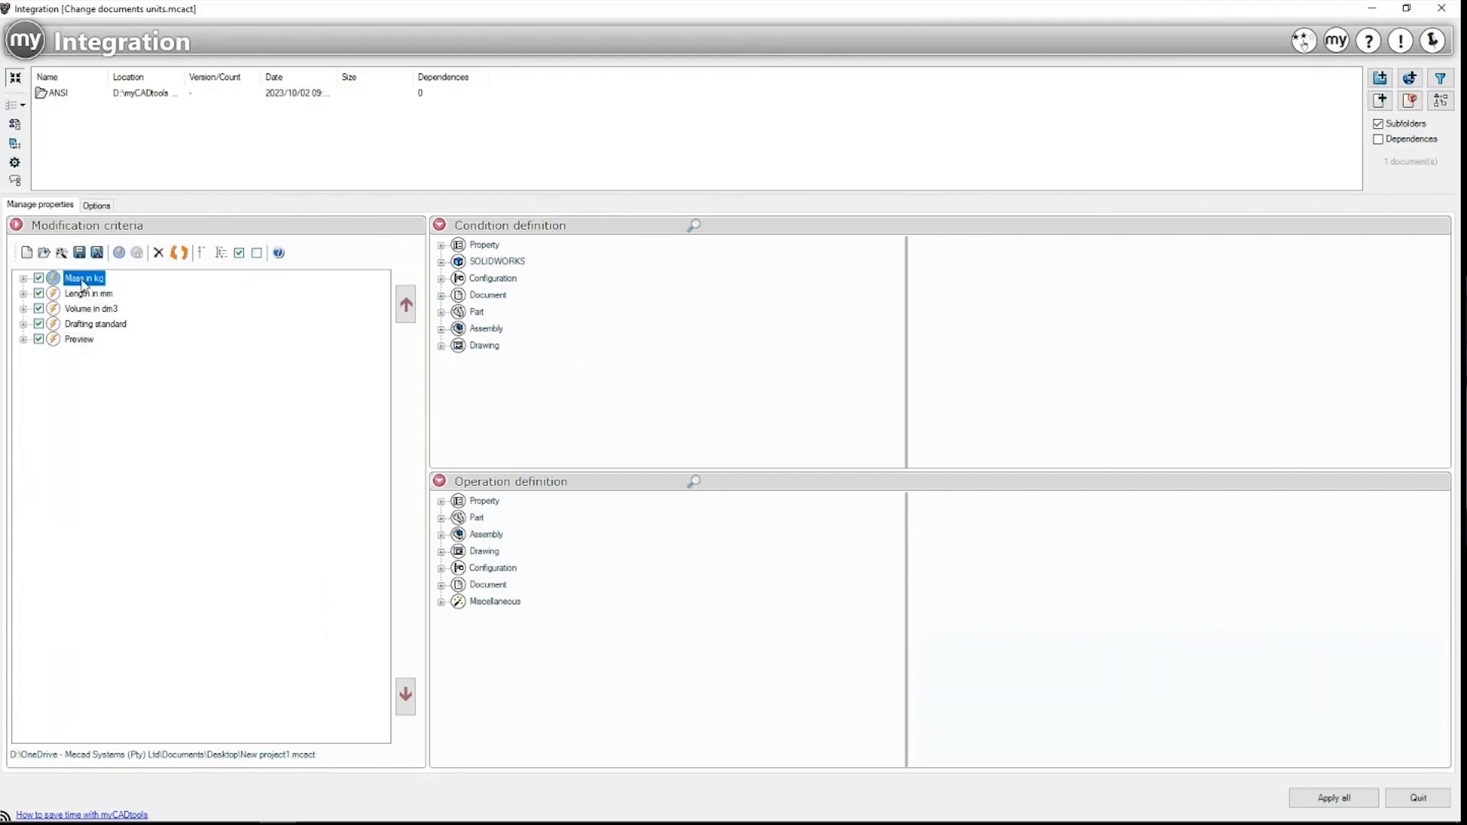
pyautogui.moveTo(122, 814)
pyautogui.click(93, 294)
pyautogui.click(87, 279)
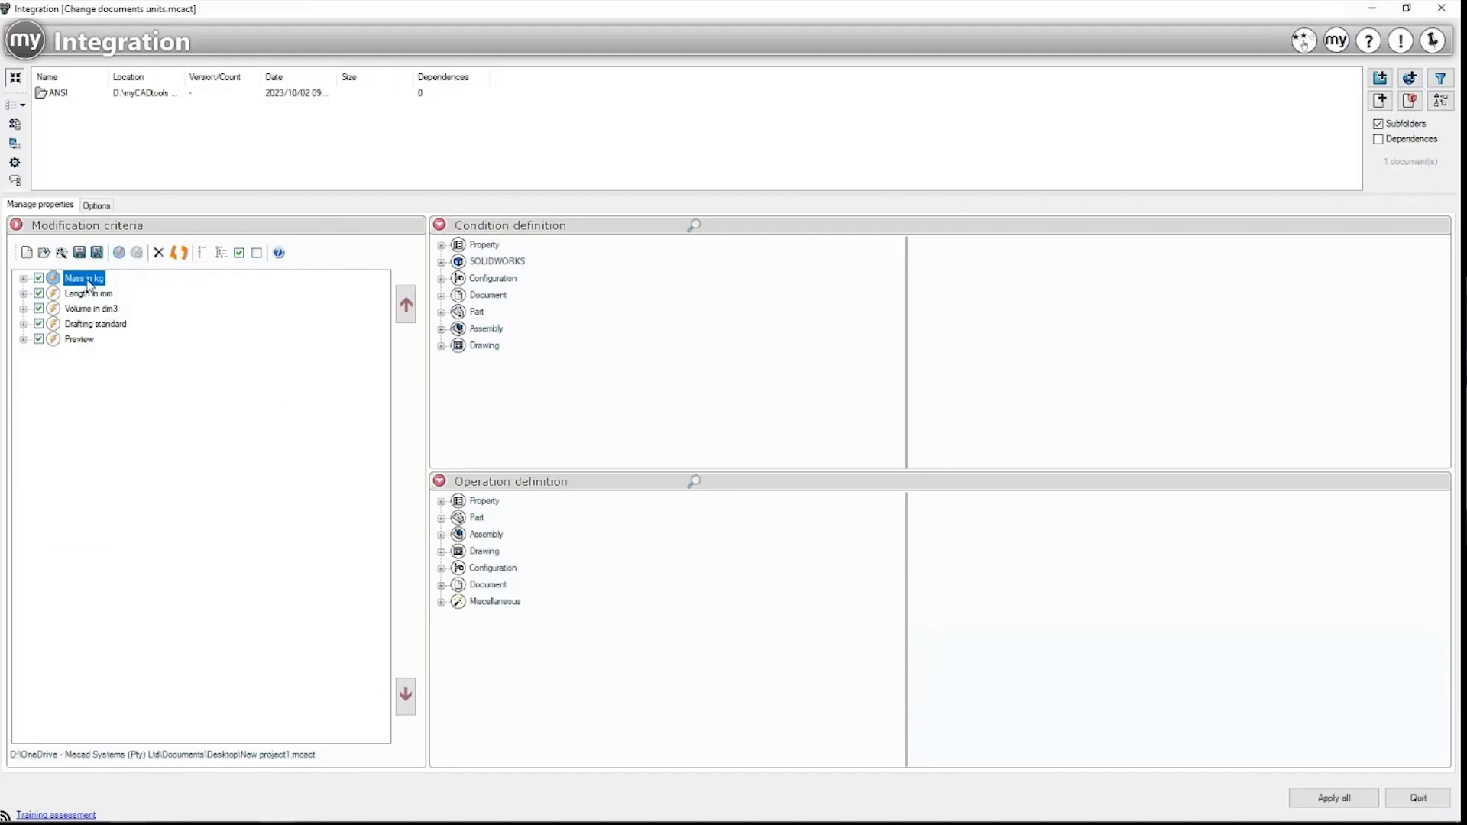
# Step: Select the ANSI document, then step through Length in mm, Volume in dm3, Drafting standard and Preview
pyautogui.click(58, 94)
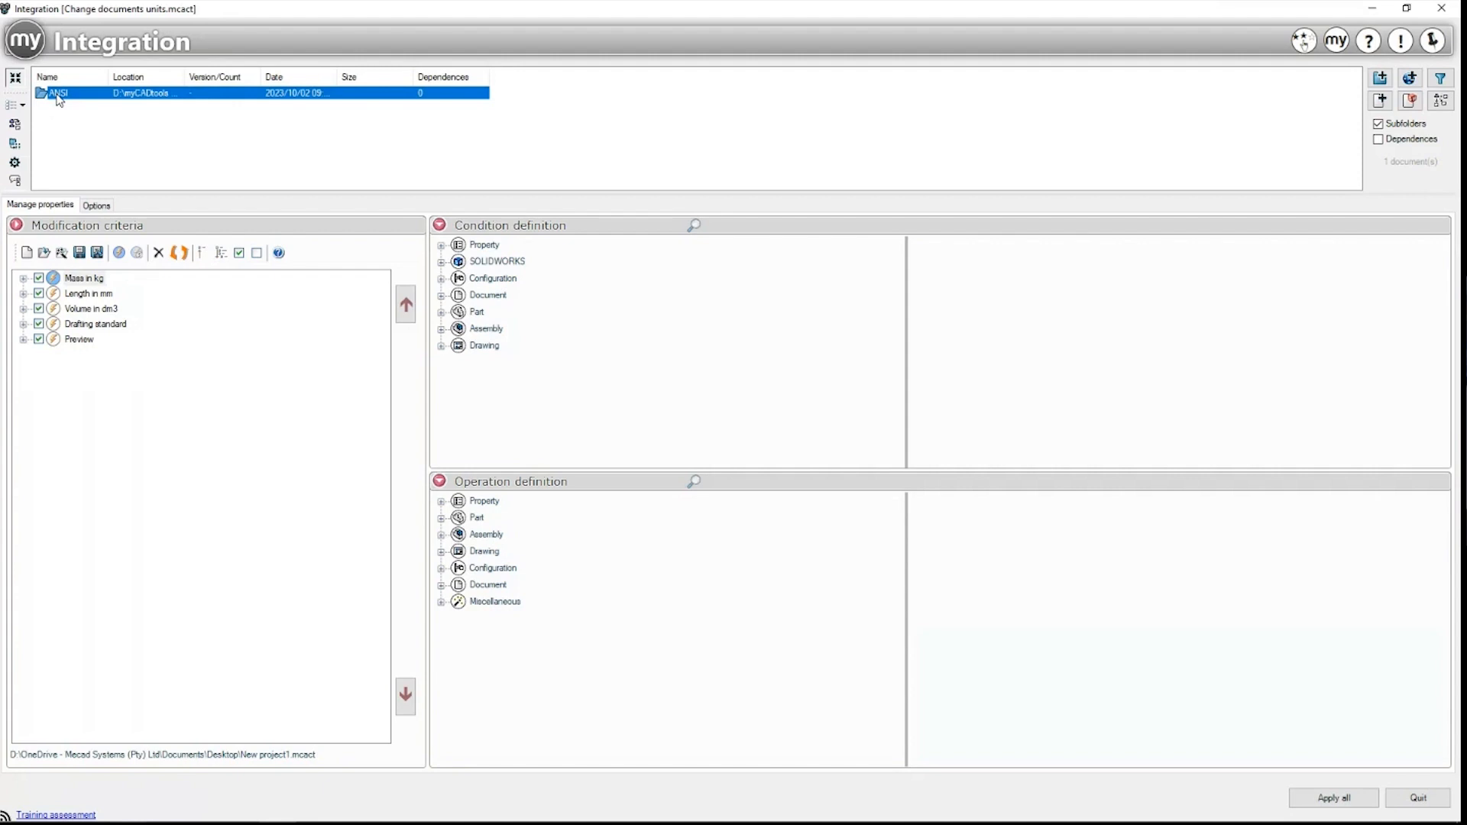
pyautogui.click(93, 294)
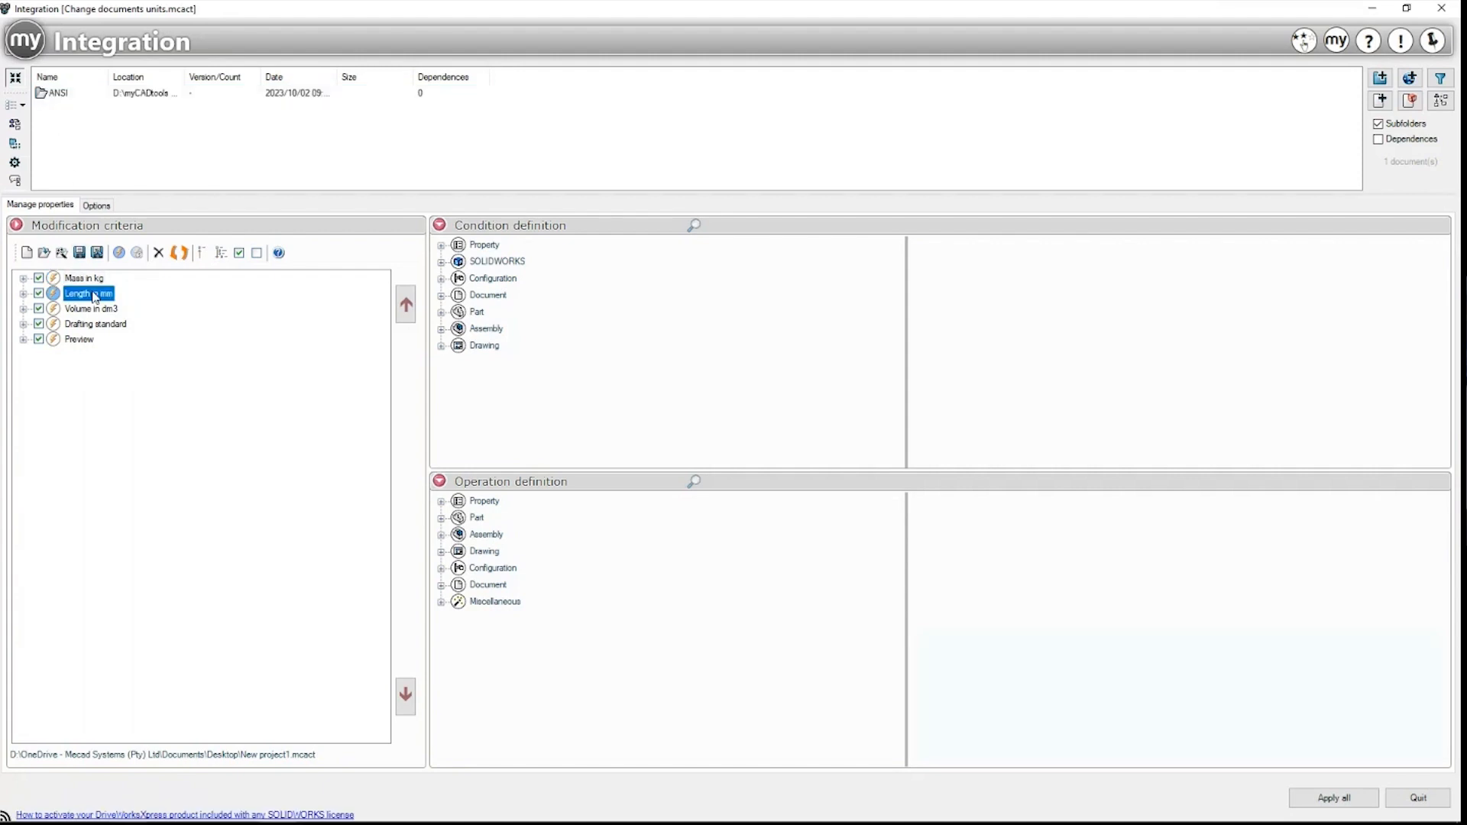
pyautogui.click(98, 309)
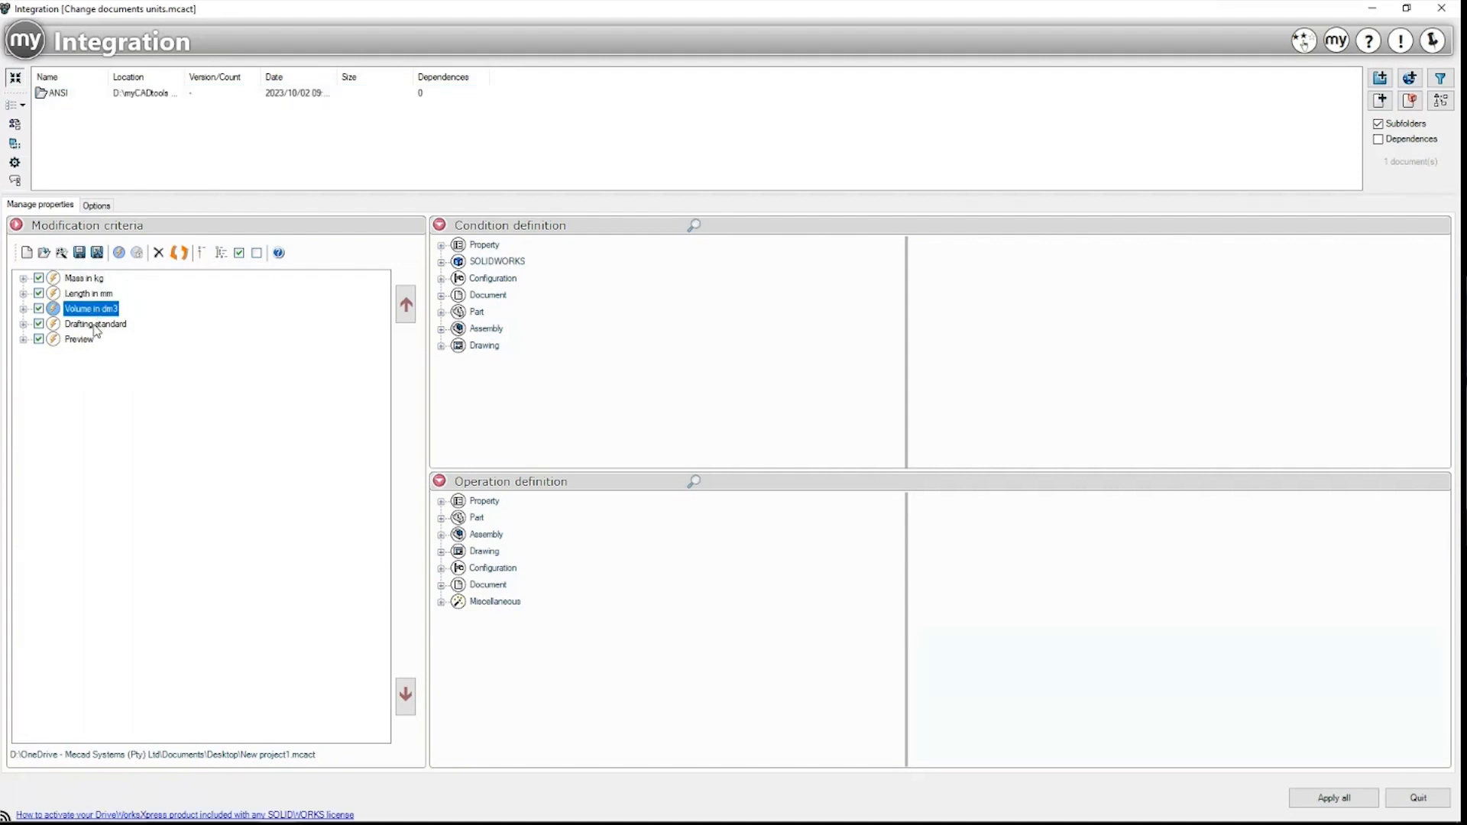
pyautogui.click(96, 327)
pyautogui.click(80, 340)
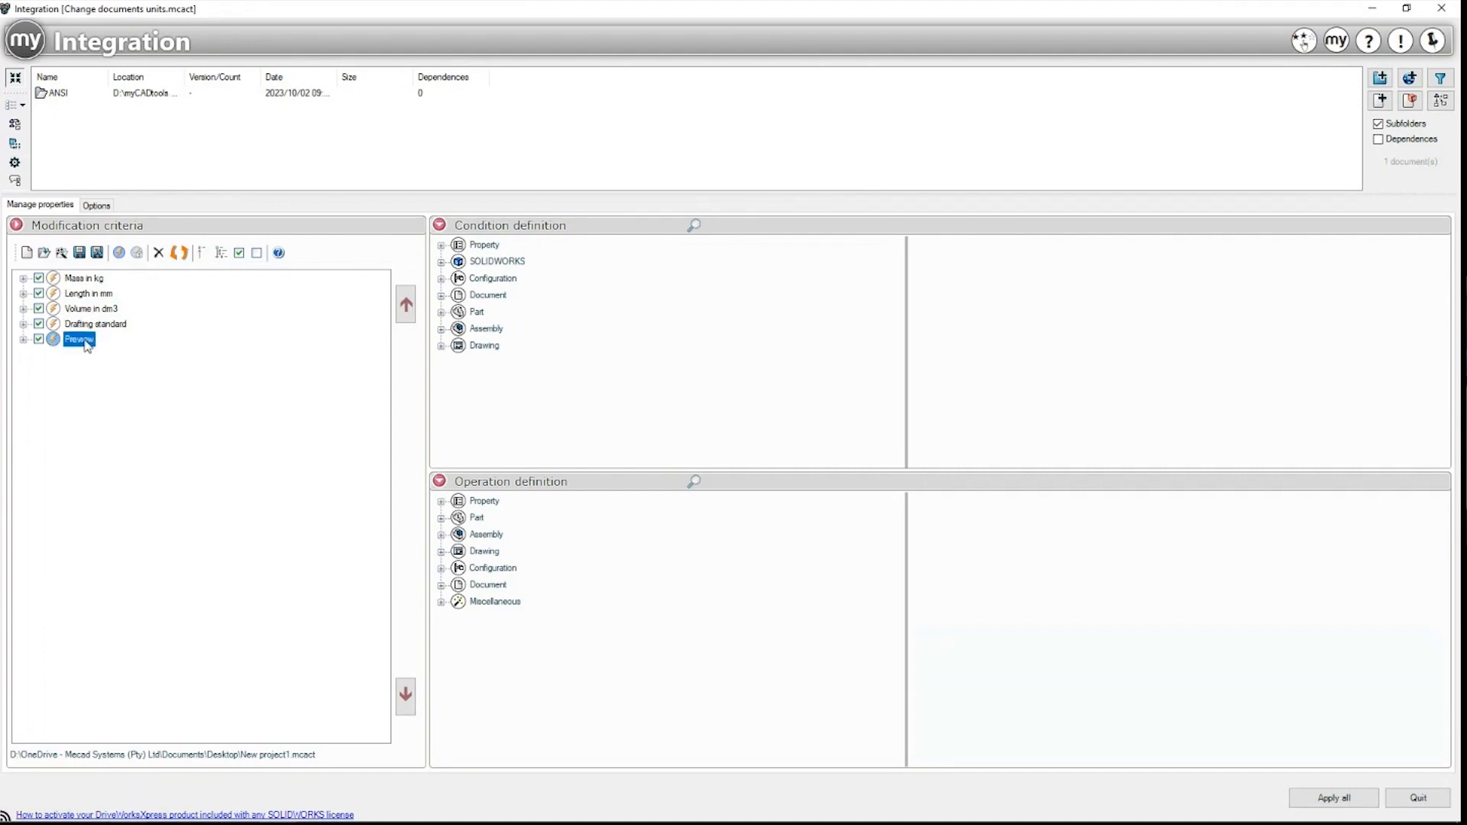
pyautogui.click(23, 339)
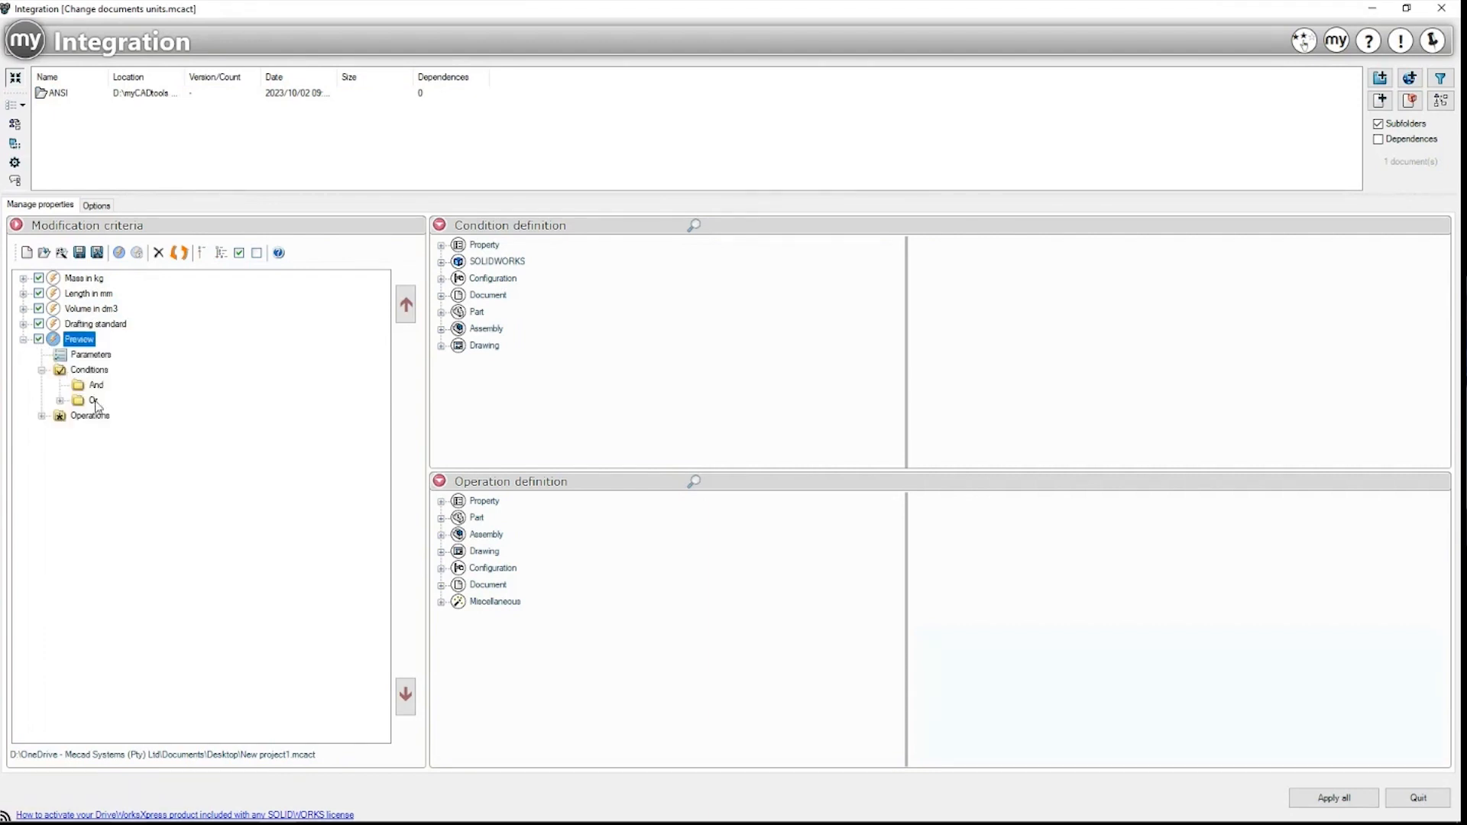
pyautogui.click(24, 339)
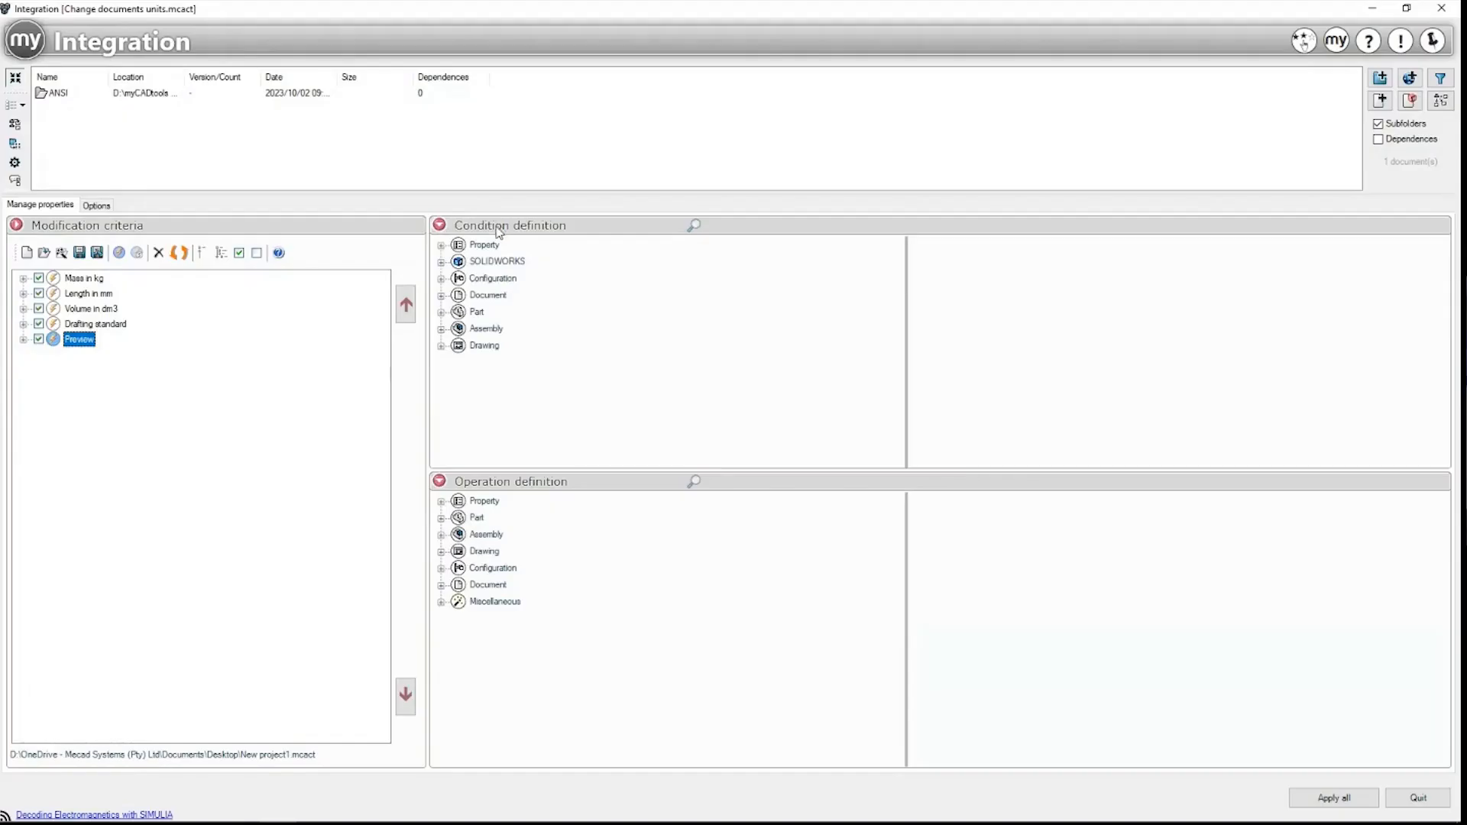
# Step: Expand the Property conditions: property does not exist, property exists, property with given value
pyautogui.click(474, 246)
pyautogui.click(441, 245)
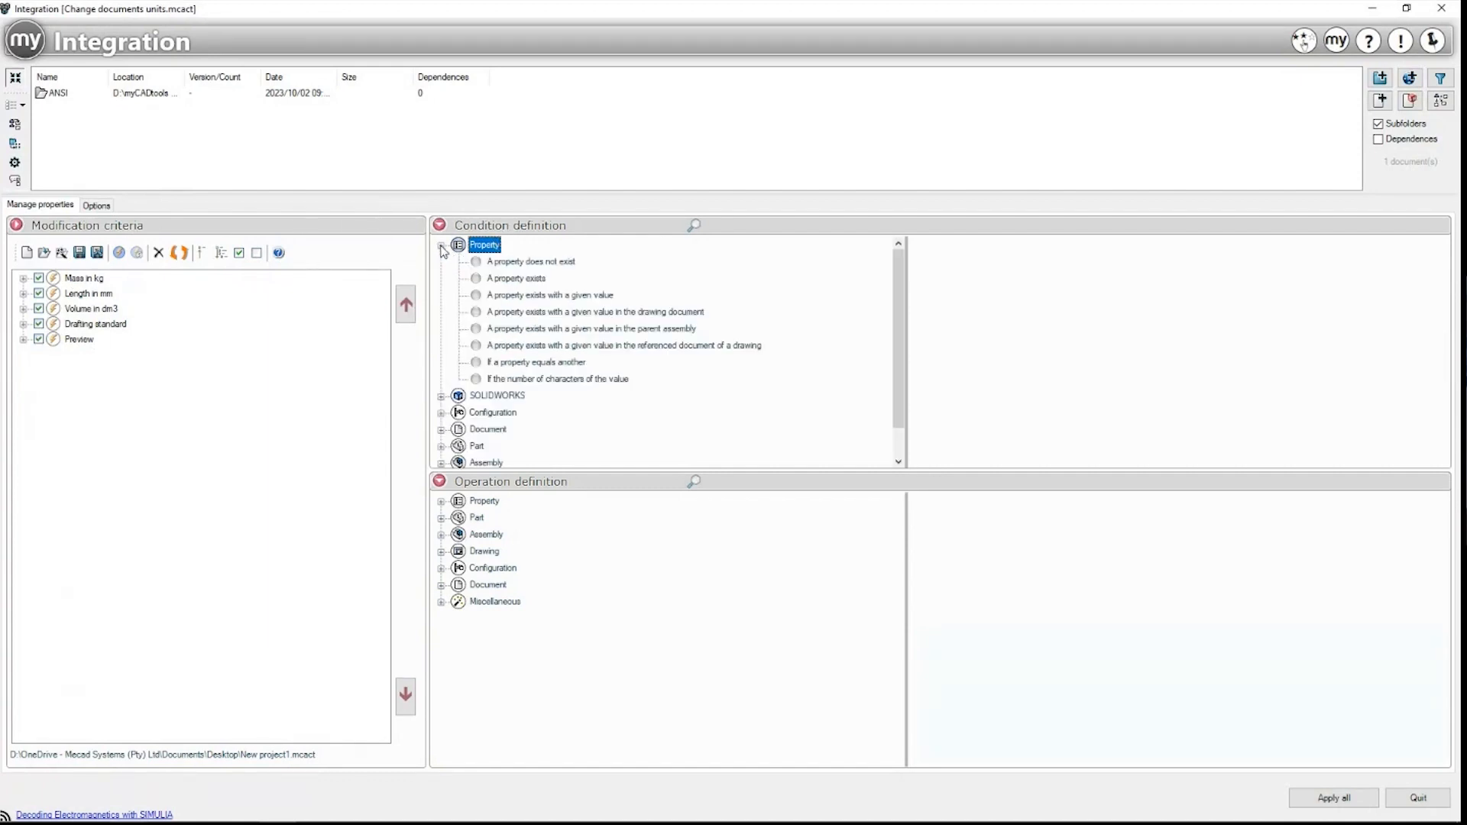
pyautogui.click(538, 267)
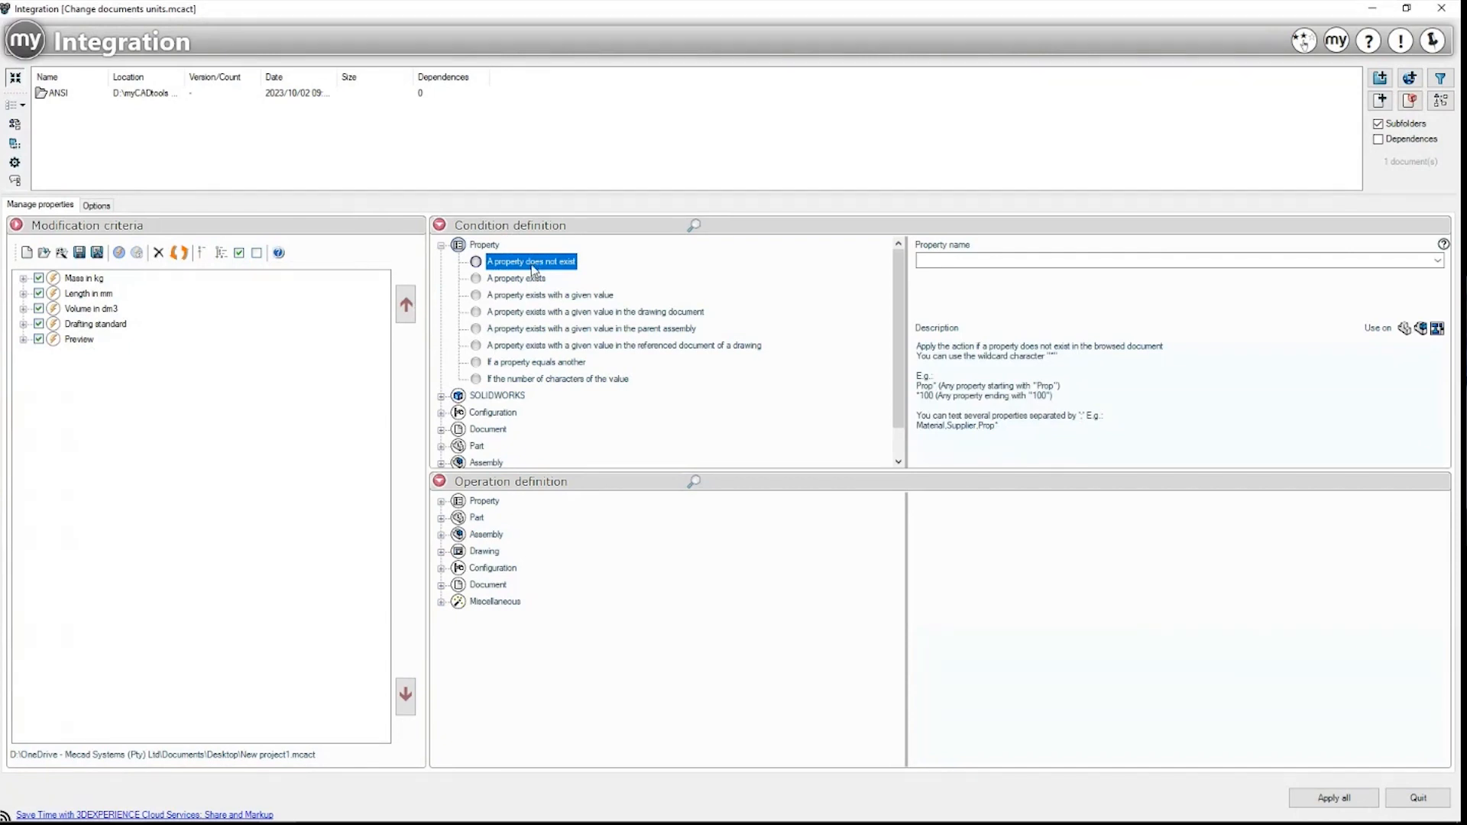
pyautogui.click(526, 281)
pyautogui.click(546, 298)
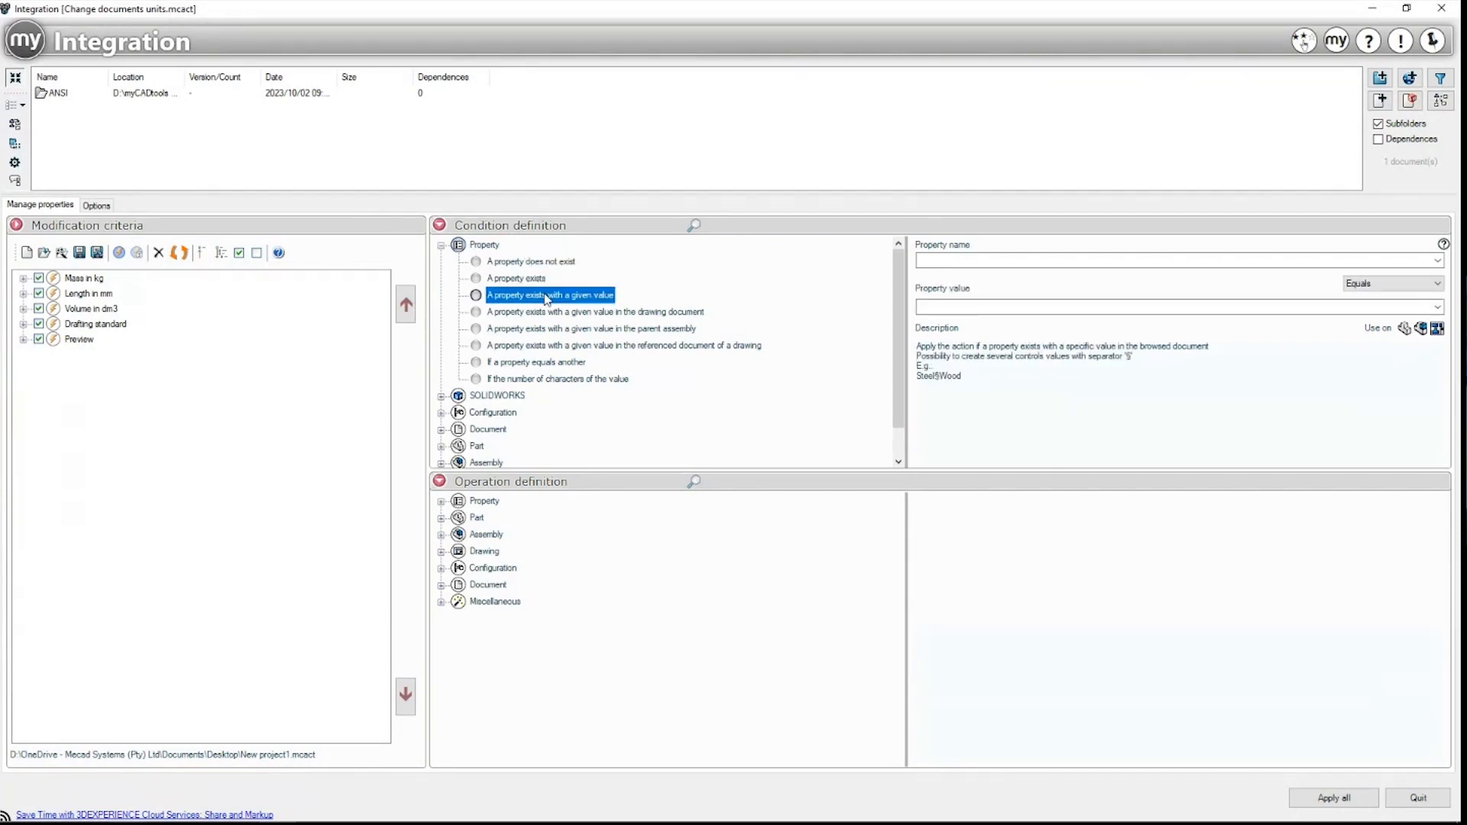
# Step: Expand the SOLIDWORKS conditions and set the SOLIDWORKS version condition to 2020
pyautogui.click(442, 396)
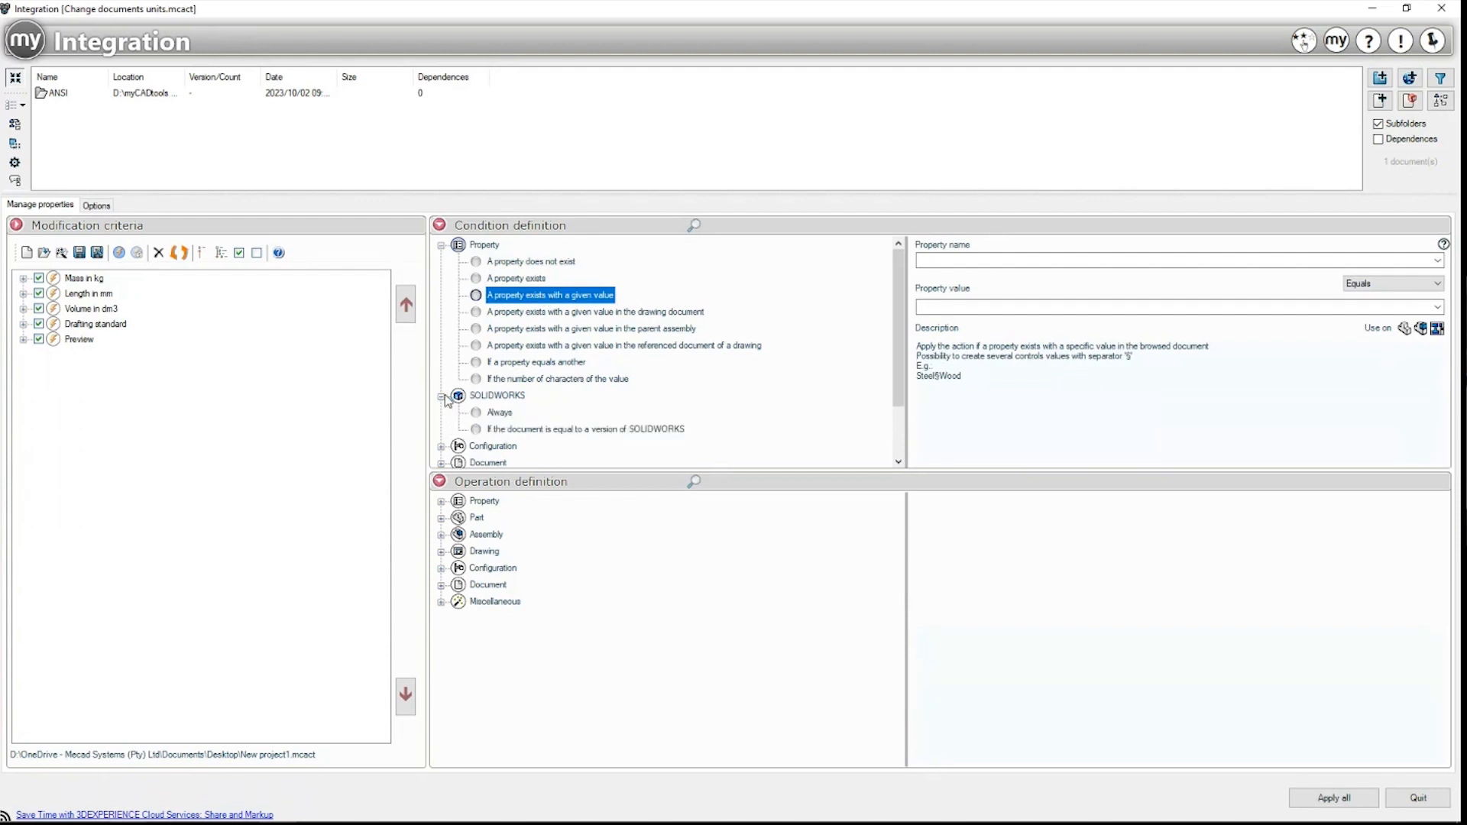
pyautogui.scroll(-2, 511, 426)
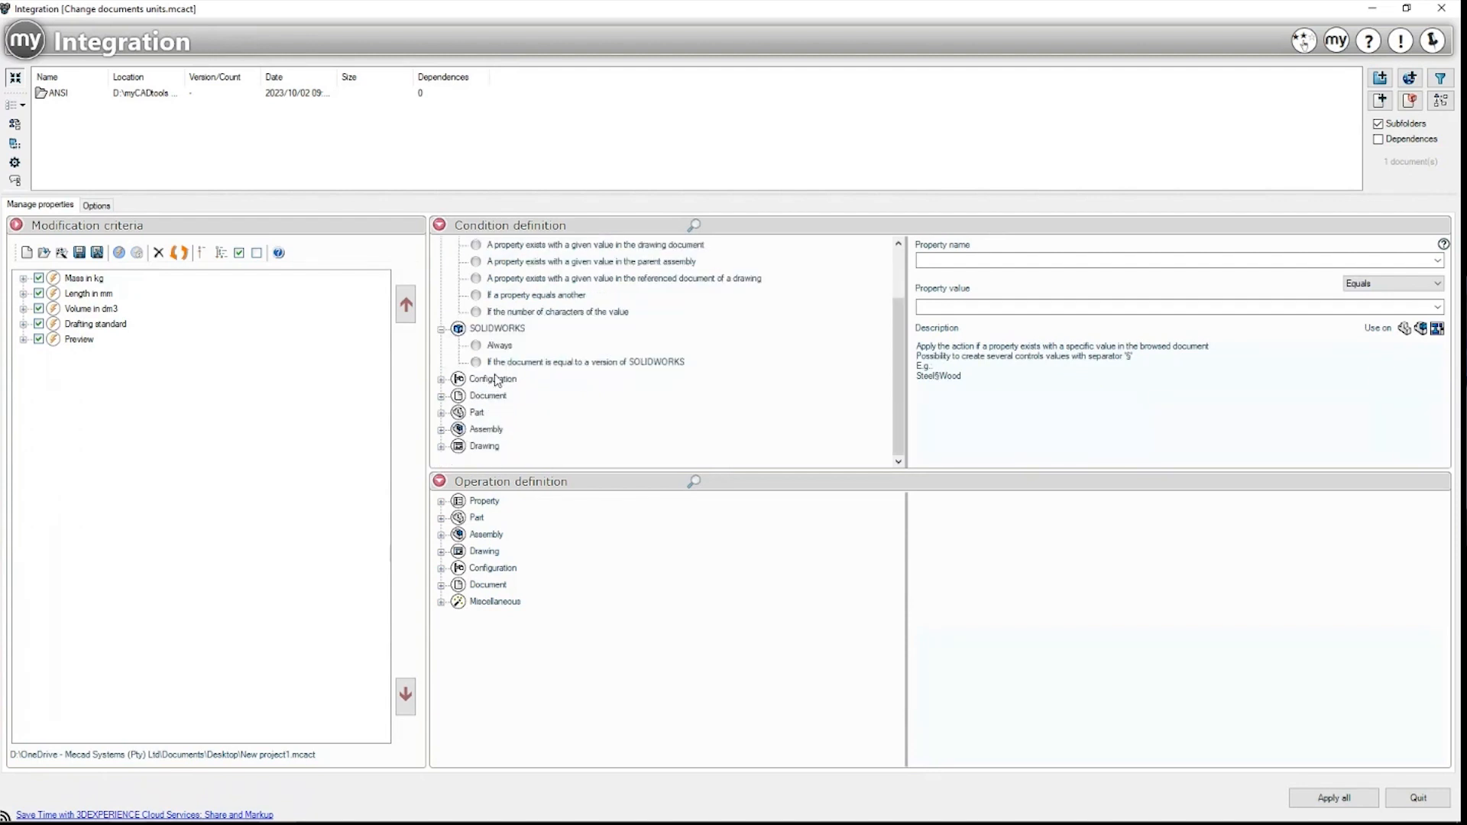
pyautogui.click(503, 364)
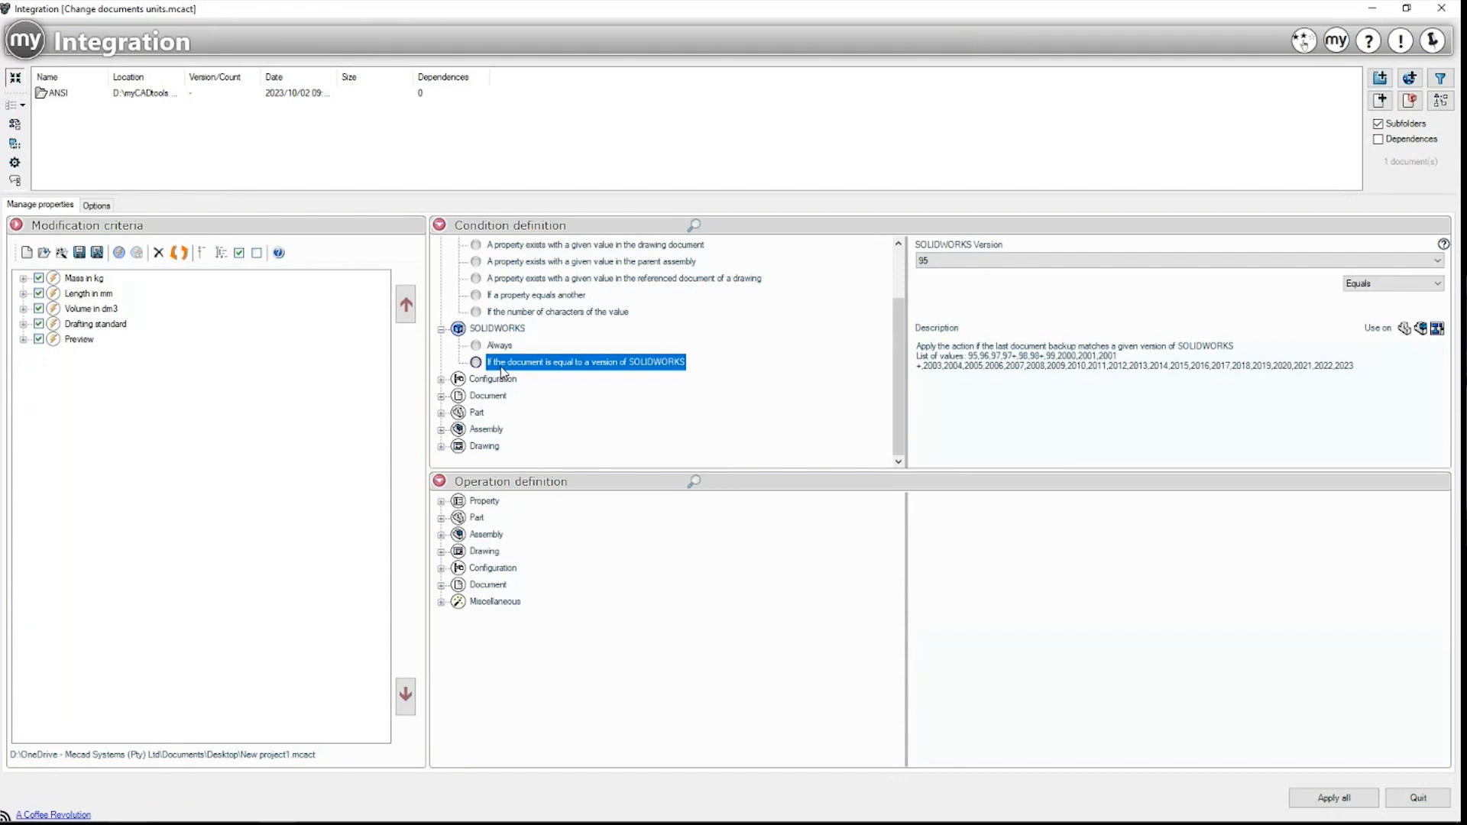
pyautogui.click(946, 263)
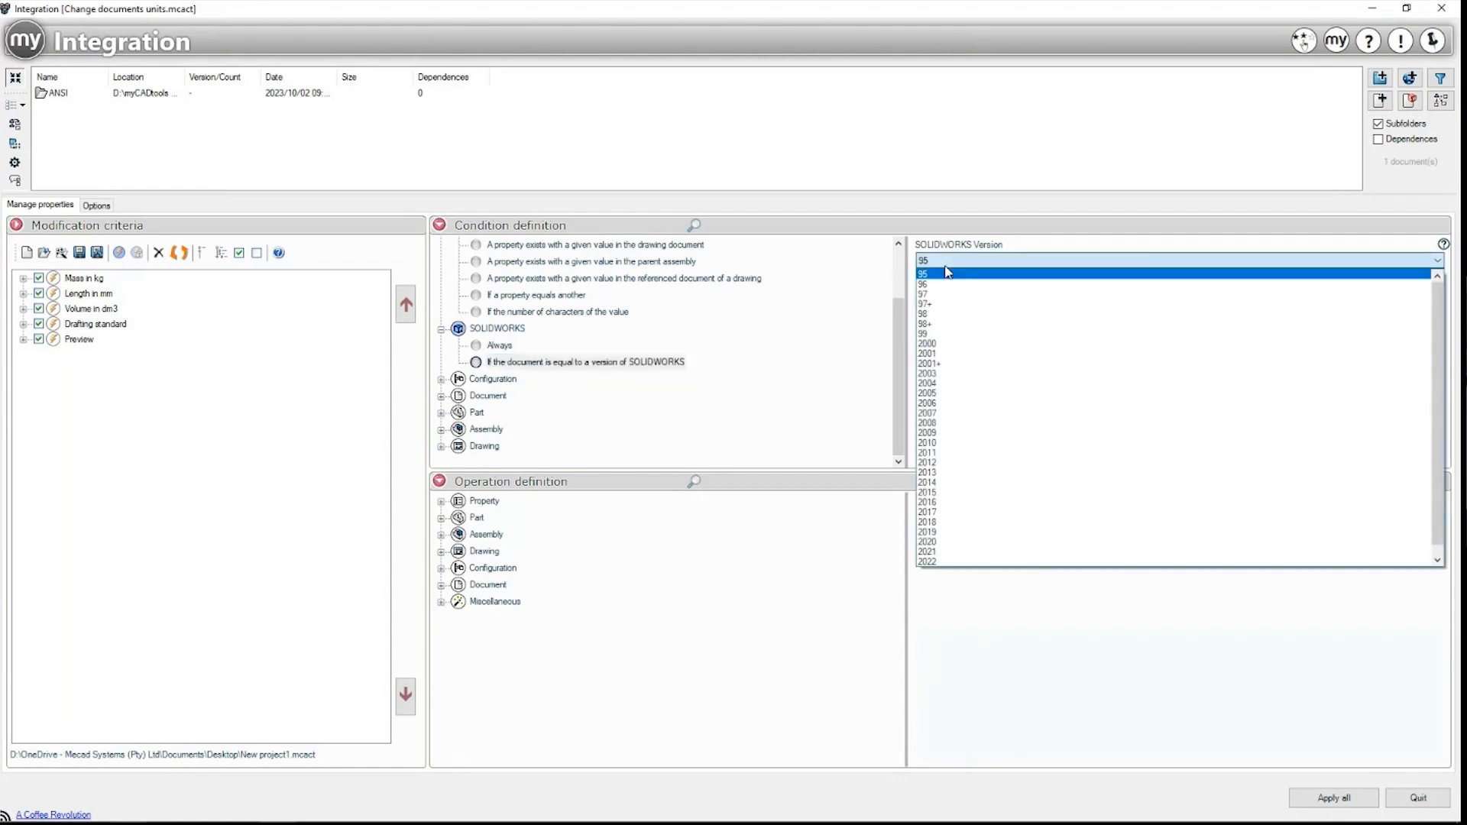
pyautogui.click(948, 542)
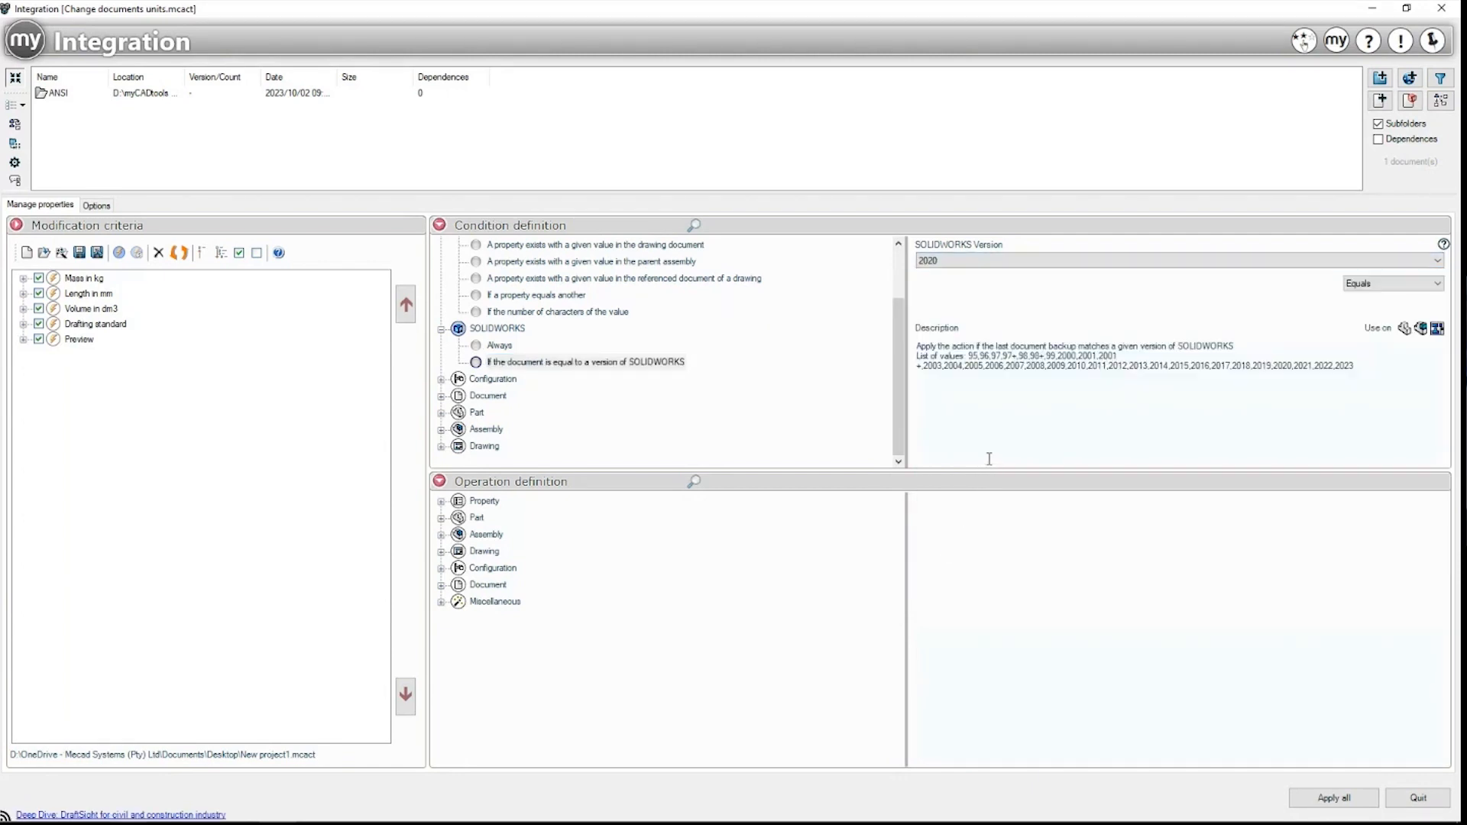
# Step: Browse the Configuration and Document conditions, from configuration count to Part, Assembly and Drawing
pyautogui.click(441, 380)
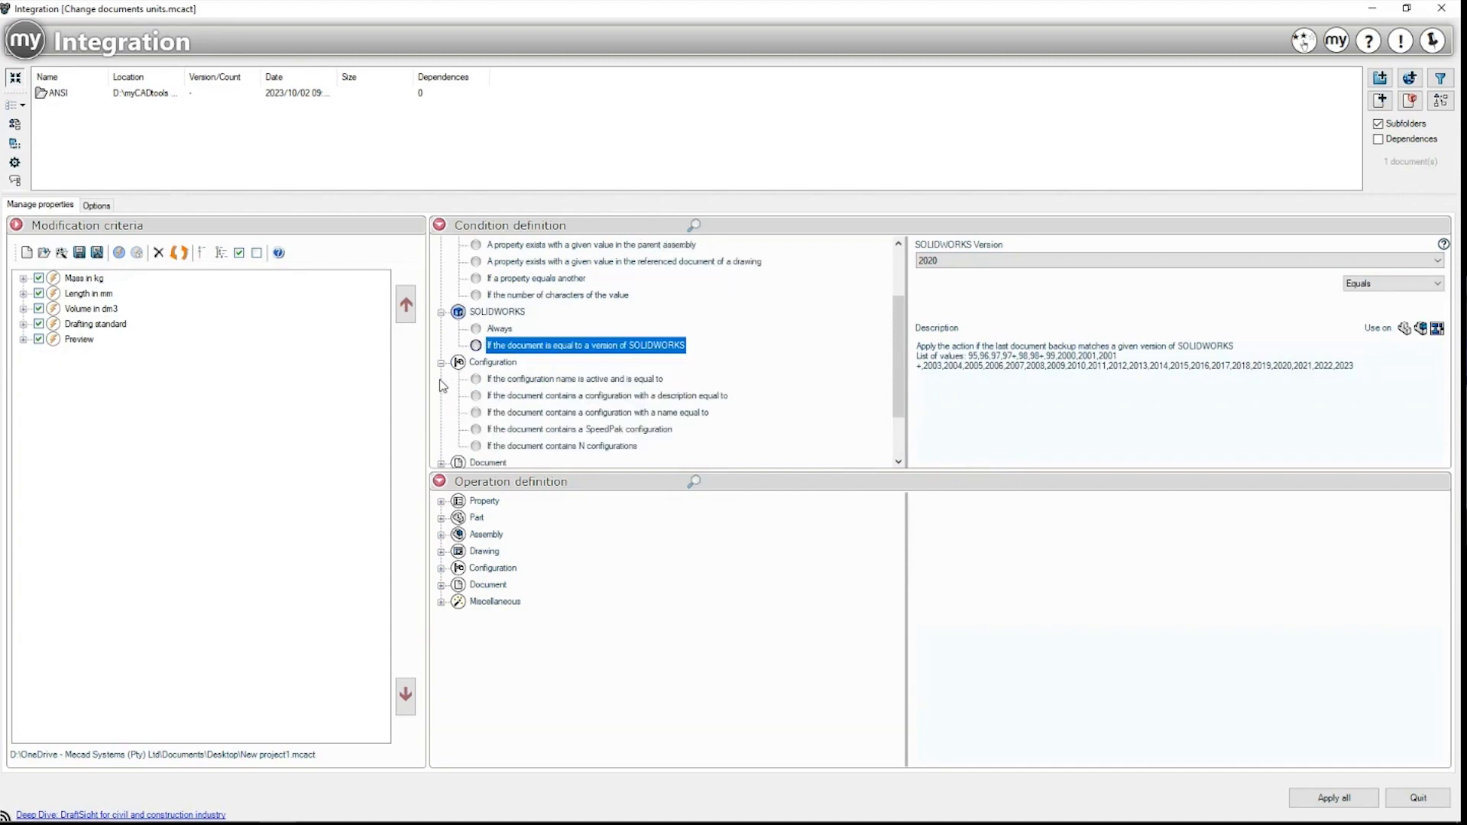
pyautogui.click(497, 364)
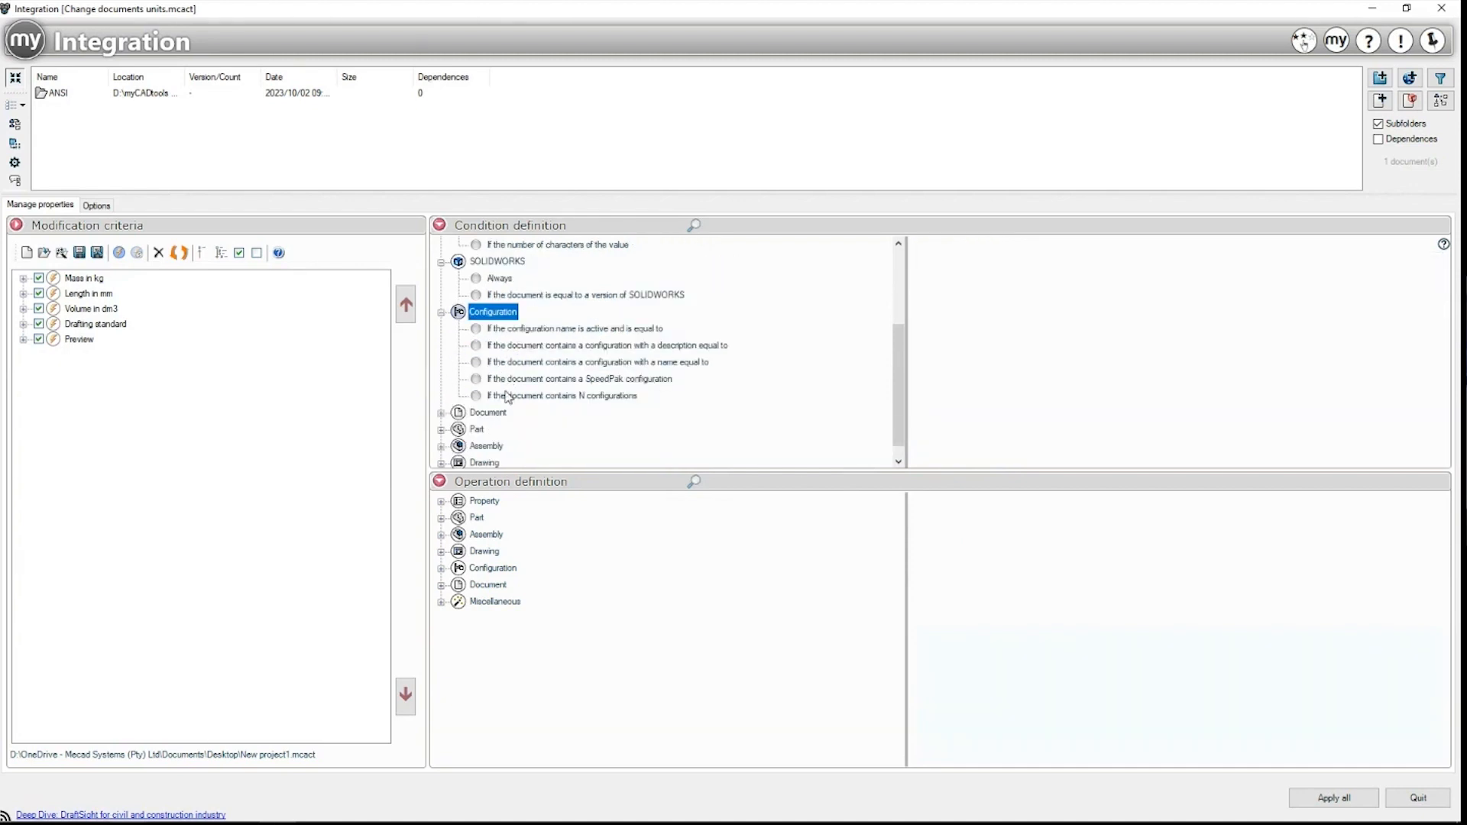
pyautogui.click(506, 396)
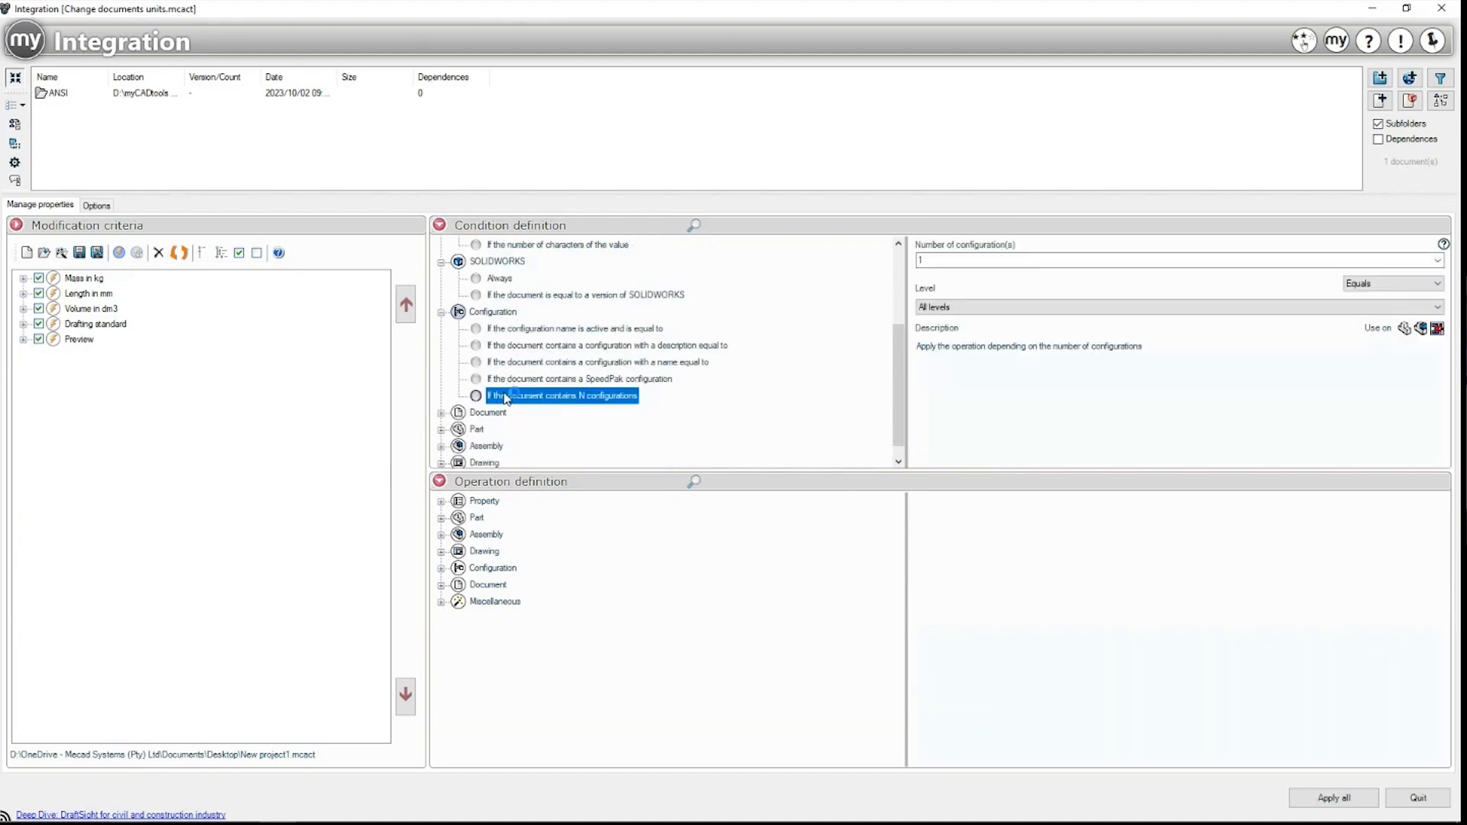
pyautogui.click(441, 413)
pyautogui.click(504, 263)
pyautogui.click(506, 278)
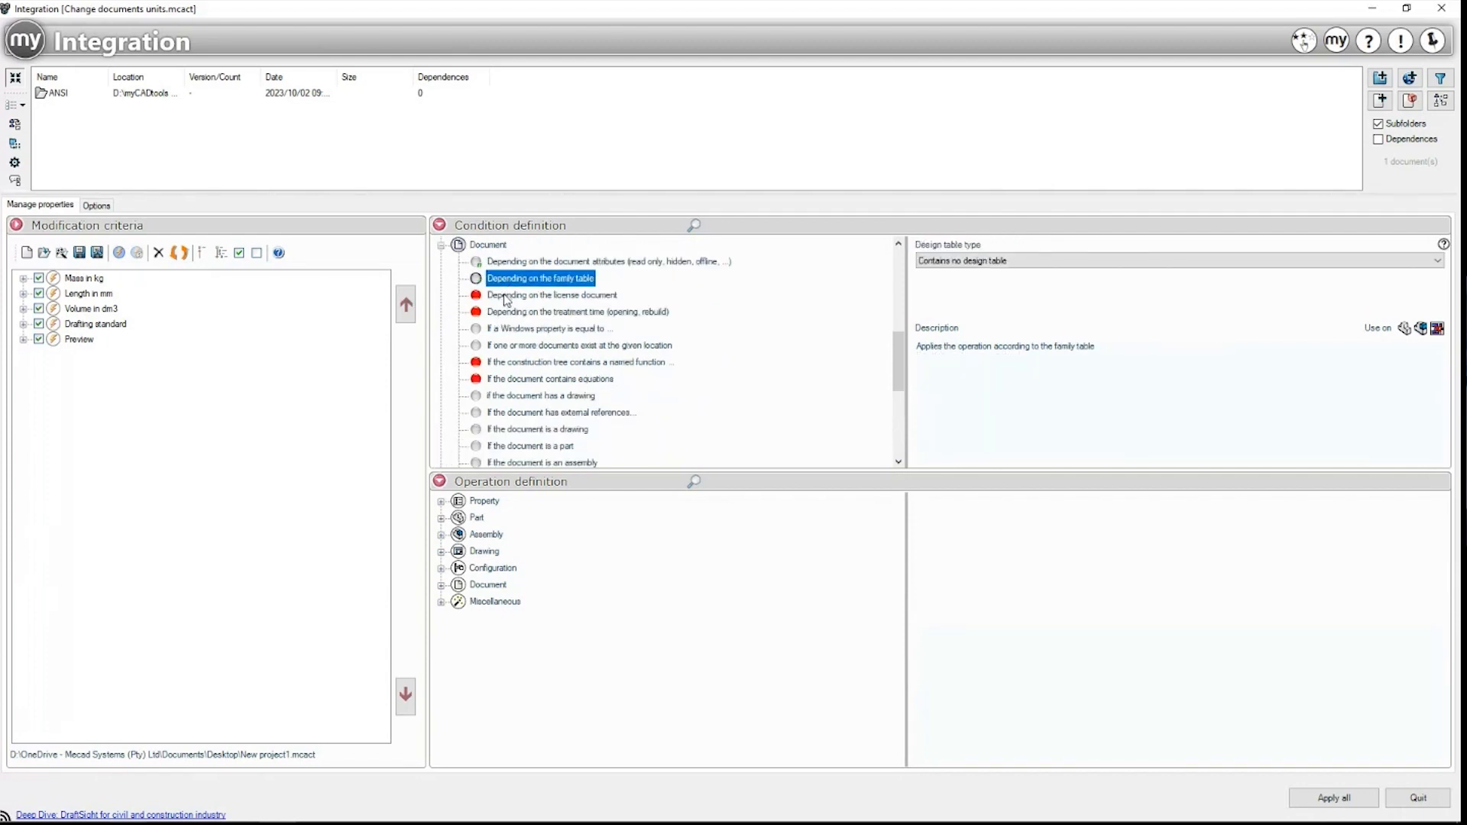
pyautogui.click(505, 296)
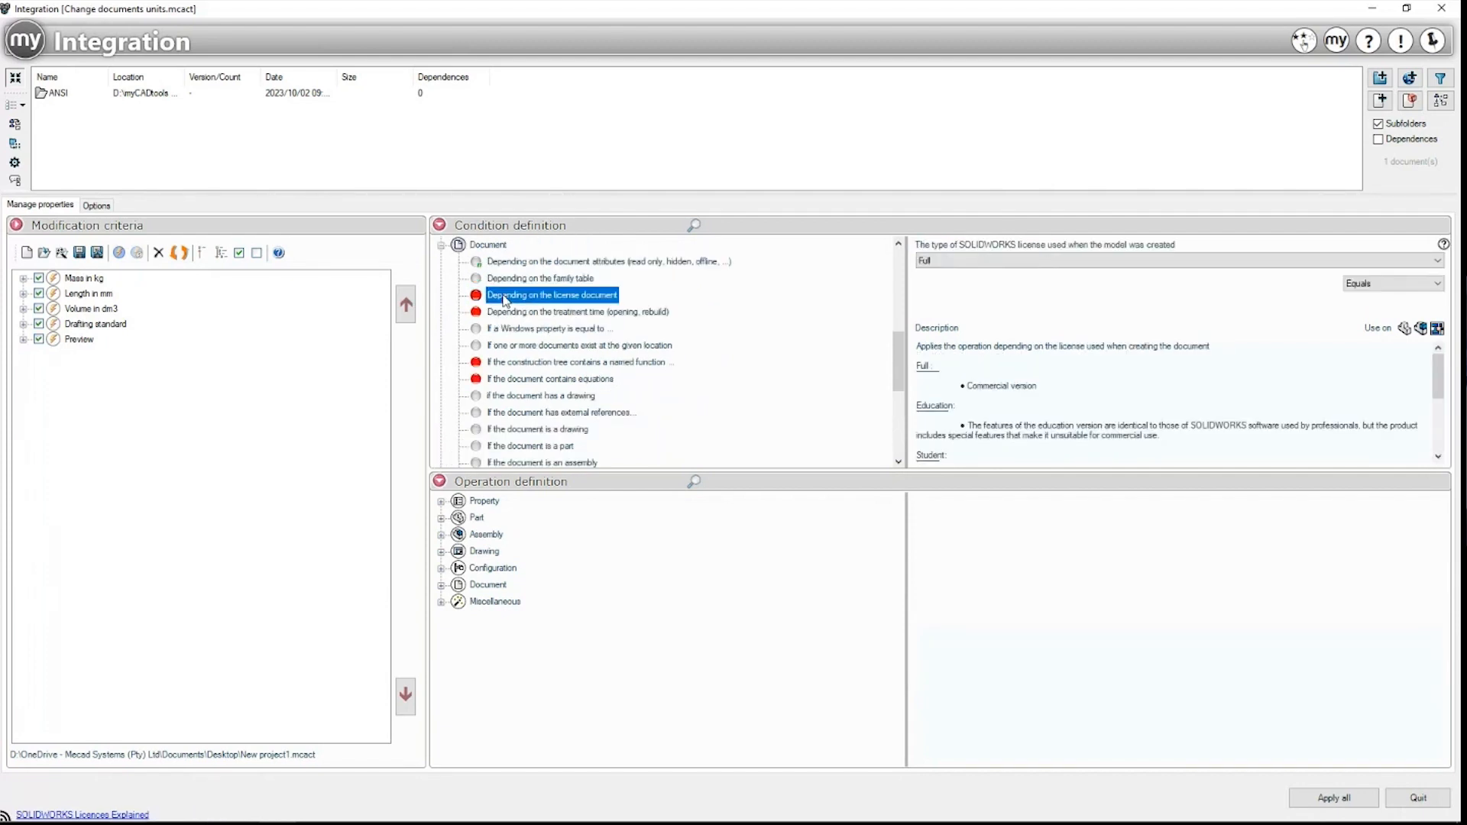
pyautogui.scroll(-5, 523, 378)
pyautogui.click(478, 413)
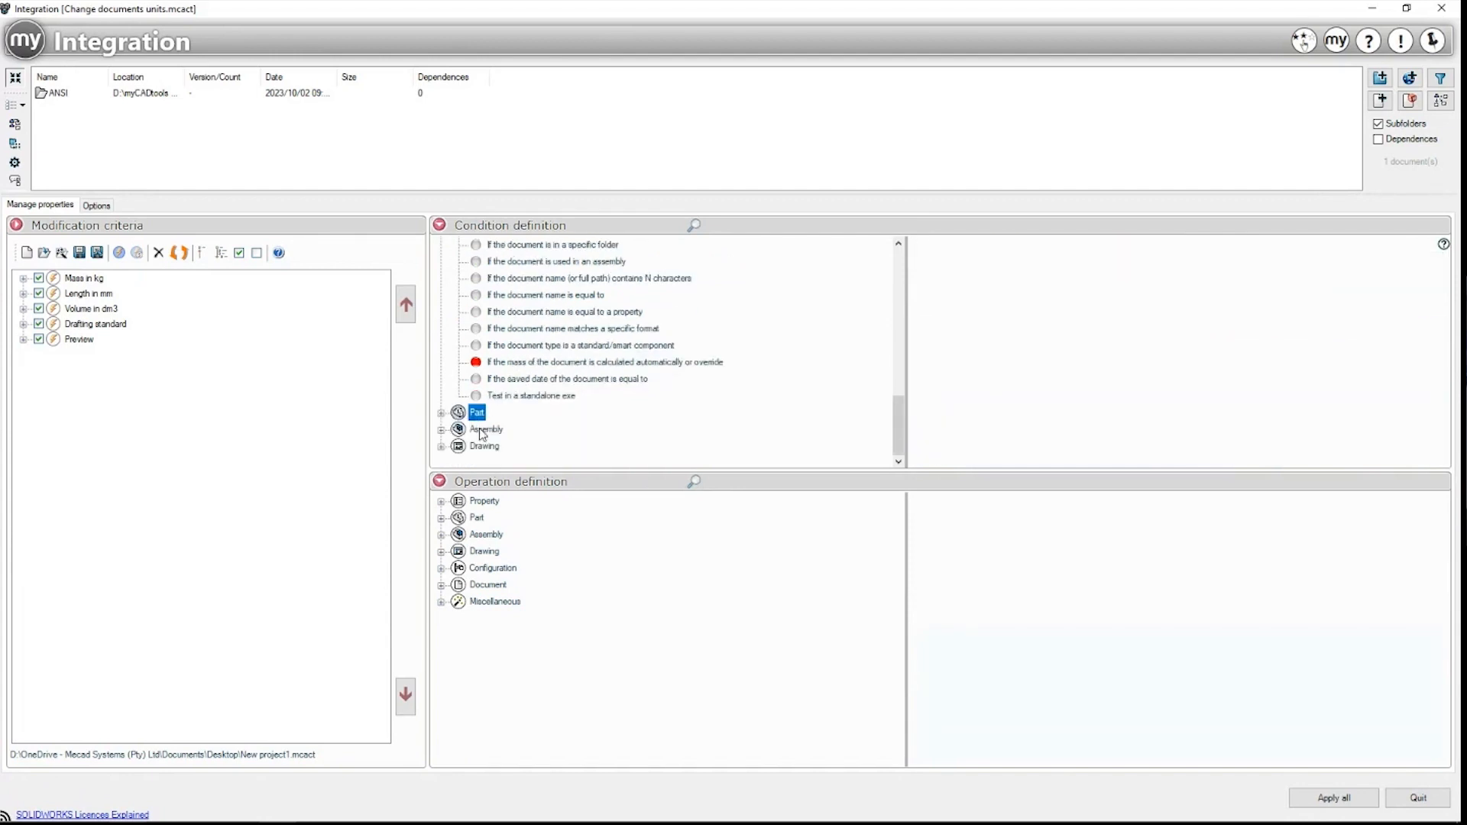
pyautogui.click(481, 430)
pyautogui.click(455, 448)
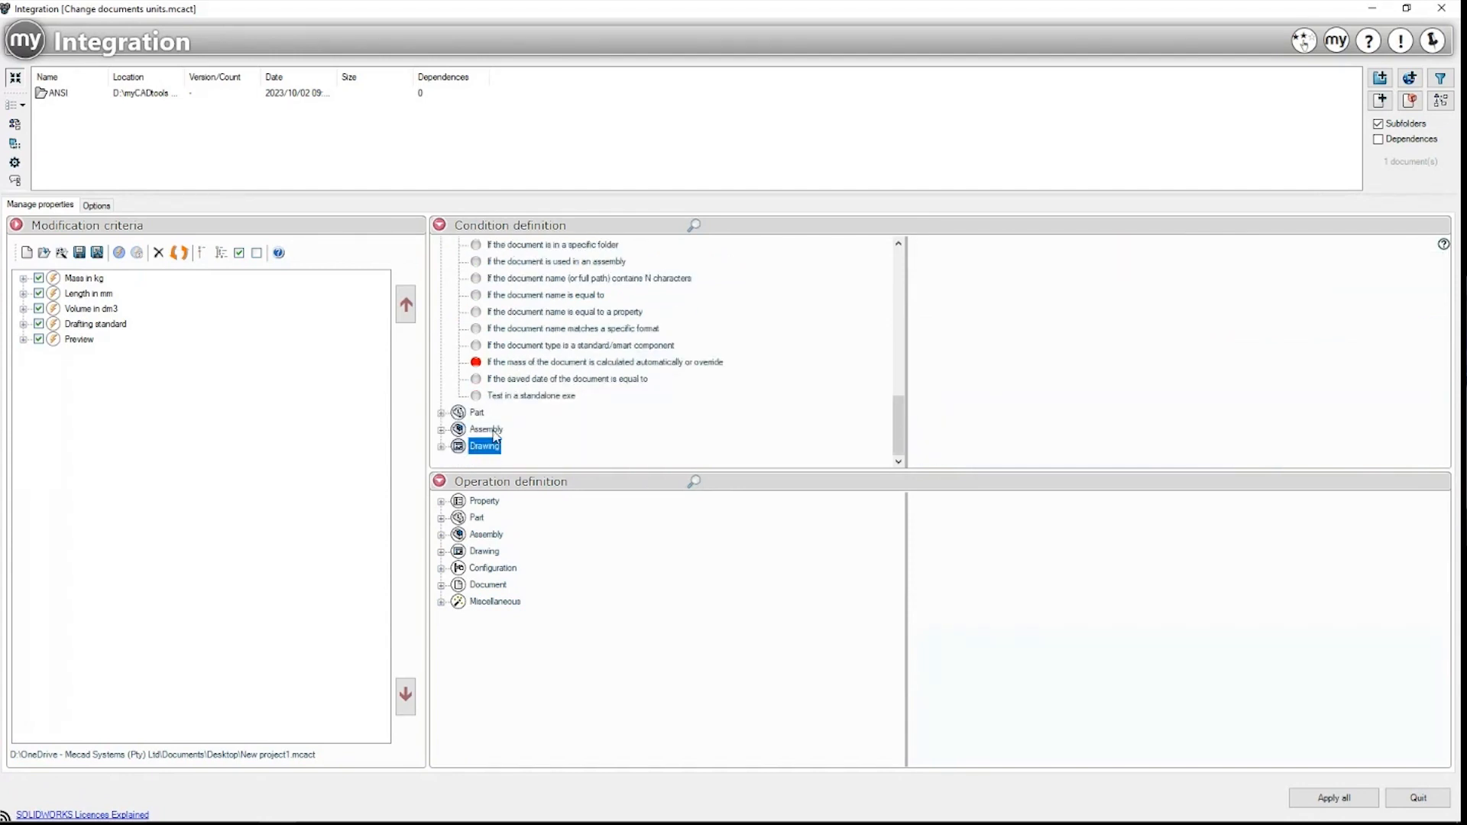
# Step: Expand the Property operations: add property to all dependencies, Add today's date, Question
pyautogui.click(484, 502)
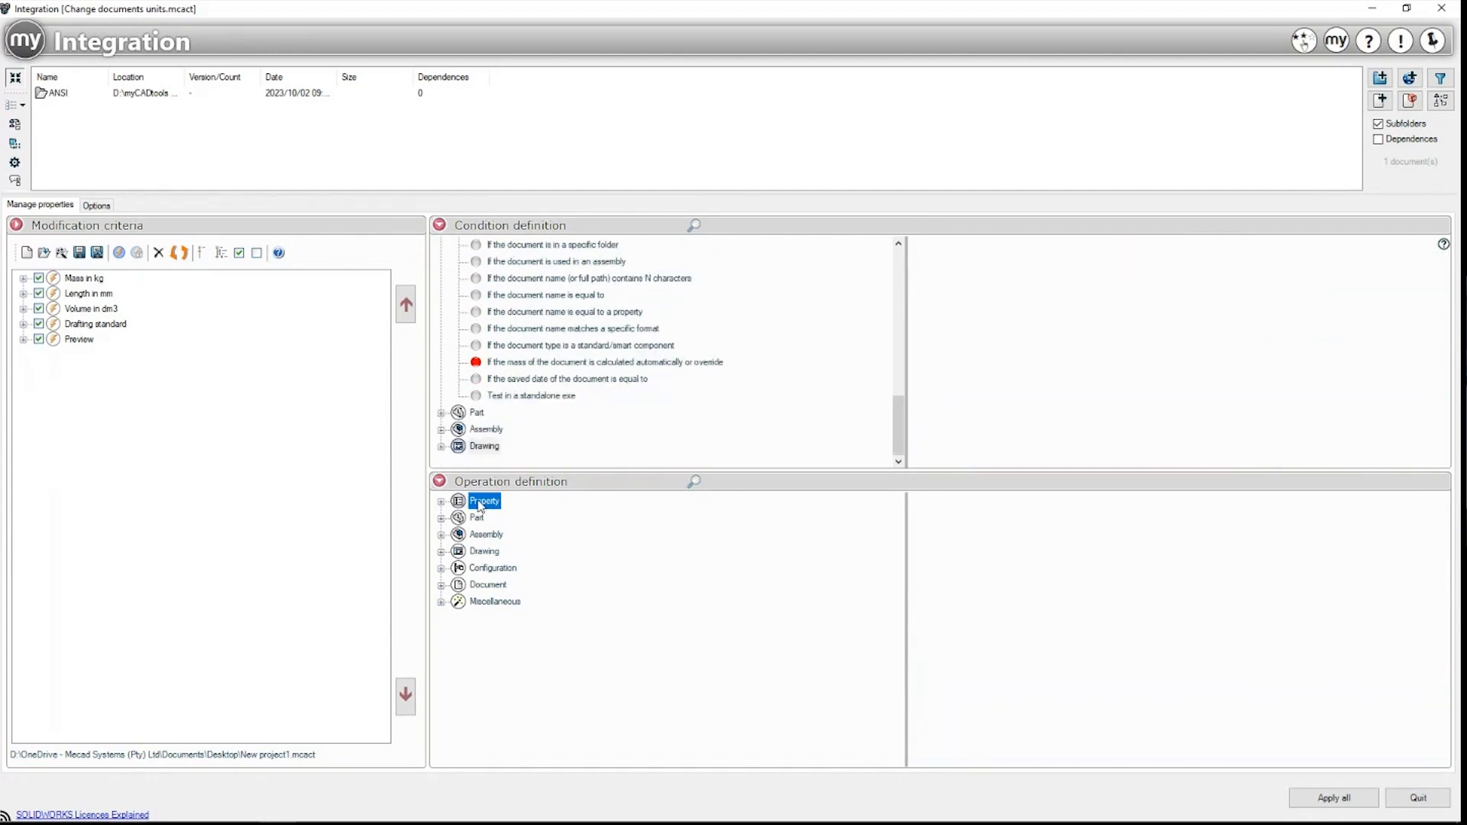
pyautogui.click(441, 502)
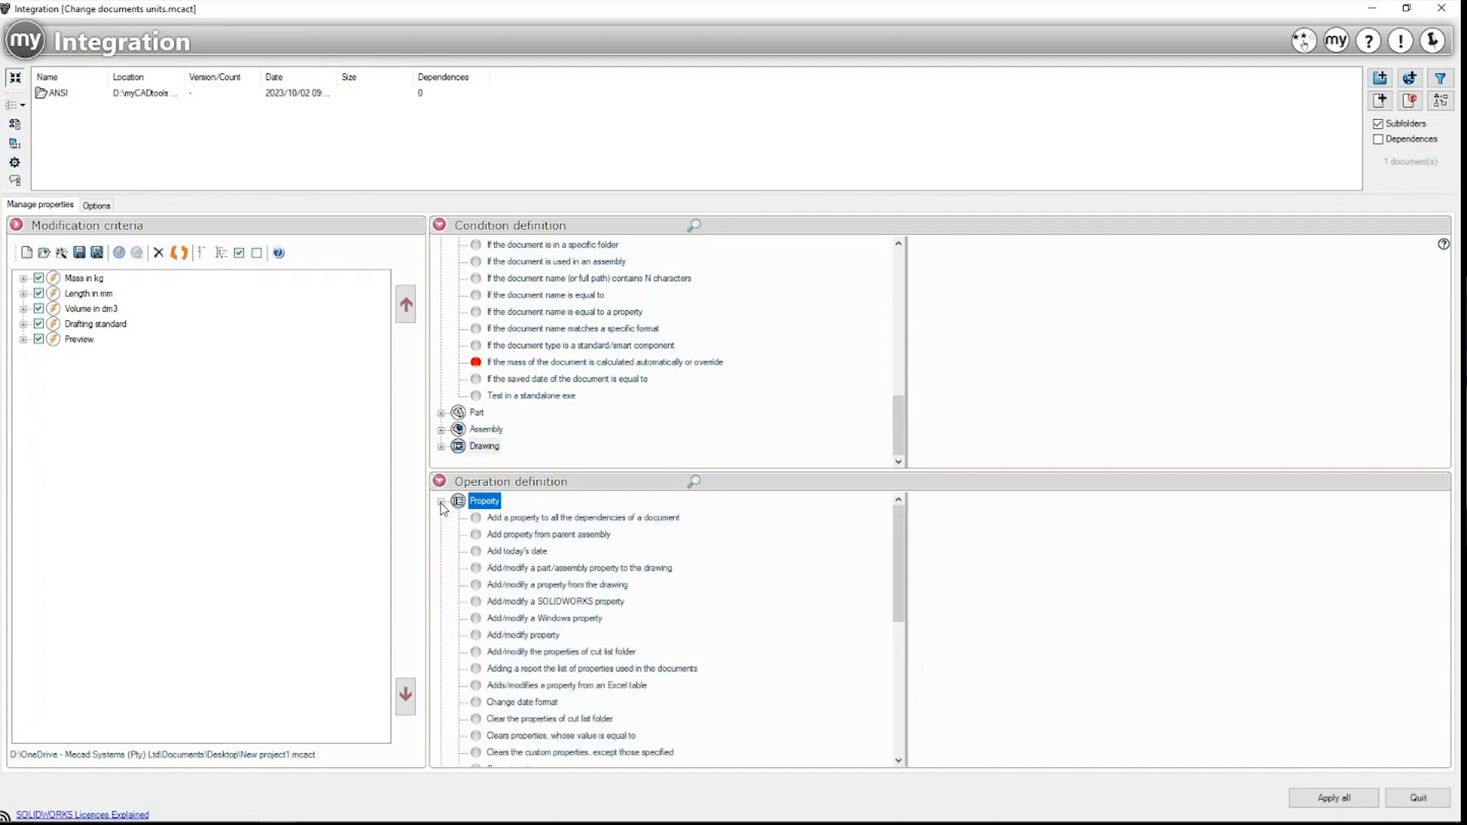
pyautogui.click(547, 519)
pyautogui.click(528, 550)
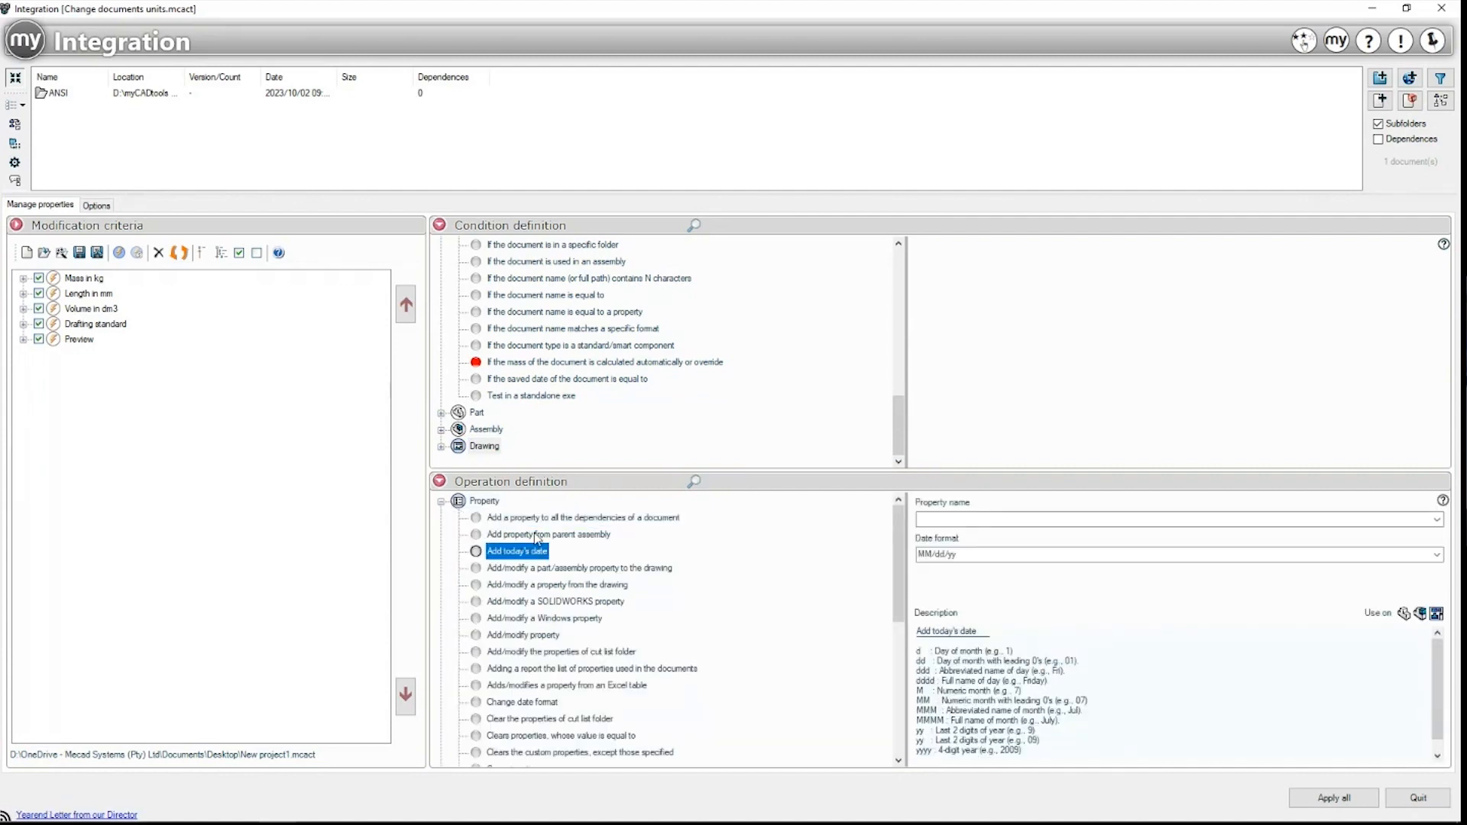
pyautogui.scroll(-6, 538, 538)
pyautogui.click(498, 619)
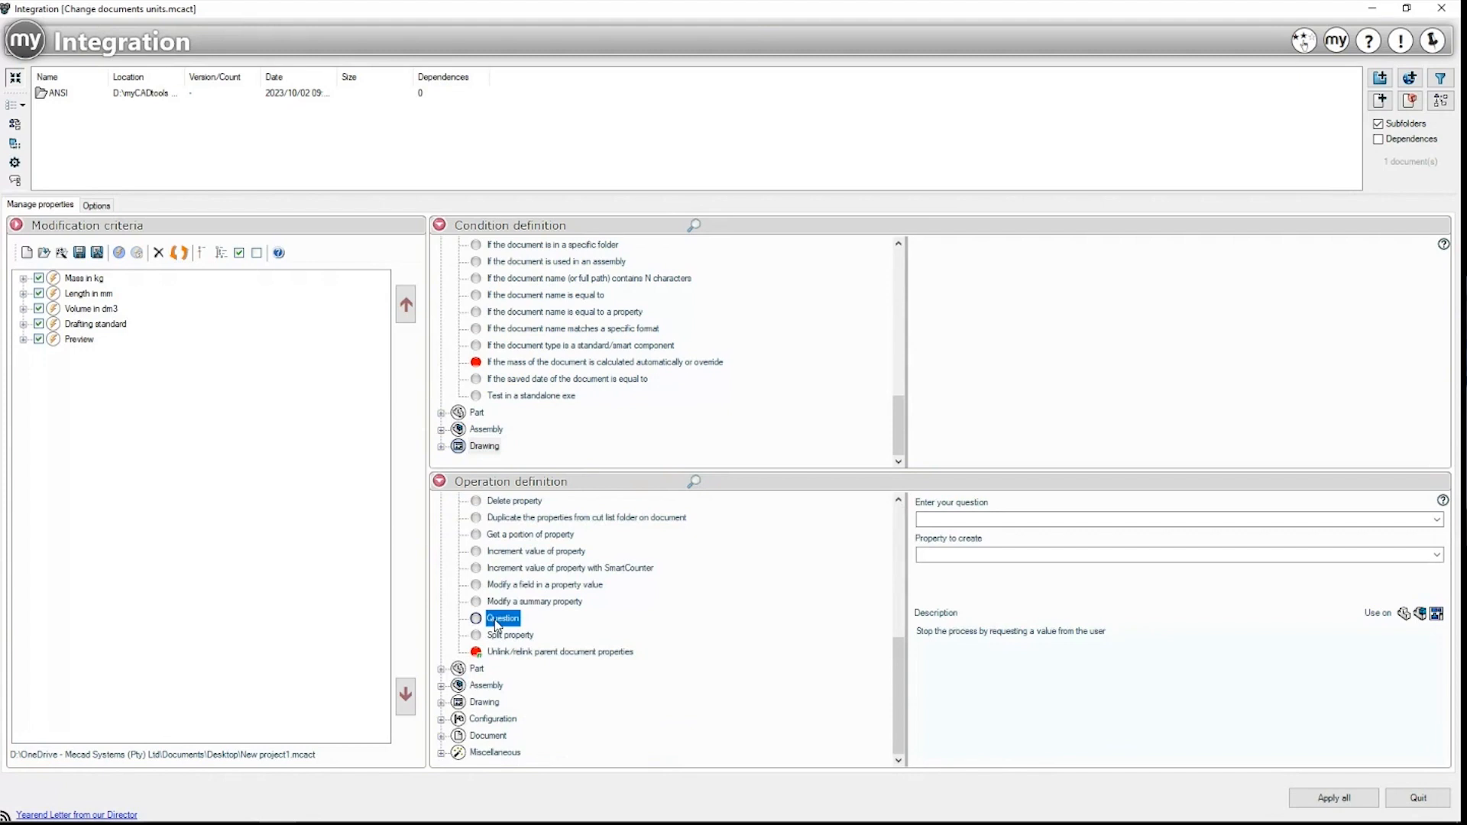
# Step: Browse the Part operations: Export file, Change color, Change material, Update cut list
pyautogui.click(461, 669)
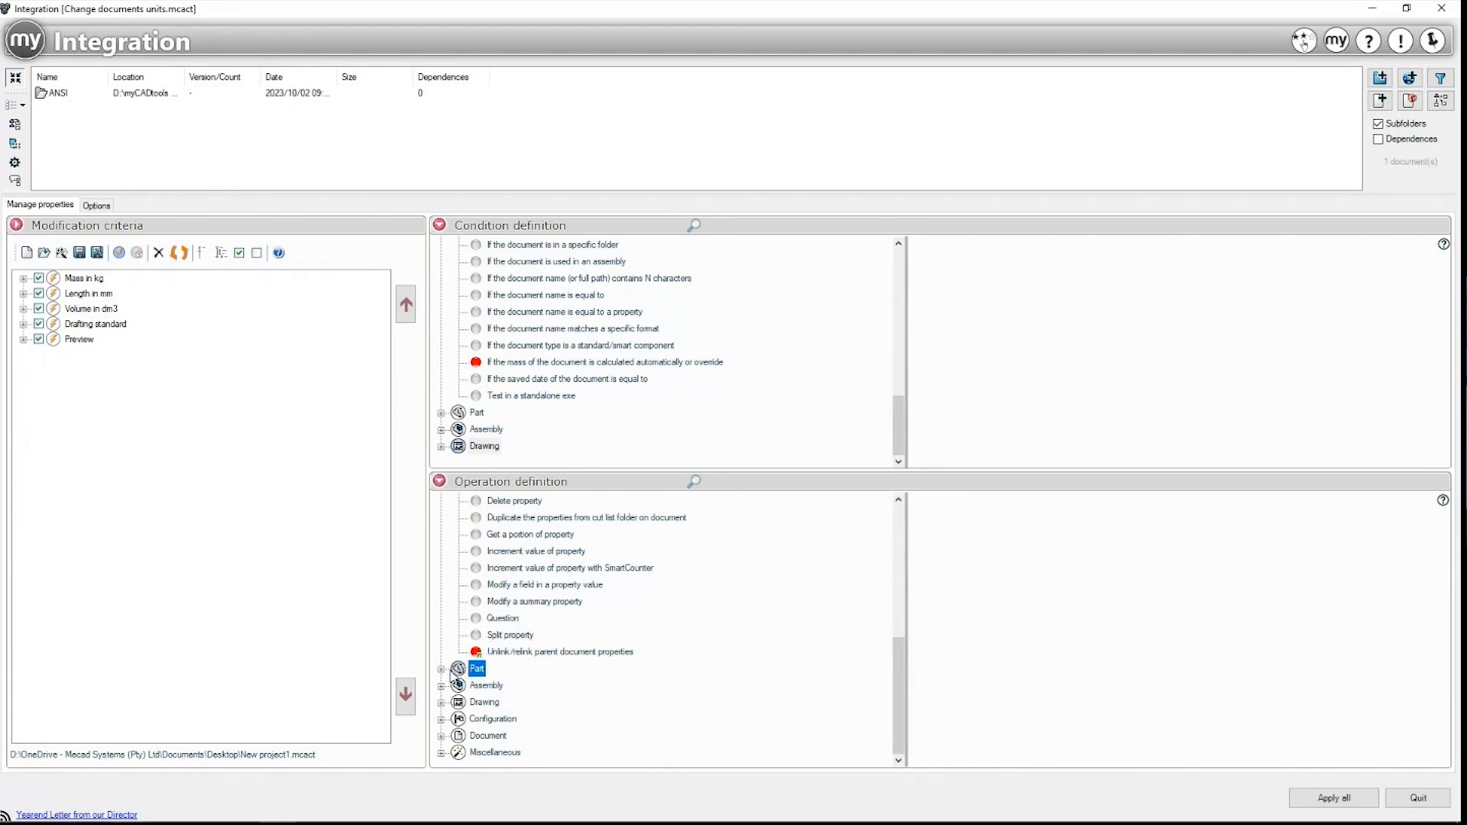
pyautogui.click(442, 669)
pyautogui.click(500, 669)
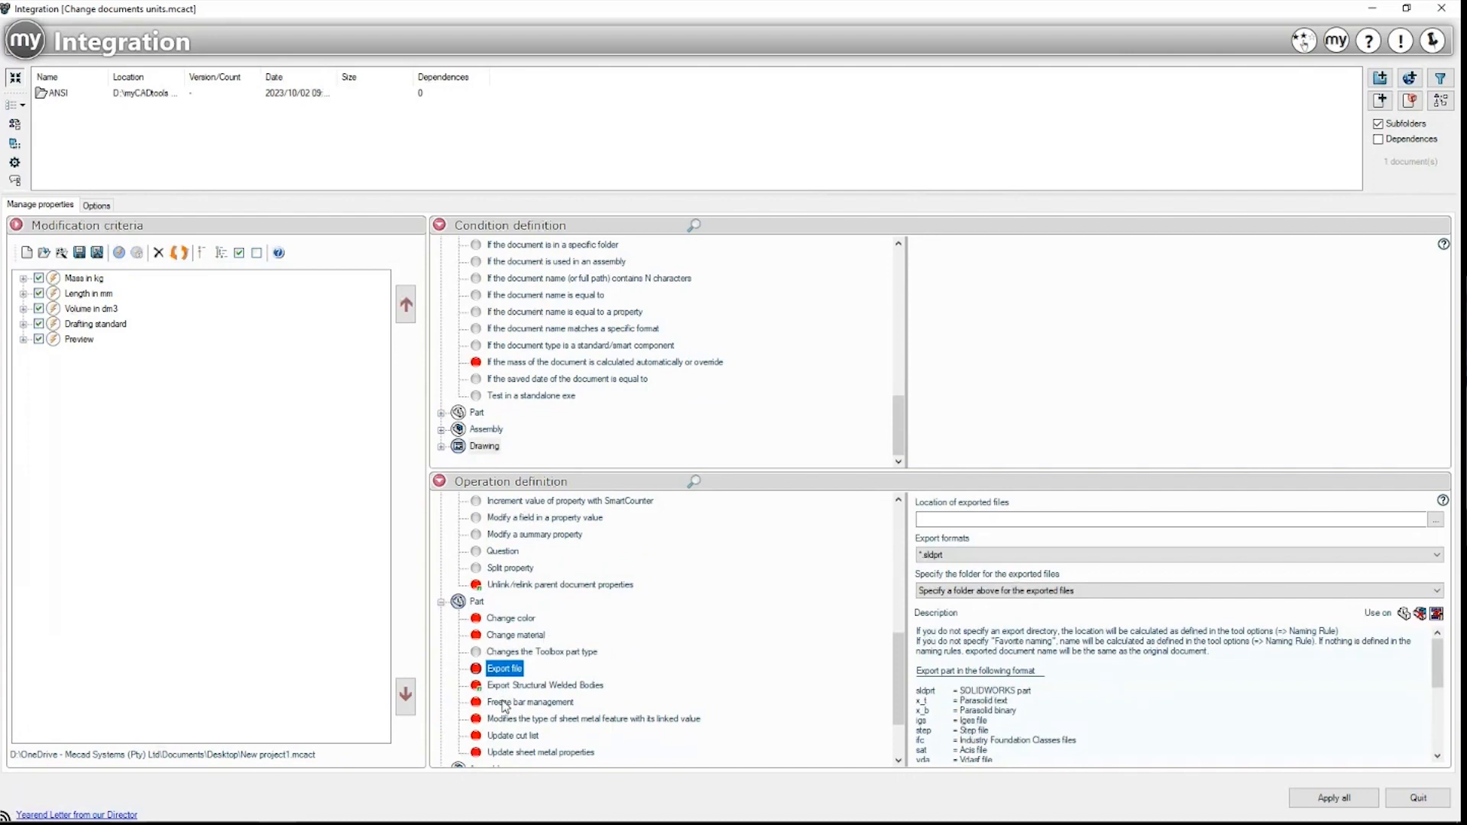
pyautogui.click(509, 621)
pyautogui.click(512, 635)
pyautogui.scroll(-2, 512, 641)
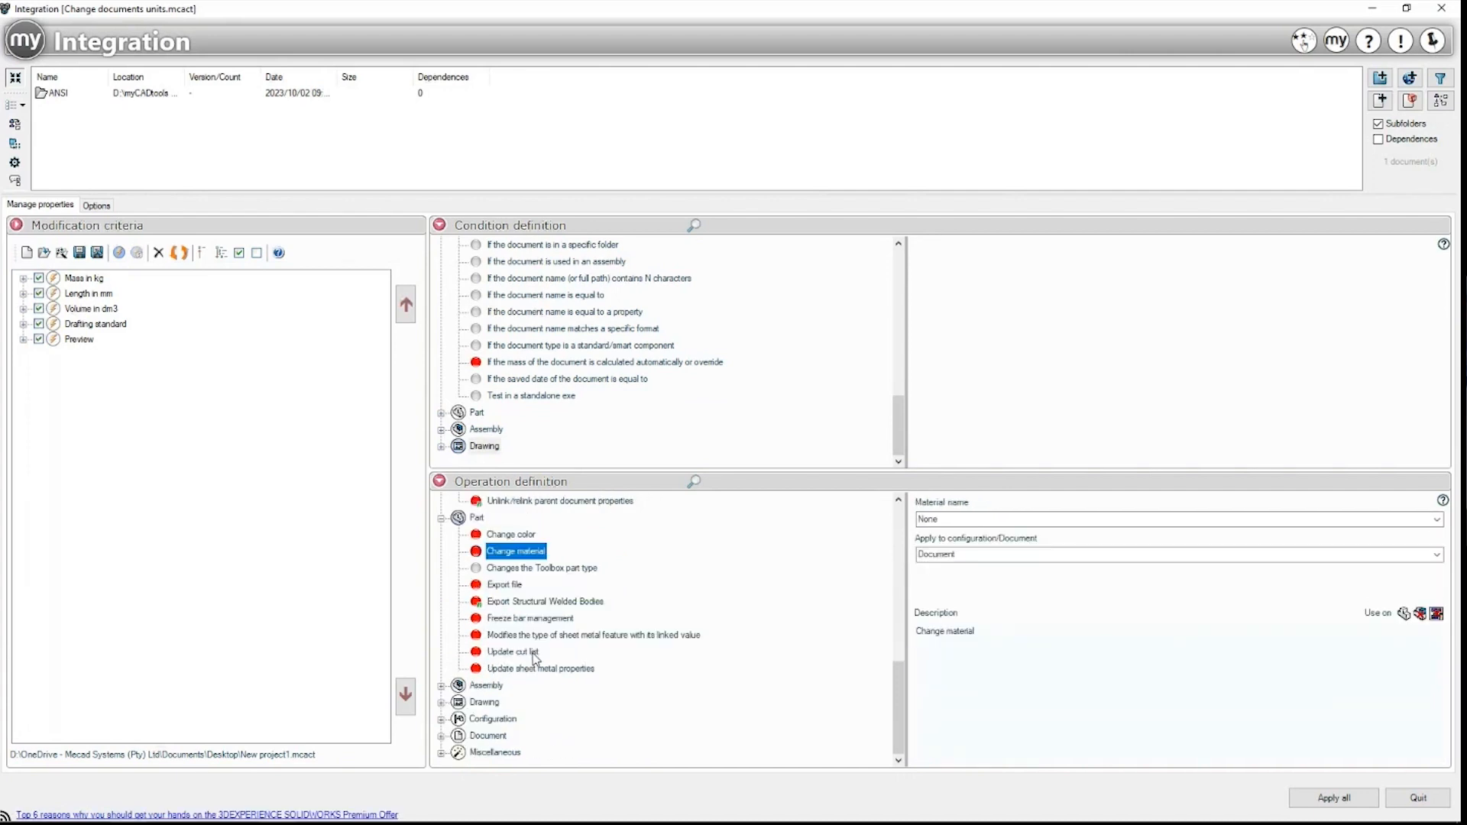
pyautogui.click(512, 652)
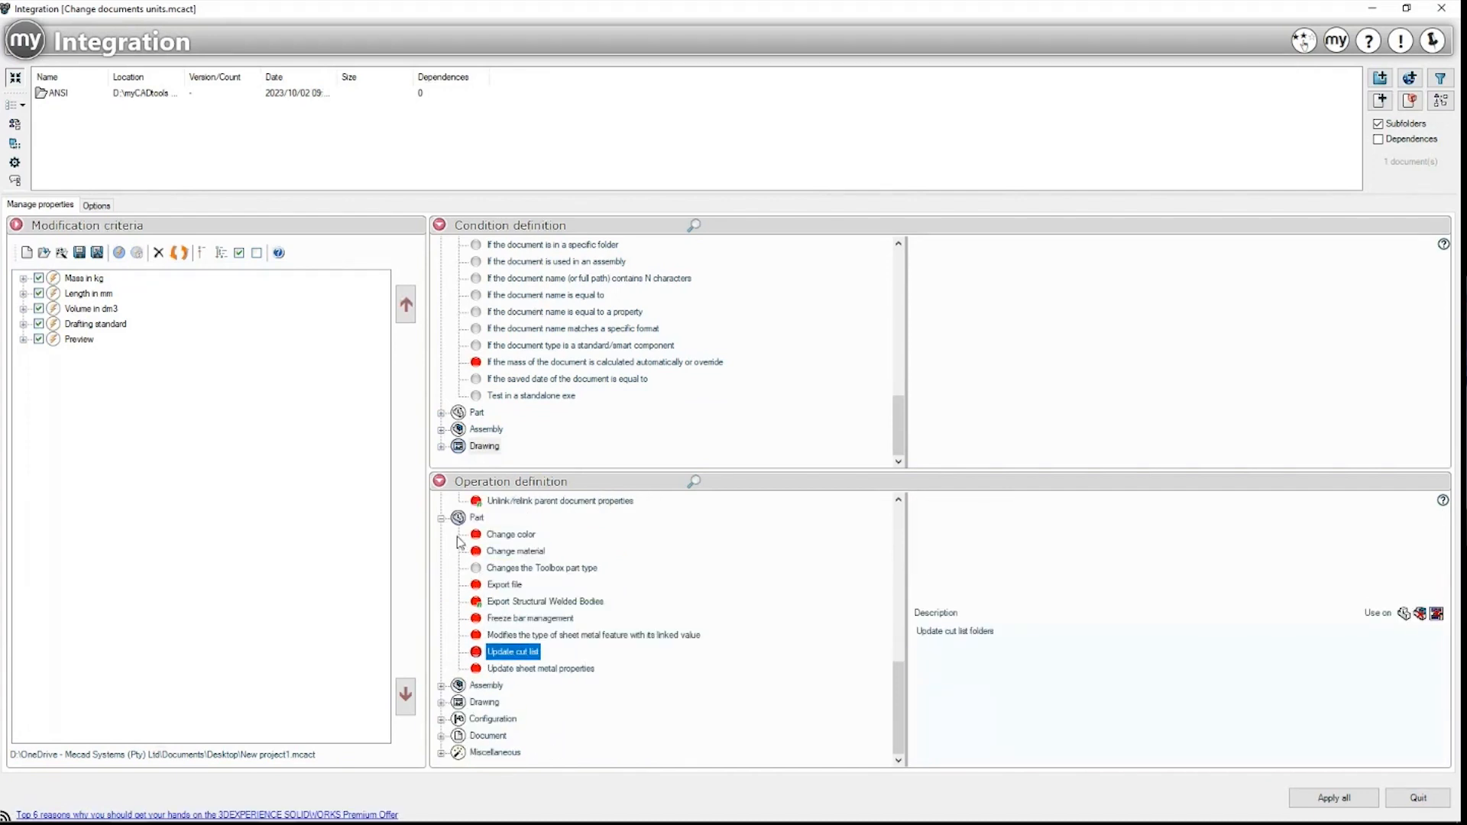
# Step: Peek at the Assembly and Drawing operations, collapse Property back to categories, and select the ANSI folder
pyautogui.click(442, 519)
pyautogui.click(442, 686)
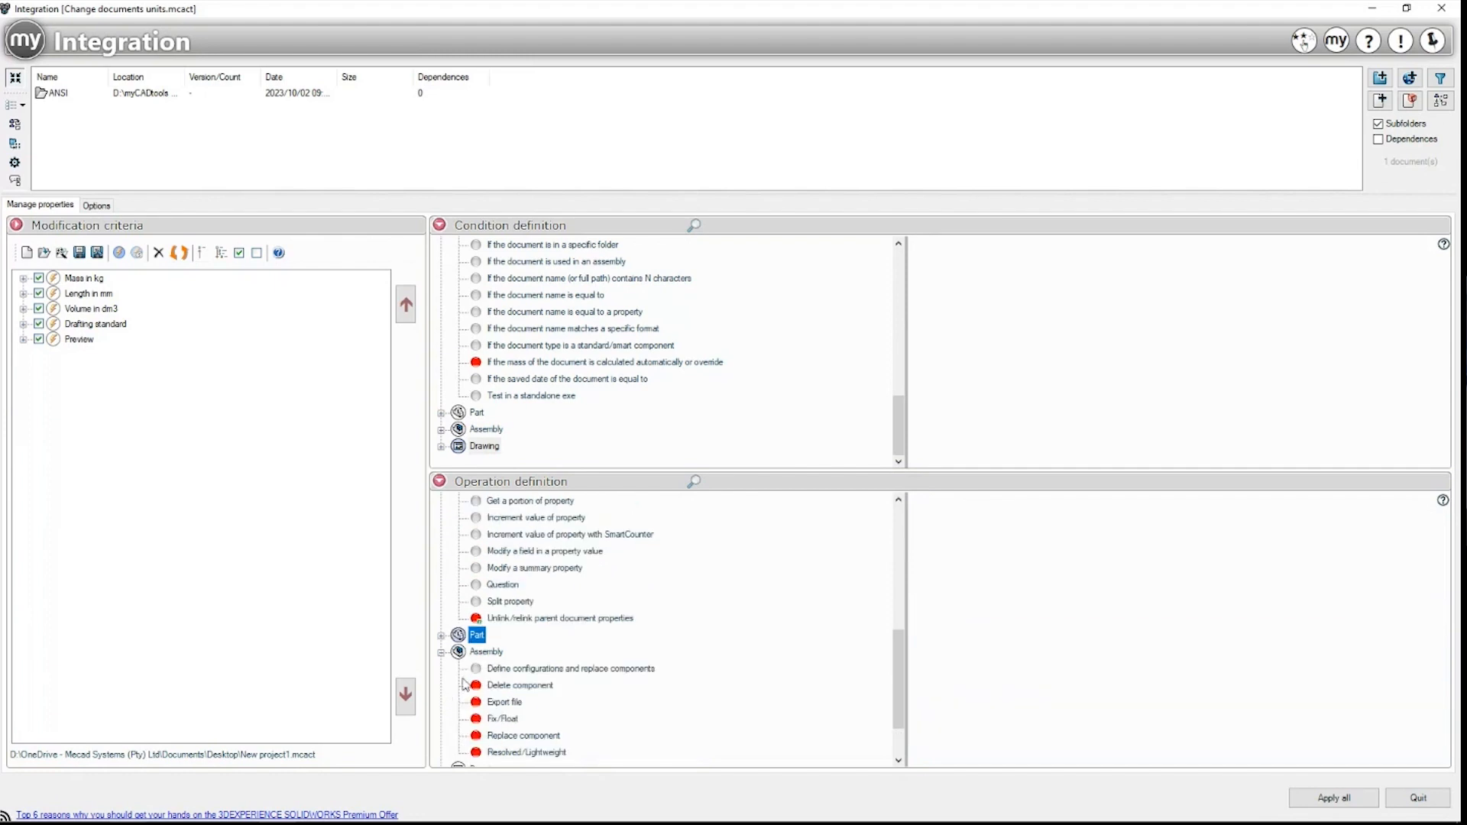
pyautogui.click(442, 652)
pyautogui.click(442, 702)
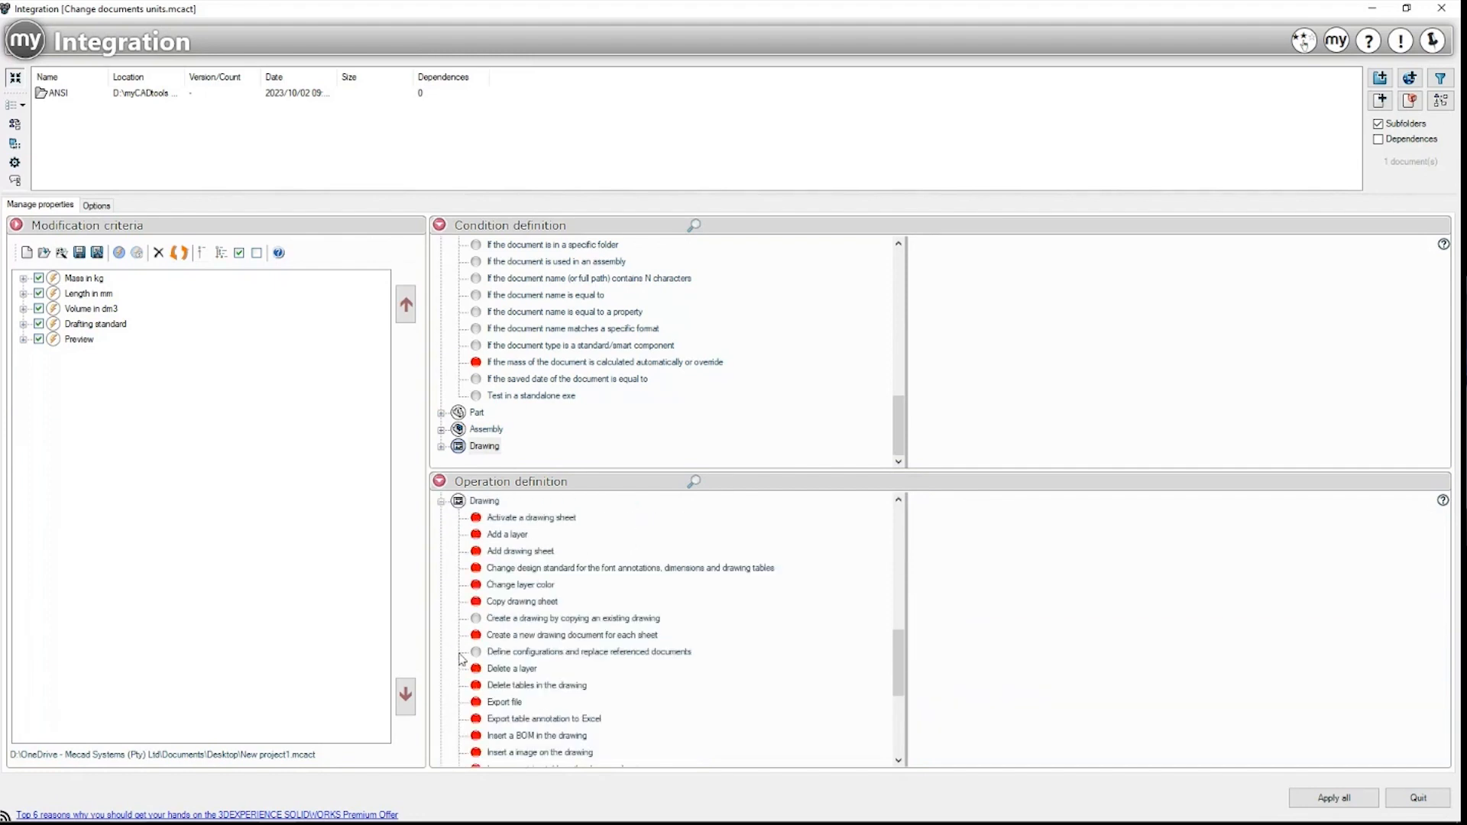
pyautogui.click(441, 501)
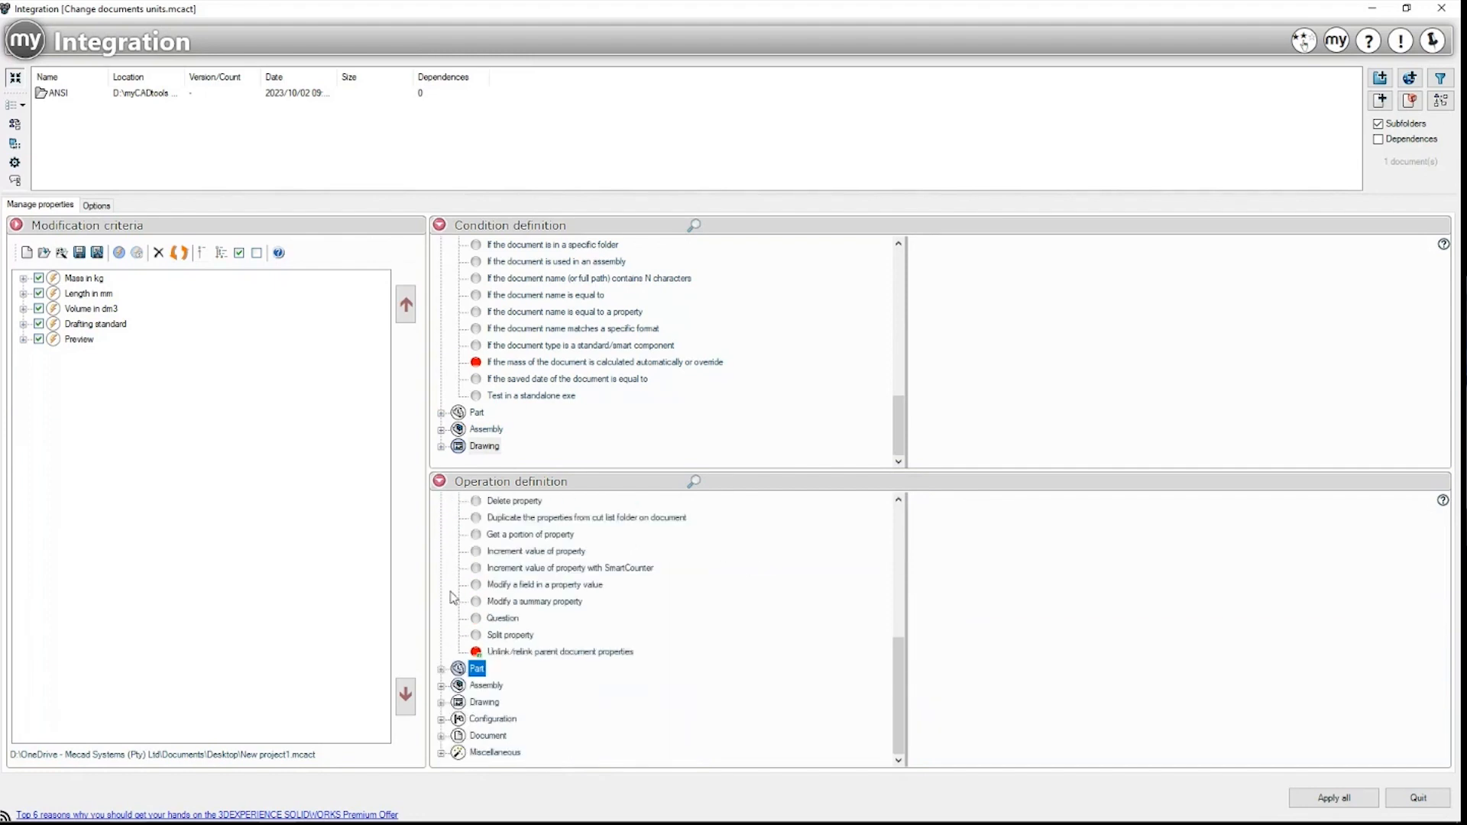
pyautogui.click(472, 719)
pyautogui.scroll(6, 441, 546)
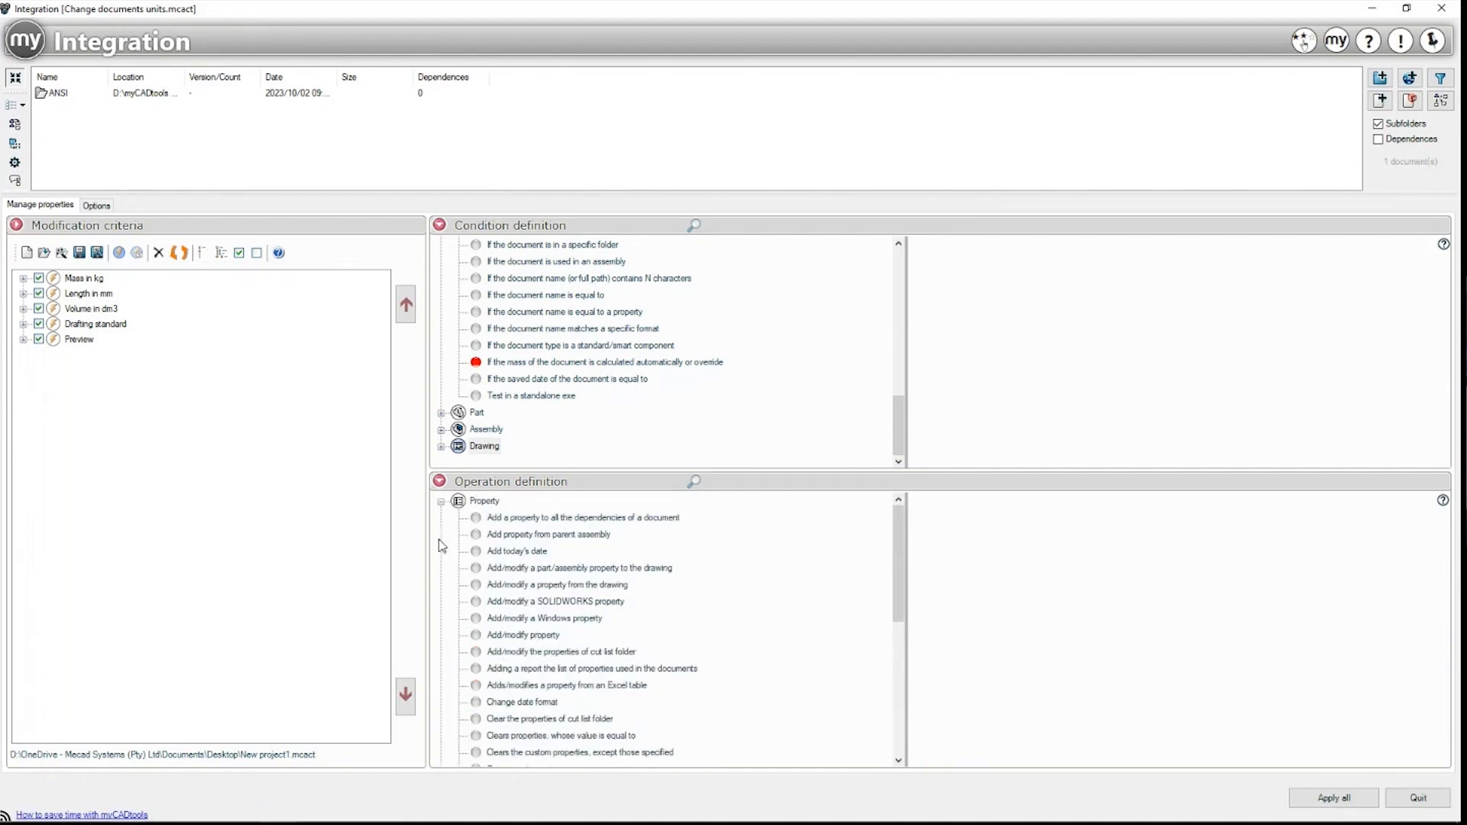
pyautogui.click(441, 501)
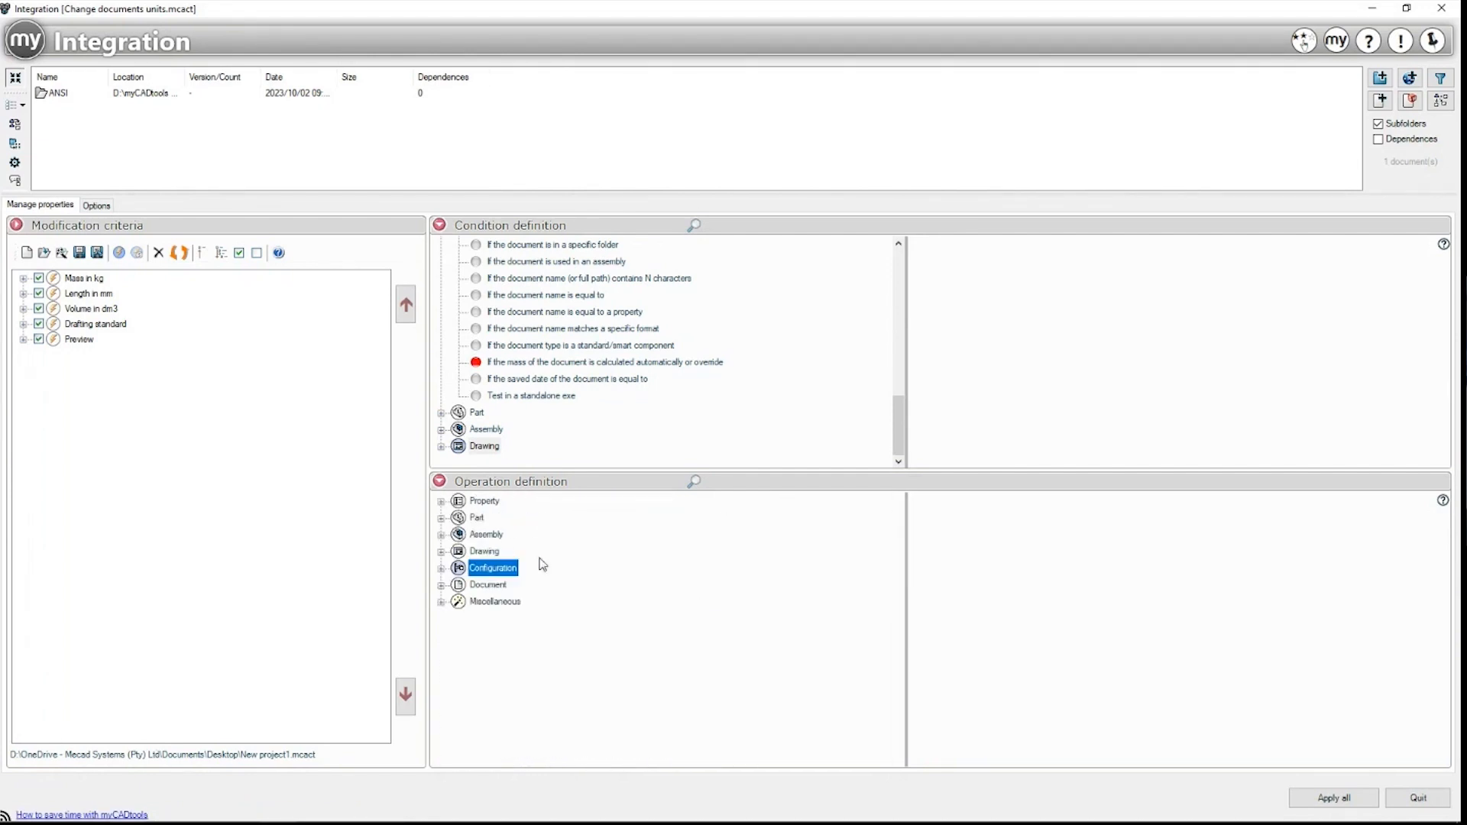
pyautogui.click(215, 467)
pyautogui.click(66, 101)
# Step: Show the ANSI folder in File Explorer and open Gasket.1.SLDDRW from it
pyautogui.rightClick(66, 99)
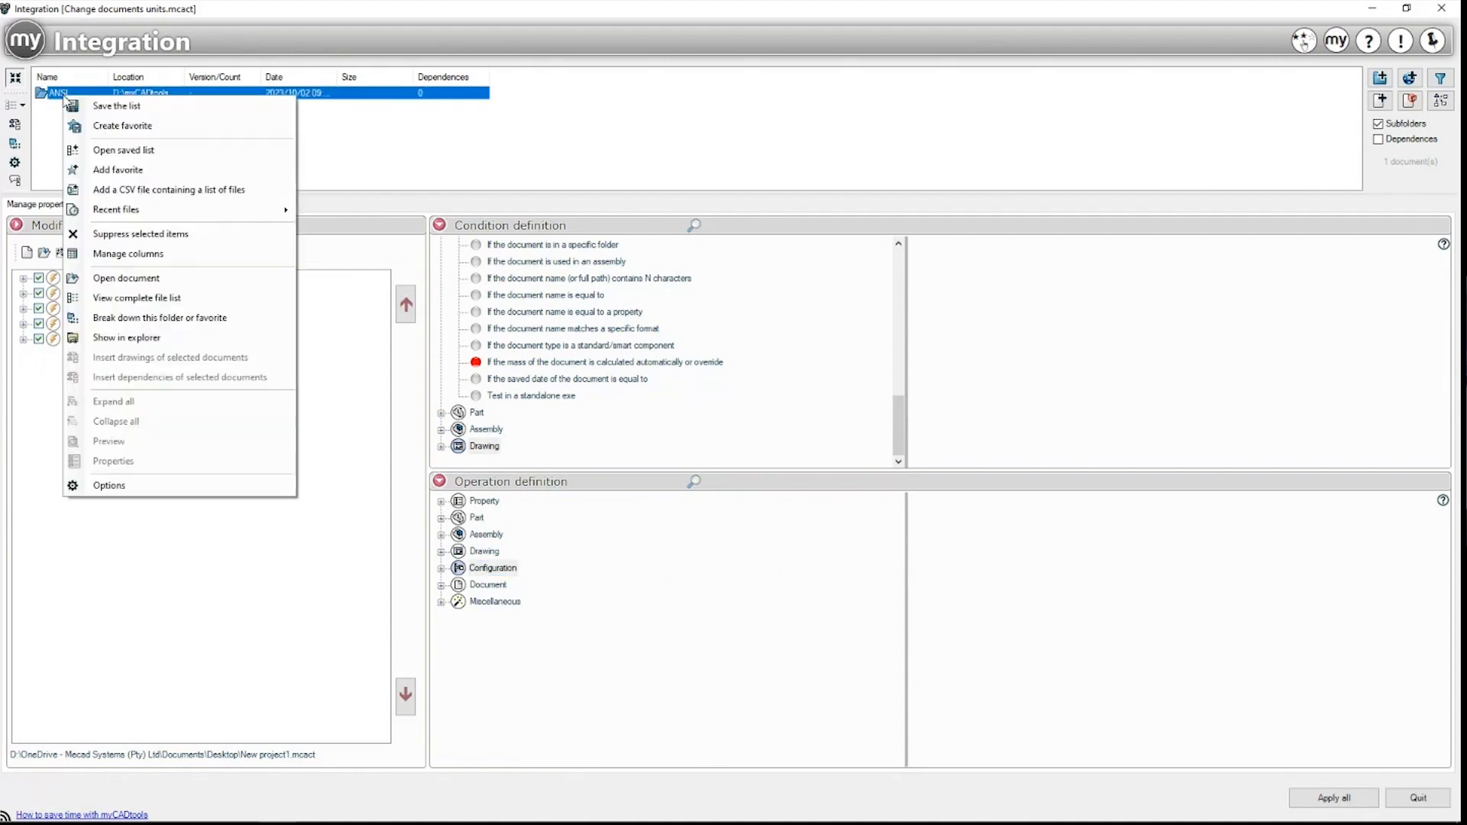
pyautogui.click(122, 337)
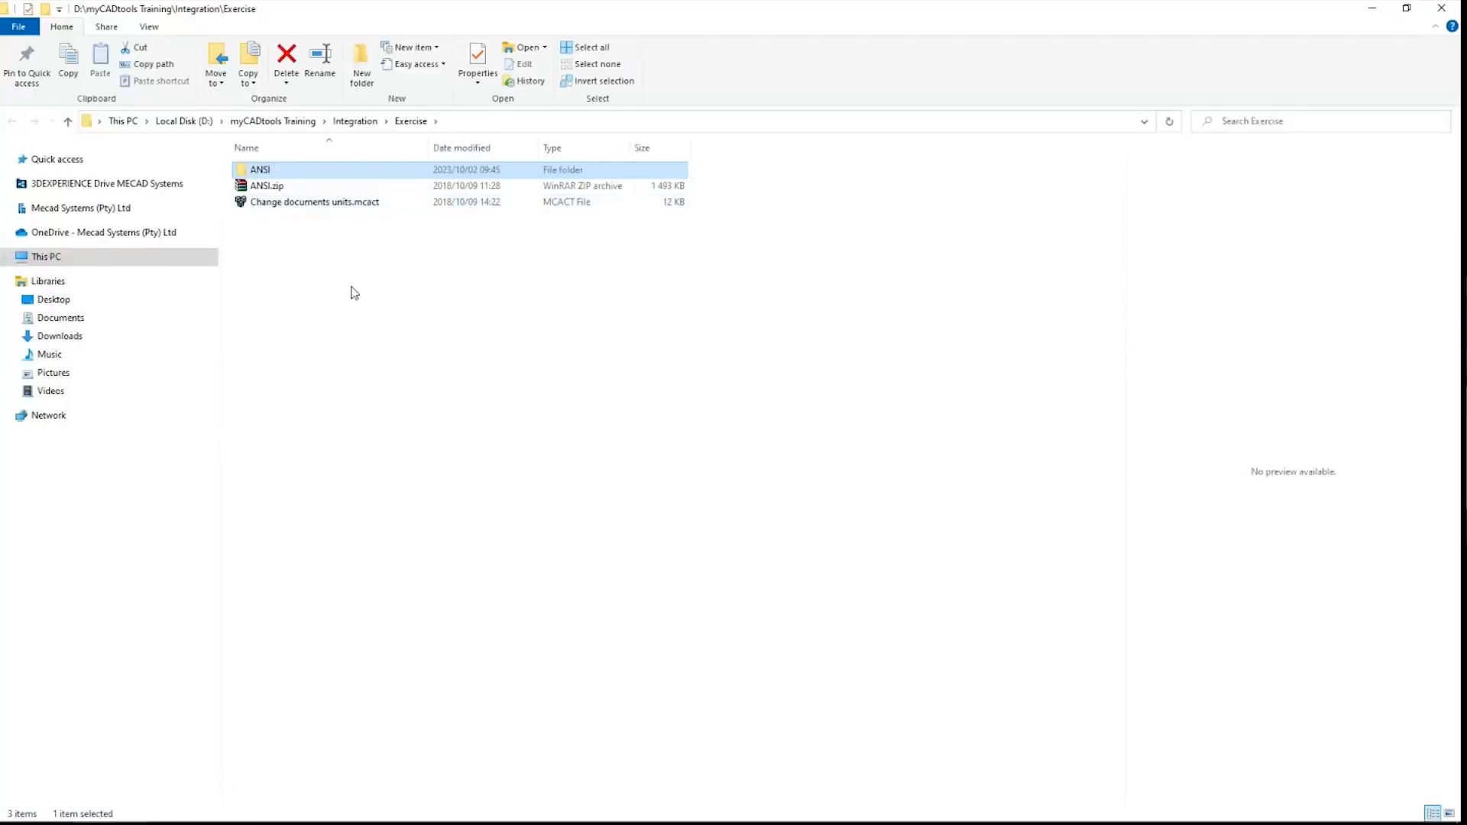
pyautogui.doubleClick(288, 175)
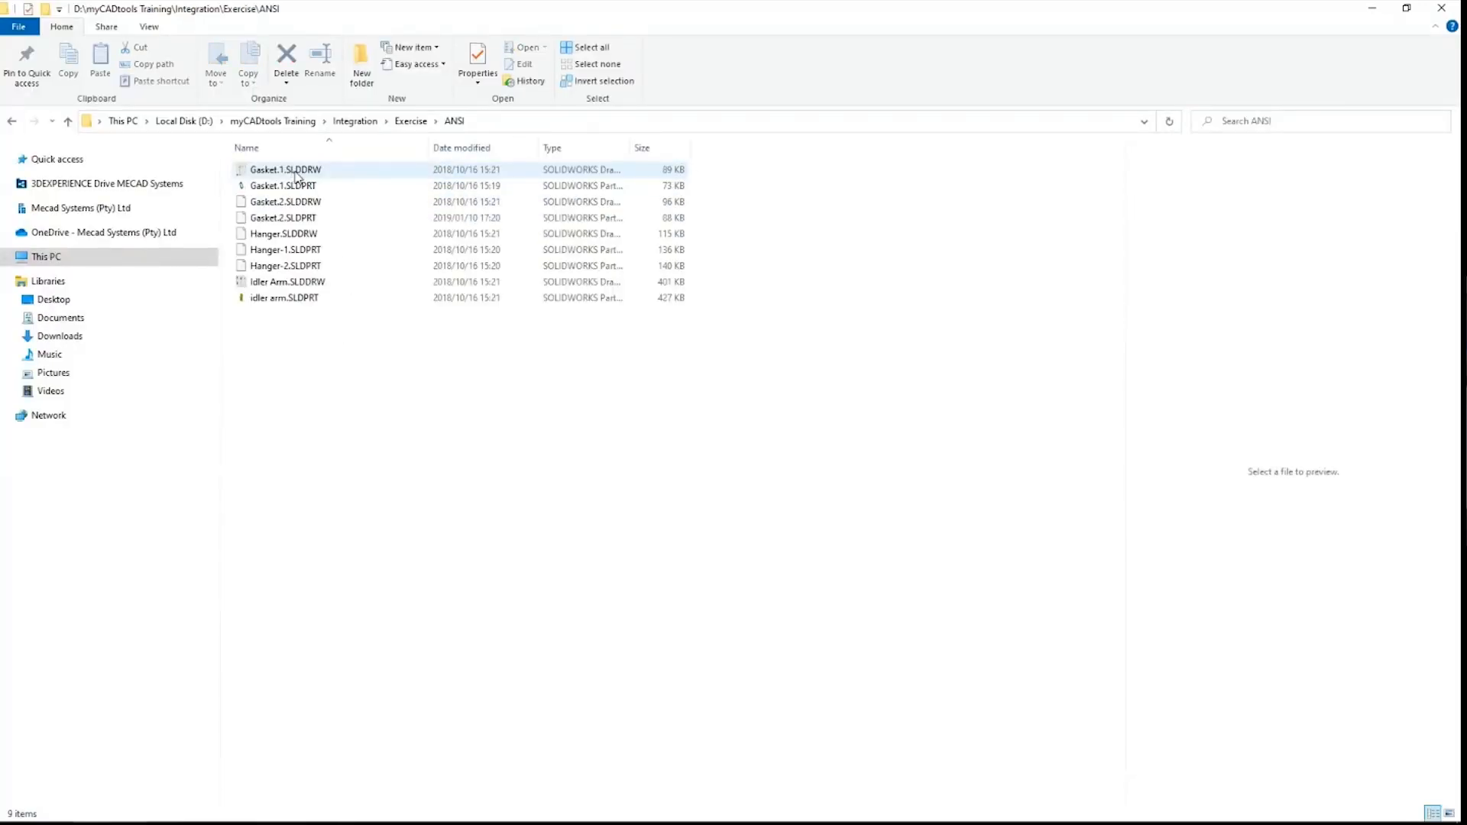
pyautogui.click(299, 171)
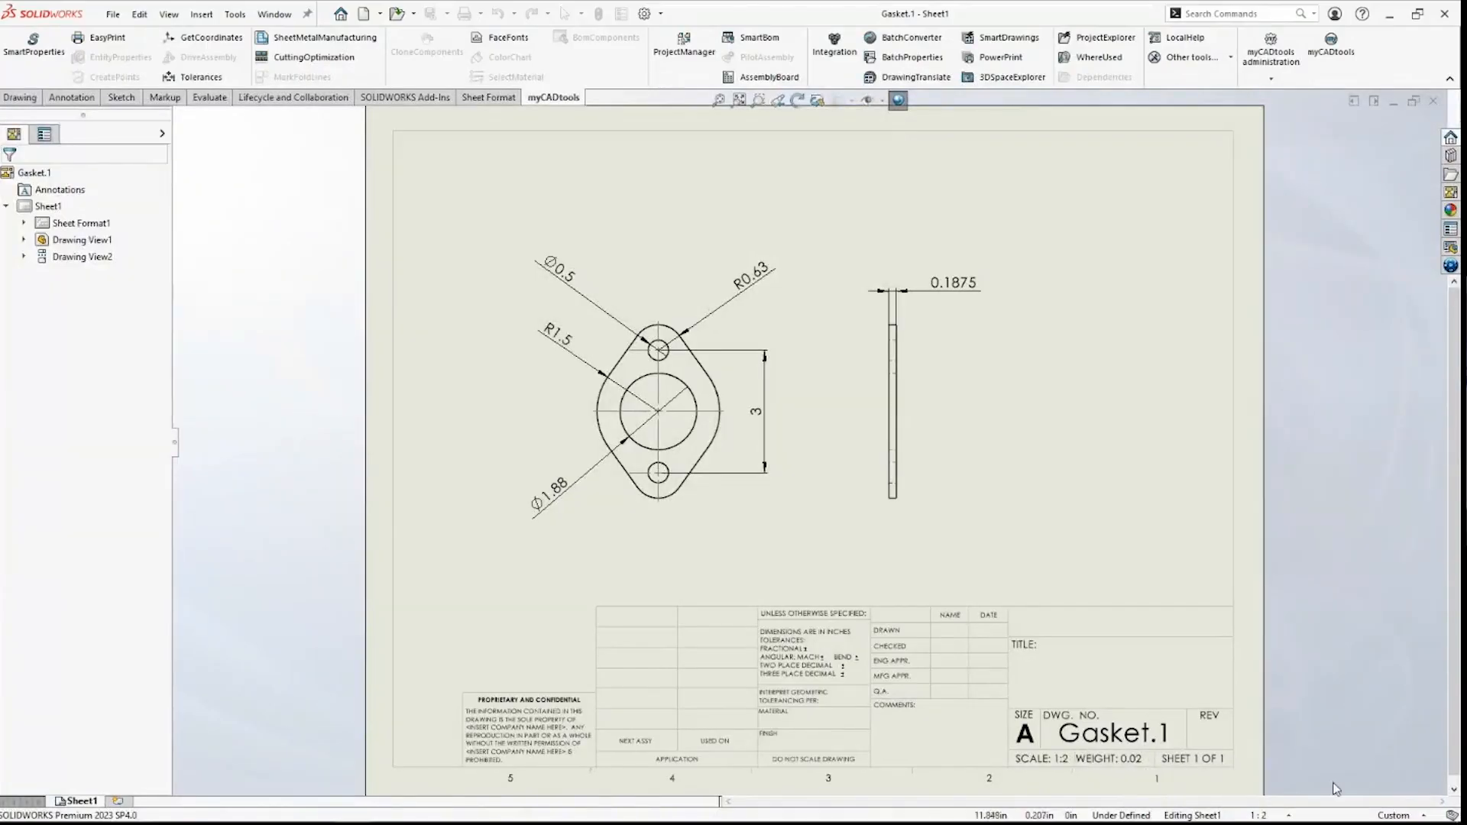
# Step: Check Gasket.1's inch document units and ISO drafting standard, then switch back to Integration
pyautogui.click(1395, 816)
pyautogui.click(1356, 794)
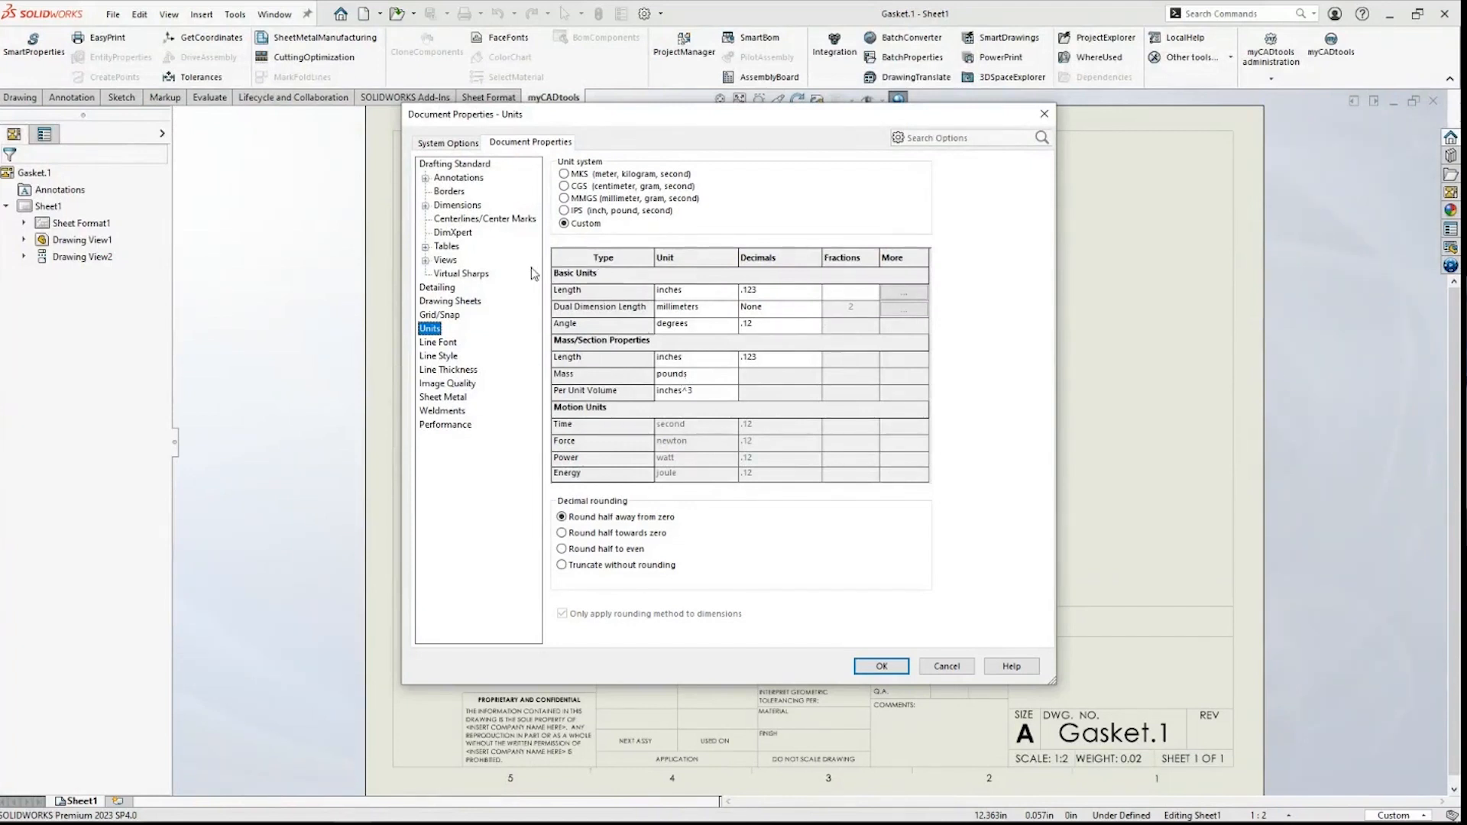
pyautogui.click(454, 164)
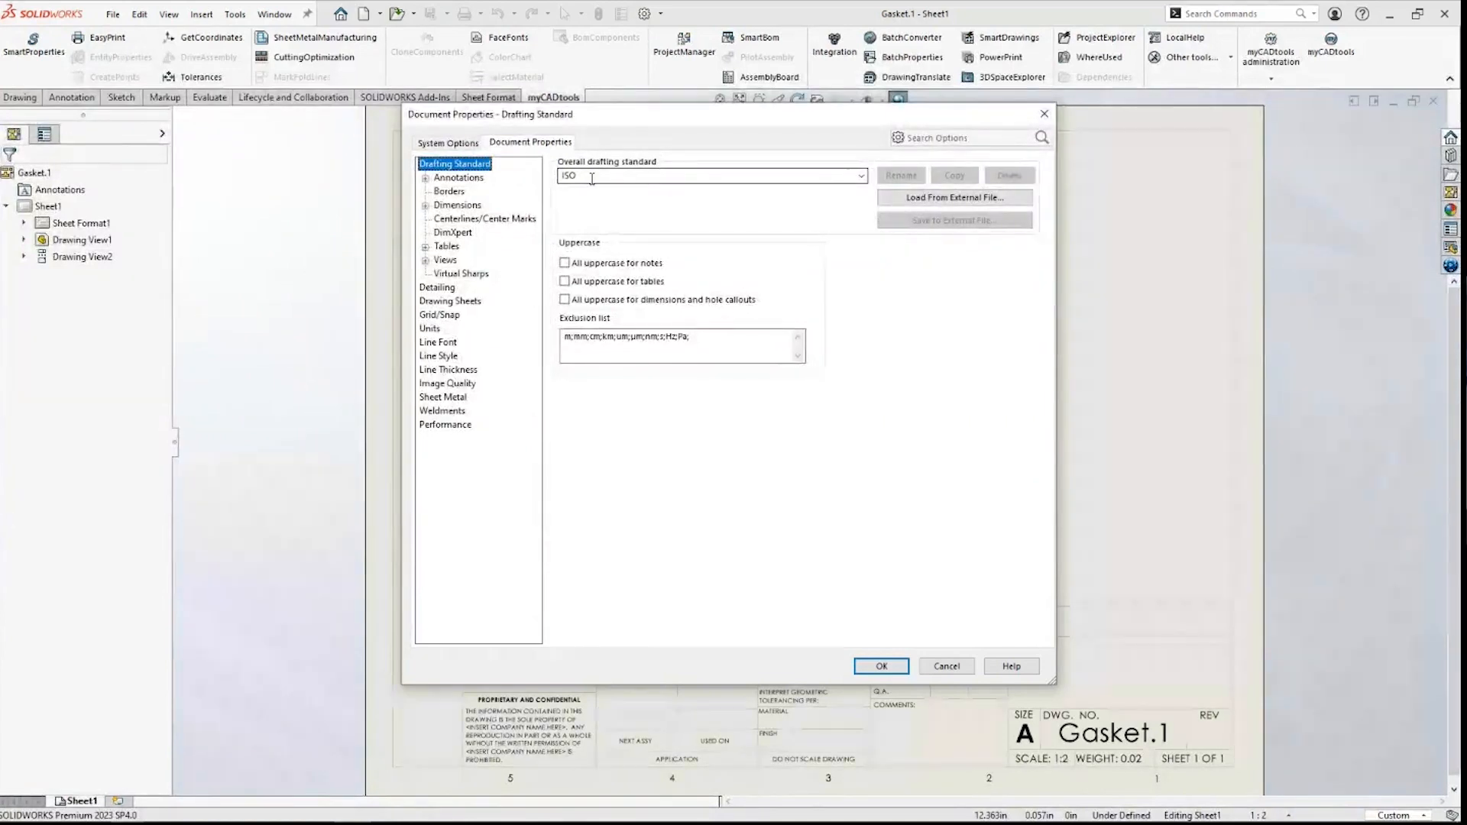
pyautogui.click(1044, 114)
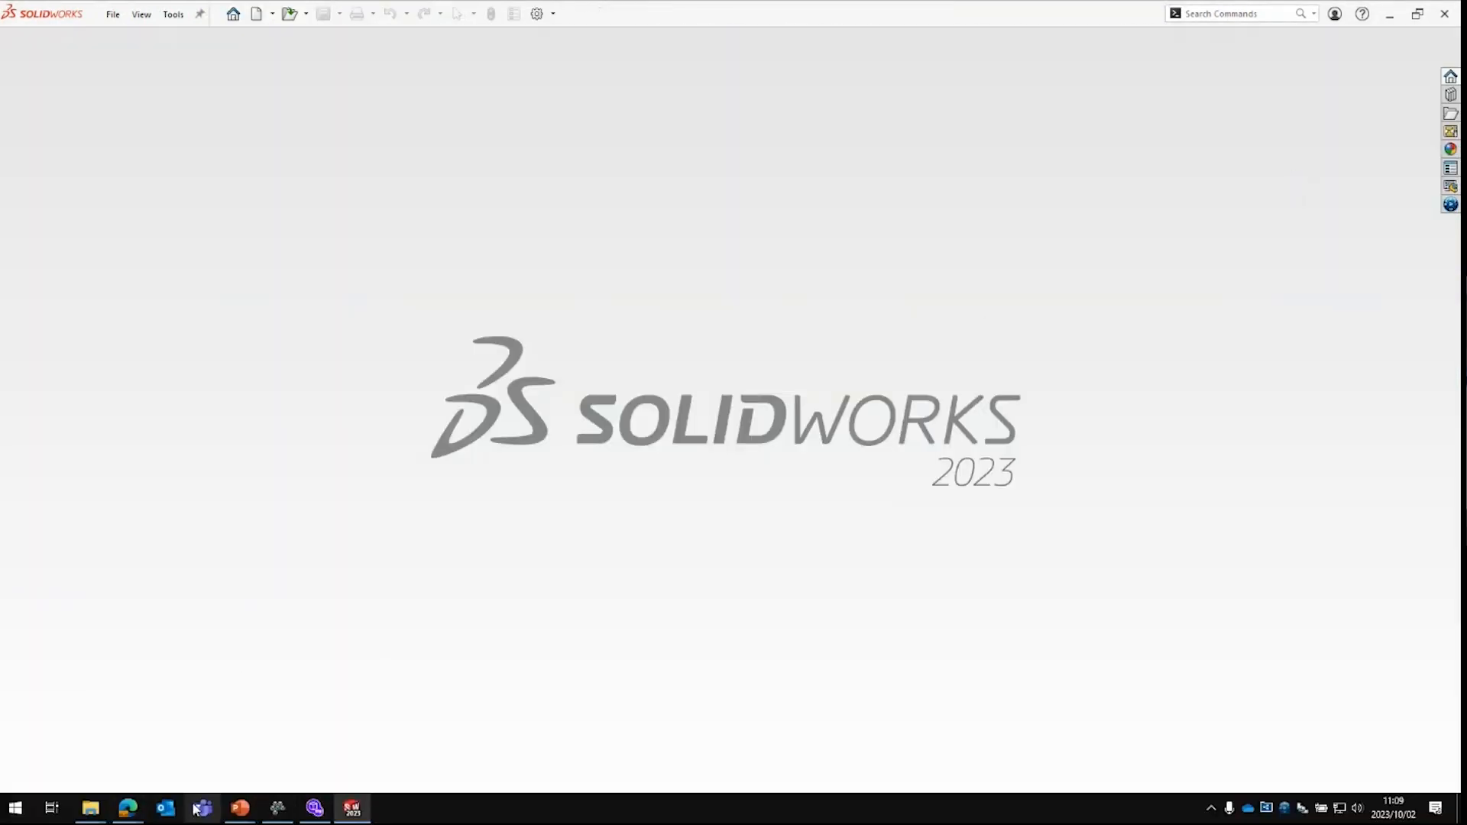
pyautogui.click(280, 812)
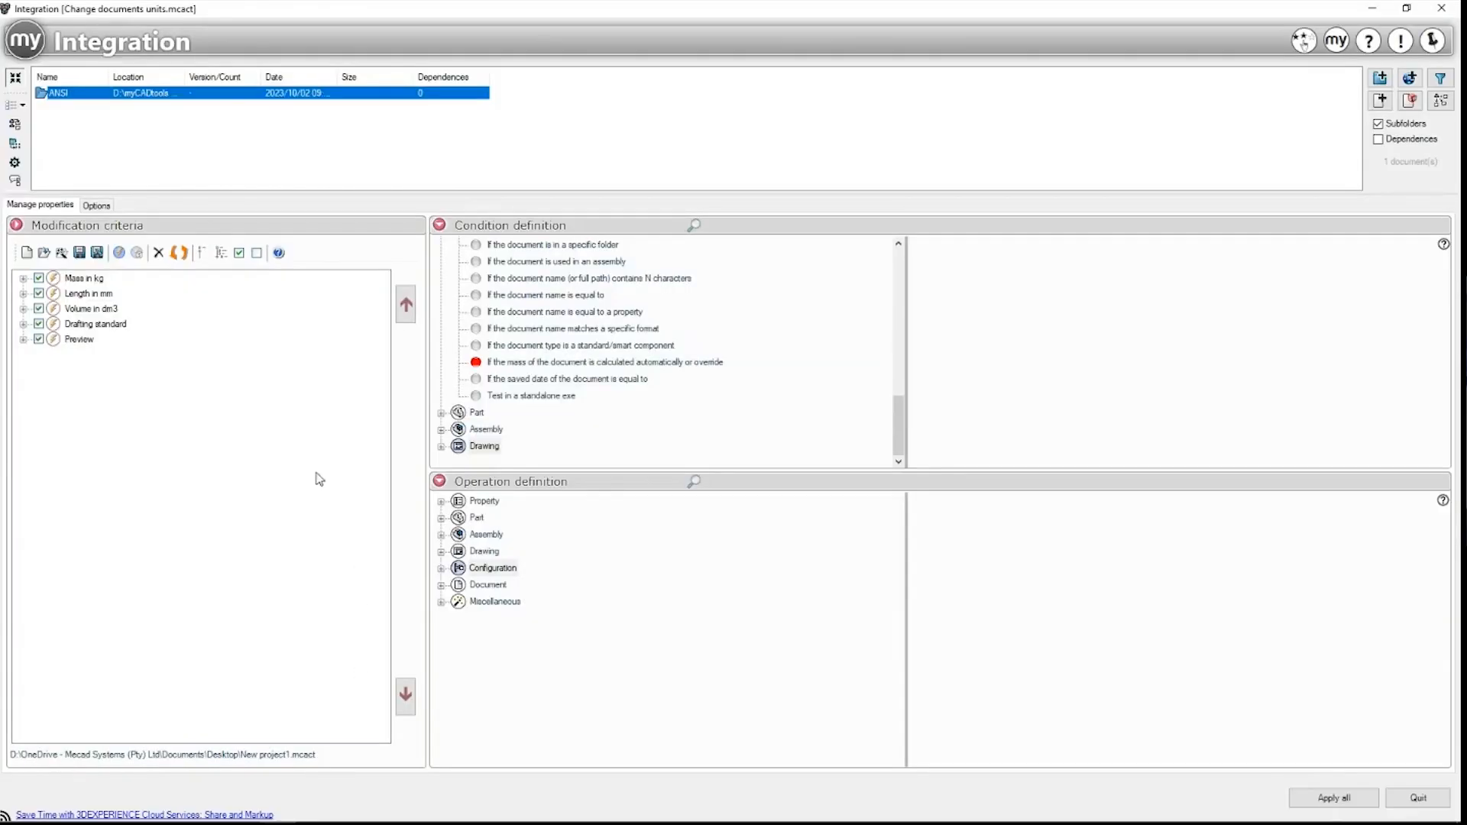
# Step: Expand the Mass in kg criterion and its Conditions' Or group
pyautogui.click(91, 281)
pyautogui.click(87, 294)
pyautogui.click(87, 309)
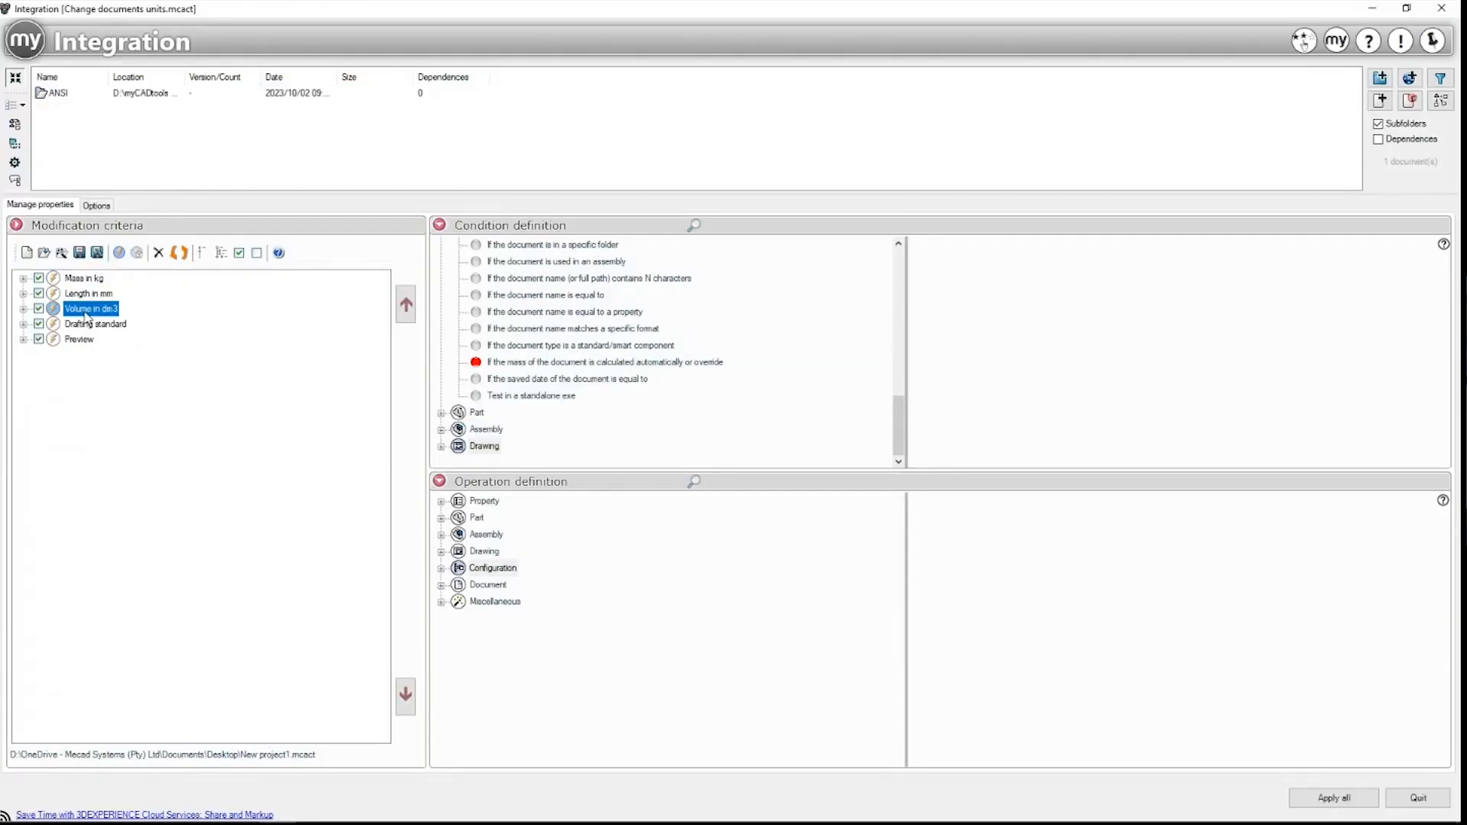
pyautogui.click(84, 280)
pyautogui.click(23, 279)
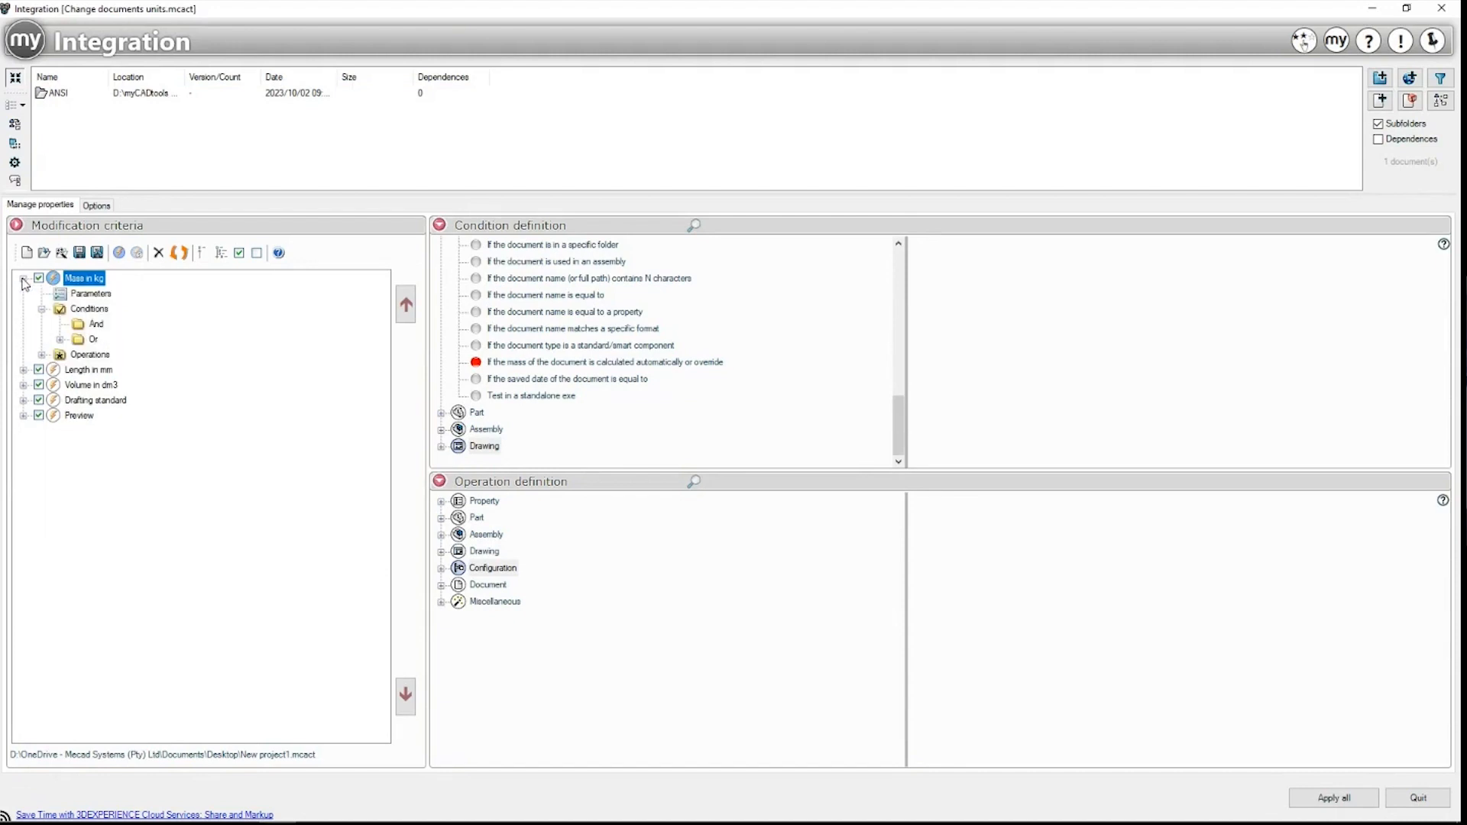
pyautogui.click(84, 310)
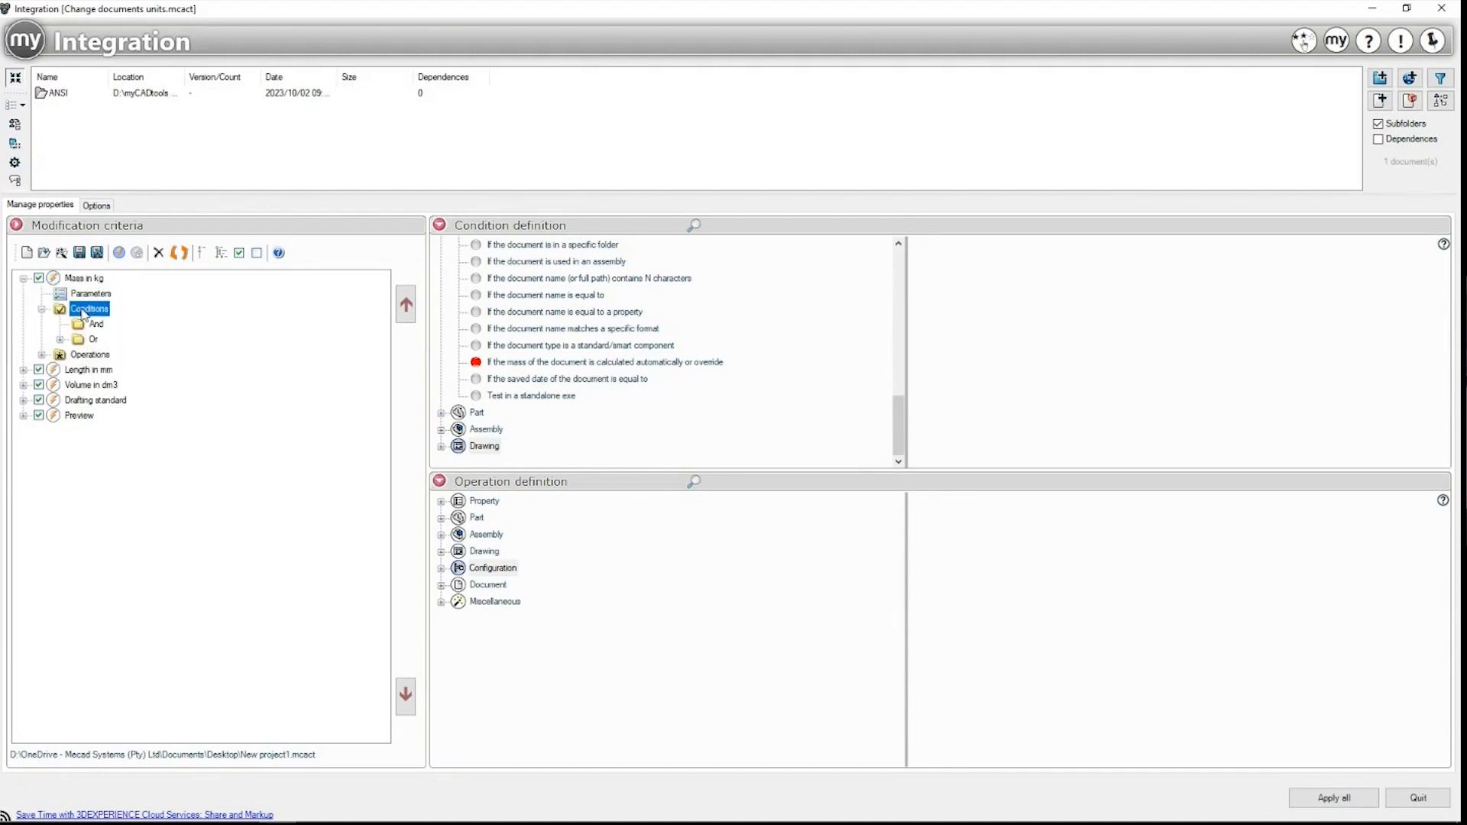
pyautogui.click(93, 325)
pyautogui.click(84, 311)
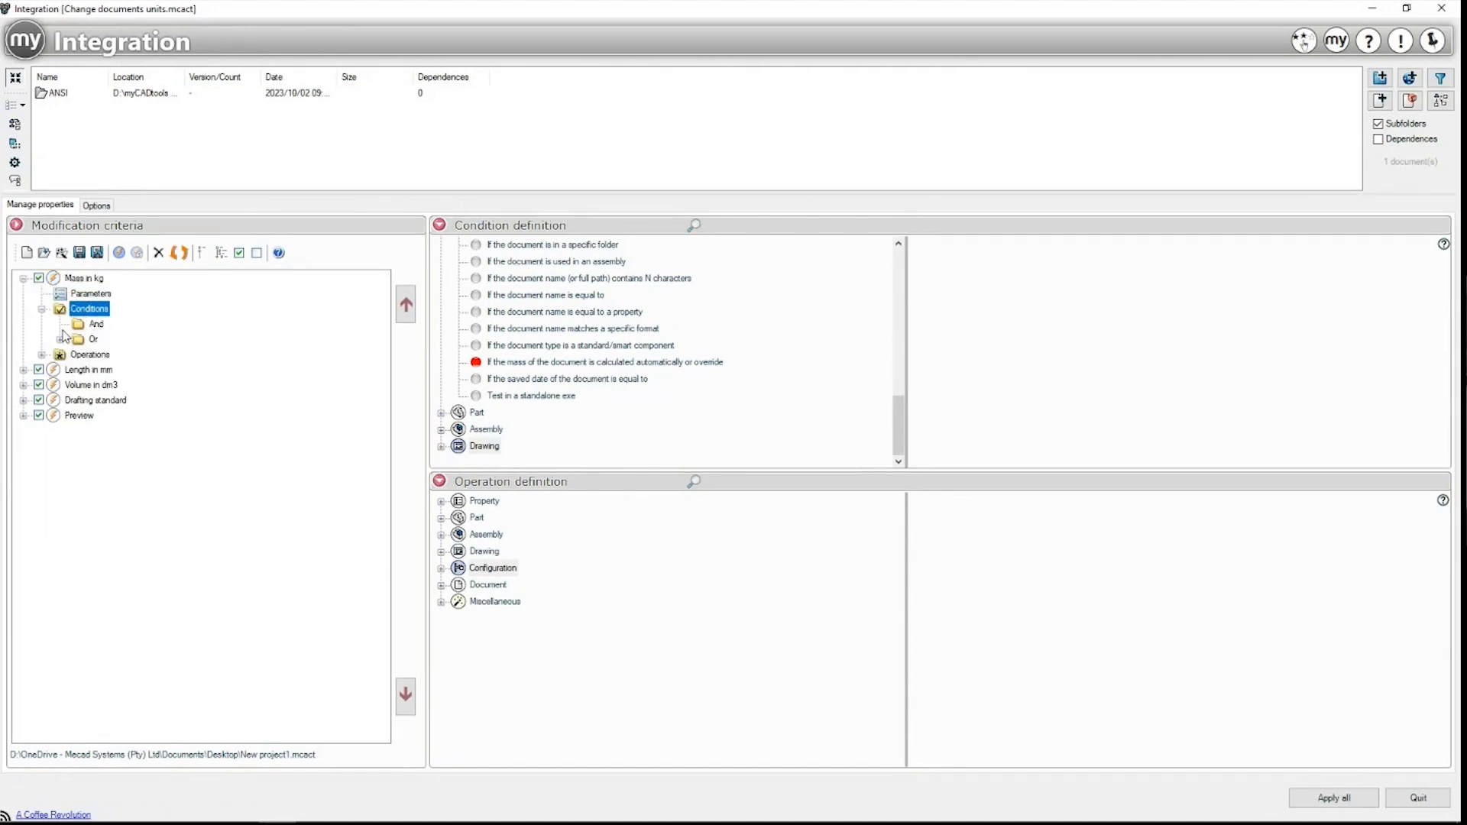
pyautogui.click(60, 339)
# Step: Review its part and assembly conditions and the mass unit Document setting value of 3
pyautogui.click(136, 355)
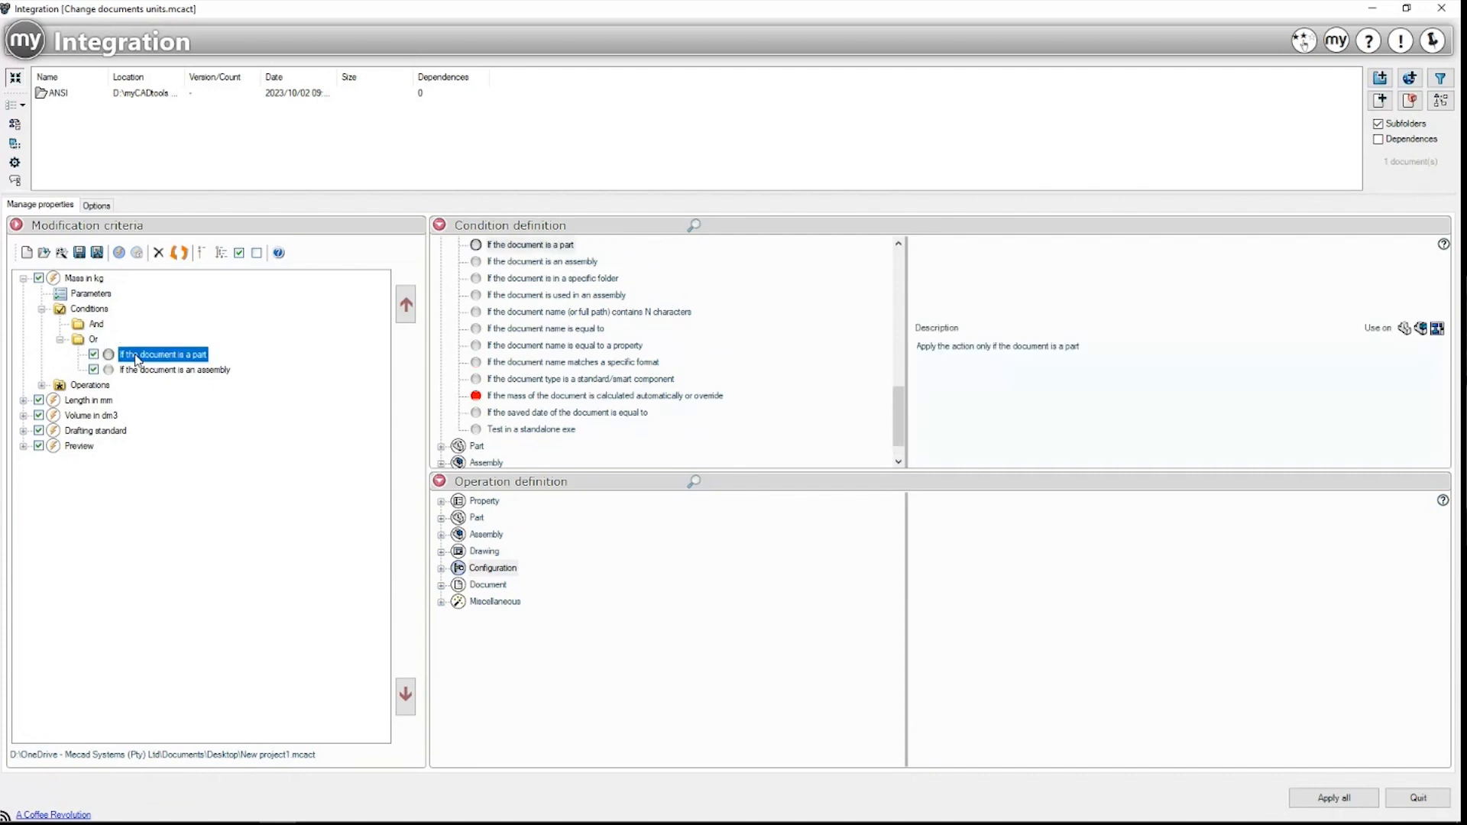
pyautogui.click(547, 251)
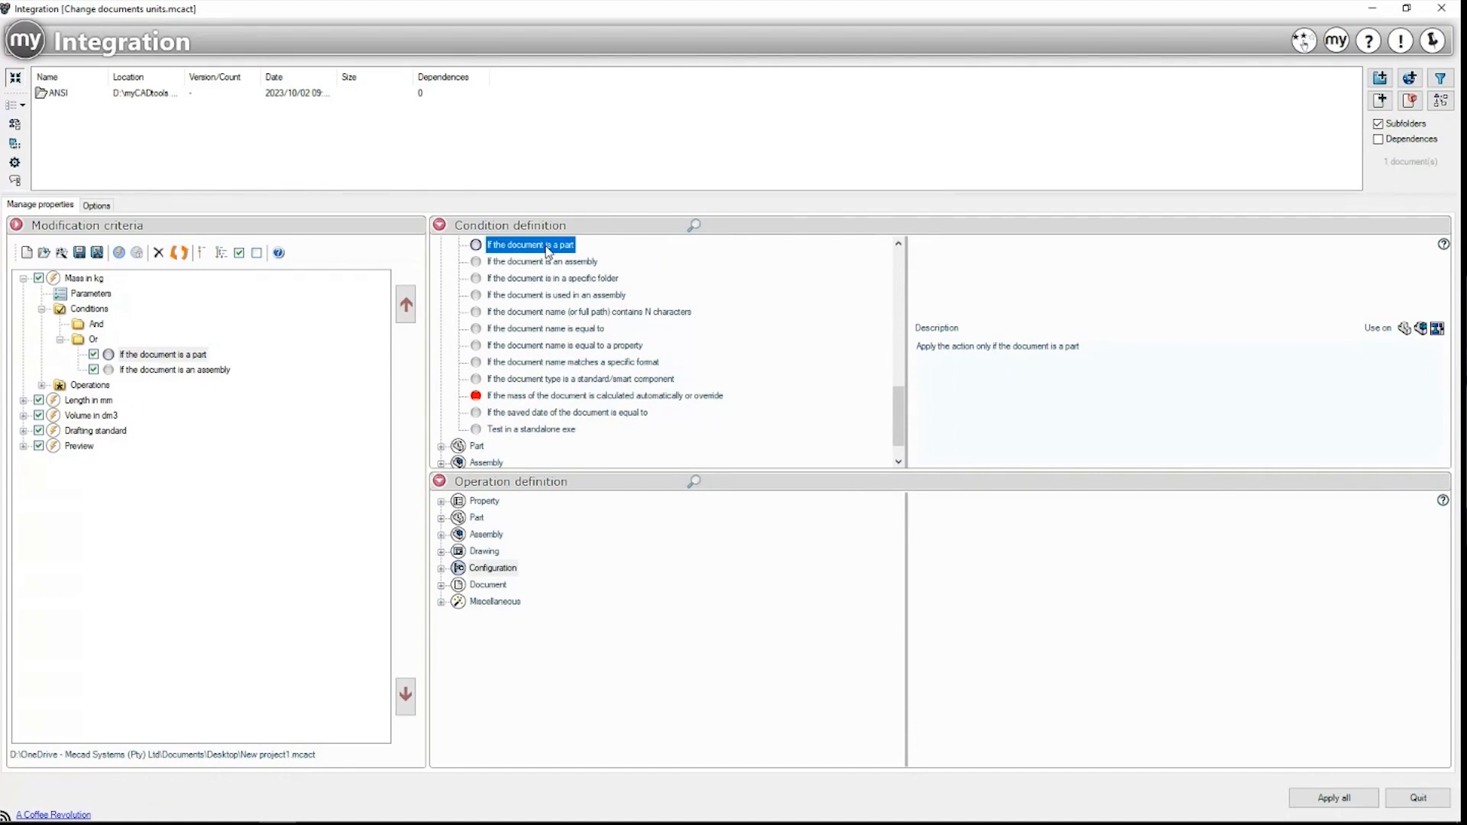
pyautogui.click(174, 371)
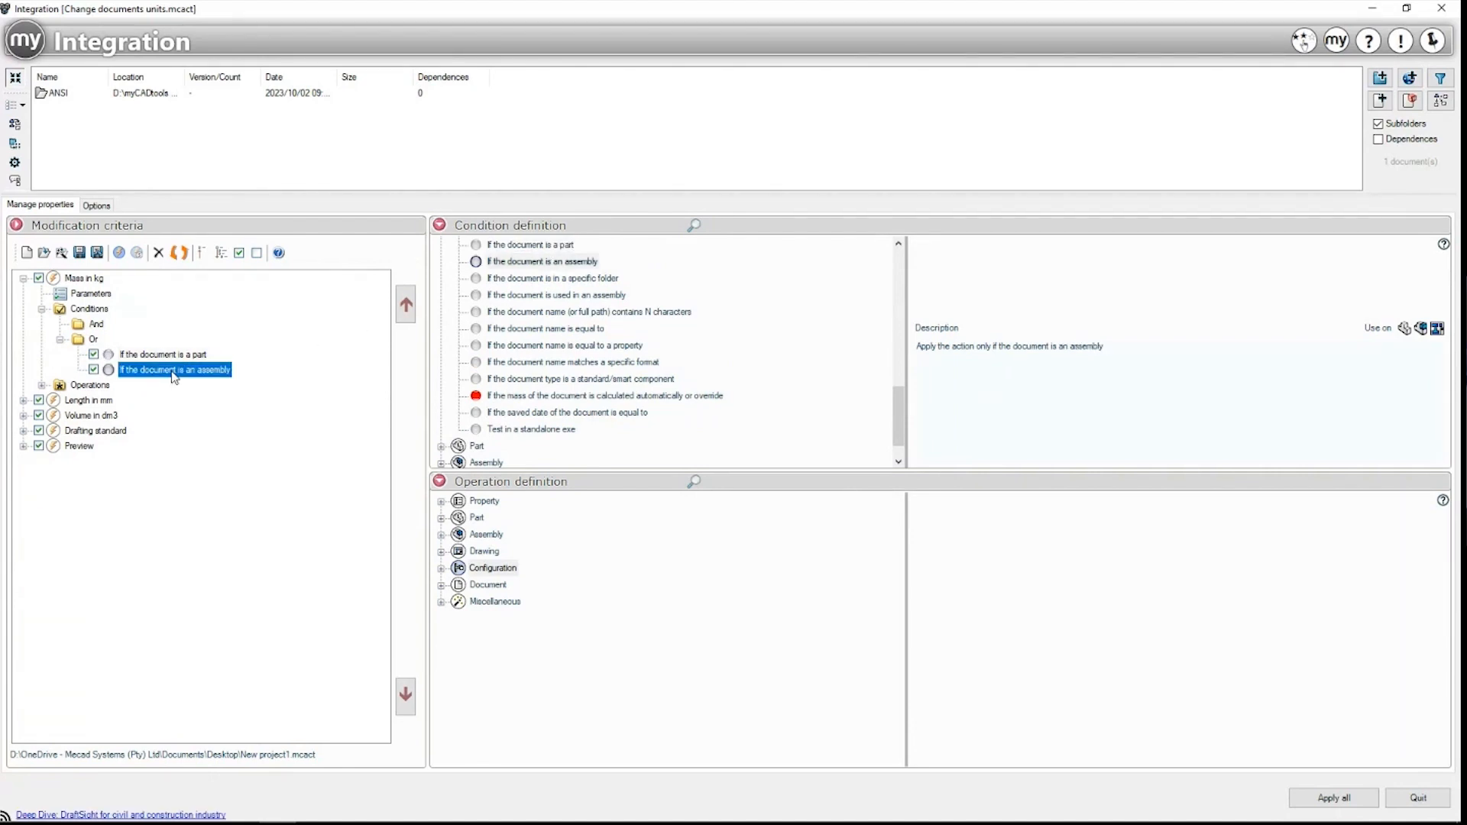
pyautogui.click(42, 385)
pyautogui.click(133, 402)
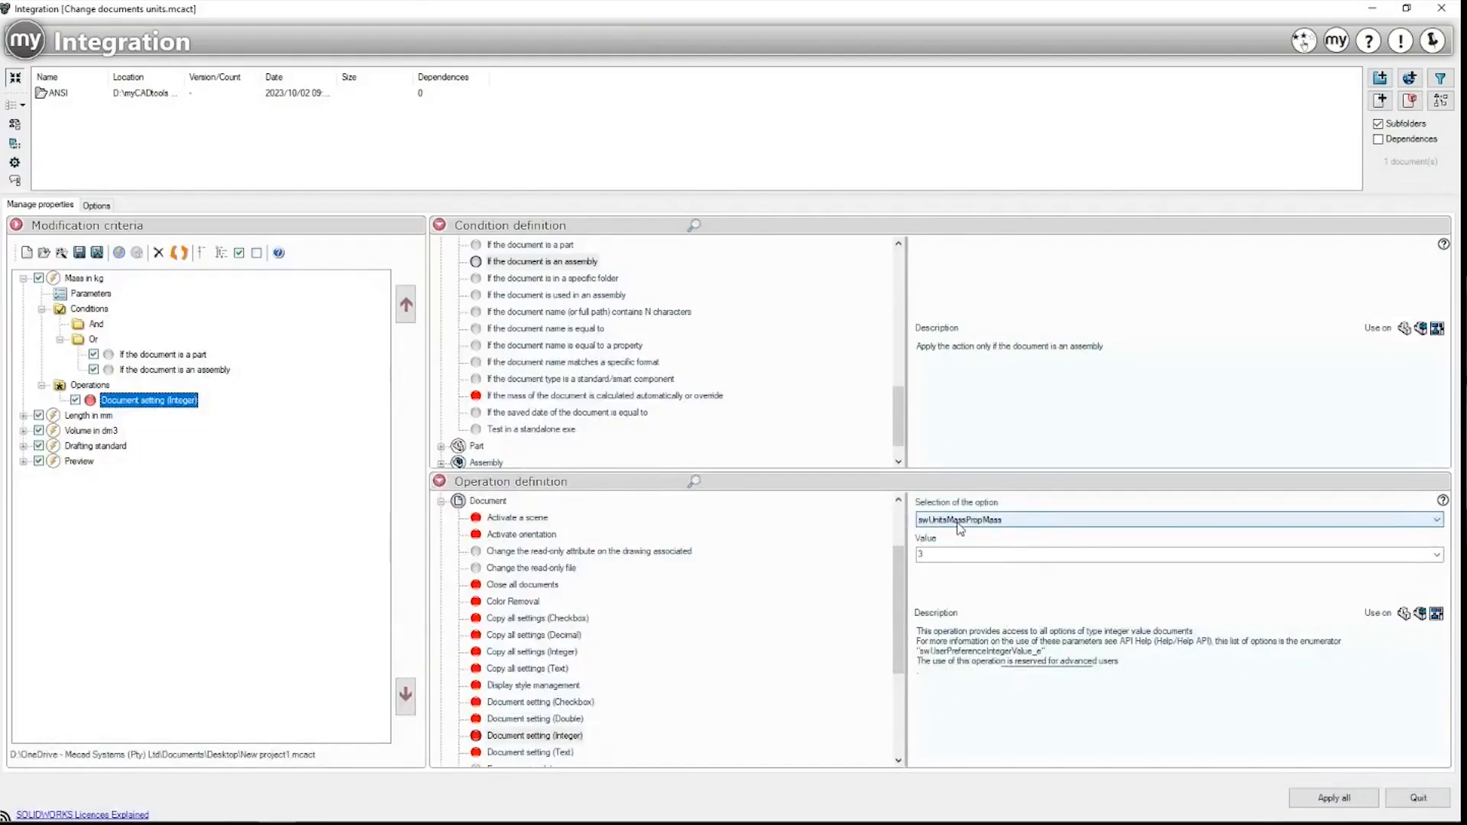
pyautogui.click(921, 556)
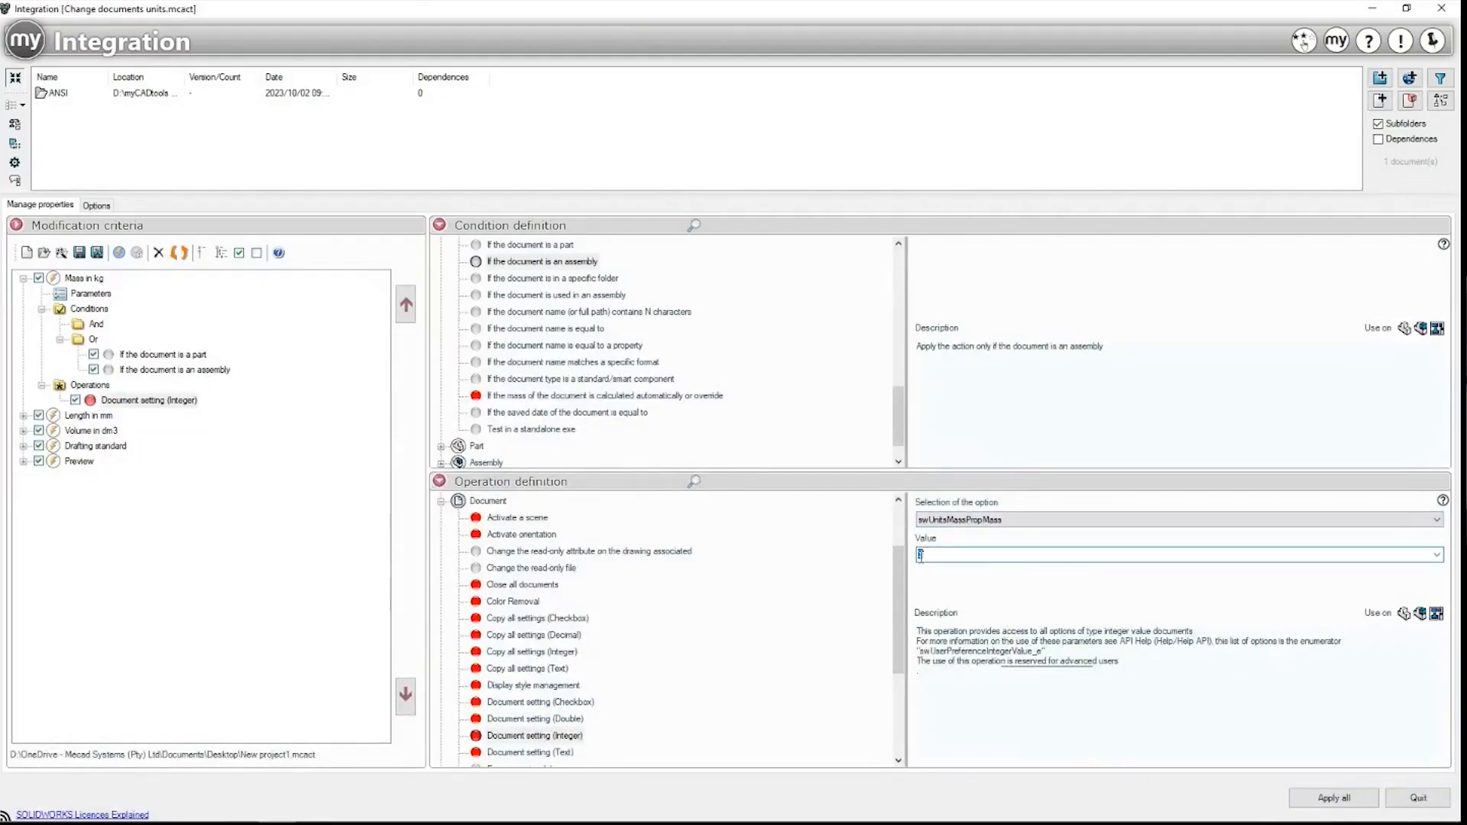
# Step: Expand Length in mm and review its part-or-assembly conditions under the Or group
pyautogui.click(77, 414)
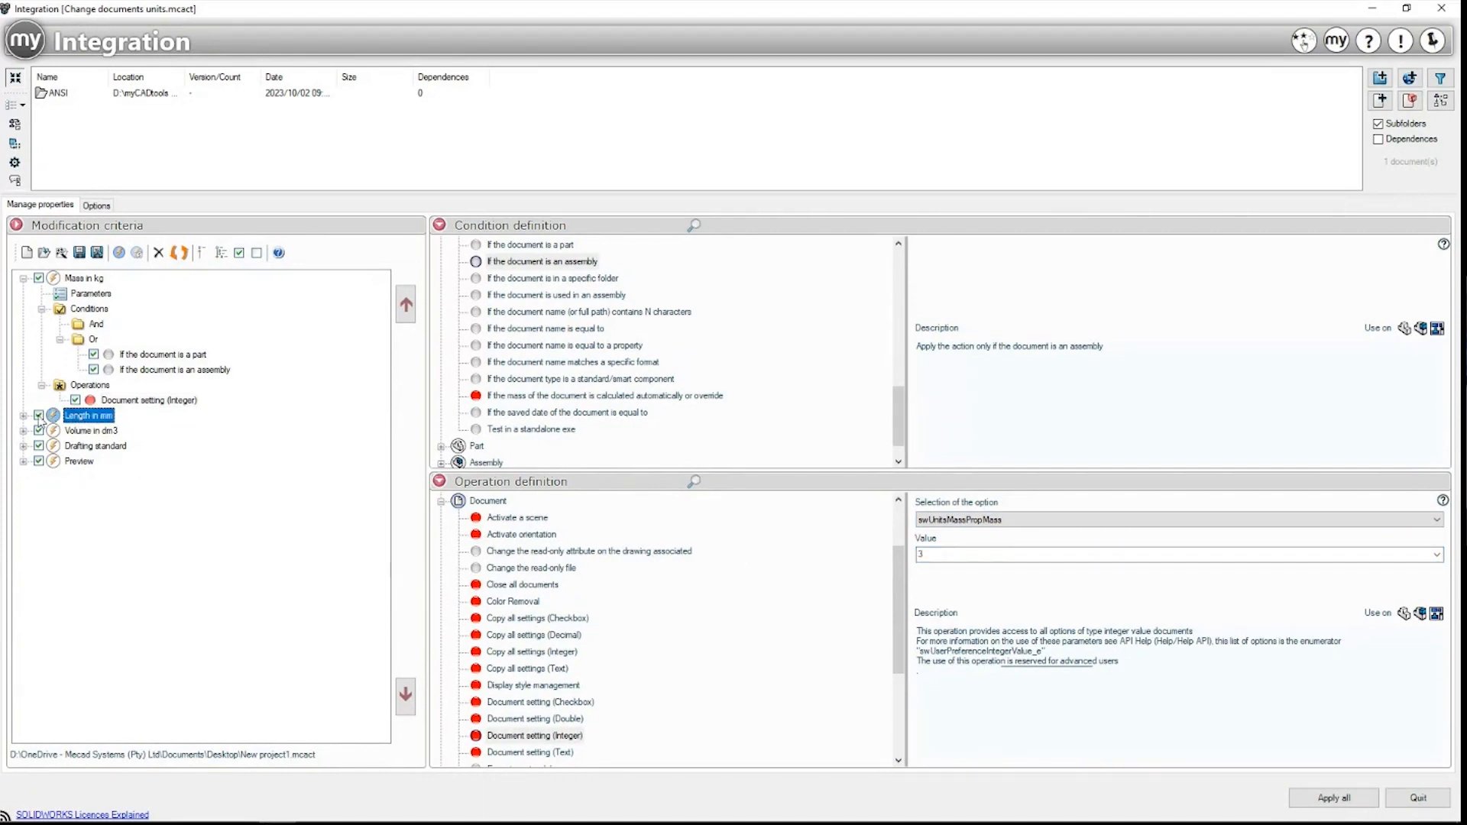
pyautogui.click(23, 415)
pyautogui.click(79, 451)
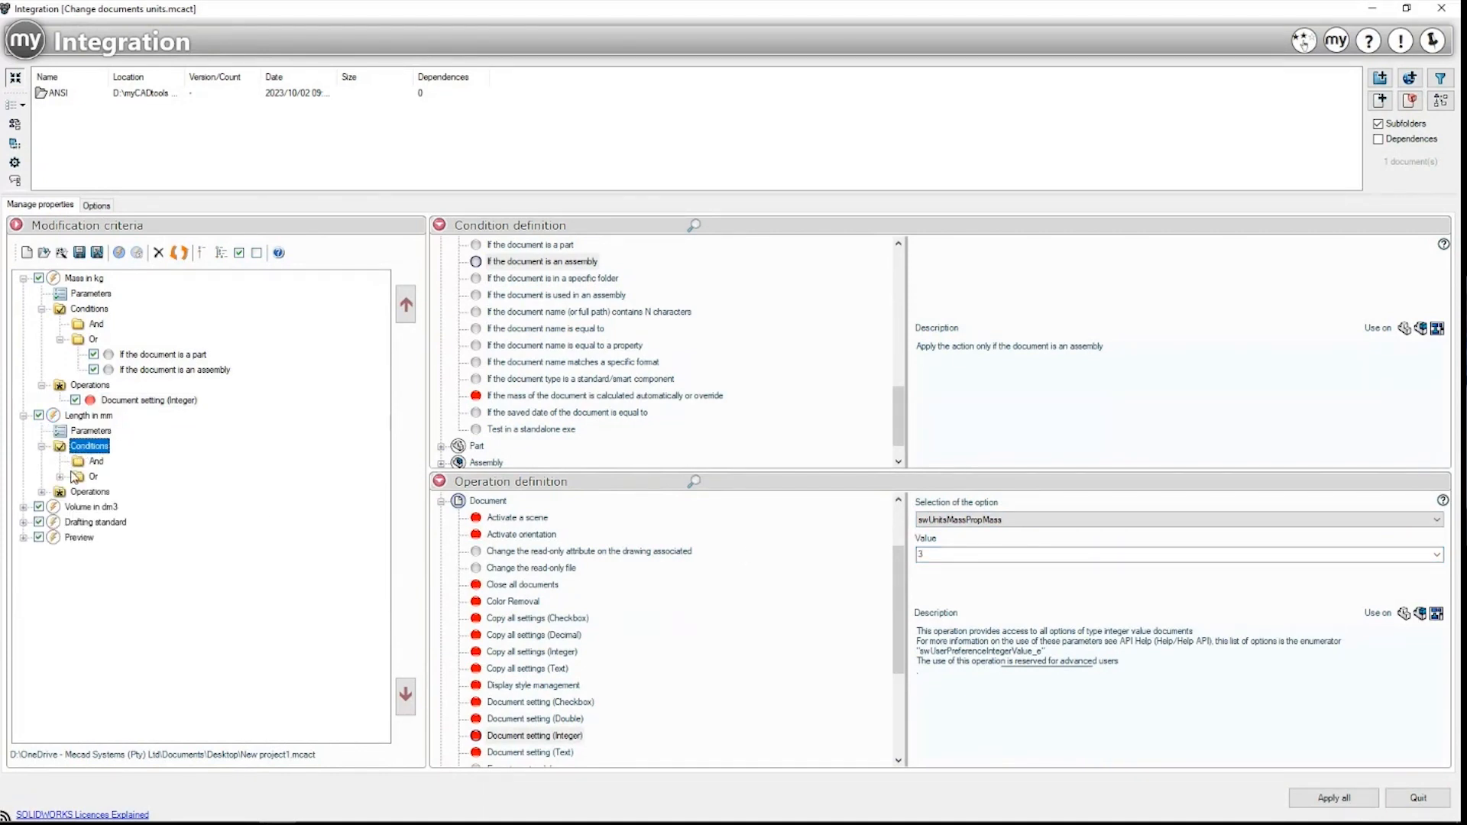
pyautogui.click(77, 477)
pyautogui.click(60, 476)
pyautogui.click(129, 493)
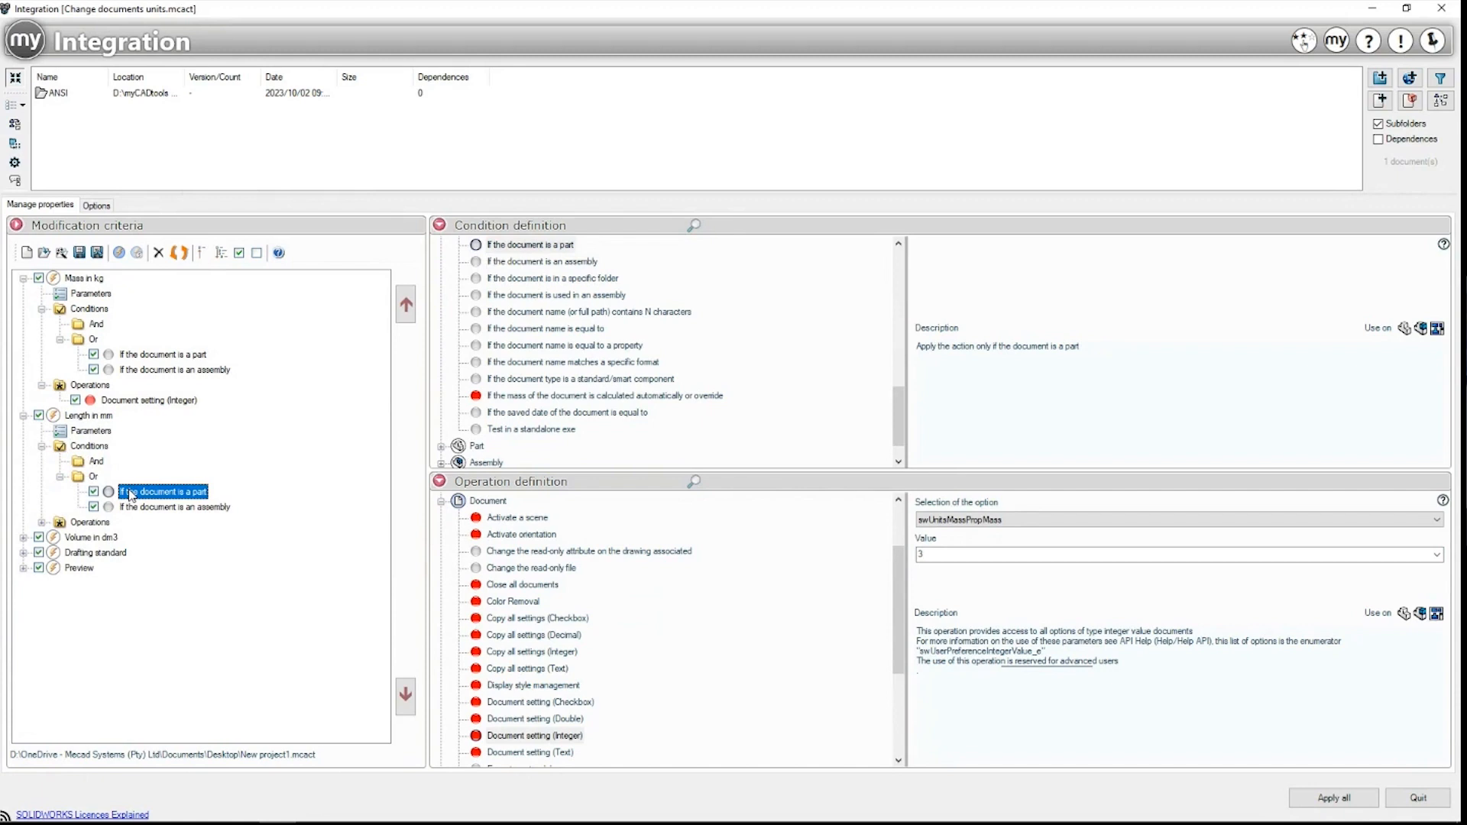
pyautogui.click(142, 508)
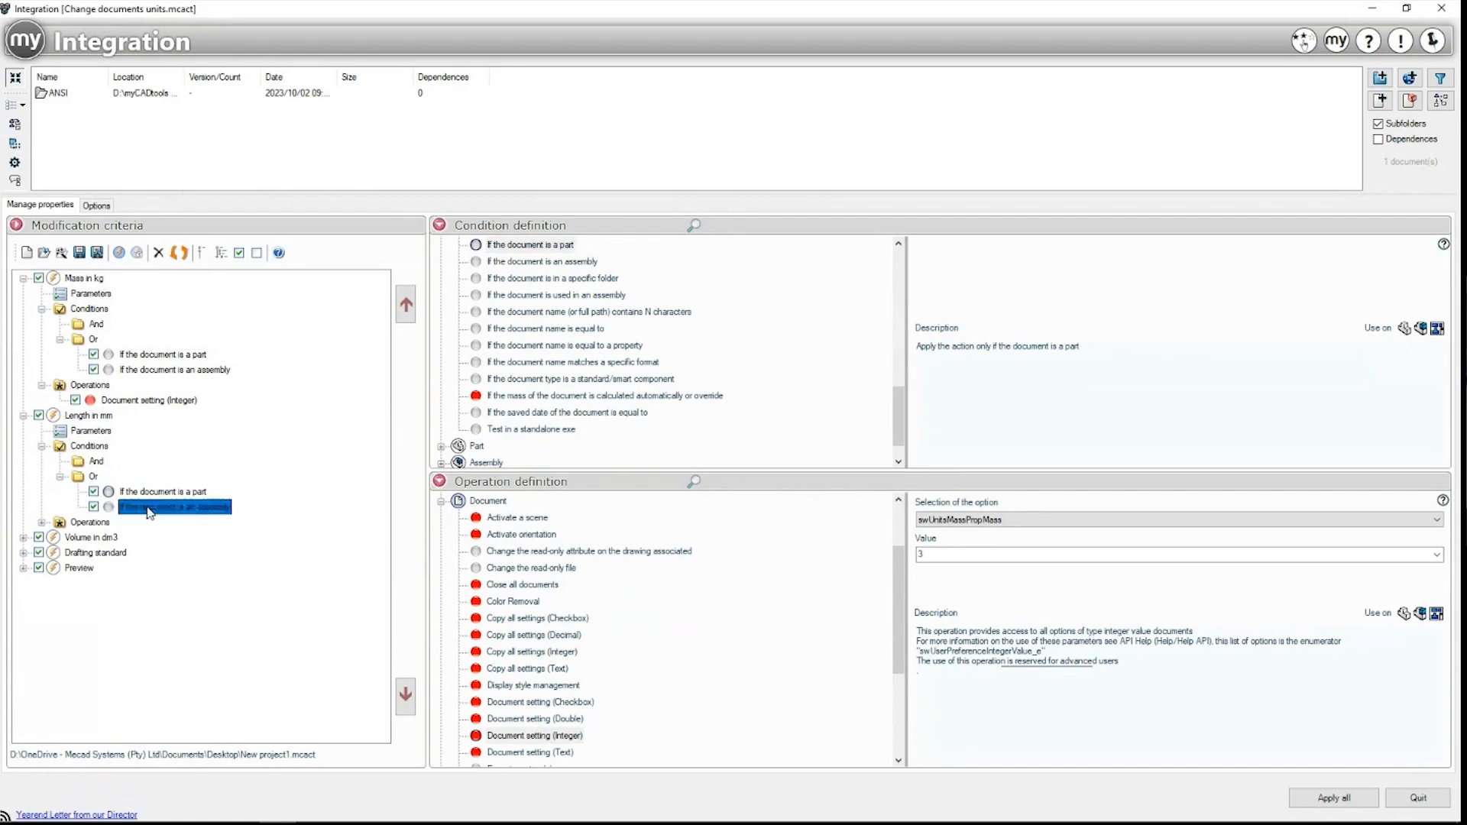
# Step: Check its operations: swUnitsMassPropLength and swUnitsLinear both set to 0
pyautogui.doubleClick(70, 523)
pyautogui.click(114, 539)
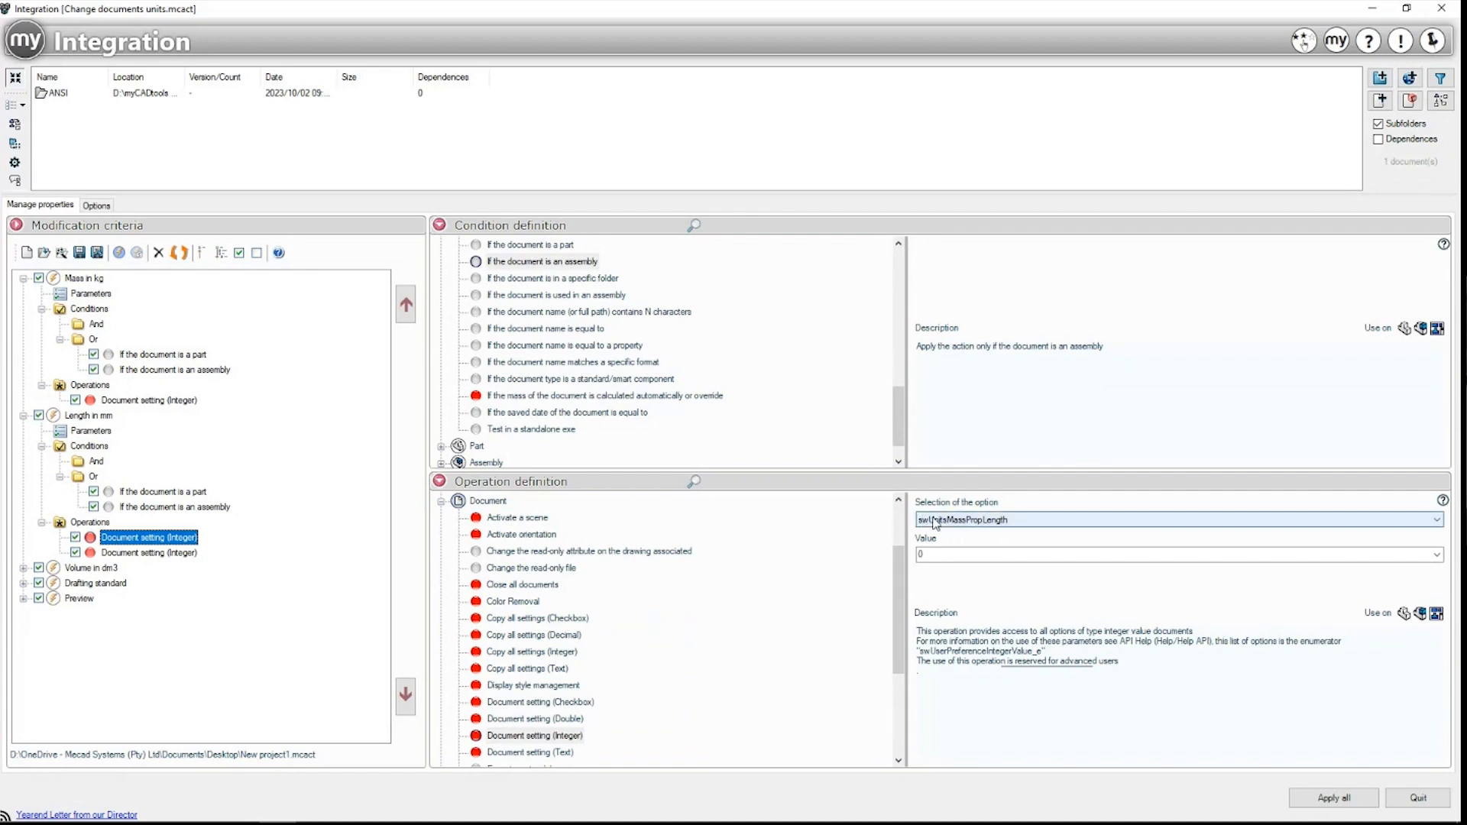
pyautogui.click(923, 557)
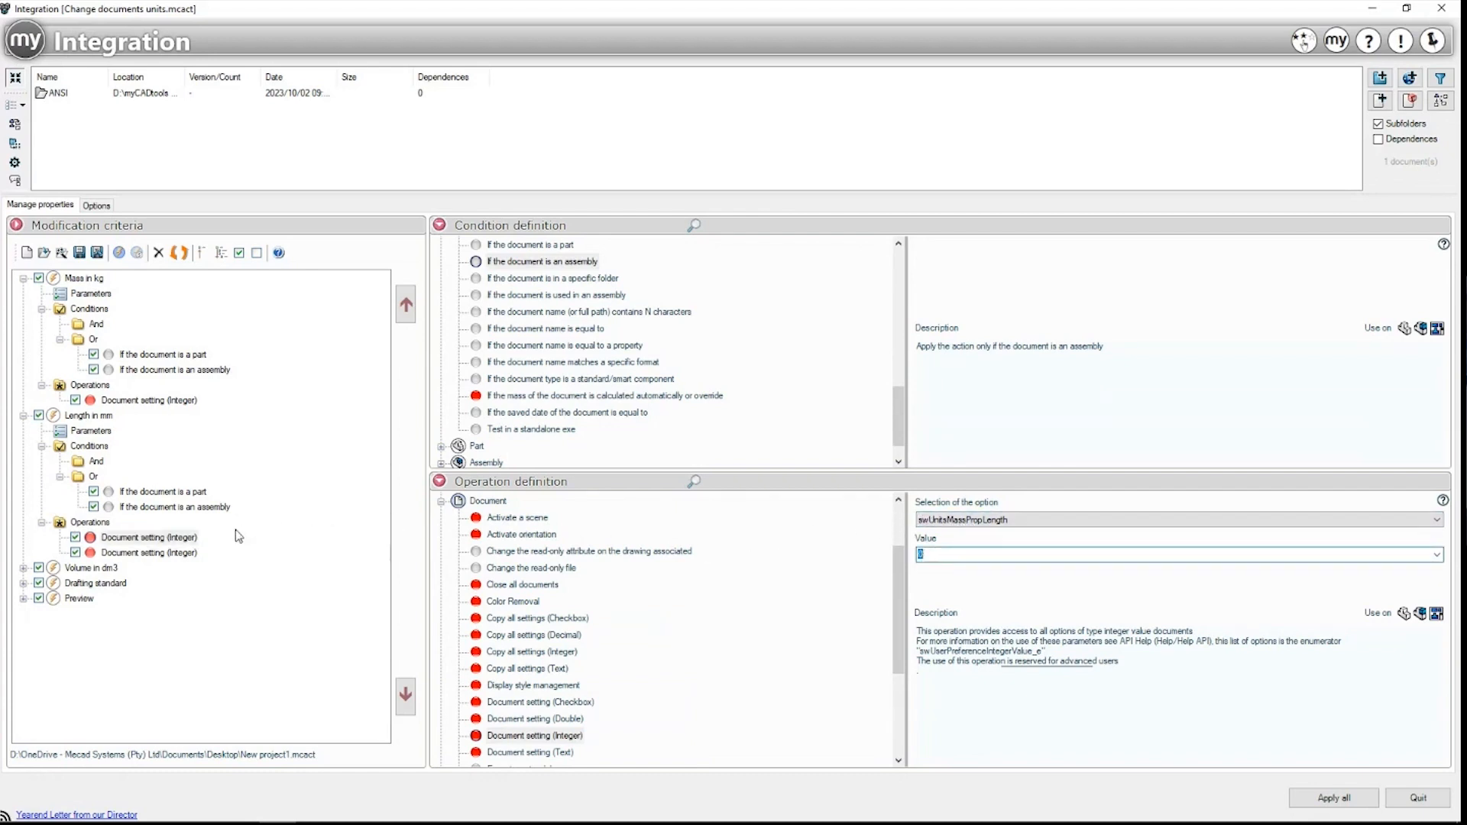
pyautogui.click(178, 554)
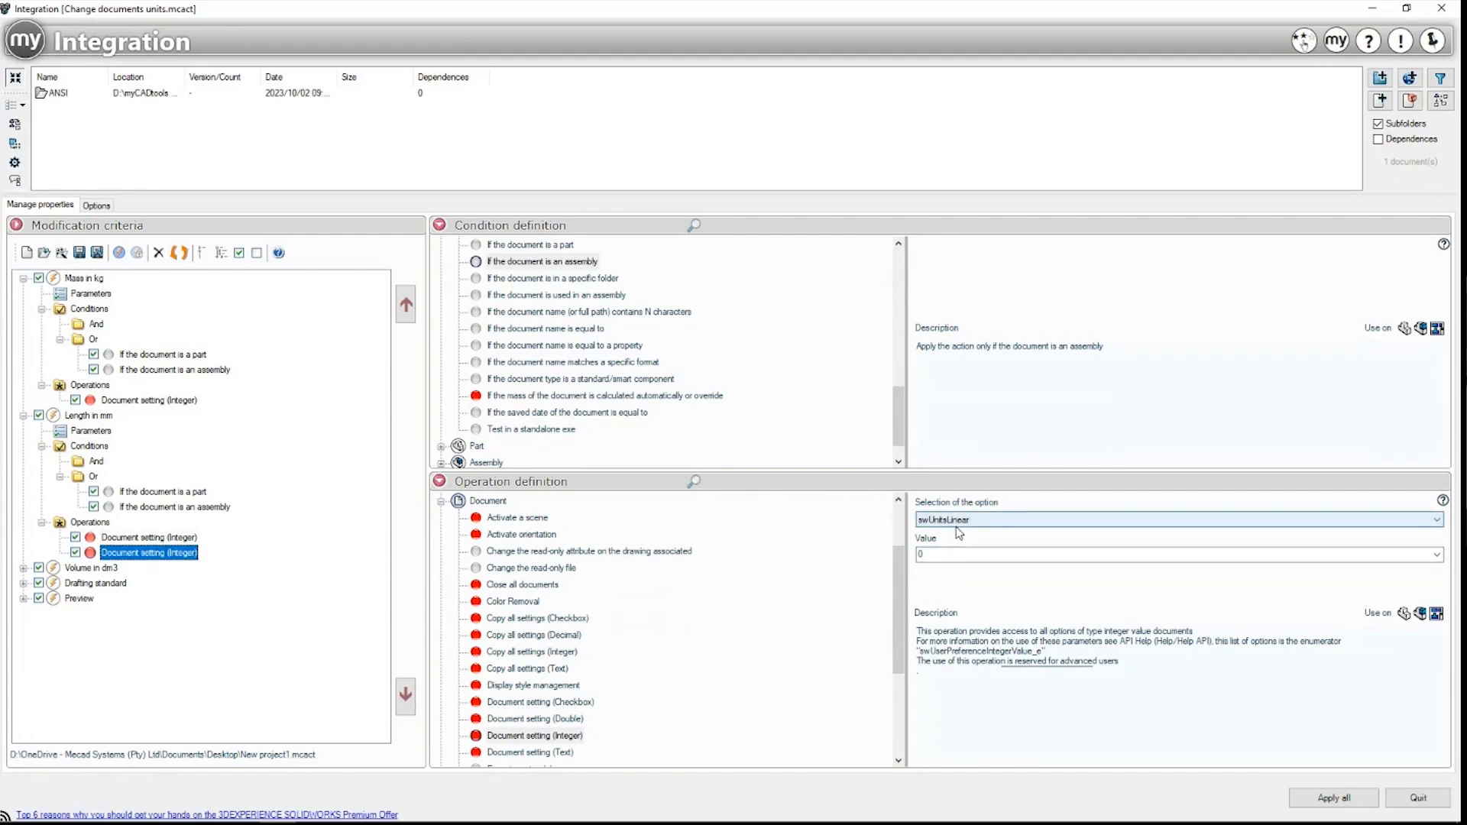
pyautogui.click(939, 551)
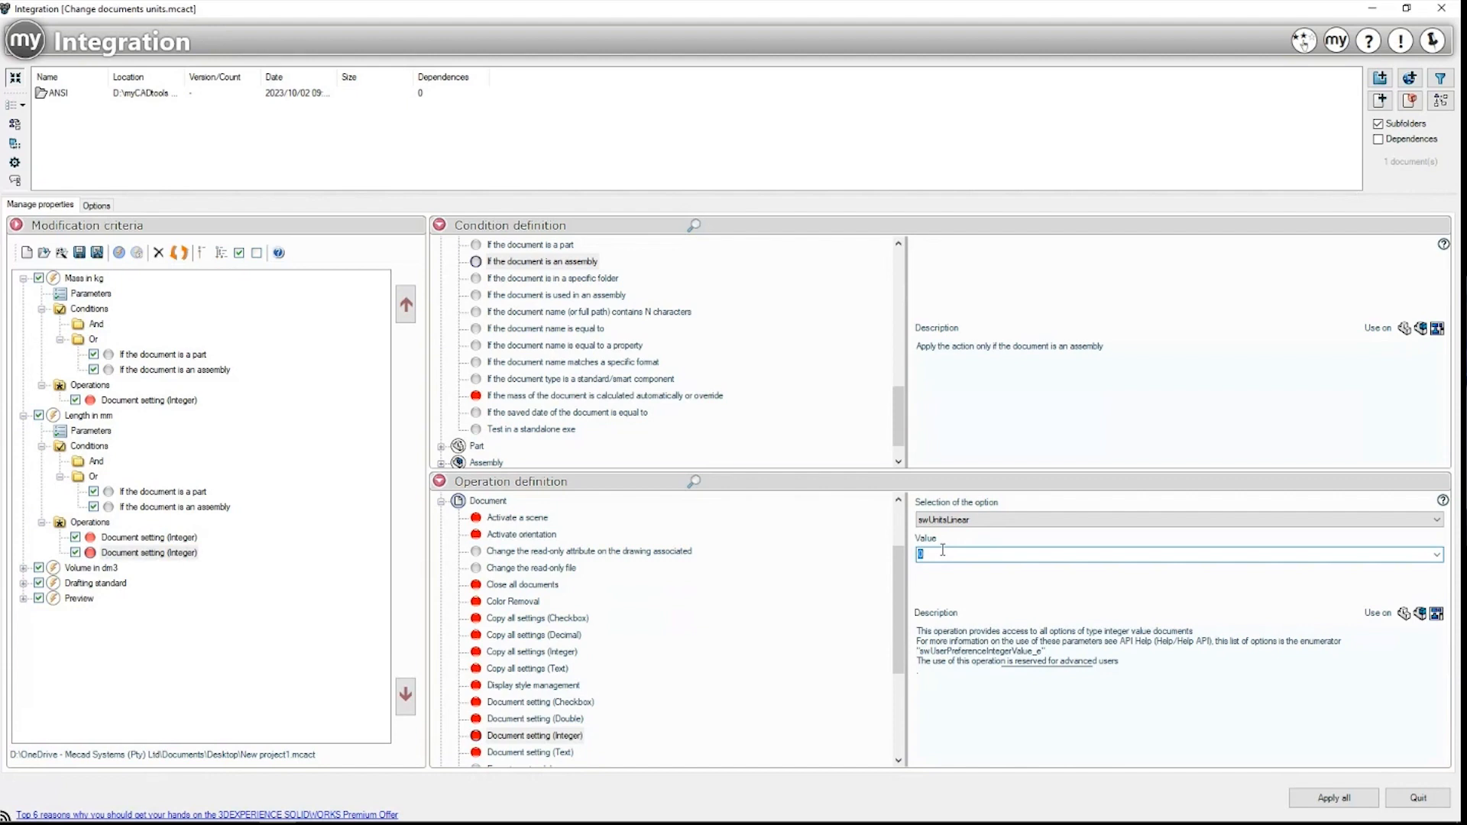
# Step: Select Volume in dm3, then expand the Drafting standard criterion
pyautogui.click(95, 570)
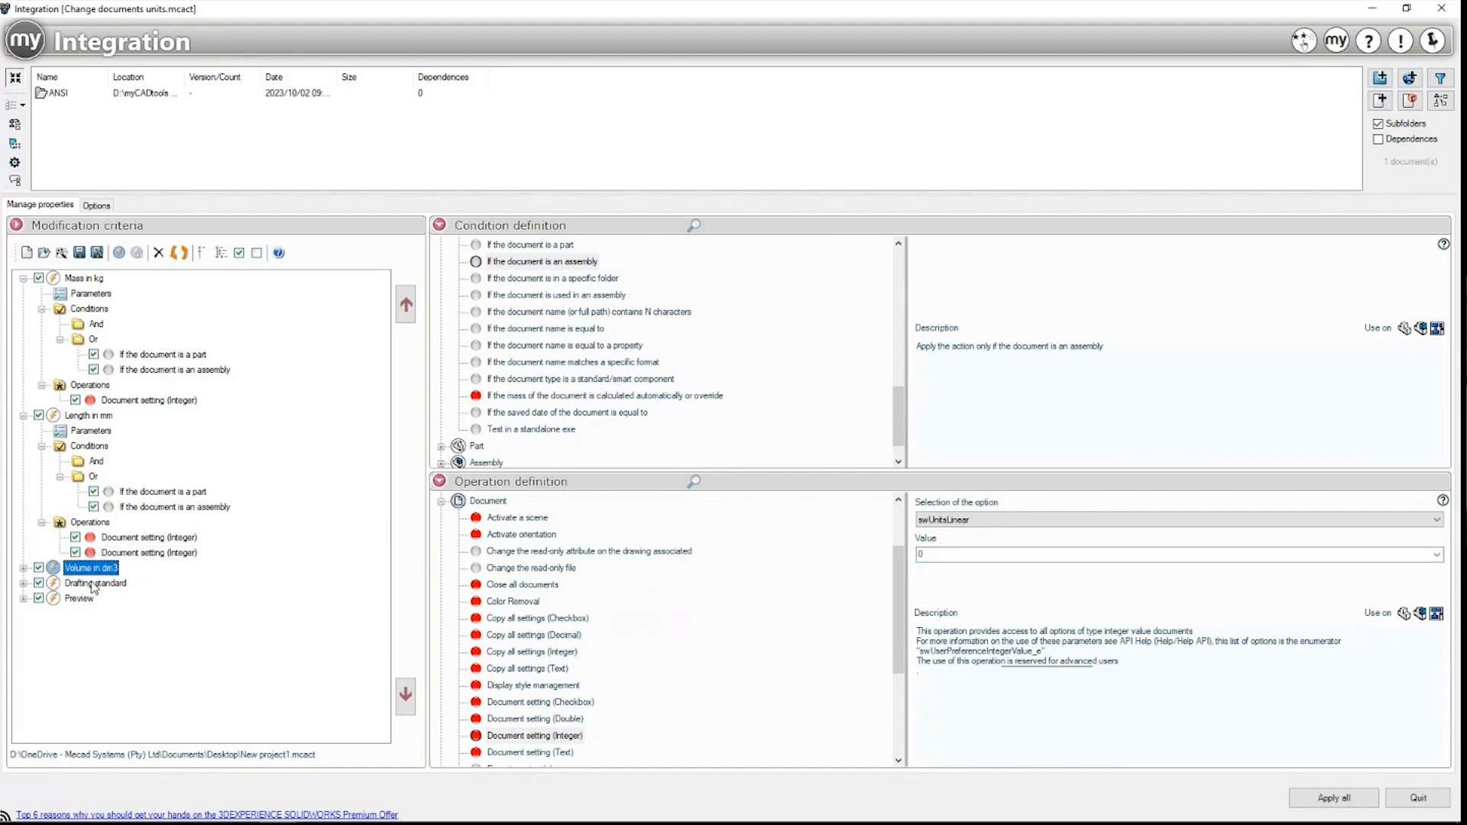
pyautogui.click(98, 583)
pyautogui.click(23, 584)
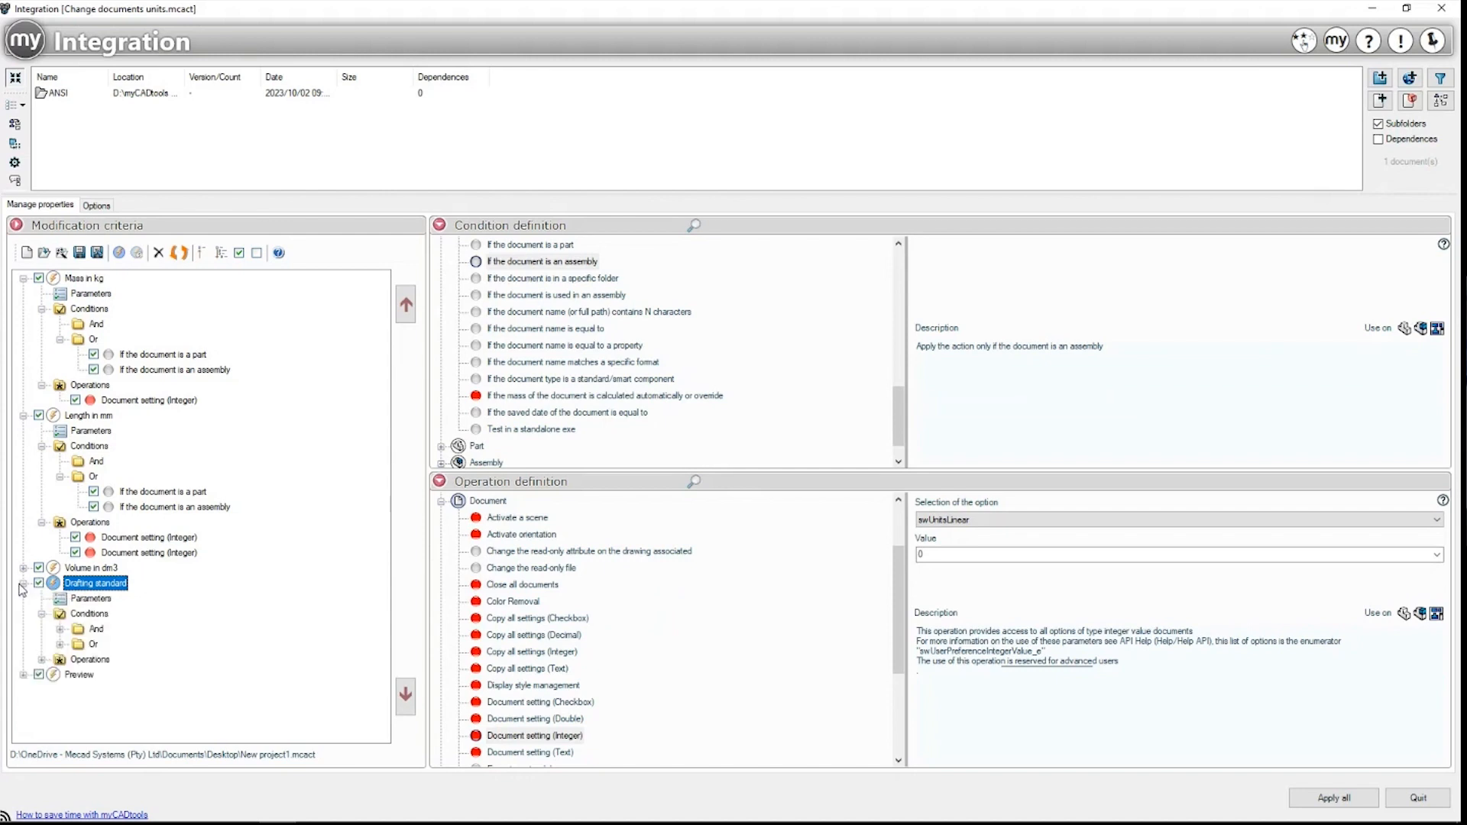
# Step: Keep the Drafting standard's swDetailingDimensionStandard value at 2
pyautogui.click(84, 615)
pyautogui.click(68, 662)
pyautogui.click(42, 660)
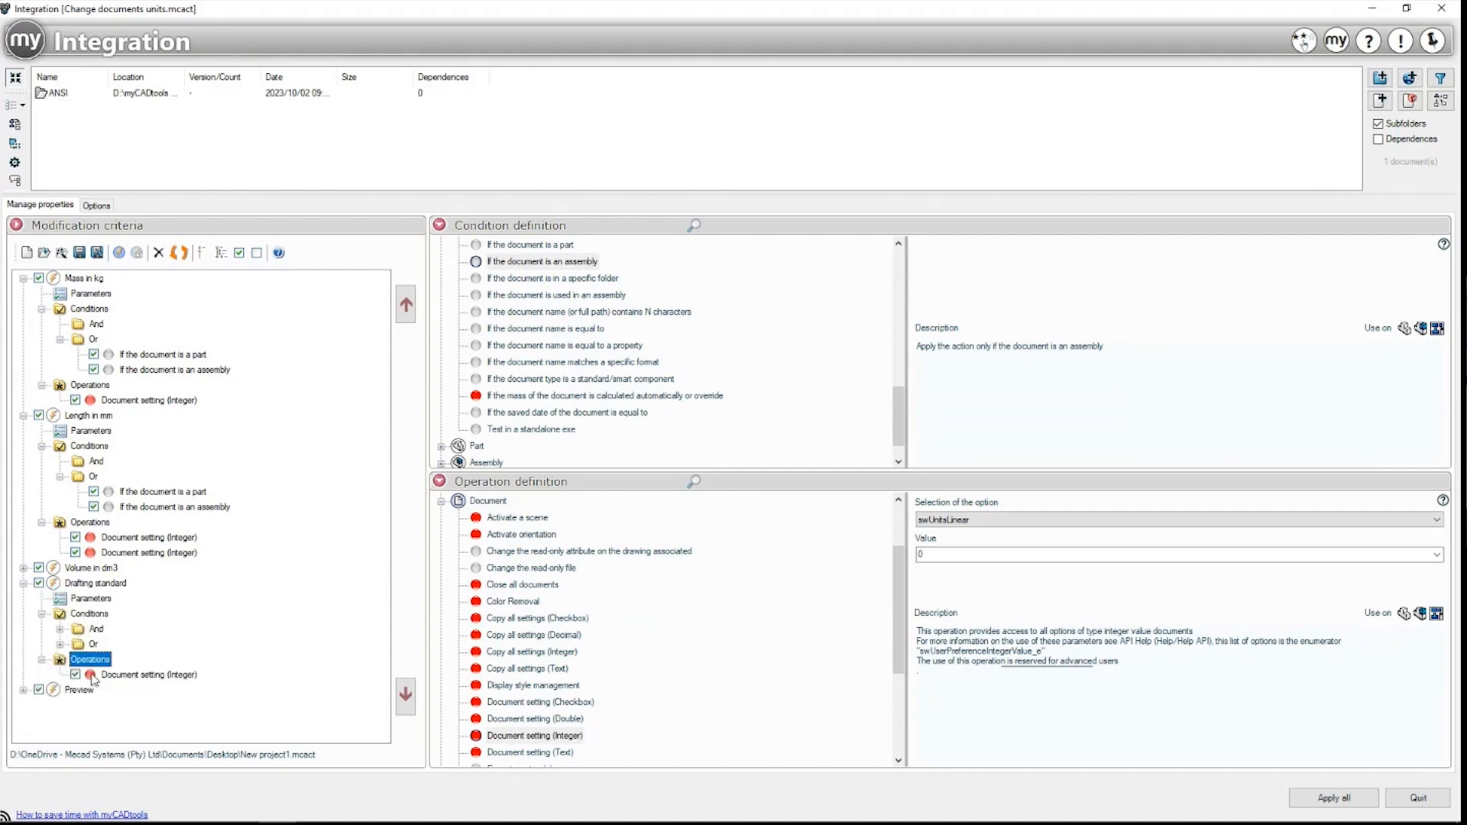
pyautogui.click(114, 676)
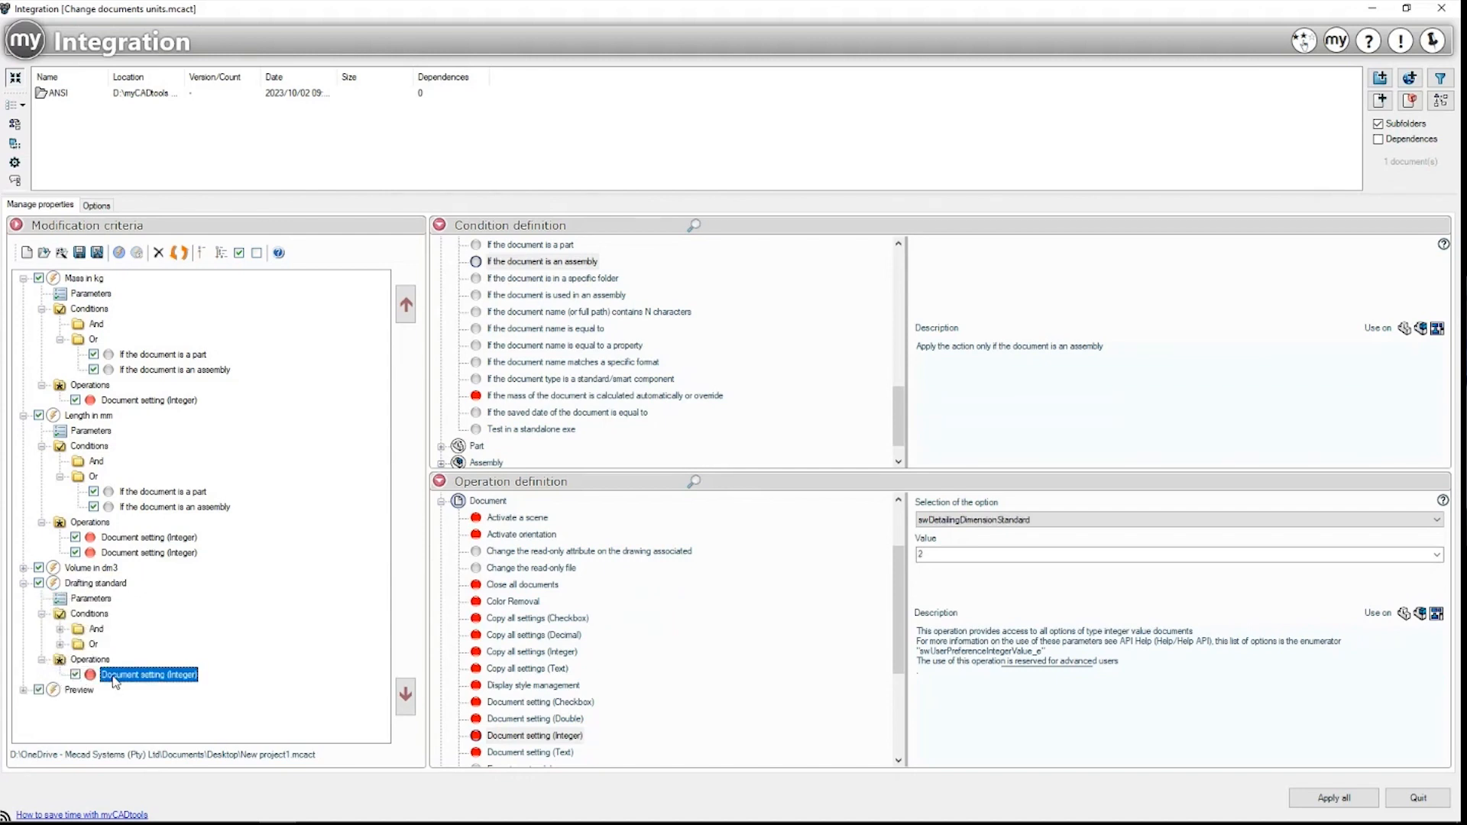
pyautogui.click(967, 552)
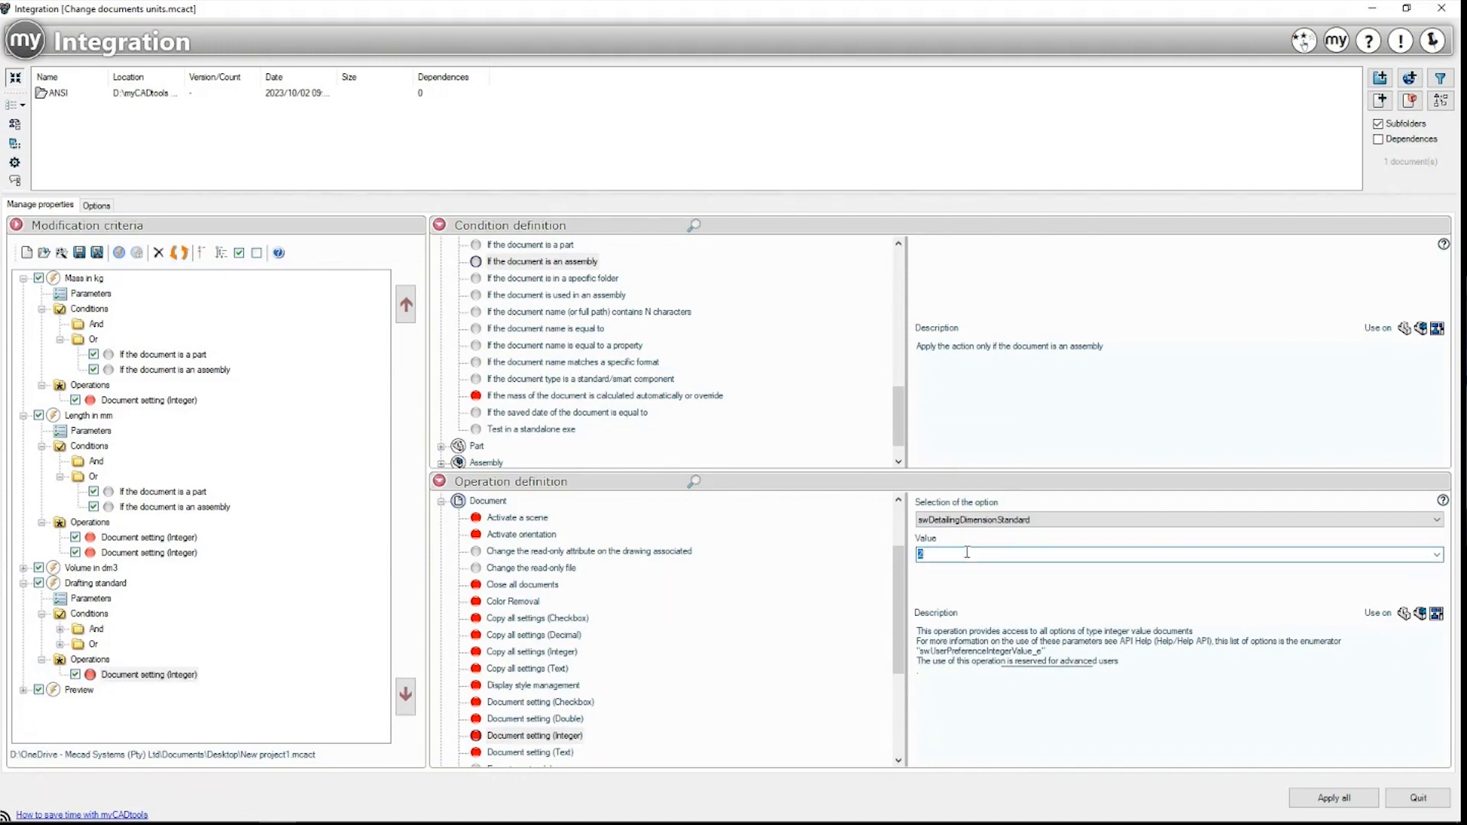
pyautogui.click(1437, 554)
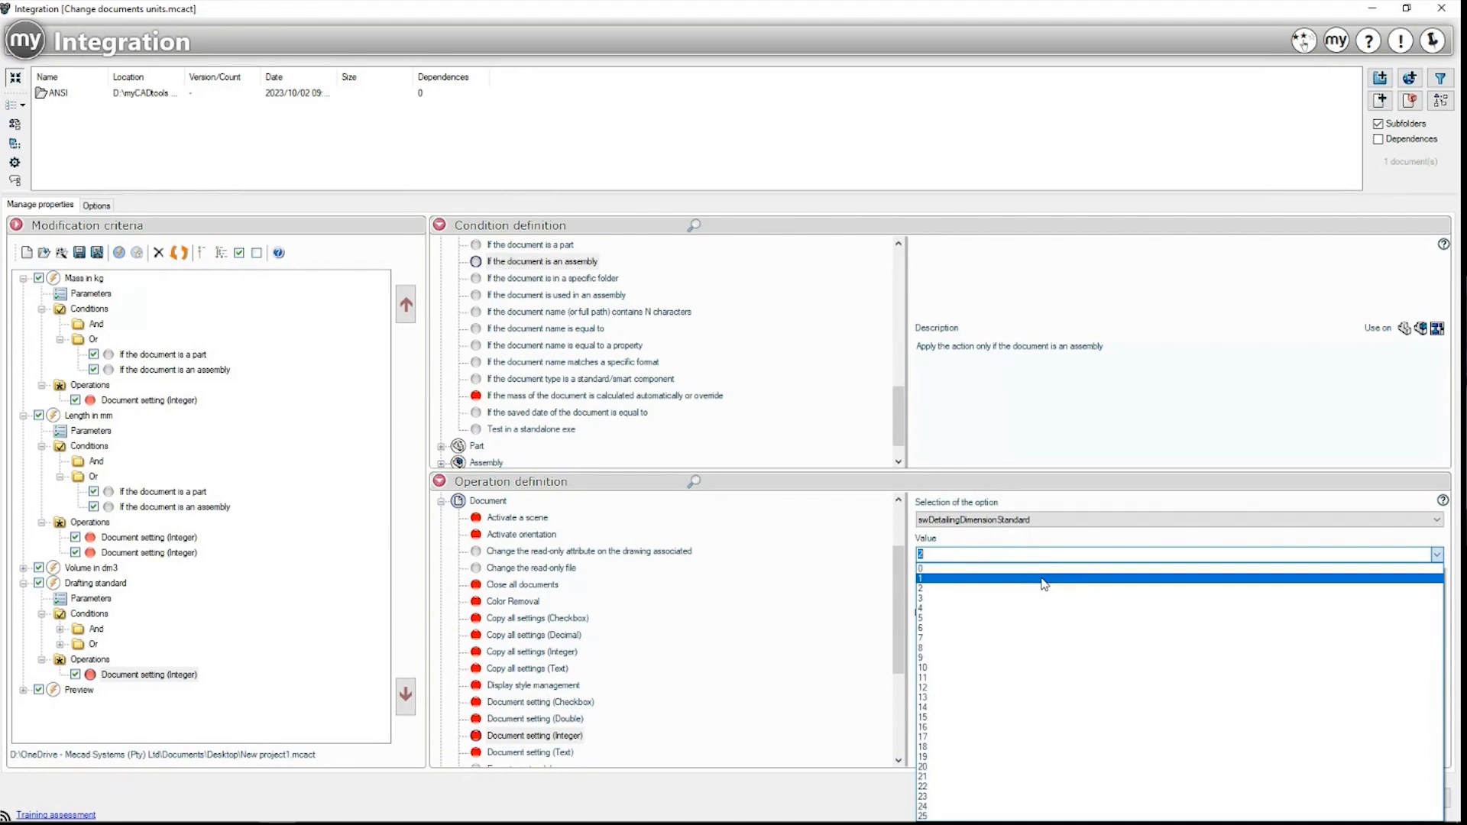
pyautogui.click(1318, 505)
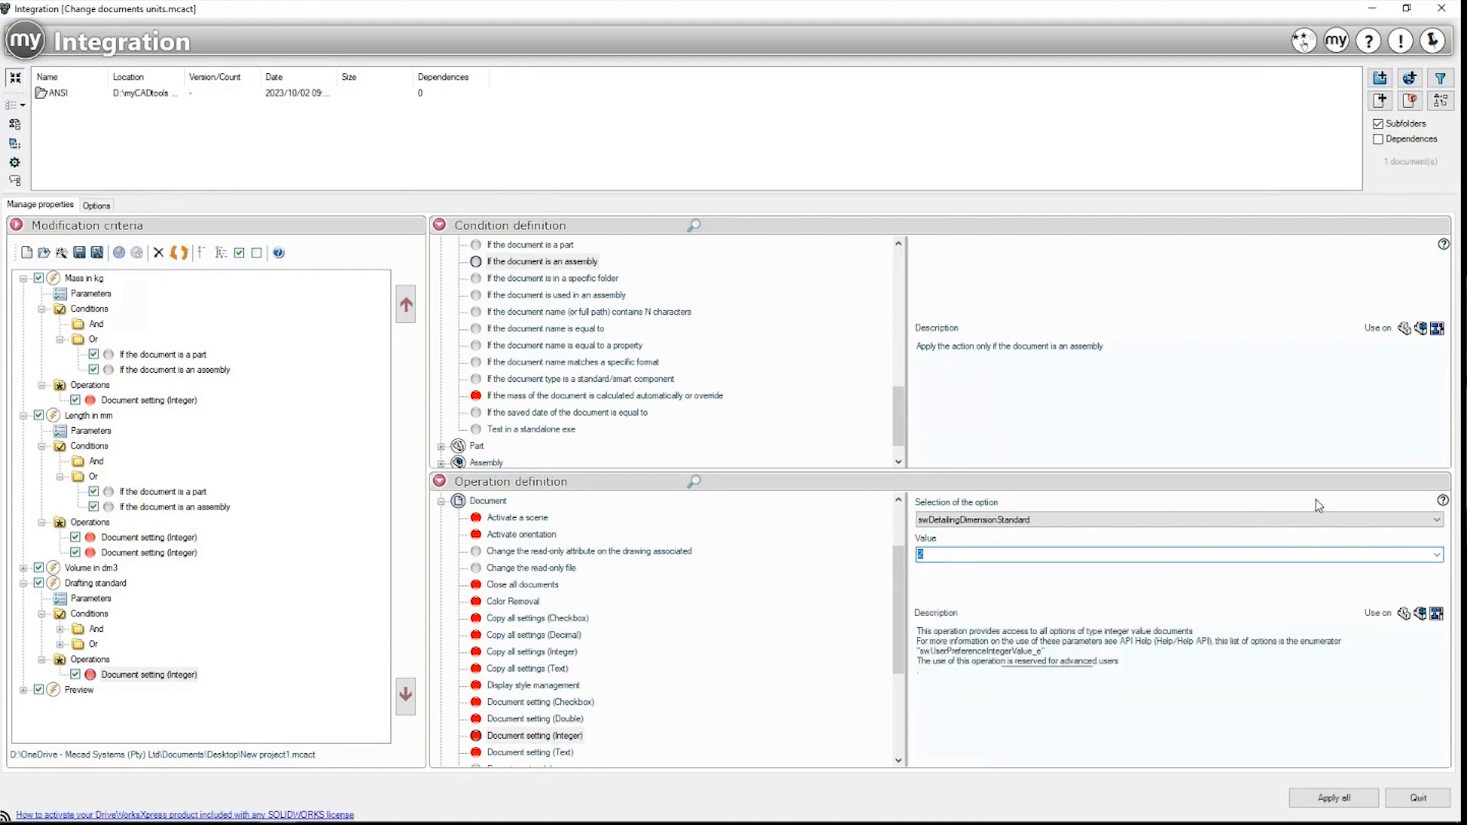
# Step: Expand the Preview action and its operations, then bring up the general Options
pyautogui.click(77, 691)
pyautogui.click(24, 690)
pyautogui.click(92, 721)
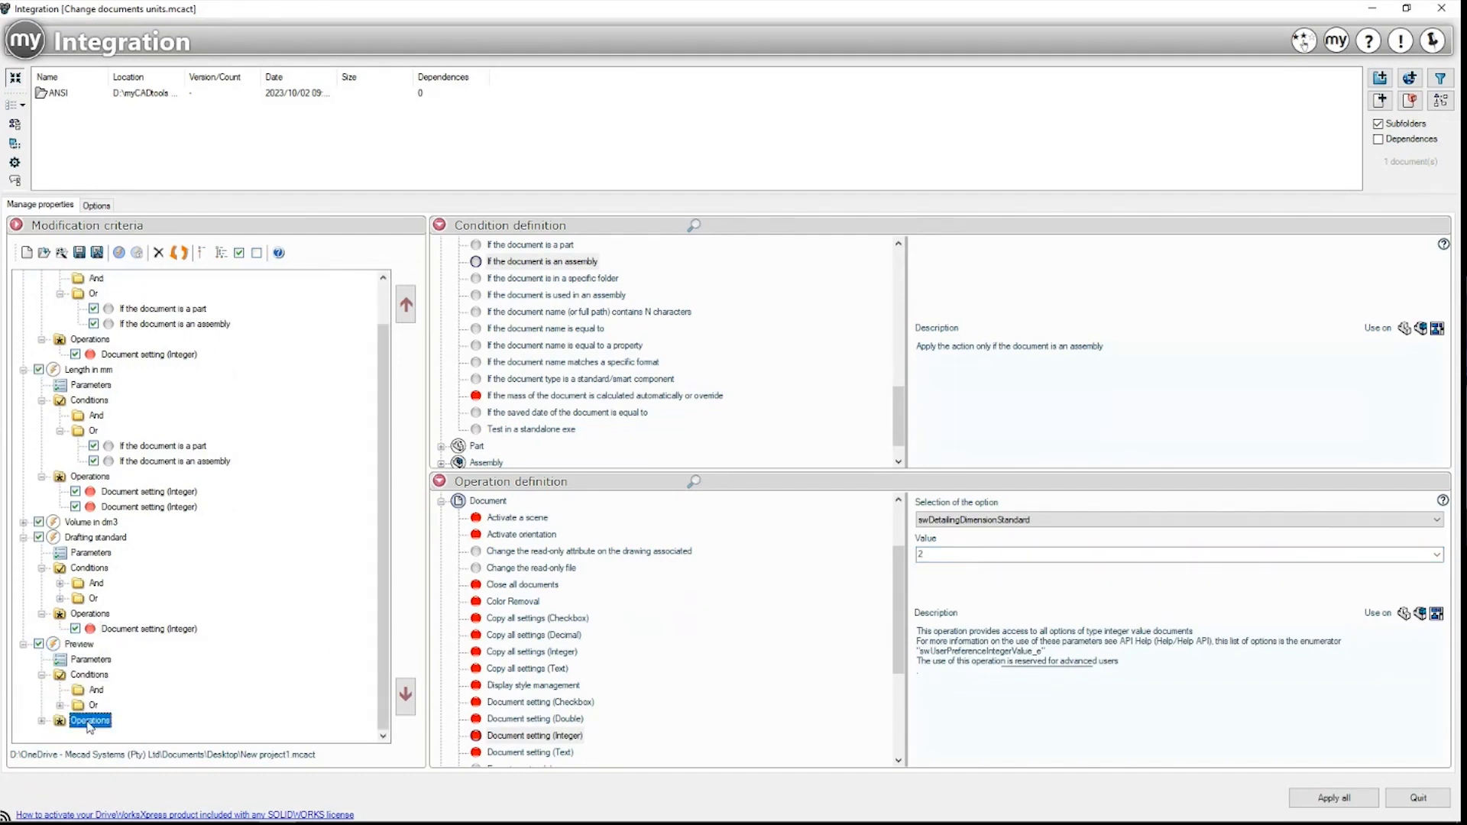
pyautogui.click(42, 720)
pyautogui.scroll(1, 174, 620)
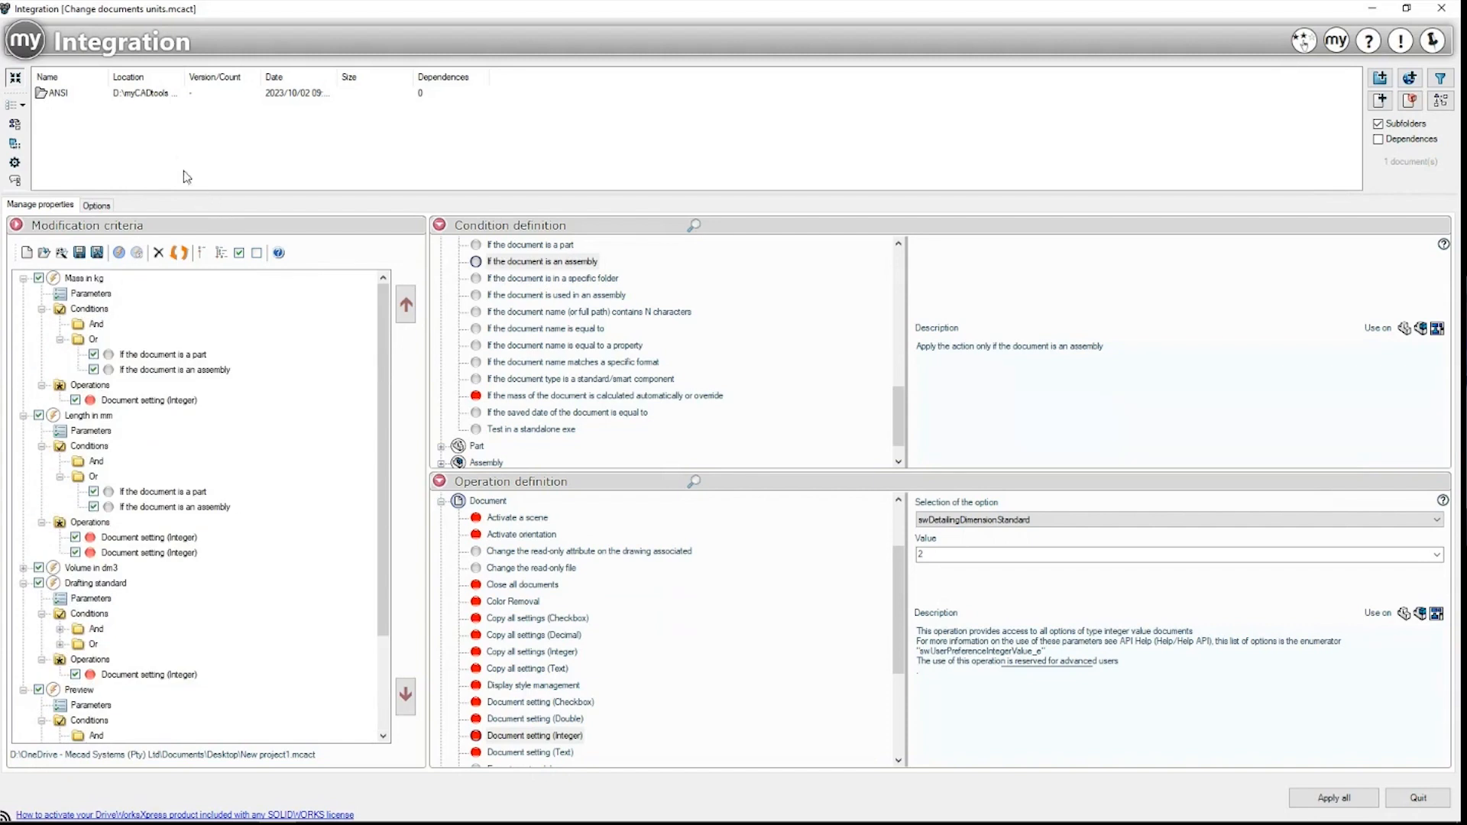
pyautogui.click(95, 205)
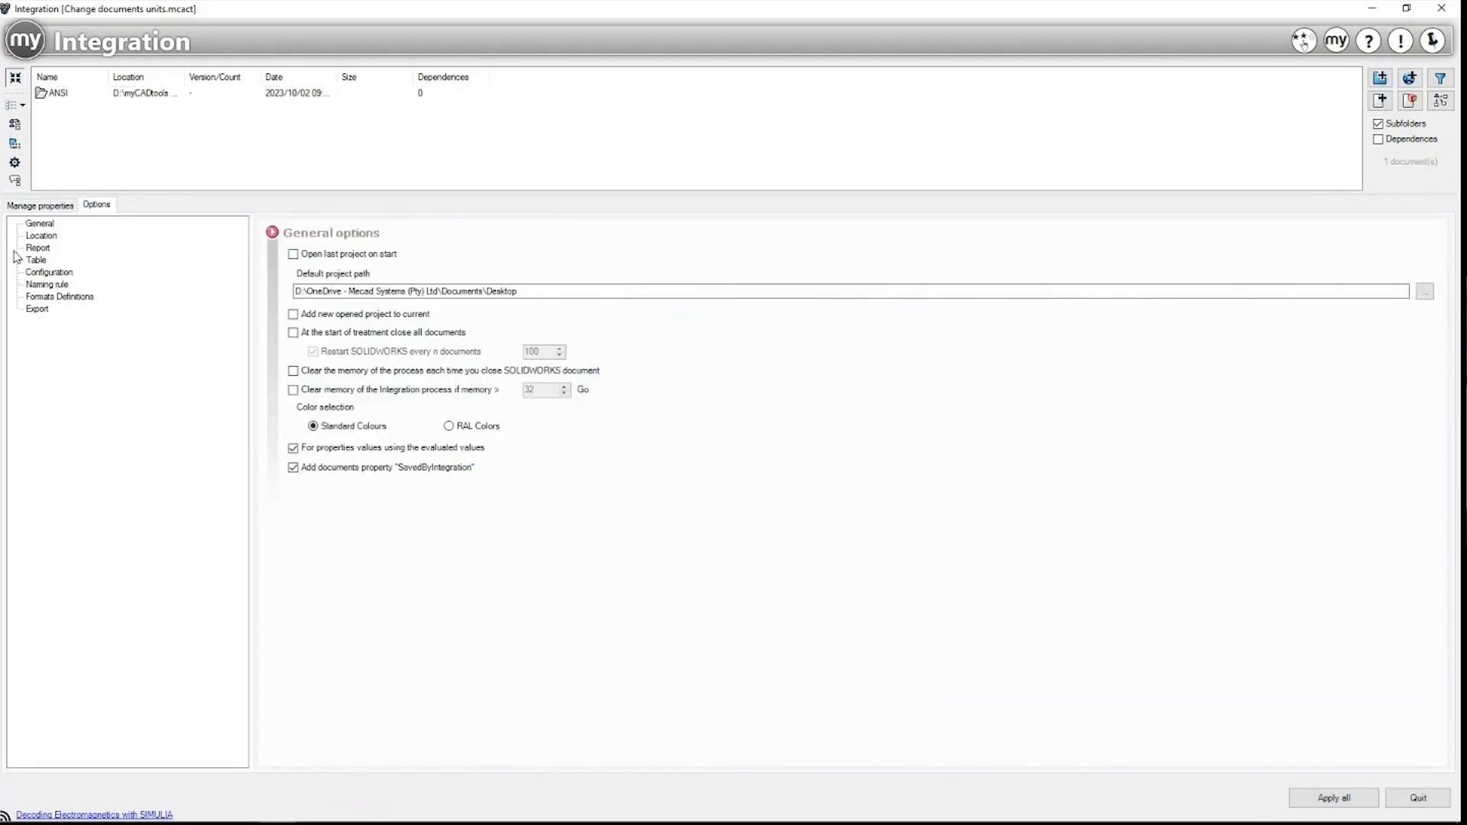
# Step: Review the Location, Report log-file path and Naming rule options, then return to Manage properties
pyautogui.click(30, 237)
pyautogui.click(37, 249)
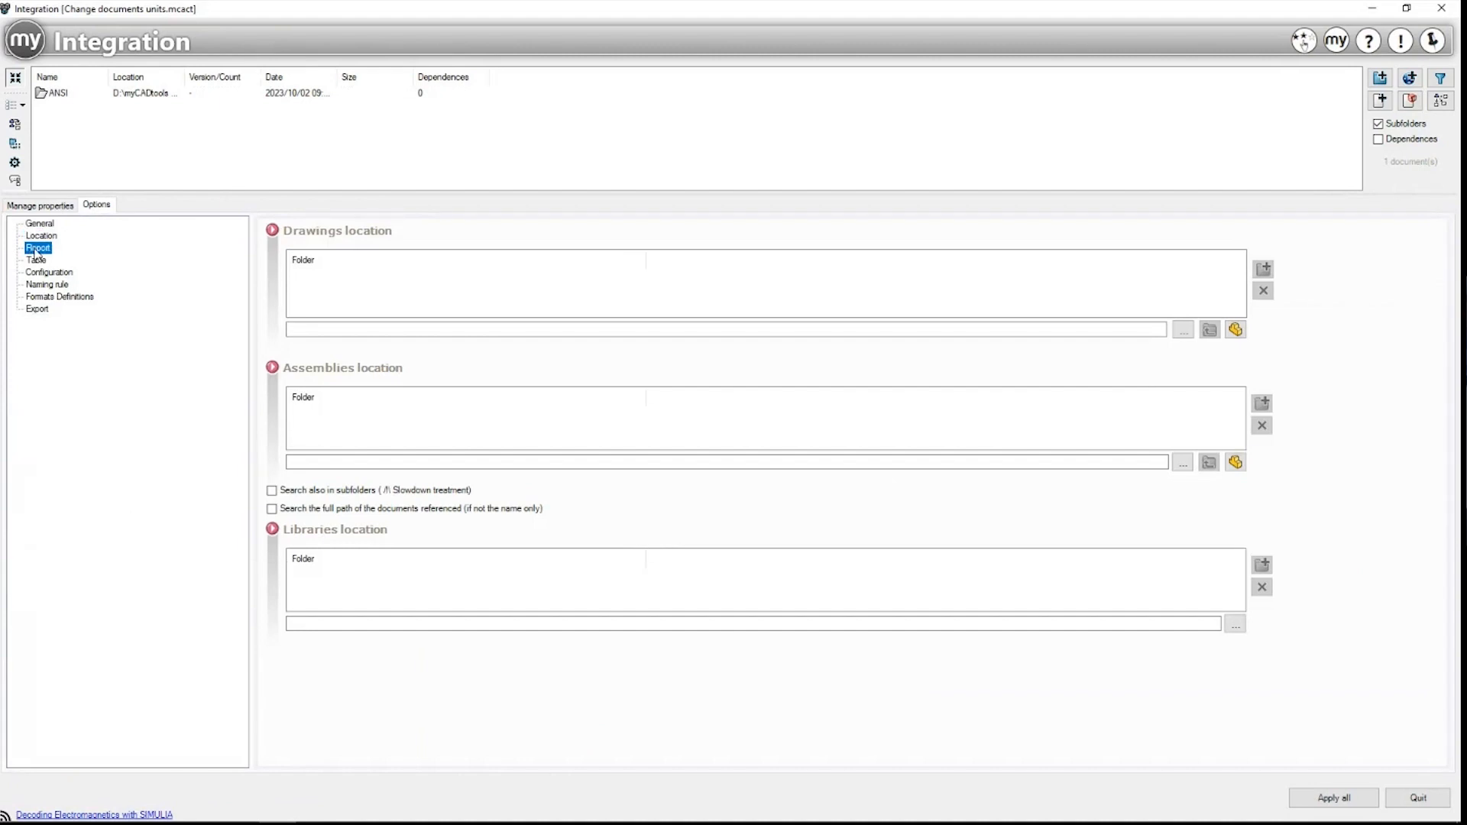
pyautogui.moveTo(477, 342); pyautogui.dragTo(289, 338)
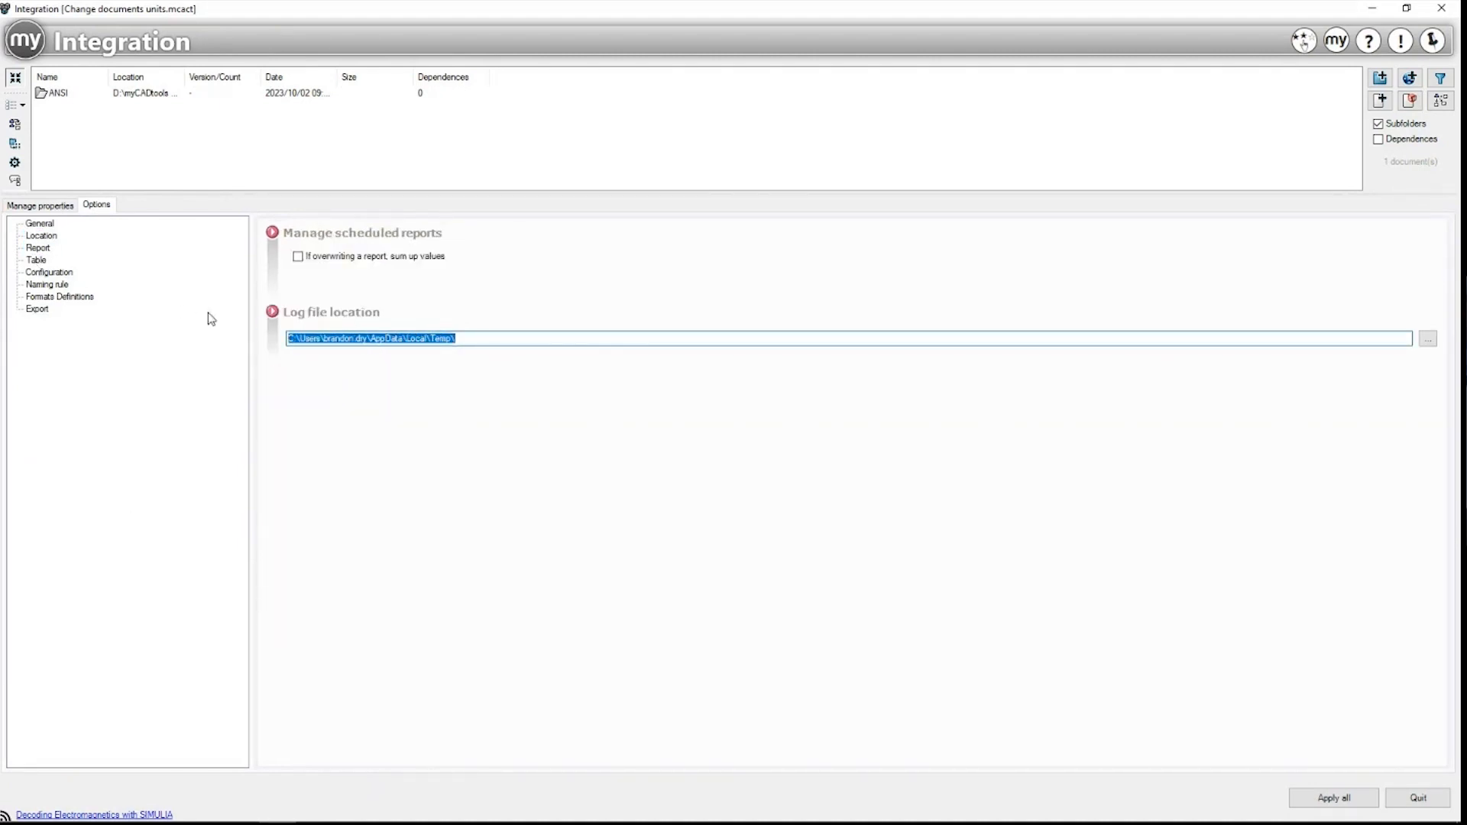
pyautogui.click(46, 288)
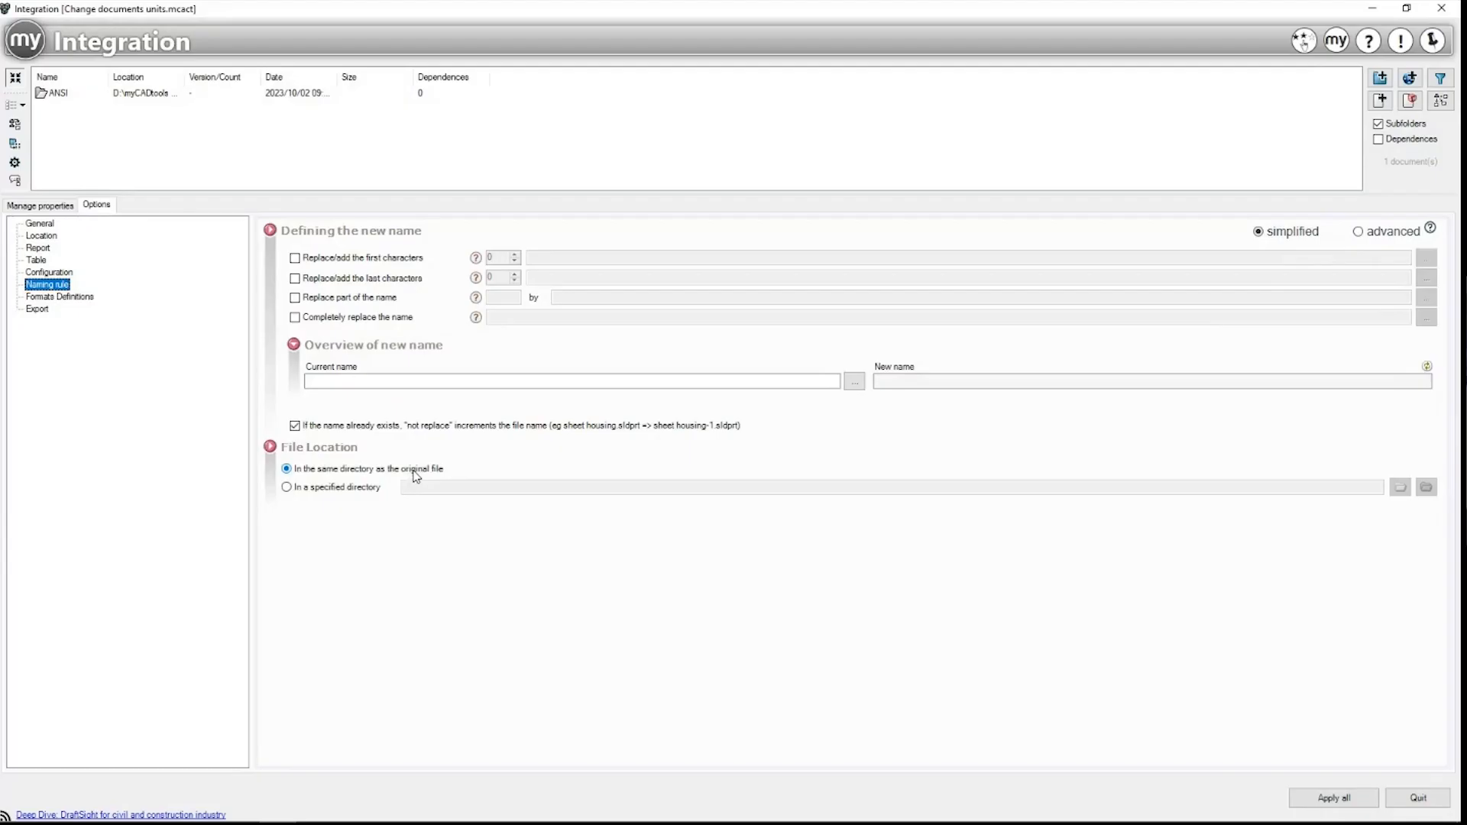
pyautogui.click(66, 205)
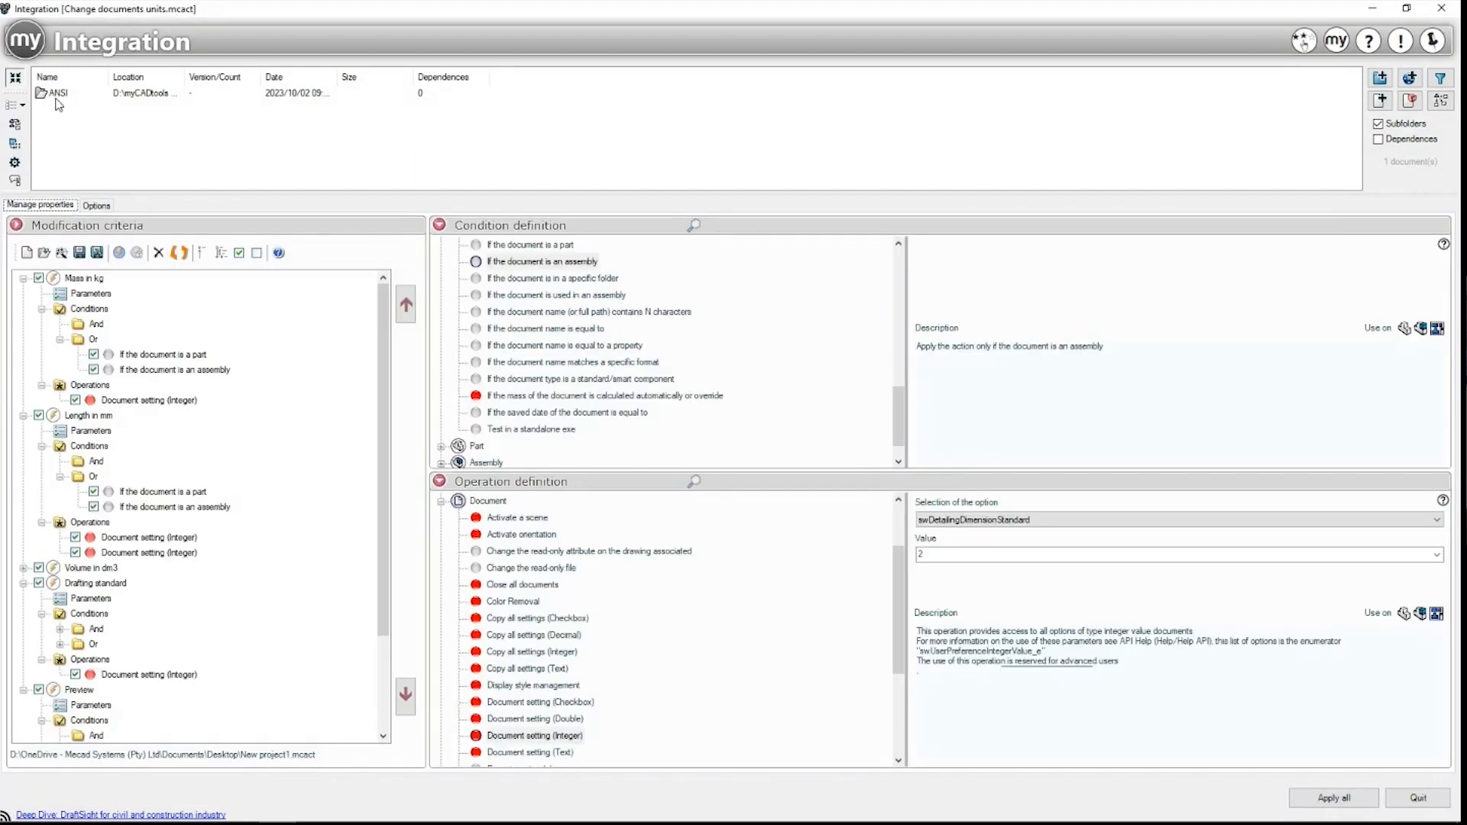
# Step: Apply all modification rules to the nine ANSI documents and open the processing report
pyautogui.moveTo(829, 9); pyautogui.dragTo(791, 54)
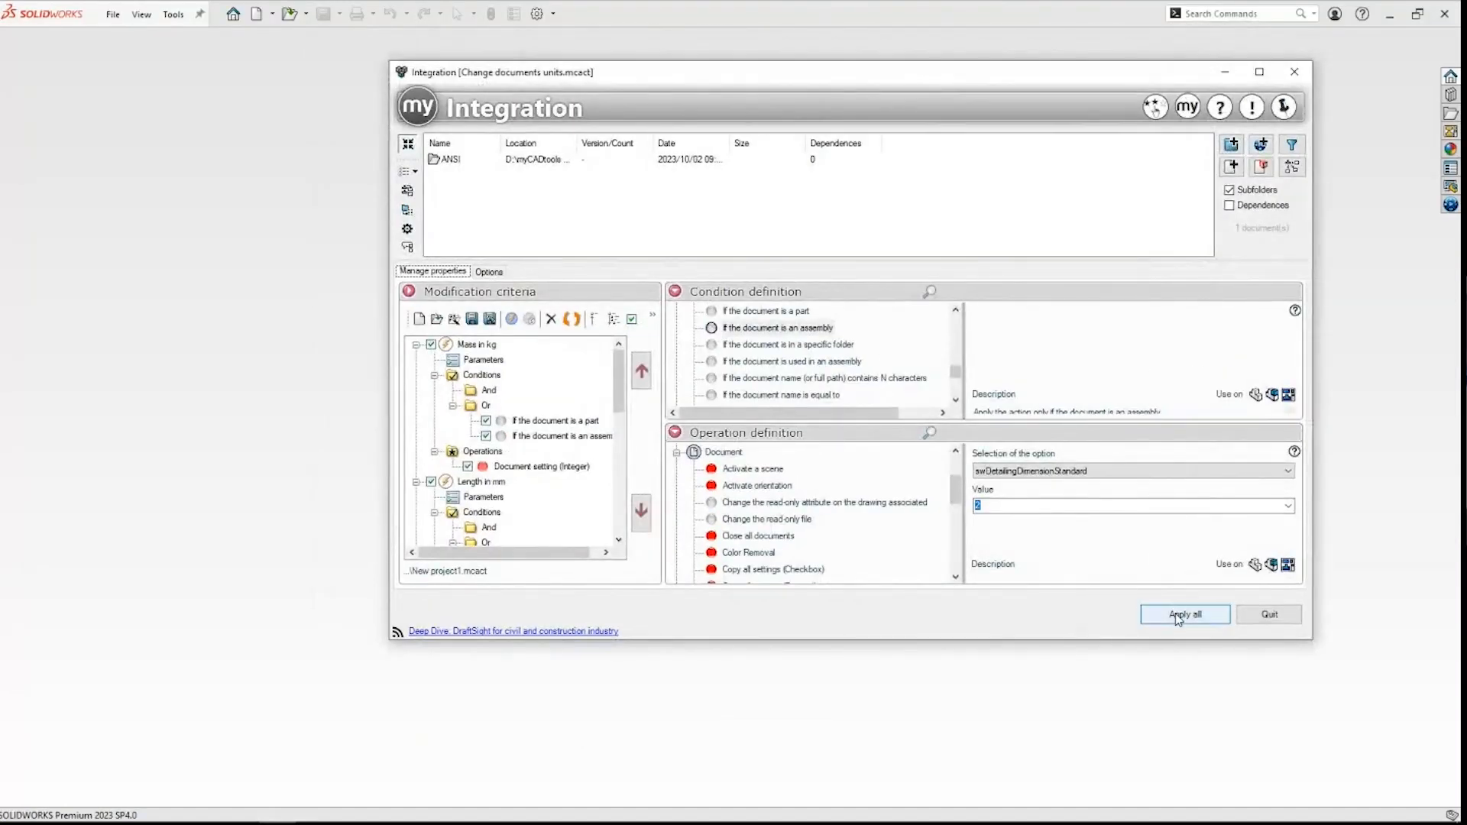
pyautogui.click(1178, 616)
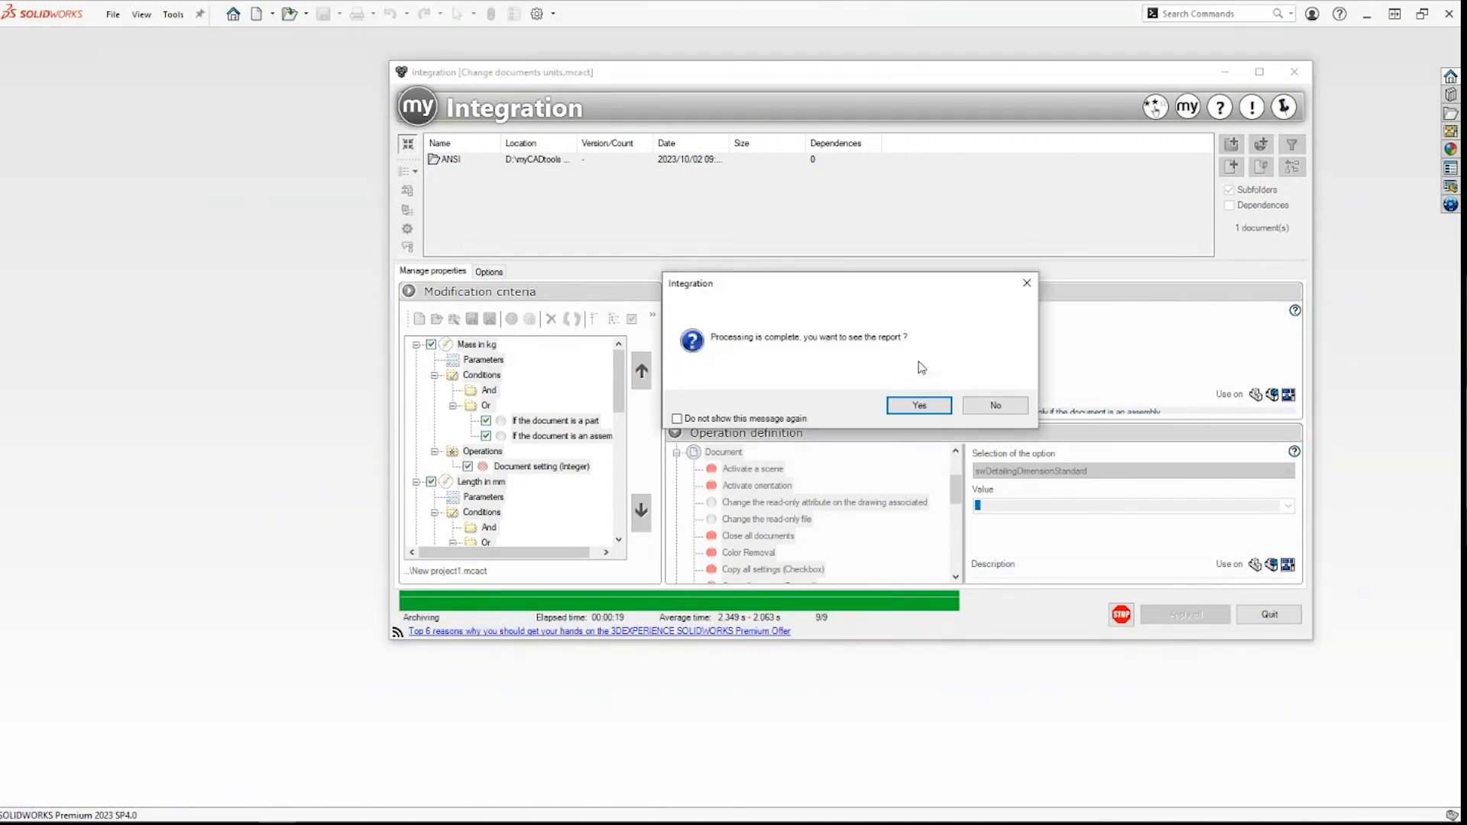
pyautogui.click(920, 405)
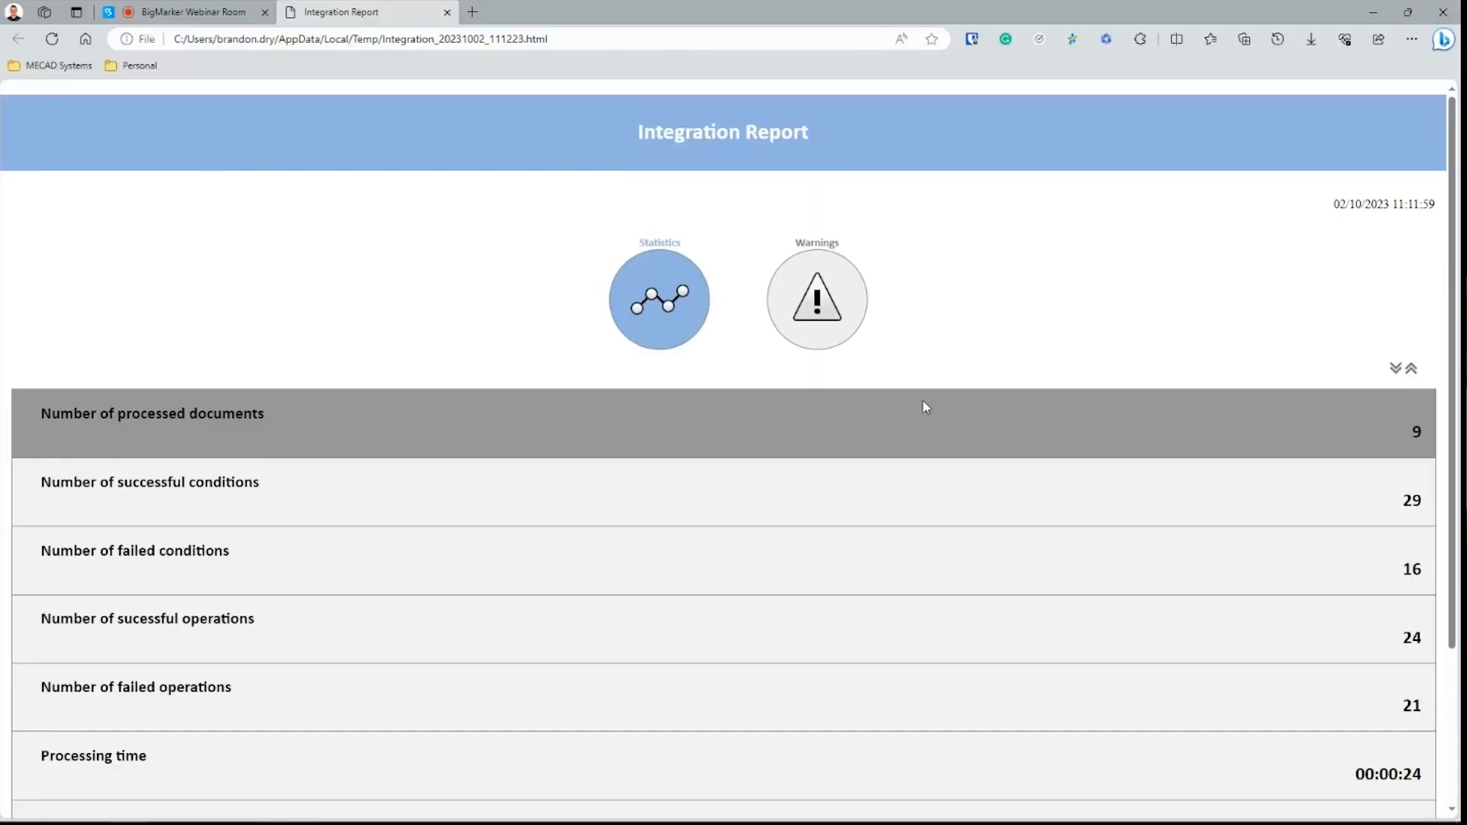
# Step: Look through the report's warnings and successful conditions, then minimize Edge
pyautogui.click(821, 299)
pyautogui.click(378, 429)
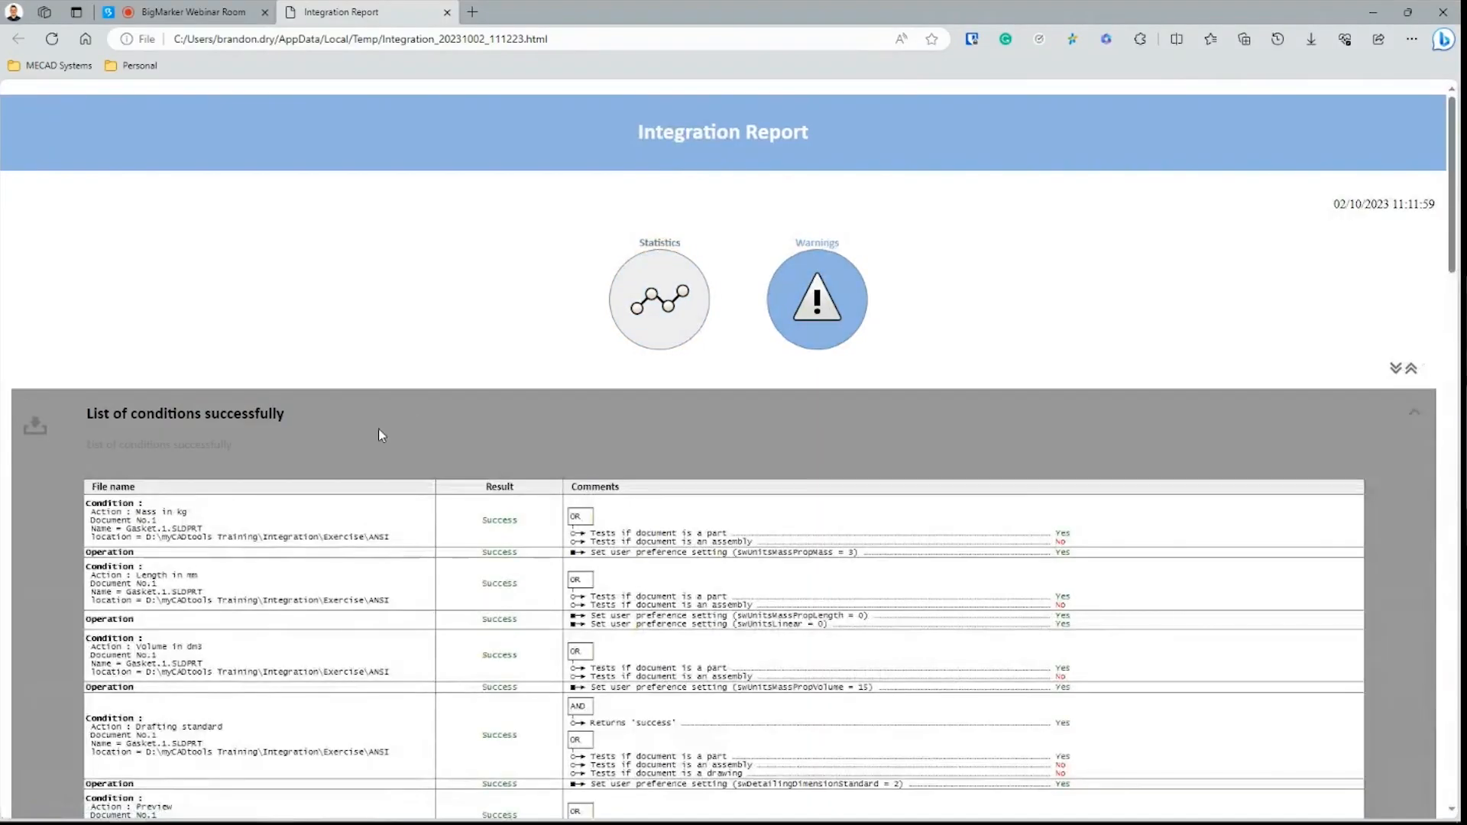
pyautogui.scroll(-9, 547, 544)
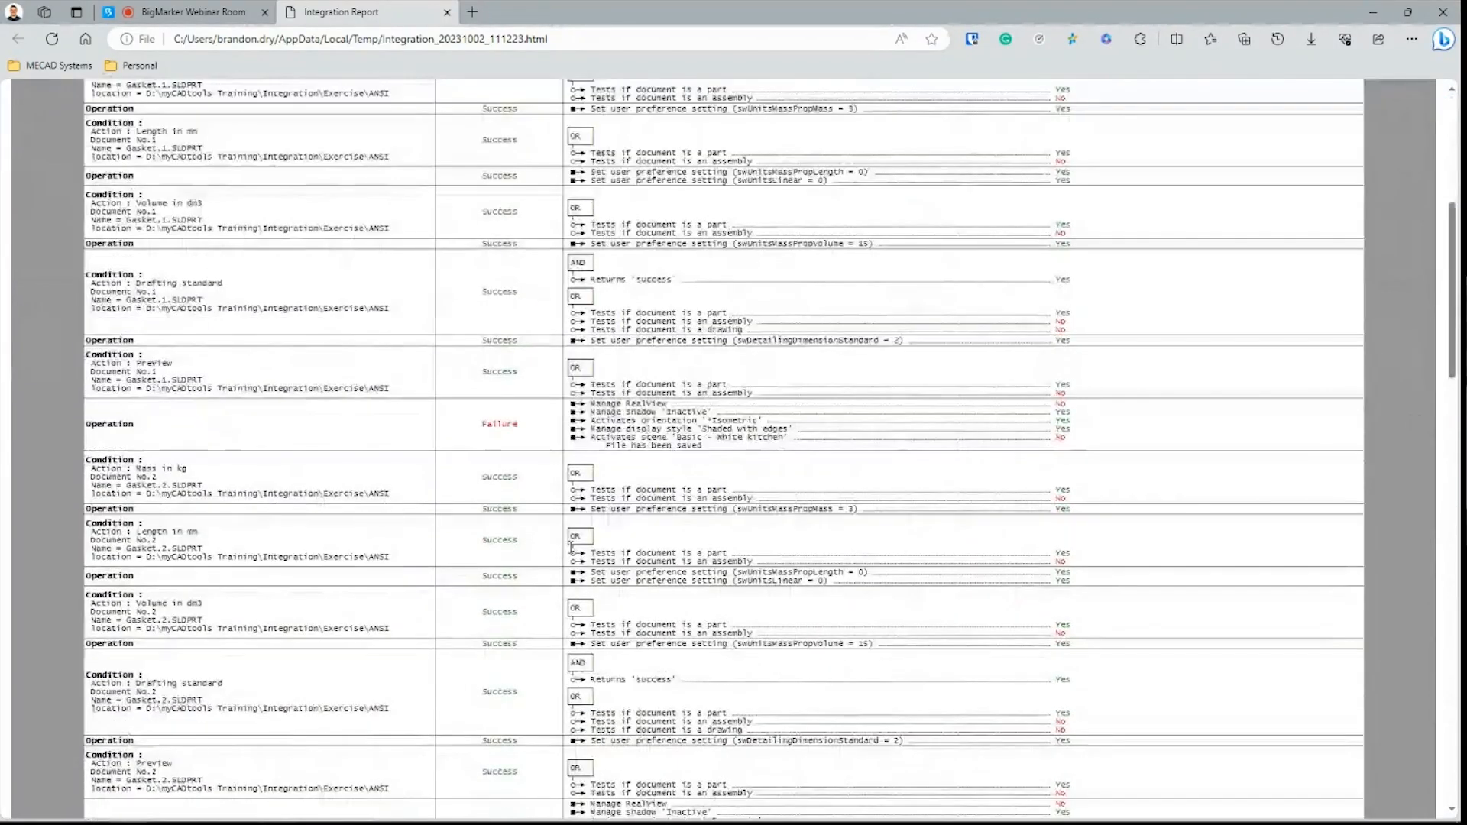
pyautogui.scroll(-4, 481, 459)
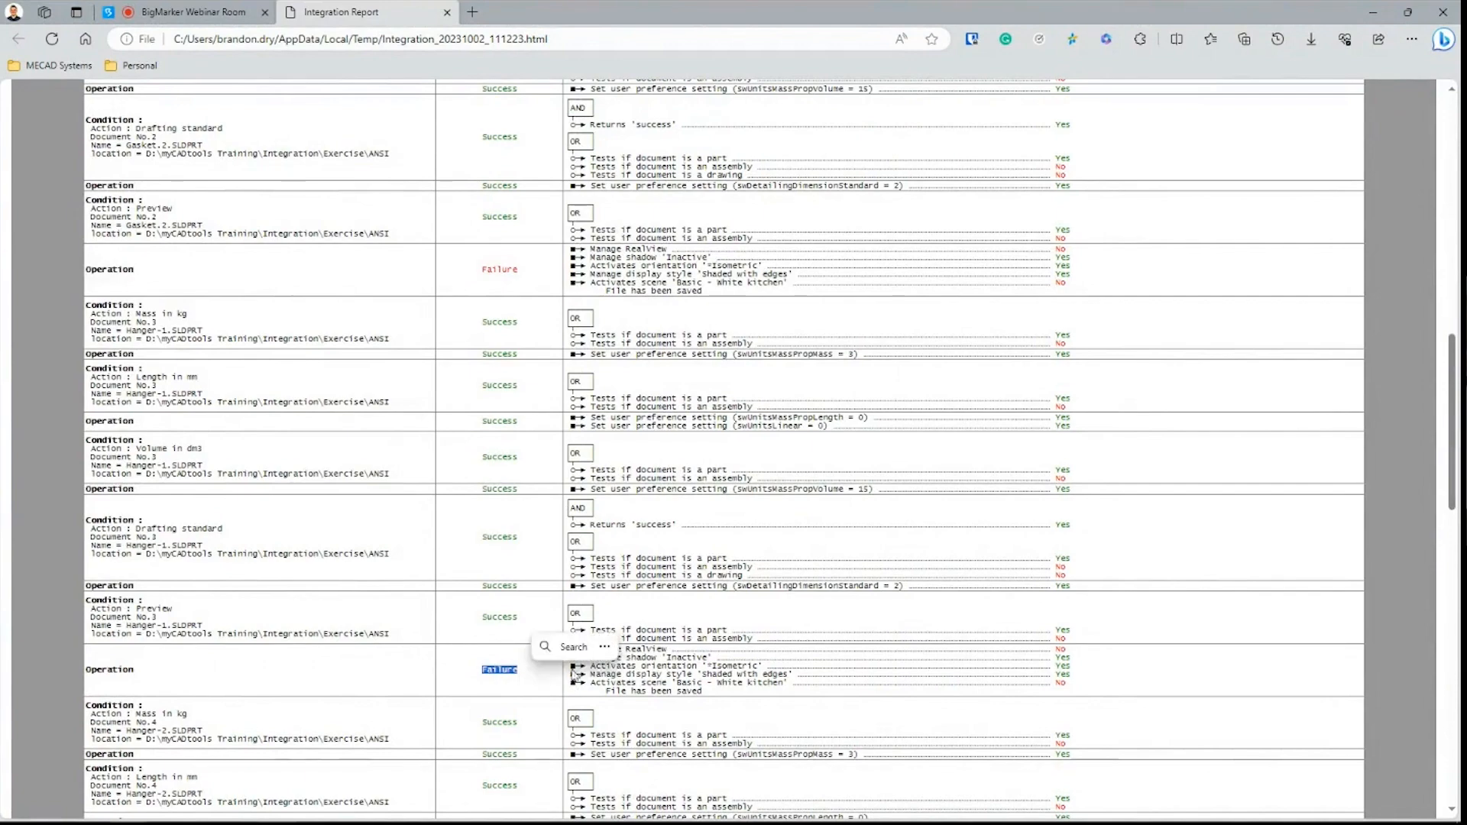
pyautogui.scroll(-15, 681, 662)
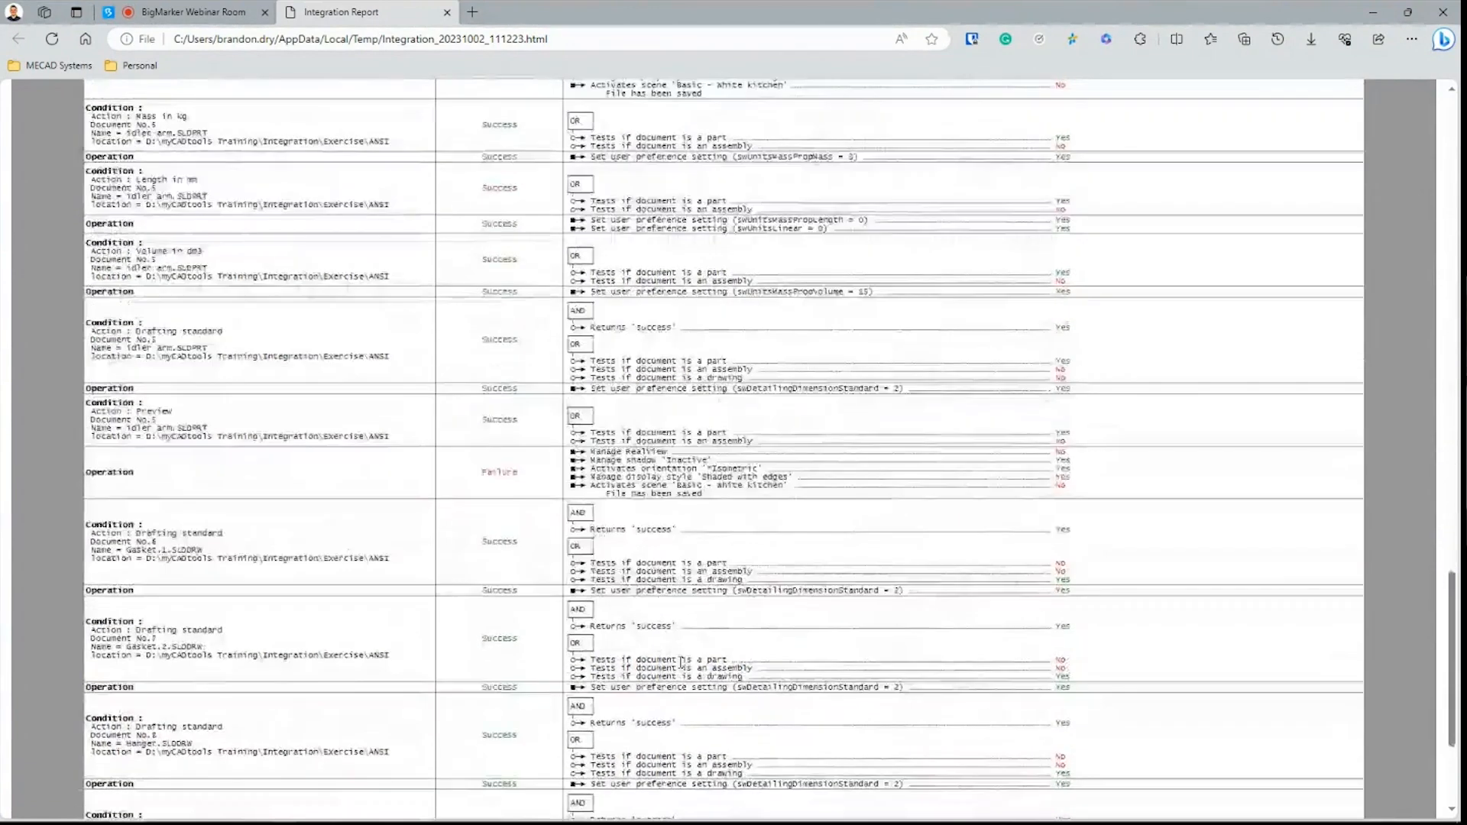
pyautogui.scroll(15, 682, 667)
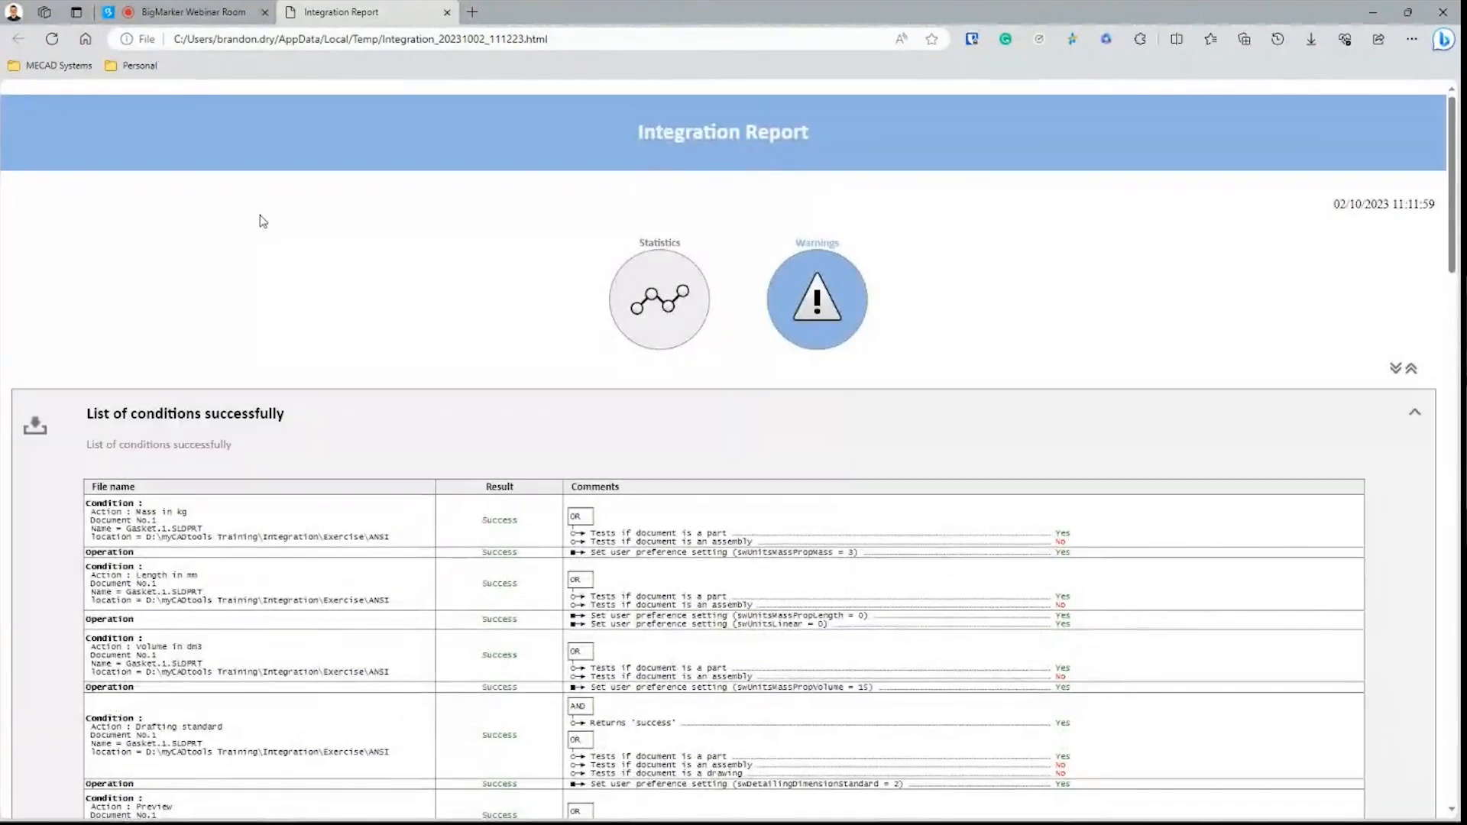
pyautogui.moveTo(191, 12); pyautogui.dragTo(256, 45)
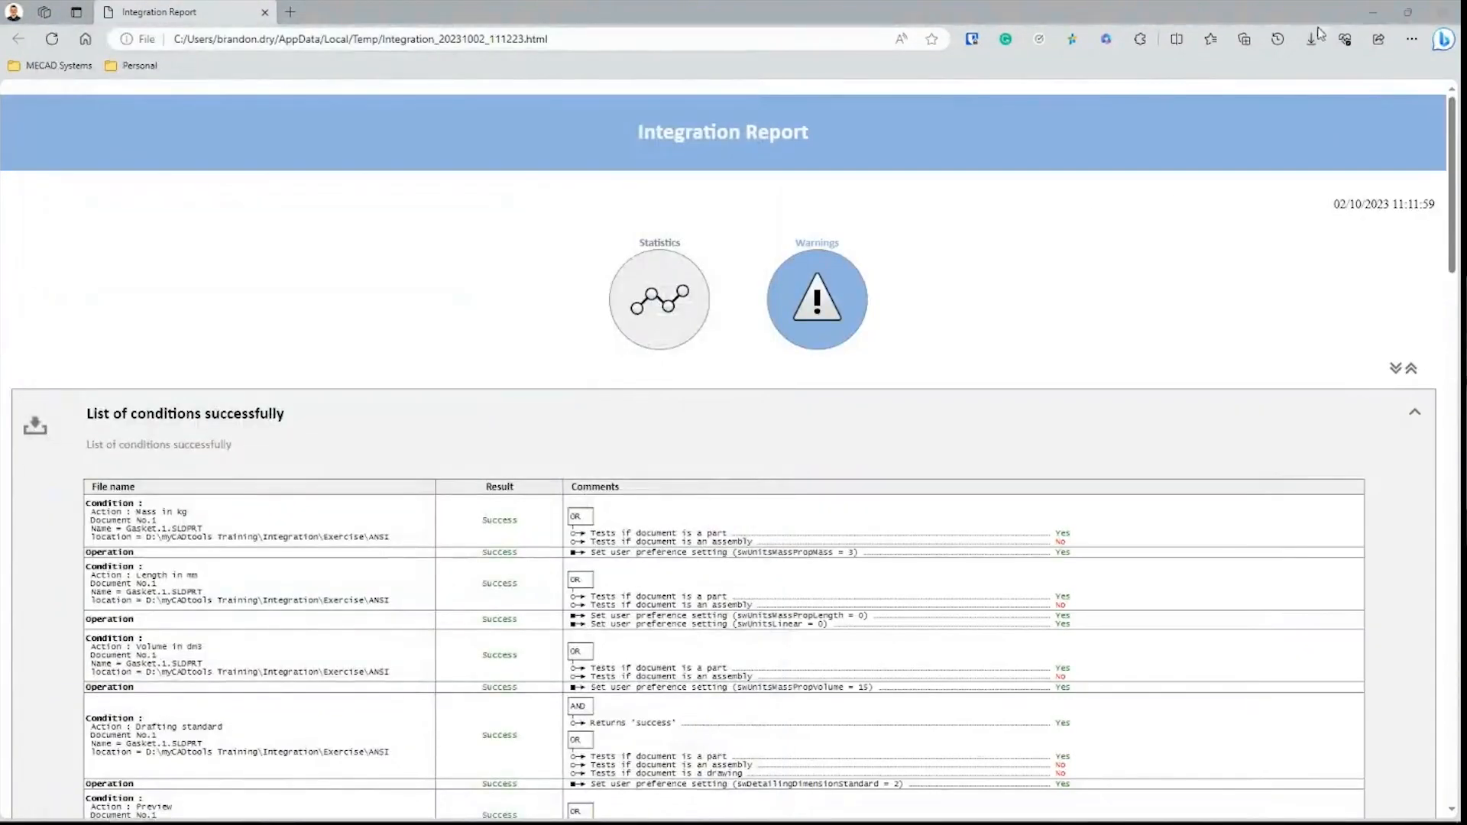
pyautogui.click(1375, 12)
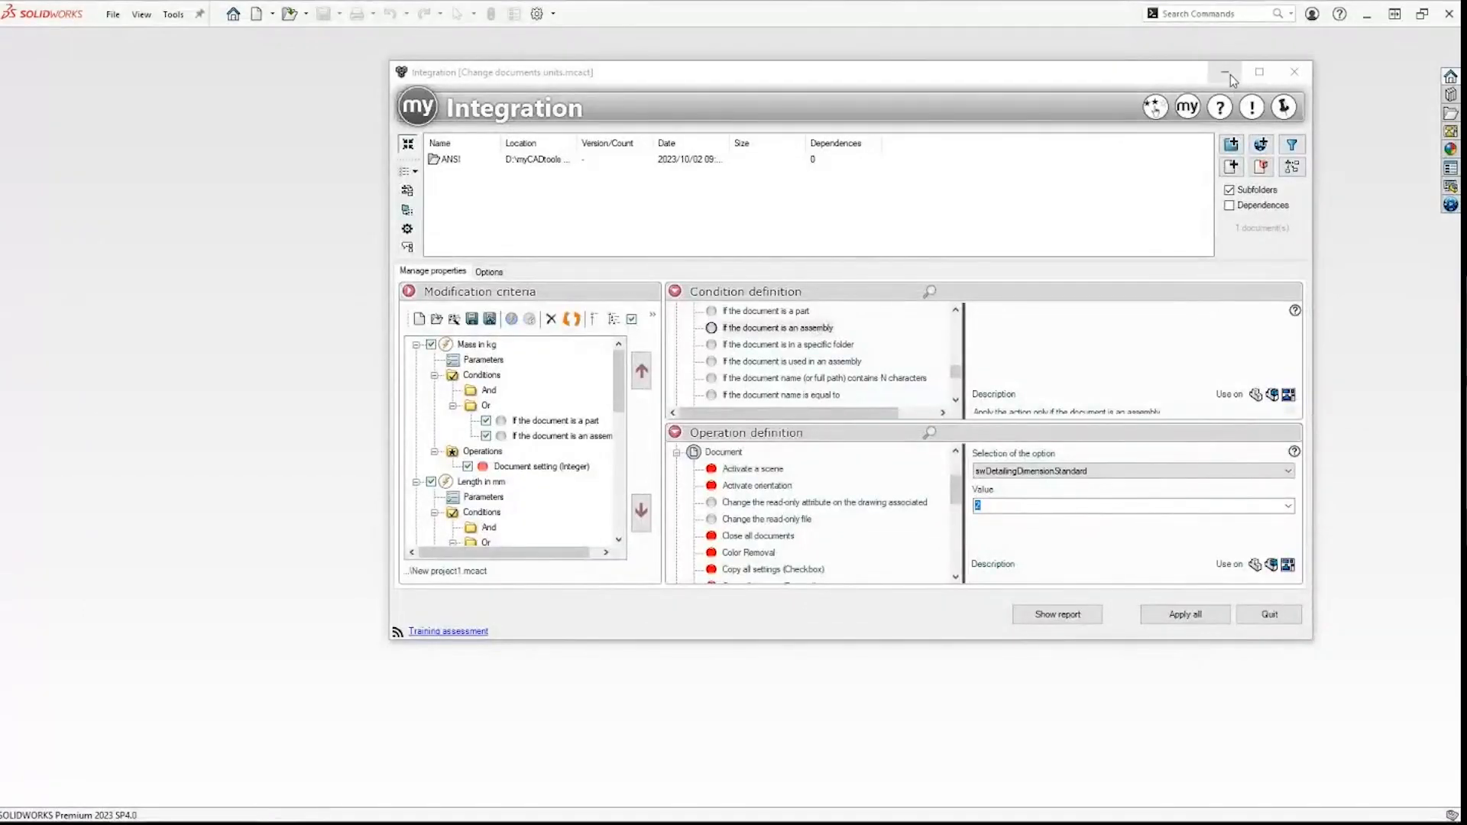
# Step: Reopen the processed Gasket.1.SLDDRW from the ANSI folder in File Explorer
pyautogui.rightClick(467, 160)
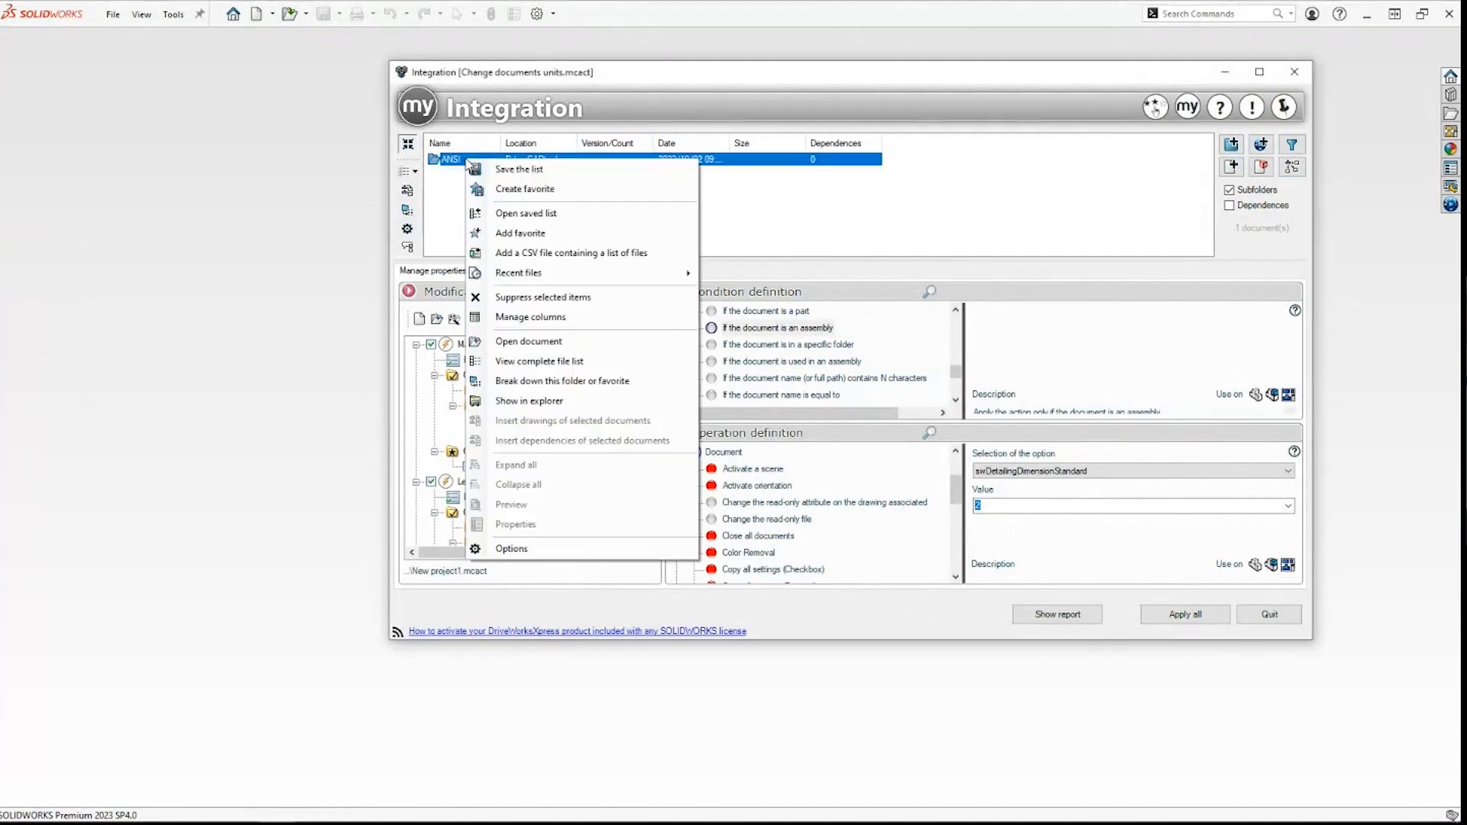
pyautogui.click(525, 400)
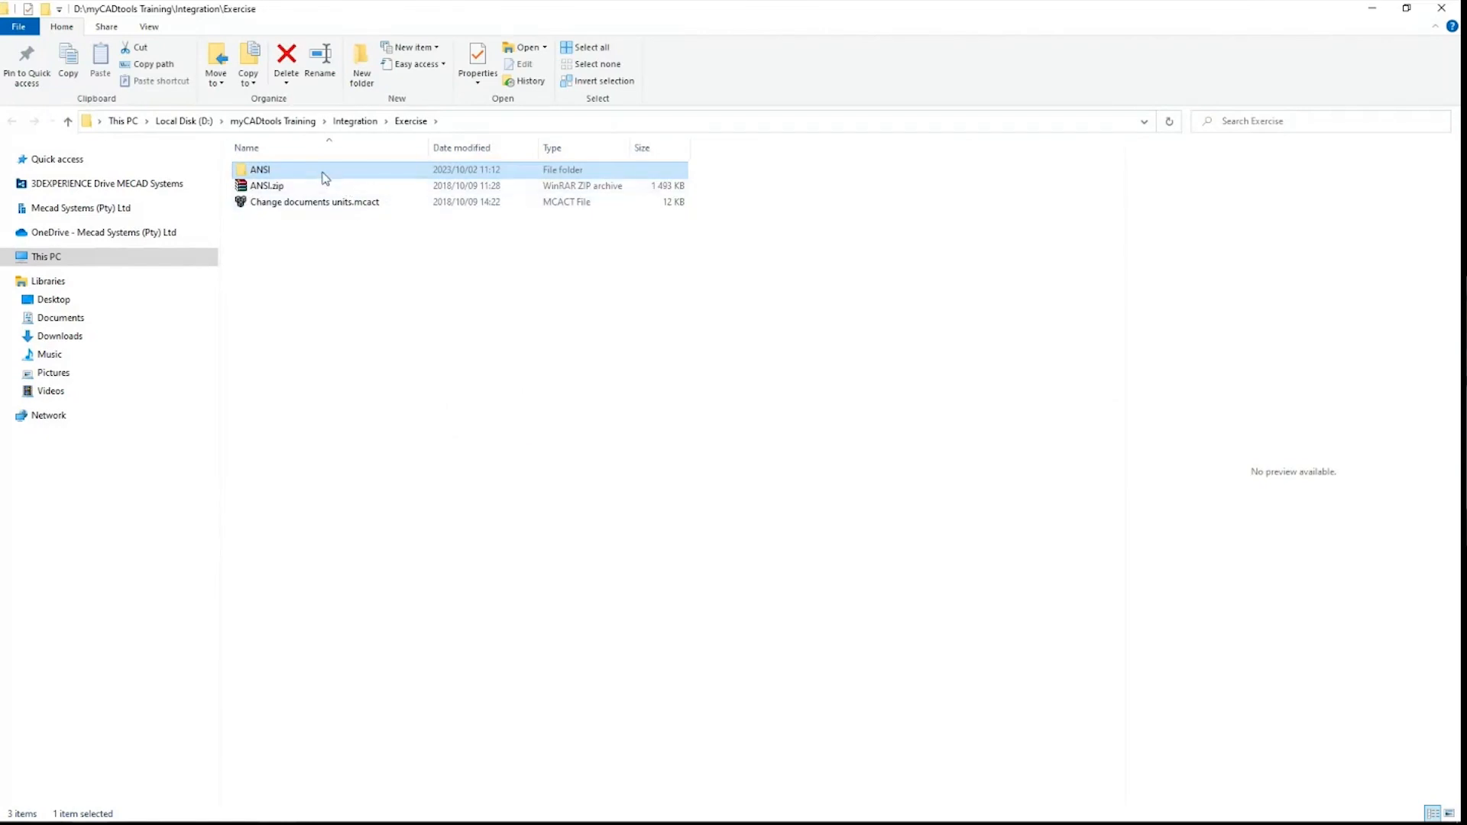
pyautogui.doubleClick(322, 172)
pyautogui.click(324, 170)
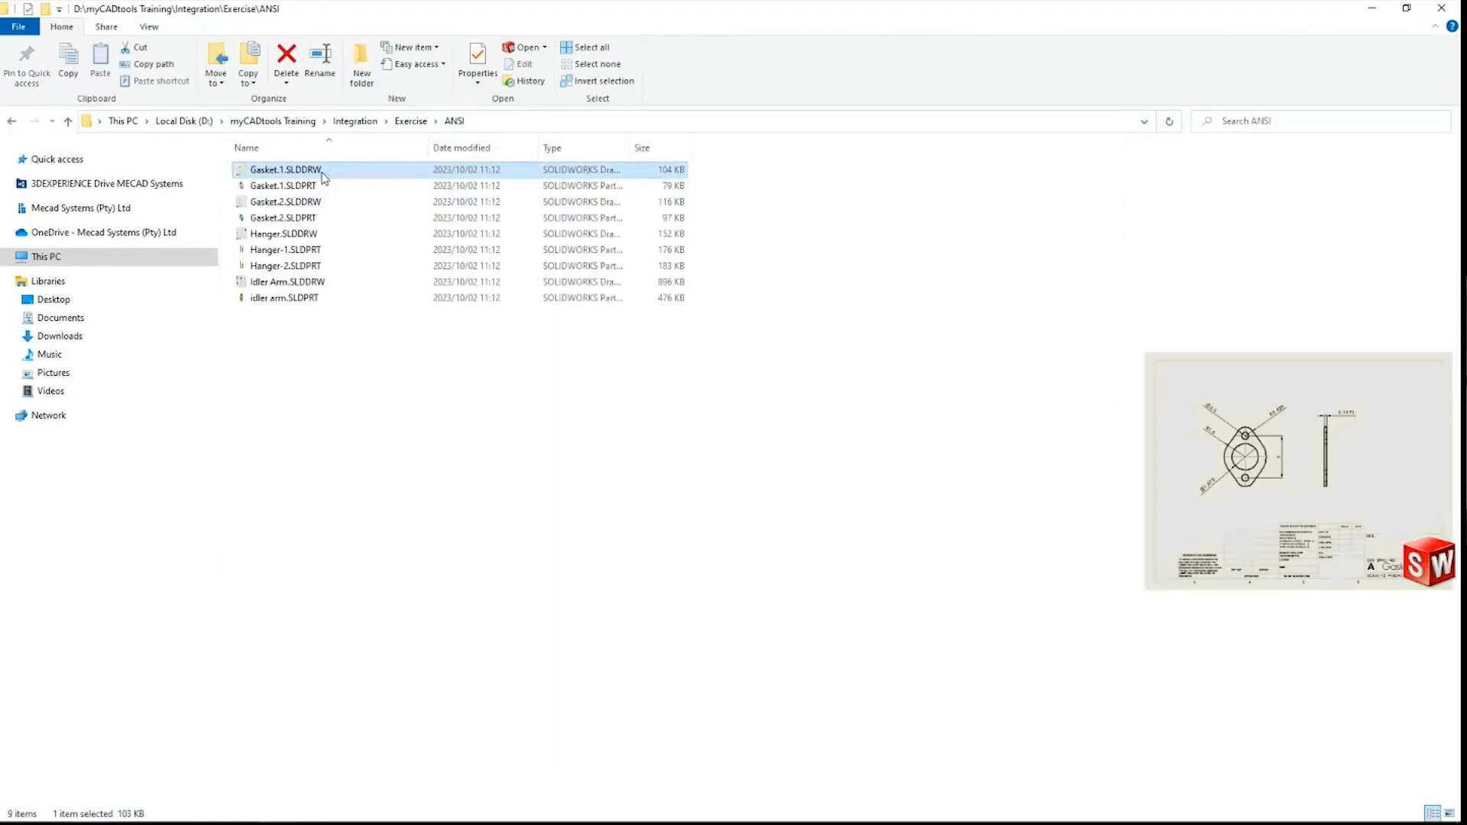
pyautogui.doubleClick(324, 174)
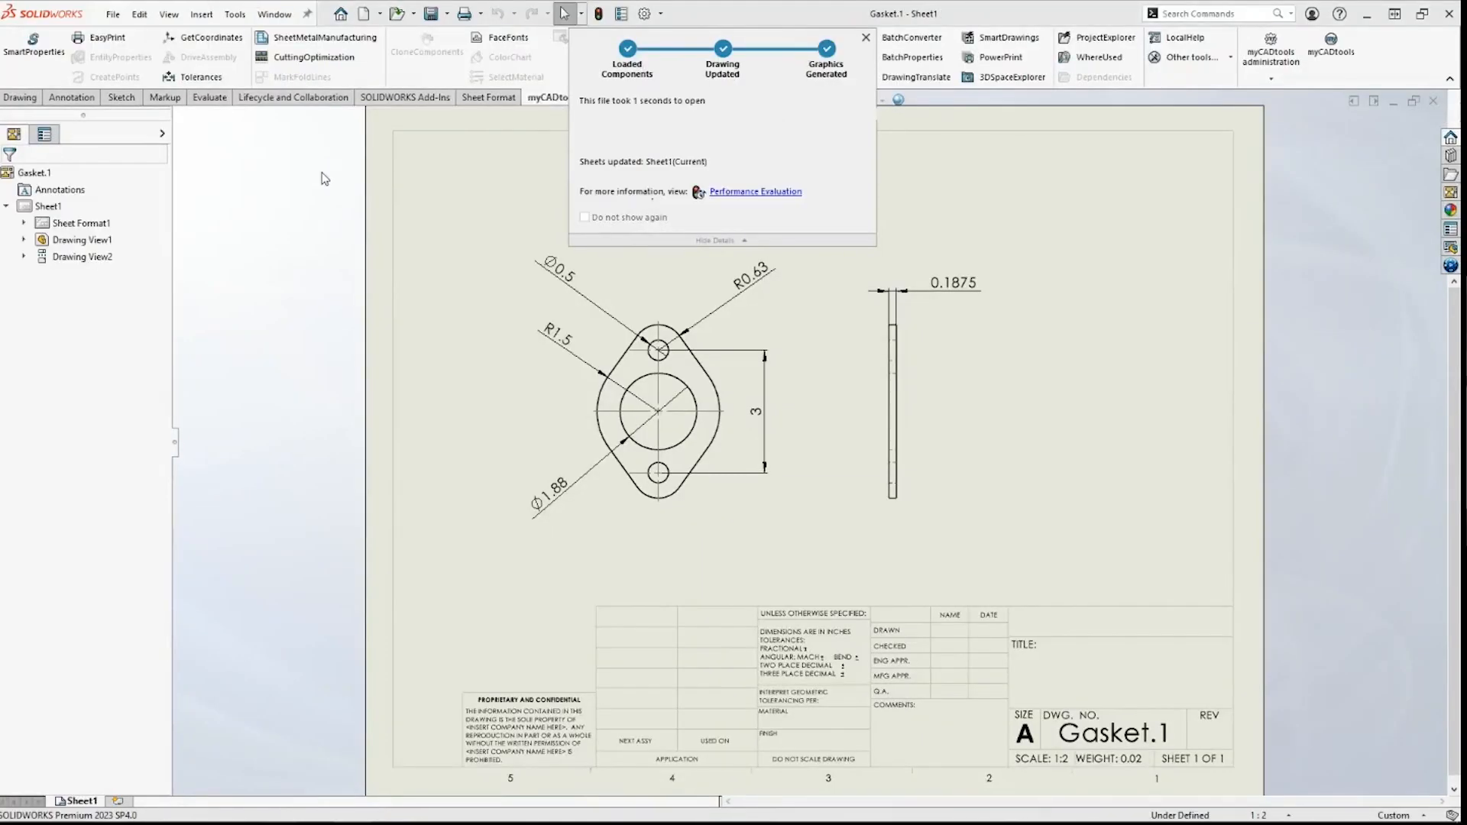
# Step: Check Gasket.1's document units and drafting standard in Document Properties, then close the drawing
pyautogui.click(1394, 815)
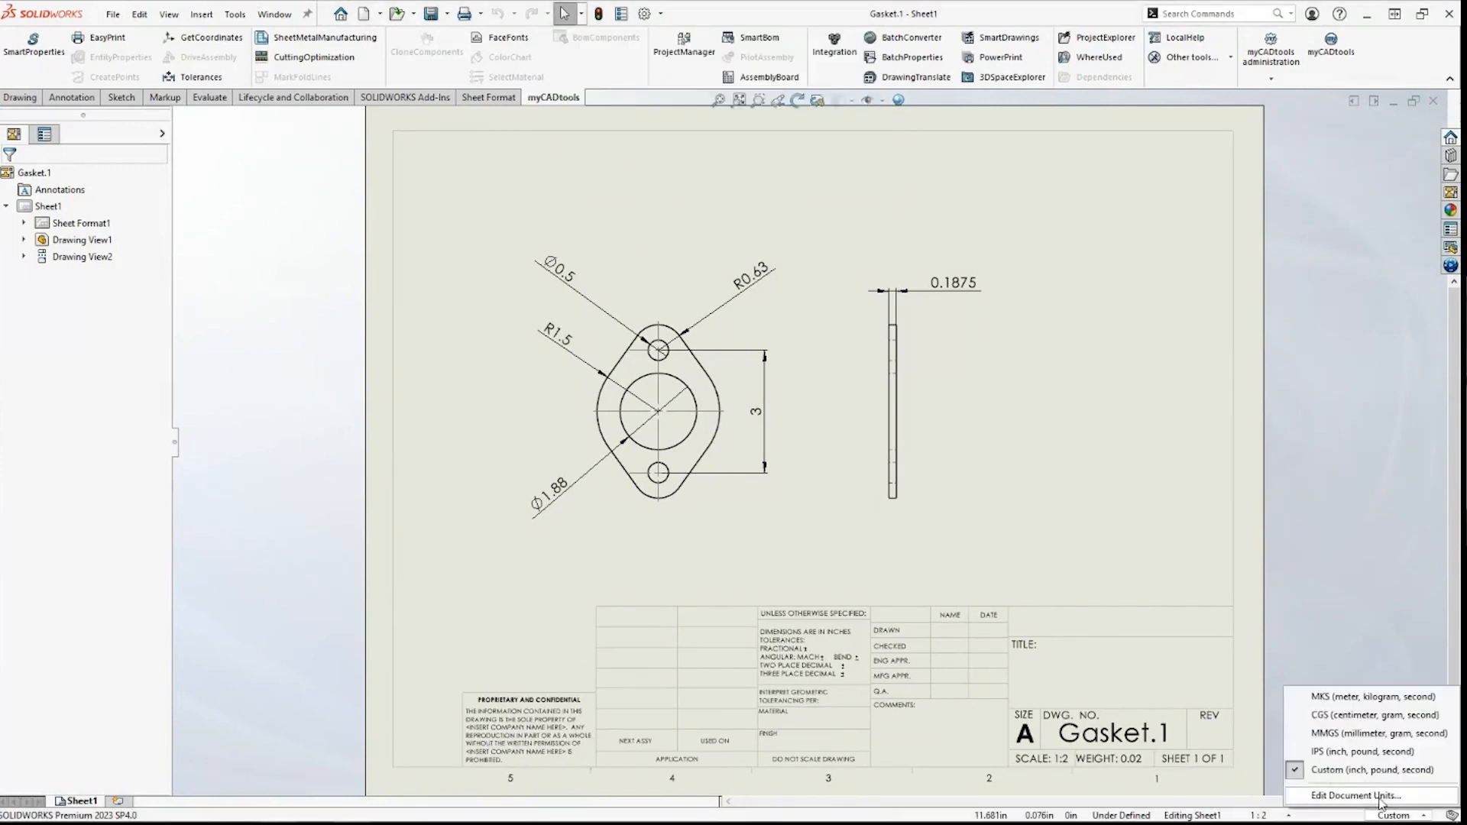
pyautogui.click(1345, 797)
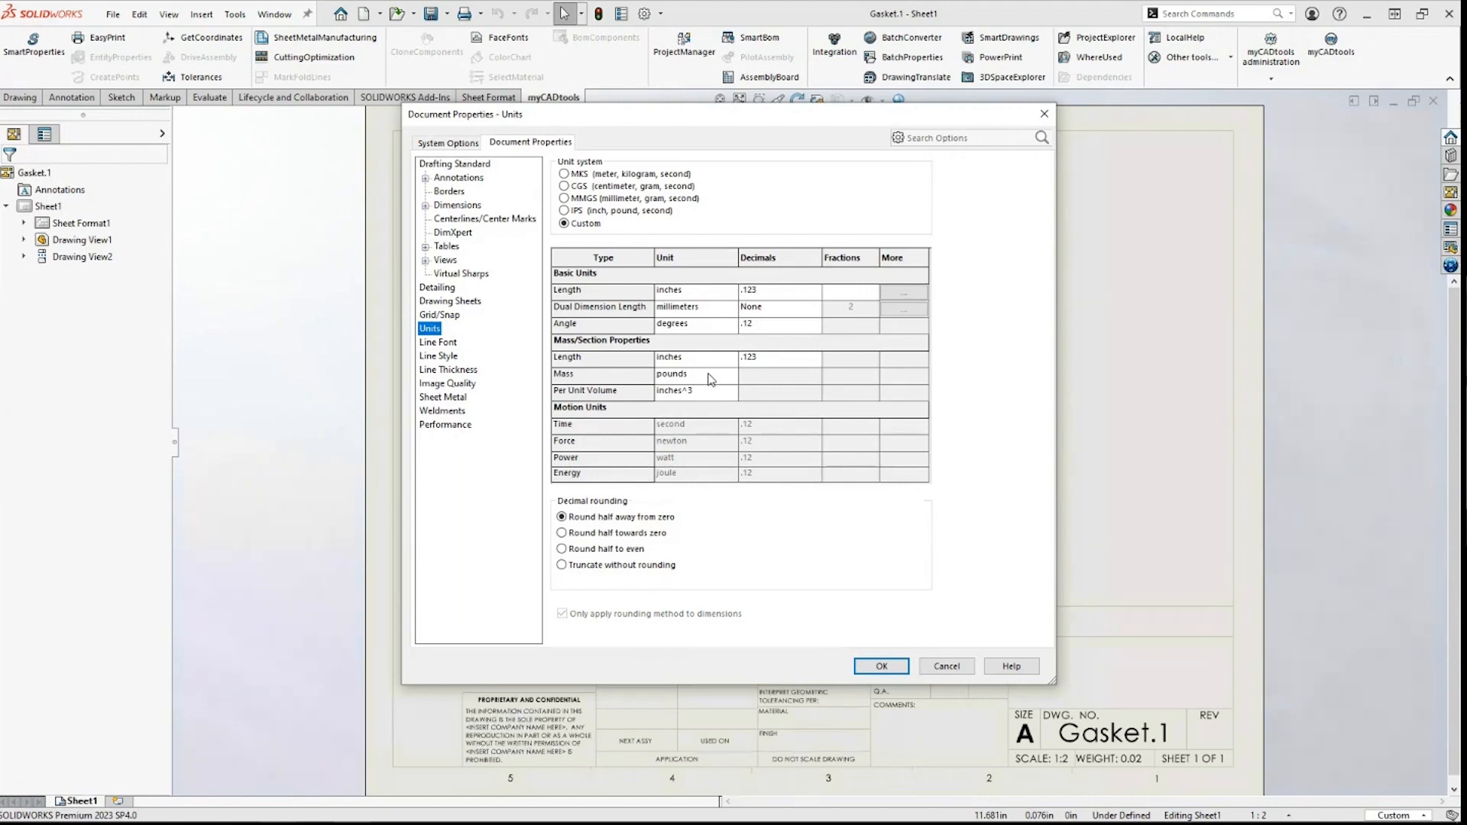
pyautogui.click(699, 311)
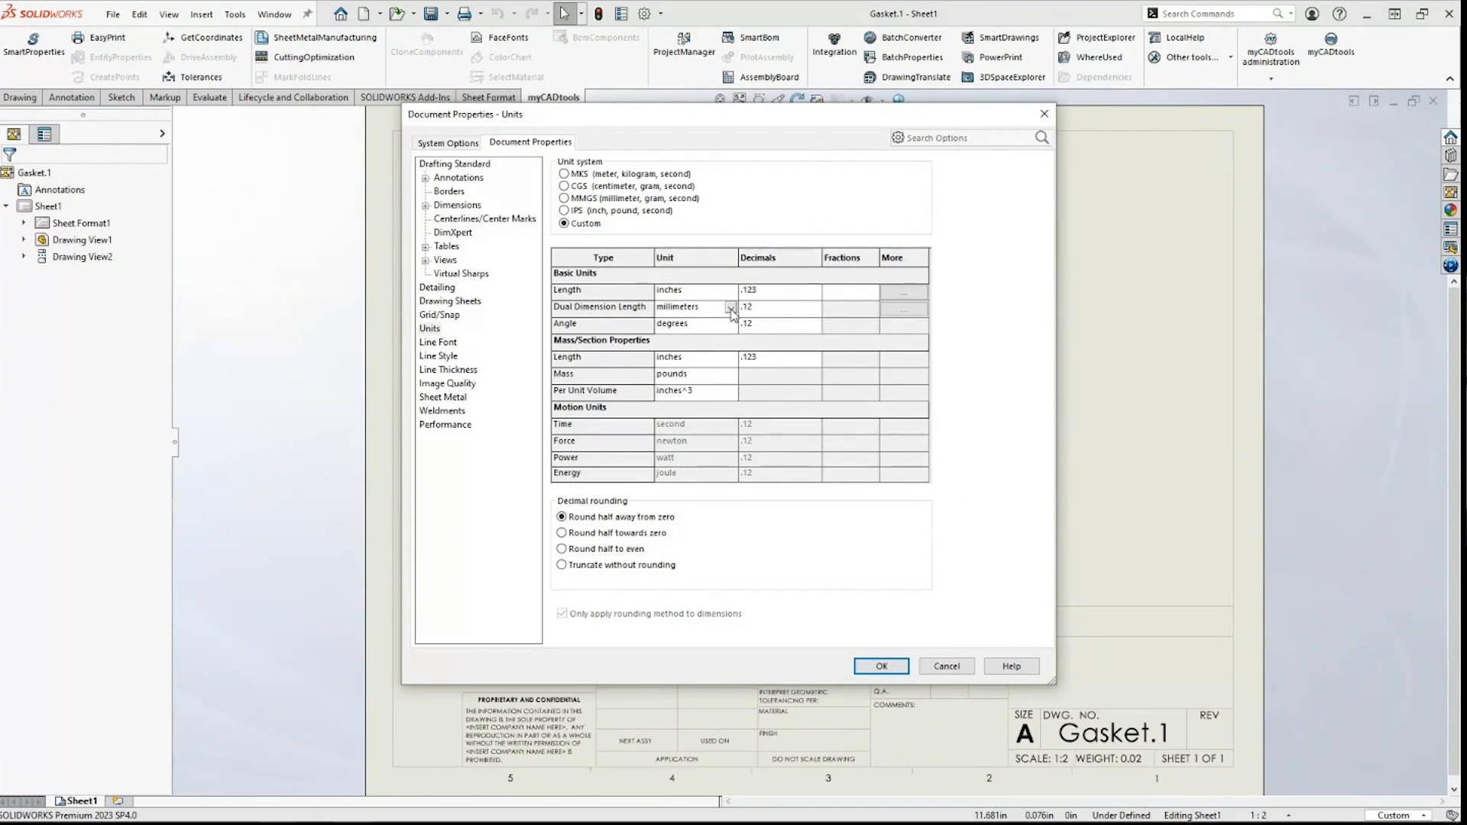
pyautogui.click(472, 168)
pyautogui.click(1044, 114)
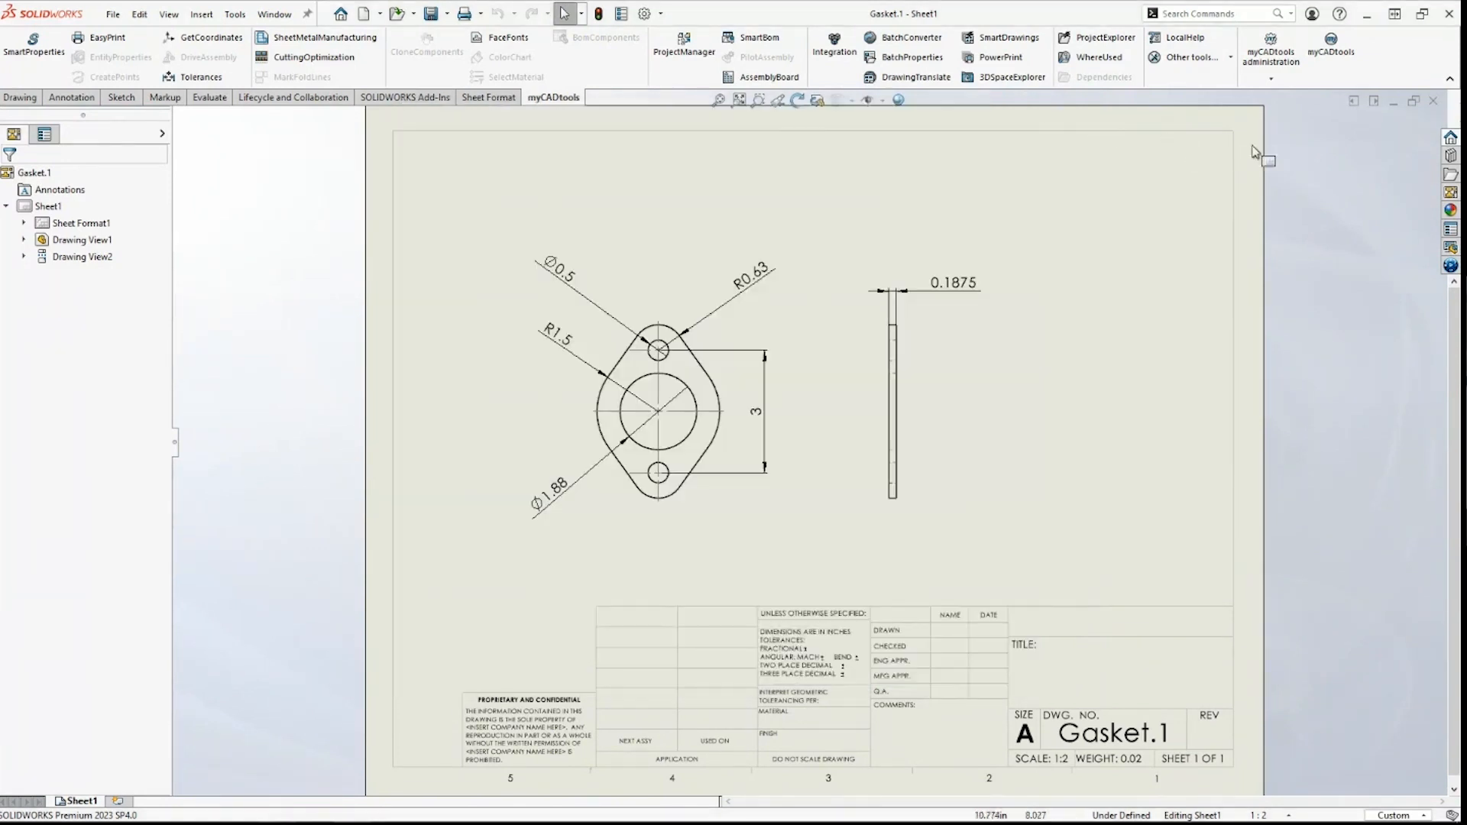
pyautogui.click(1433, 101)
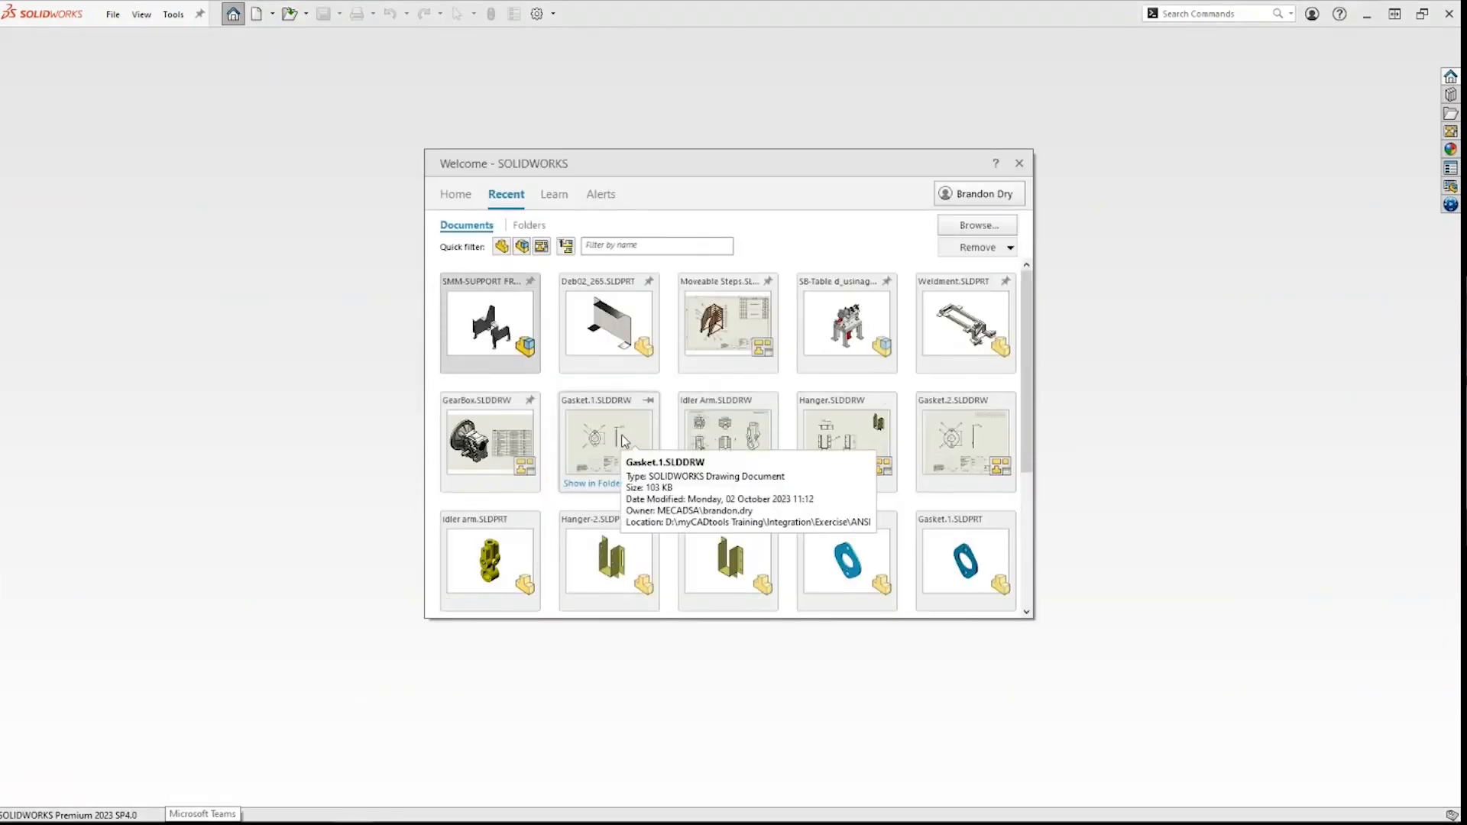
# Step: Open idler arm.SLDPRT and confirm its document units are millimeters and kilograms
pyautogui.click(484, 551)
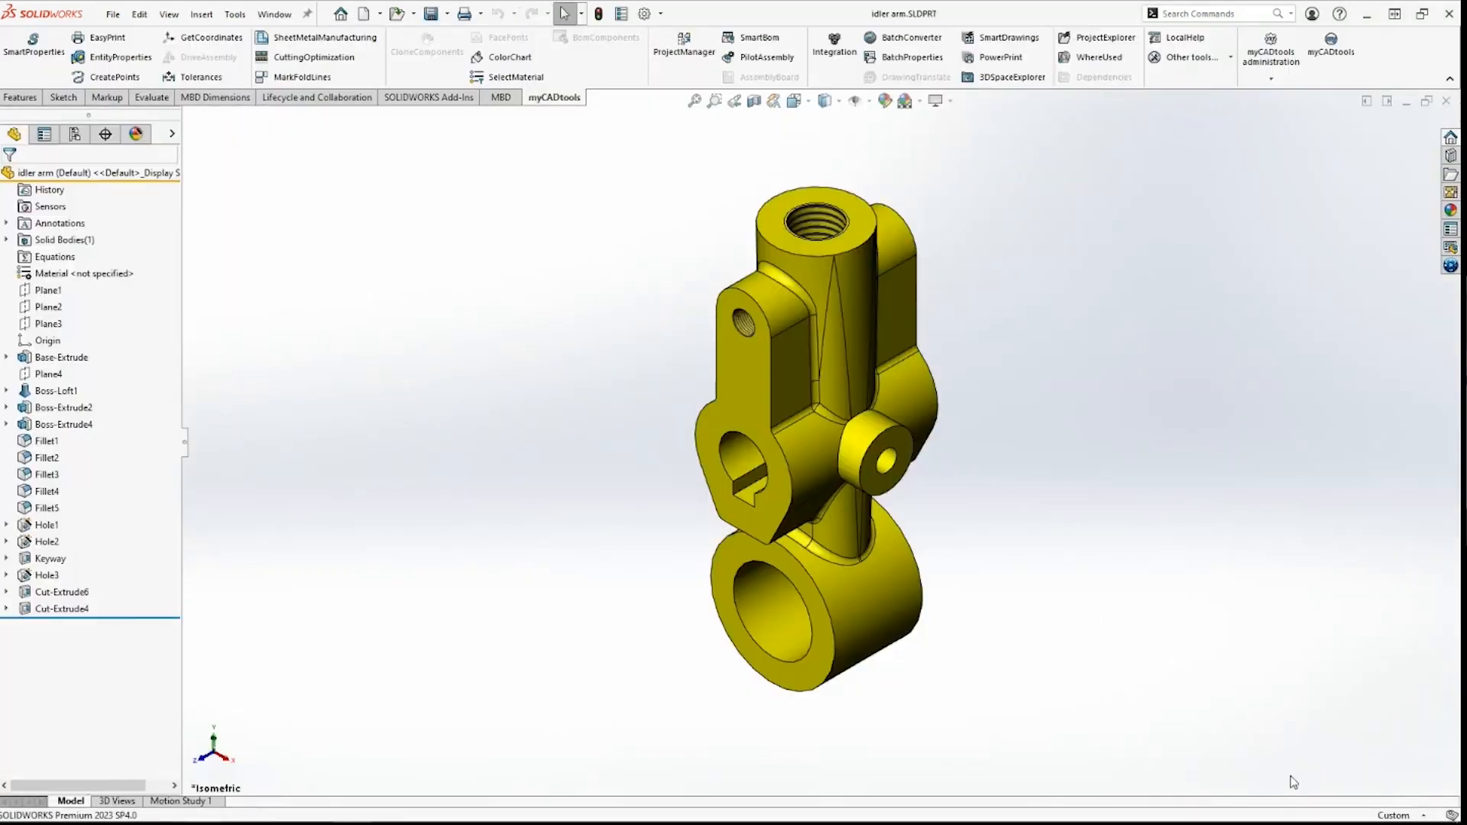
pyautogui.click(1389, 813)
pyautogui.click(1370, 792)
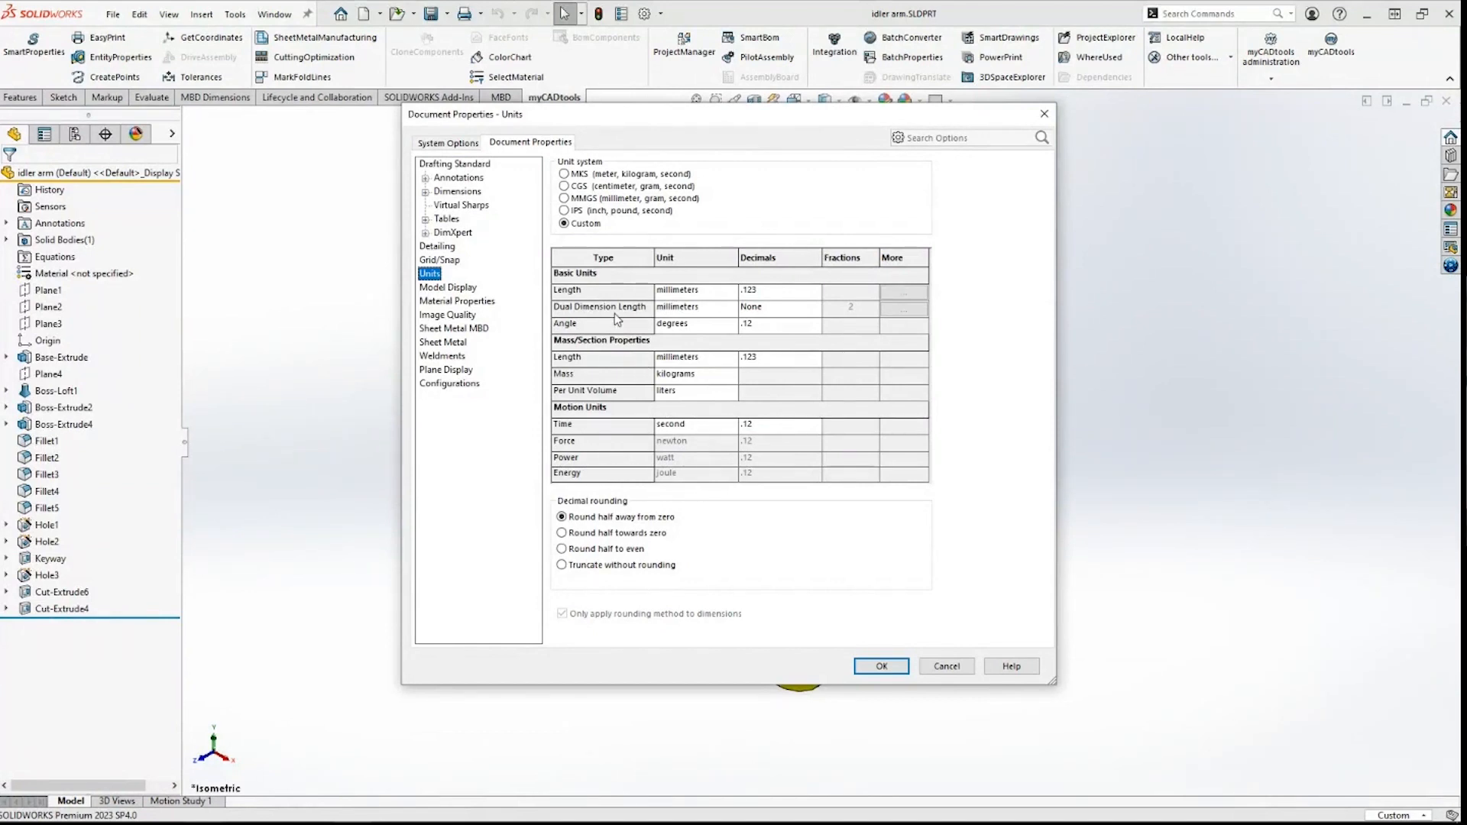
pyautogui.click(704, 310)
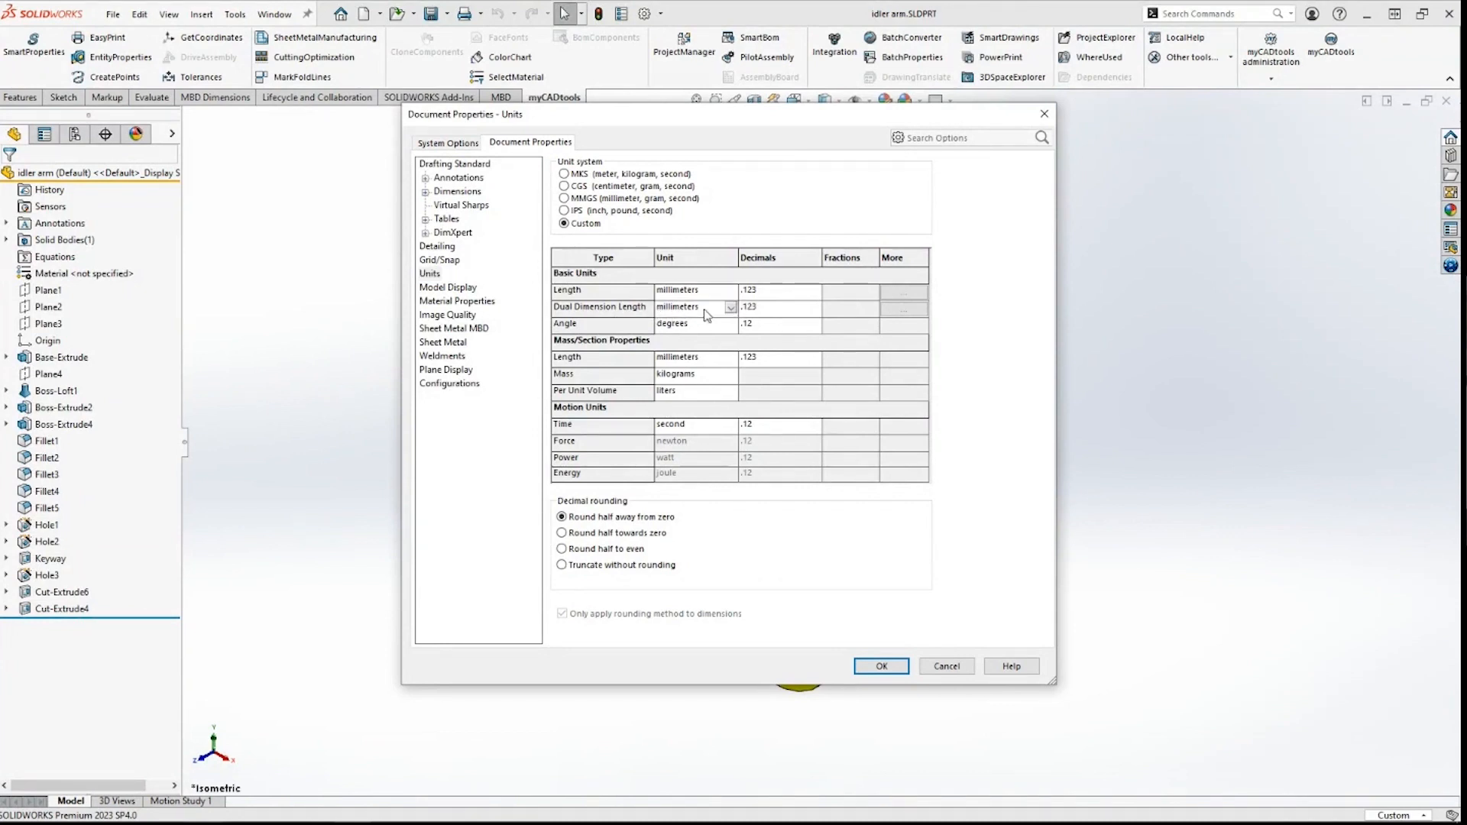
pyautogui.click(706, 381)
pyautogui.click(1044, 114)
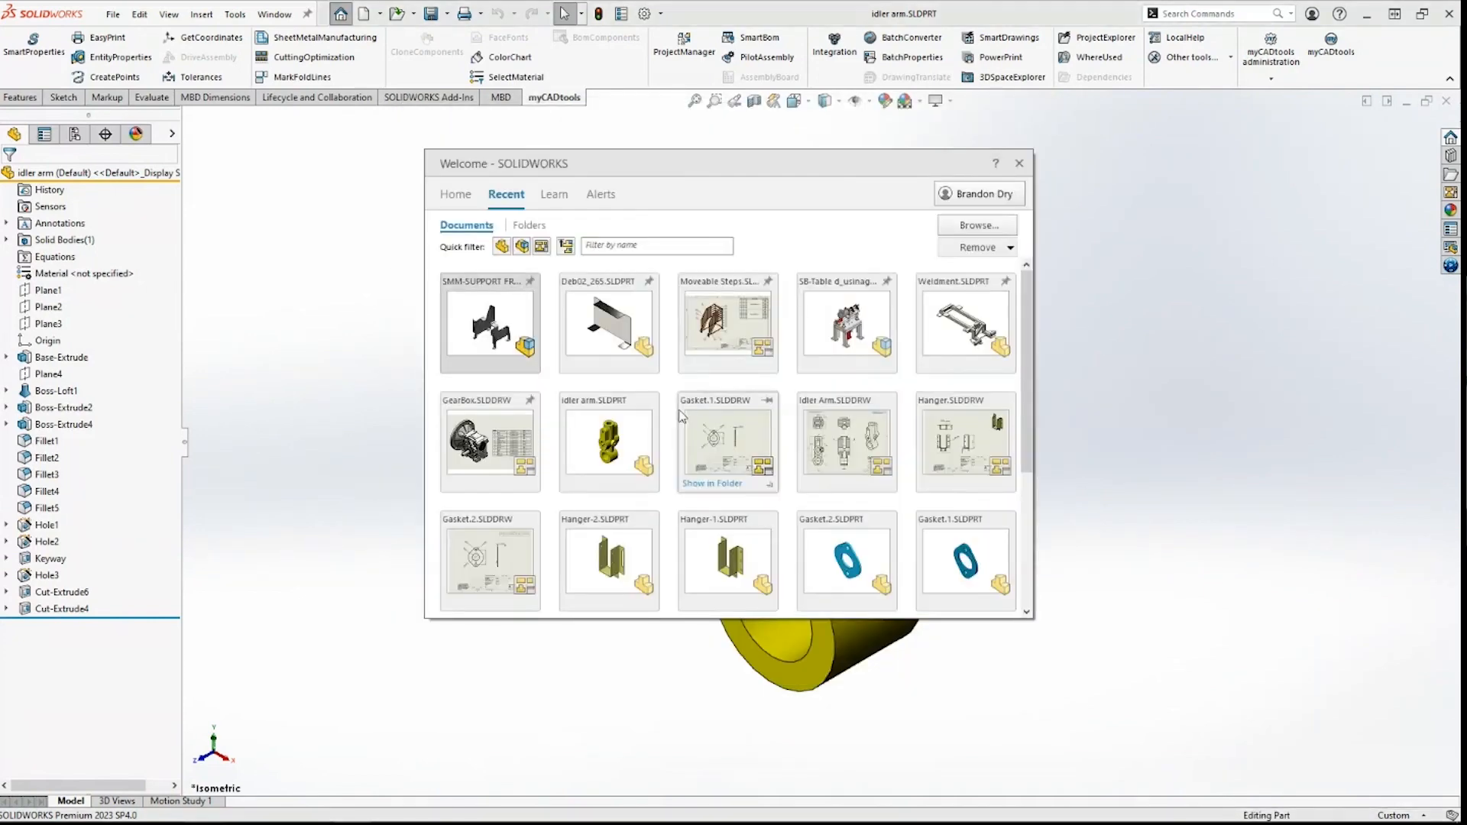
# Step: Open the Hanger-2 part and review its summary information
pyautogui.click(635, 548)
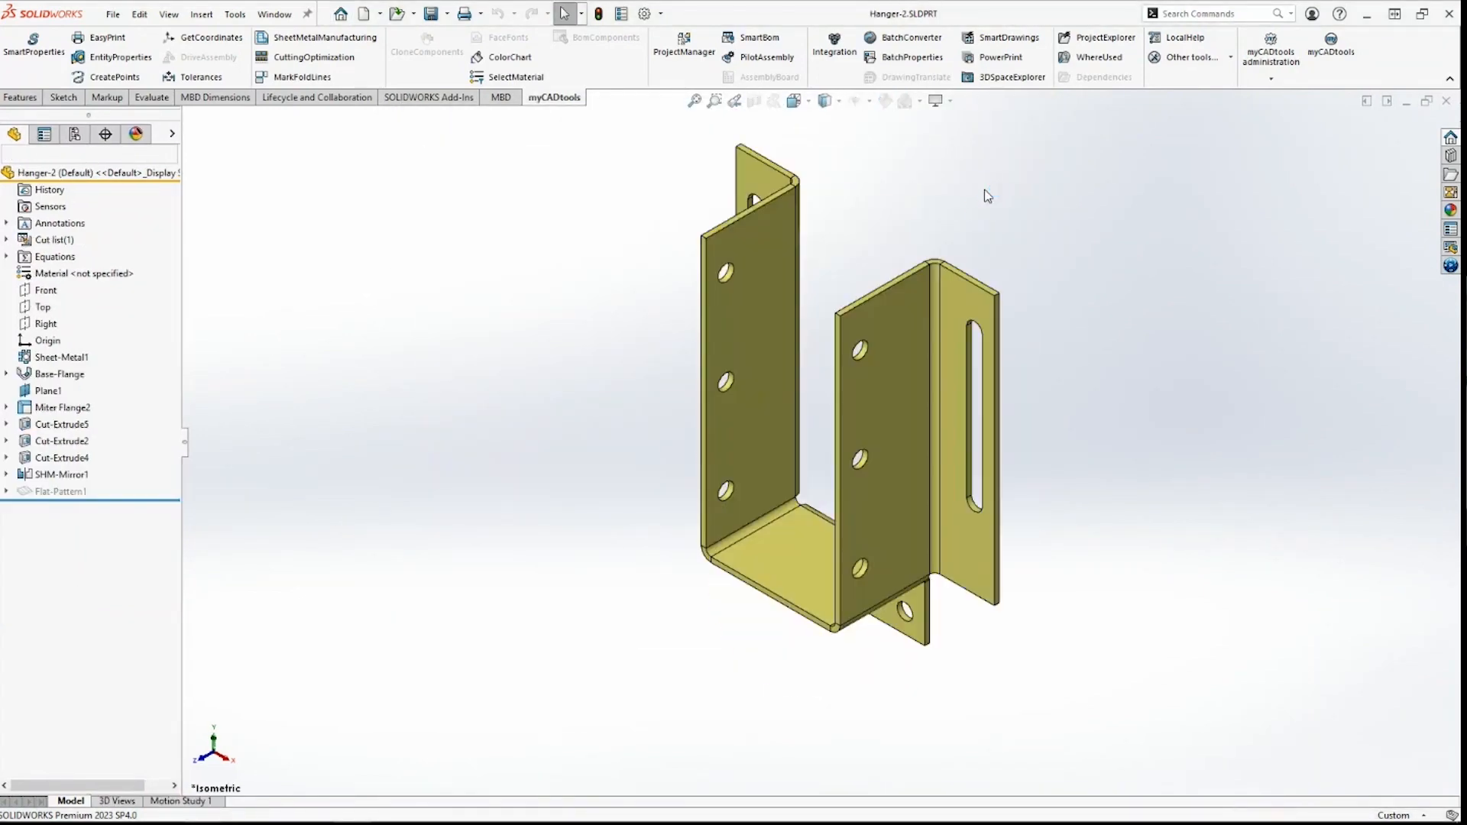
pyautogui.click(621, 15)
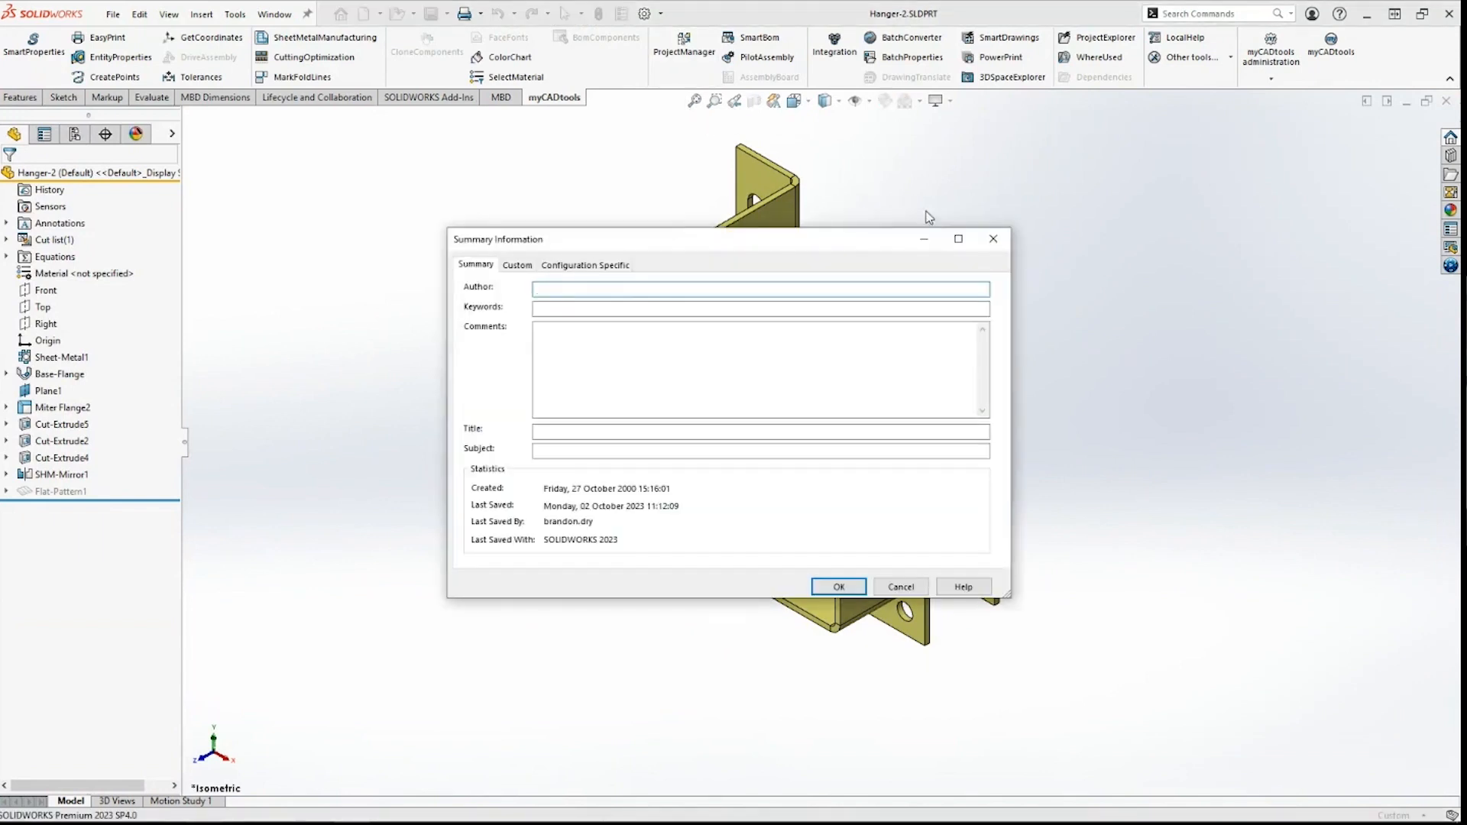
pyautogui.click(992, 238)
# Step: Check that Hanger-2's document units are millimetres and kilograms, and leave them unchanged
pyautogui.click(1397, 815)
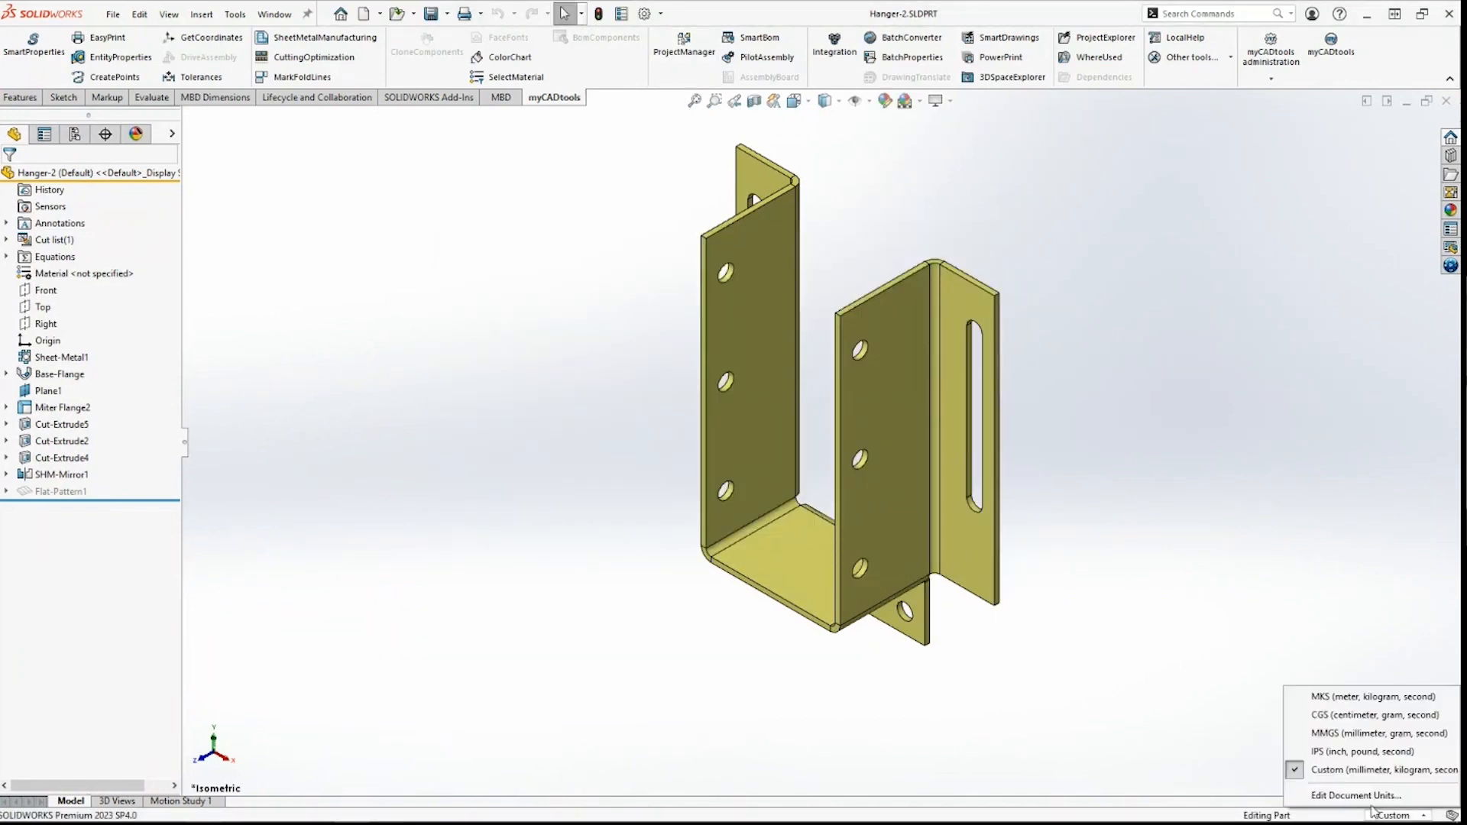
pyautogui.click(1349, 793)
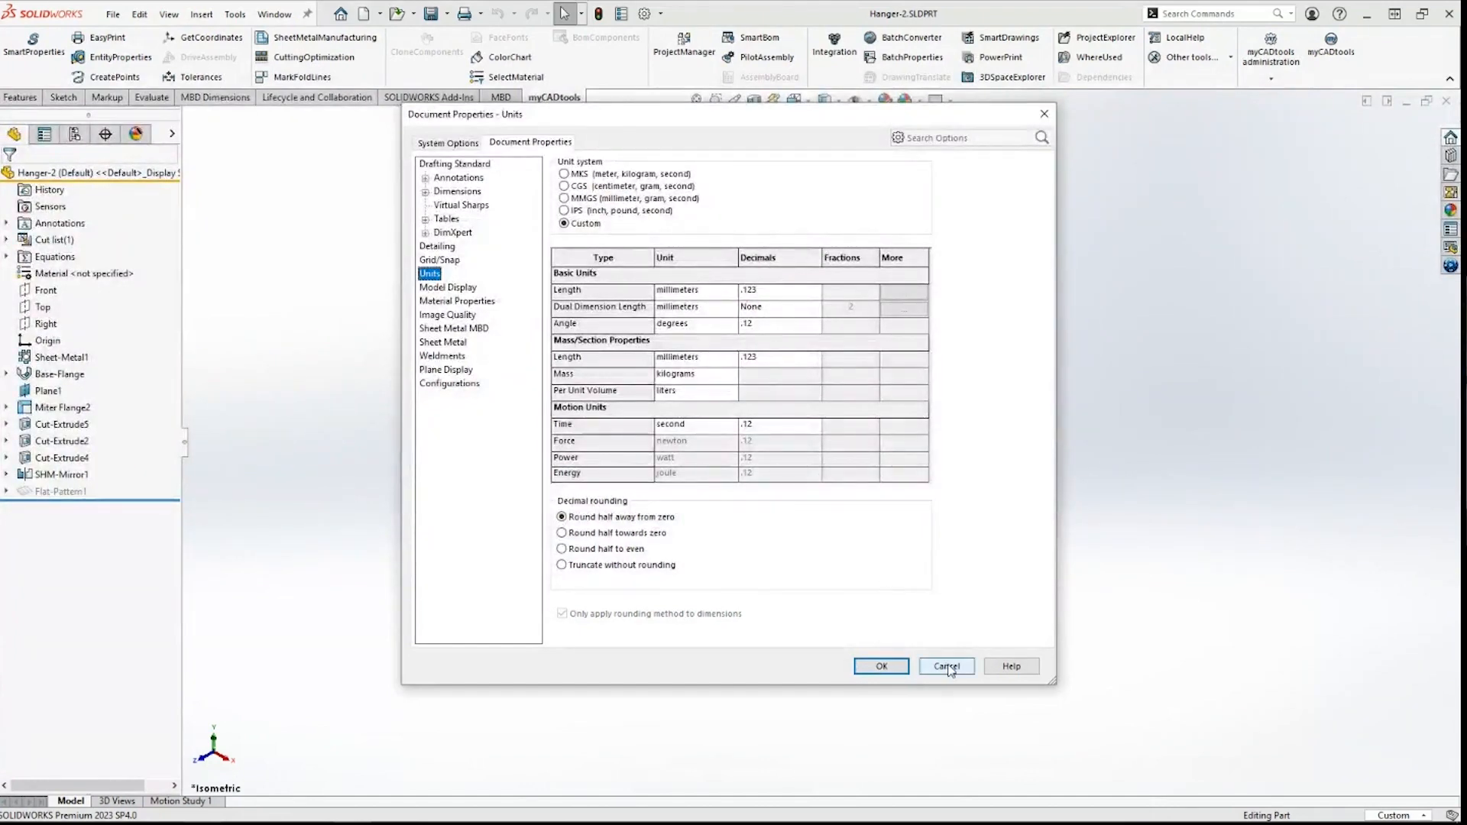
pyautogui.click(947, 666)
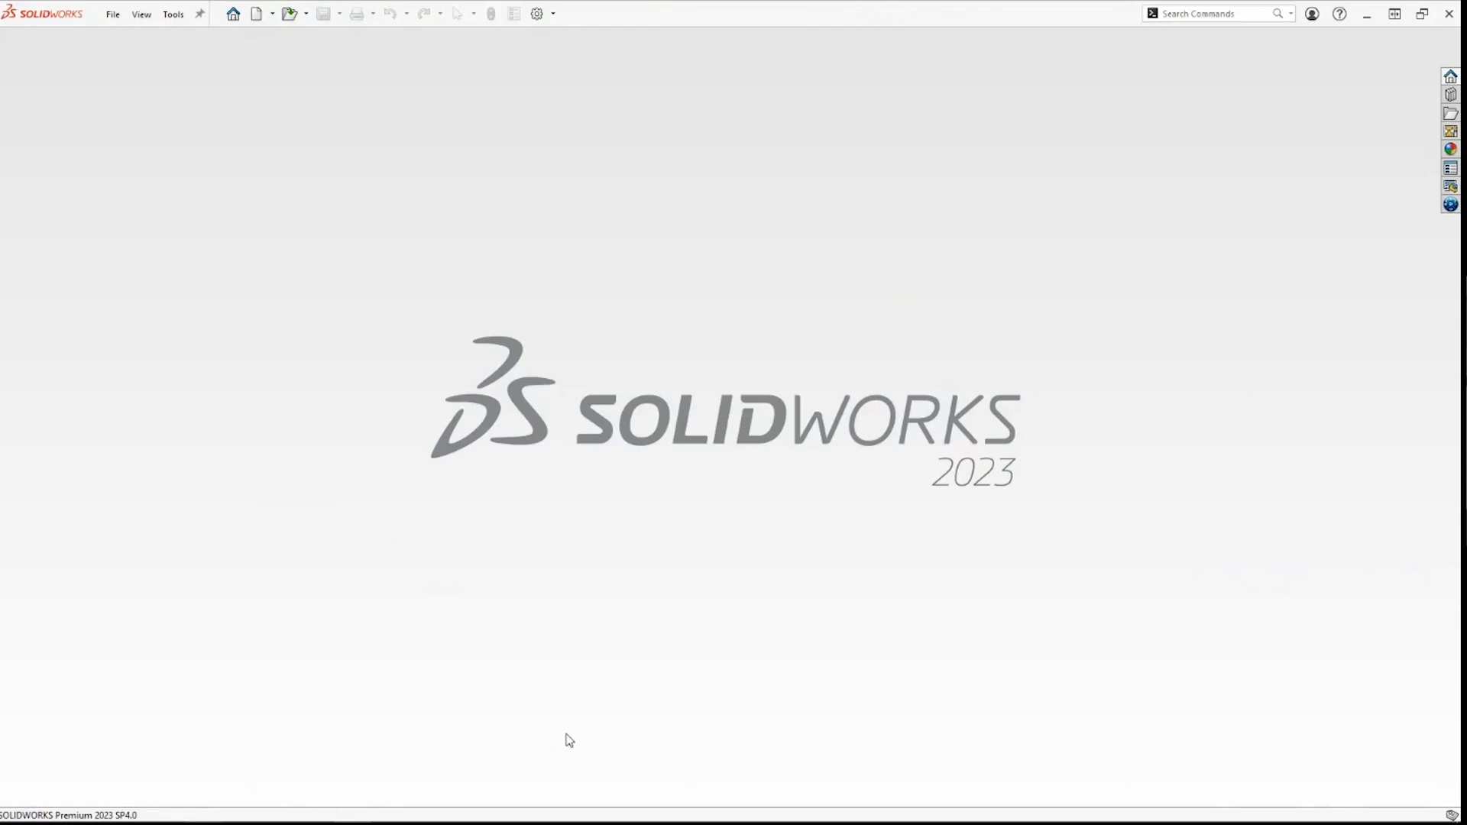
# Step: Switch to myCADtools Integration and open, then cancel, the action-file browser
pyautogui.hotkey('alt', 'Tab')
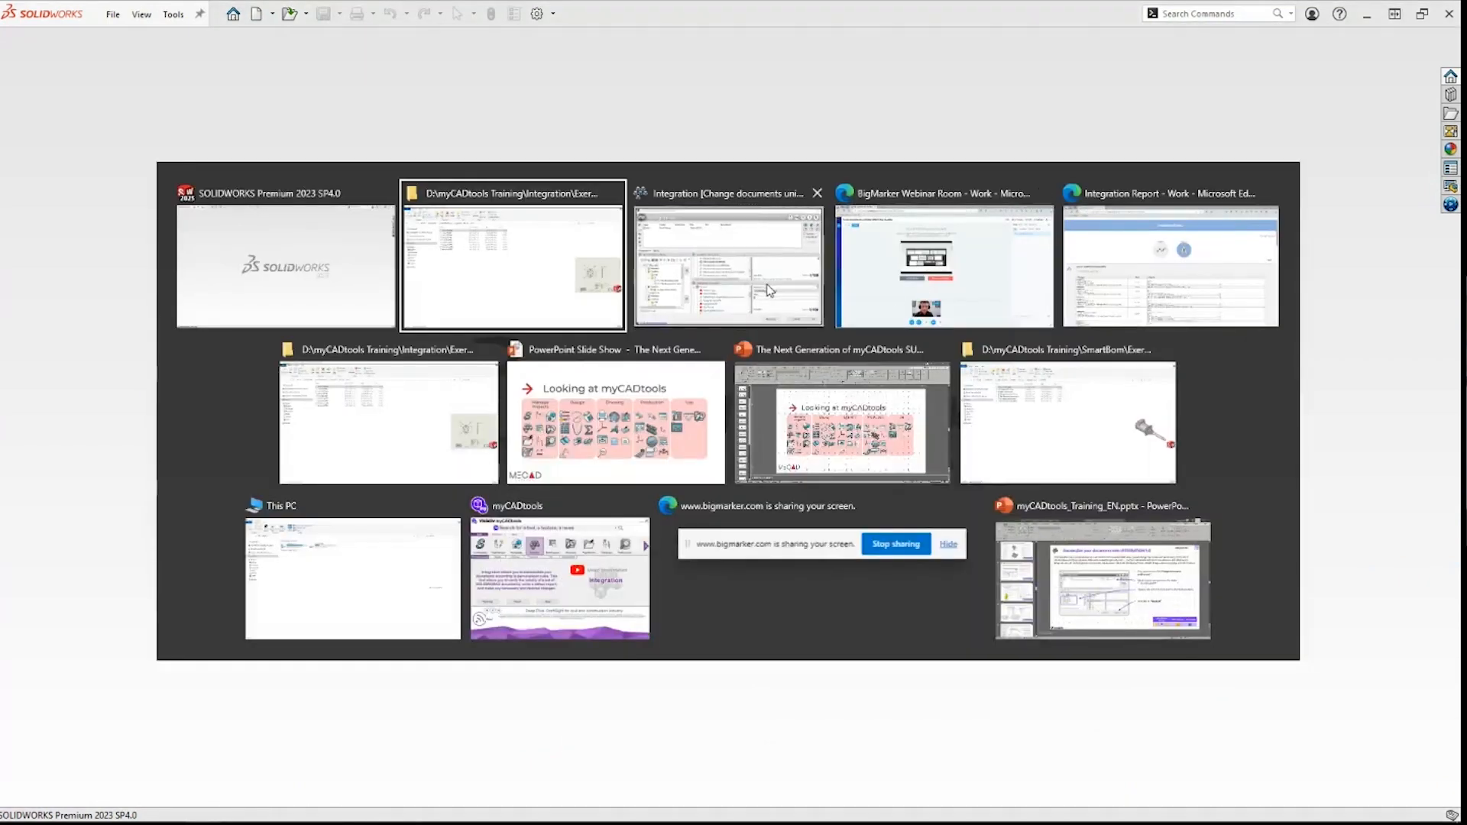
pyautogui.click(745, 271)
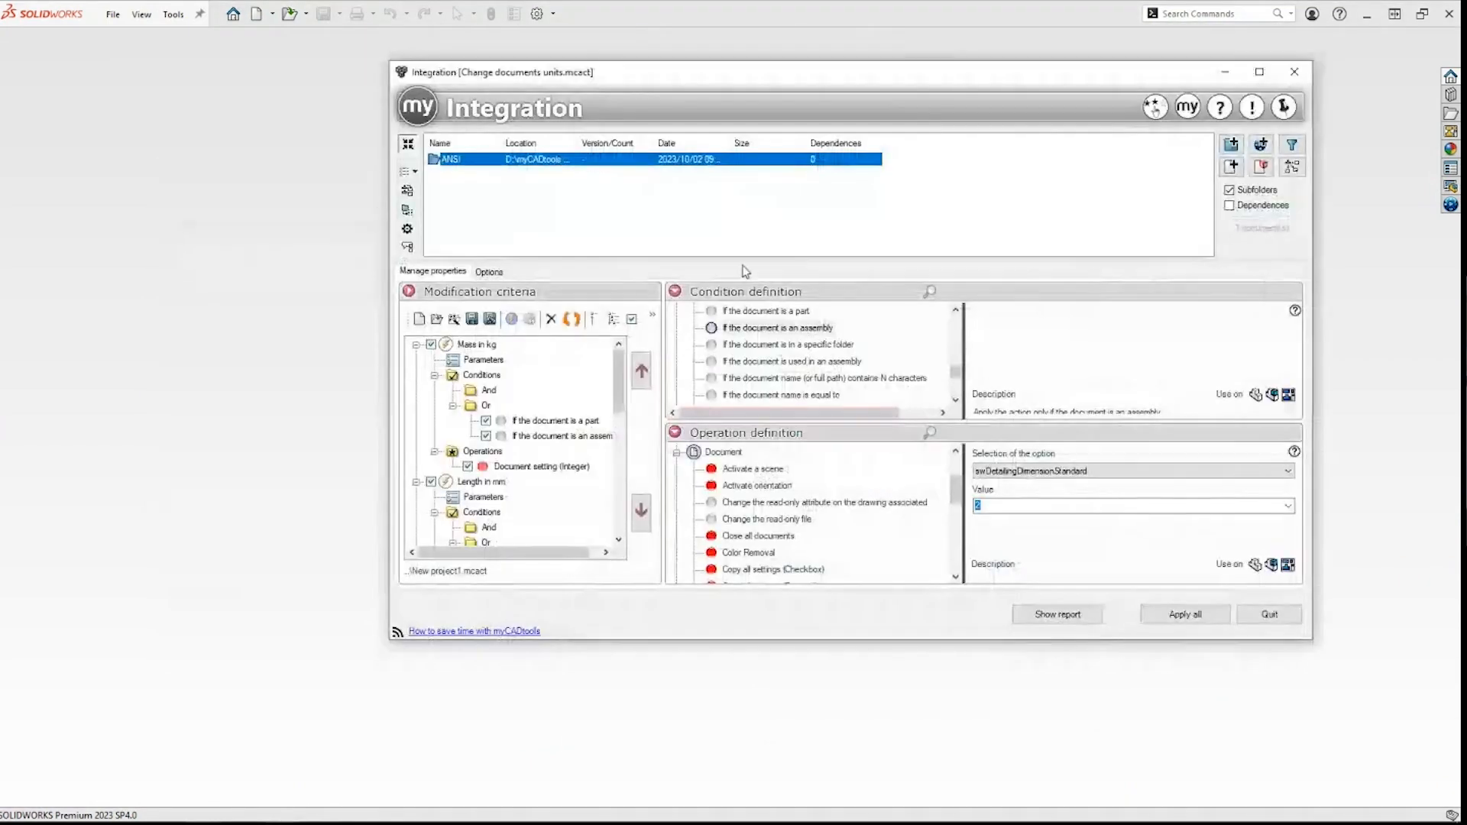
pyautogui.click(436, 319)
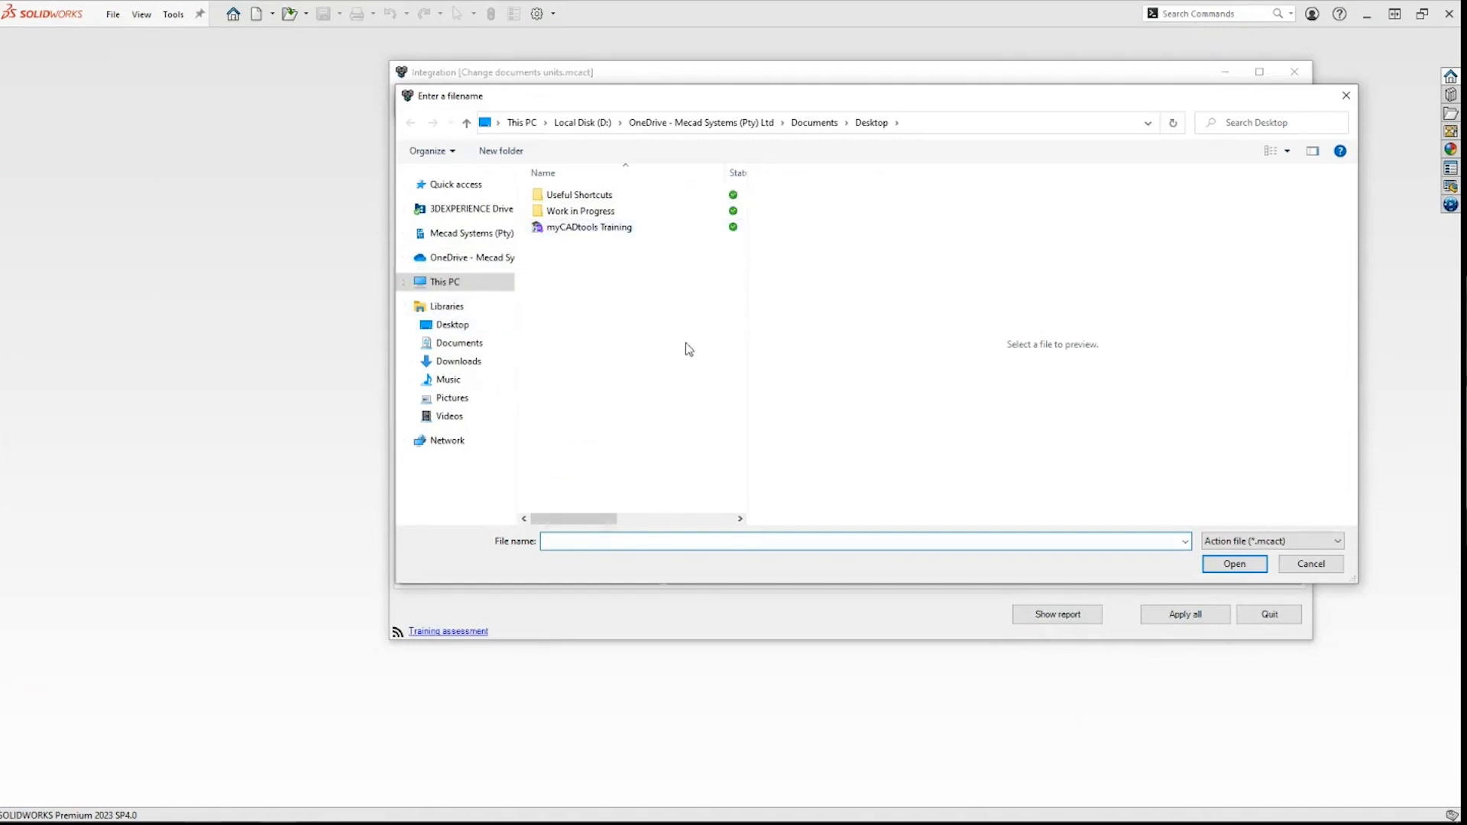
pyautogui.click(1312, 564)
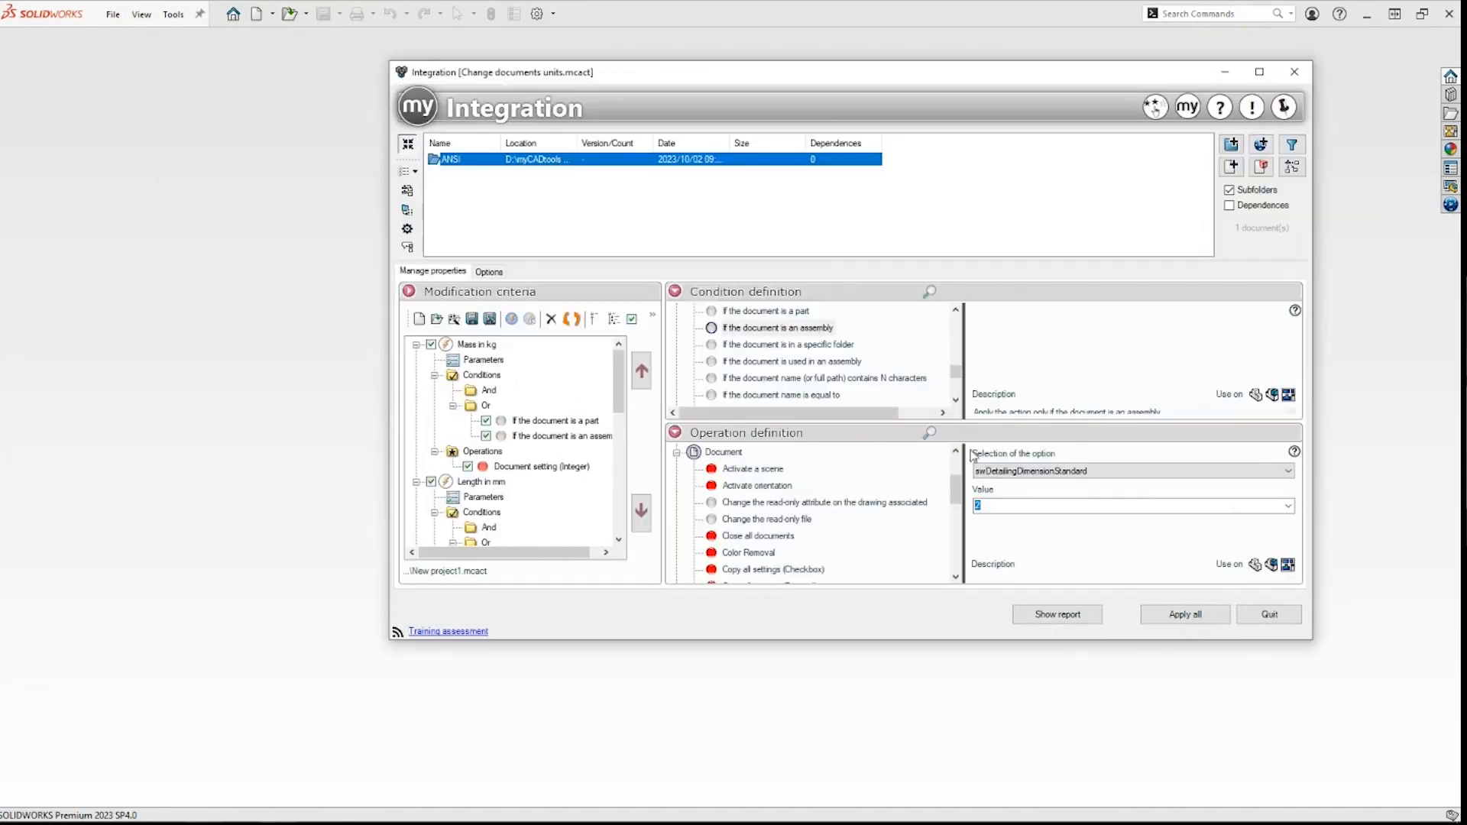
# Step: Preview sample actions such as Insert BOM, Mass in Kg and Decline configurations, loading none
pyautogui.click(439, 321)
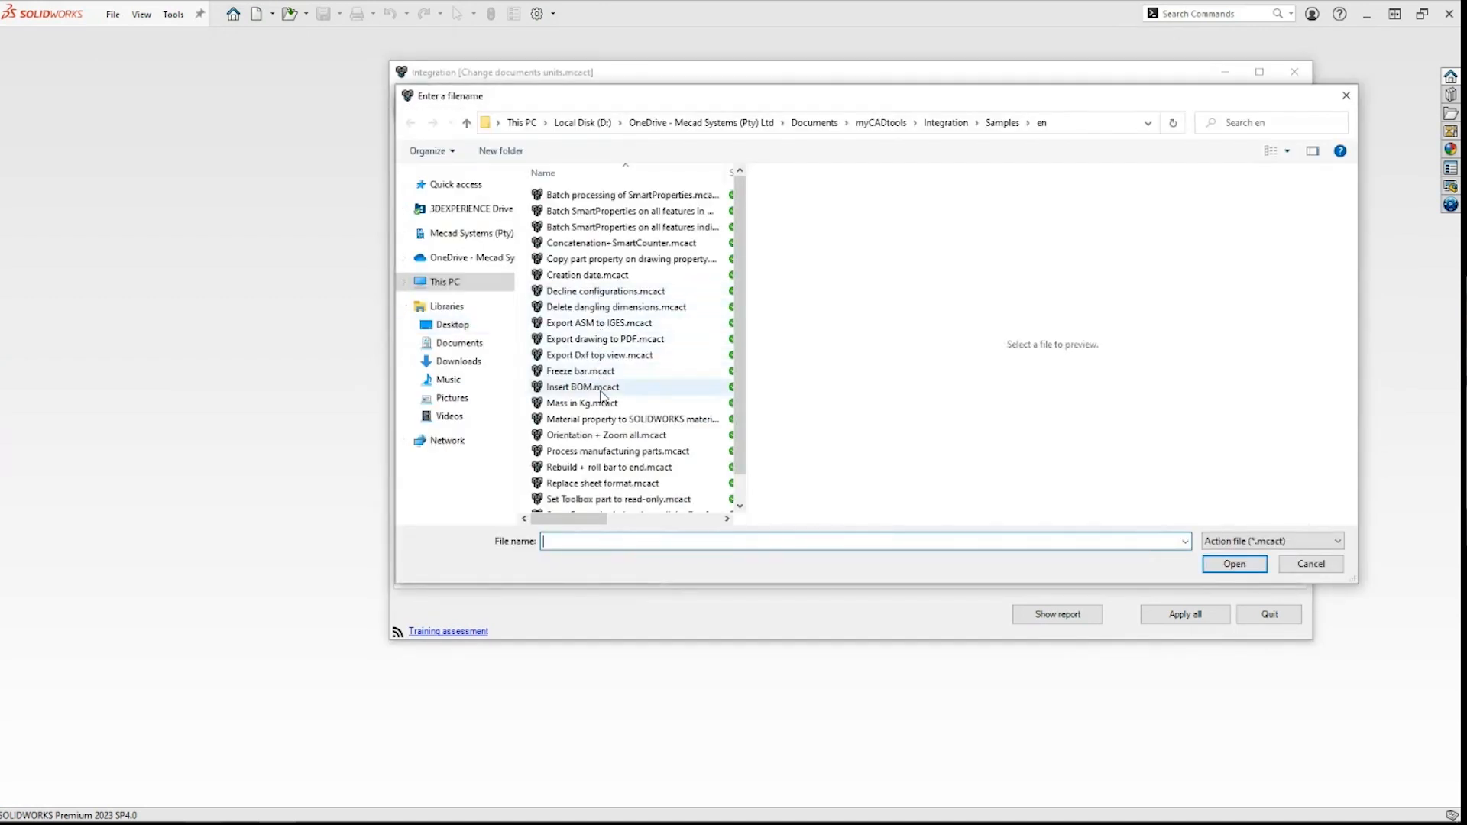
pyautogui.click(603, 391)
pyautogui.click(604, 403)
pyautogui.scroll(-1, 584, 389)
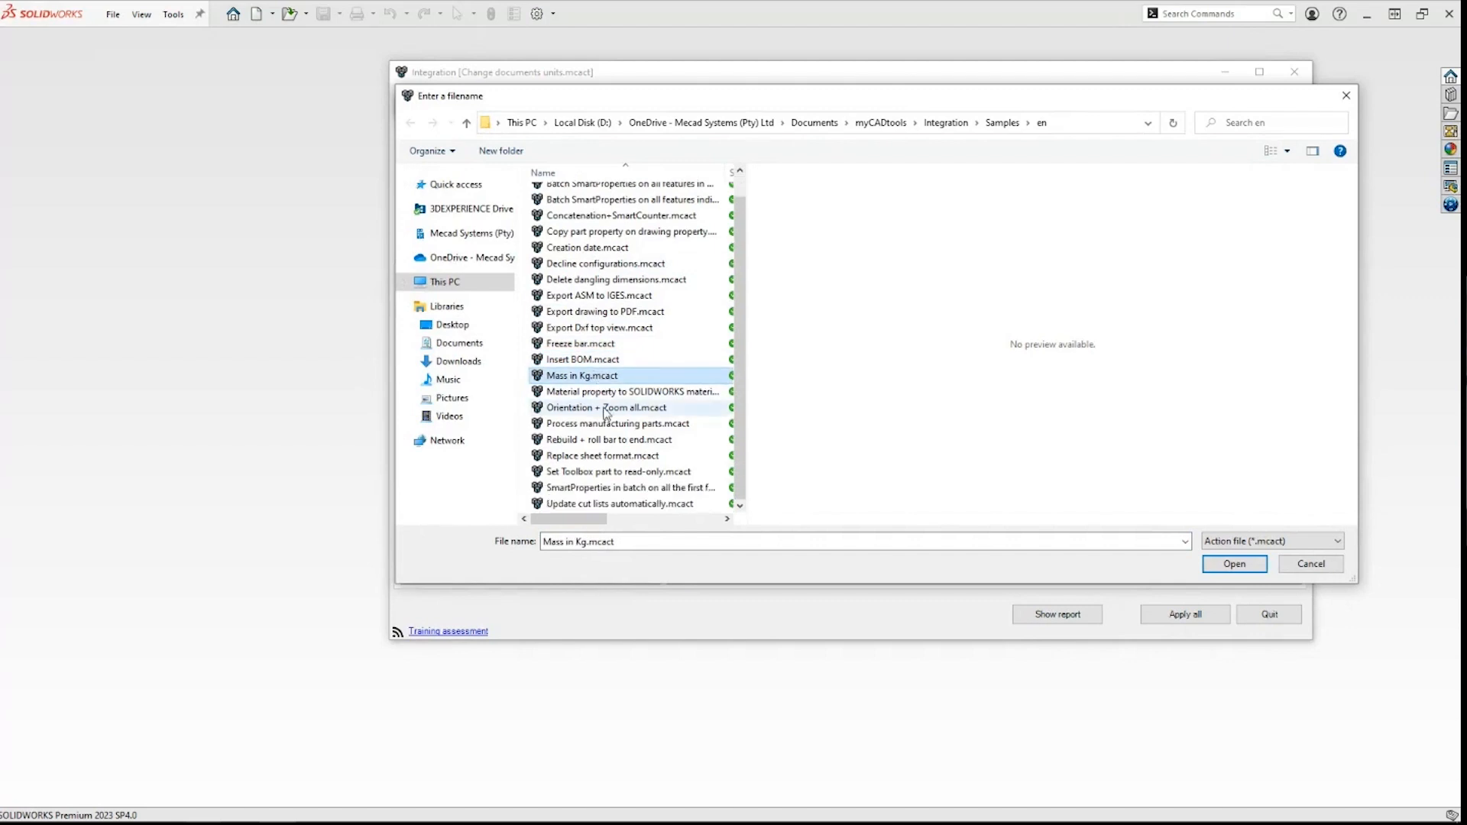
pyautogui.click(611, 504)
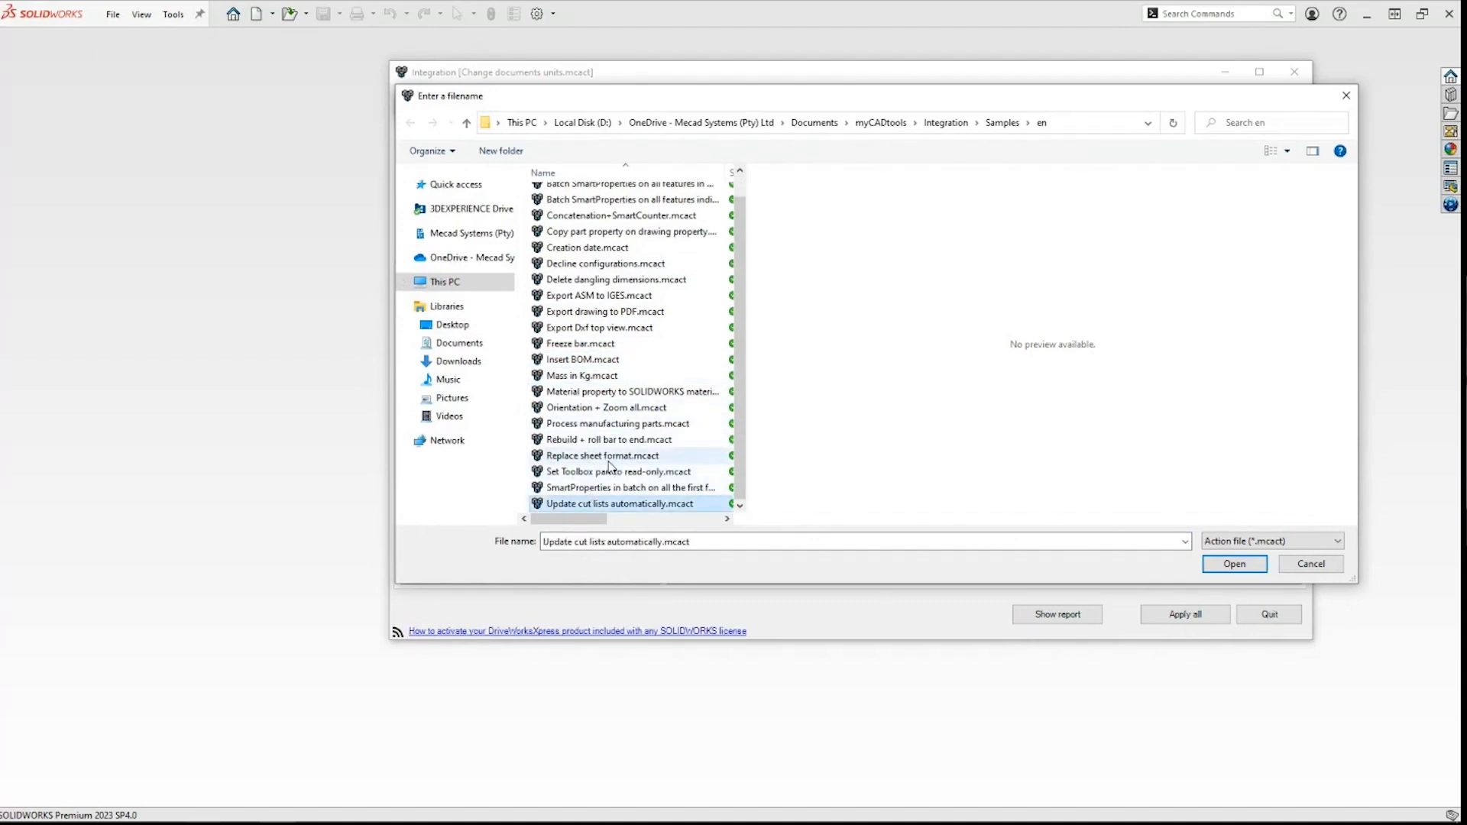
pyautogui.scroll(1, 598, 417)
pyautogui.scroll(-1, 599, 416)
pyautogui.click(601, 415)
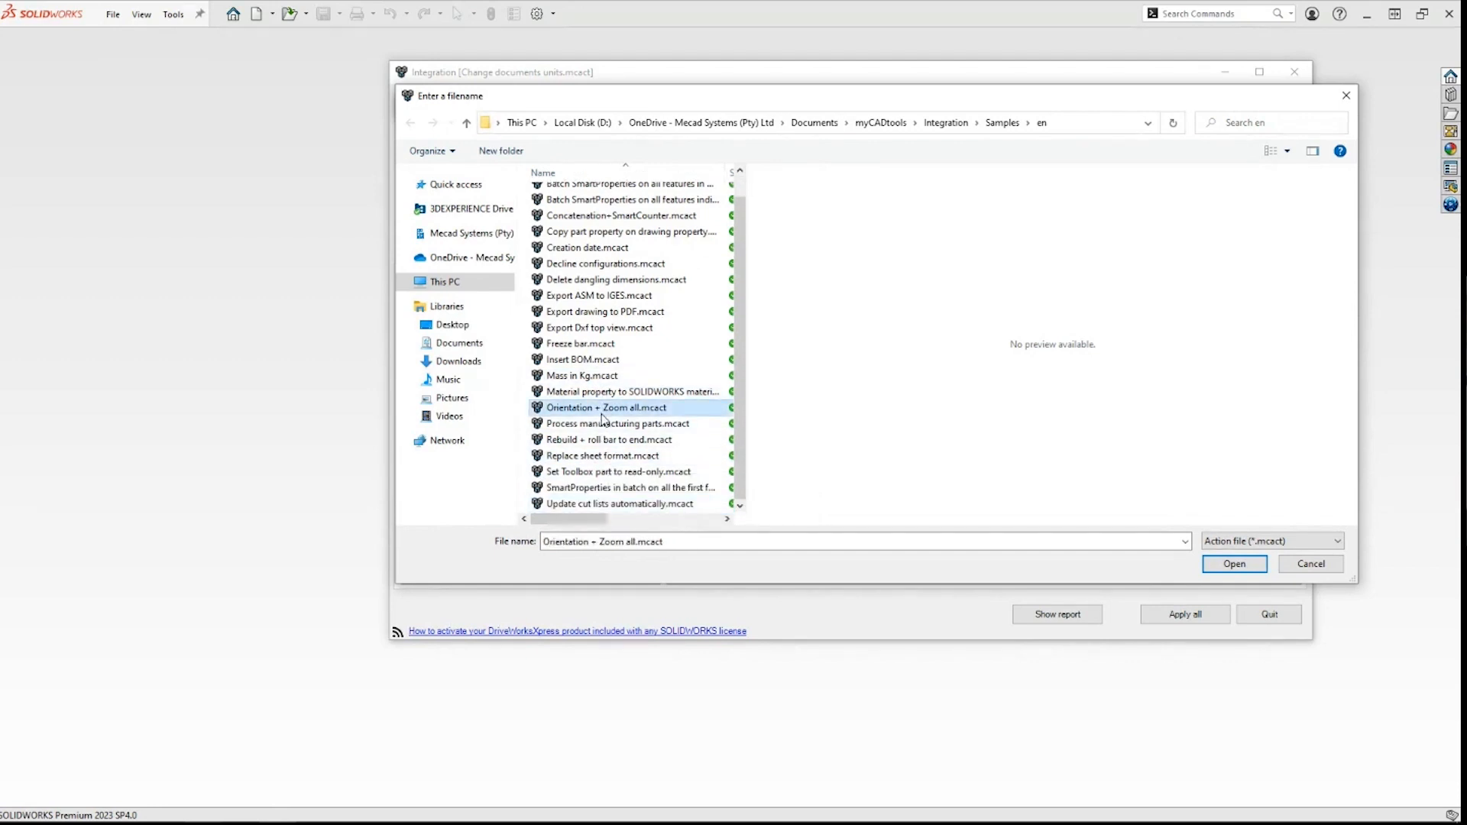
pyautogui.scroll(1, 602, 419)
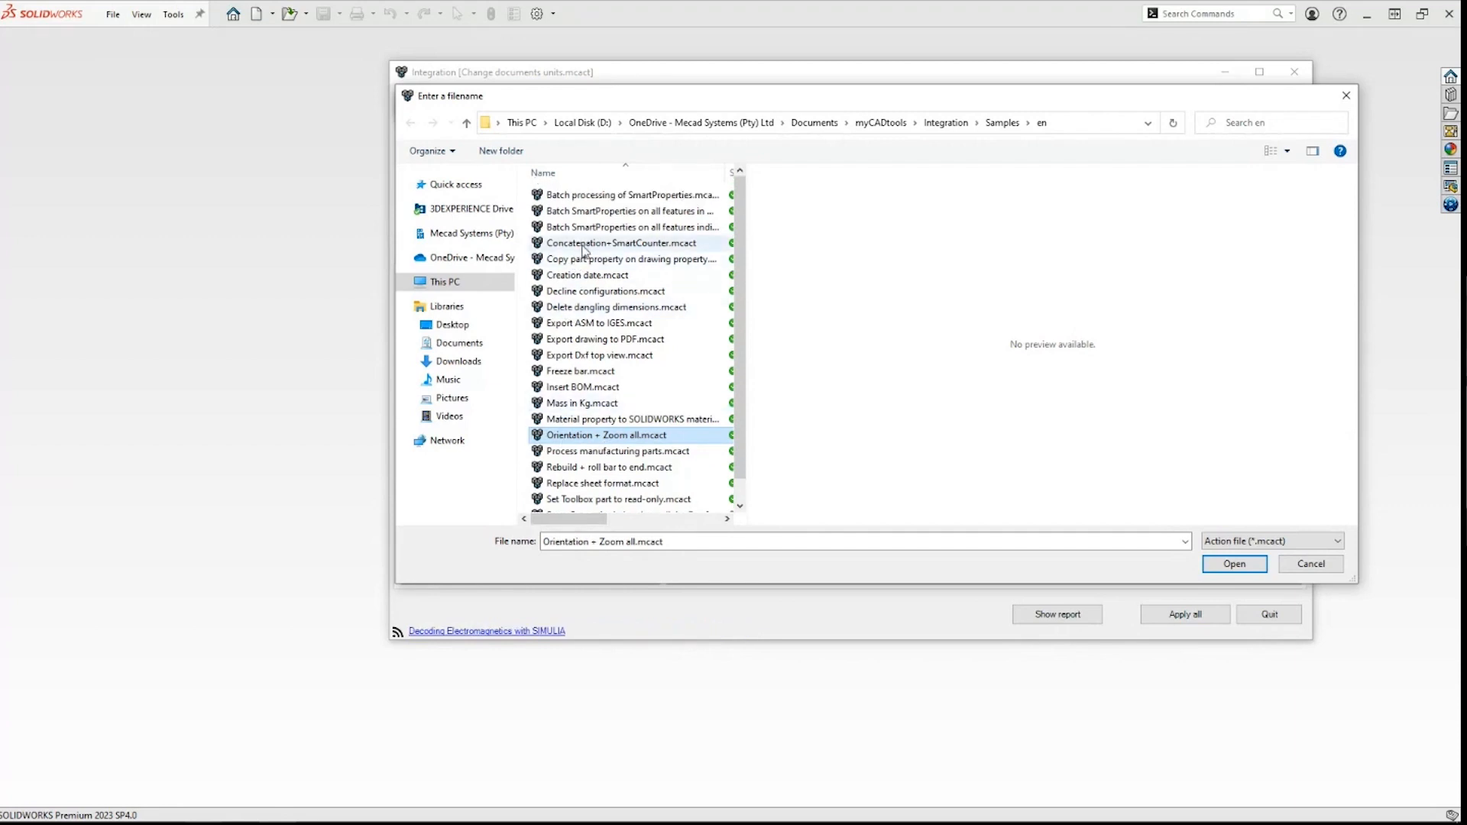
pyautogui.click(596, 277)
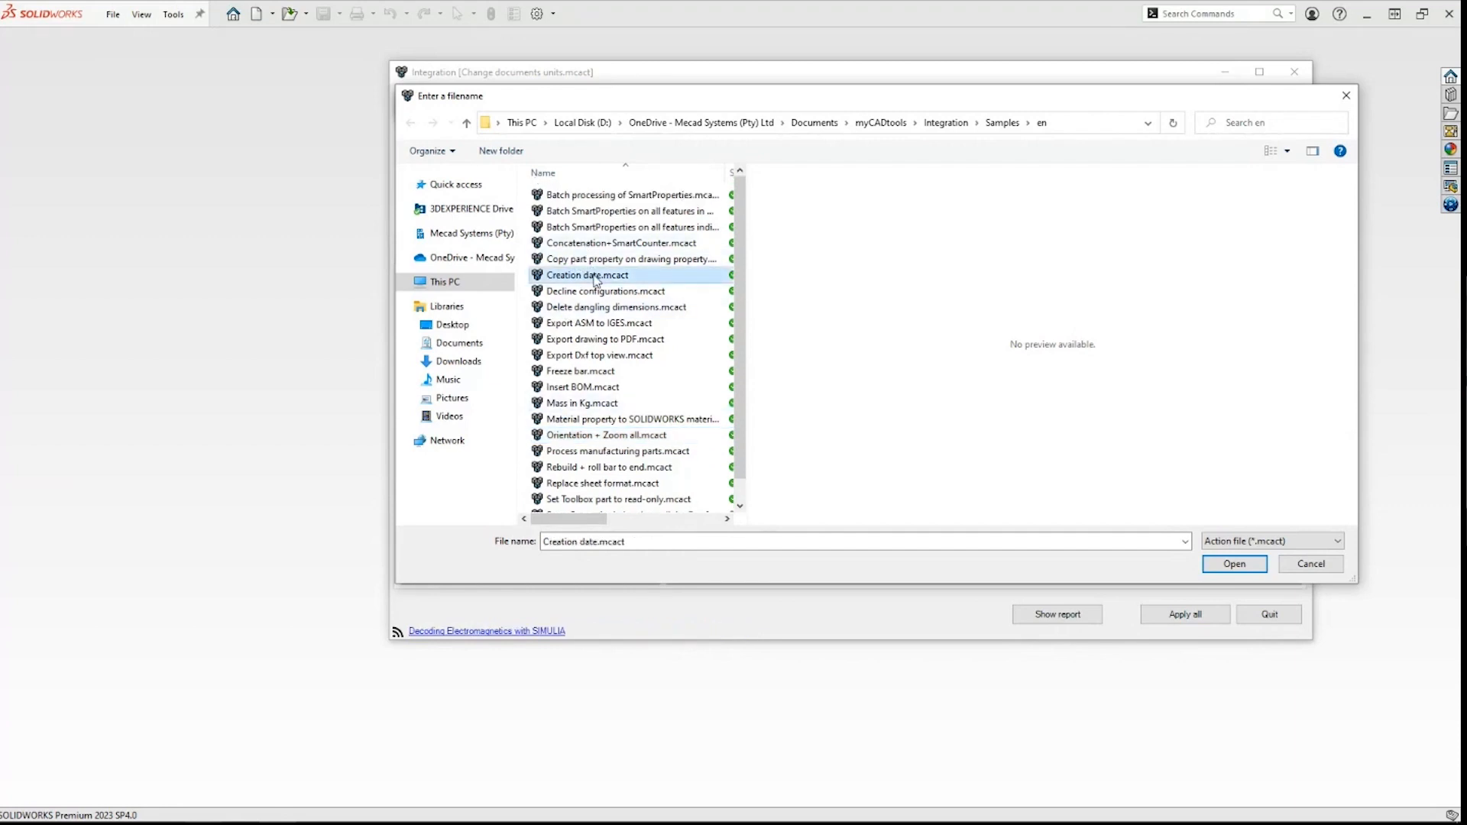
pyautogui.click(597, 292)
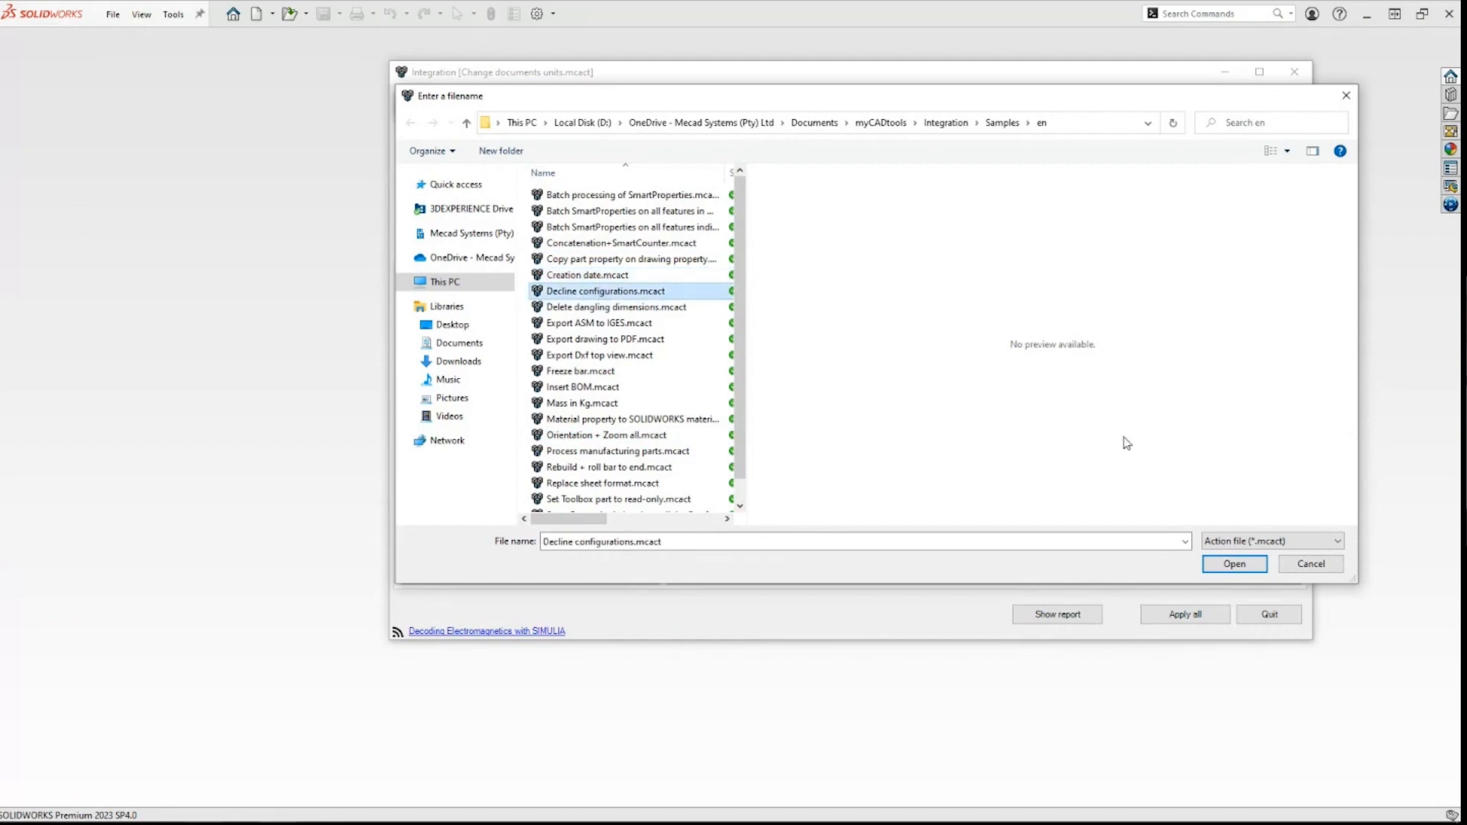
pyautogui.click(1310, 563)
# Step: Quit Integration and advance the PowerPoint slide show to the SmartDrawings slide
pyautogui.click(1270, 614)
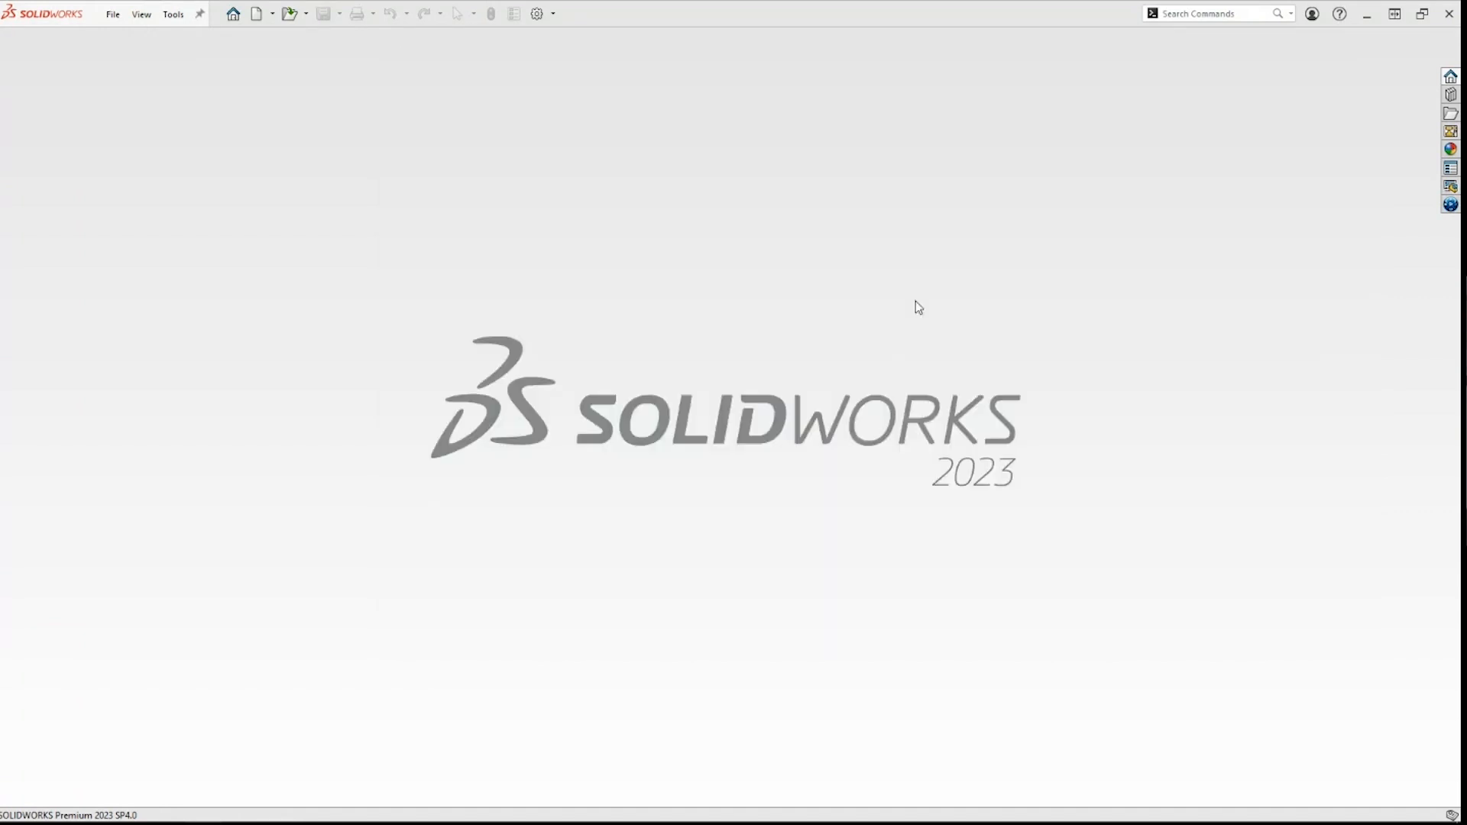
pyautogui.hotkey('alt', 'Tab')
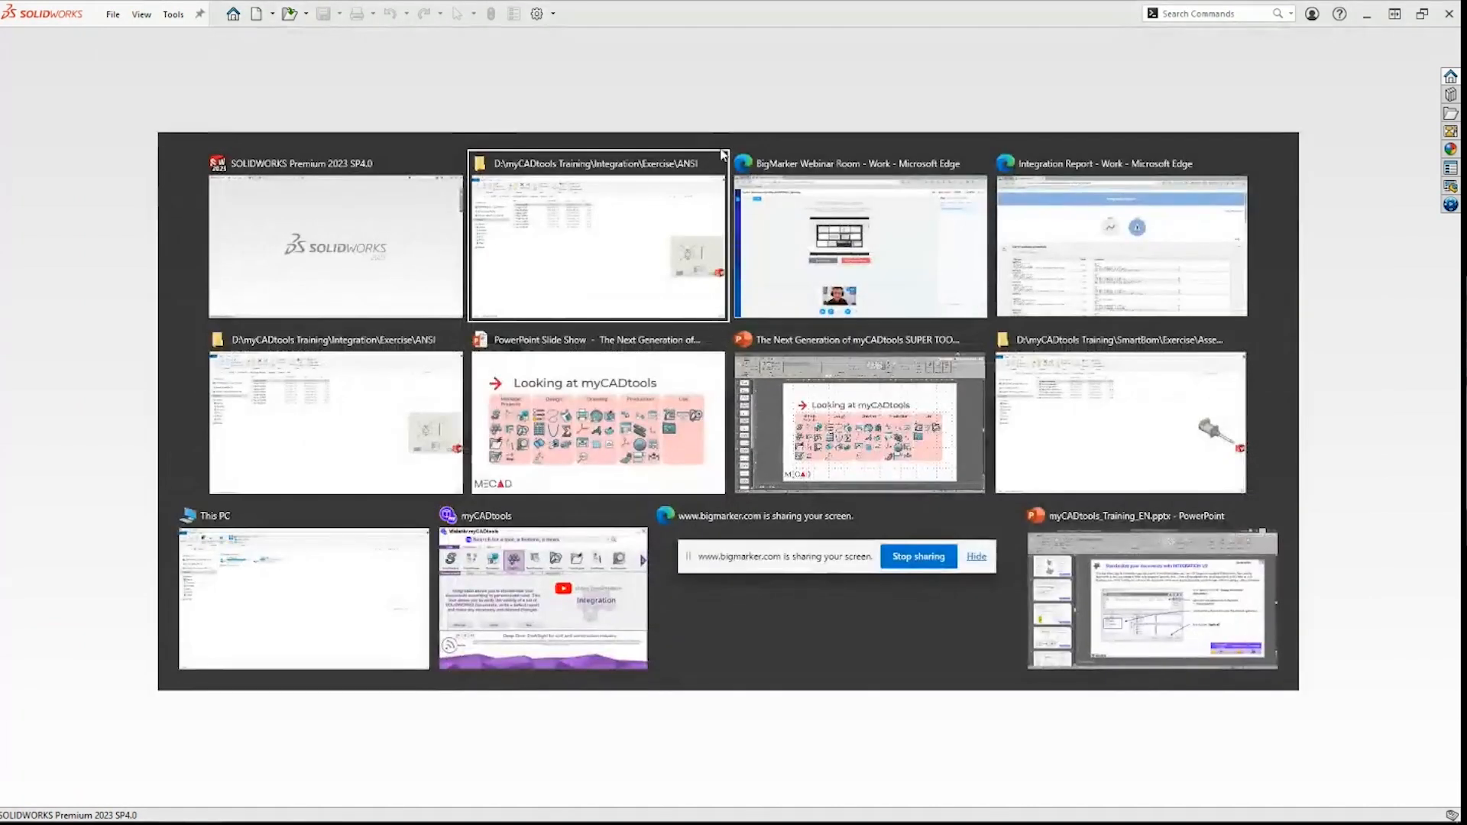
pyautogui.click(710, 401)
pyautogui.click(711, 401)
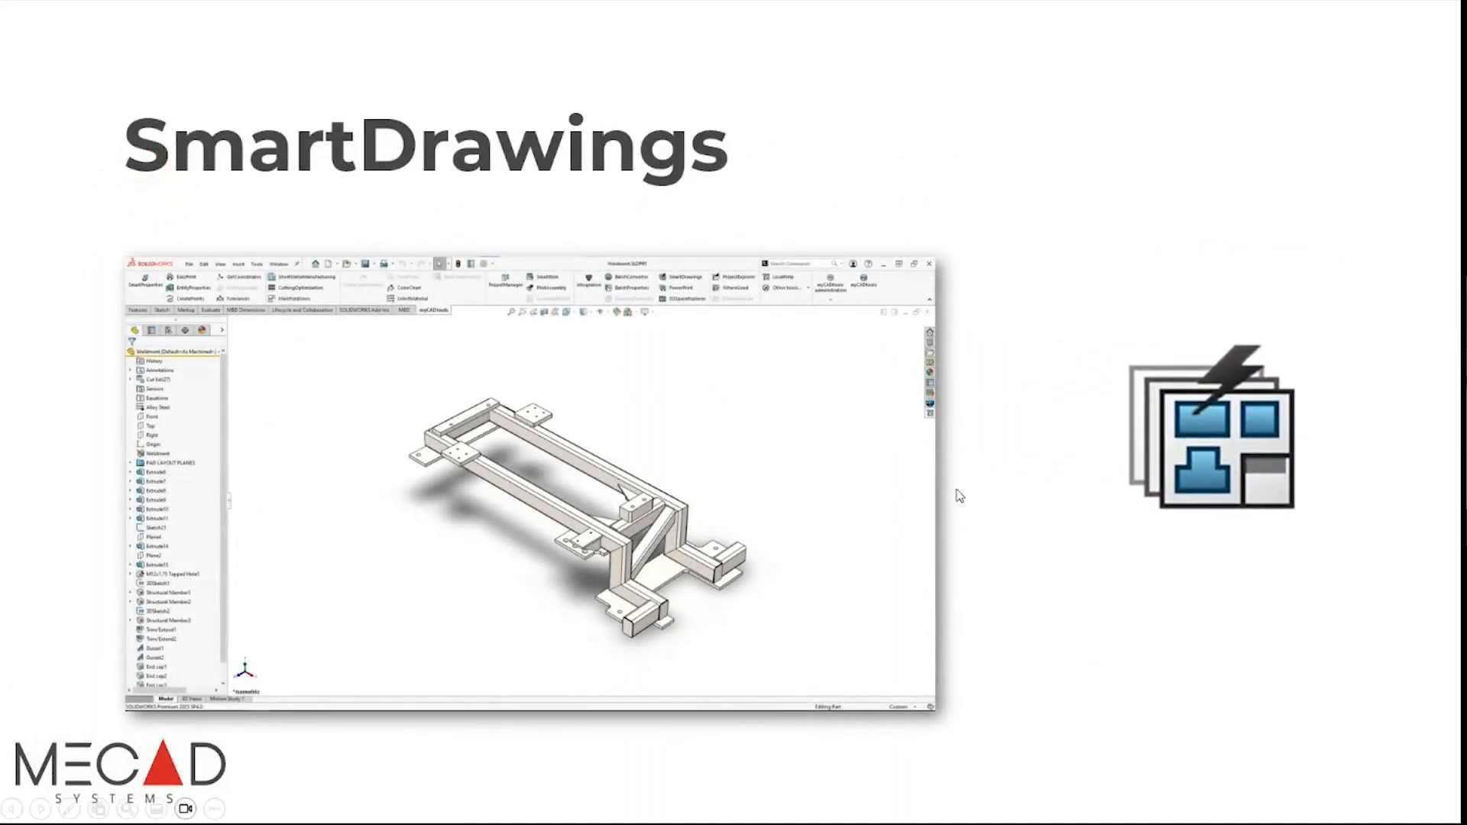
pyautogui.press('super')
pyautogui.press('super')
pyautogui.hotkey('alt', 'Tab')
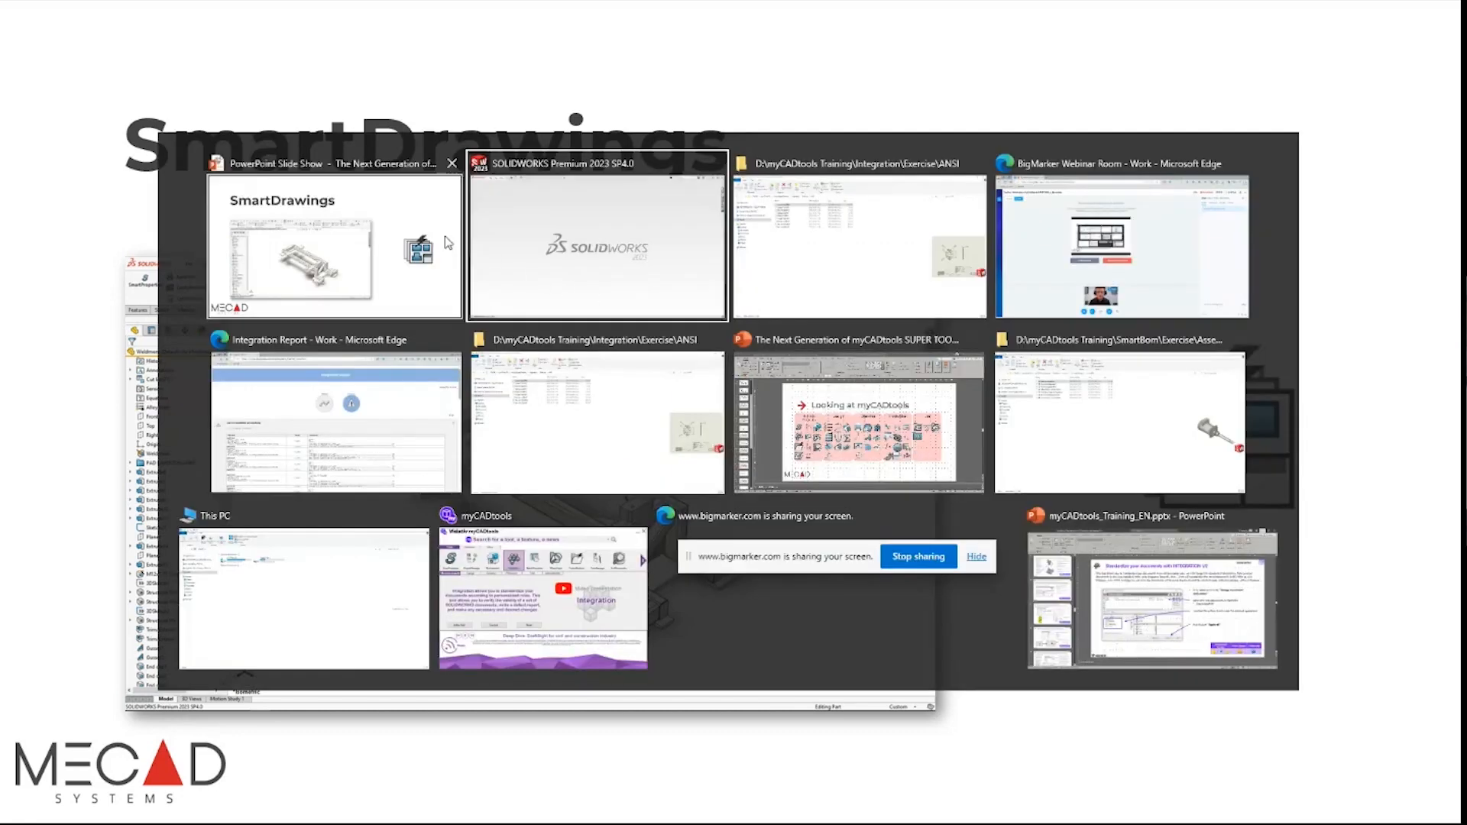
# Step: Return to SOLIDWORKS and open Weldment.SLDPRT from the recent documents
pyautogui.click(567, 252)
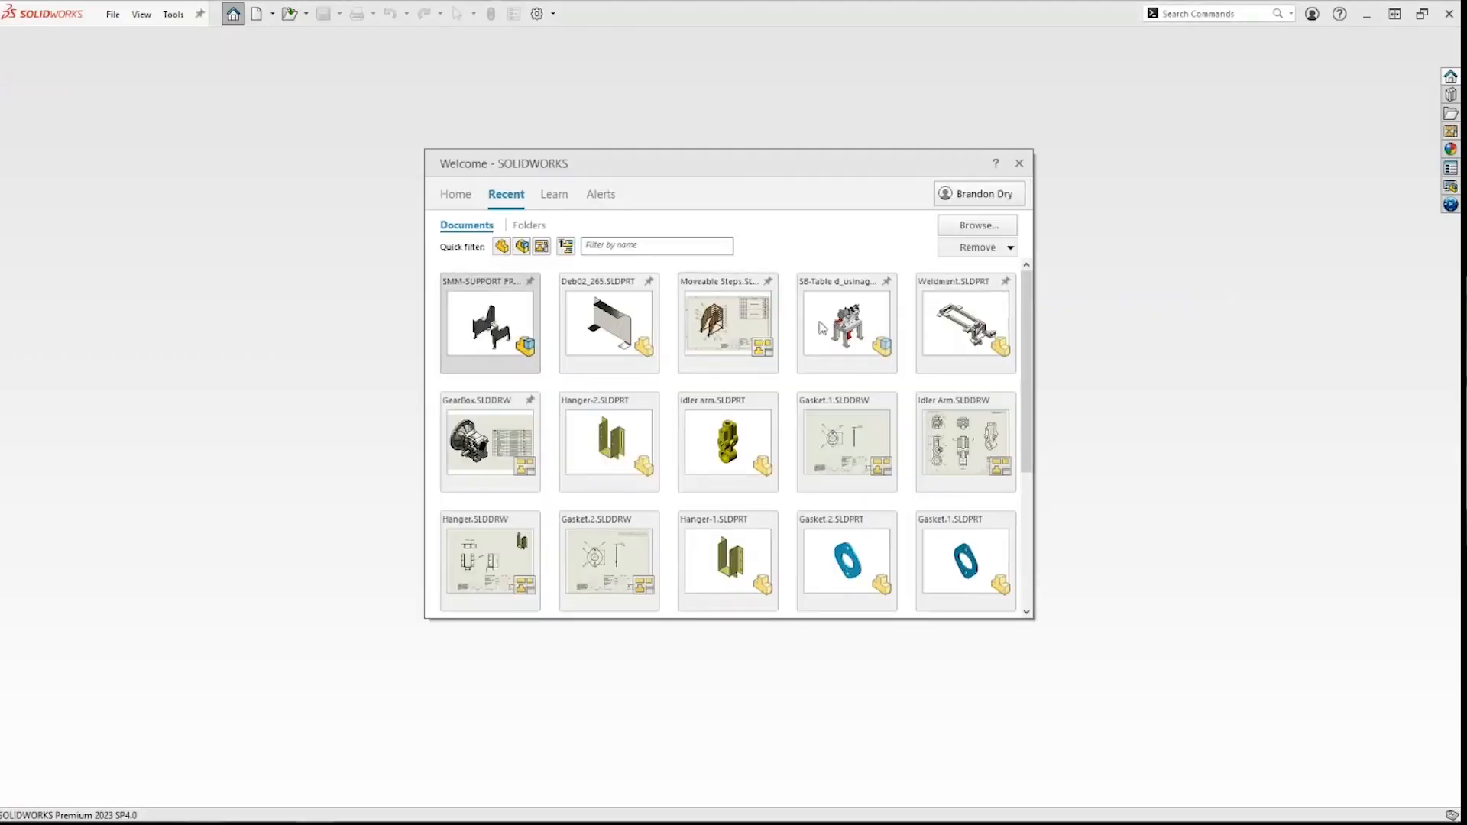
pyautogui.click(960, 327)
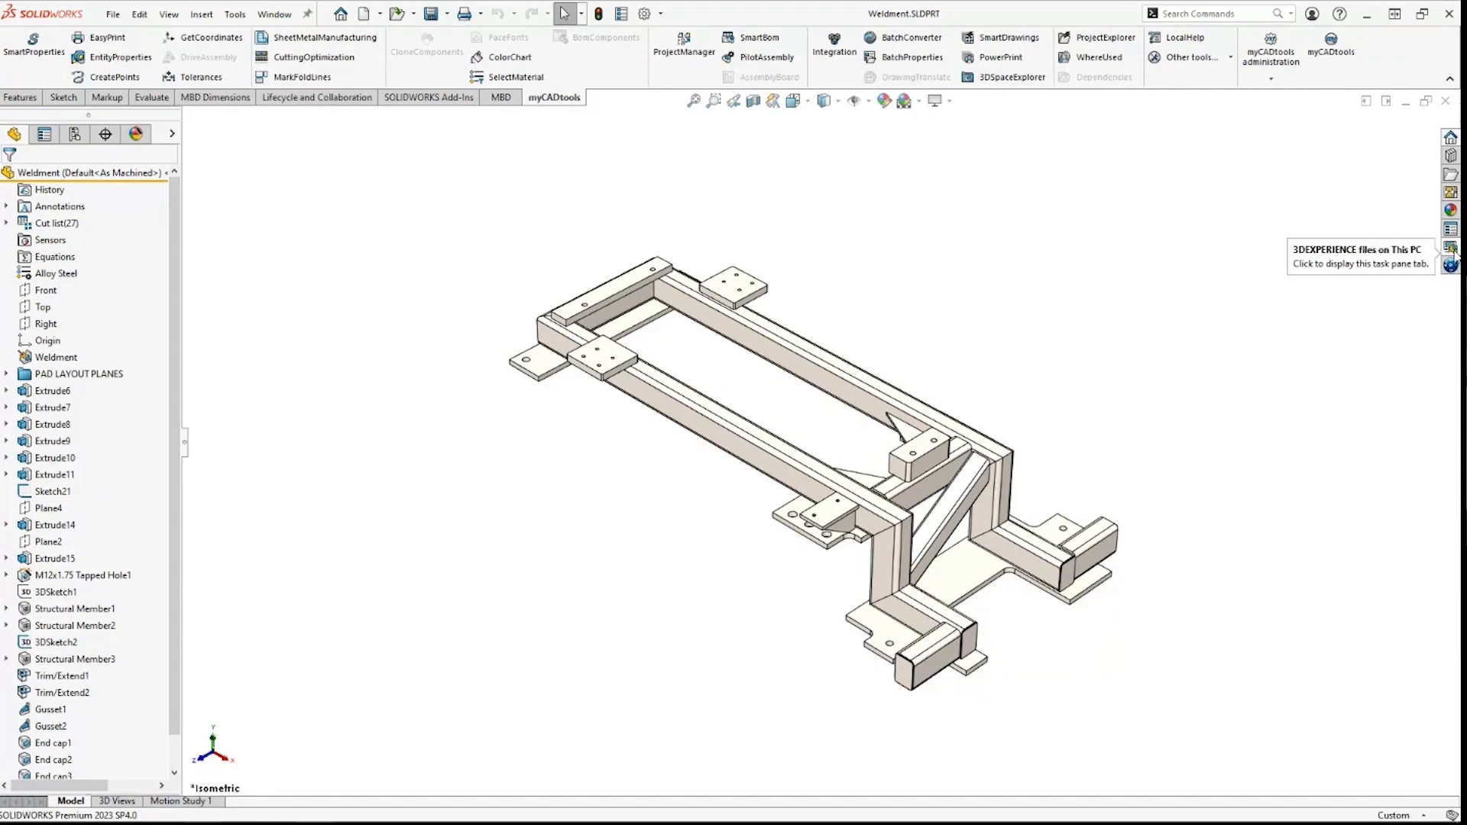
# Step: Launch SmartDrawings, check the sheet metal and weldment A3 template paths, and maximize it
pyautogui.click(1186, 39)
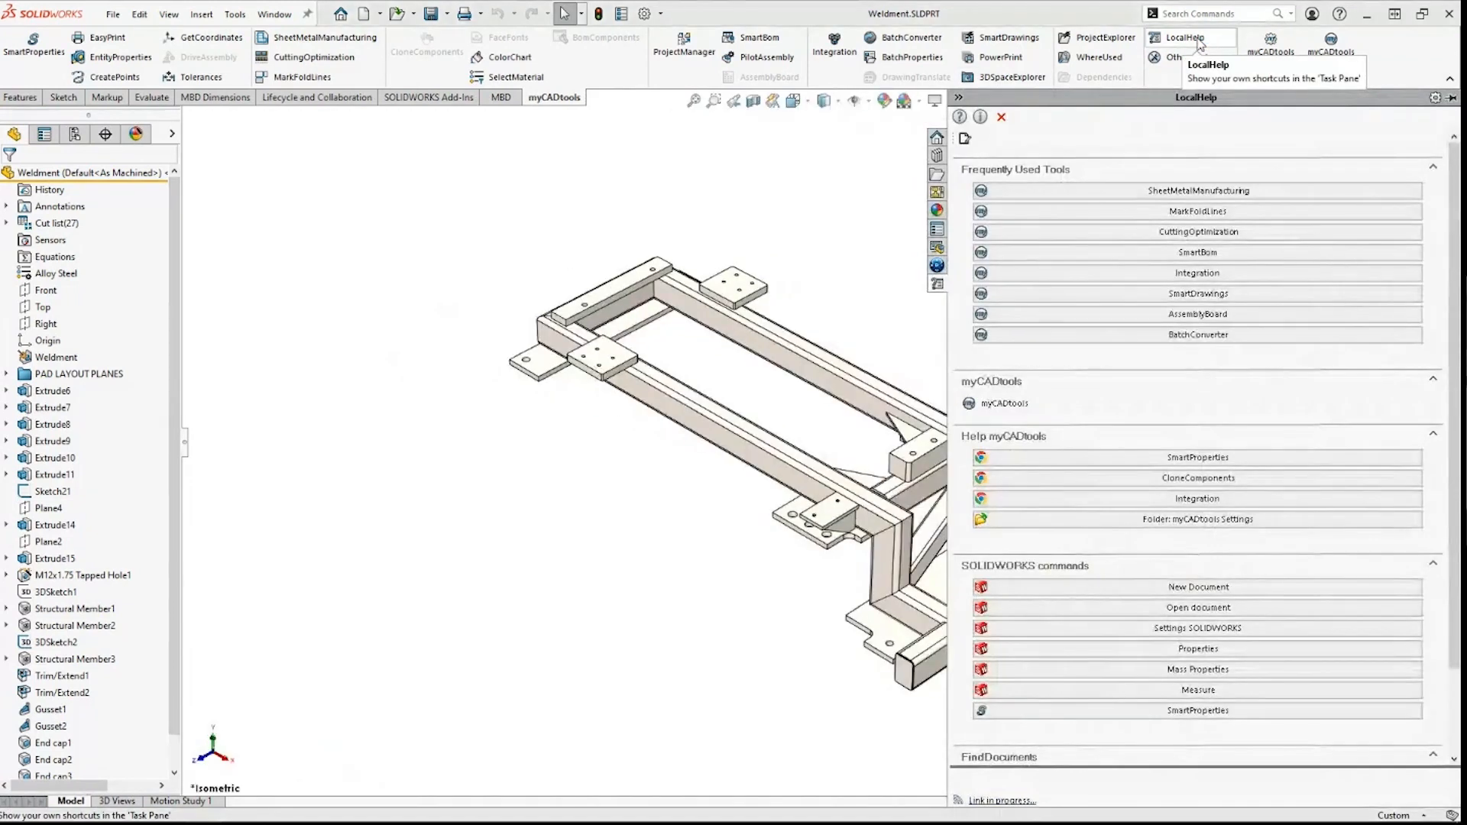
pyautogui.click(1216, 298)
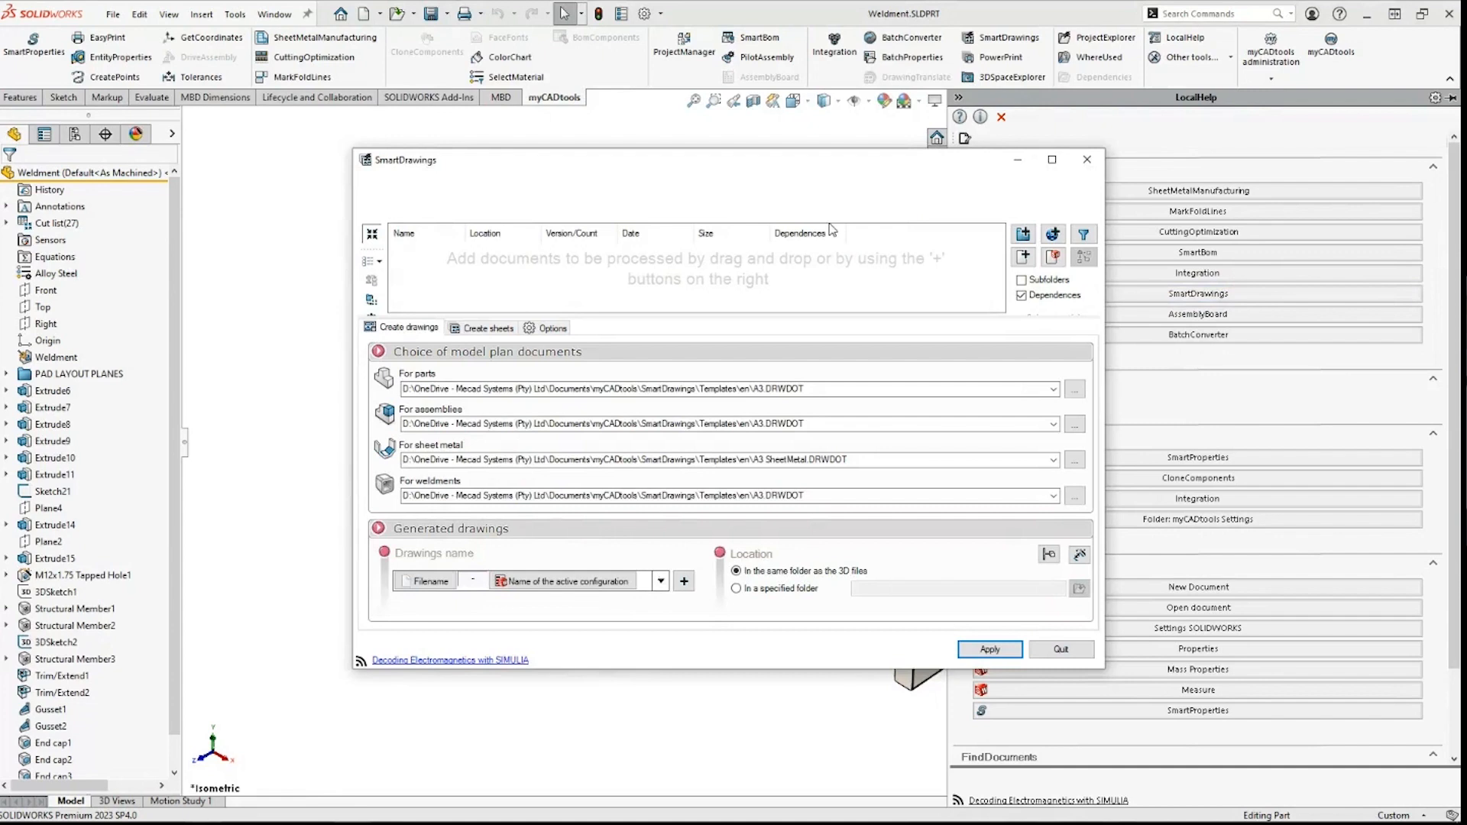
pyautogui.click(823, 469)
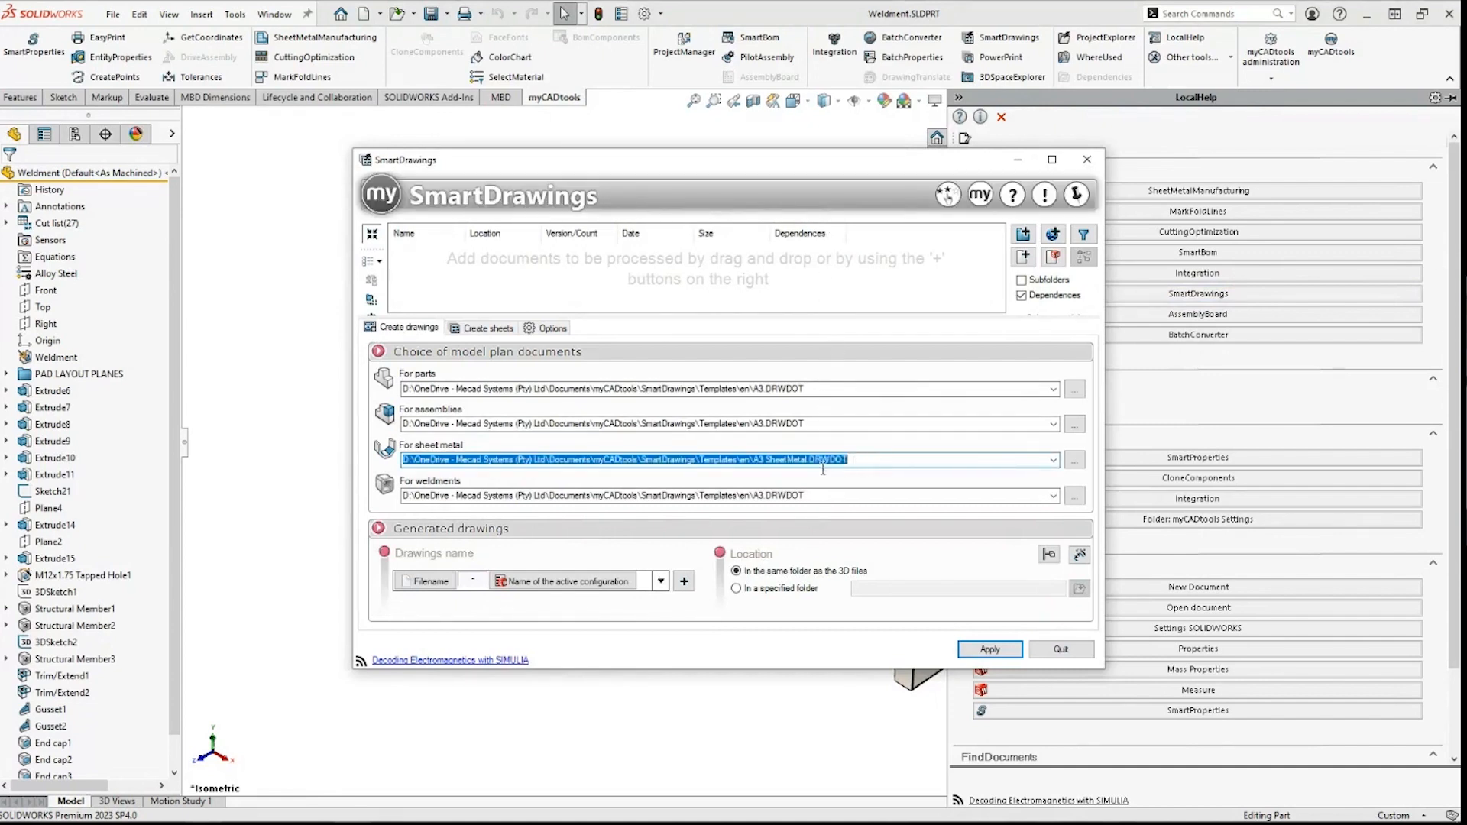
pyautogui.click(814, 495)
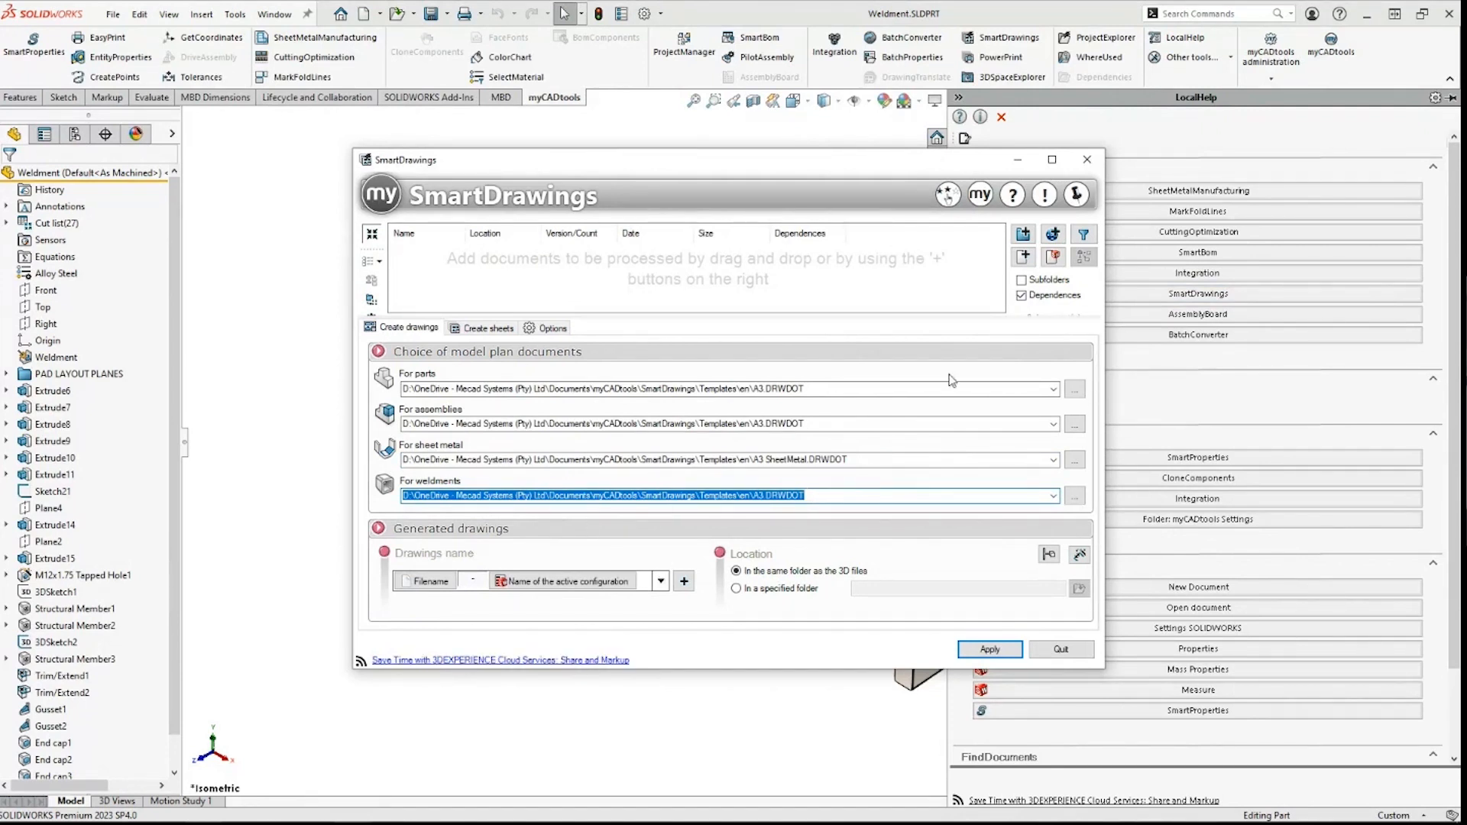
pyautogui.click(1052, 159)
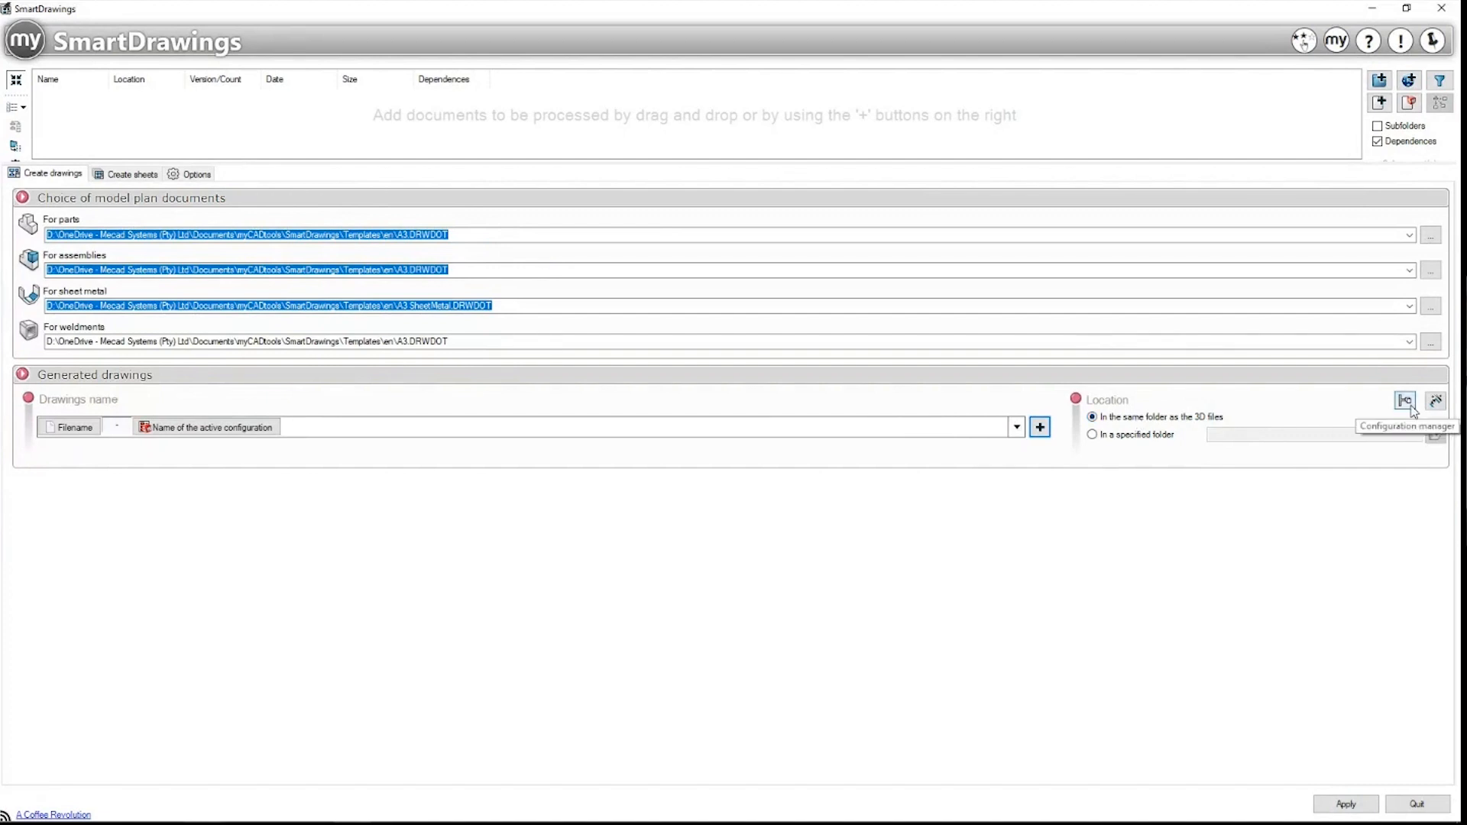
# Step: In Insert model items, try model-item dimensioning for parts, then keep automatic dimensioning
pyautogui.click(1436, 402)
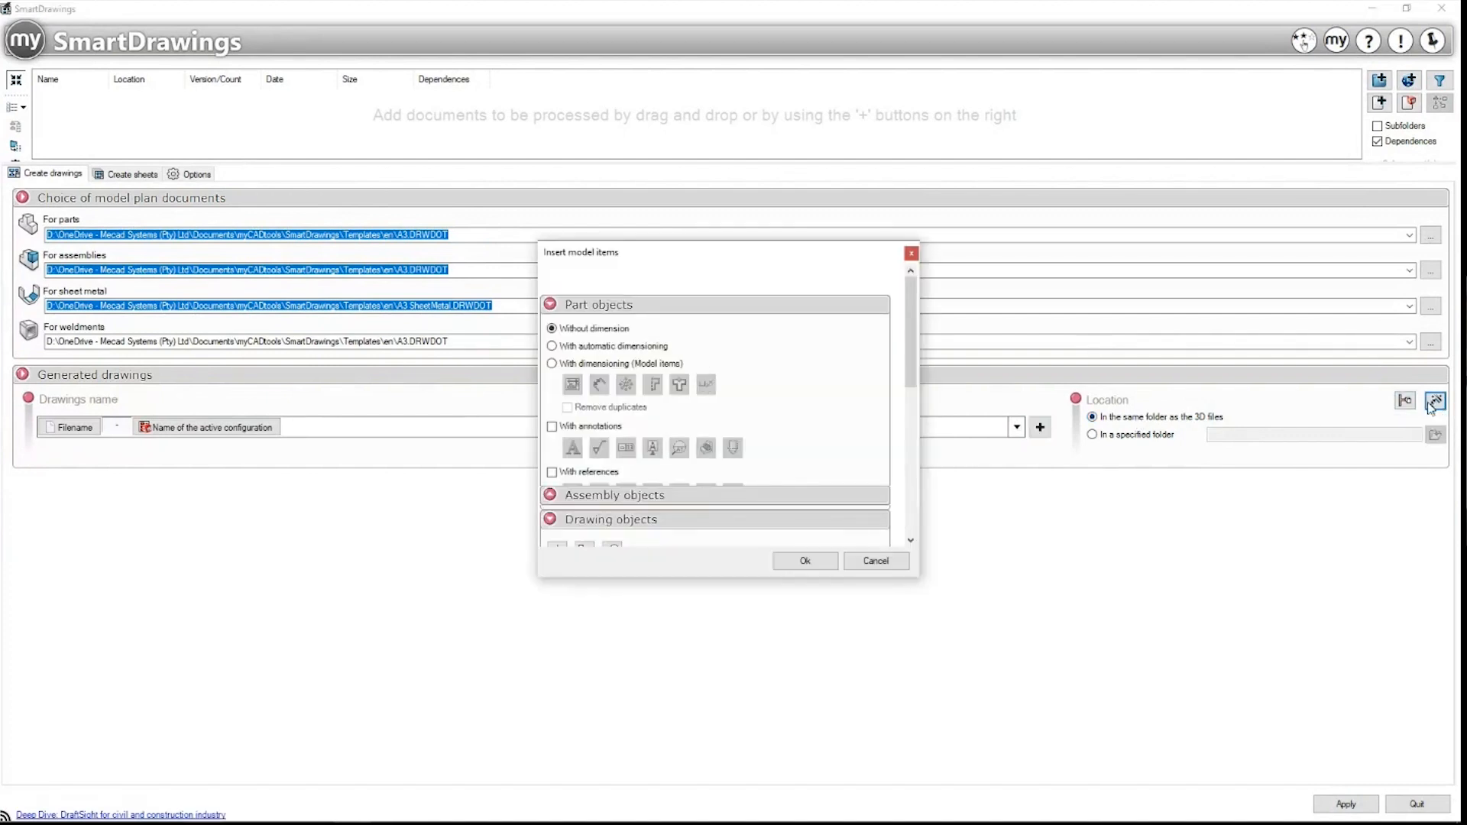
pyautogui.click(608, 347)
pyautogui.click(589, 364)
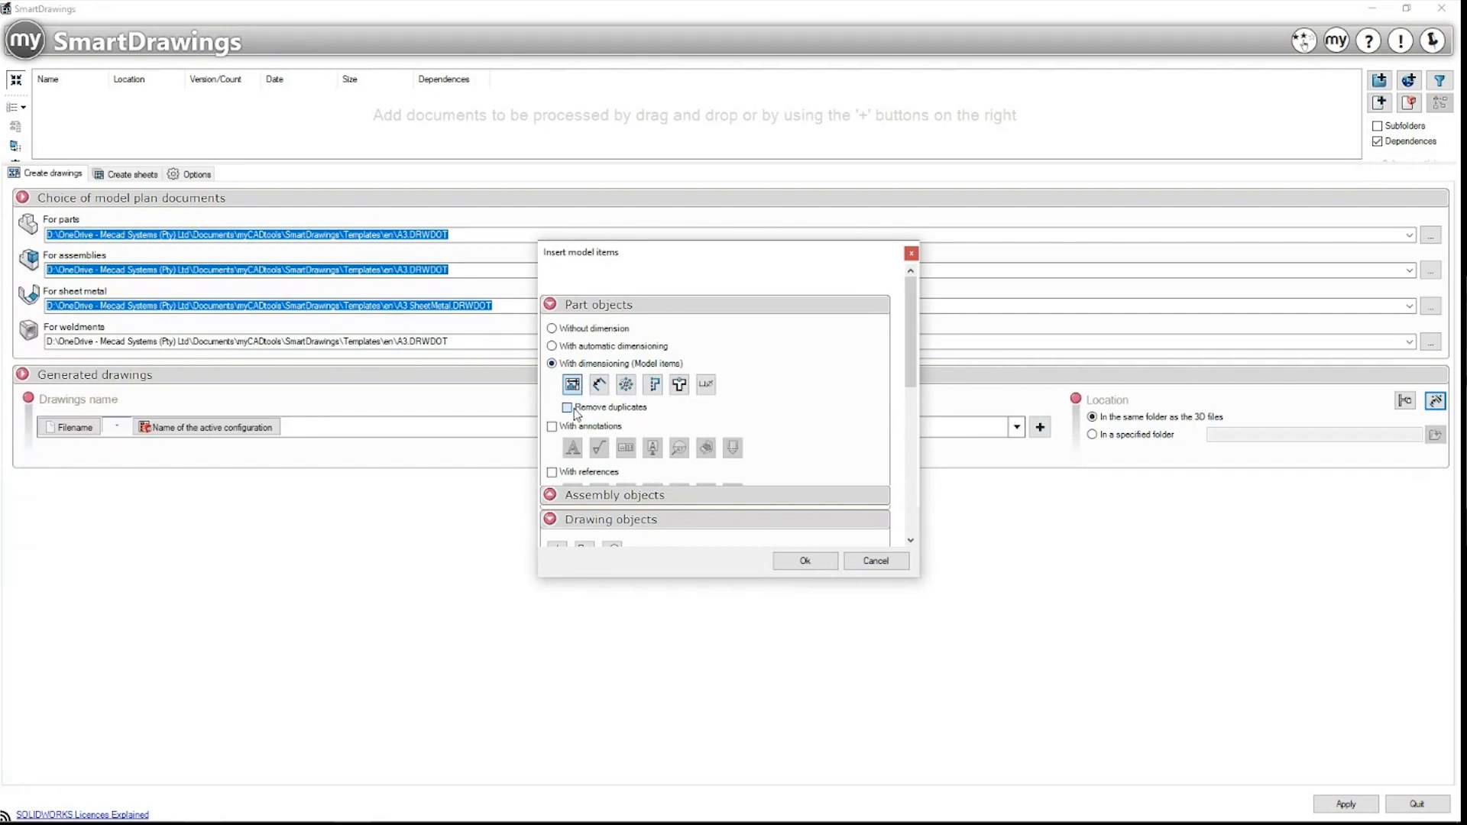
pyautogui.click(574, 346)
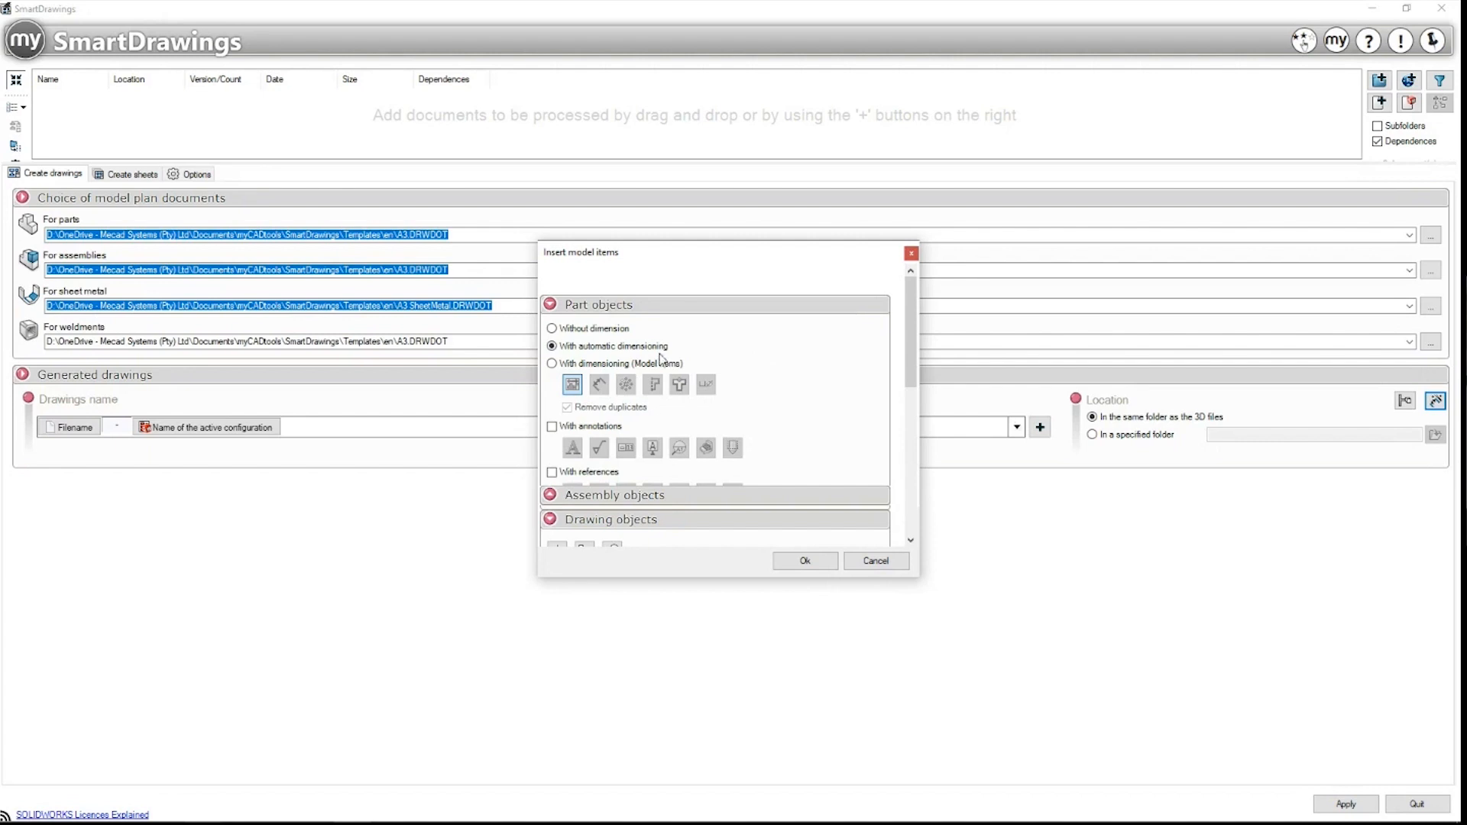
# Step: Enable the weldments cut list table for part drawings and browse for its template
pyautogui.scroll(-2, 806, 380)
pyautogui.scroll(-2, 803, 376)
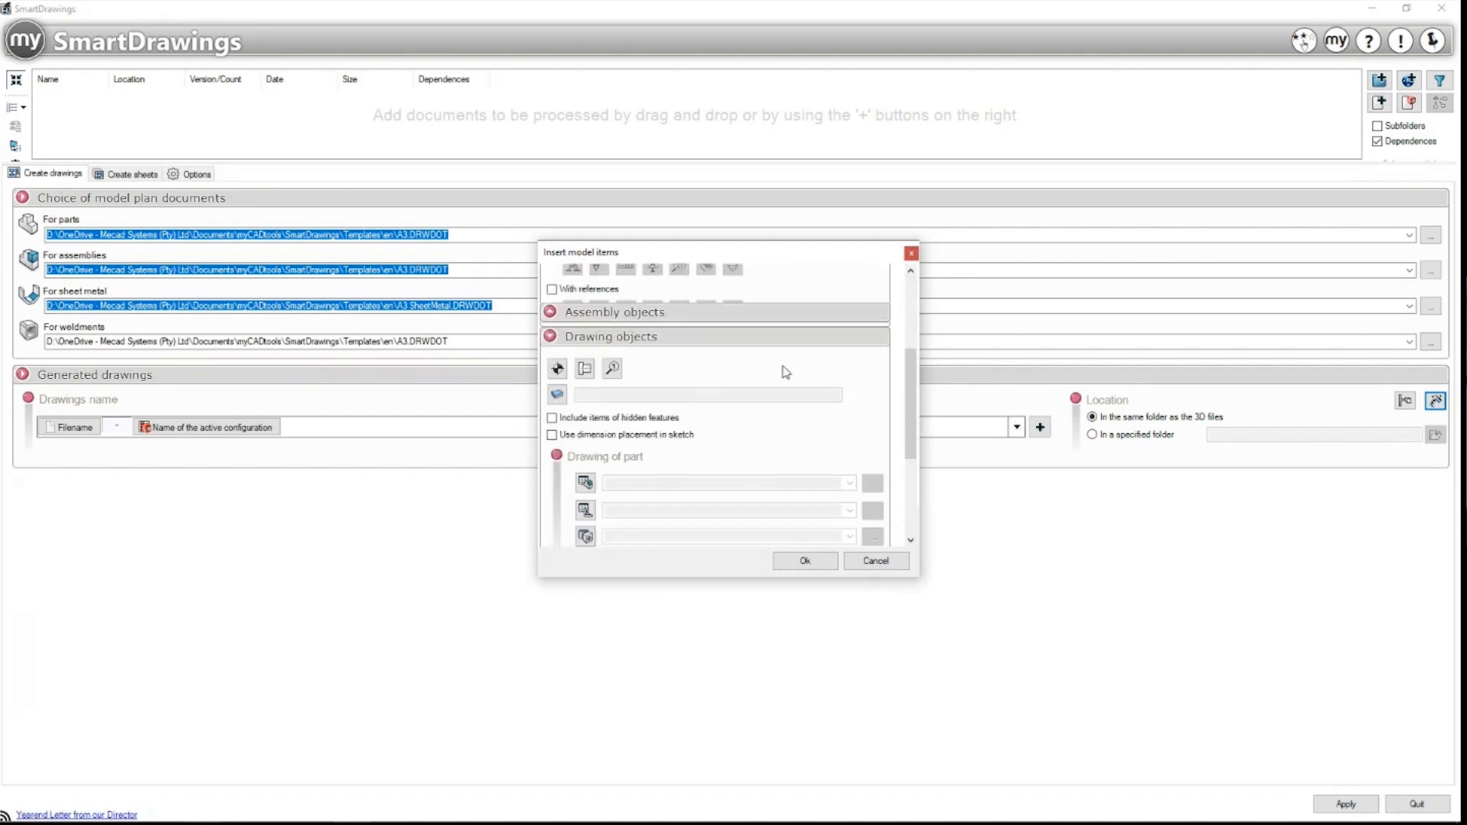
pyautogui.click(643, 313)
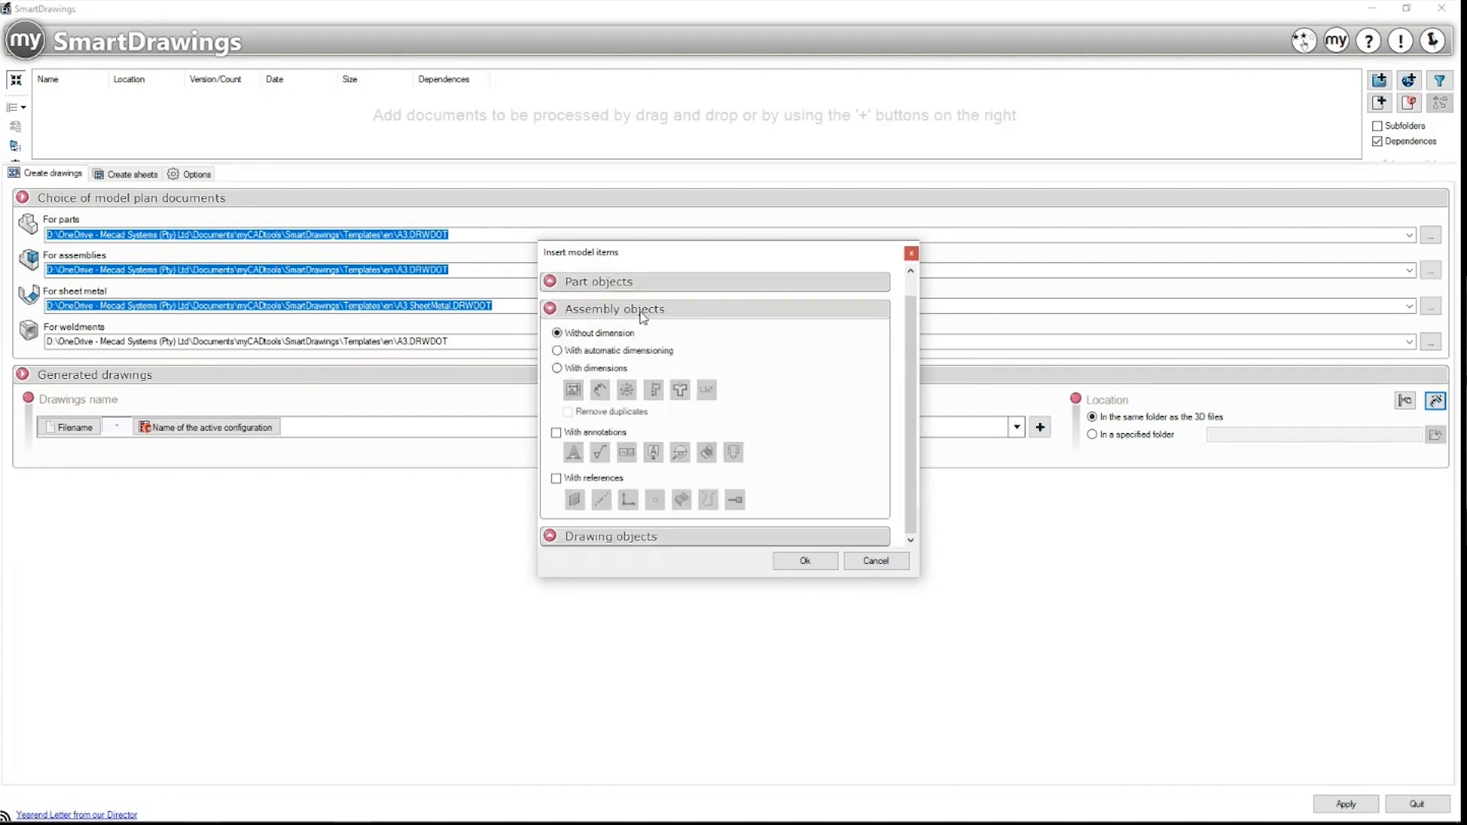
pyautogui.click(647, 536)
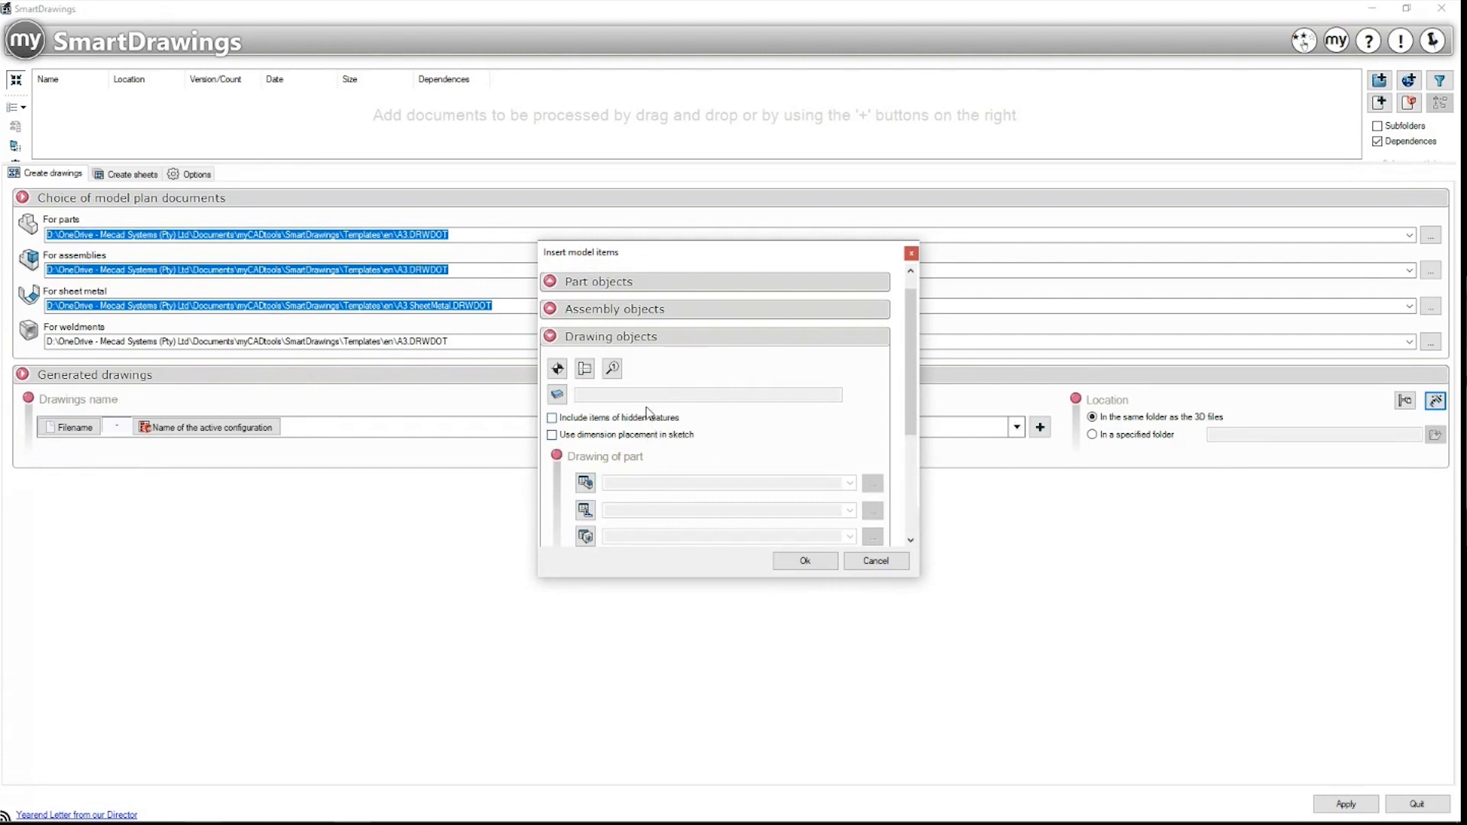
pyautogui.scroll(-1, 650, 415)
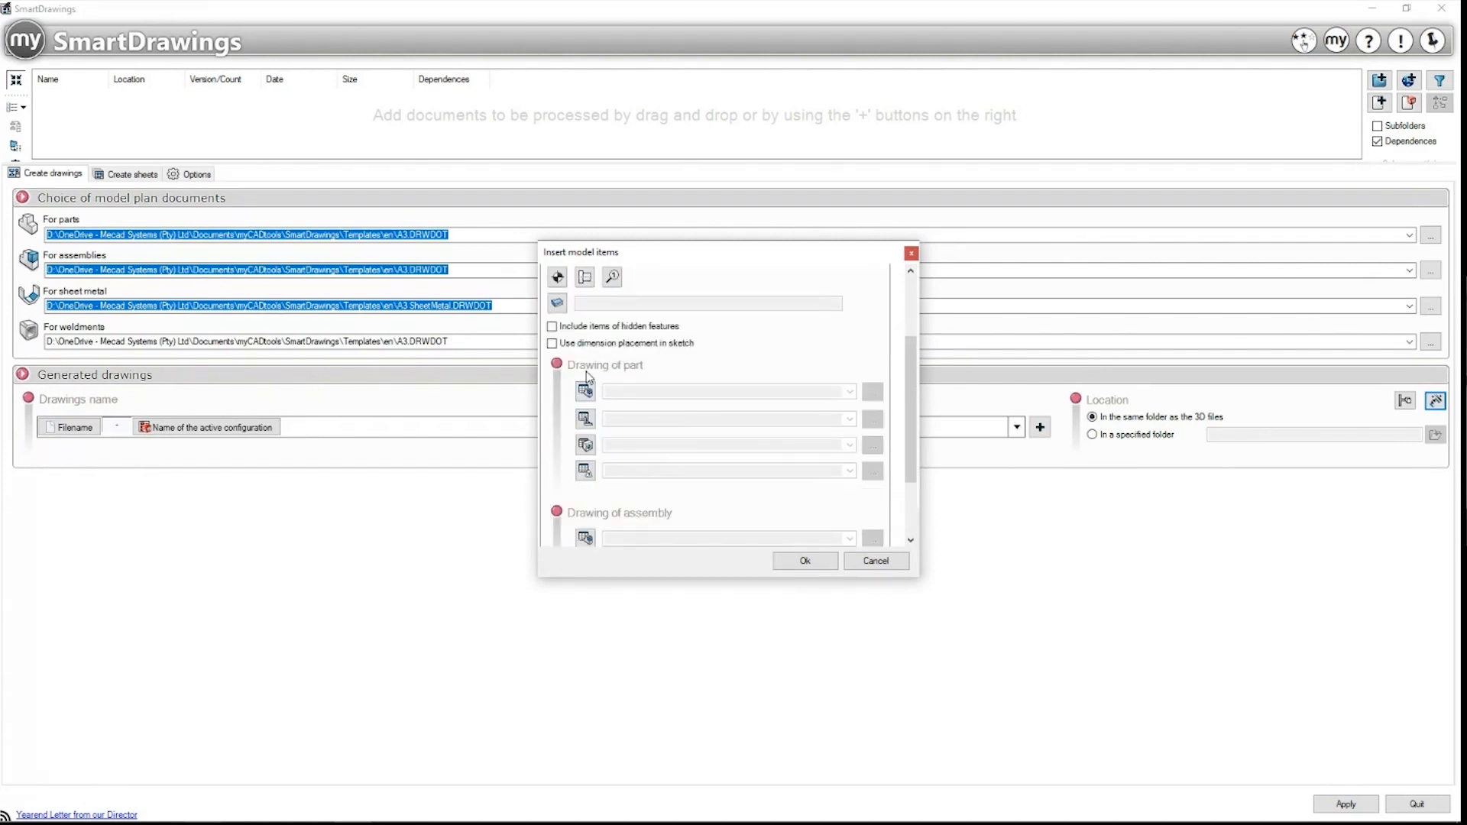
pyautogui.click(586, 420)
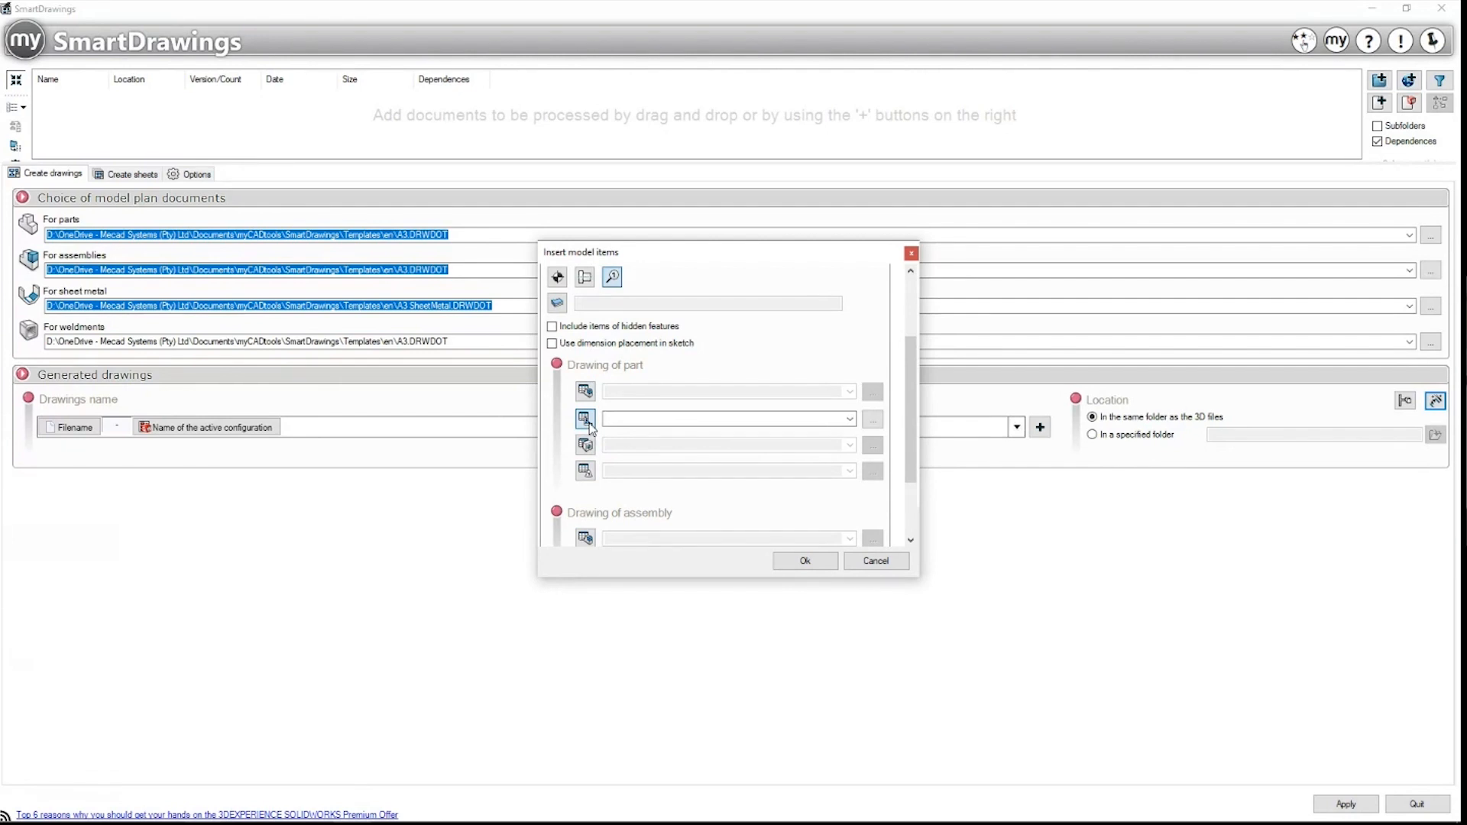
pyautogui.click(873, 419)
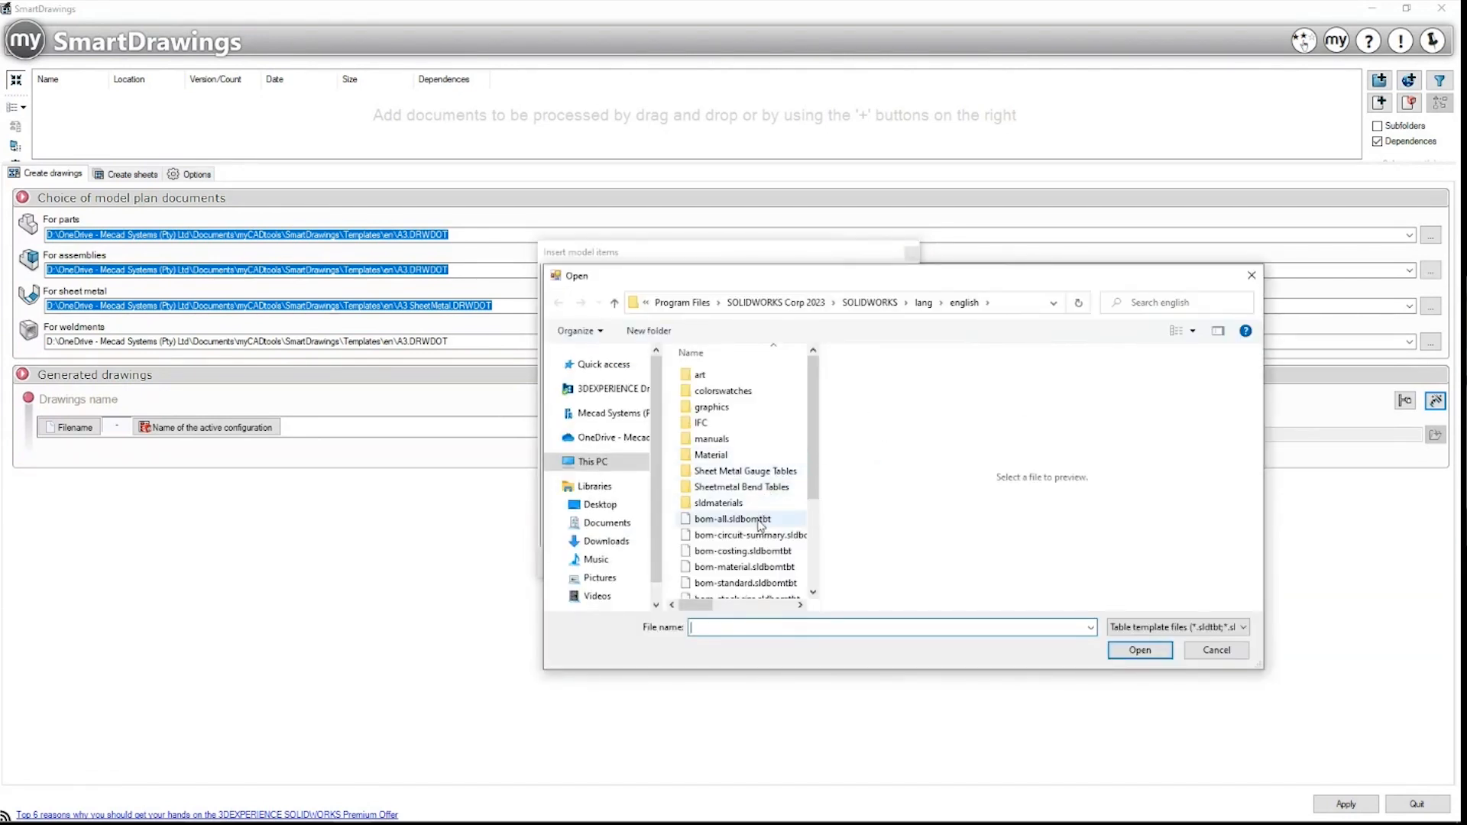
# Step: Navigate the file browser to the D:\myCADtools Training folder
pyautogui.scroll(-1, 760, 524)
pyautogui.click(682, 303)
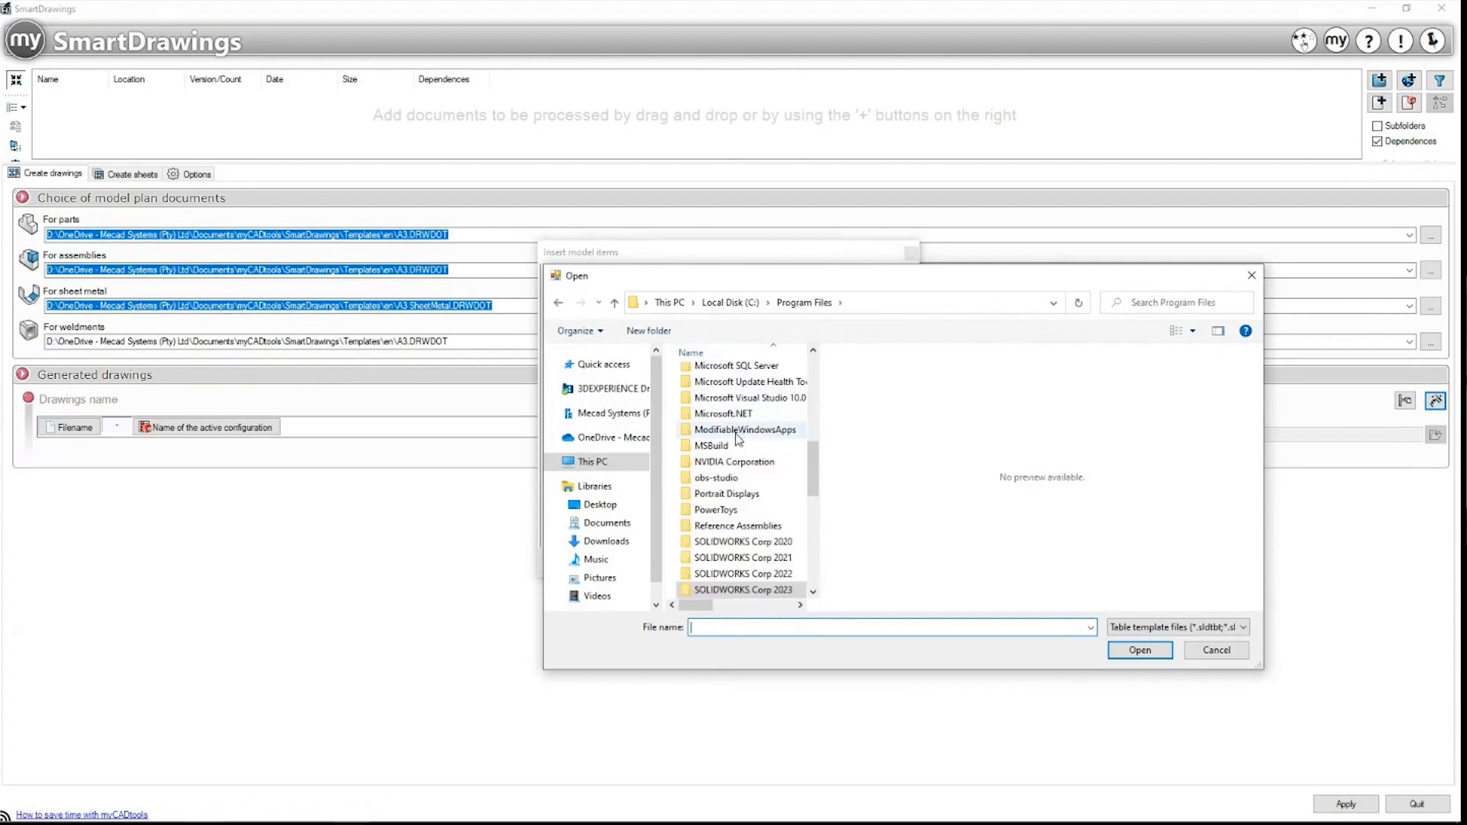
pyautogui.scroll(-4, 742, 519)
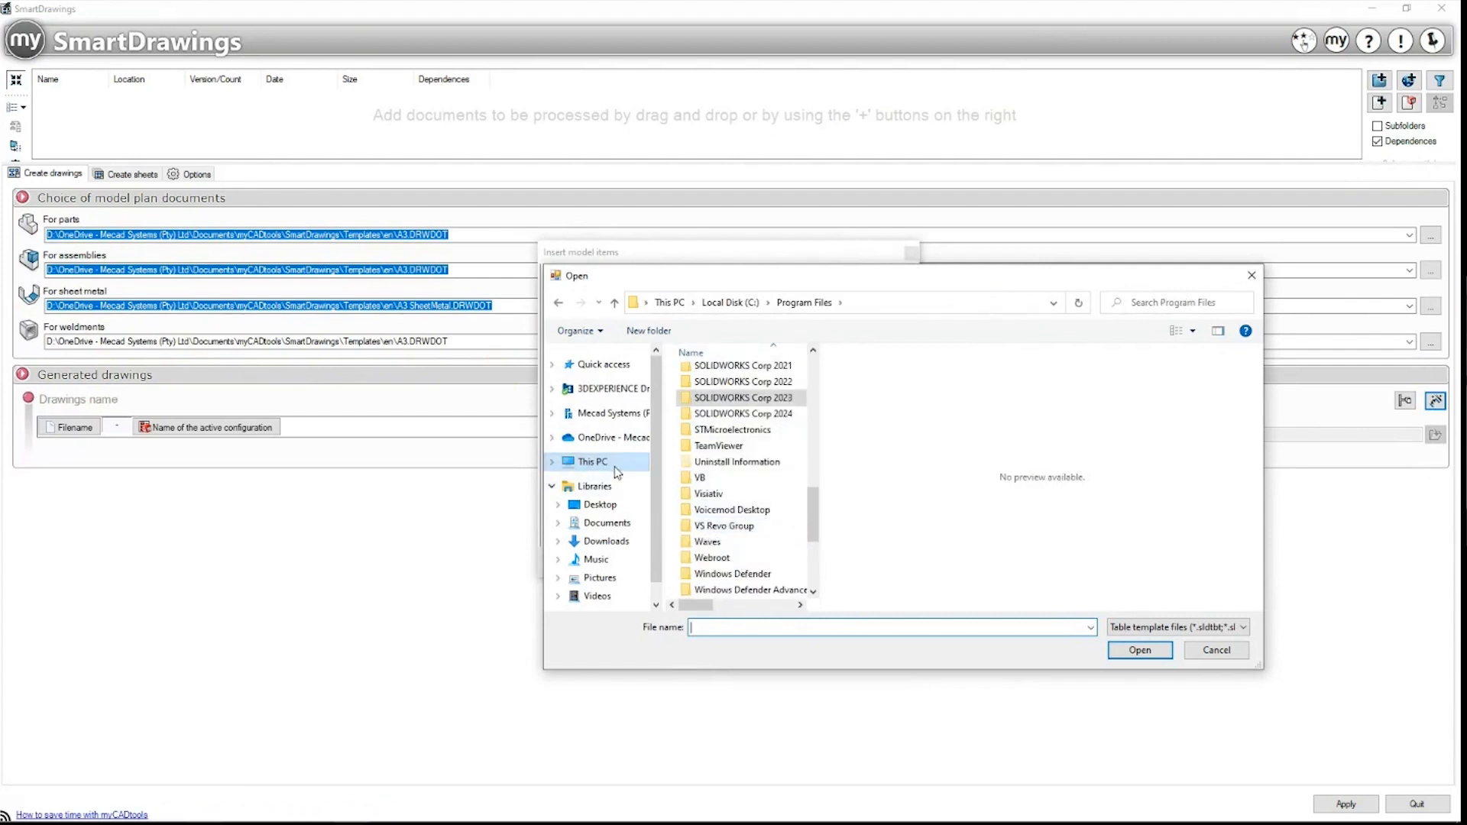
pyautogui.scroll(-1, 619, 519)
pyautogui.click(595, 456)
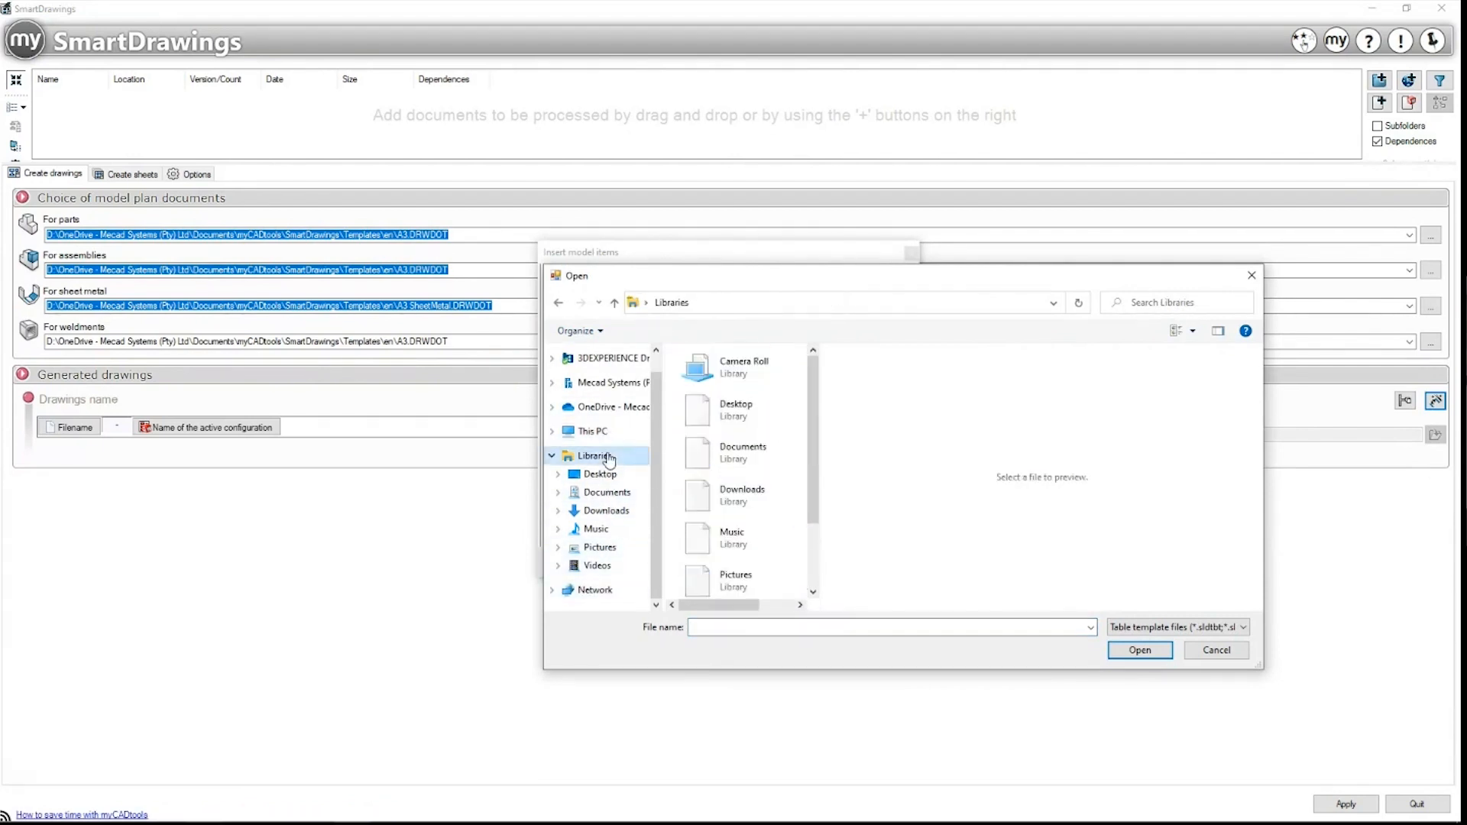
pyautogui.click(593, 431)
pyautogui.doubleClick(711, 487)
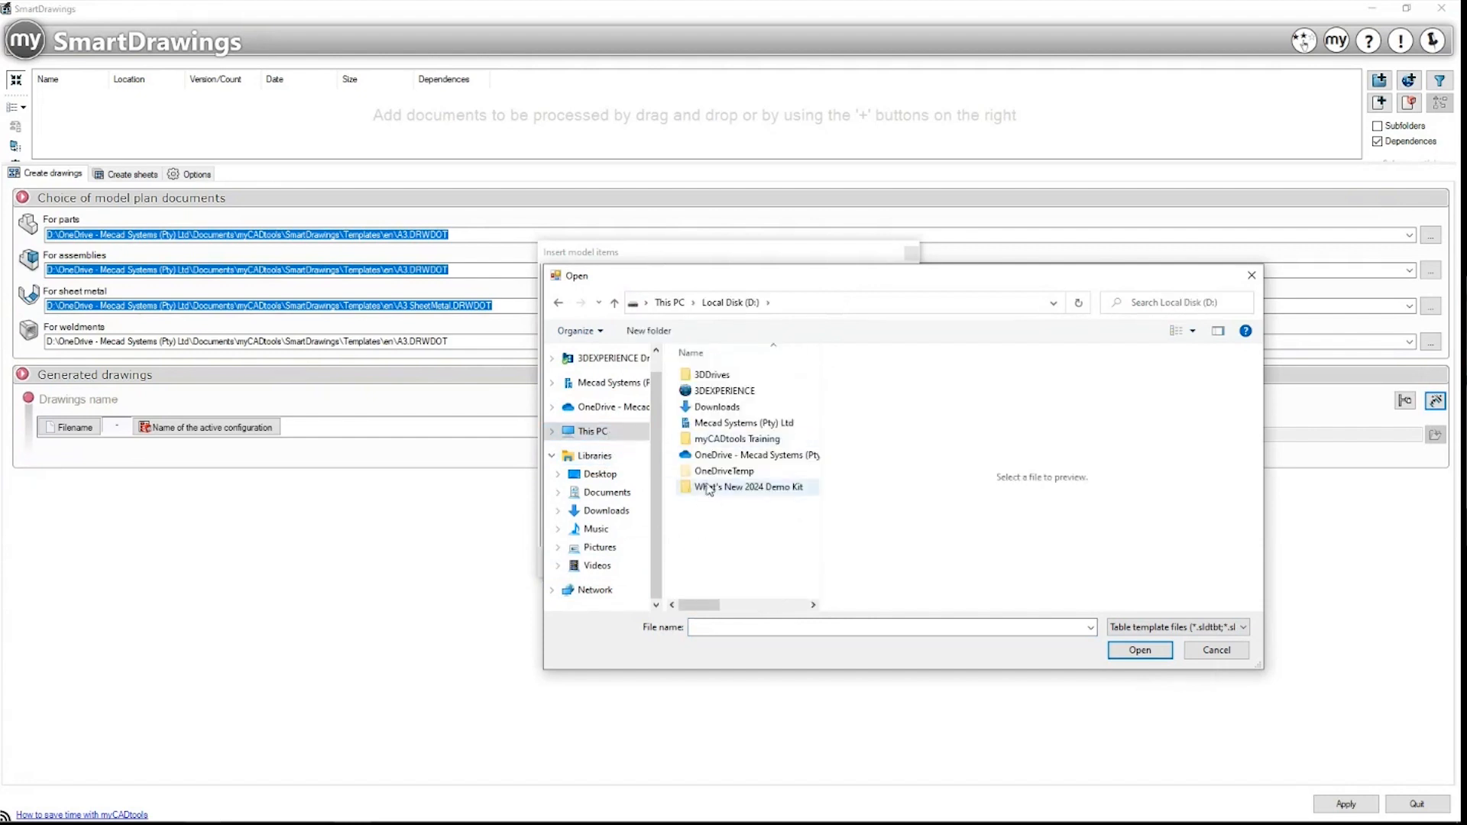
pyautogui.doubleClick(733, 440)
# Step: Go into SmartDrawings\Annex and select the cut list.sldwldtbt template
pyautogui.scroll(-3, 730, 514)
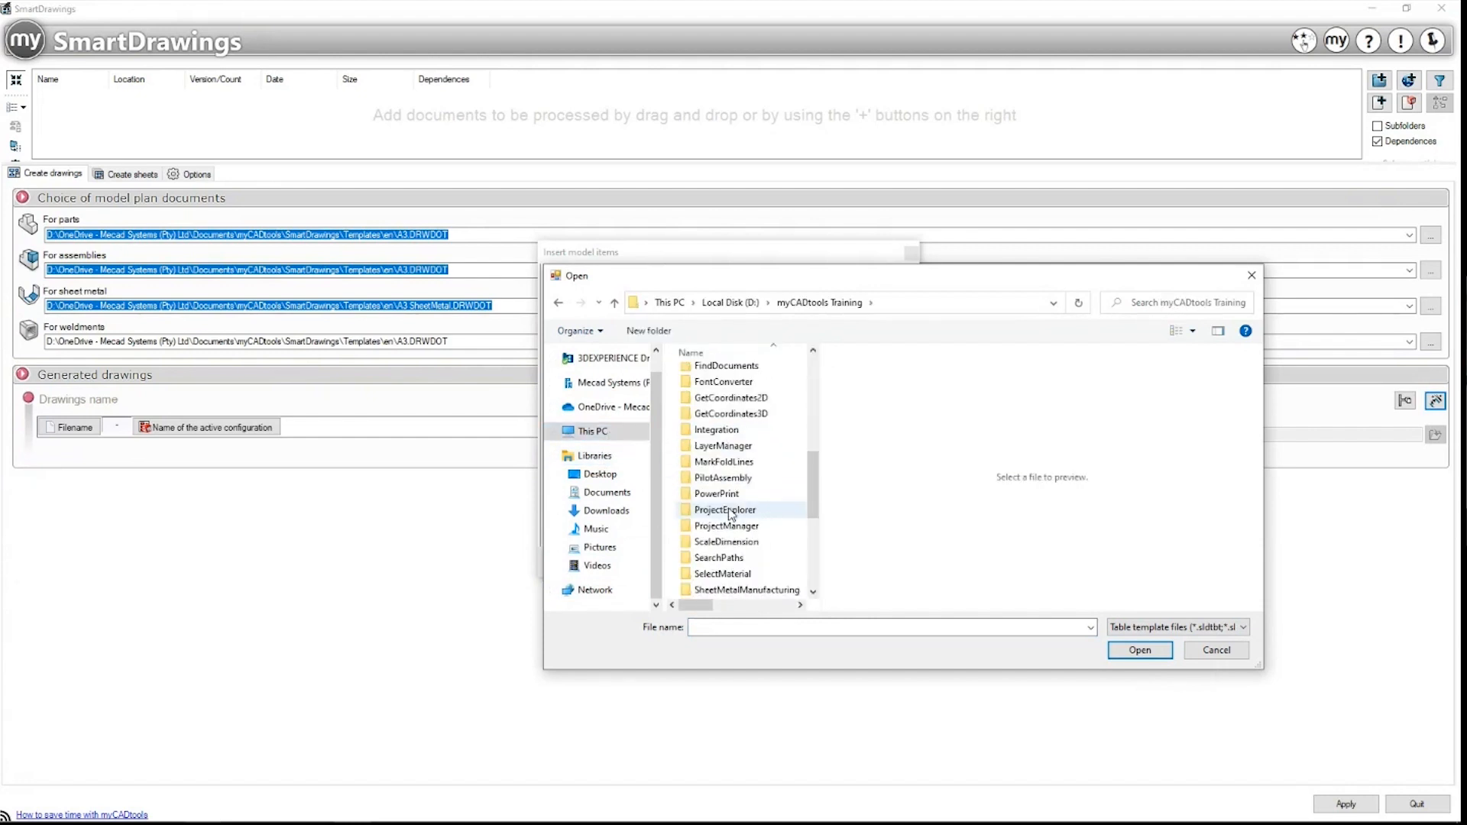
pyautogui.click(731, 510)
pyautogui.press('m')
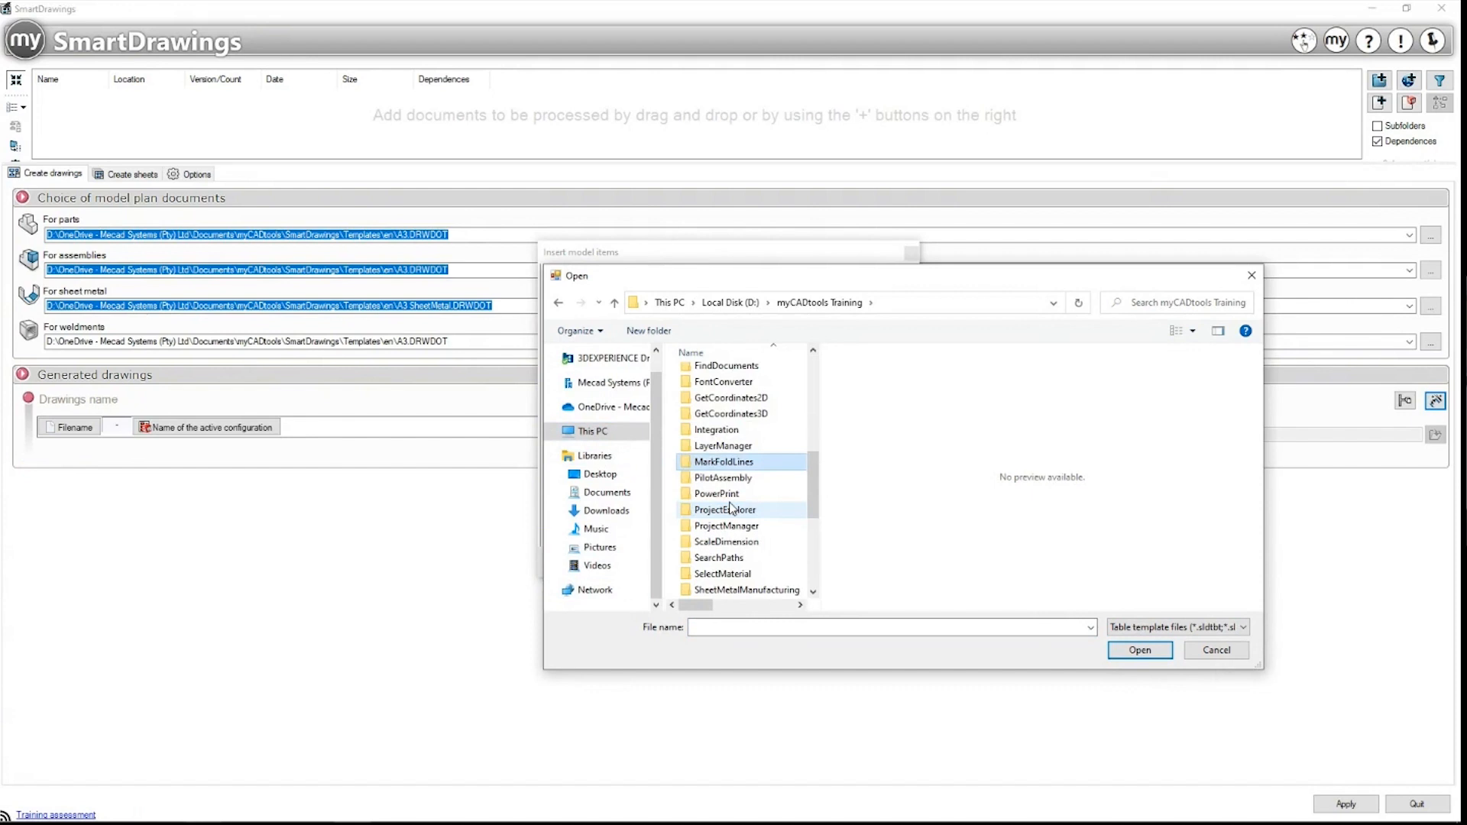
pyautogui.press('s')
pyautogui.press('m')
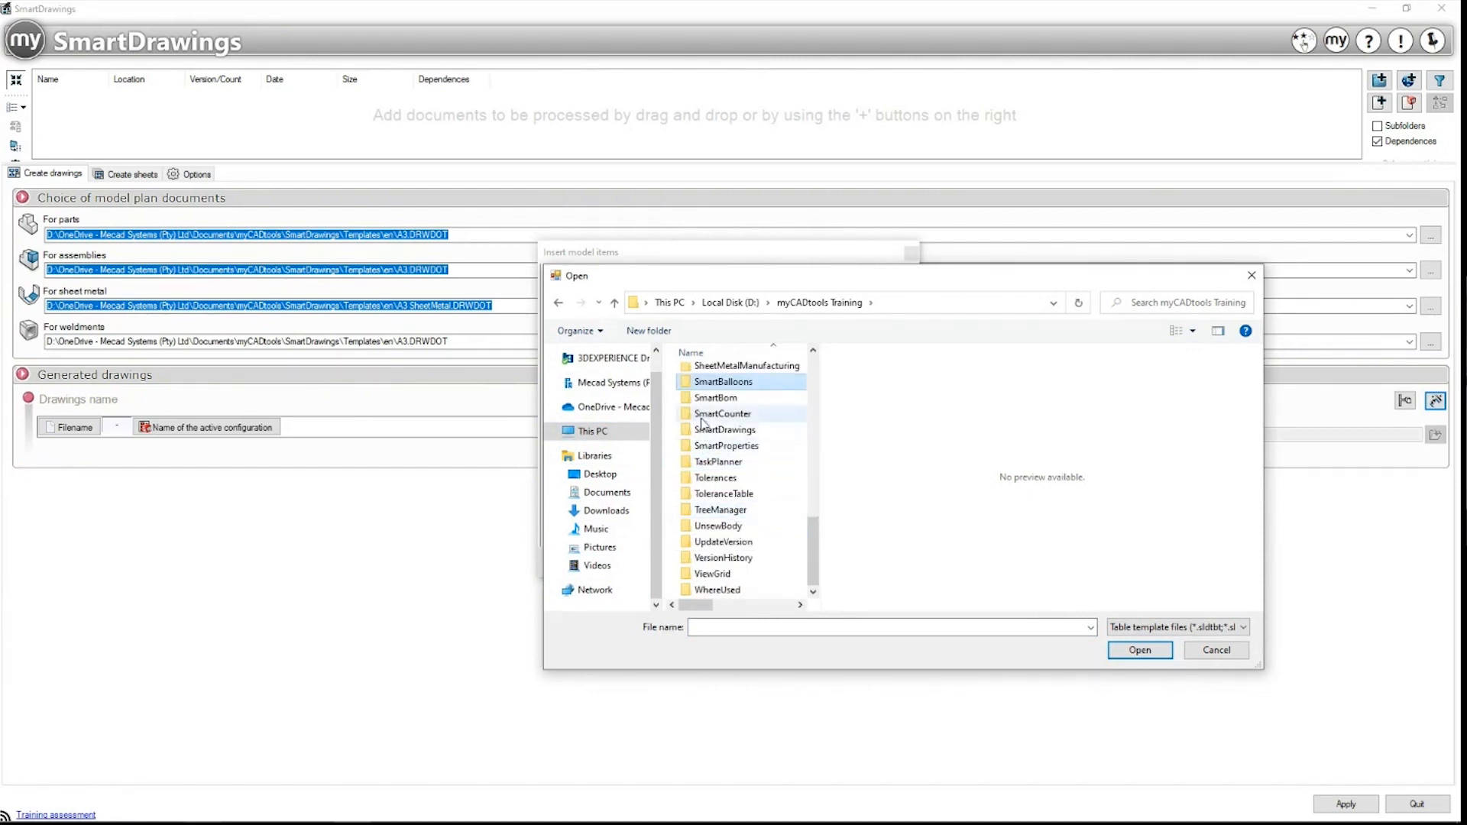
pyautogui.doubleClick(723, 429)
pyautogui.doubleClick(720, 391)
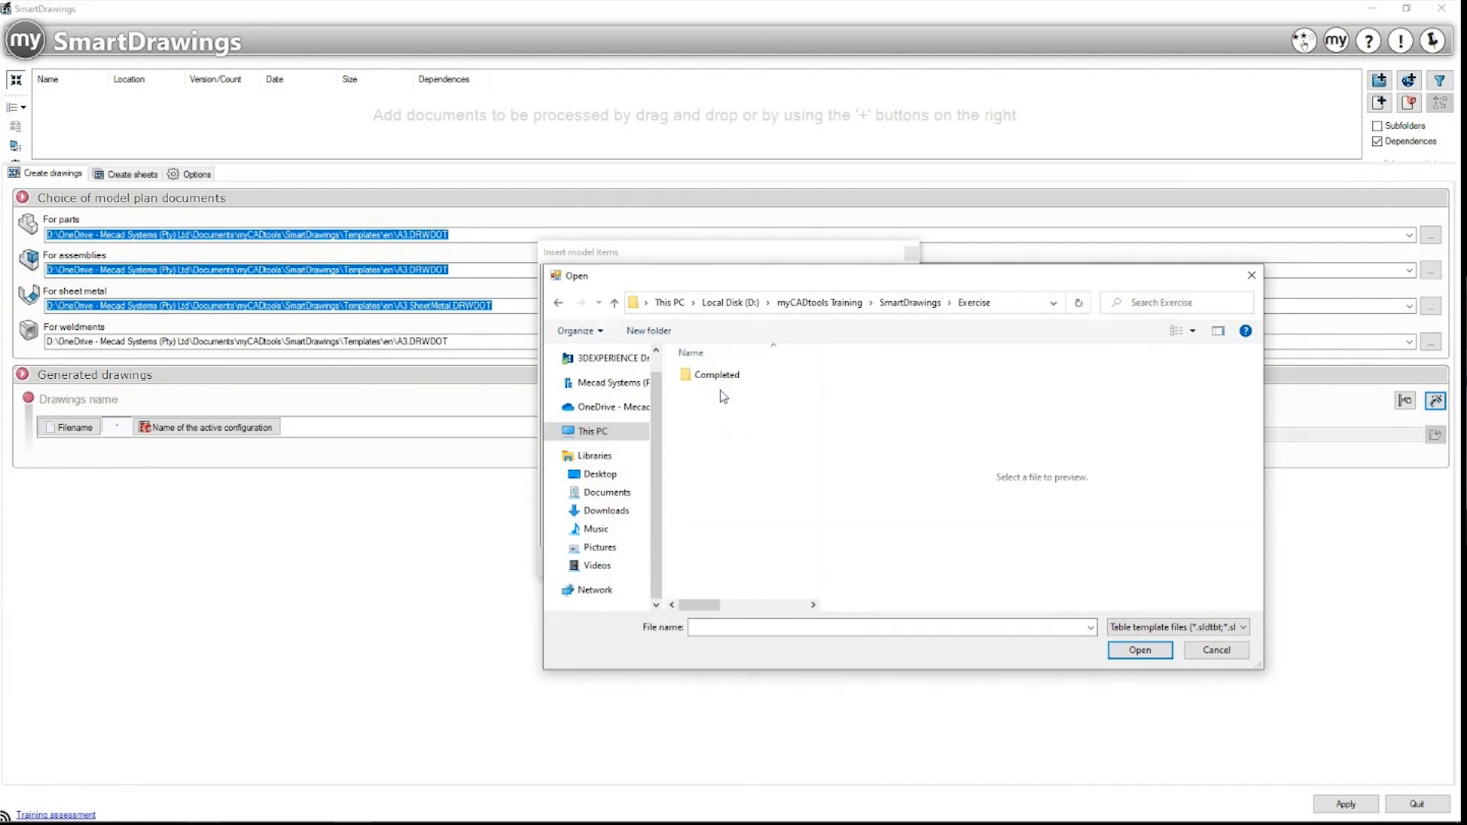
pyautogui.click(927, 306)
pyautogui.doubleClick(708, 374)
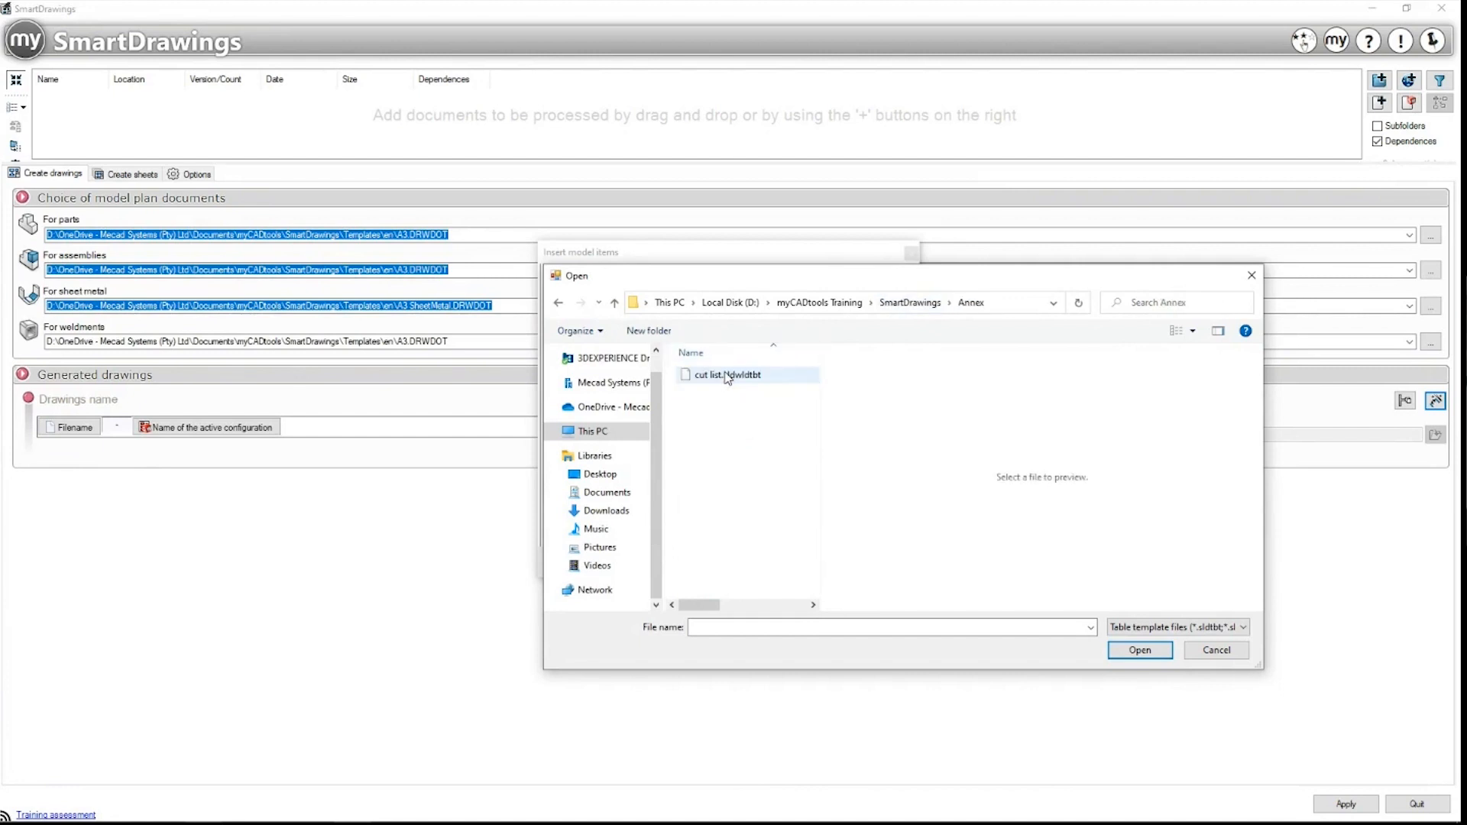
pyautogui.click(728, 375)
# Step: Confirm cut list.sldwldtbt, anchor the table at the top right, and accept with Ok
pyautogui.click(1140, 650)
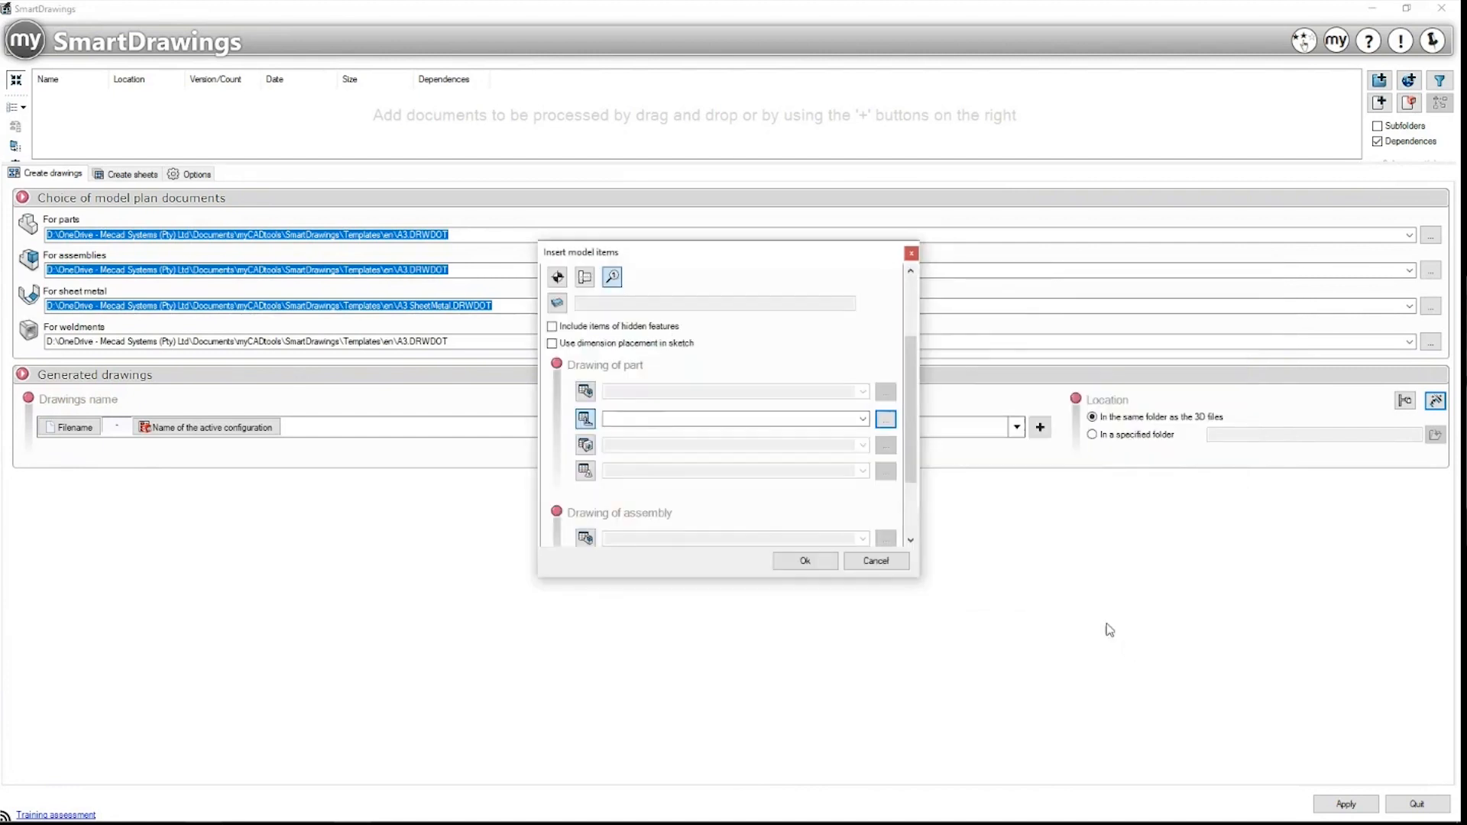
pyautogui.scroll(-2, 788, 491)
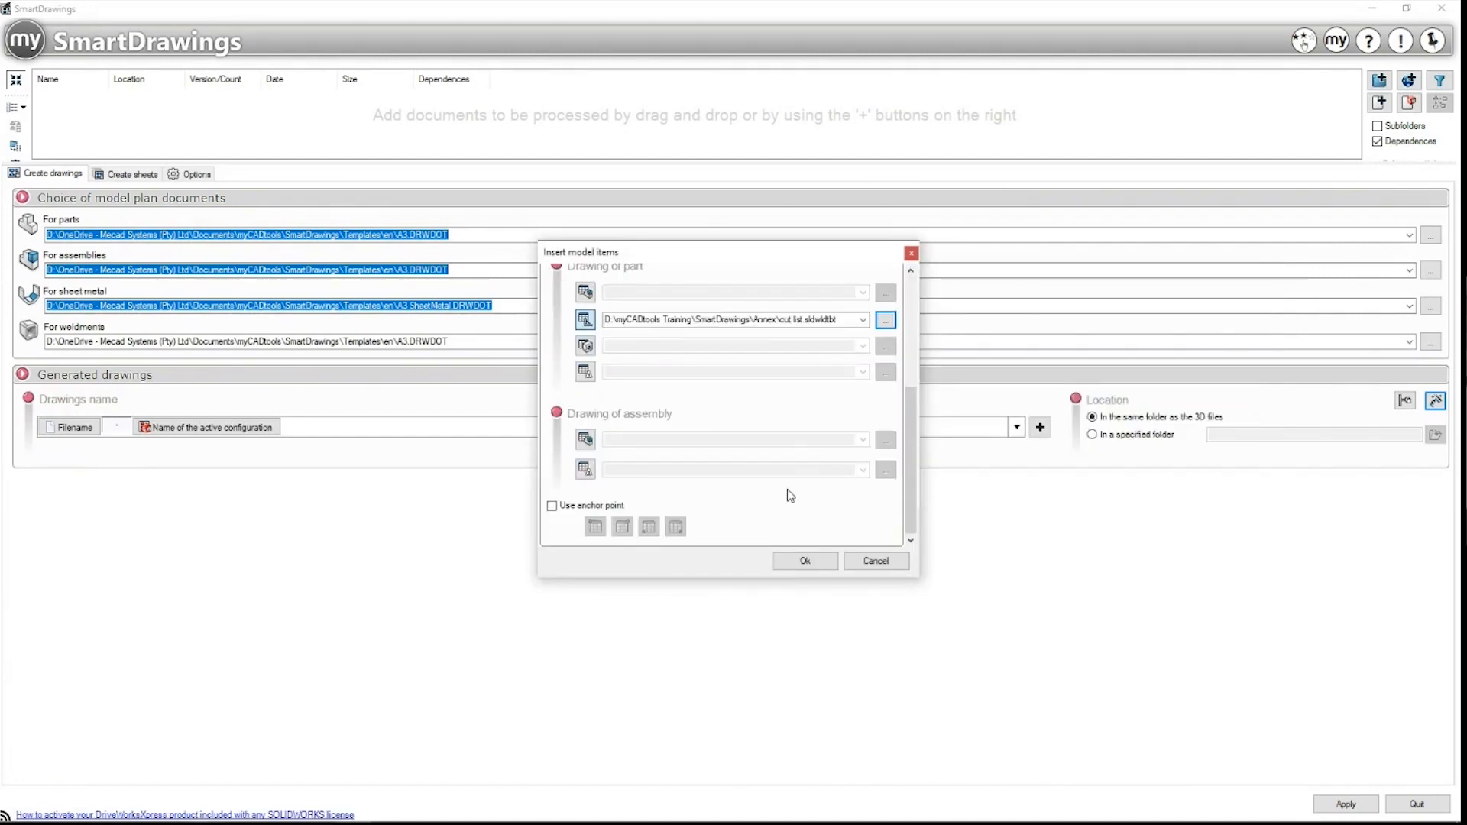
pyautogui.scroll(2, 791, 495)
pyautogui.scroll(2, 724, 368)
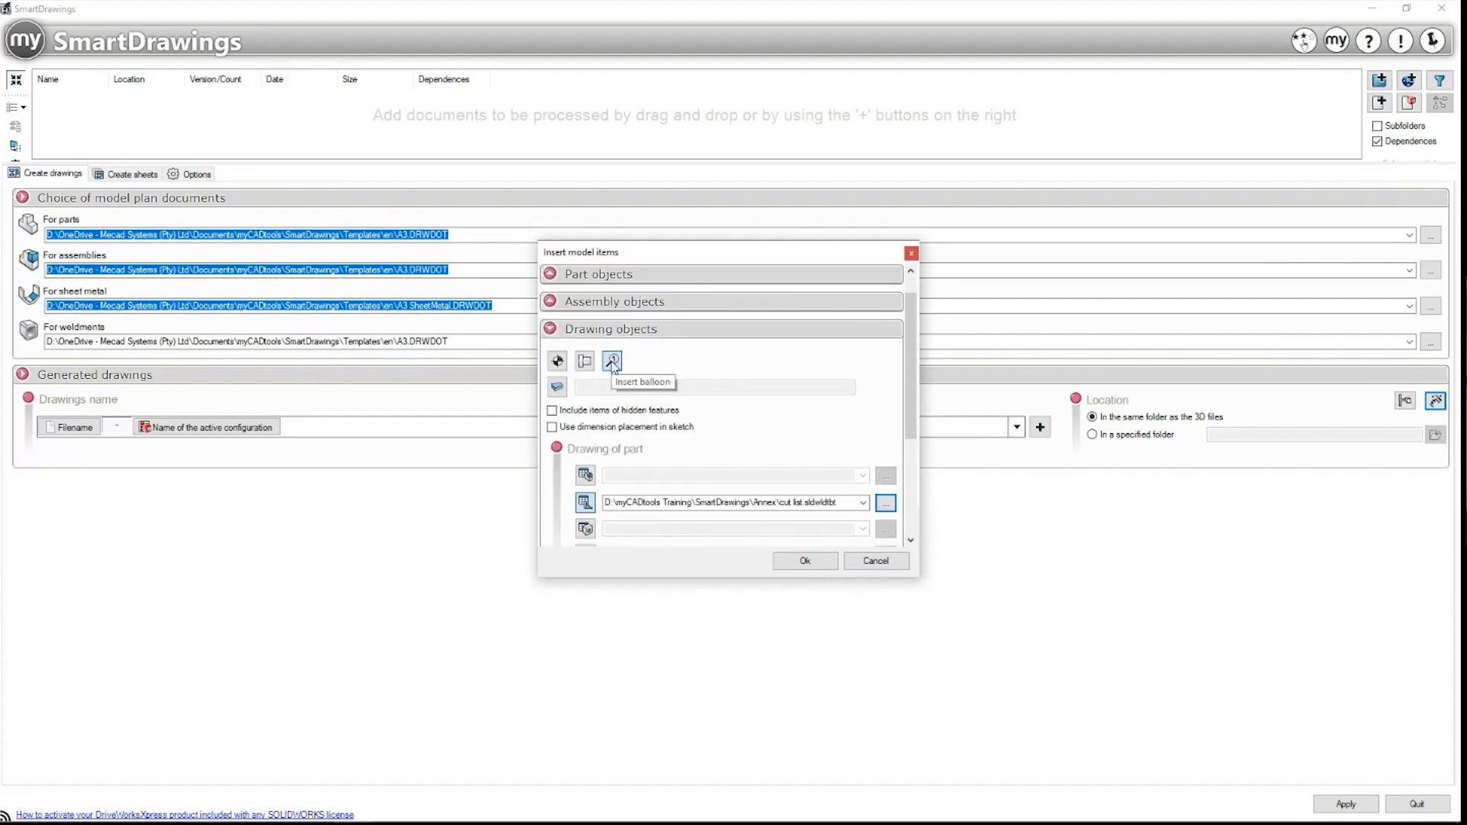
pyautogui.scroll(-4, 755, 442)
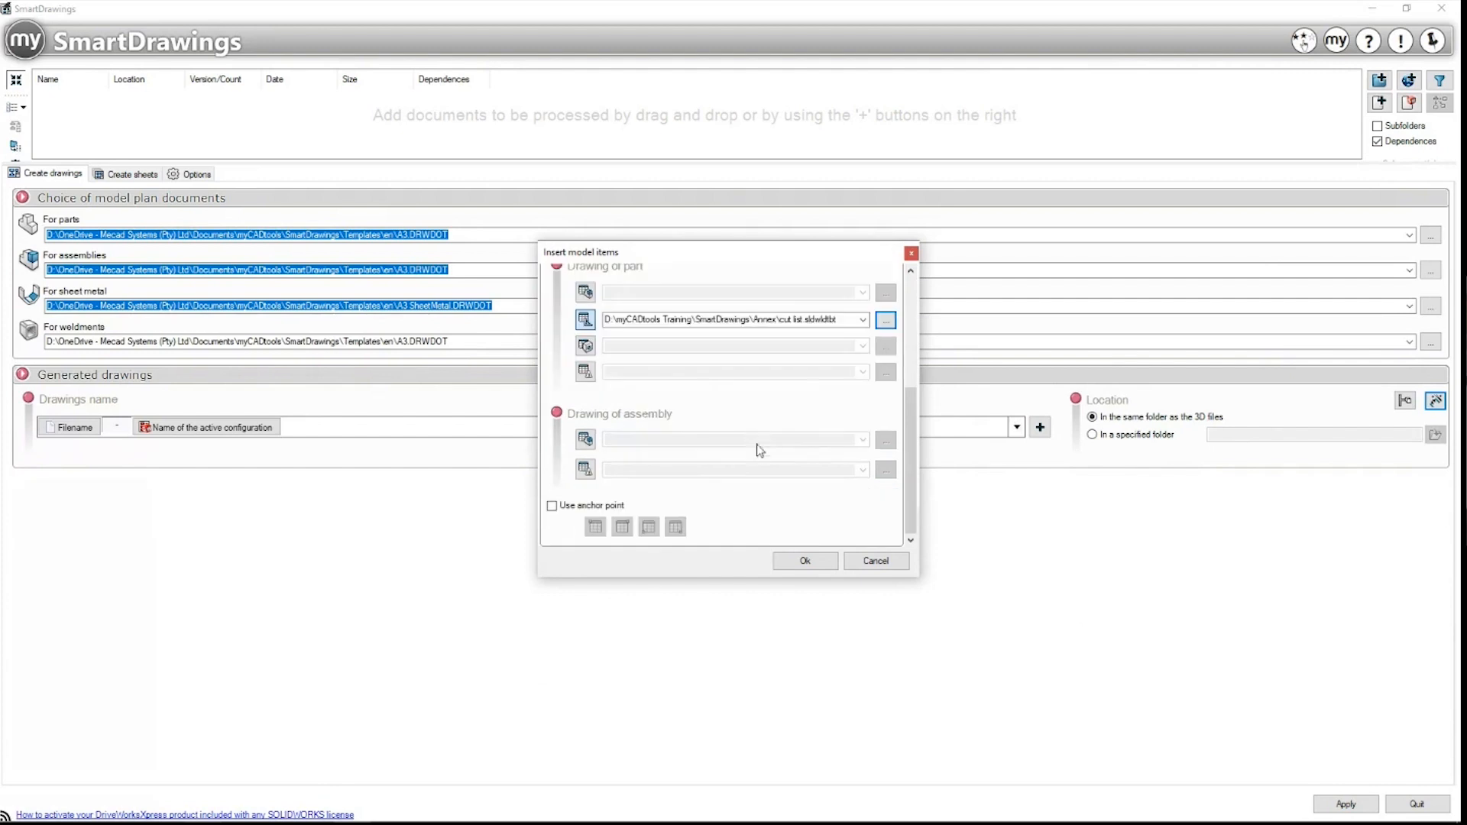
pyautogui.click(552, 506)
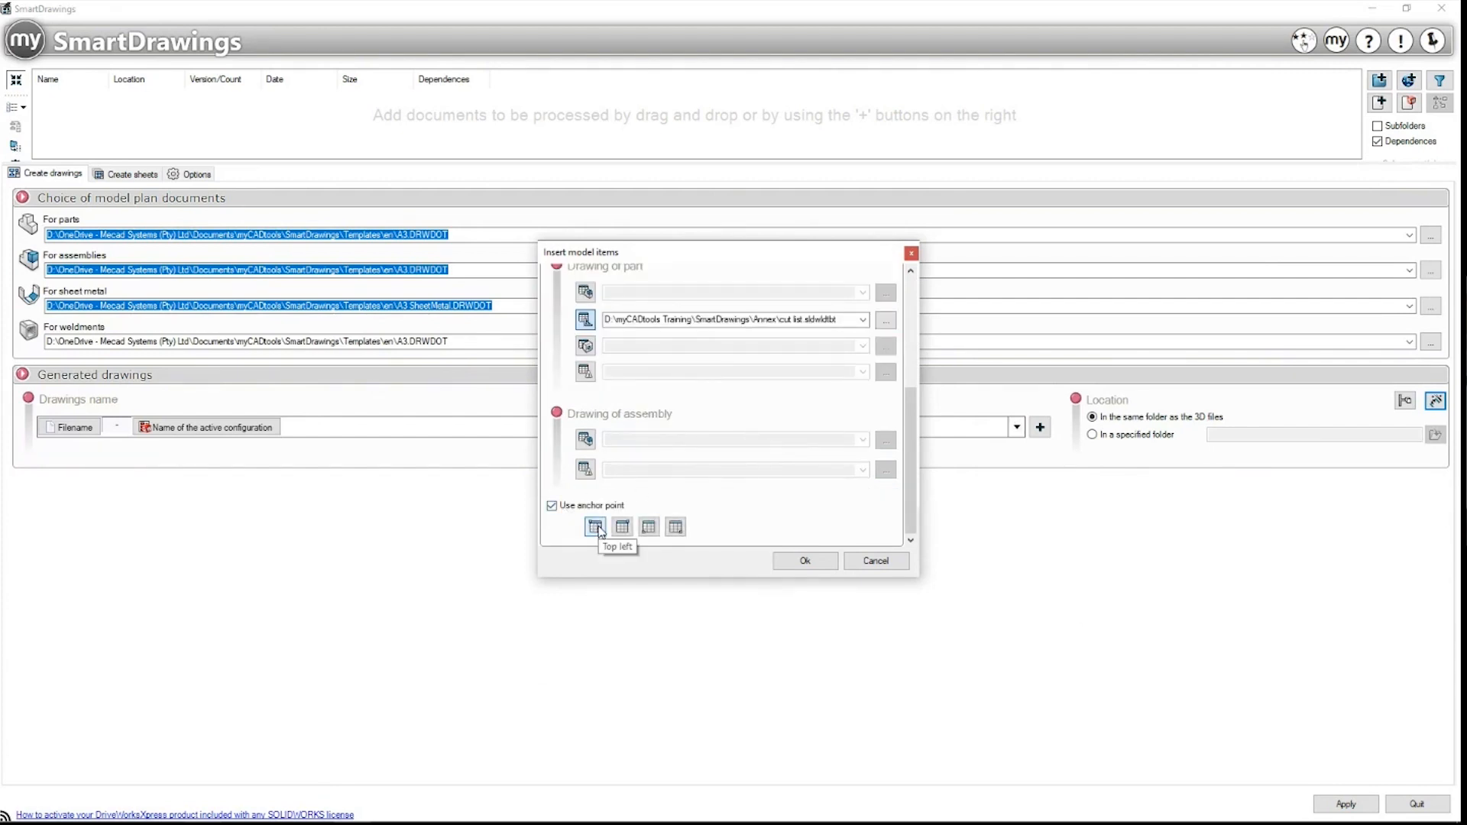
pyautogui.click(621, 529)
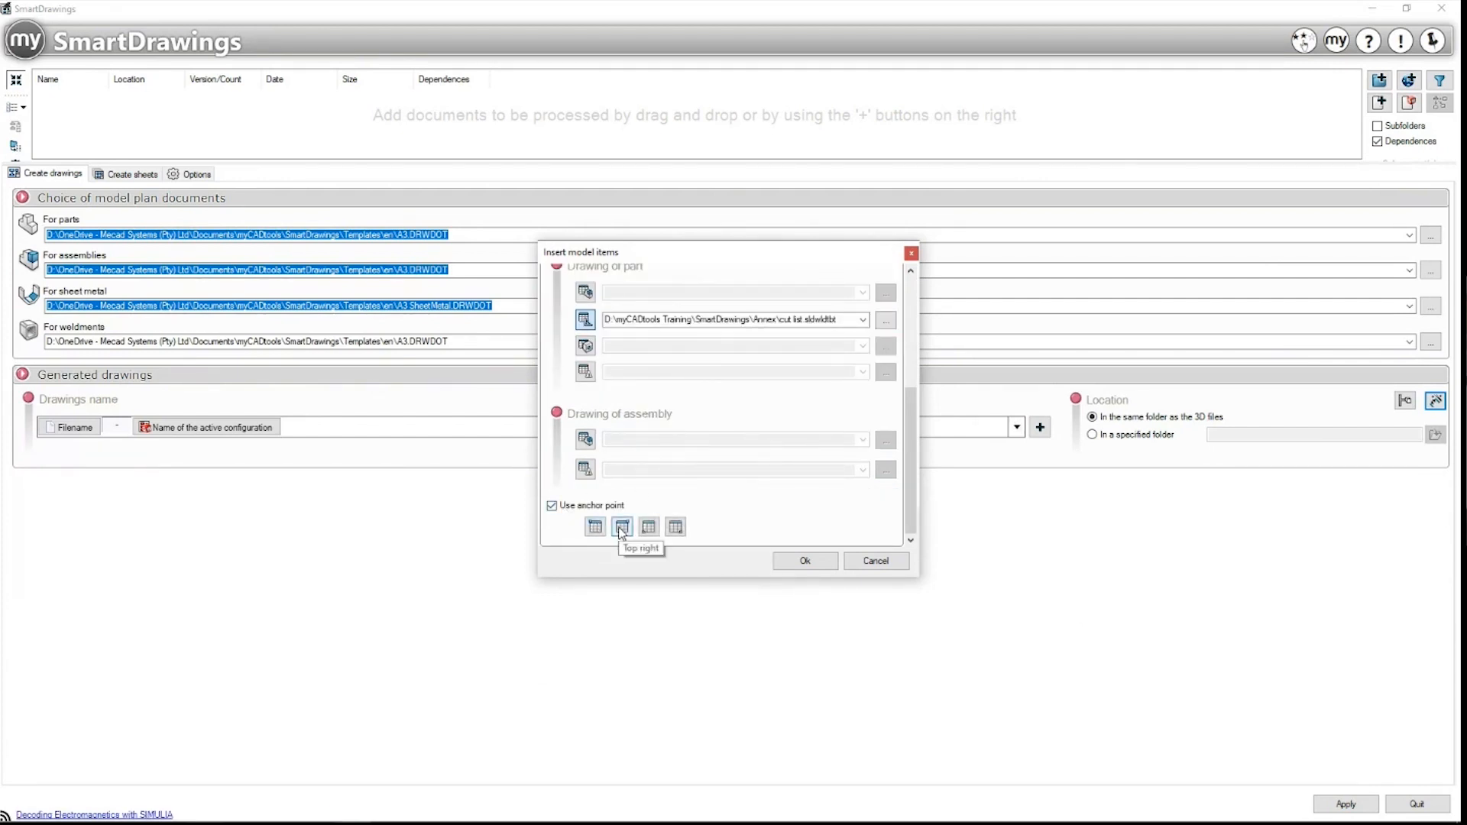
pyautogui.scroll(5, 741, 506)
pyautogui.click(805, 561)
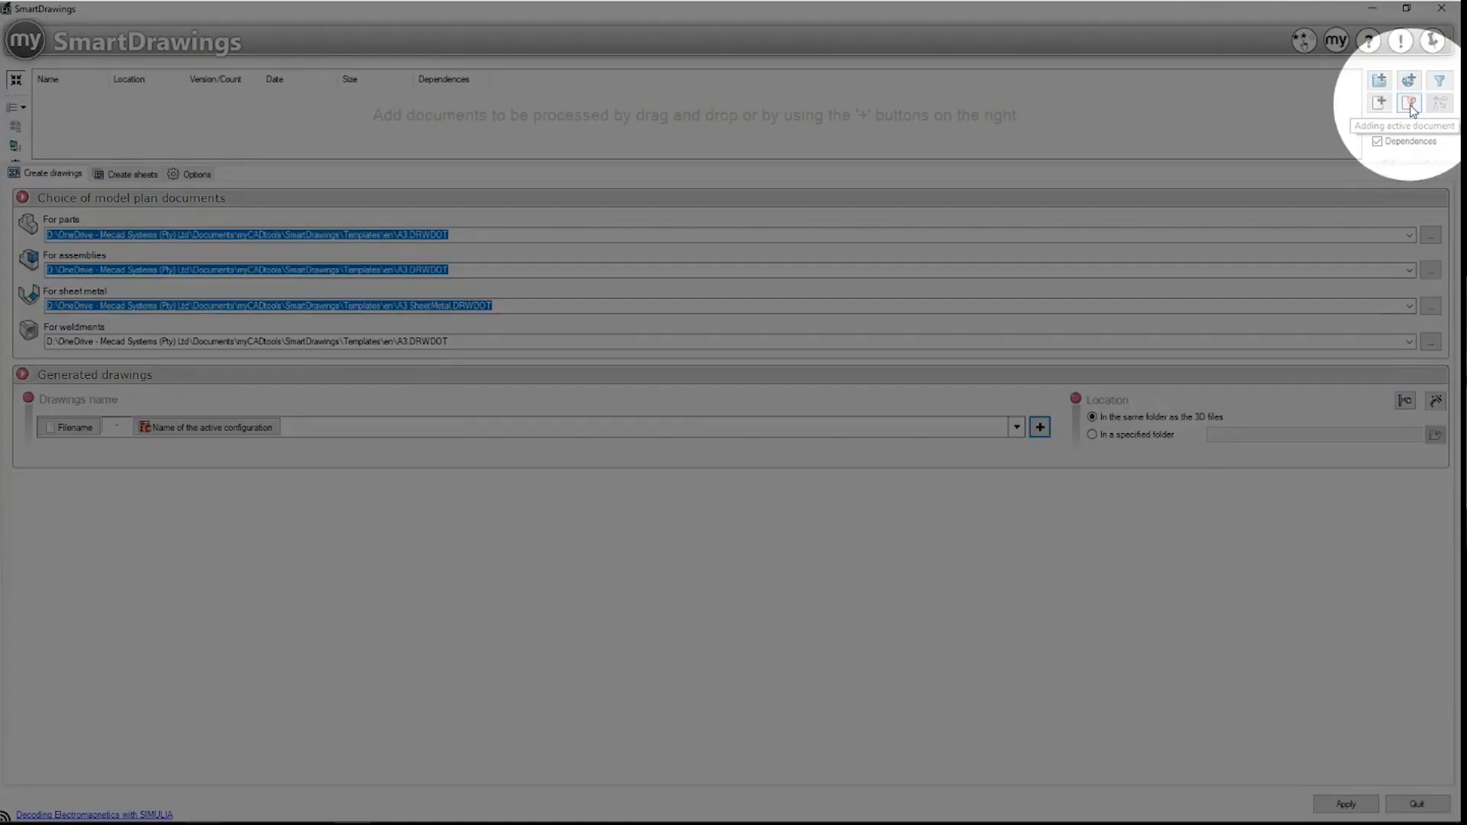
# Step: Add the active Weldment.SLDPRT, review the Options, and apply to generate its drawing
pyautogui.click(1410, 105)
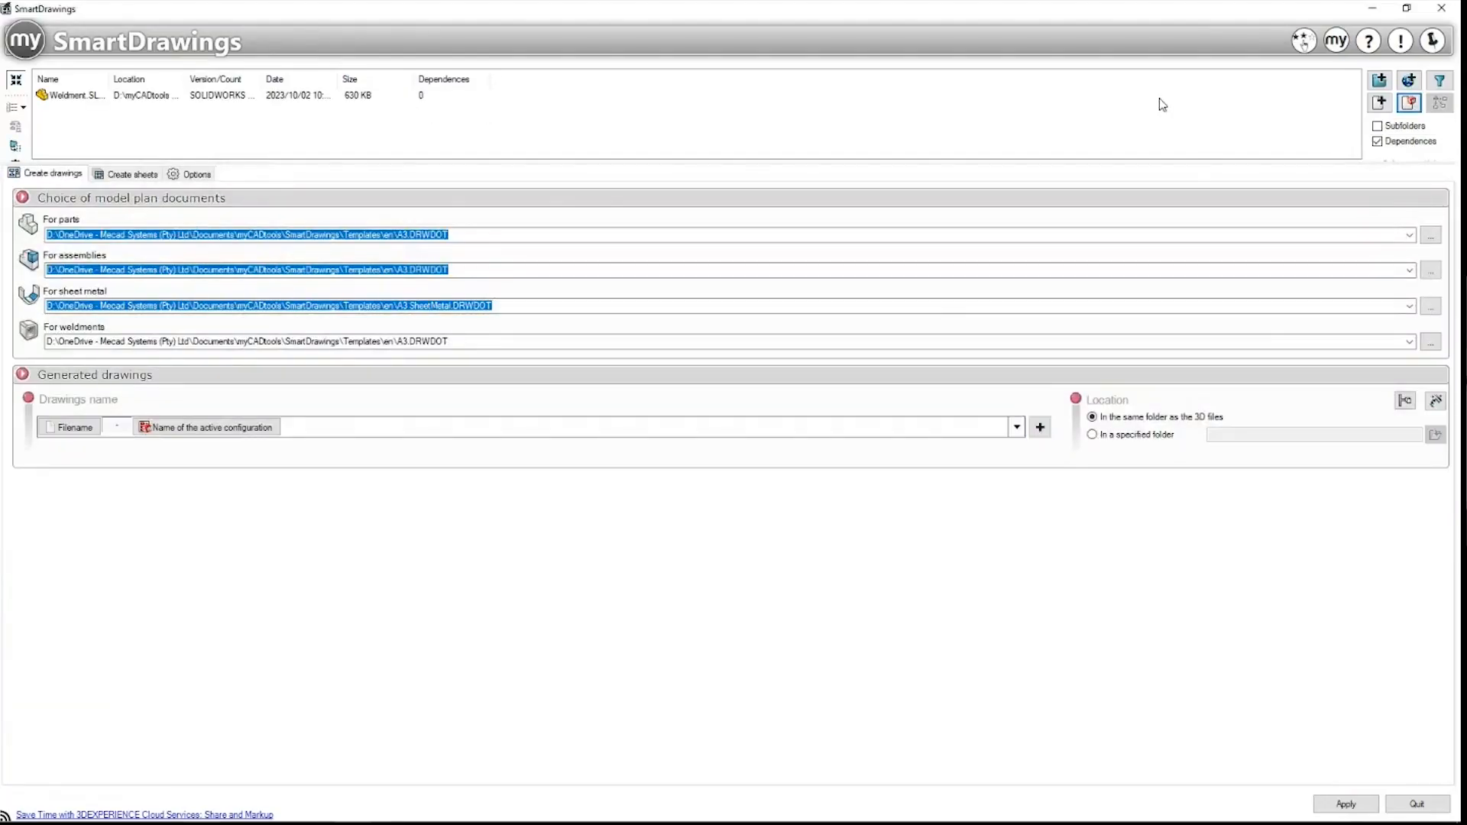
pyautogui.click(189, 174)
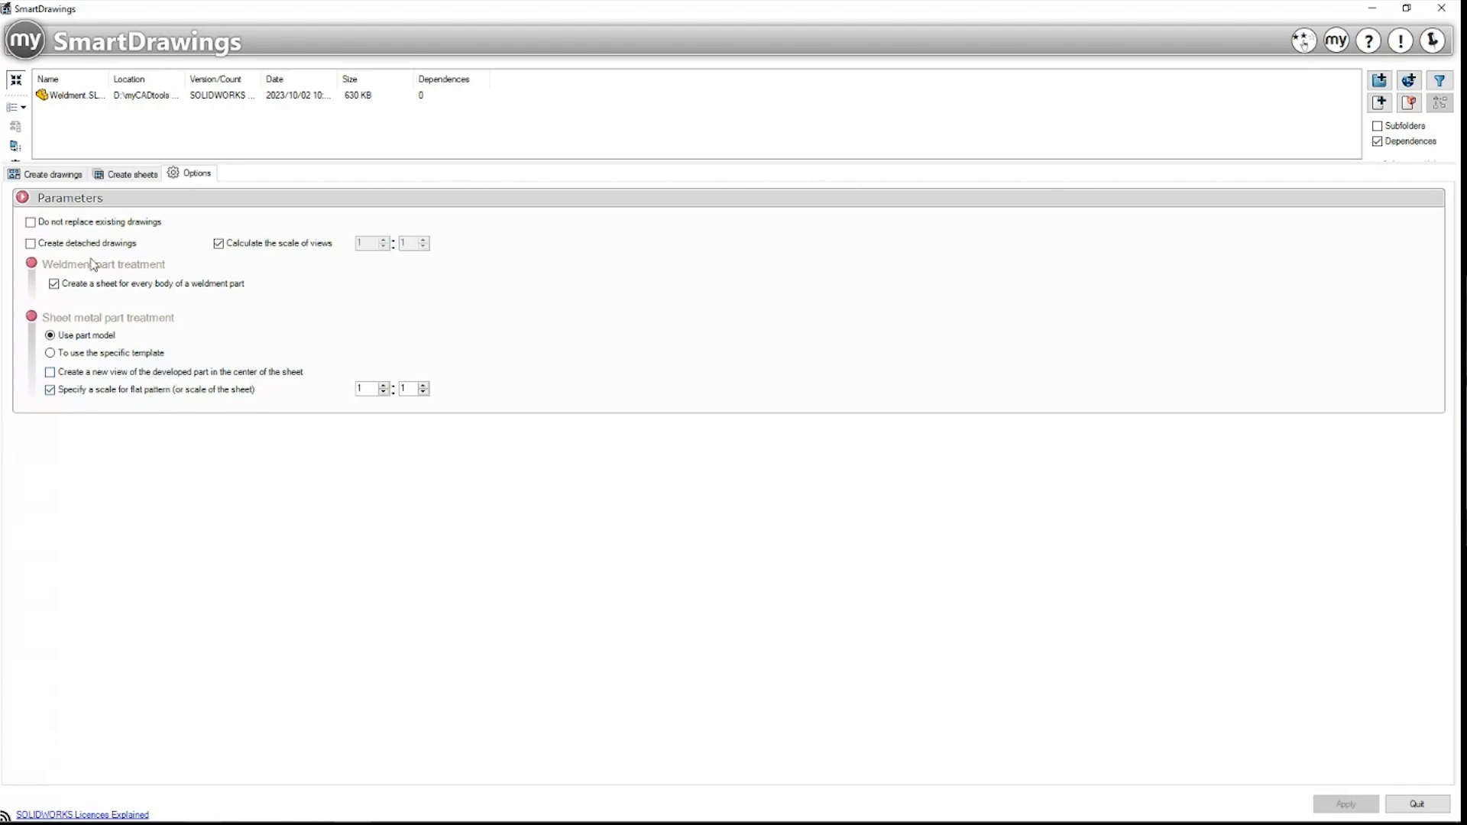
pyautogui.click(54, 173)
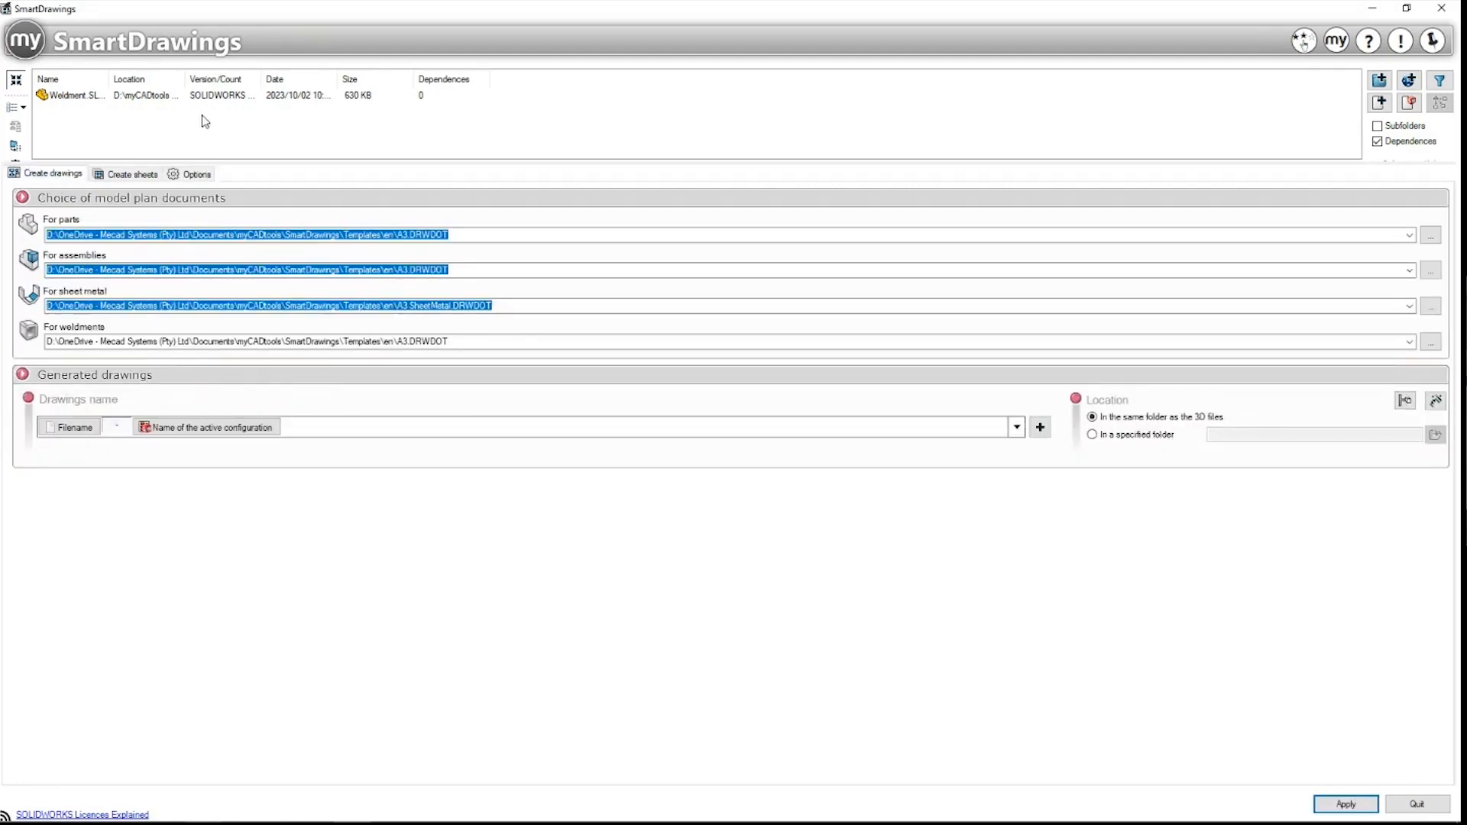
pyautogui.click(1407, 7)
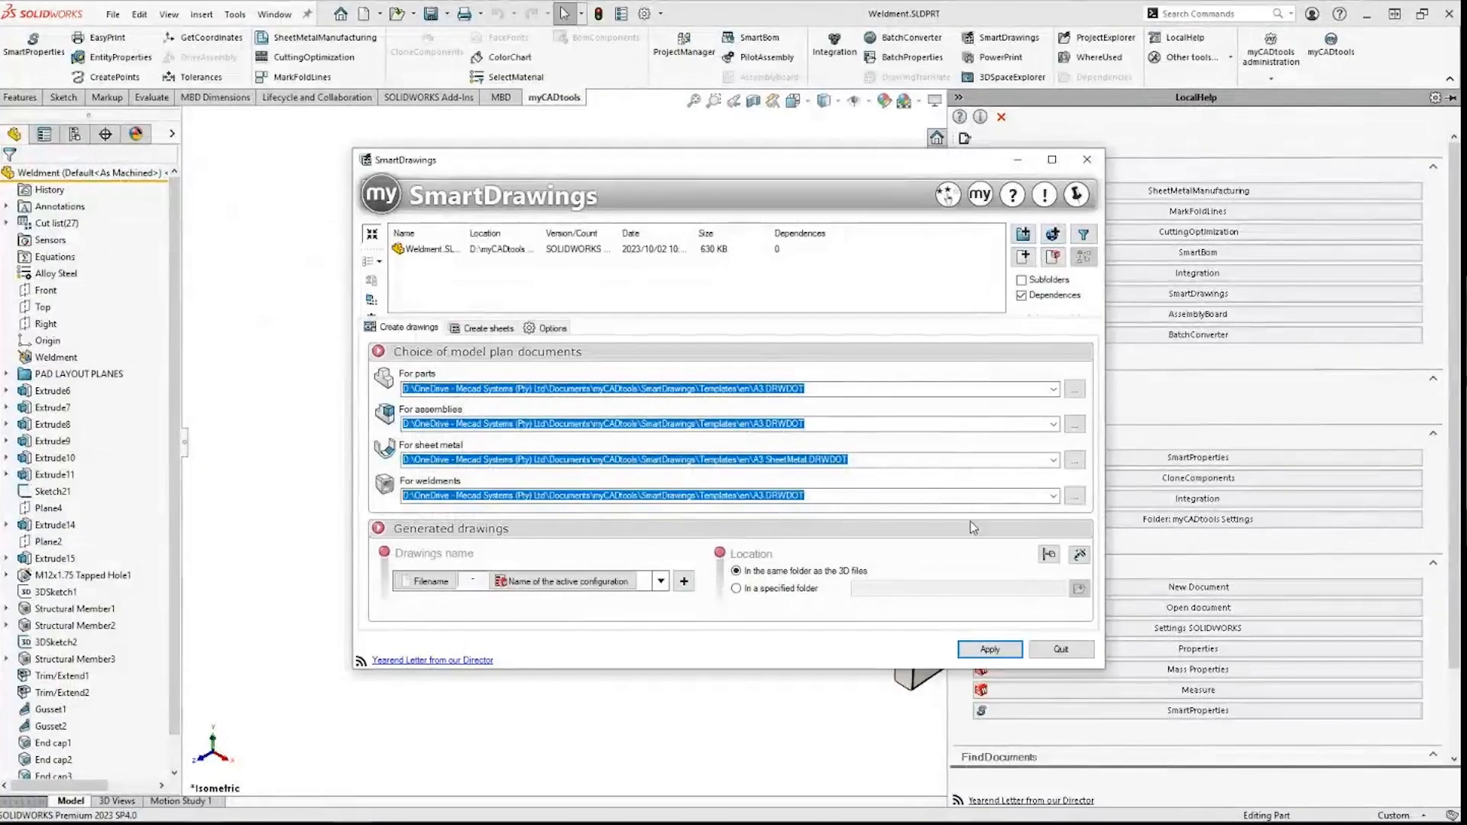
pyautogui.click(991, 649)
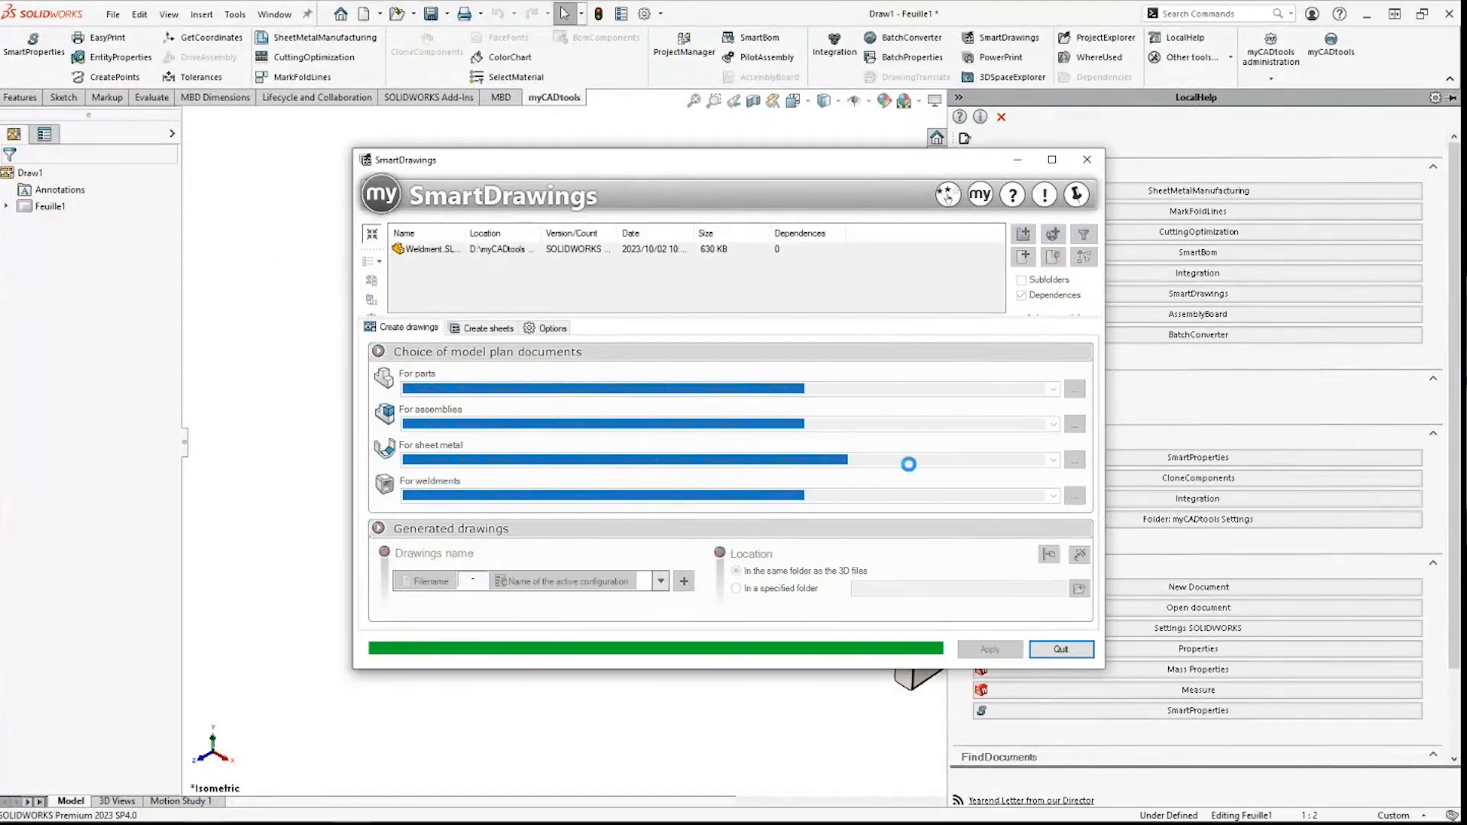
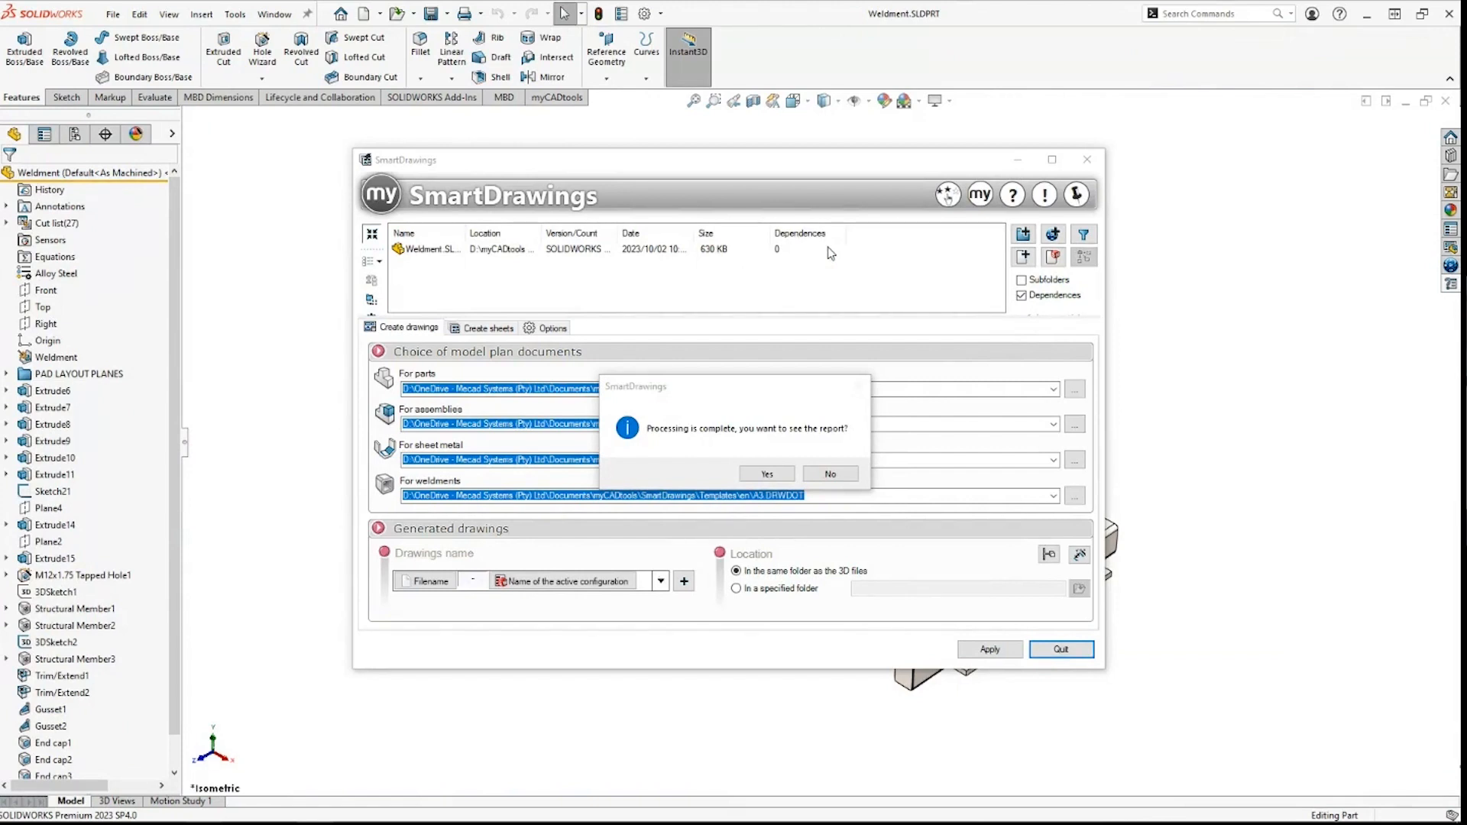
# Step: Decline the SmartDrawings processing report and open the Weldment-Default drawing from the recent documents
pyautogui.click(831, 475)
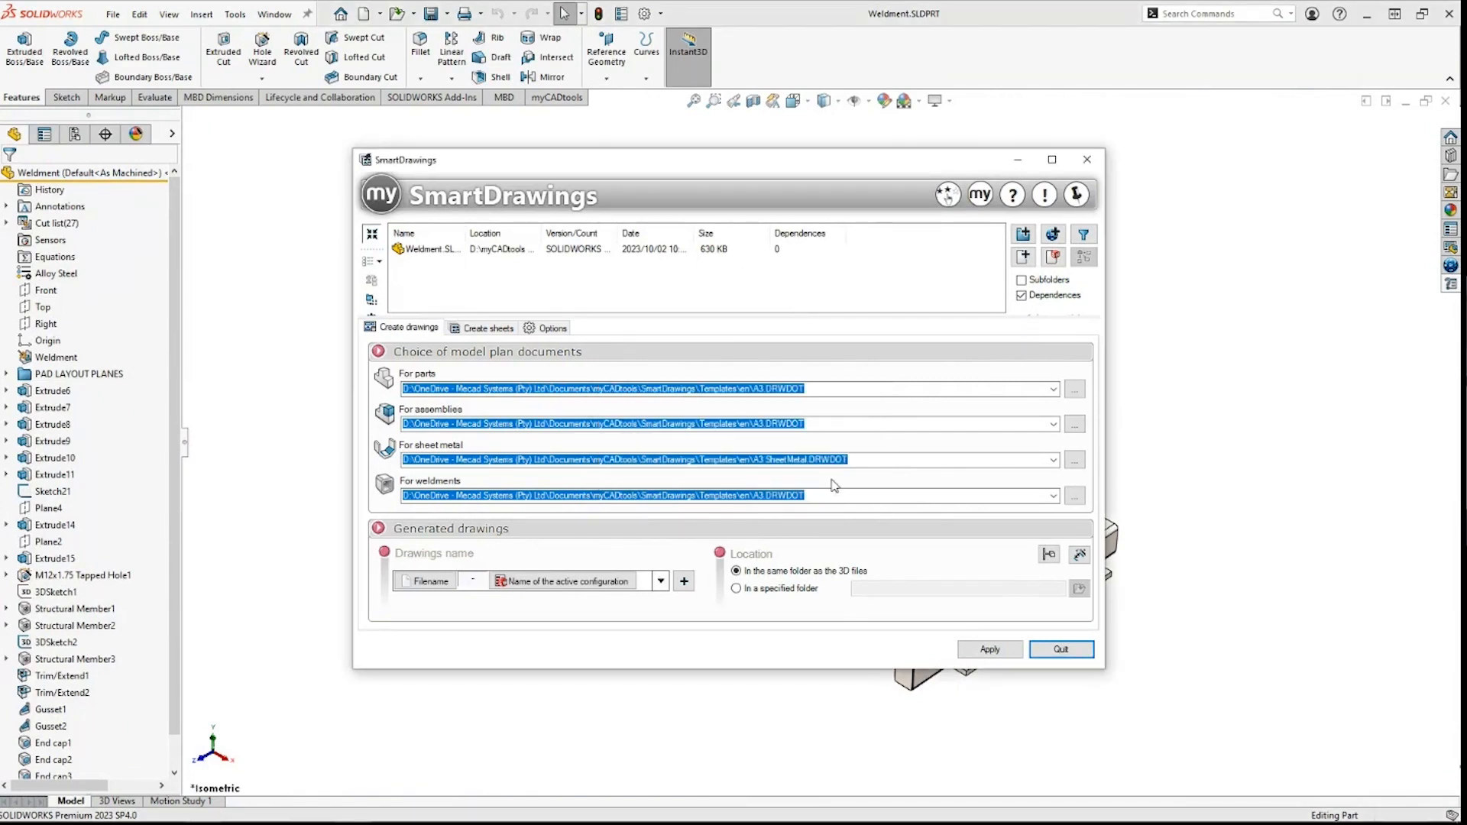
pyautogui.click(1235, 284)
pyautogui.press('r')
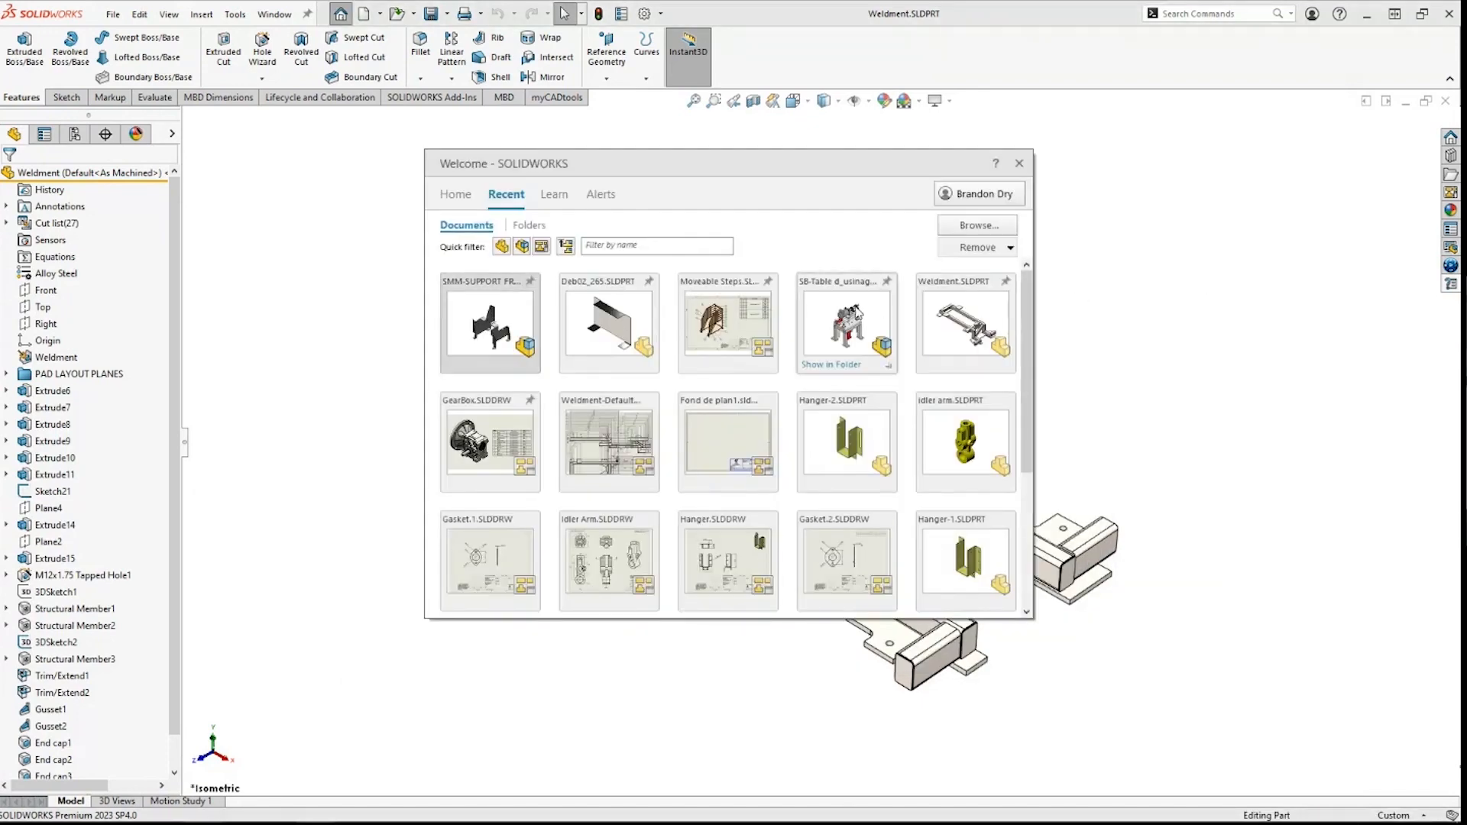
pyautogui.click(609, 442)
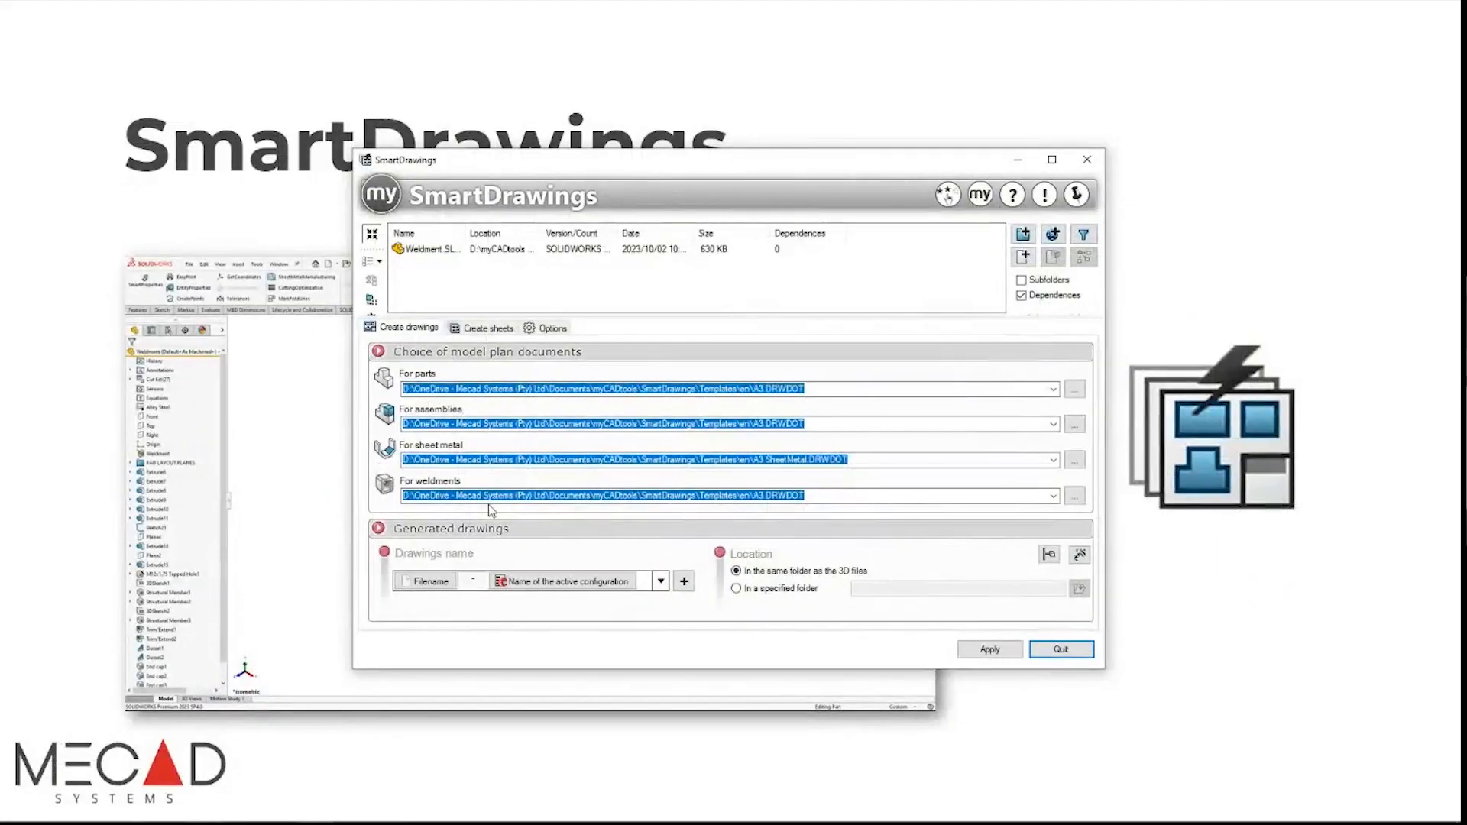
# Step: Launch SOLIDWORKS 2023 by searching '2023' from the Windows Start menu
pyautogui.moveTo(137, 766)
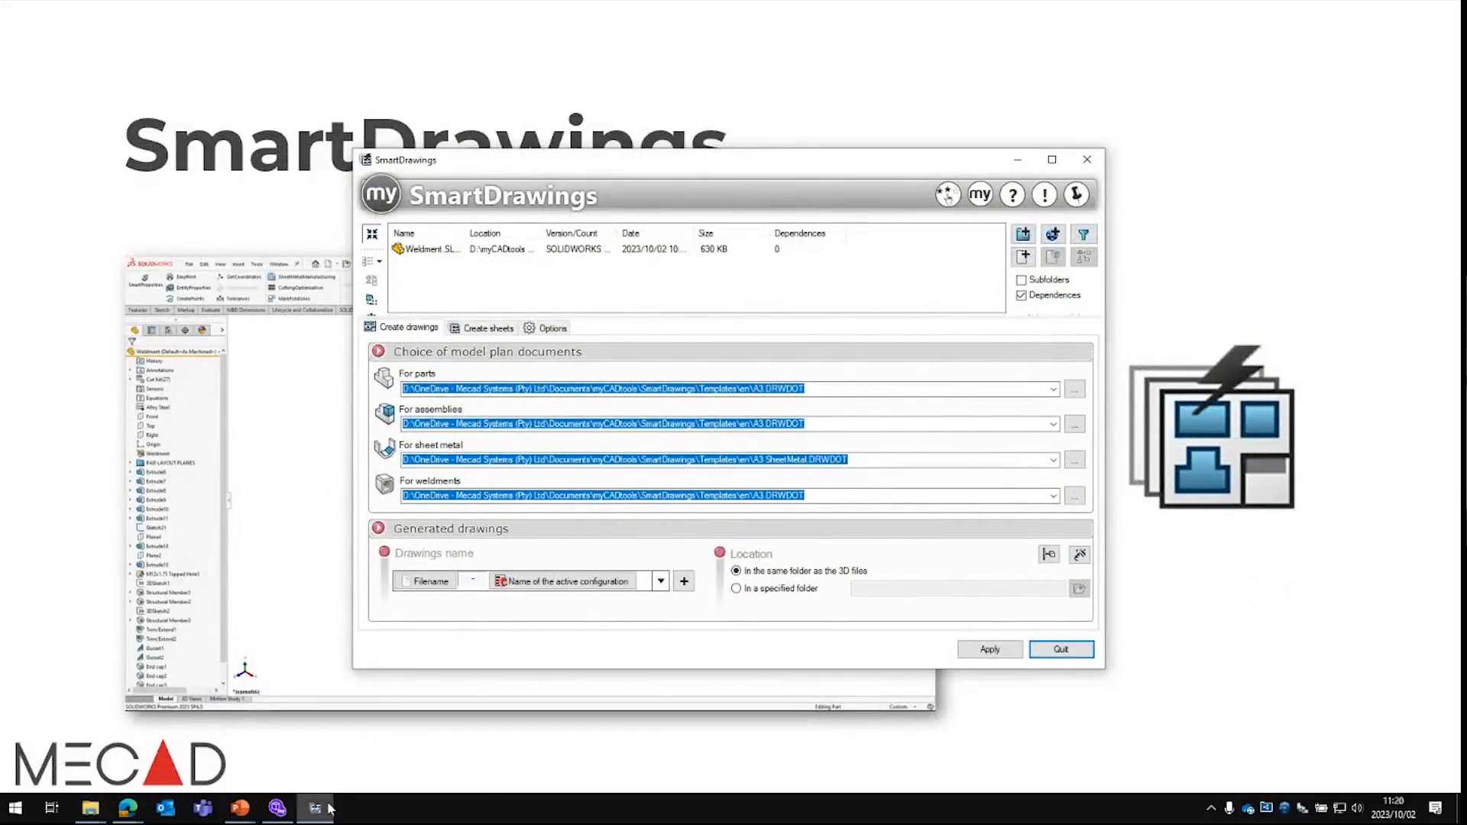
pyautogui.press('super')
pyautogui.write('2023')
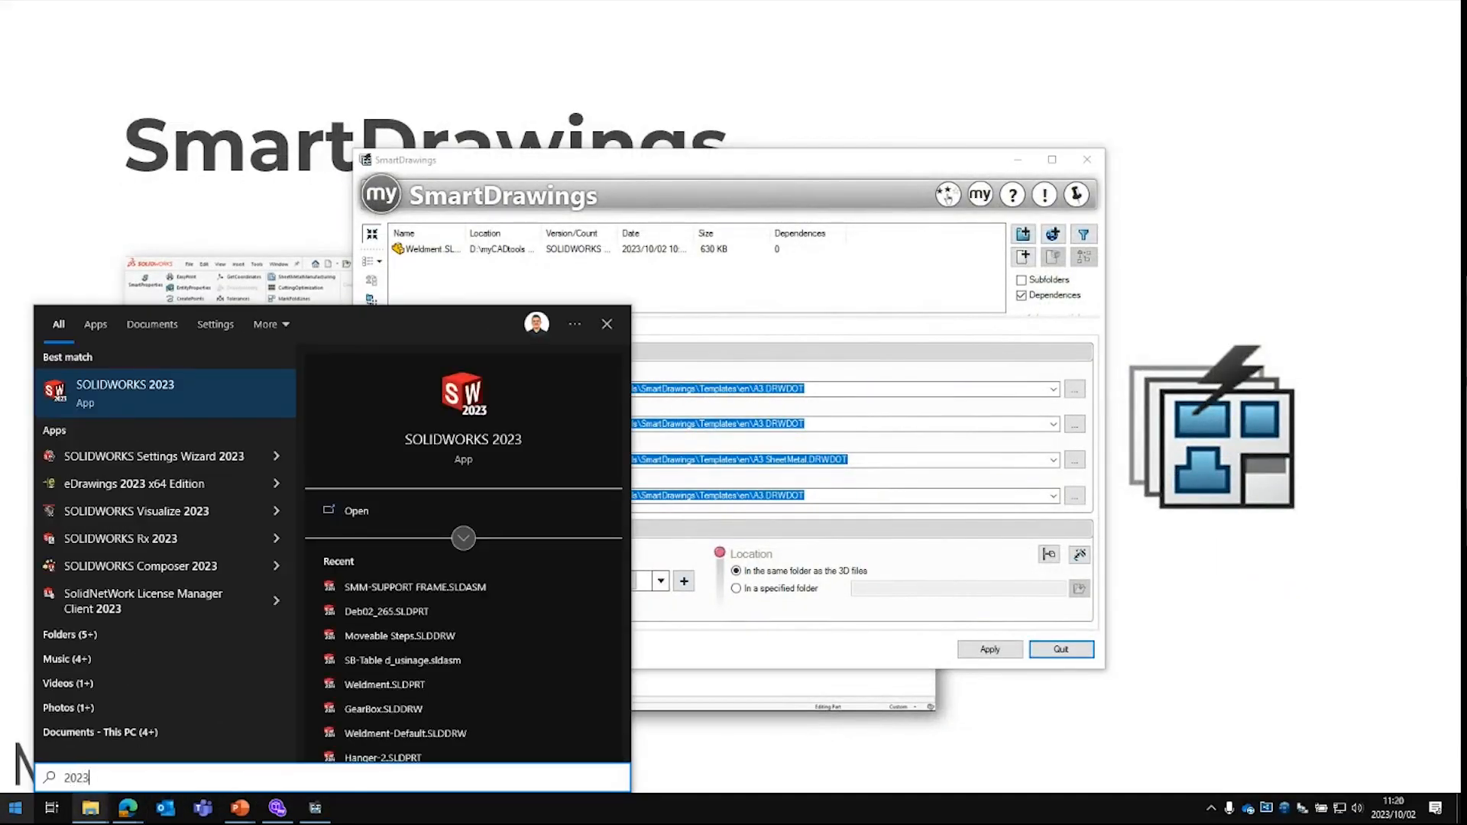
pyautogui.press('Return')
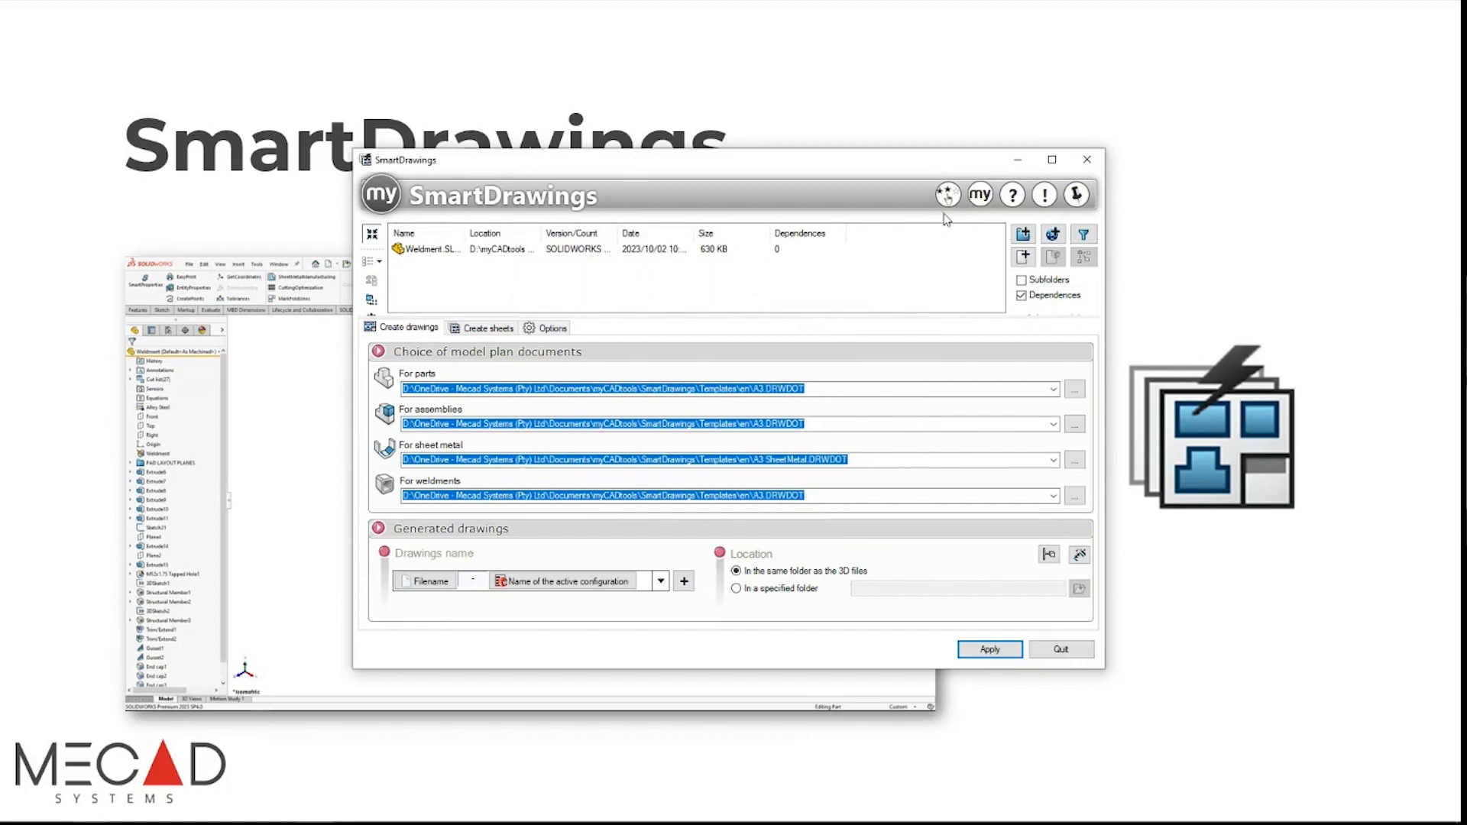
# Step: Minimize the SmartDrawings window and advance past the myCADtools overview to the AssemblyBoard slide
pyautogui.click(1017, 162)
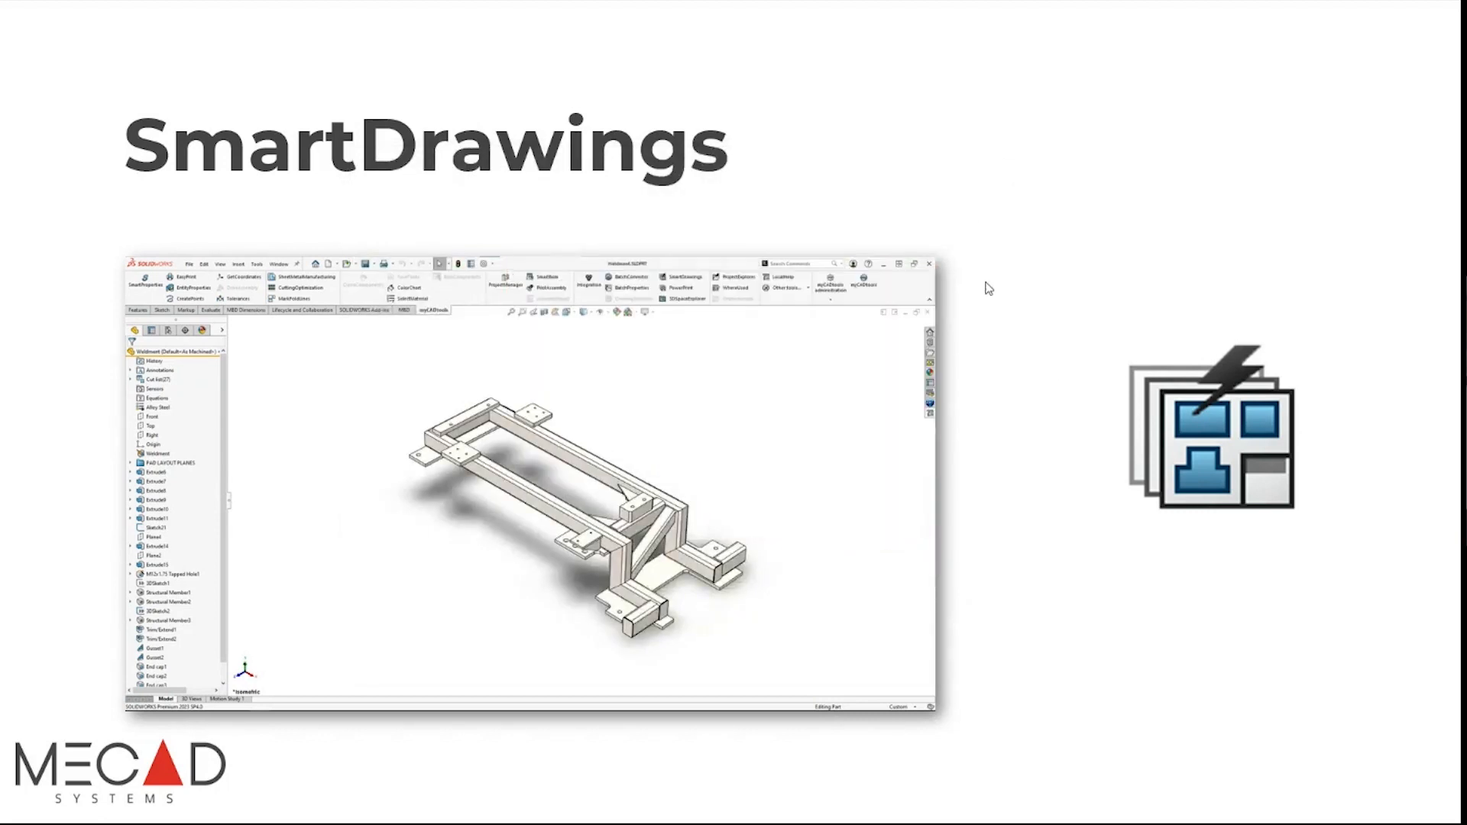
pyautogui.click(992, 290)
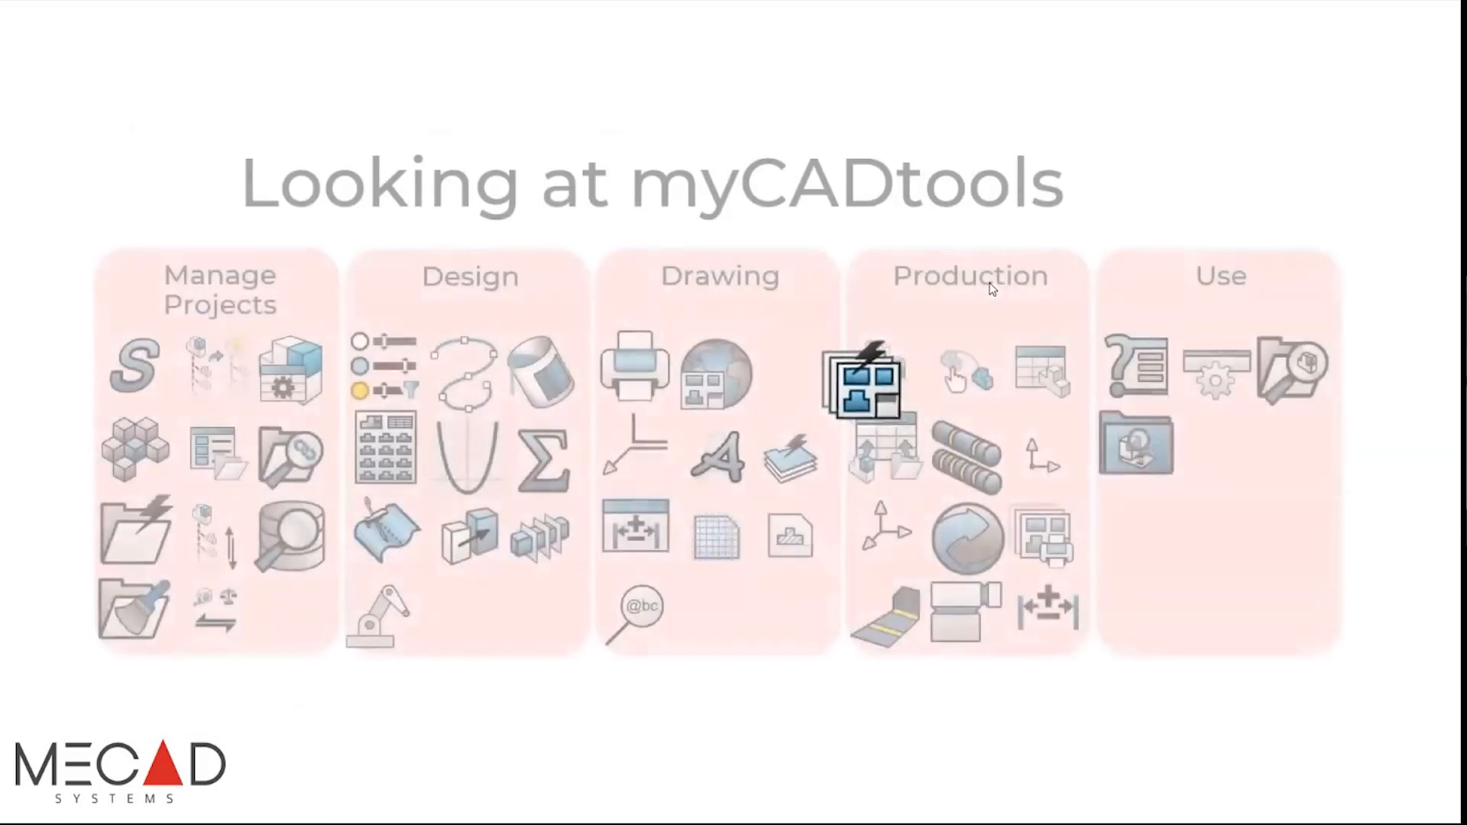
pyautogui.click(992, 289)
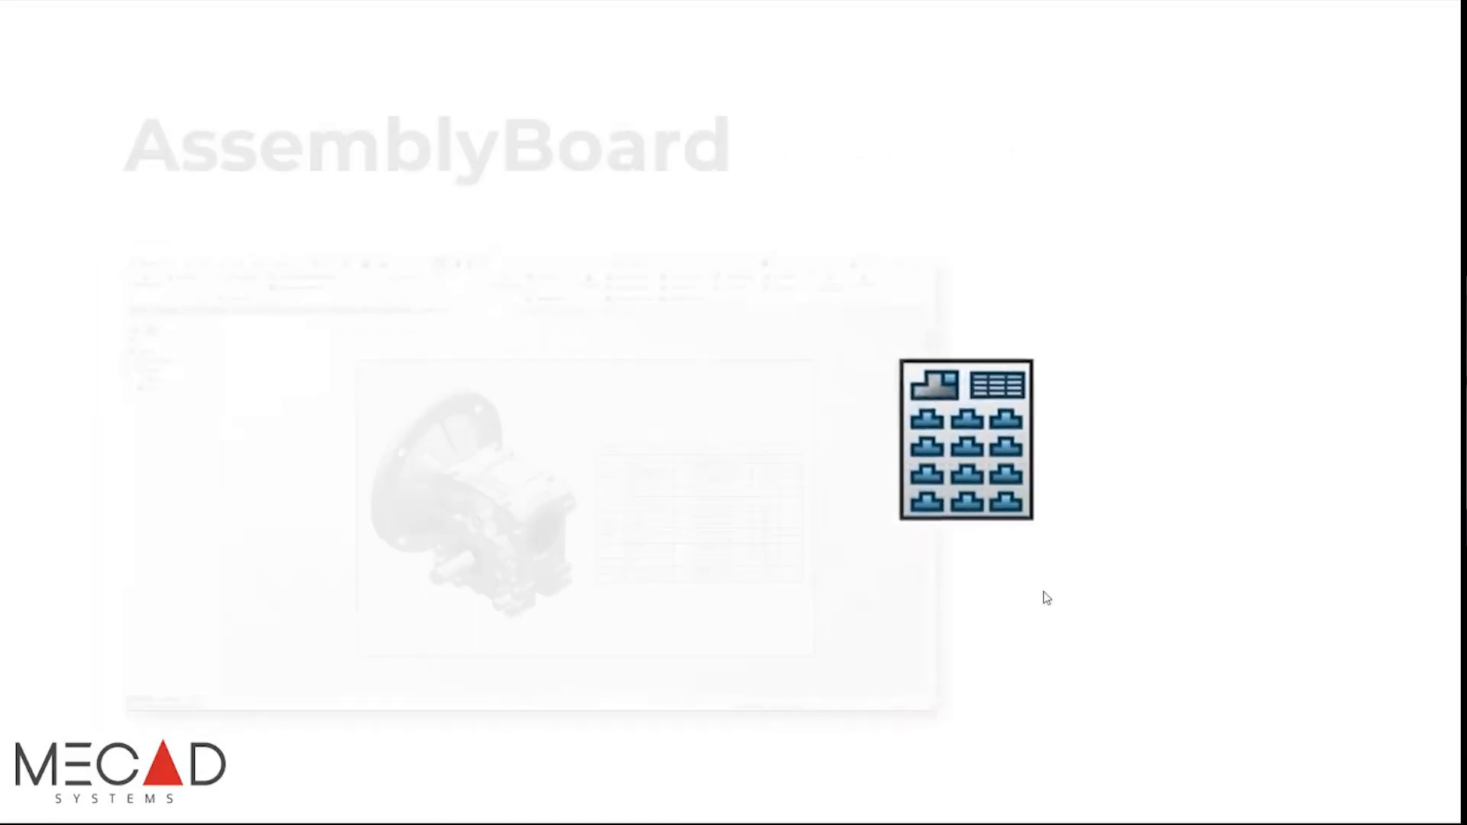
pyautogui.press('super')
pyautogui.press('super')
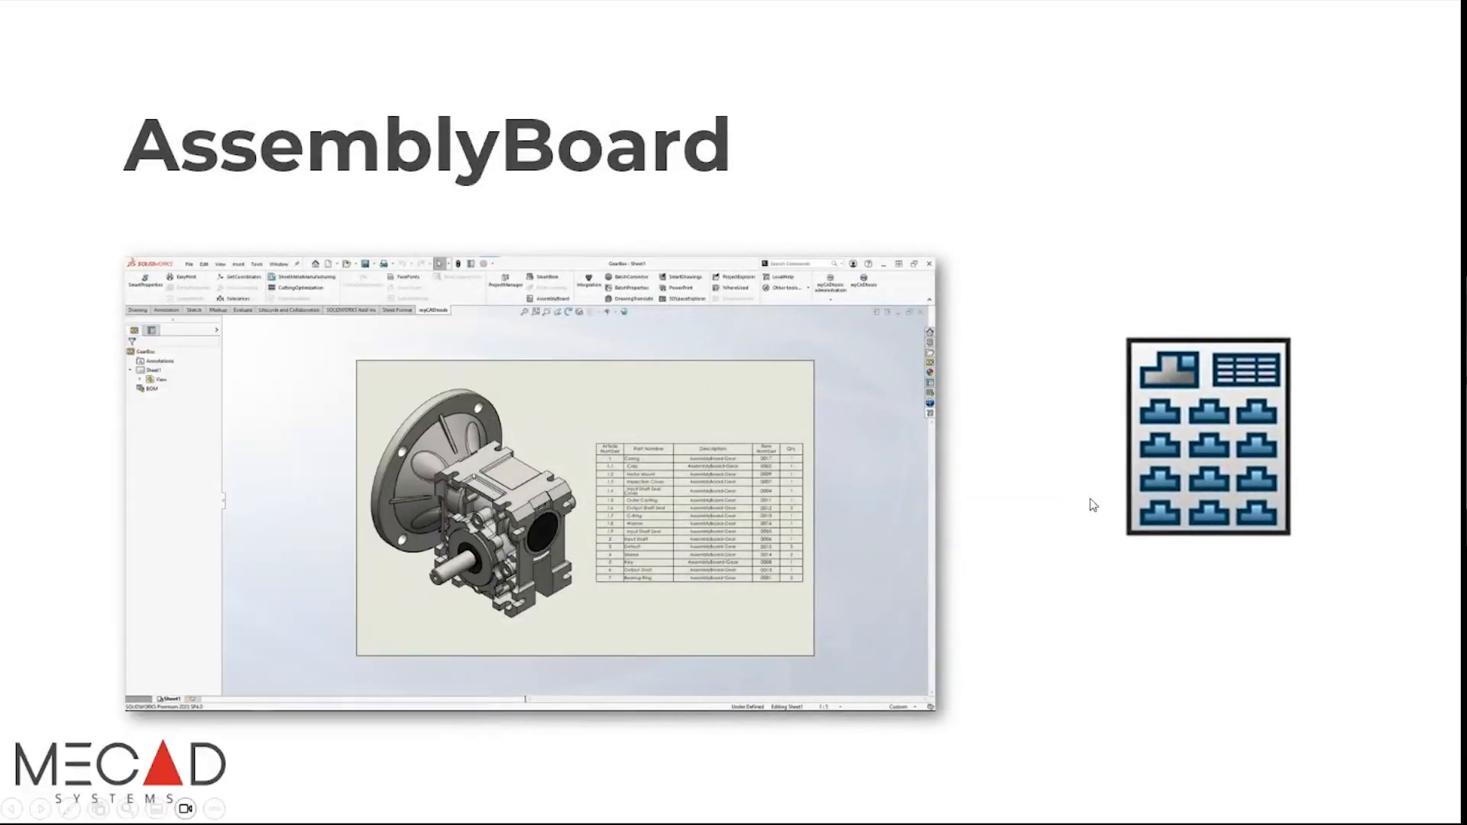
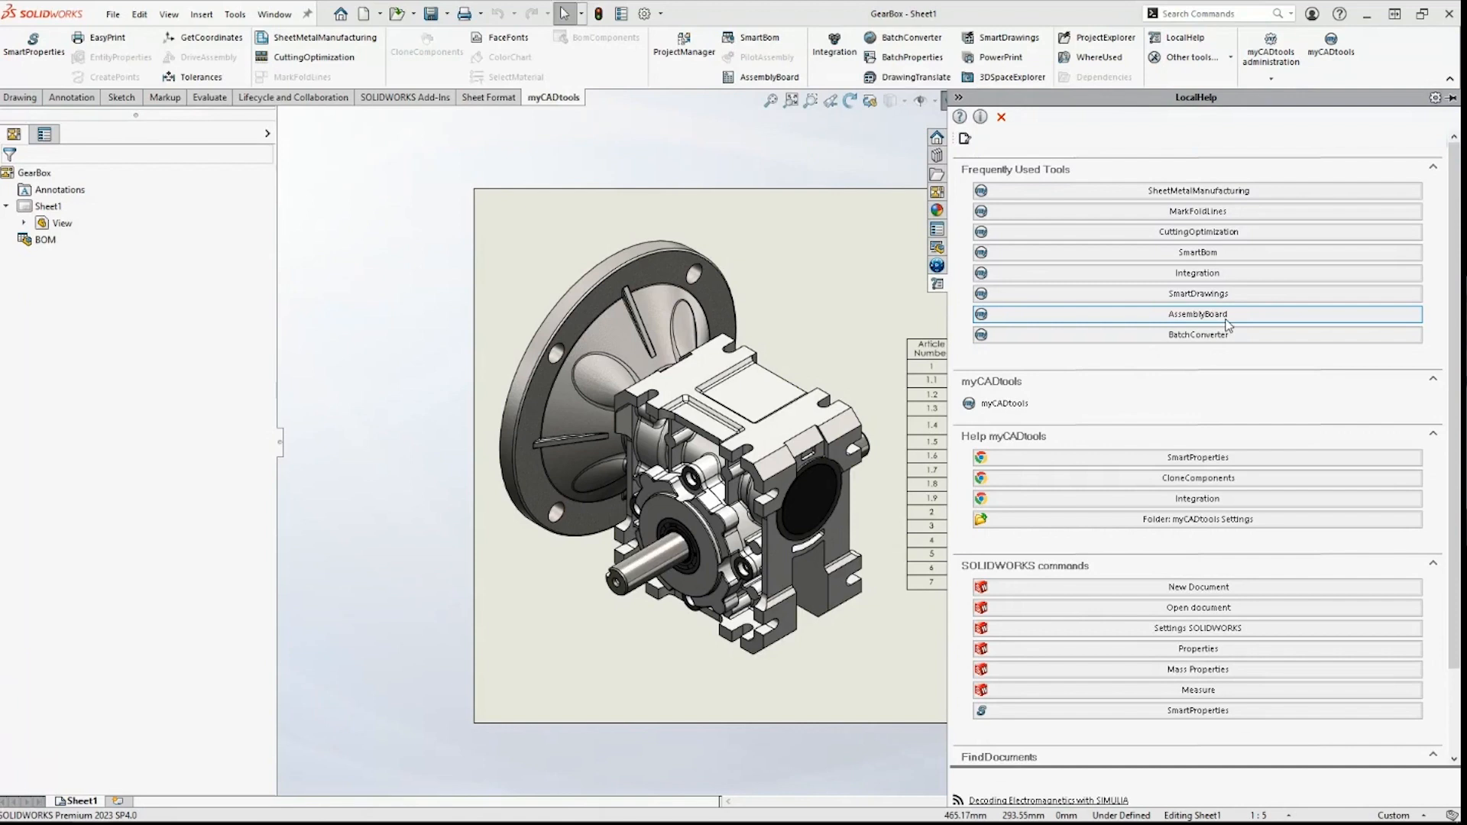
# Step: Launch AssemblyBoard on the GearBox drawing from LocalHelp's Frequently Used Tools
pyautogui.click(1232, 316)
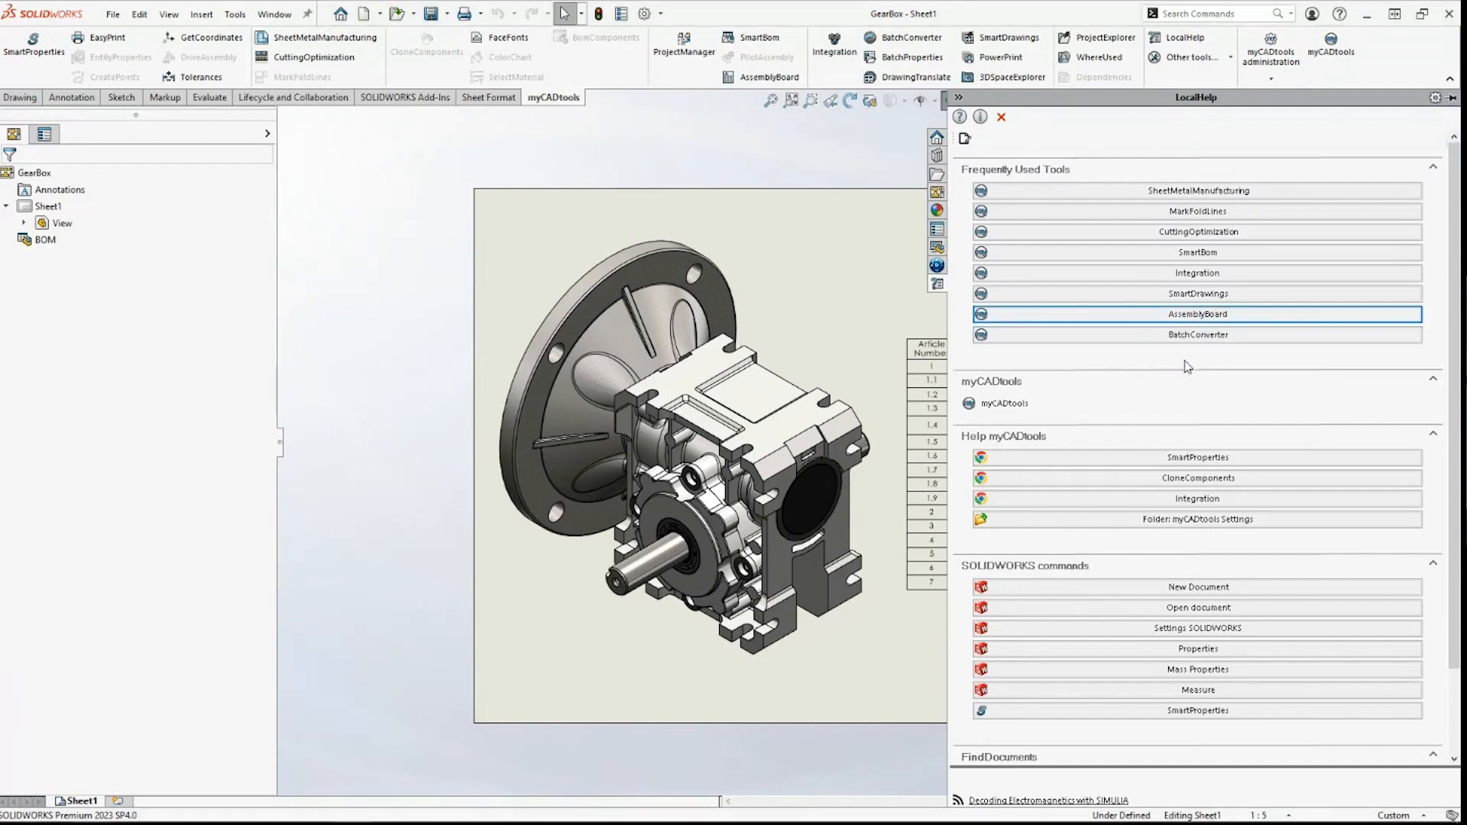
pyautogui.click(1221, 317)
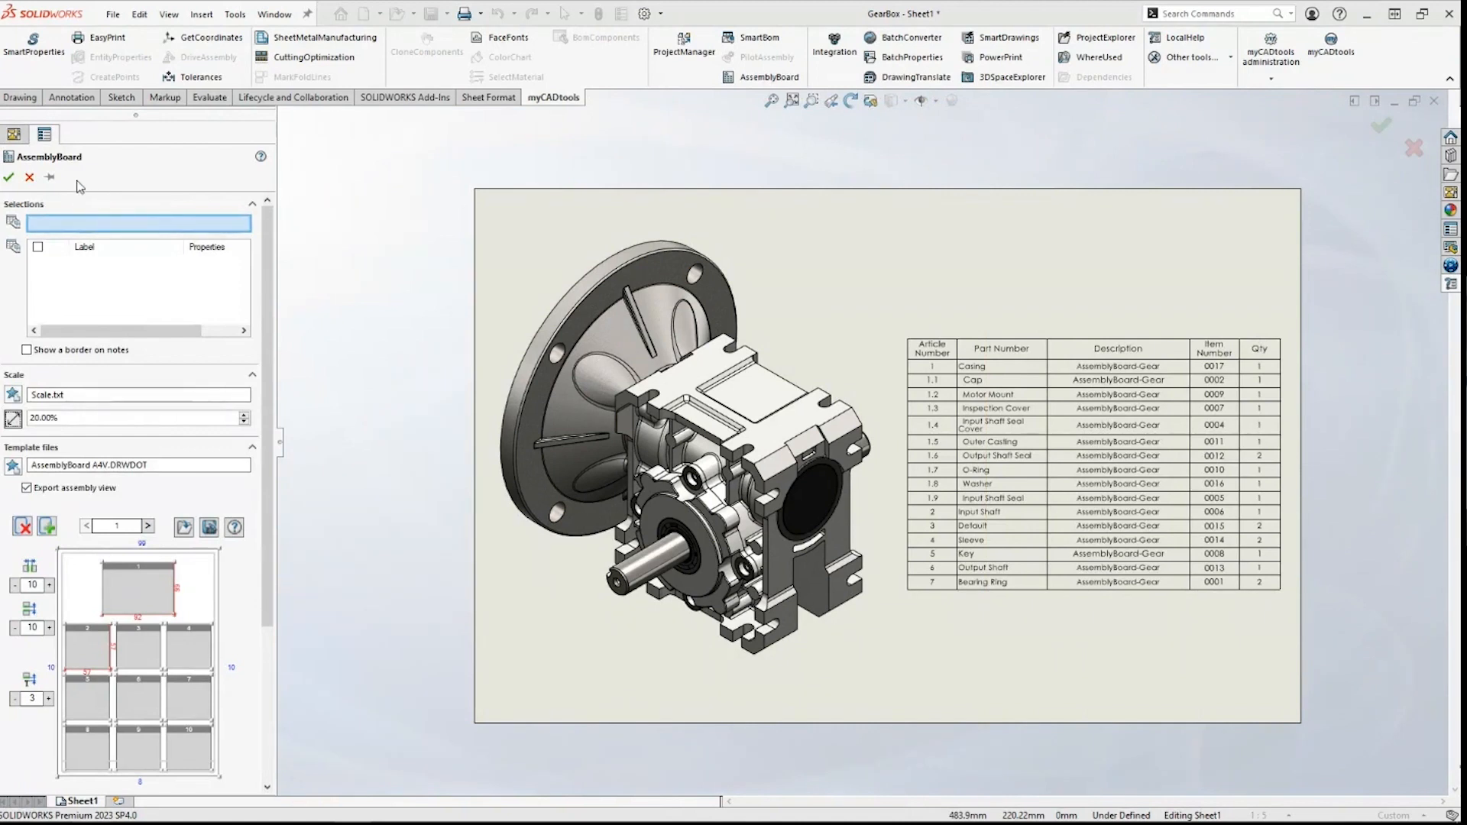
# Step: Pick BOM Table<1> as the source and review the 20% scale and AssemblyBoard A4V template
pyautogui.click(909, 347)
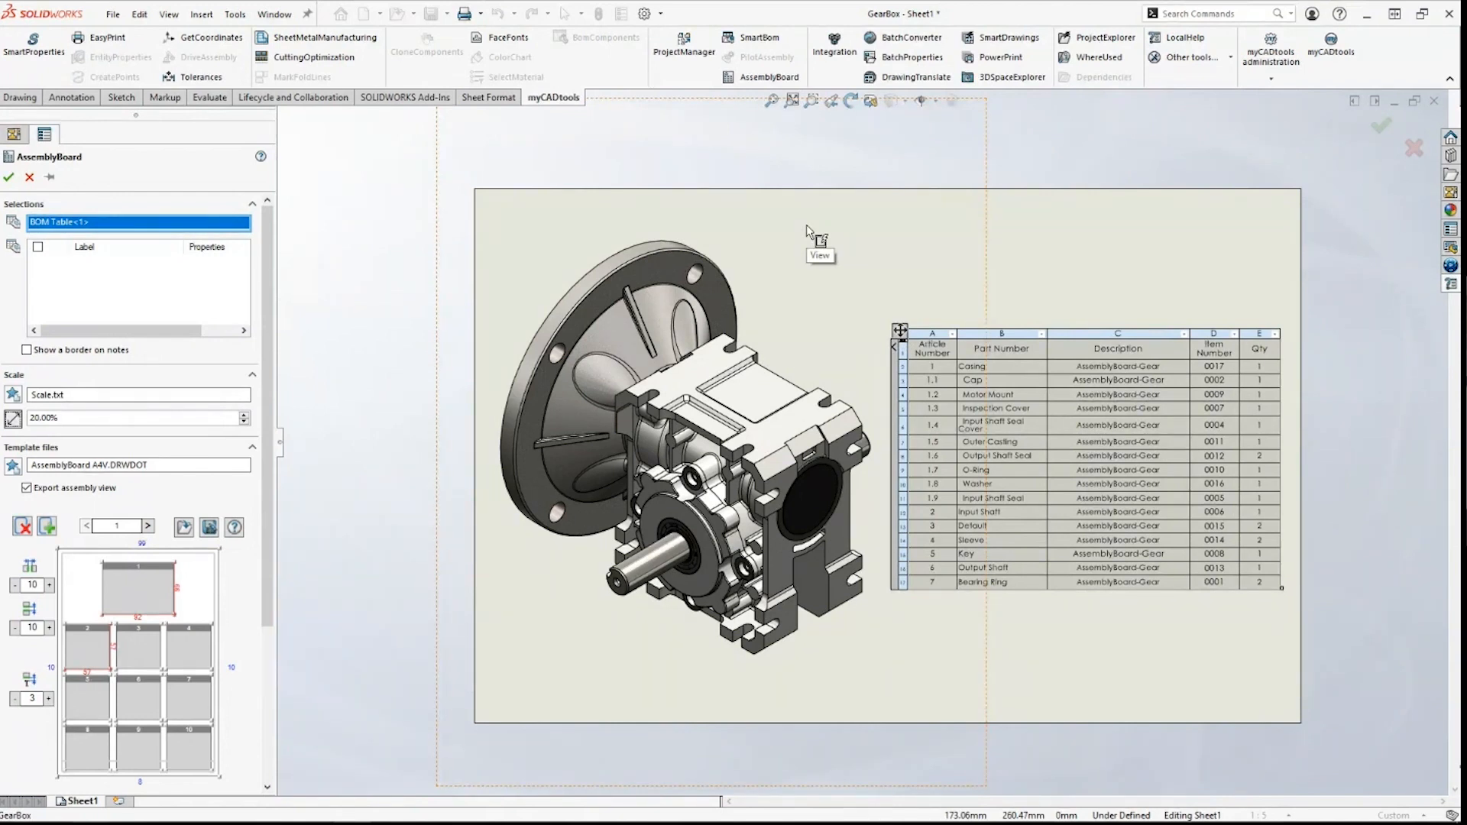
pyautogui.scroll(-1, 272, 392)
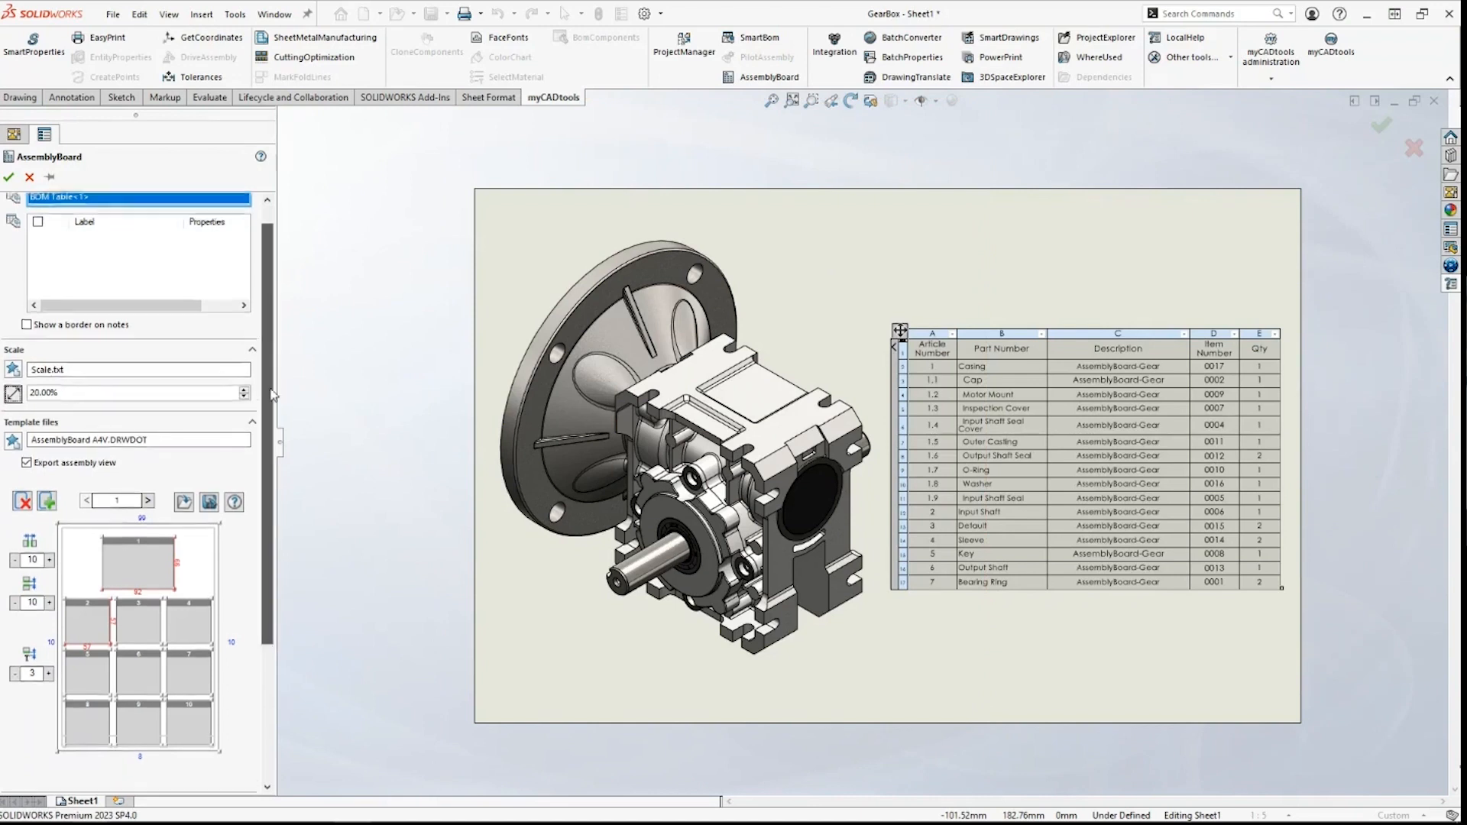
pyautogui.scroll(-2, 273, 393)
pyautogui.moveTo(80, 331); pyautogui.dragTo(30, 334)
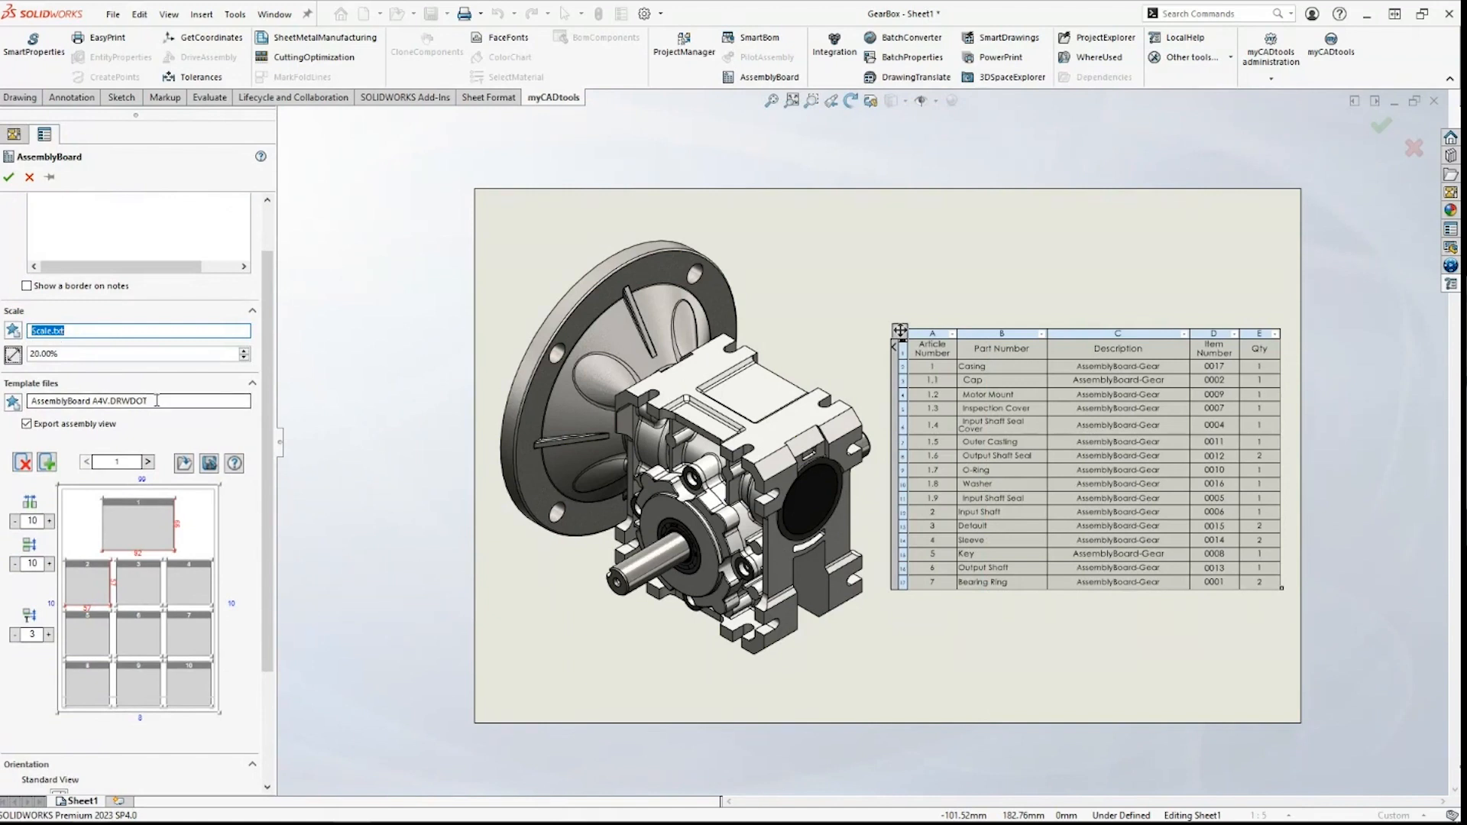
pyautogui.moveTo(153, 401); pyautogui.dragTo(32, 401)
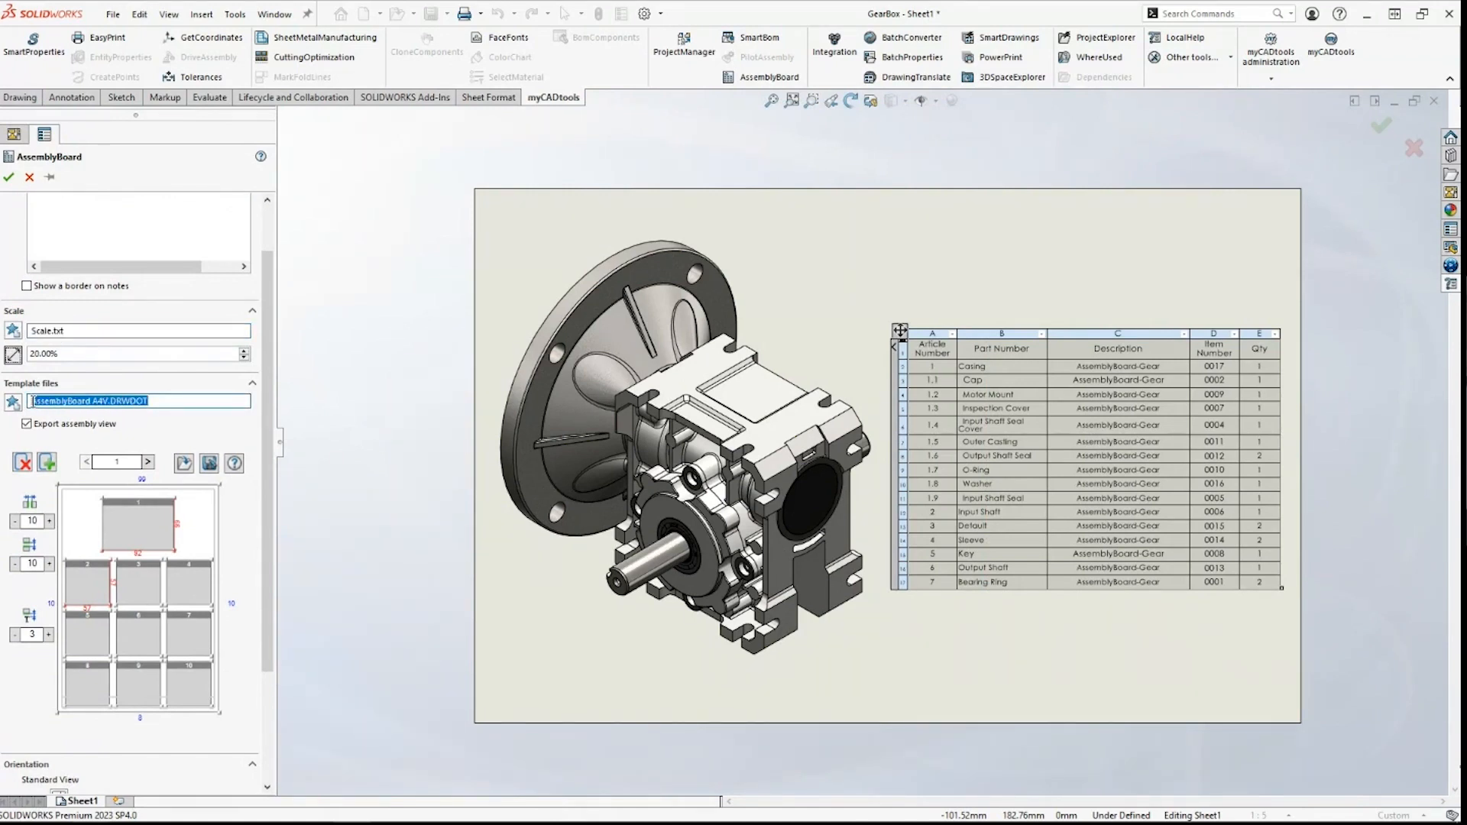
# Step: Check the sheet layout cells and set component views to the Isometric standard orientation
pyautogui.scroll(-3, 258, 448)
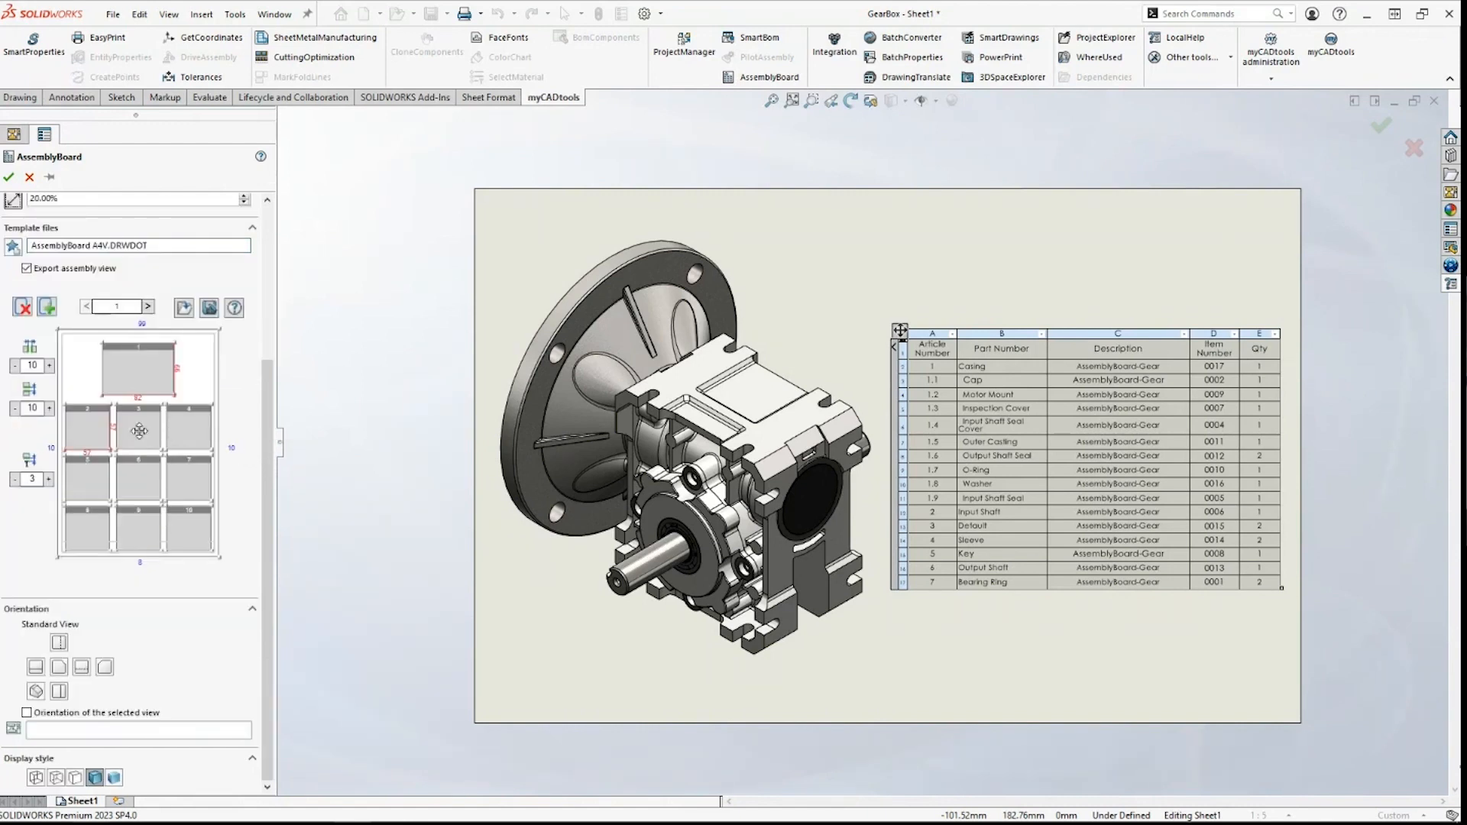
pyautogui.click(146, 382)
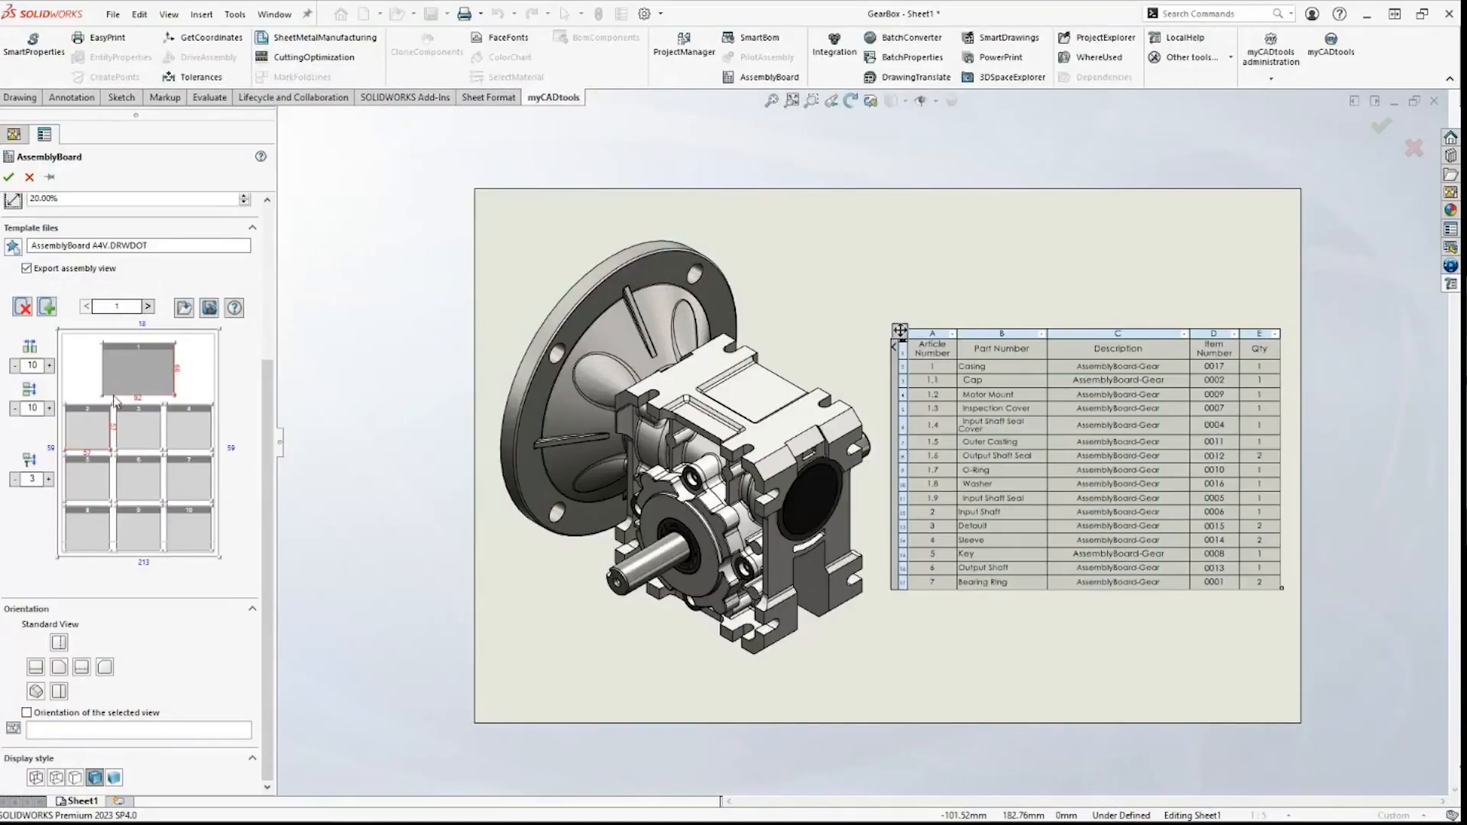
pyautogui.click(93, 425)
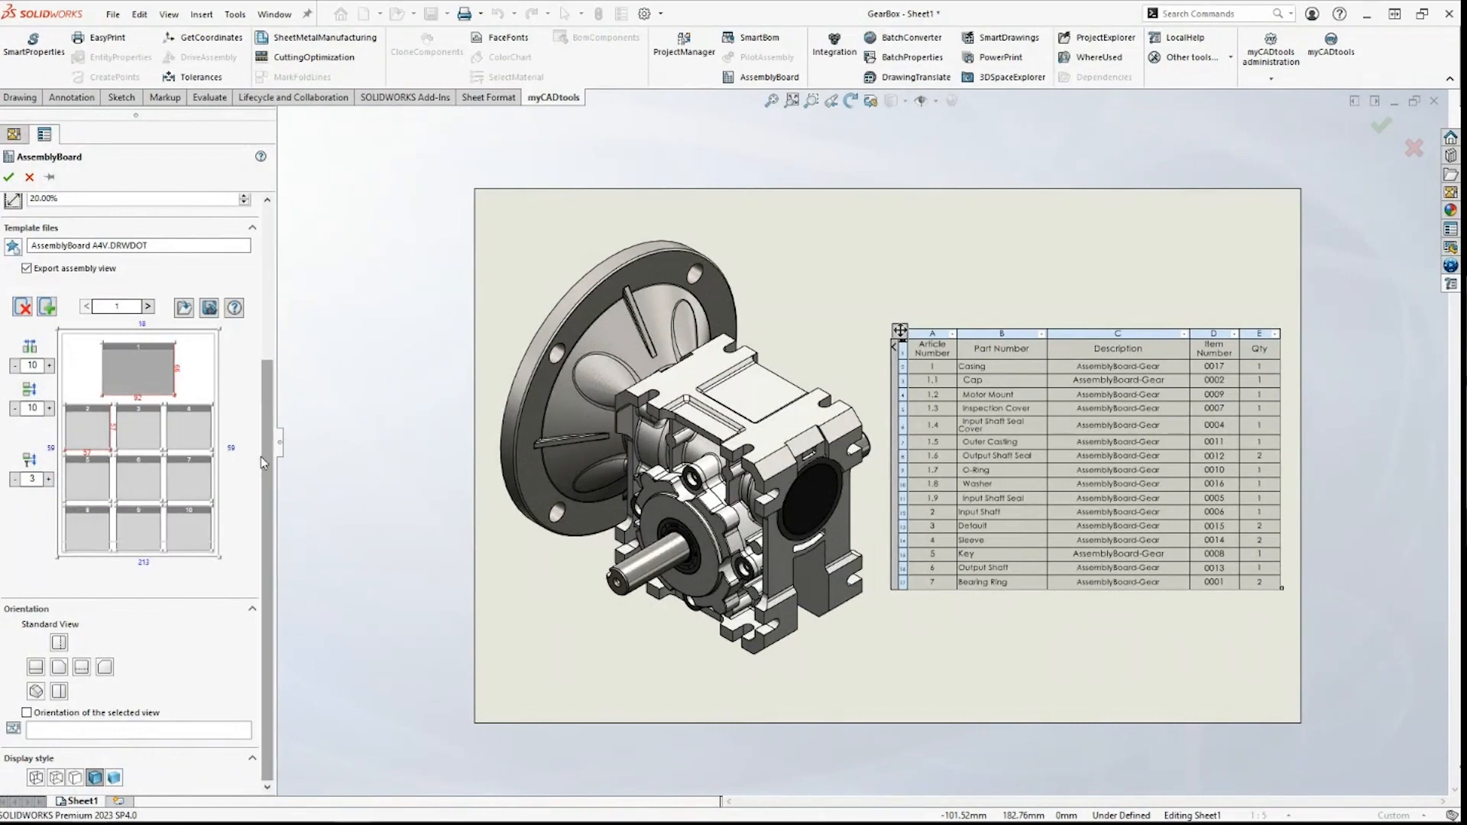
pyautogui.click(36, 691)
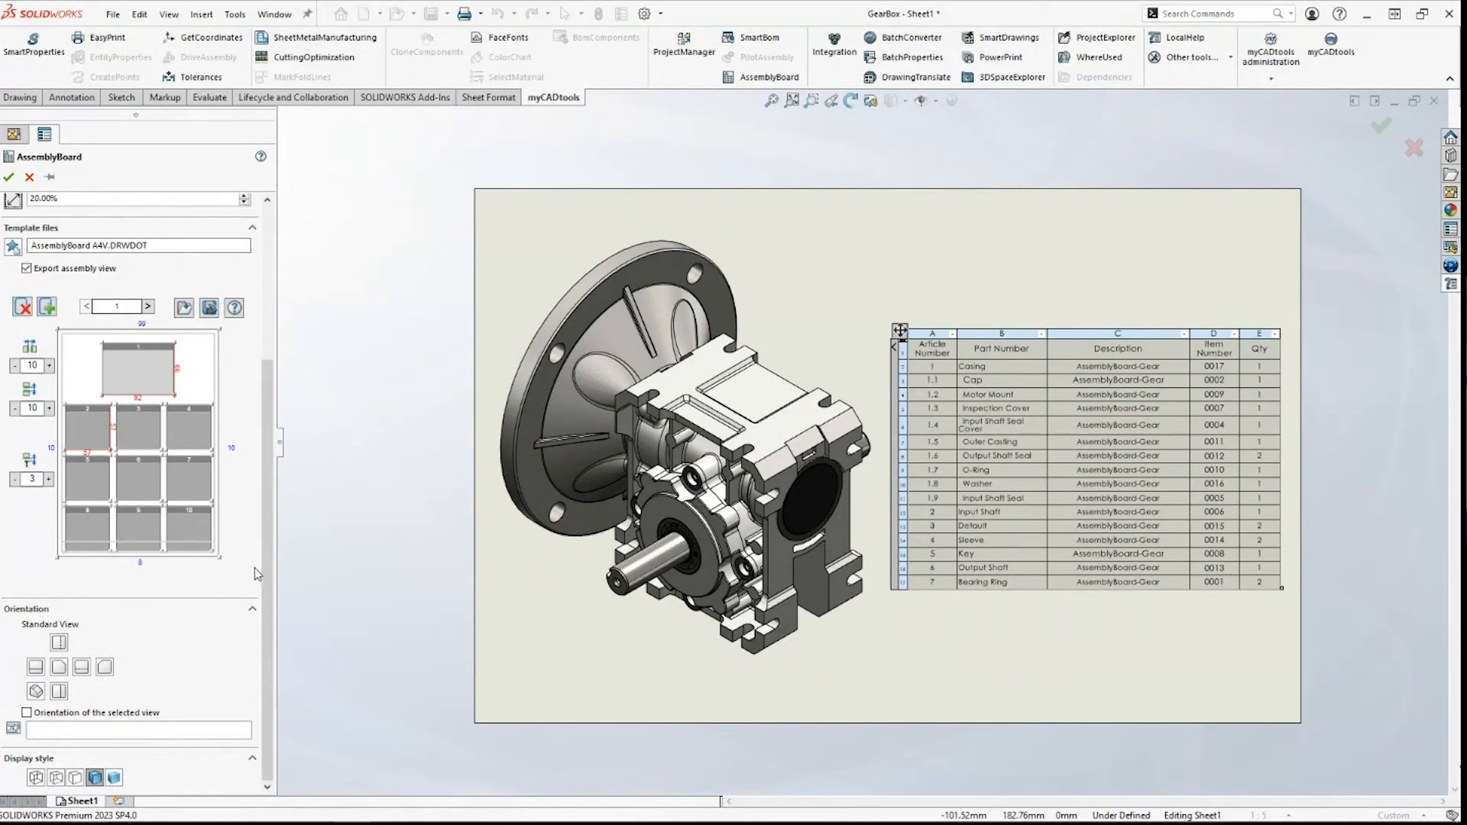
pyautogui.moveTo(269, 573); pyautogui.dragTo(275, 388)
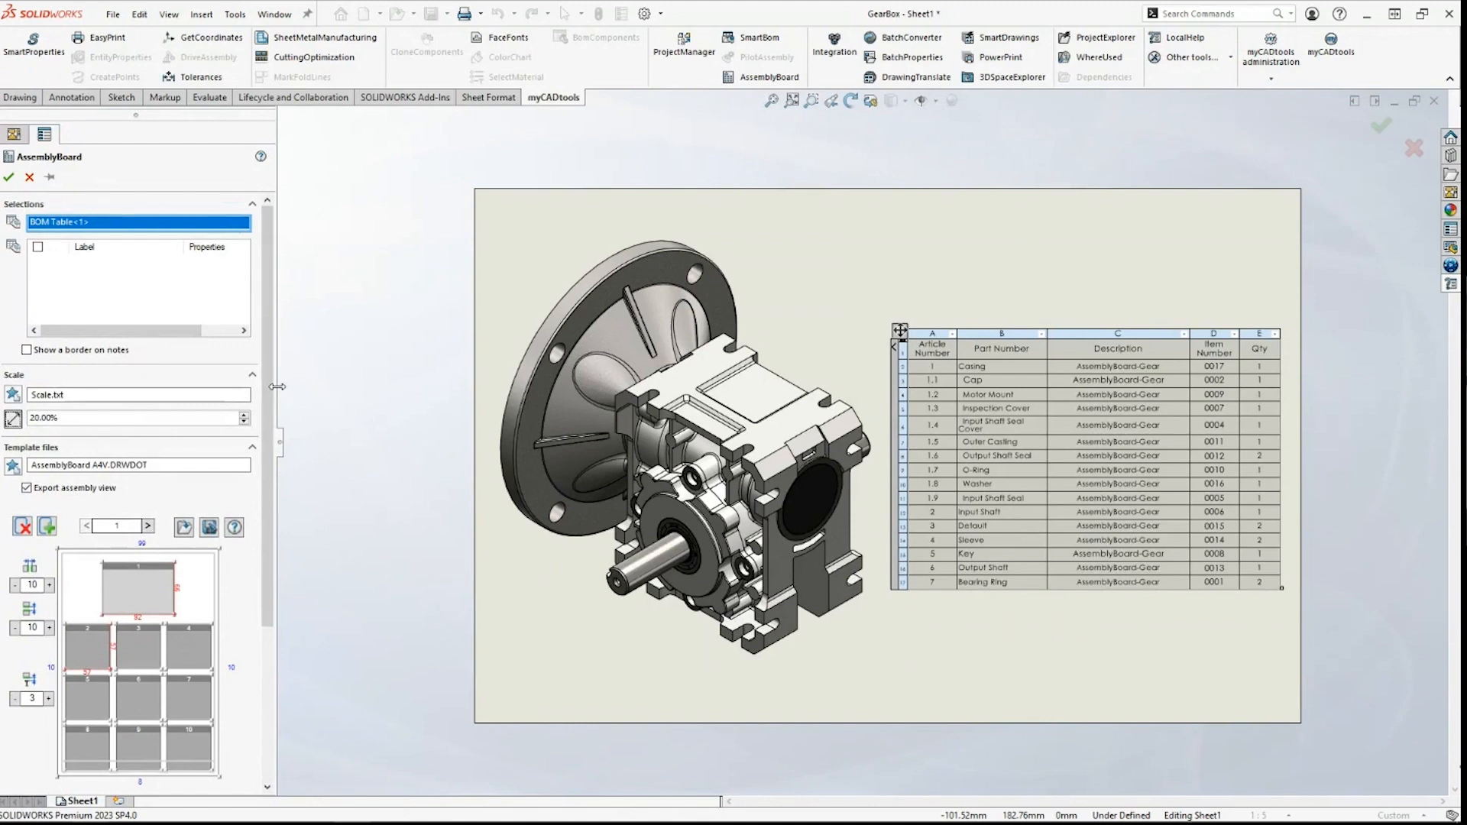
# Step: Generate the Draw1 component board, then close Draw1 and GearBox with Don't Save
pyautogui.click(9, 177)
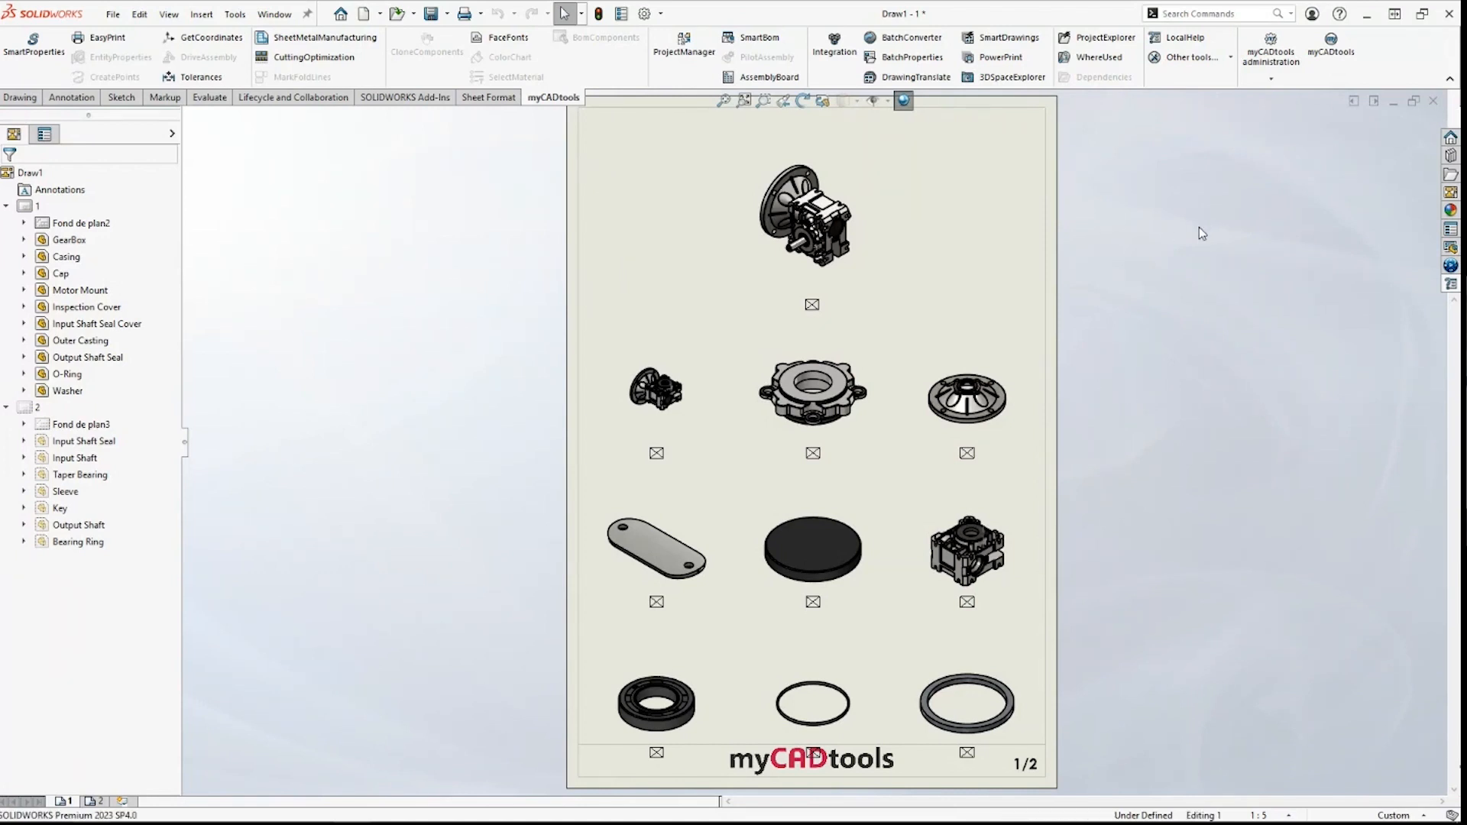
pyautogui.hotkey('ctrl', 'w')
pyautogui.click(712, 450)
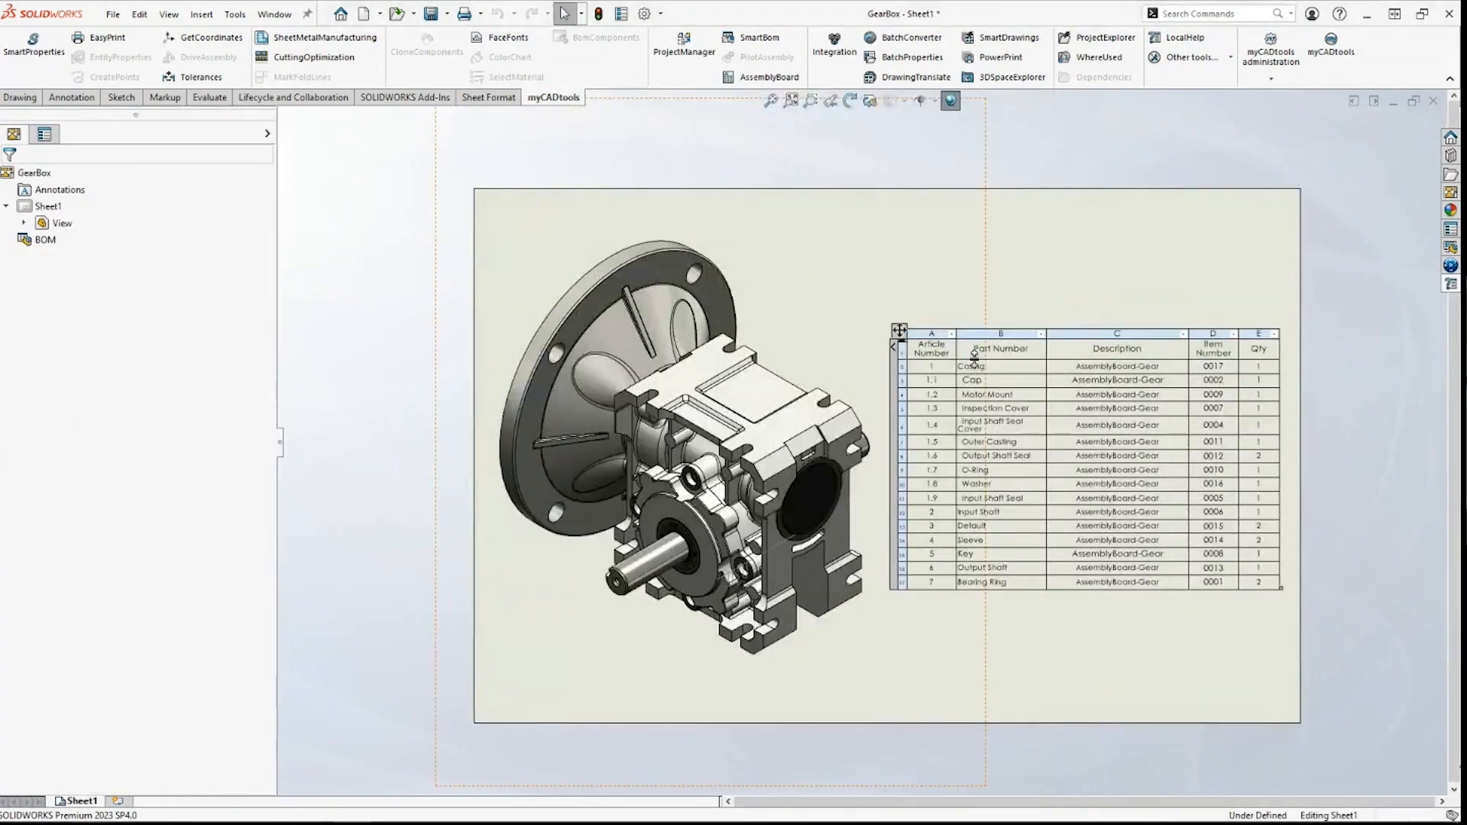
pyautogui.hotkey('ctrl', 'w')
pyautogui.click(816, 447)
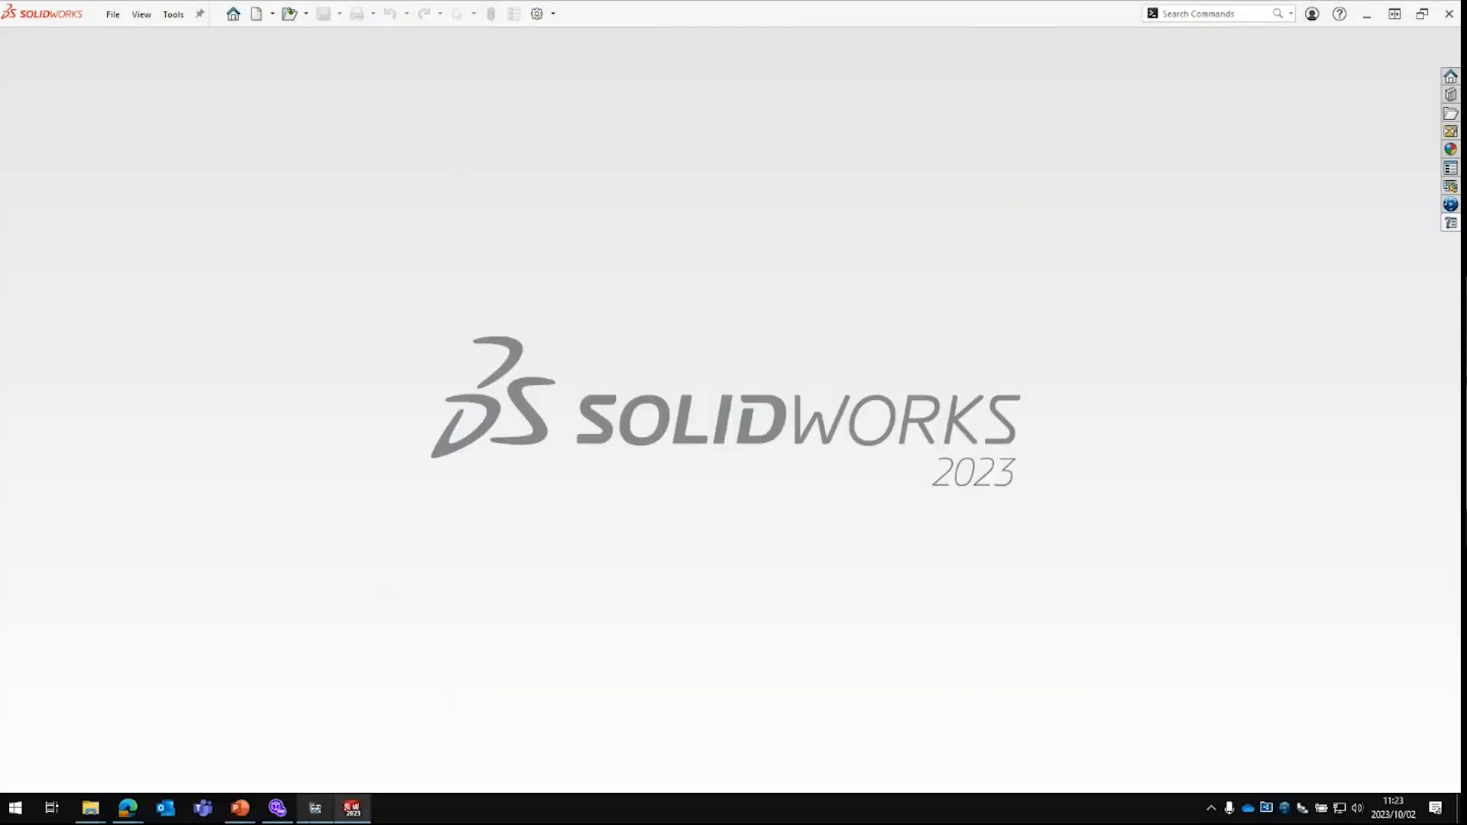
# Step: Switch to the slideshow and advance two slides to the BatchConverter slide
pyautogui.hotkey('alt', 'Tab')
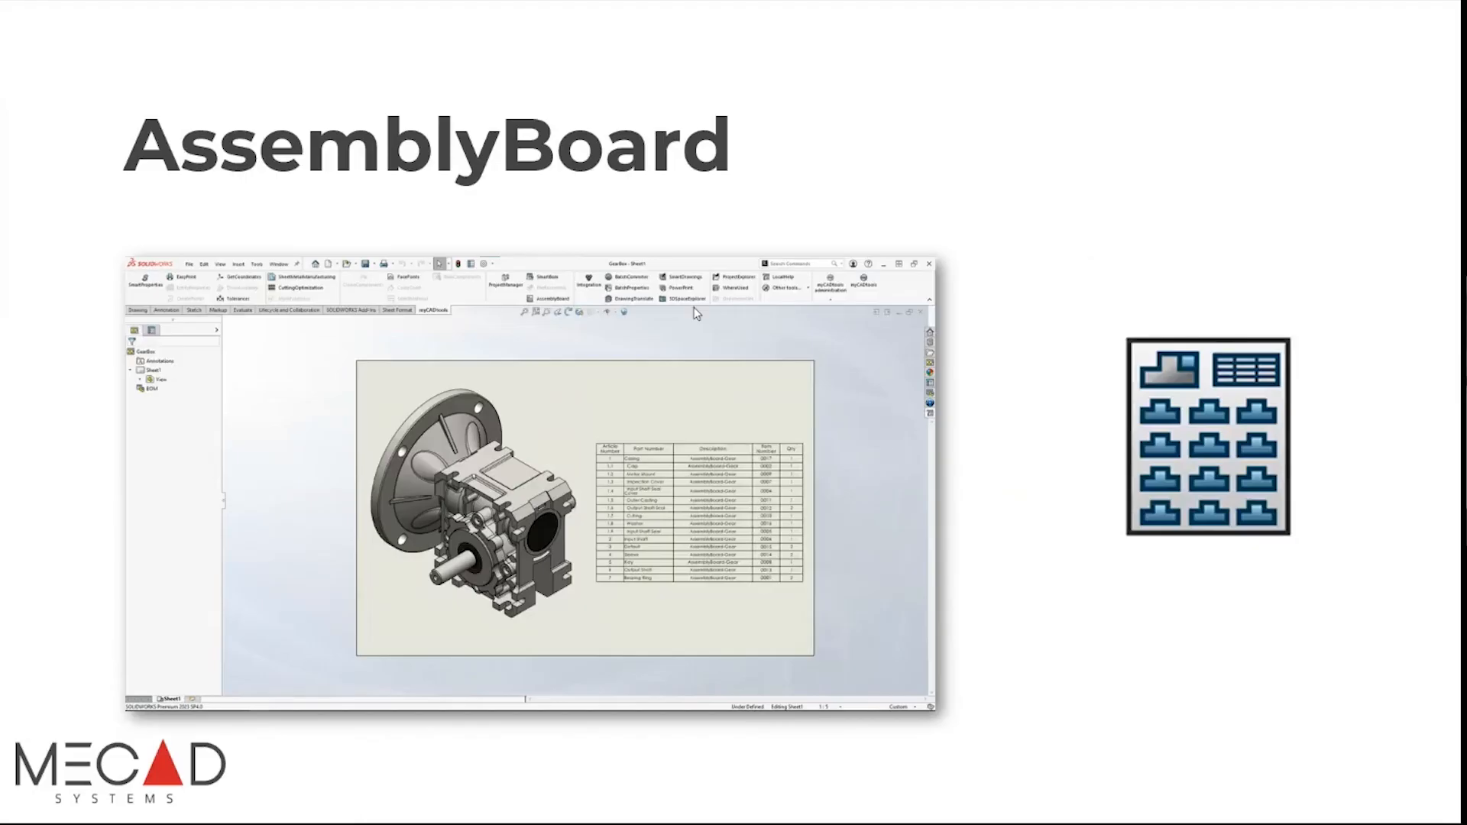
pyautogui.press('Right')
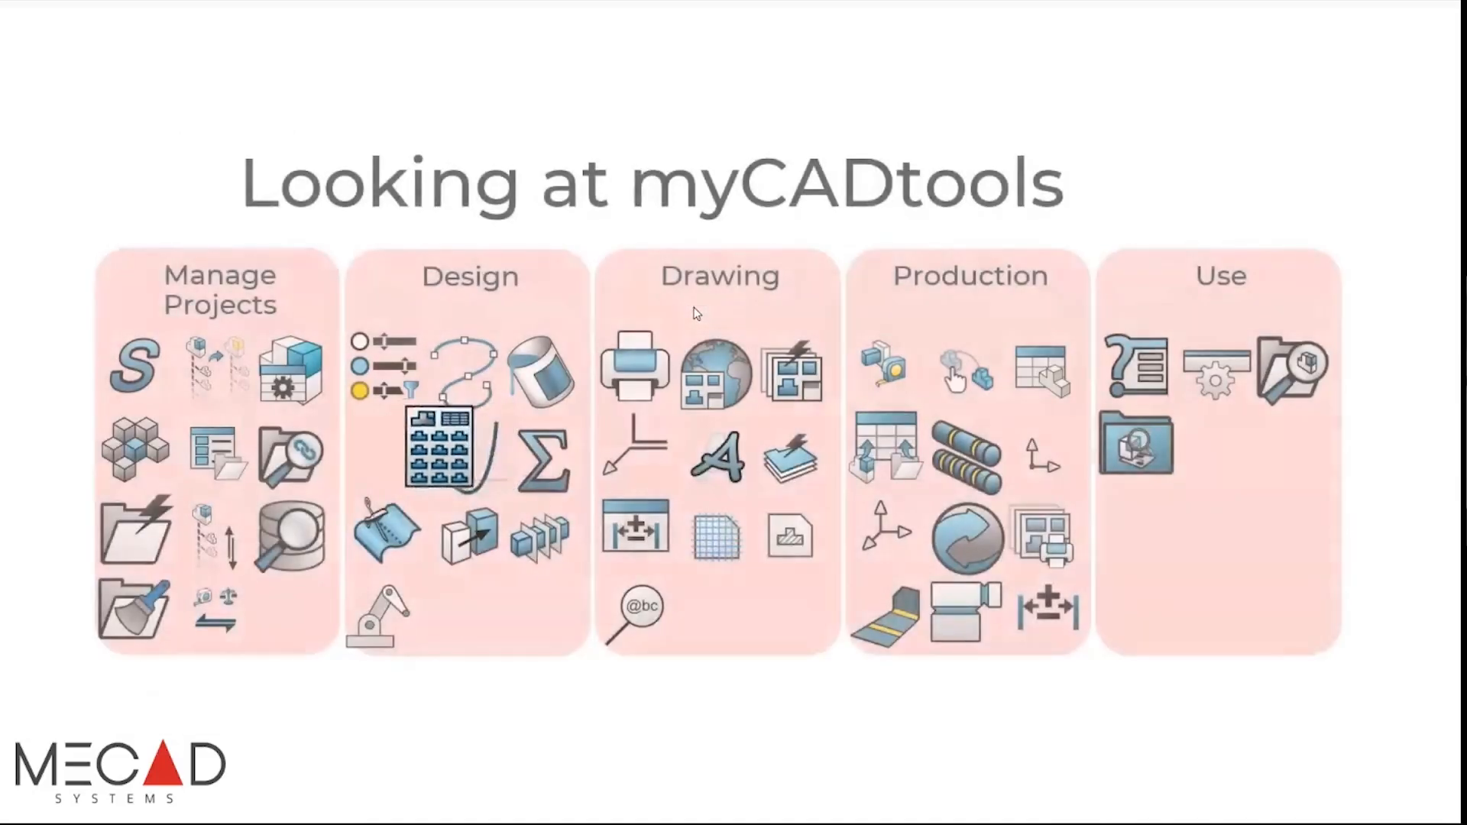
pyautogui.press('Right')
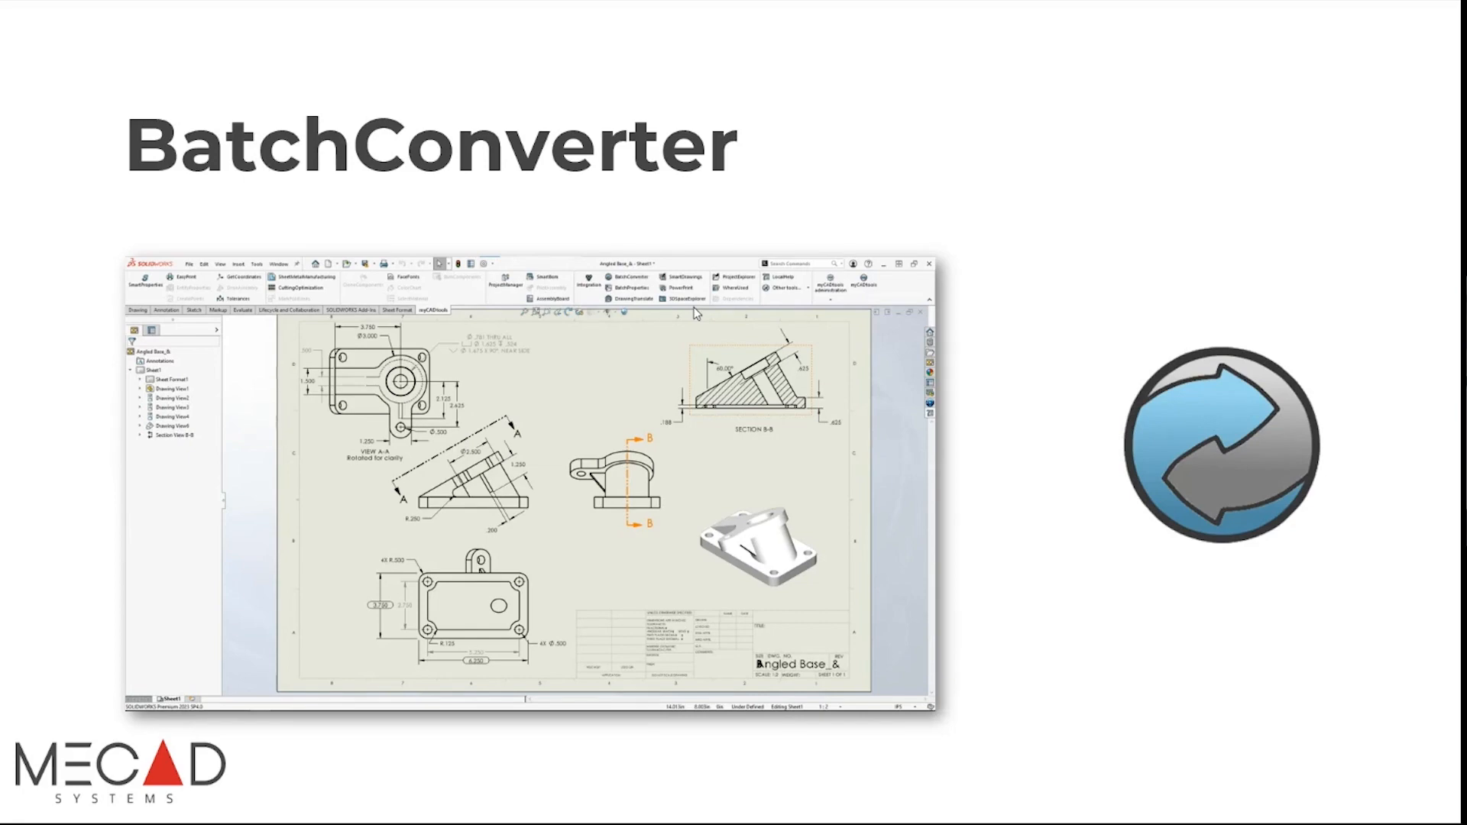
pyautogui.hotkey('alt', 'Tab')
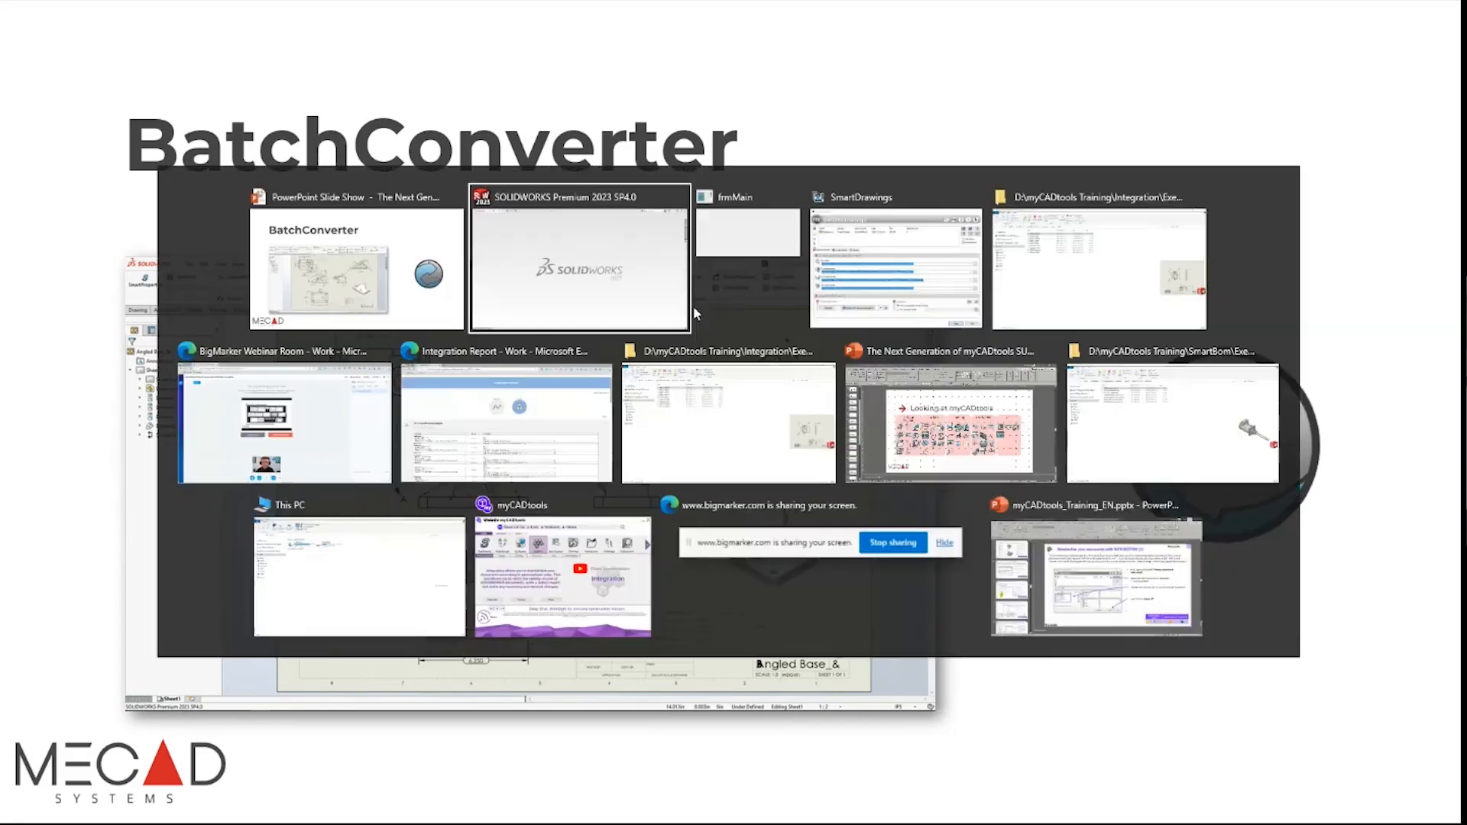
# Step: Back in SOLIDWORKS, open the Shifter Fork_& drawing from the full Recent documents list
pyautogui.click(617, 275)
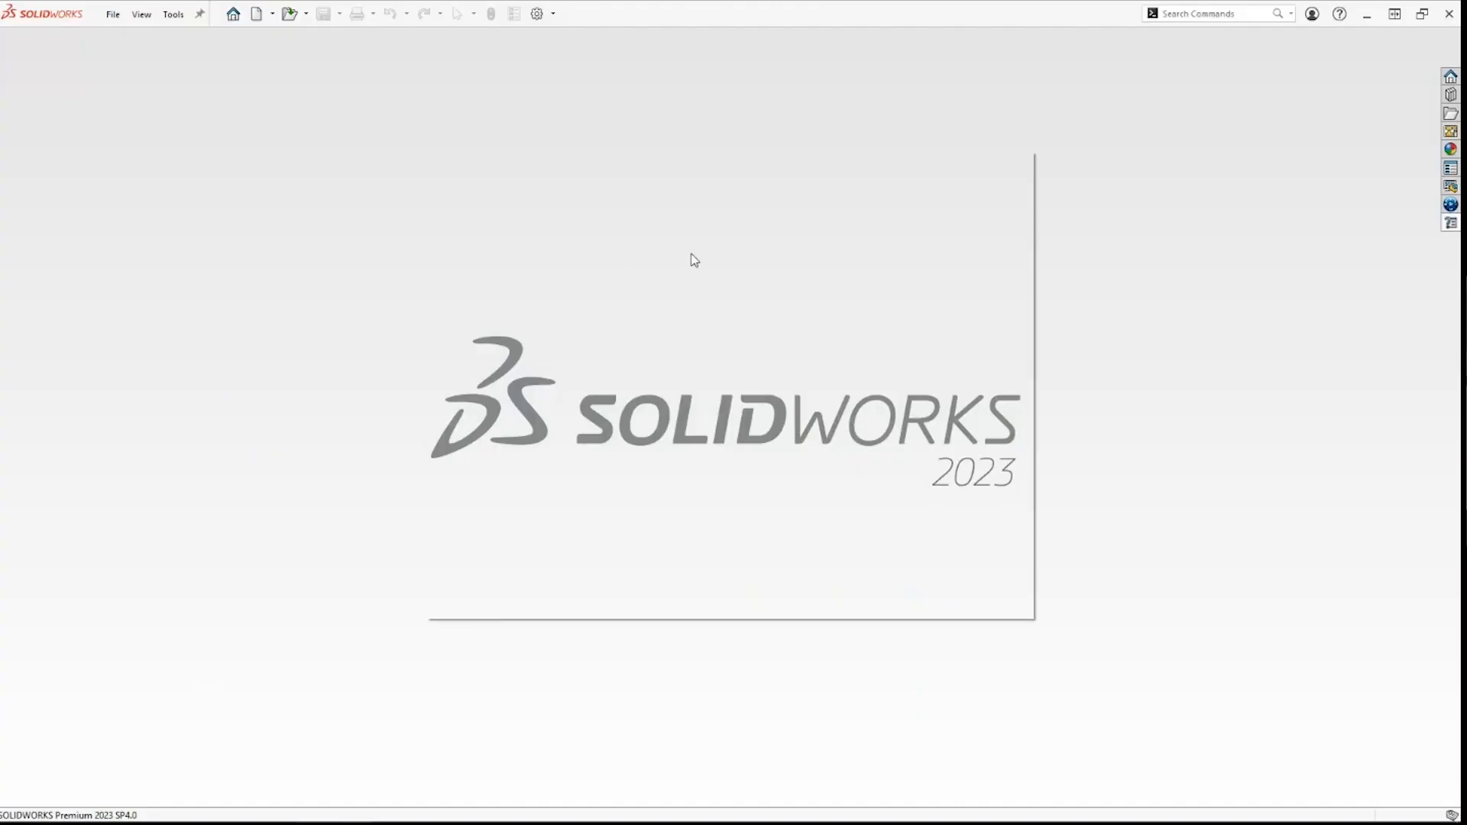
pyautogui.click(997, 300)
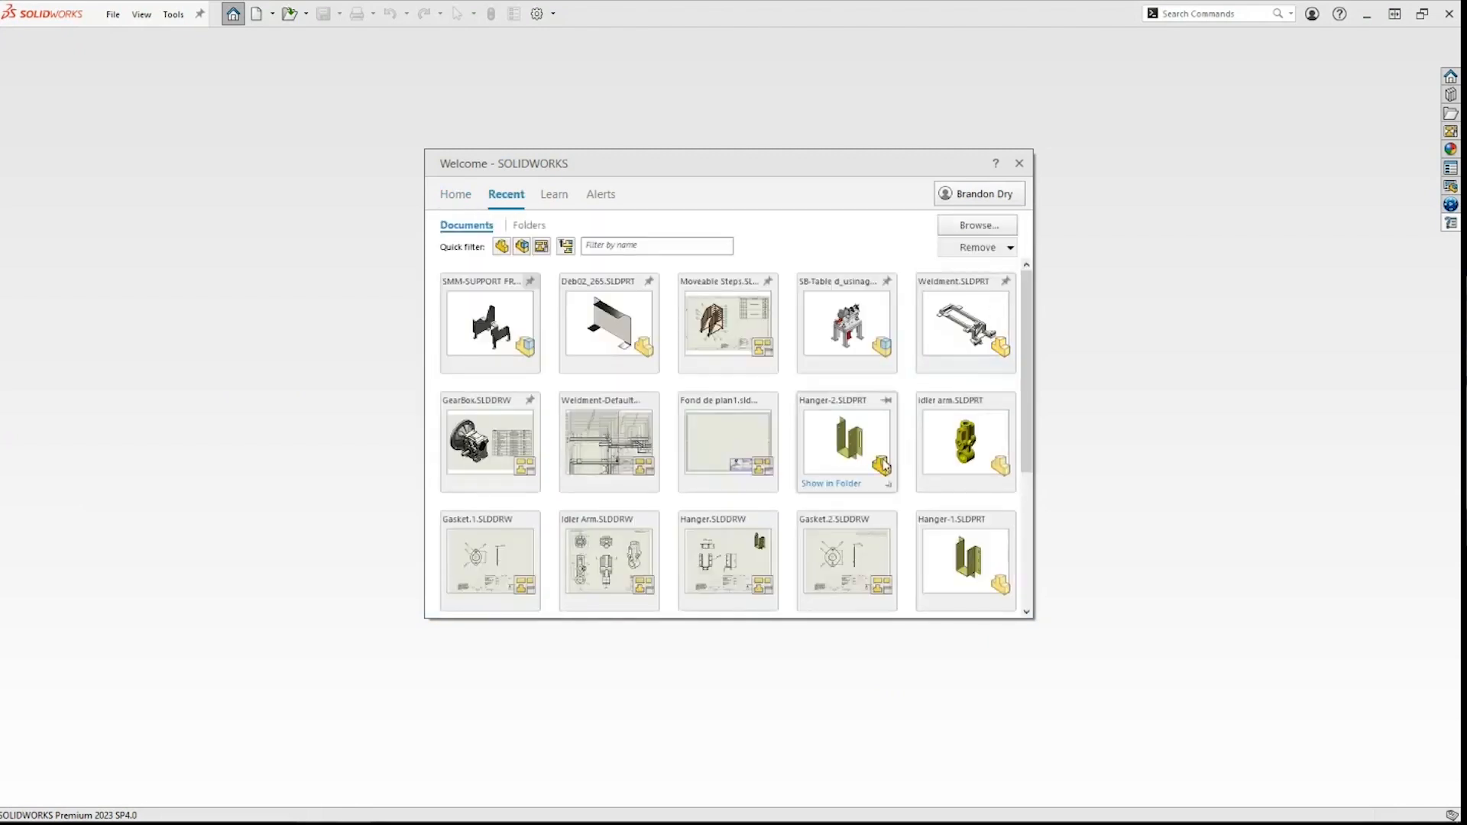
pyautogui.scroll(-5, 887, 475)
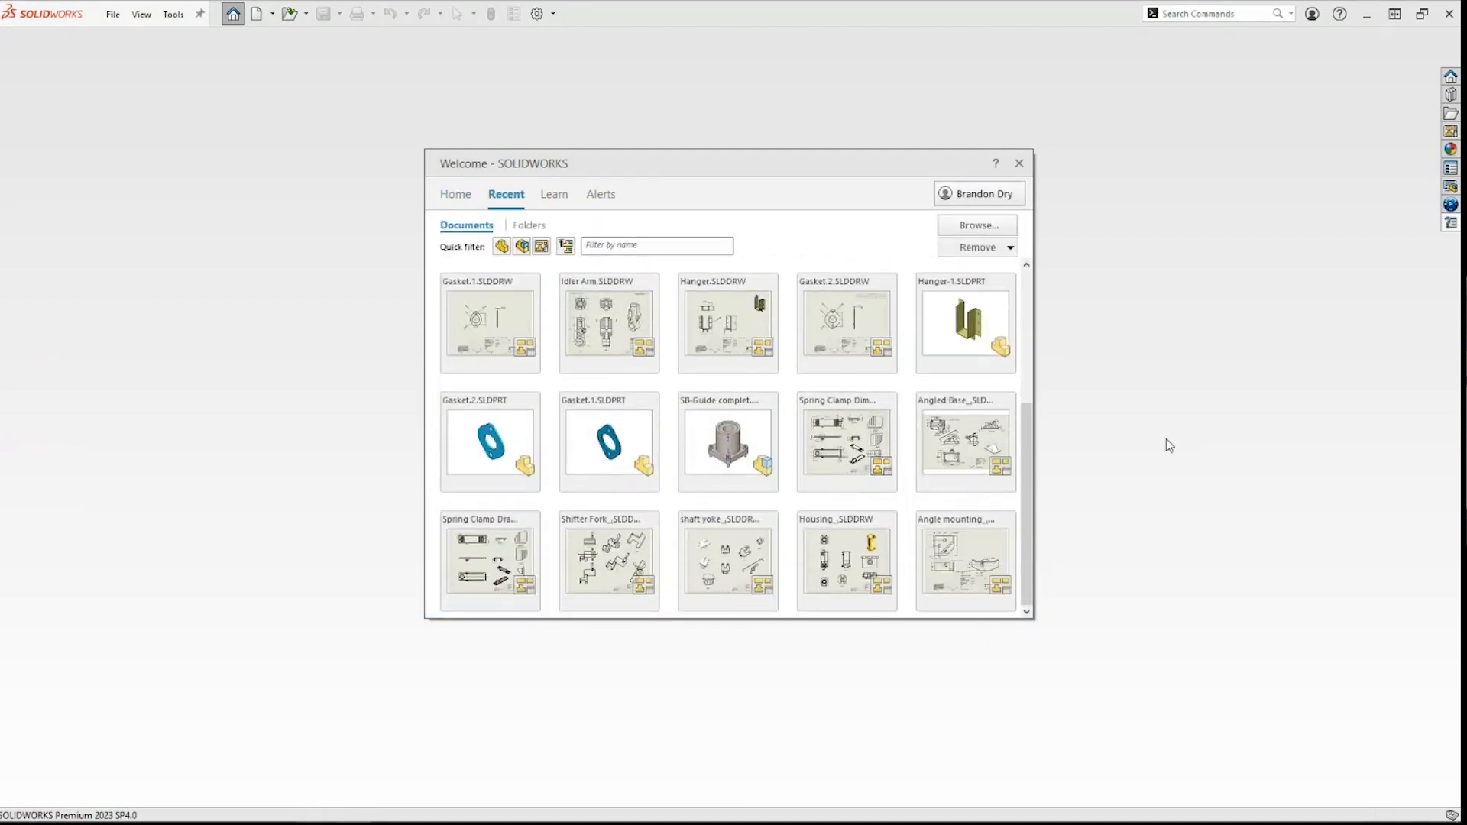
pyautogui.click(613, 552)
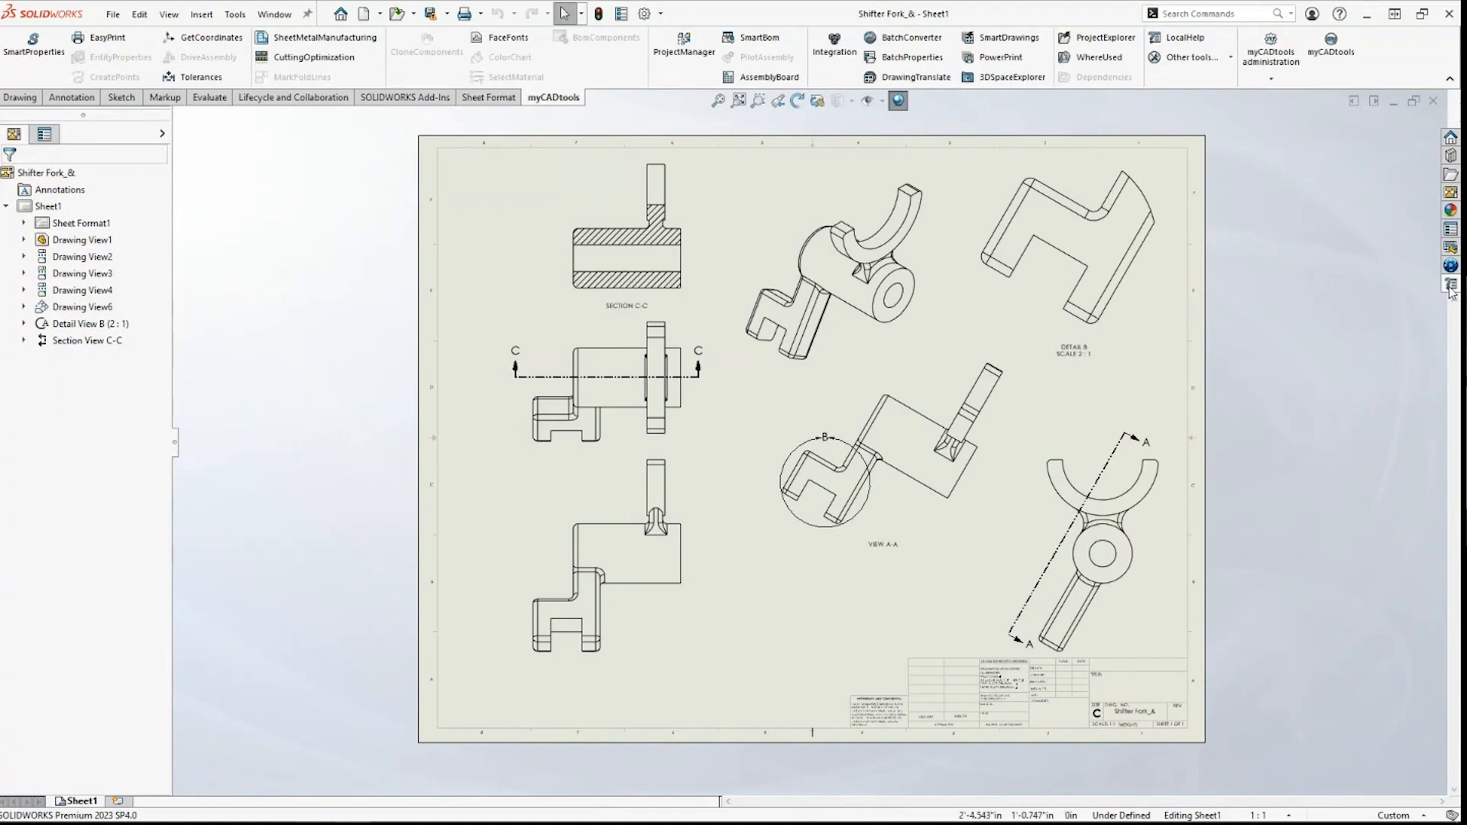
# Step: Start BatchConverter from LocalHelp, OK the format-extensions tip, and maximize its window
pyautogui.click(1451, 283)
pyautogui.click(1222, 335)
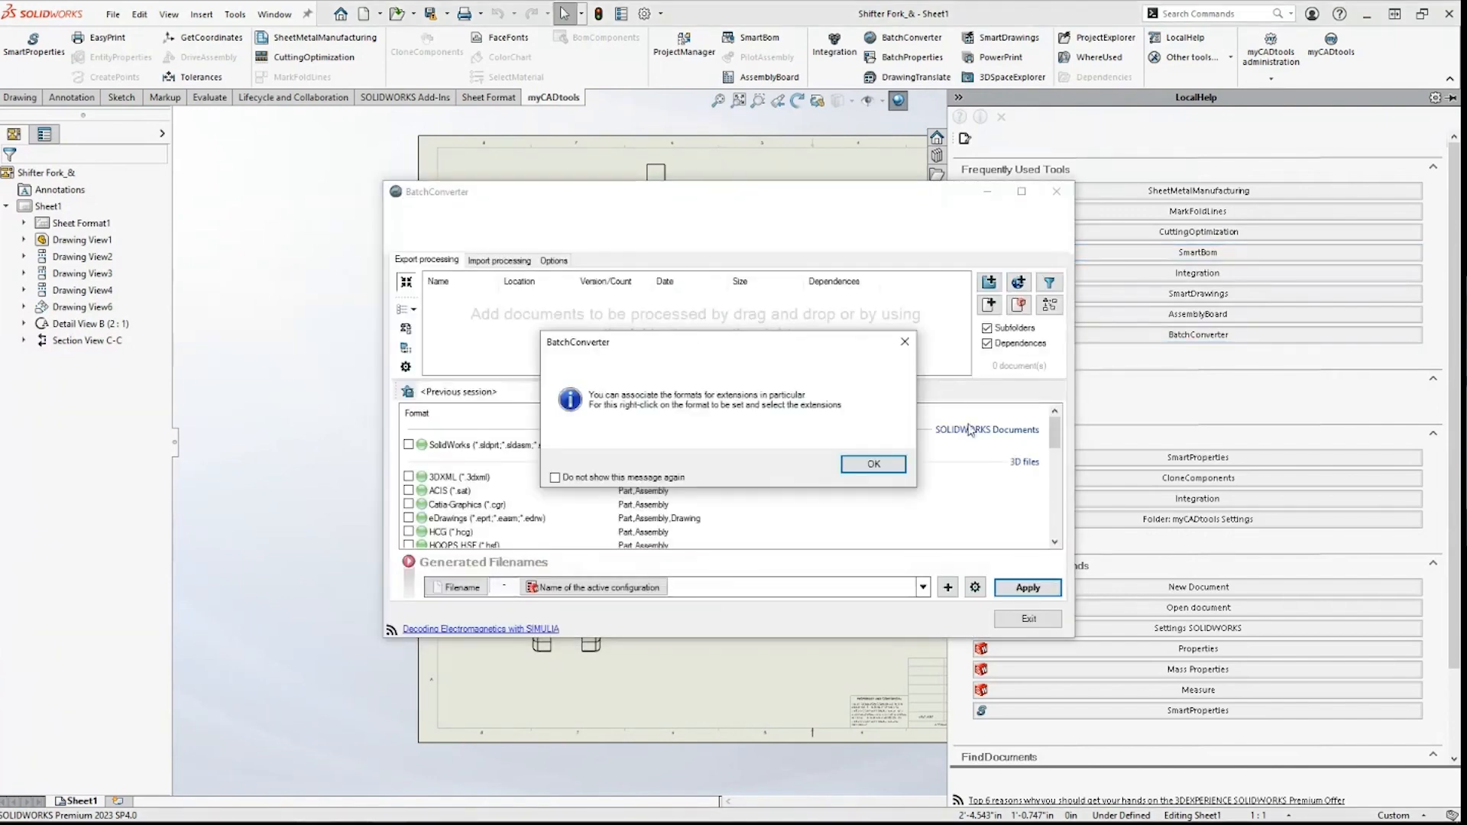
pyautogui.click(890, 463)
pyautogui.click(1022, 193)
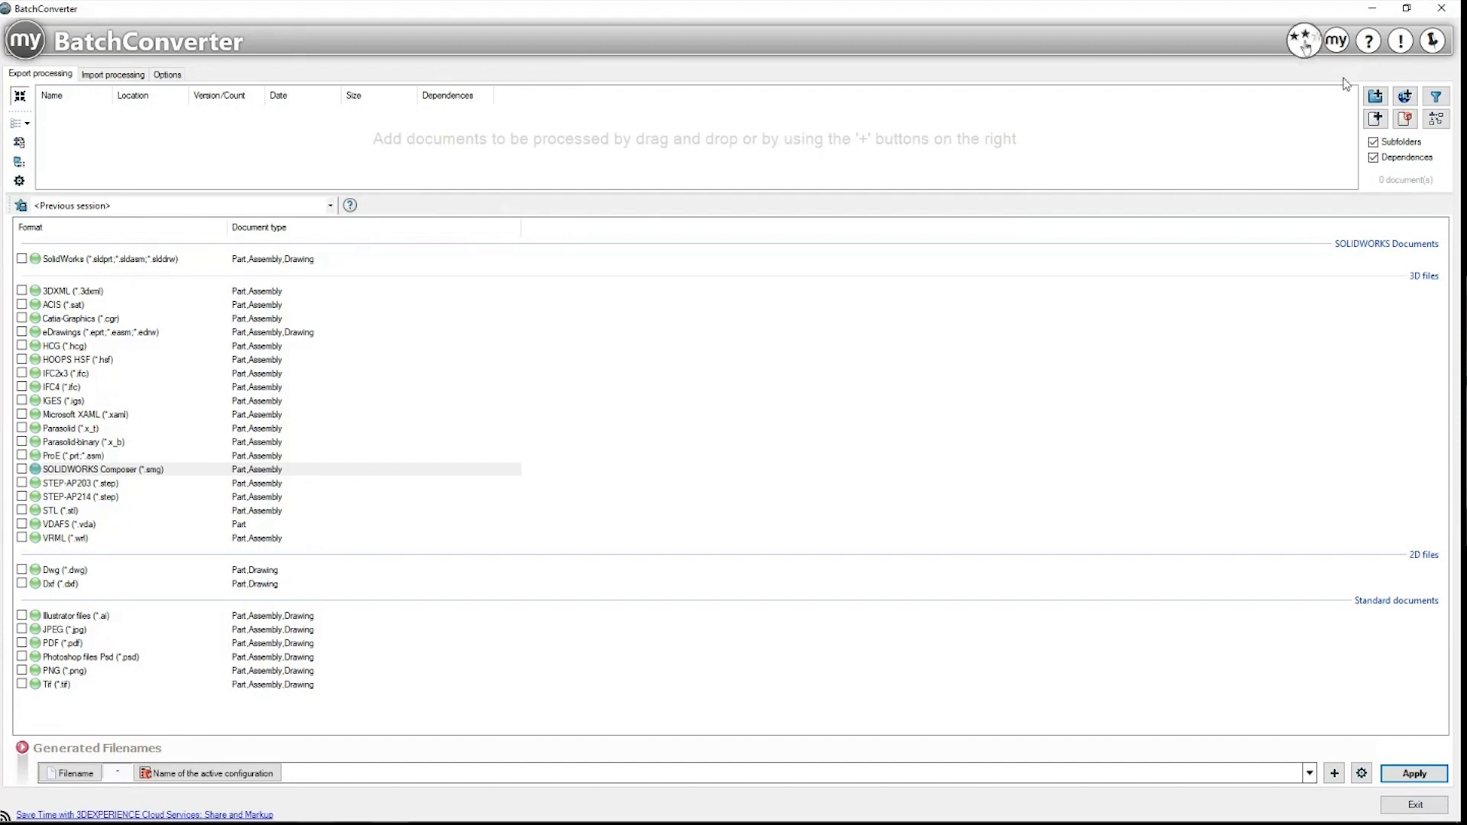
# Step: Add the myCADtools Training\BatchConverter\Exercise\Drawings folder and tick SolidWorks as input format
pyautogui.click(1374, 98)
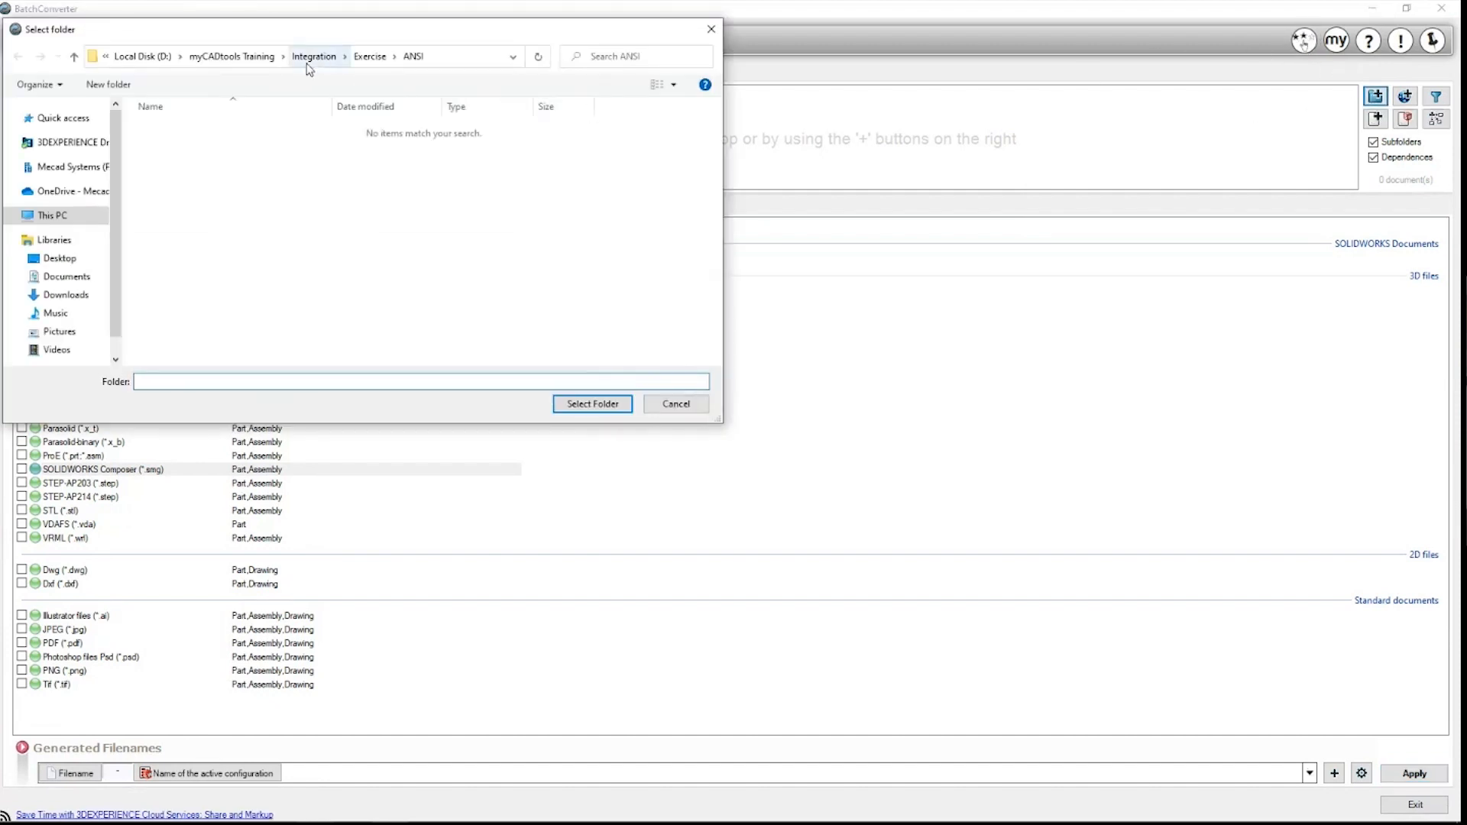
pyautogui.click(208, 65)
pyautogui.click(254, 179)
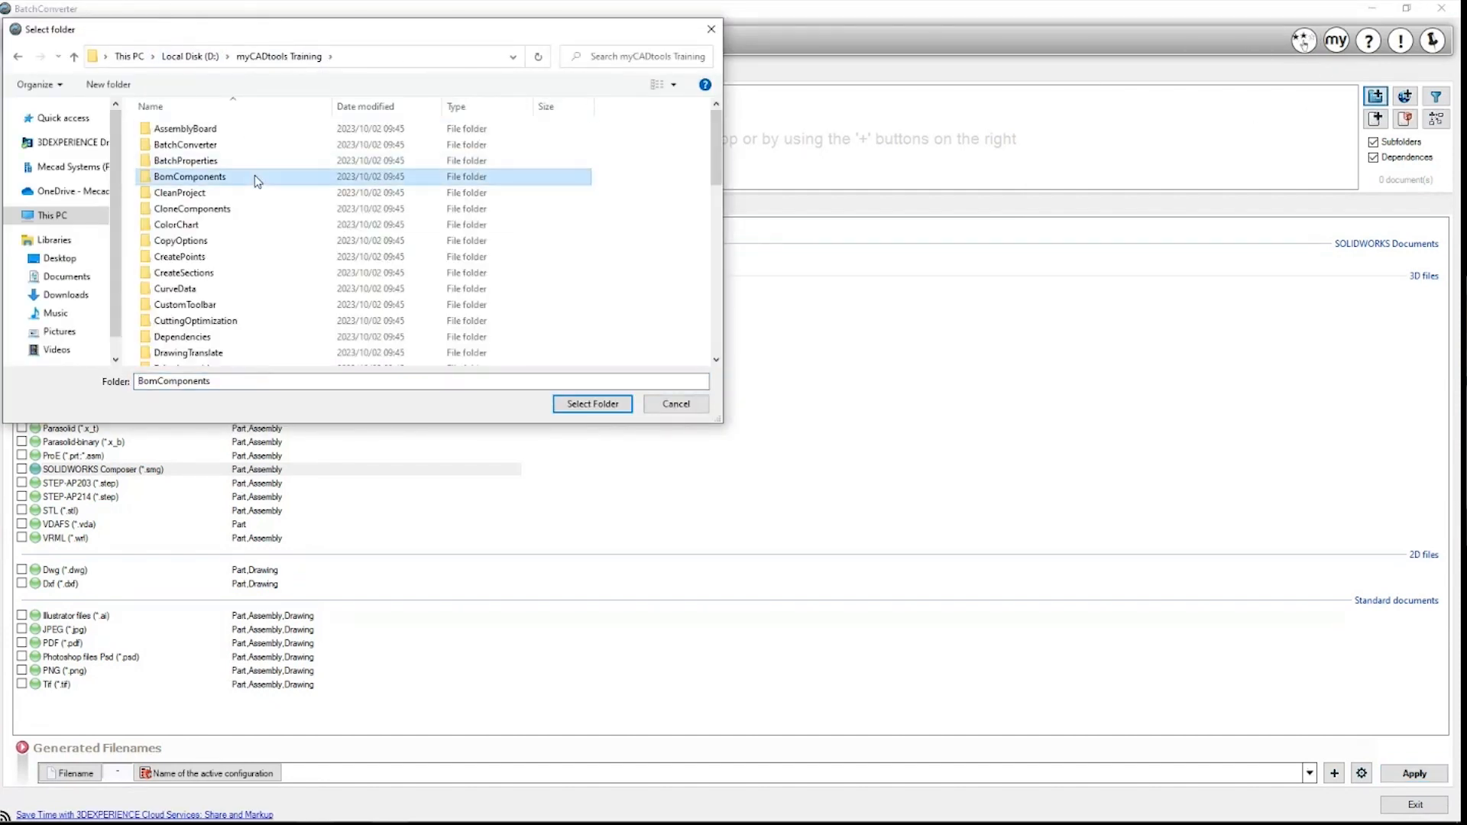
pyautogui.press('Up')
pyautogui.press('Up')
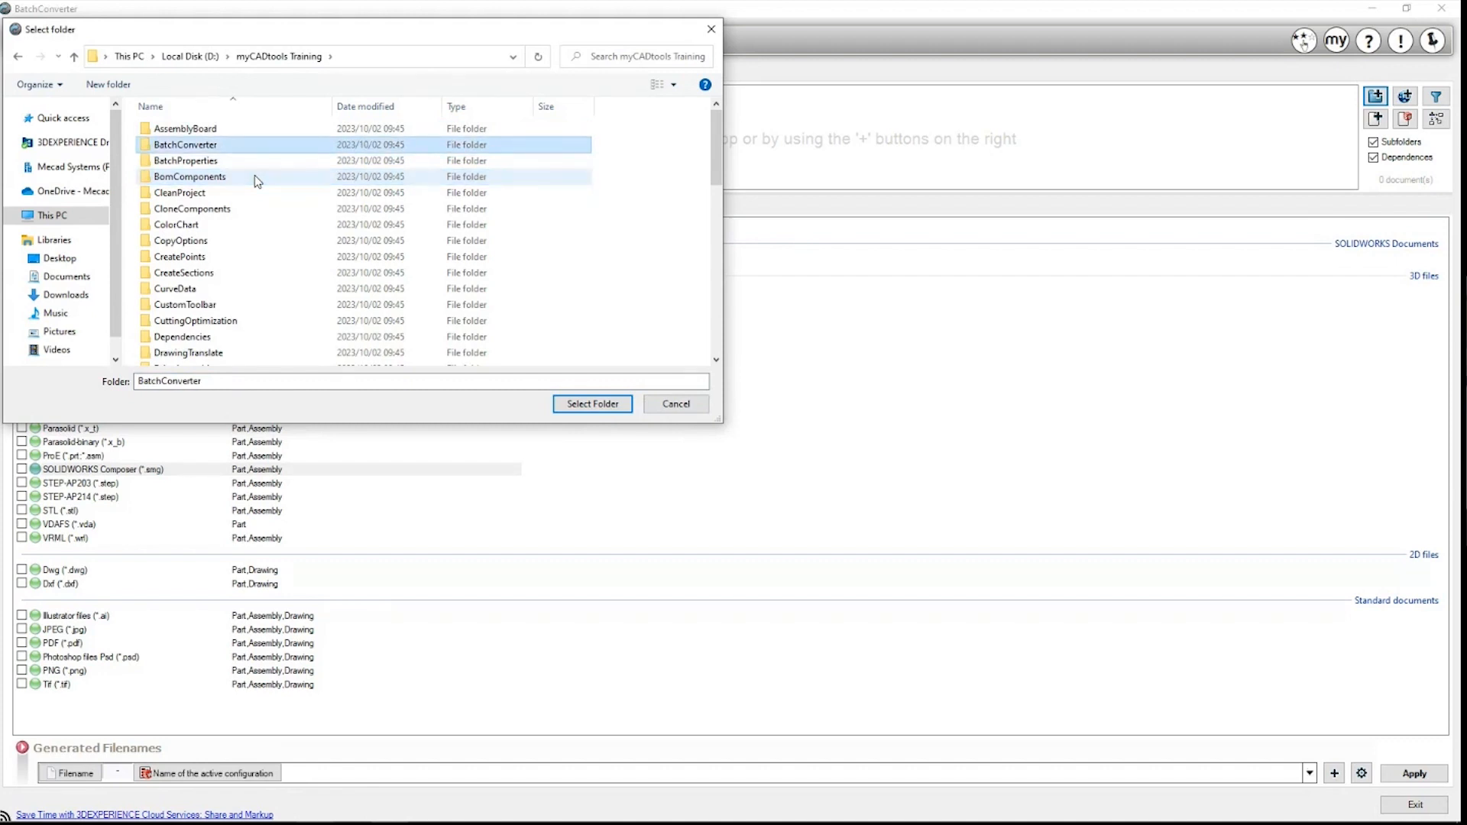
pyautogui.doubleClick(189, 146)
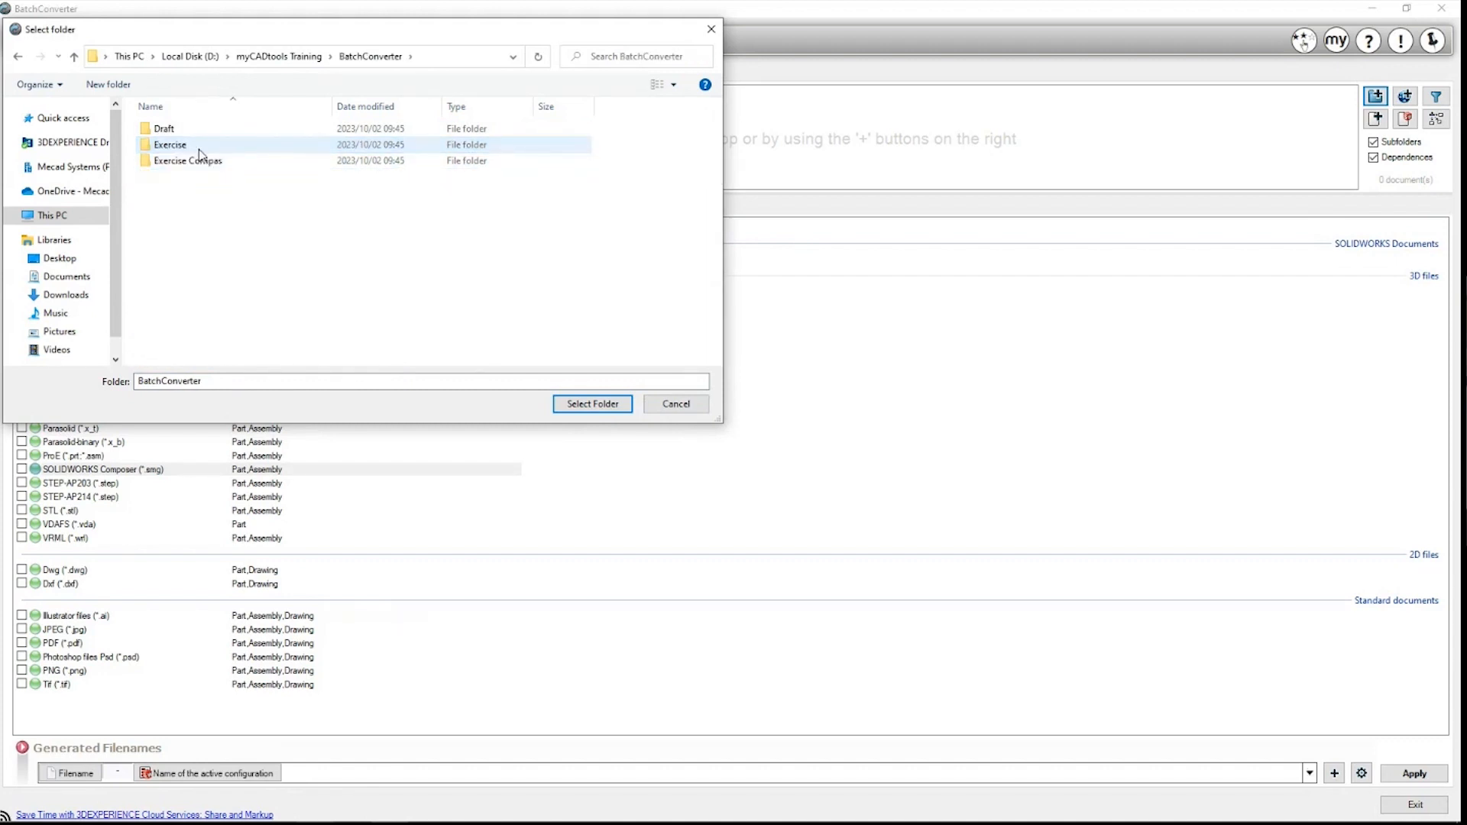
pyautogui.doubleClick(199, 149)
pyautogui.doubleClick(205, 144)
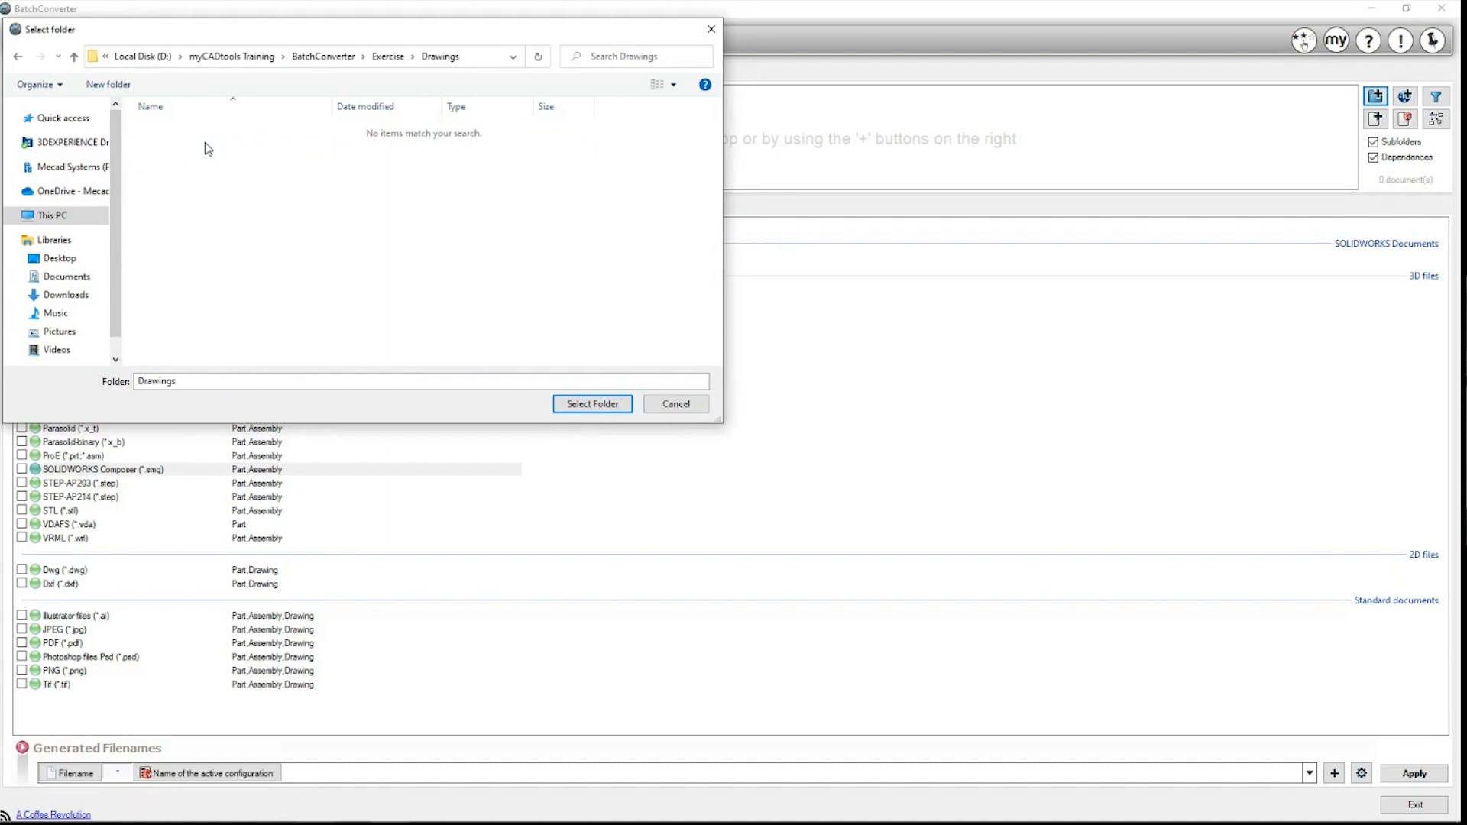
pyautogui.click(591, 404)
pyautogui.click(844, 452)
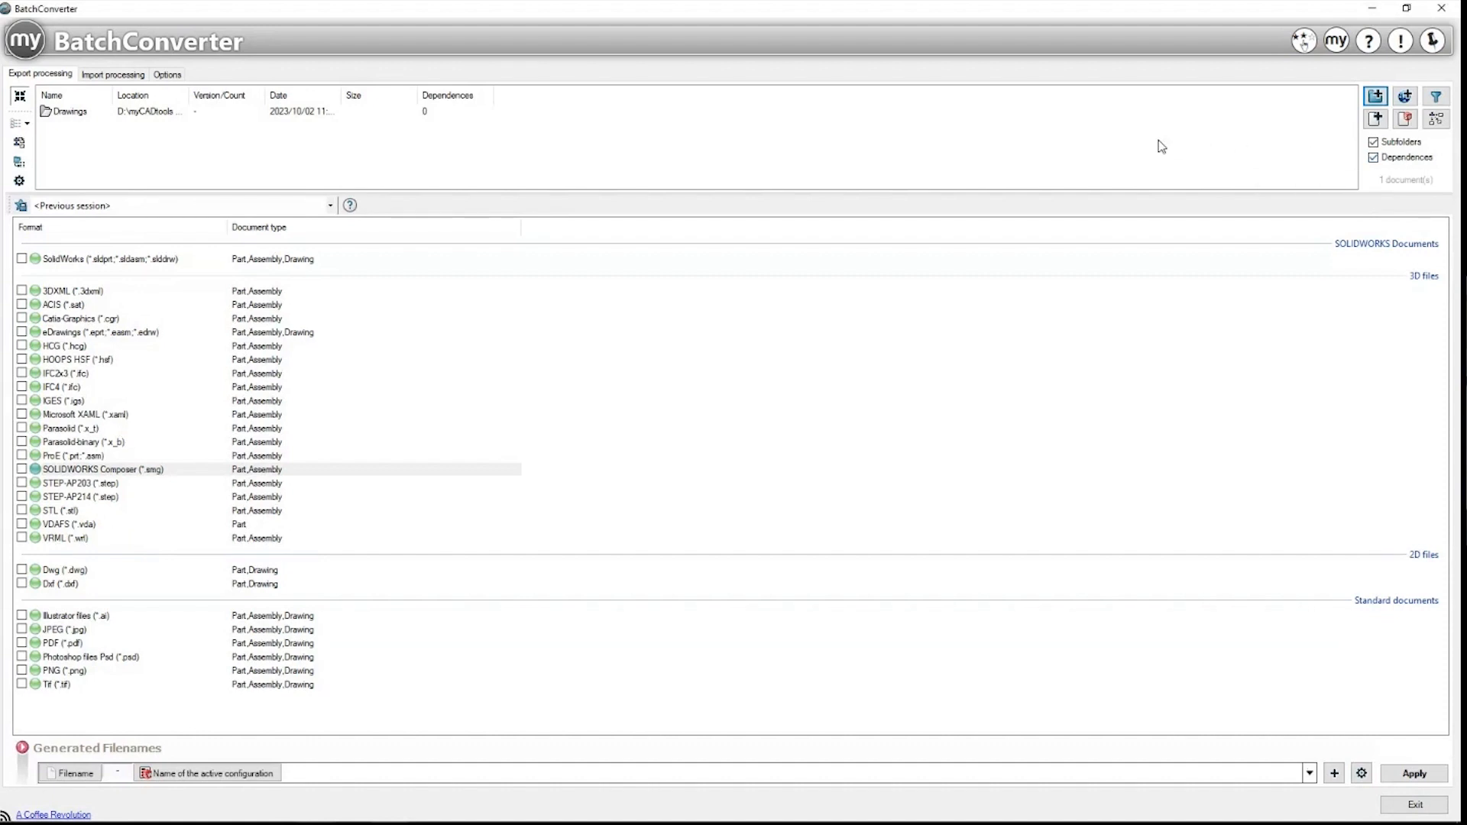
pyautogui.click(42, 259)
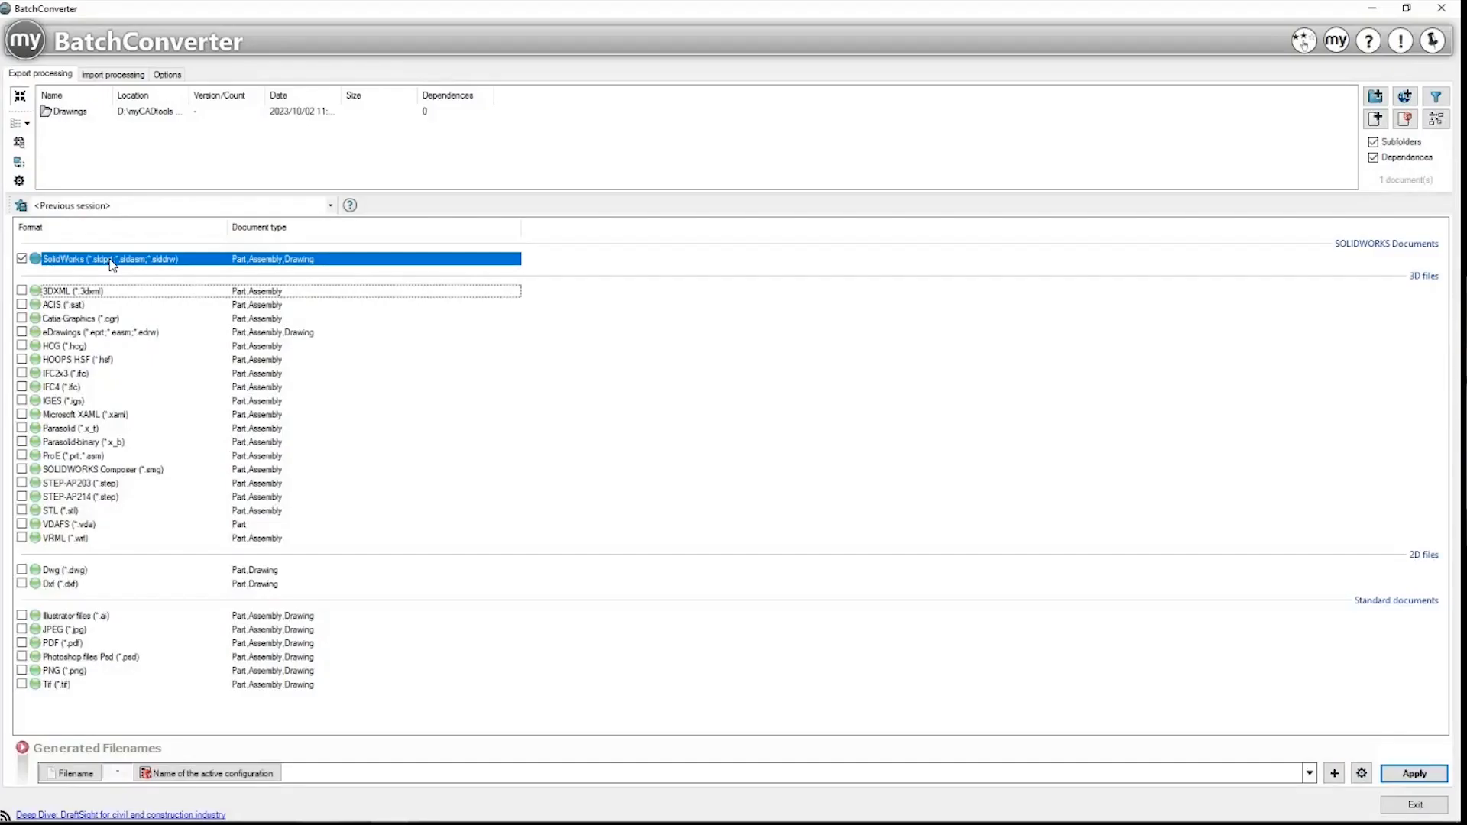
# Step: Tick PDF (*.pdf) as the export format and switch to the Options page
pyautogui.click(77, 644)
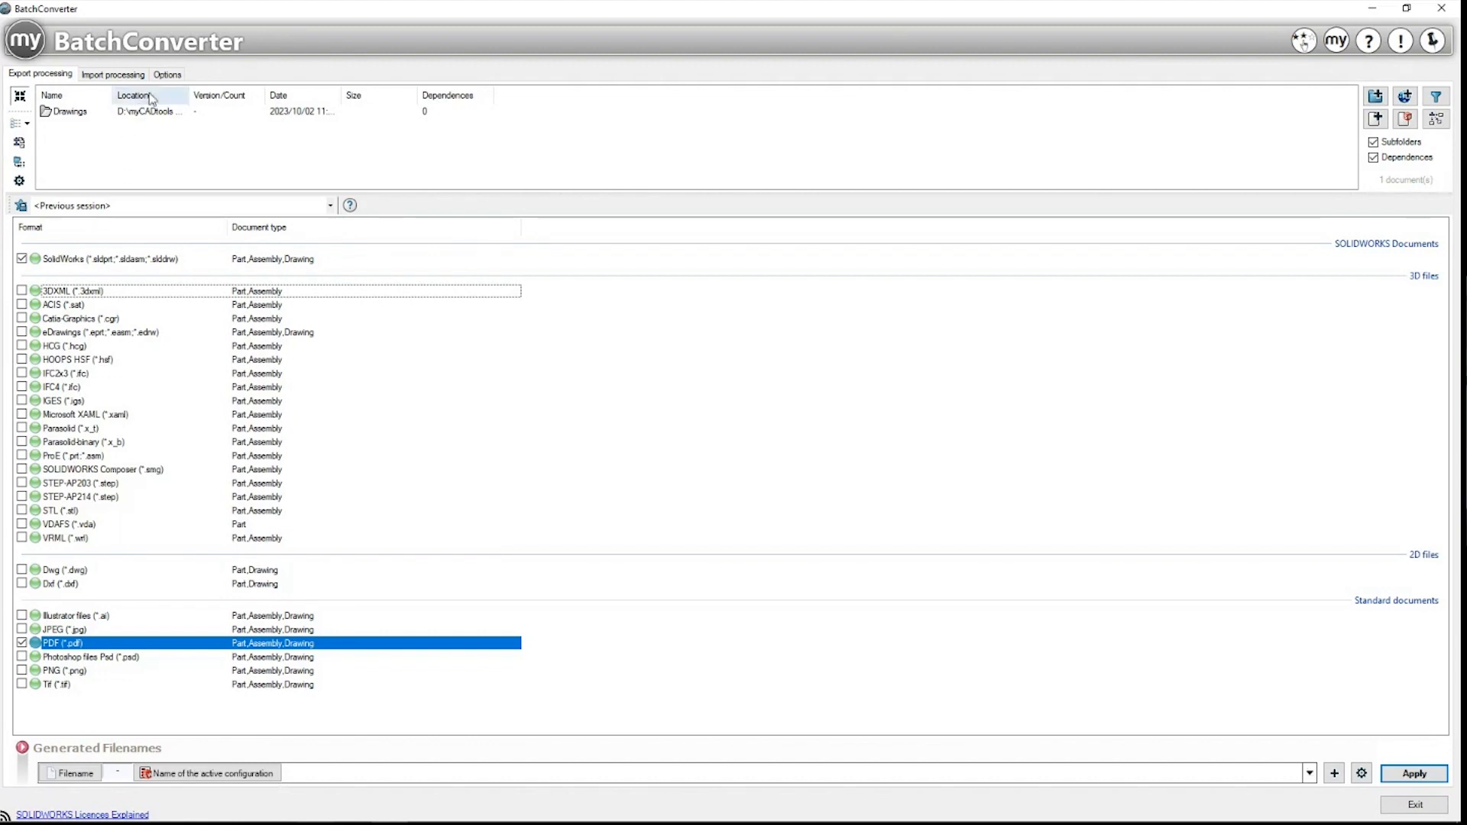
pyautogui.click(166, 74)
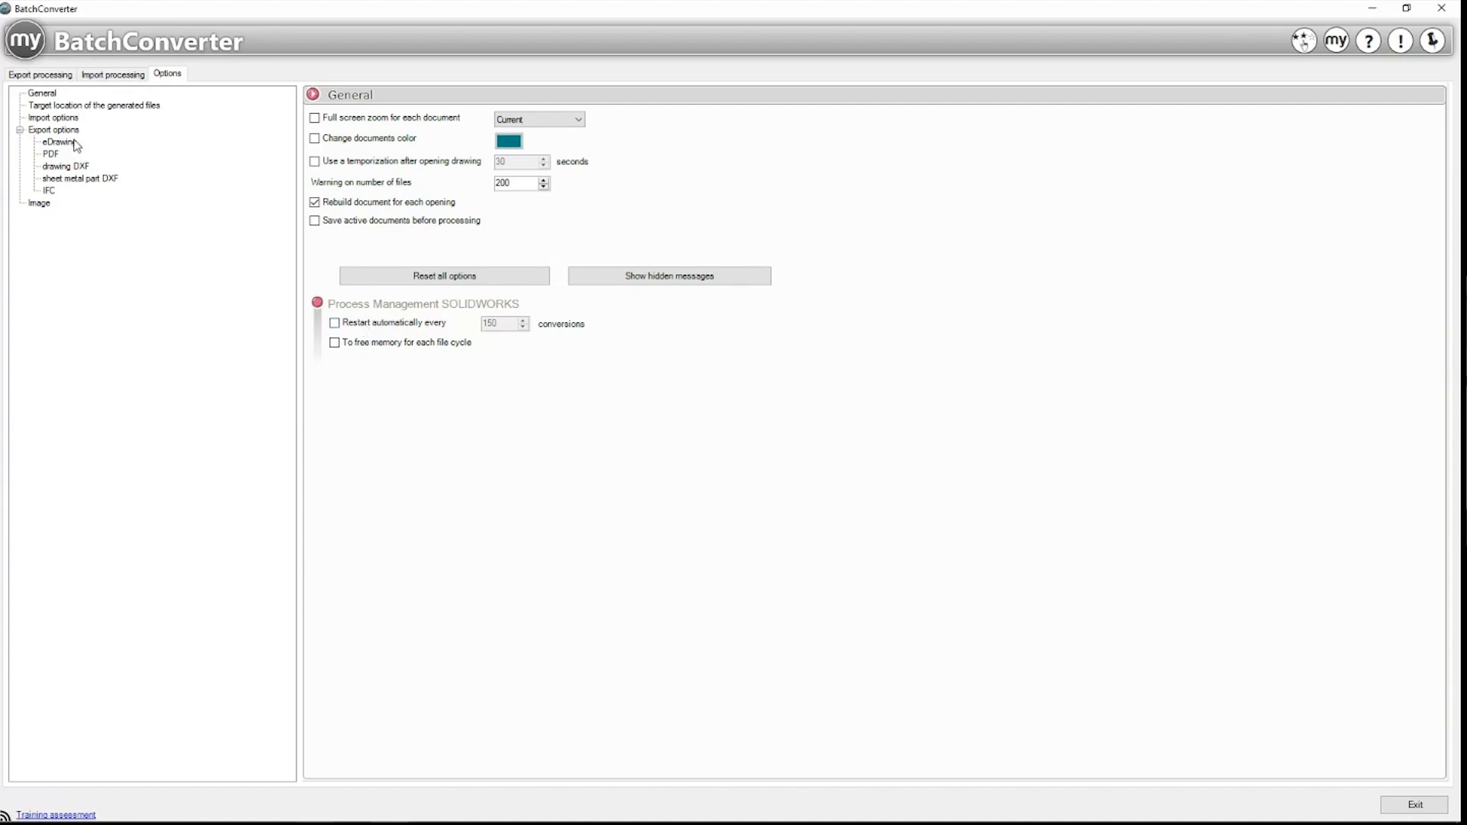
# Step: Review PDF multi-sheet handling and enable inserting the Approved.png picture, 50 × 20, centred
pyautogui.click(50, 155)
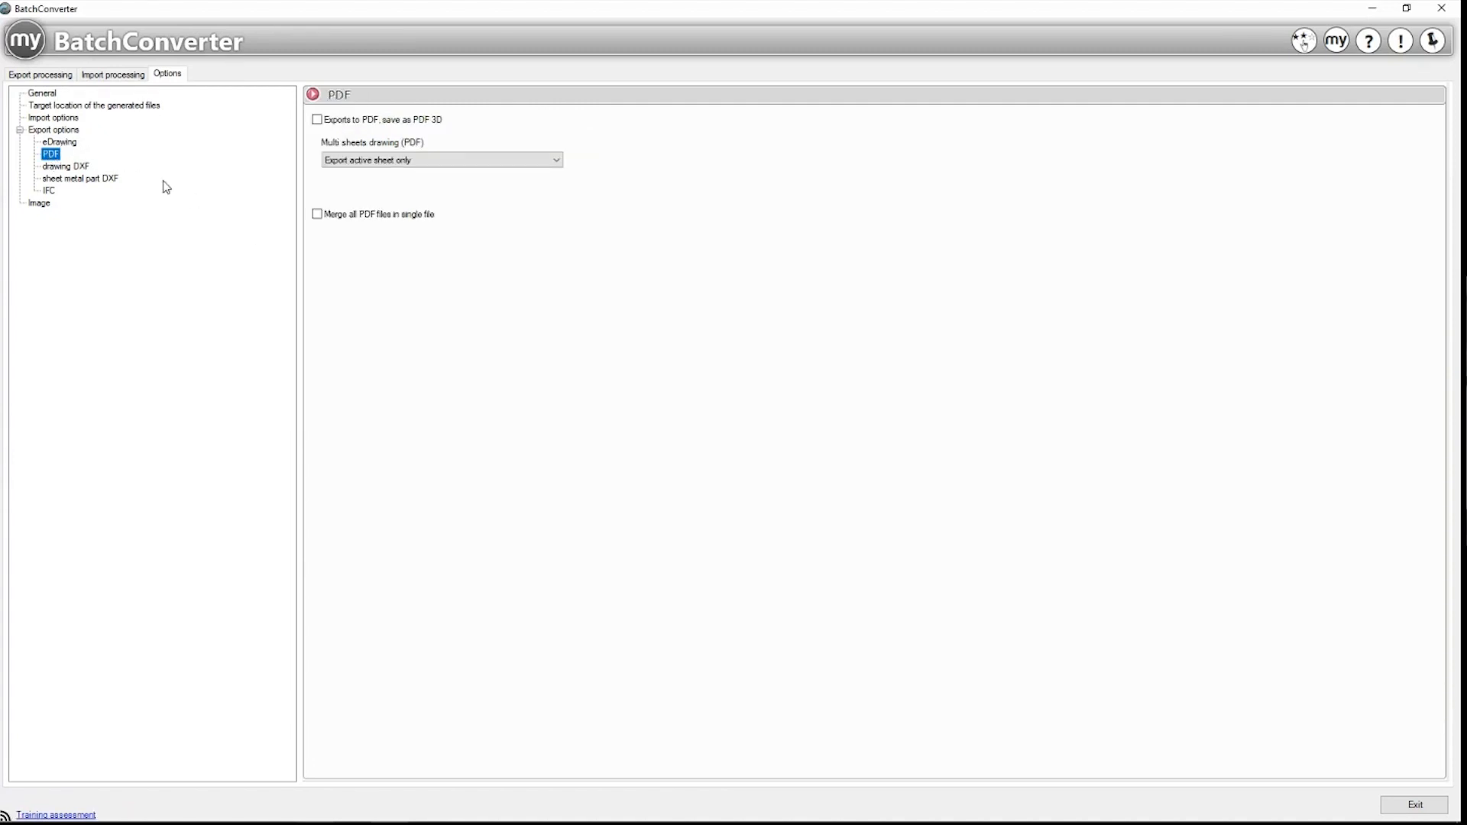
pyautogui.click(389, 162)
pyautogui.click(390, 174)
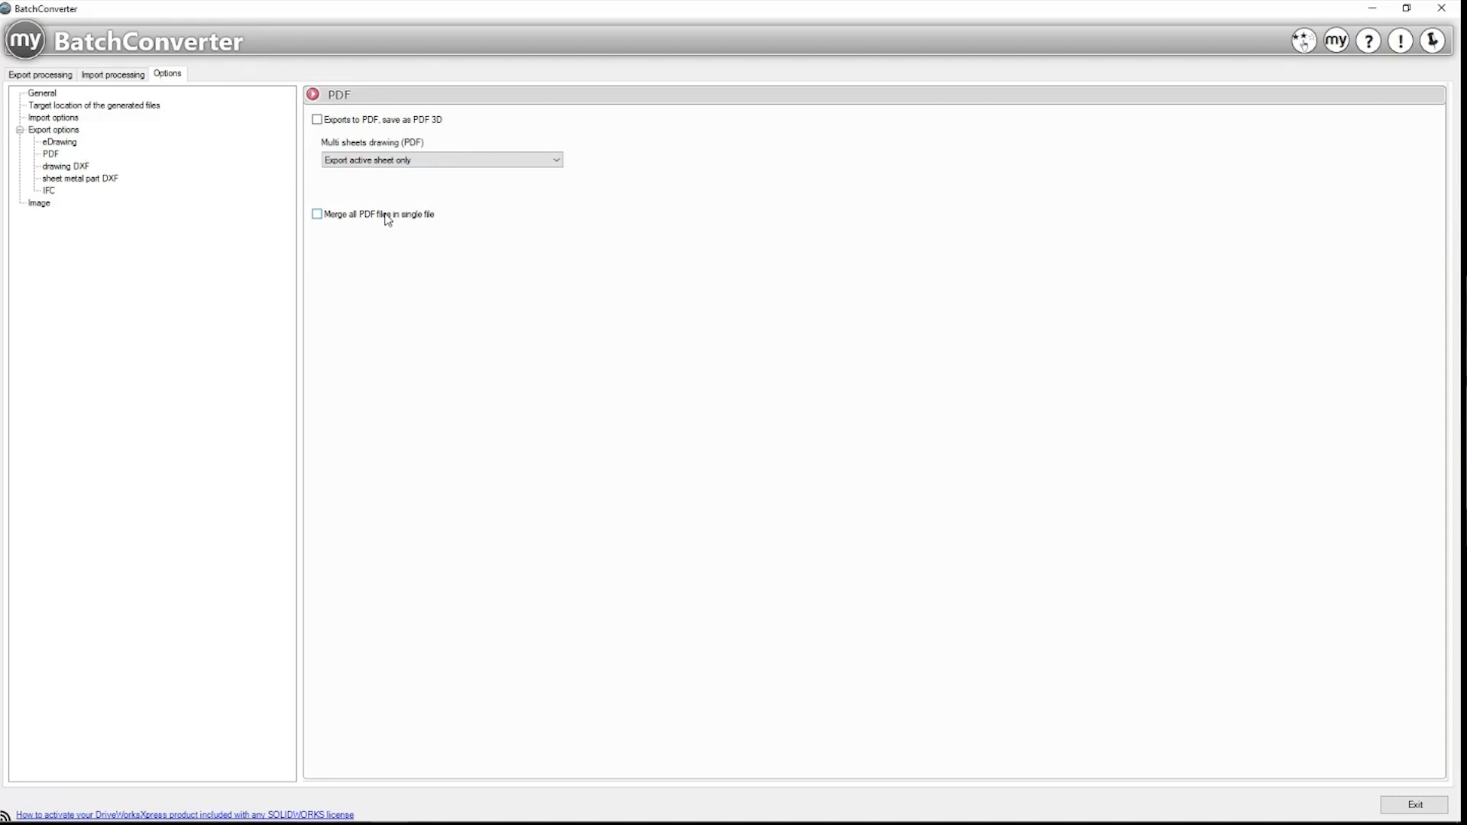
pyautogui.click(38, 203)
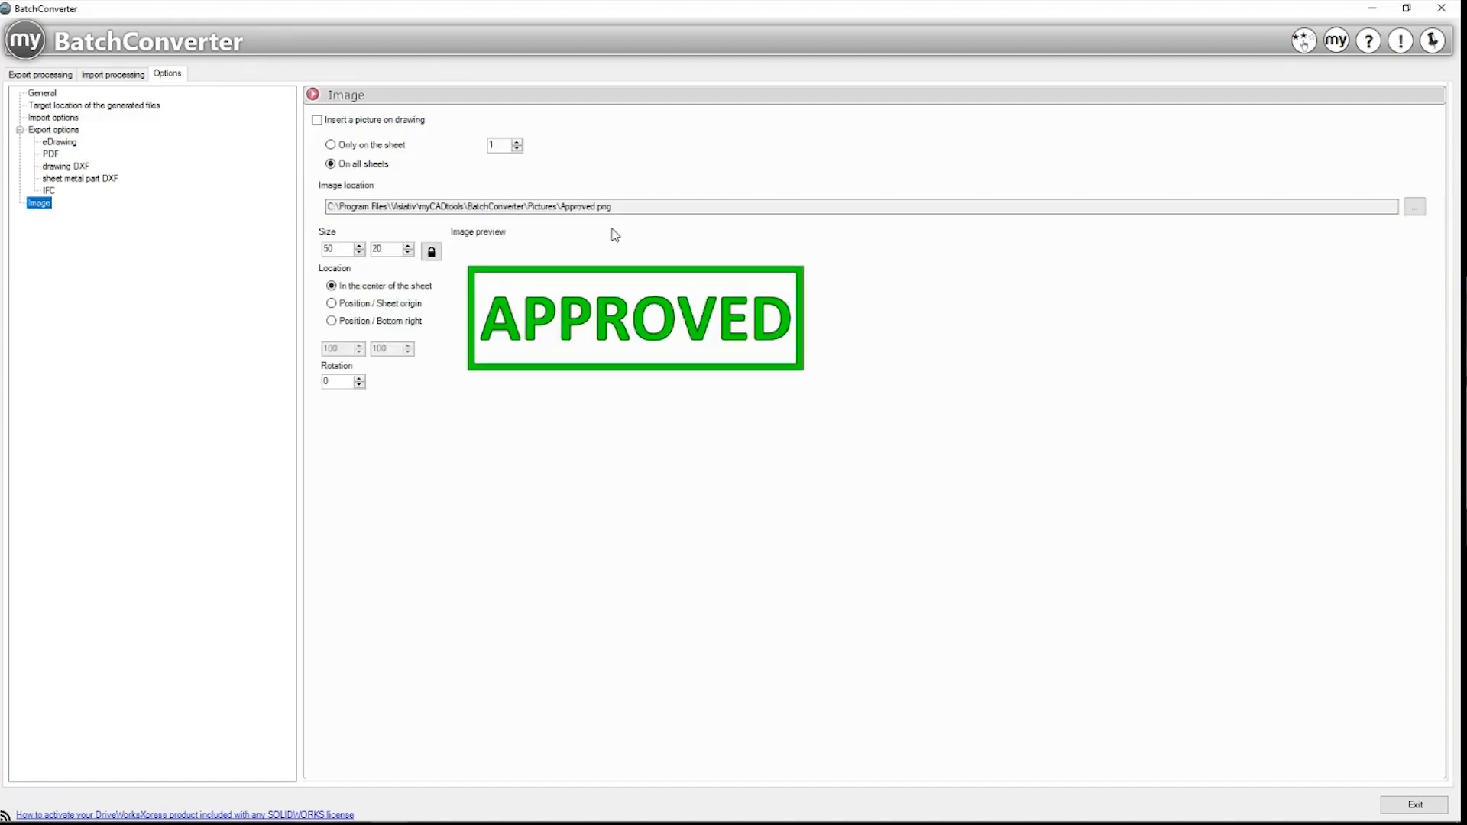
pyautogui.click(327, 121)
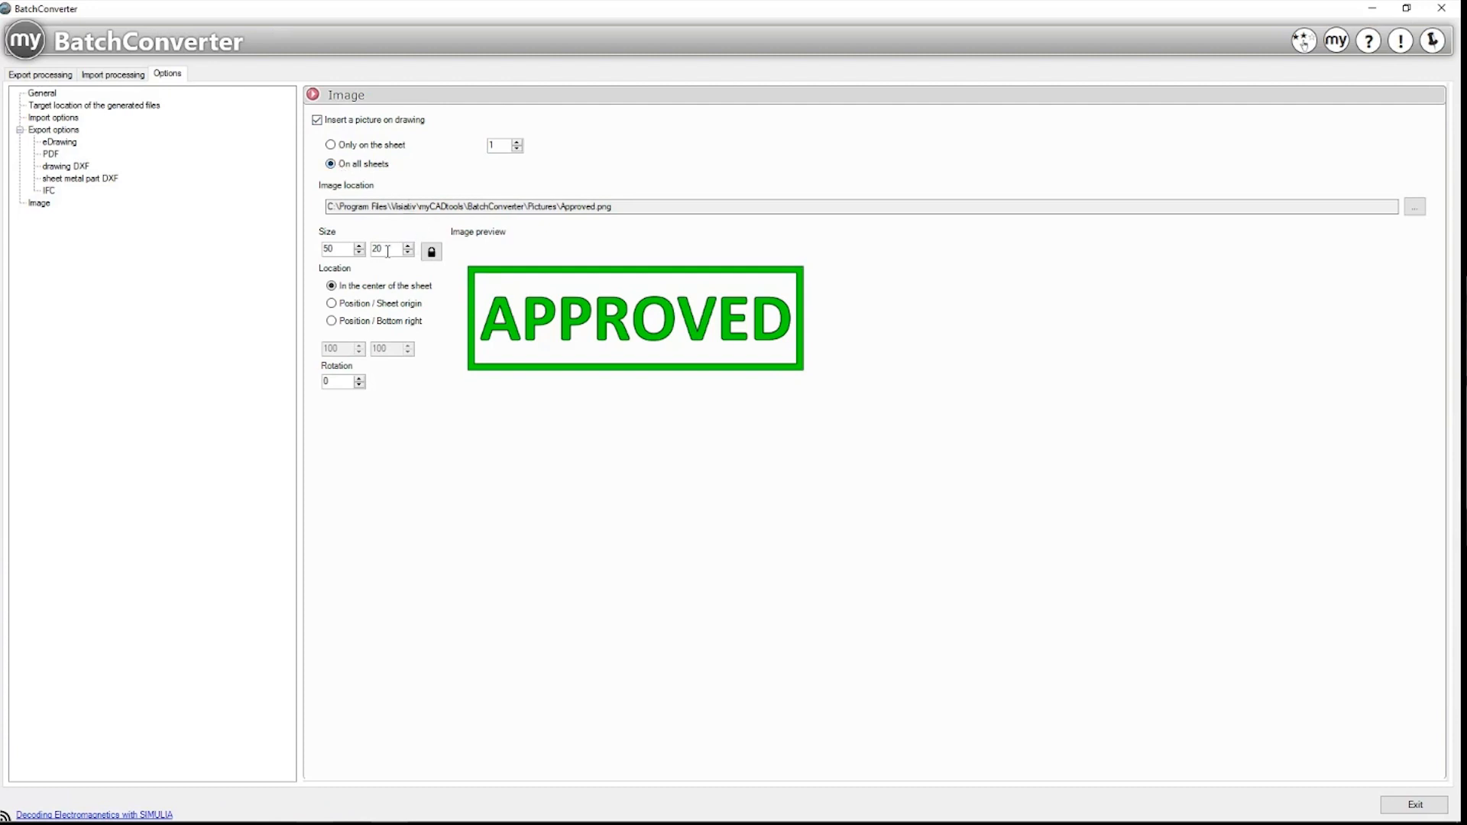
pyautogui.click(62, 75)
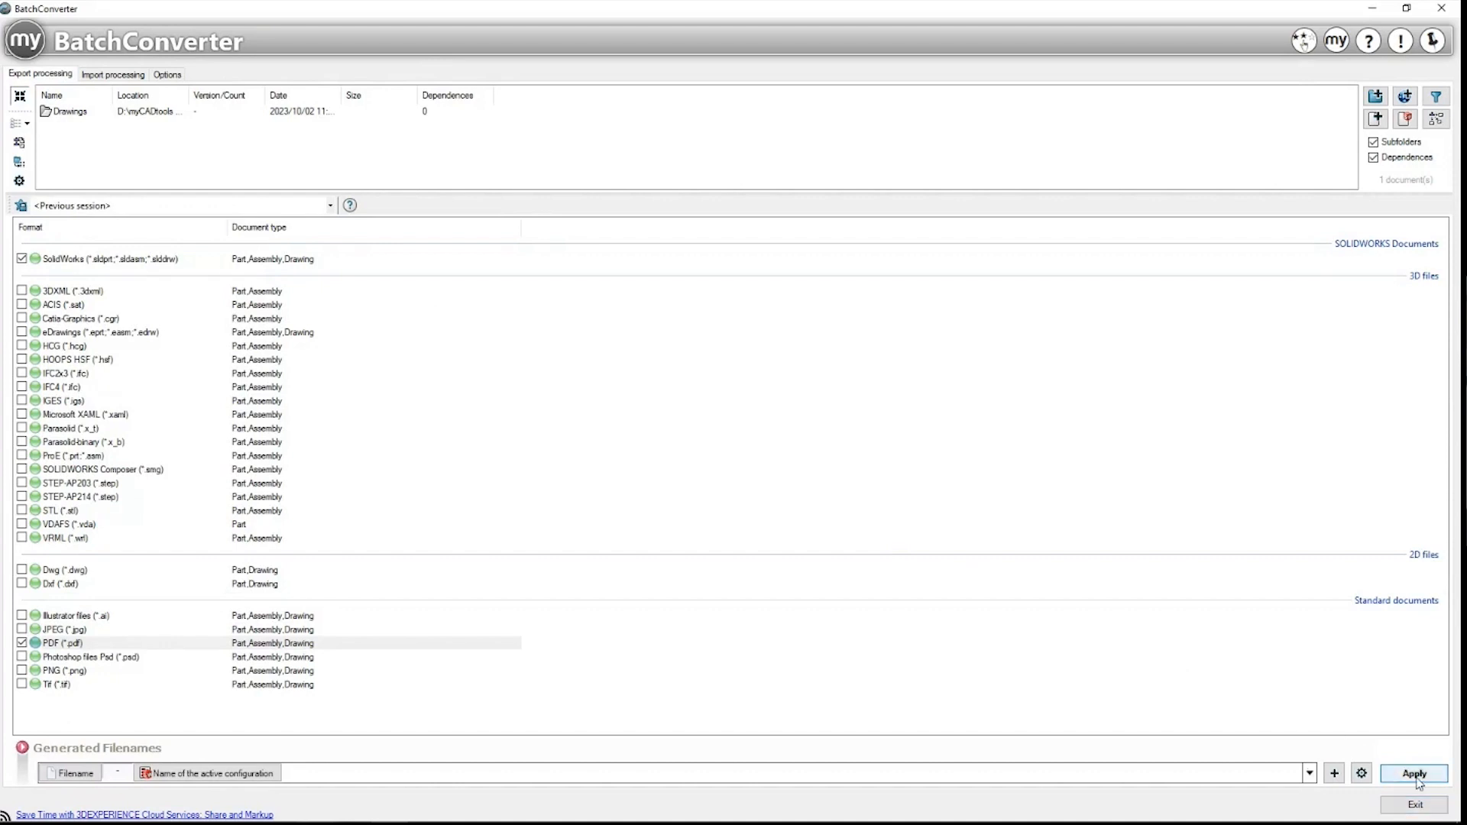
# Step: Restore the window, Apply the PDF conversion, and answer Yes to view the report
pyautogui.click(1407, 8)
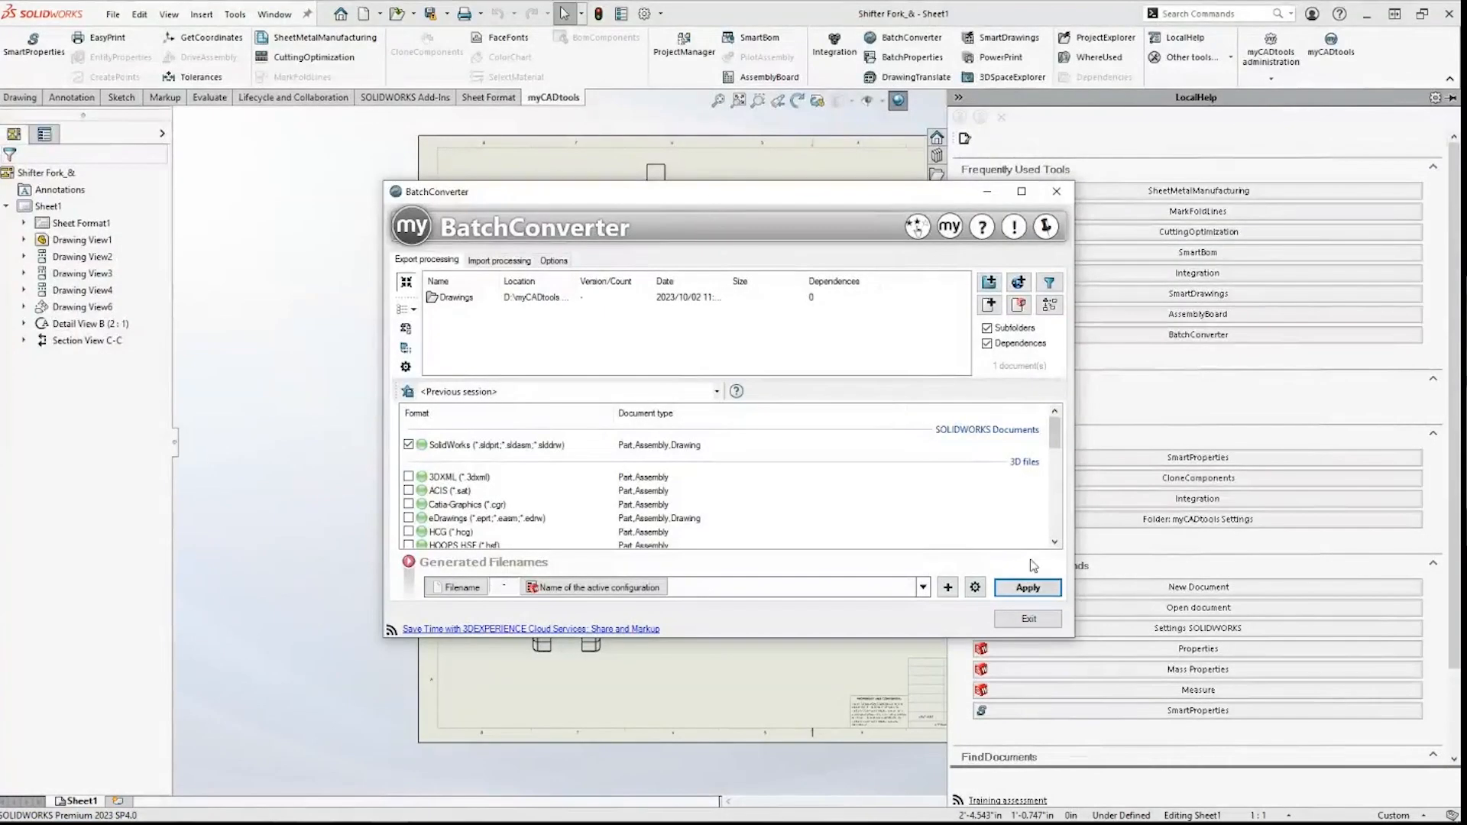
pyautogui.click(1029, 587)
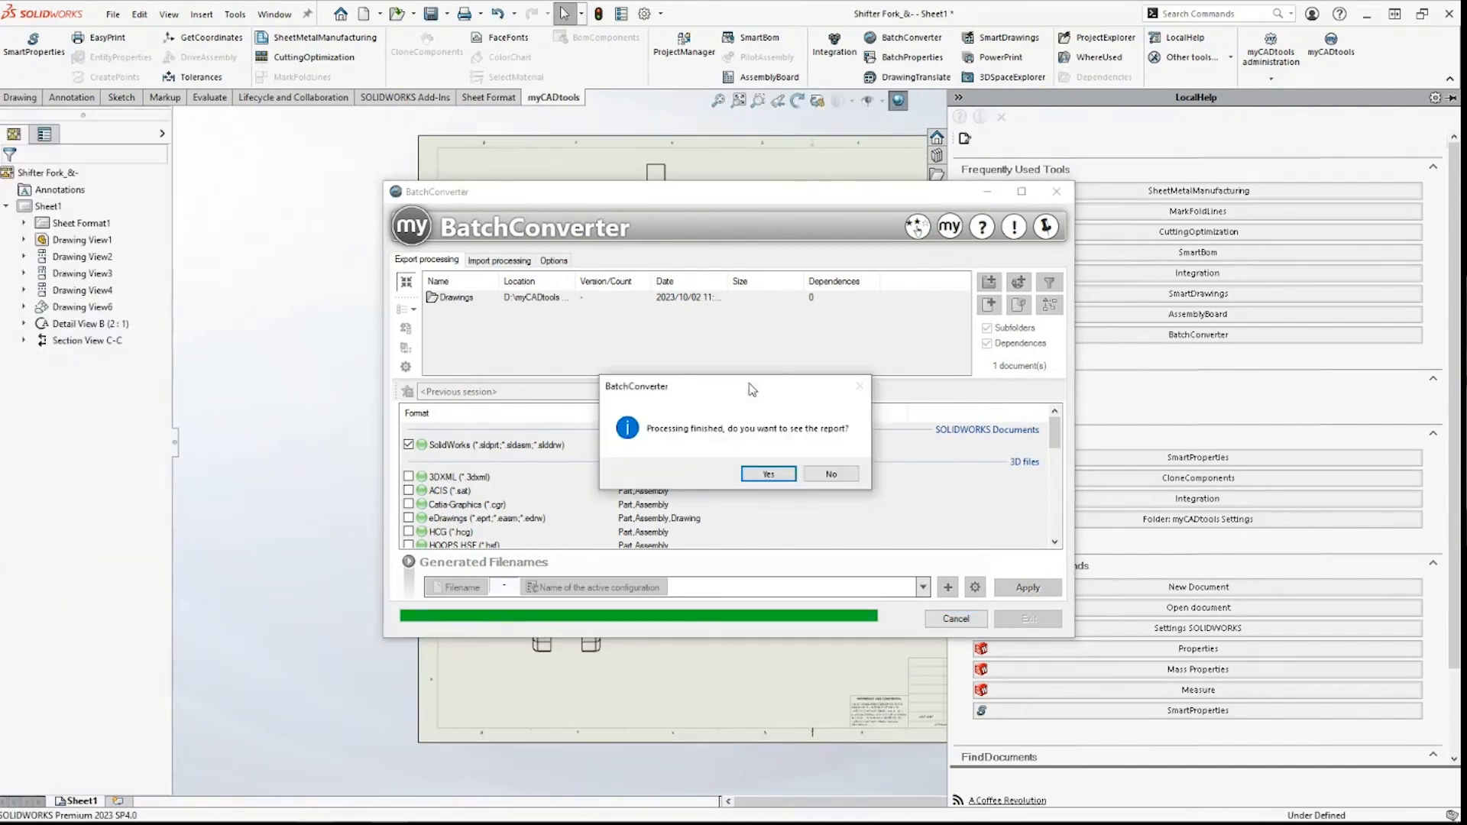
pyautogui.click(768, 474)
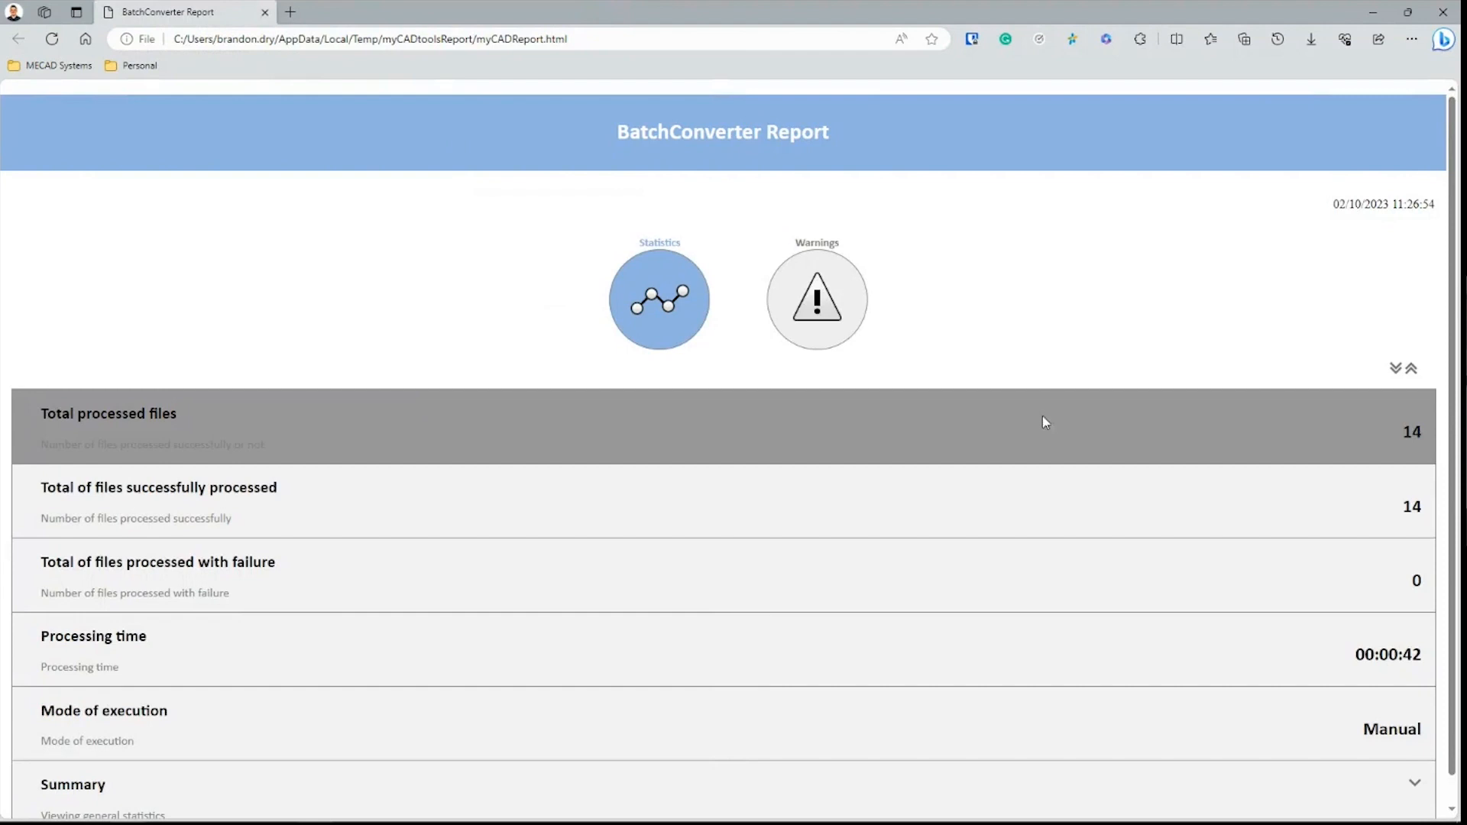
# Step: Expand the report's successful-processing details, showing Angle mounting through Spring Clamp as Success
pyautogui.click(772, 348)
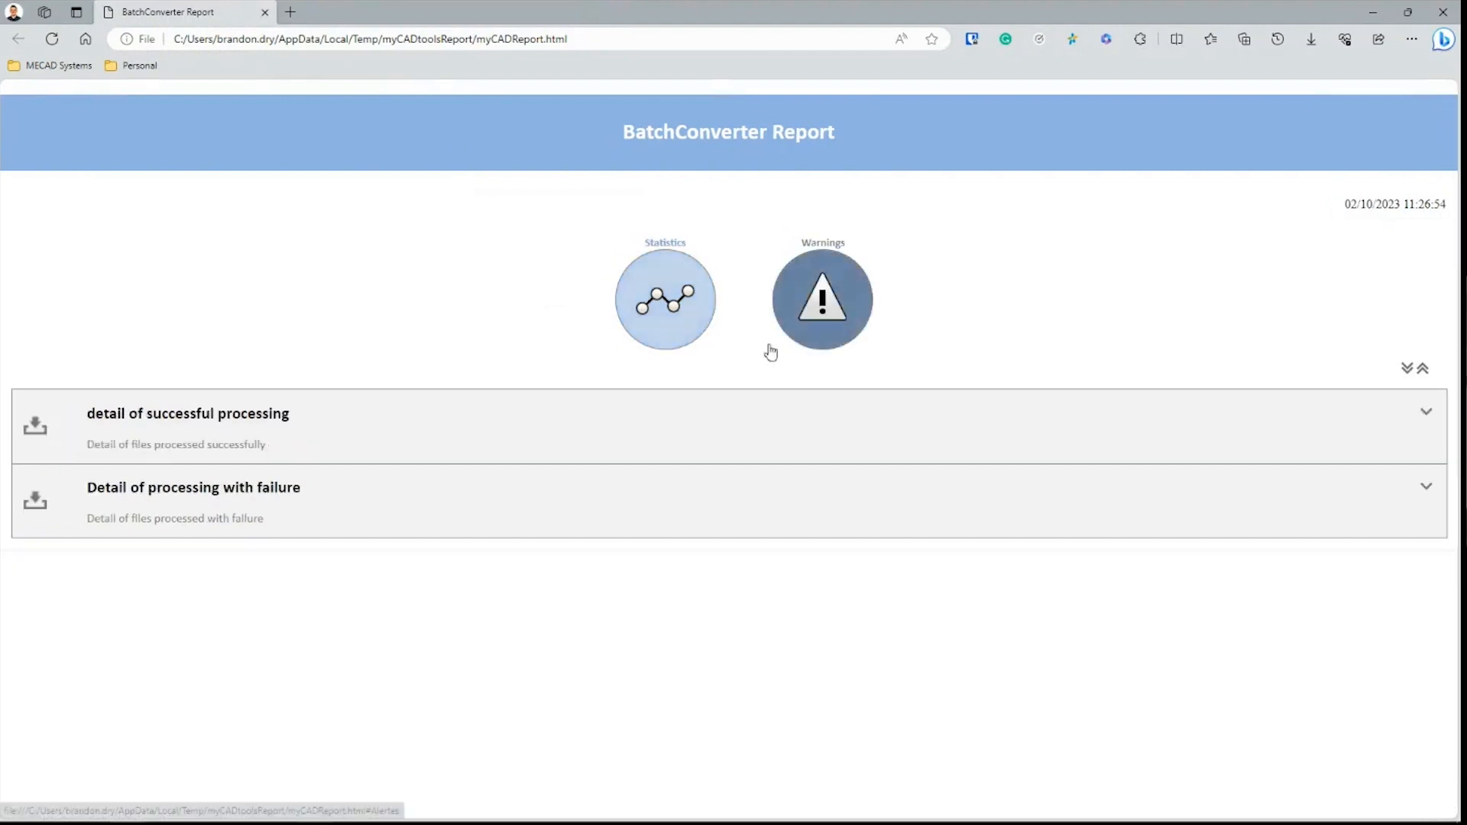
pyautogui.click(670, 410)
pyautogui.moveTo(730, 499); pyautogui.dragTo(827, 640)
pyautogui.click(649, 498)
# Step: In File Explorer, navigate to myCADtools Training > BatchConverter > Exercise > Converted files
pyautogui.moveTo(149, 819)
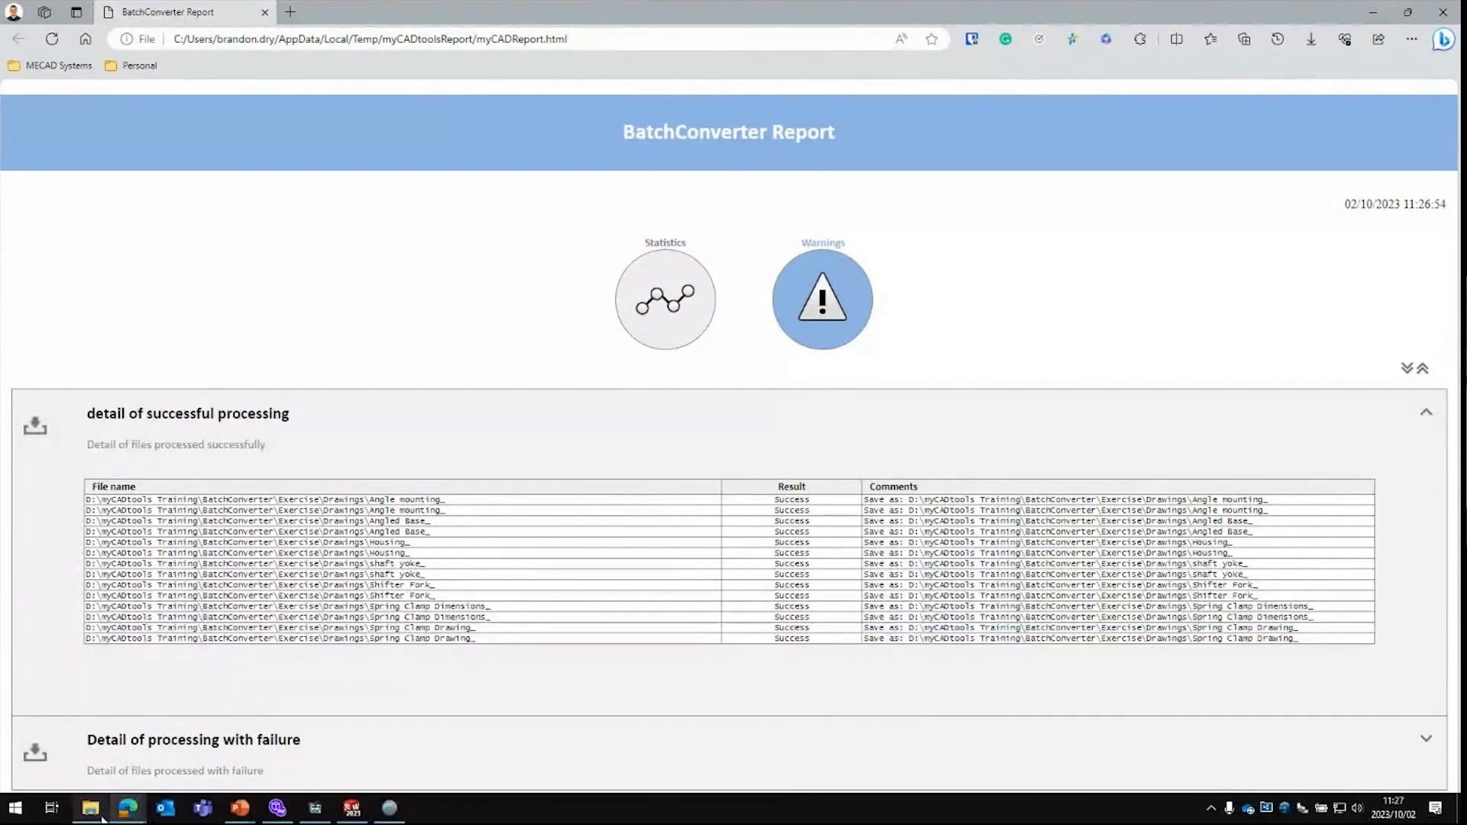
pyautogui.moveTo(96, 812)
pyautogui.click(526, 730)
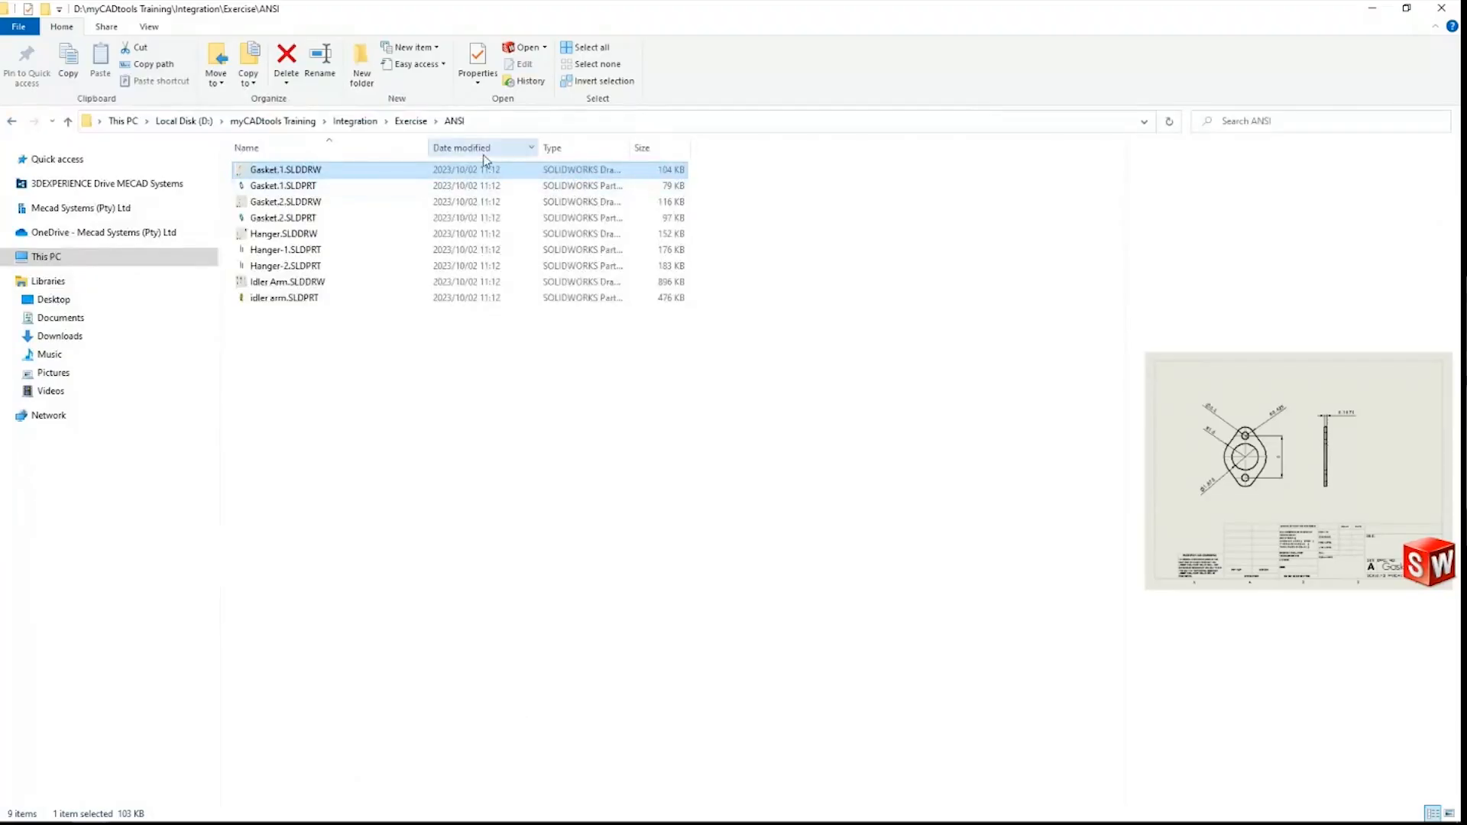
pyautogui.click(294, 120)
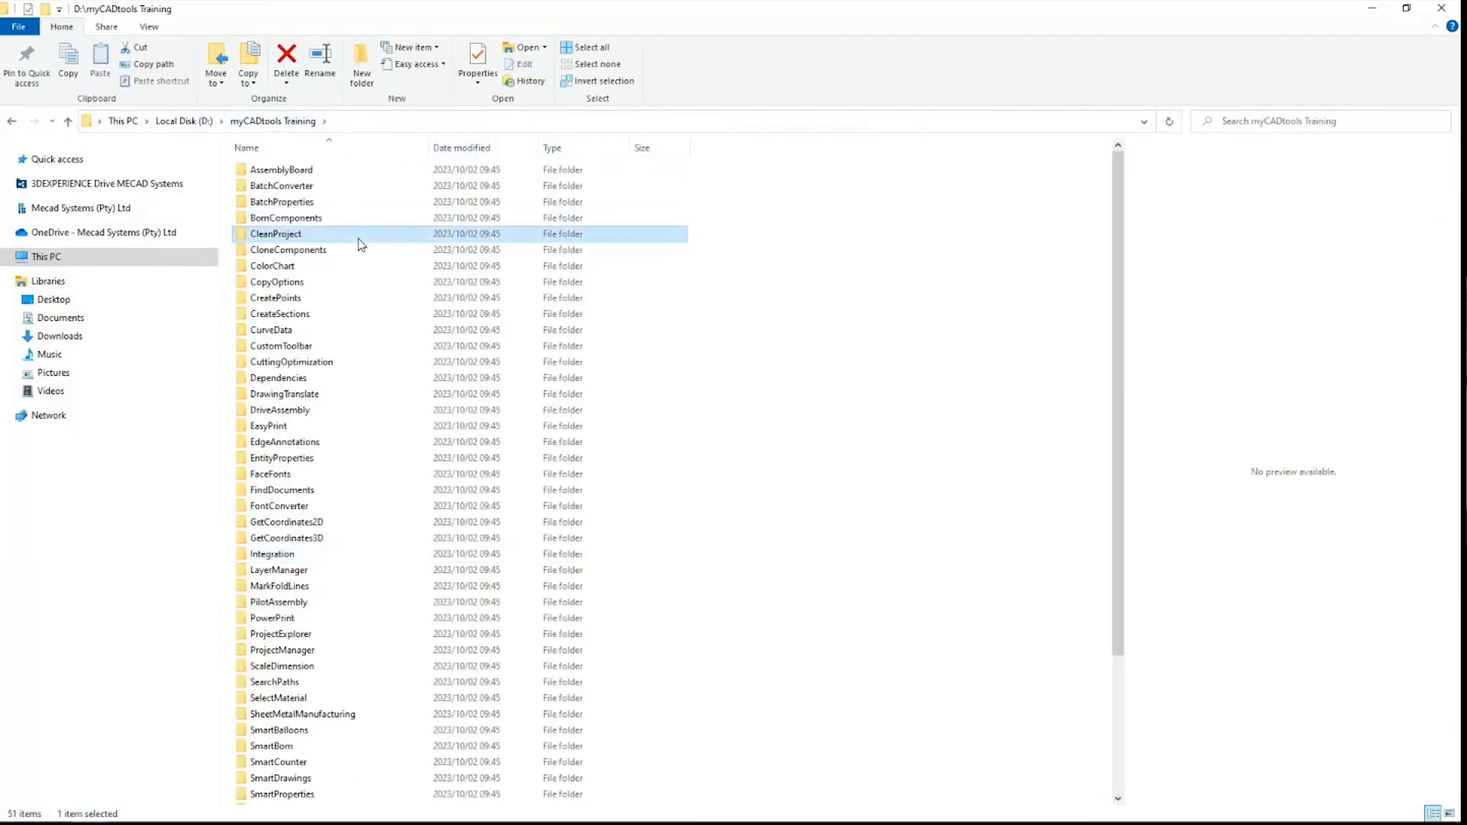
pyautogui.press('b')
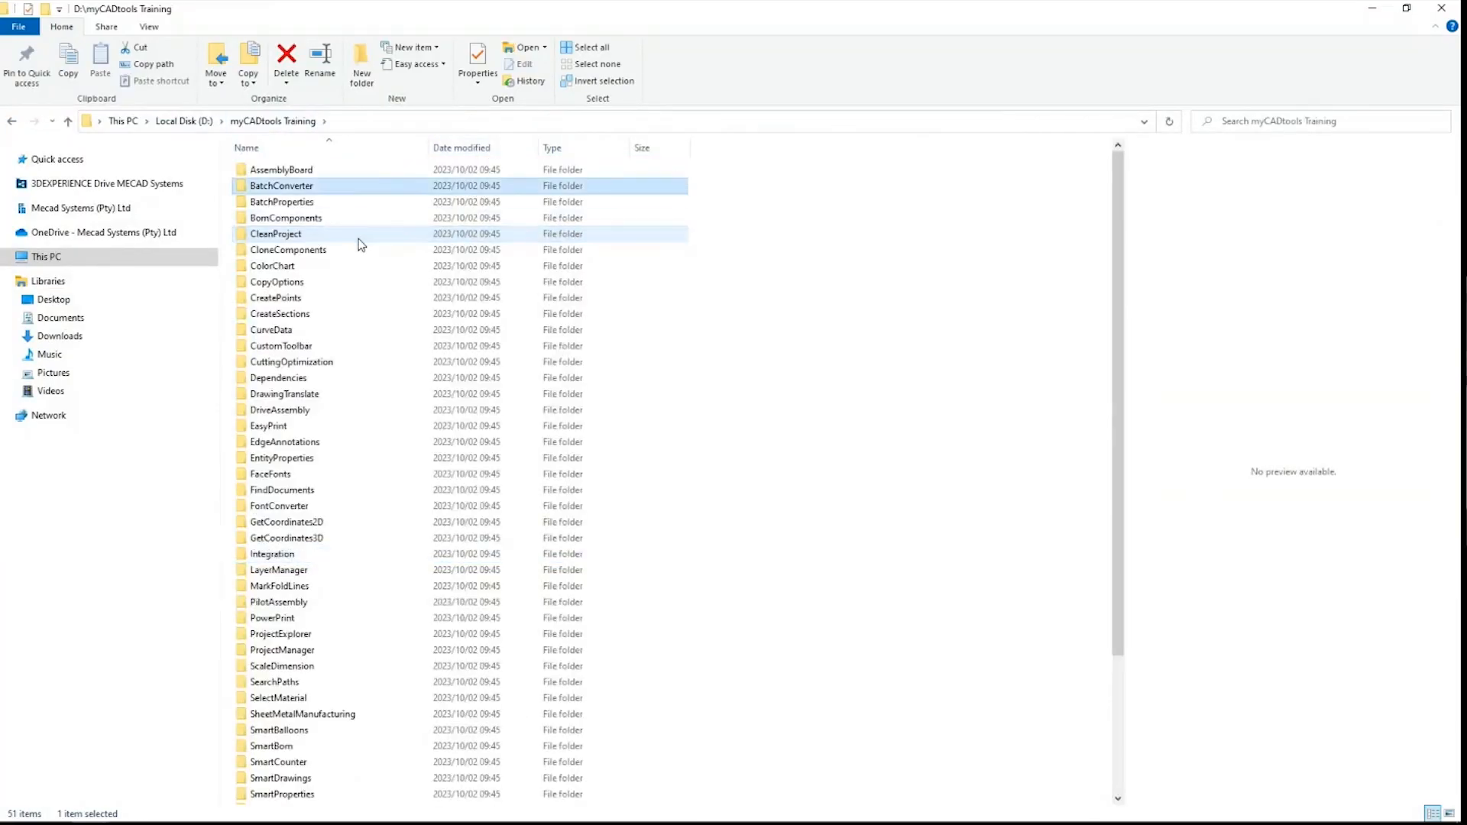
pyautogui.doubleClick(298, 185)
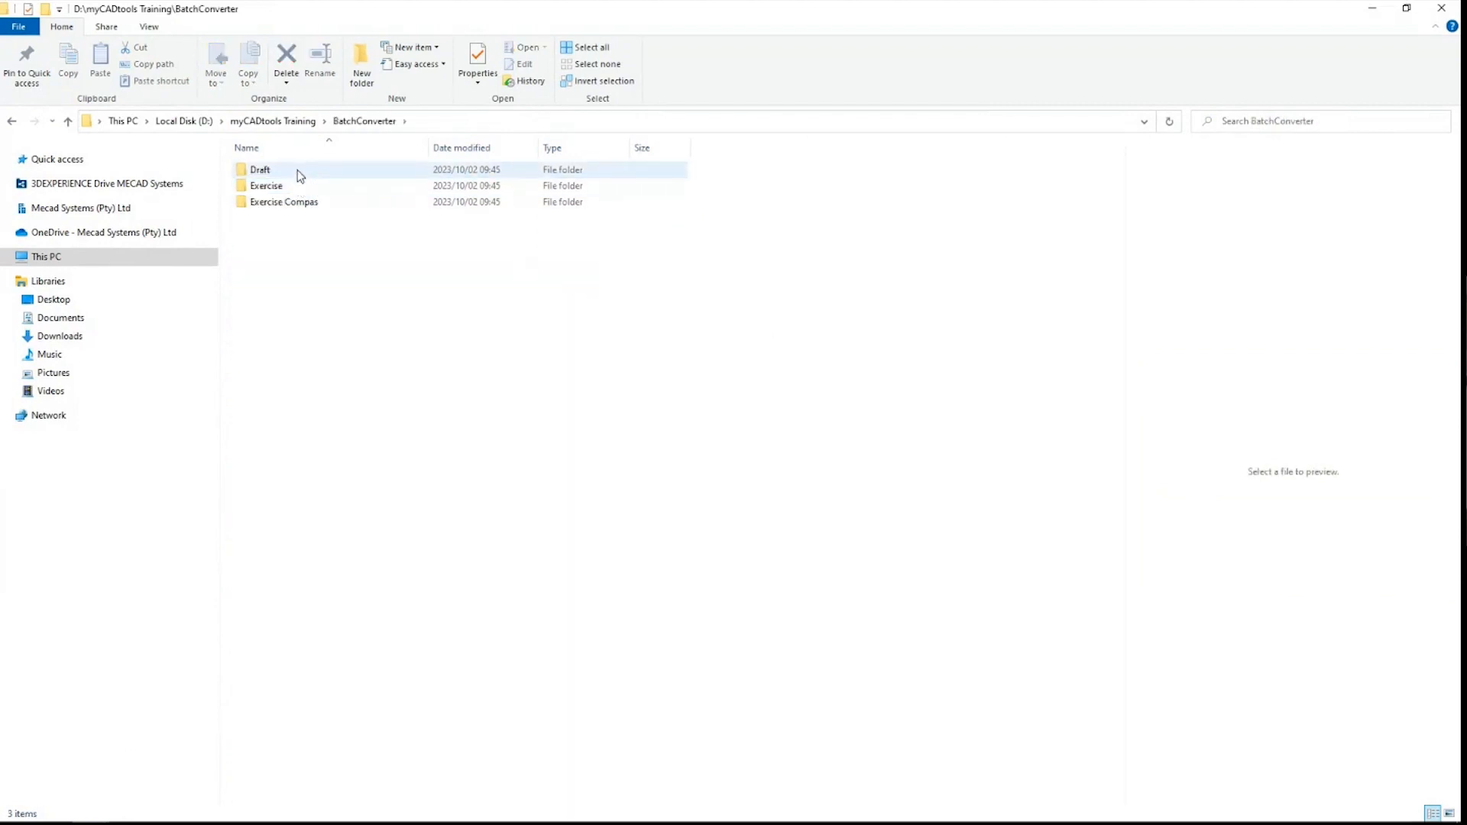
pyautogui.doubleClick(295, 187)
pyautogui.doubleClick(301, 171)
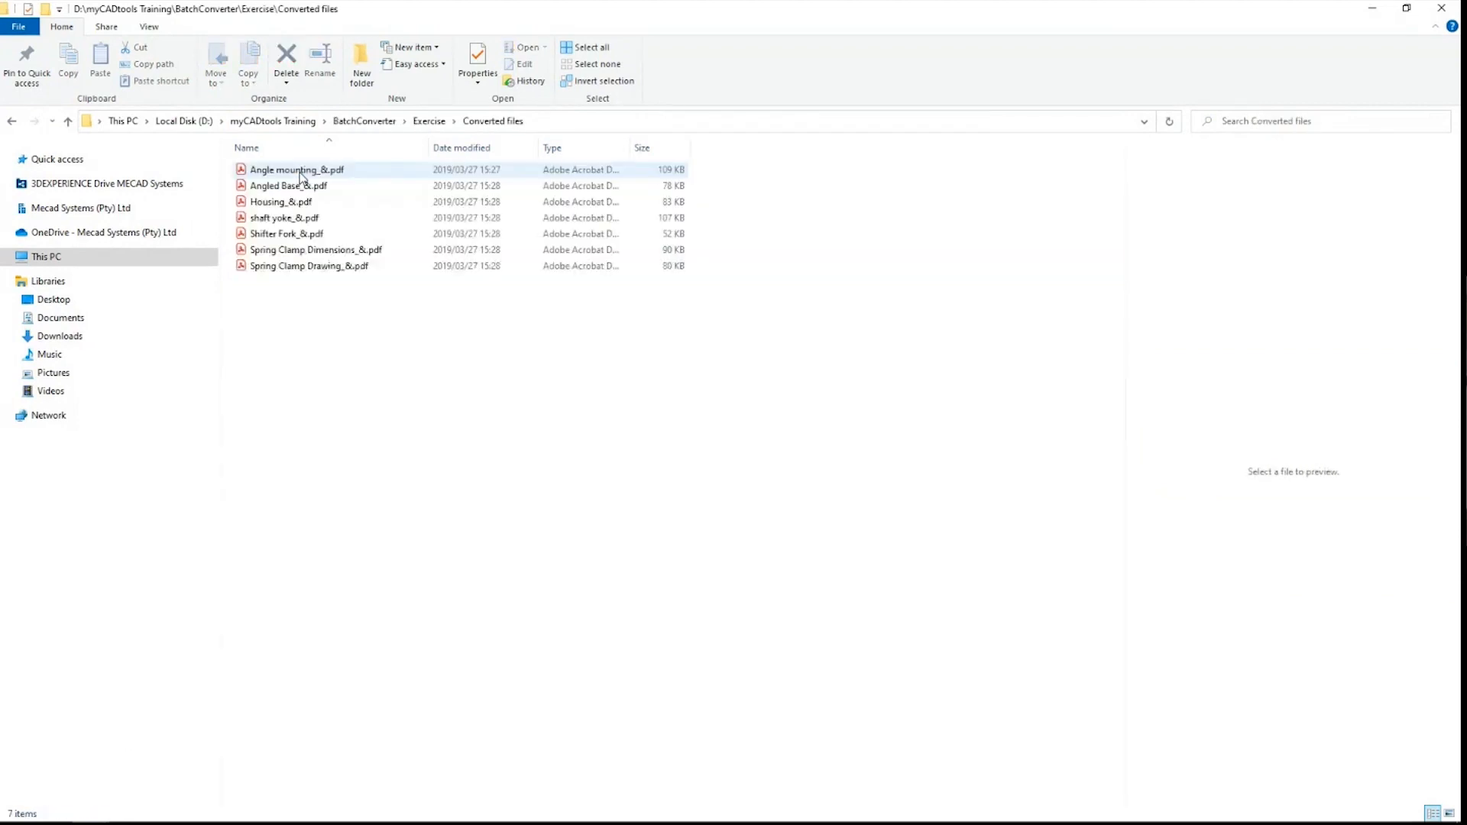
# Step: Select the converted PDFs and open Angled Base_&.pdf in Adobe Acrobat Reader
pyautogui.click(301, 173)
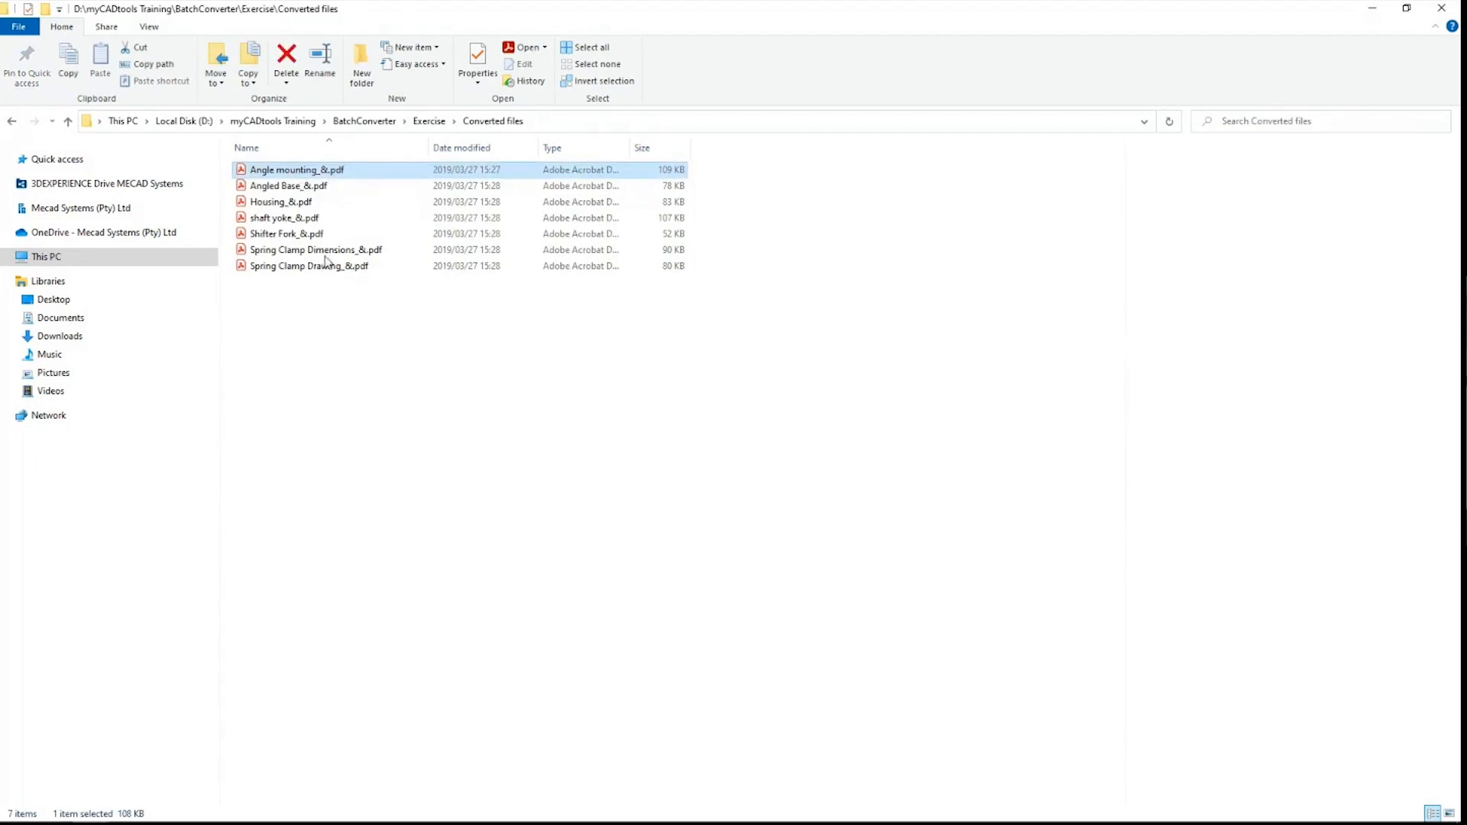
pyautogui.keyDown('shift'); pyautogui.click(326, 267); pyautogui.keyUp('shift')
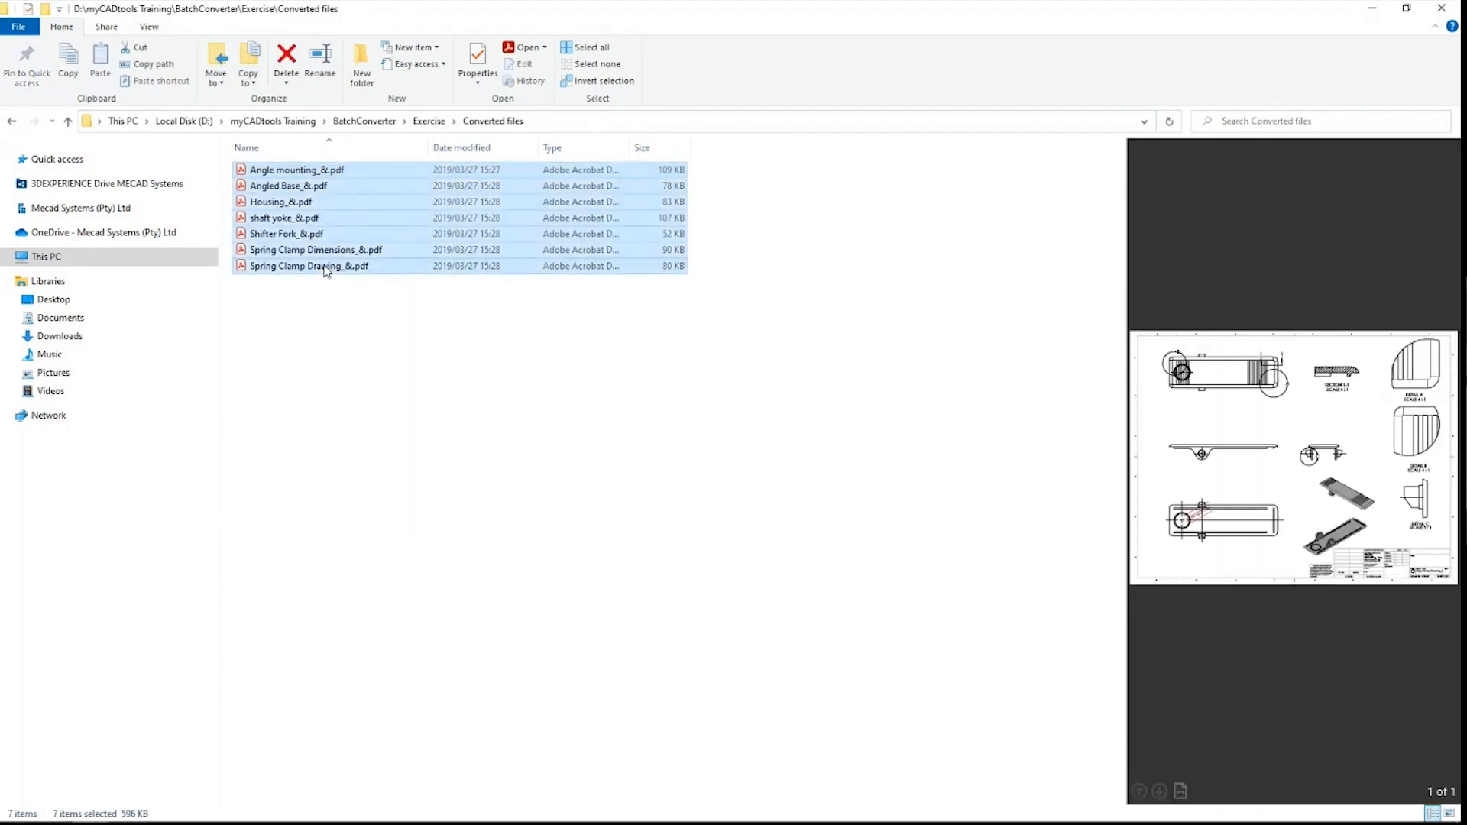
pyautogui.click(327, 187)
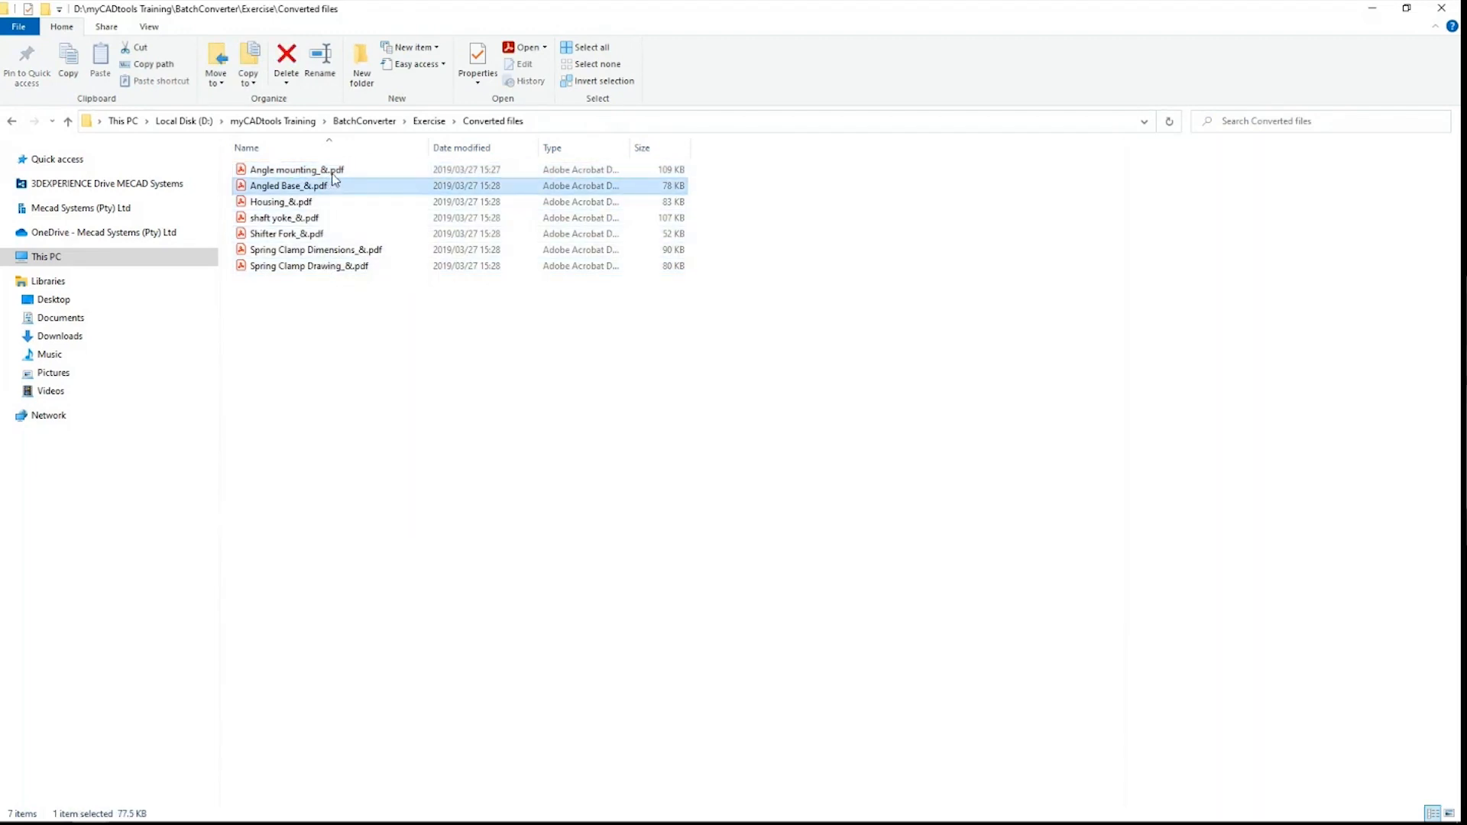
pyautogui.keyDown('ctrl'); pyautogui.click(341, 174); pyautogui.keyUp('ctrl')
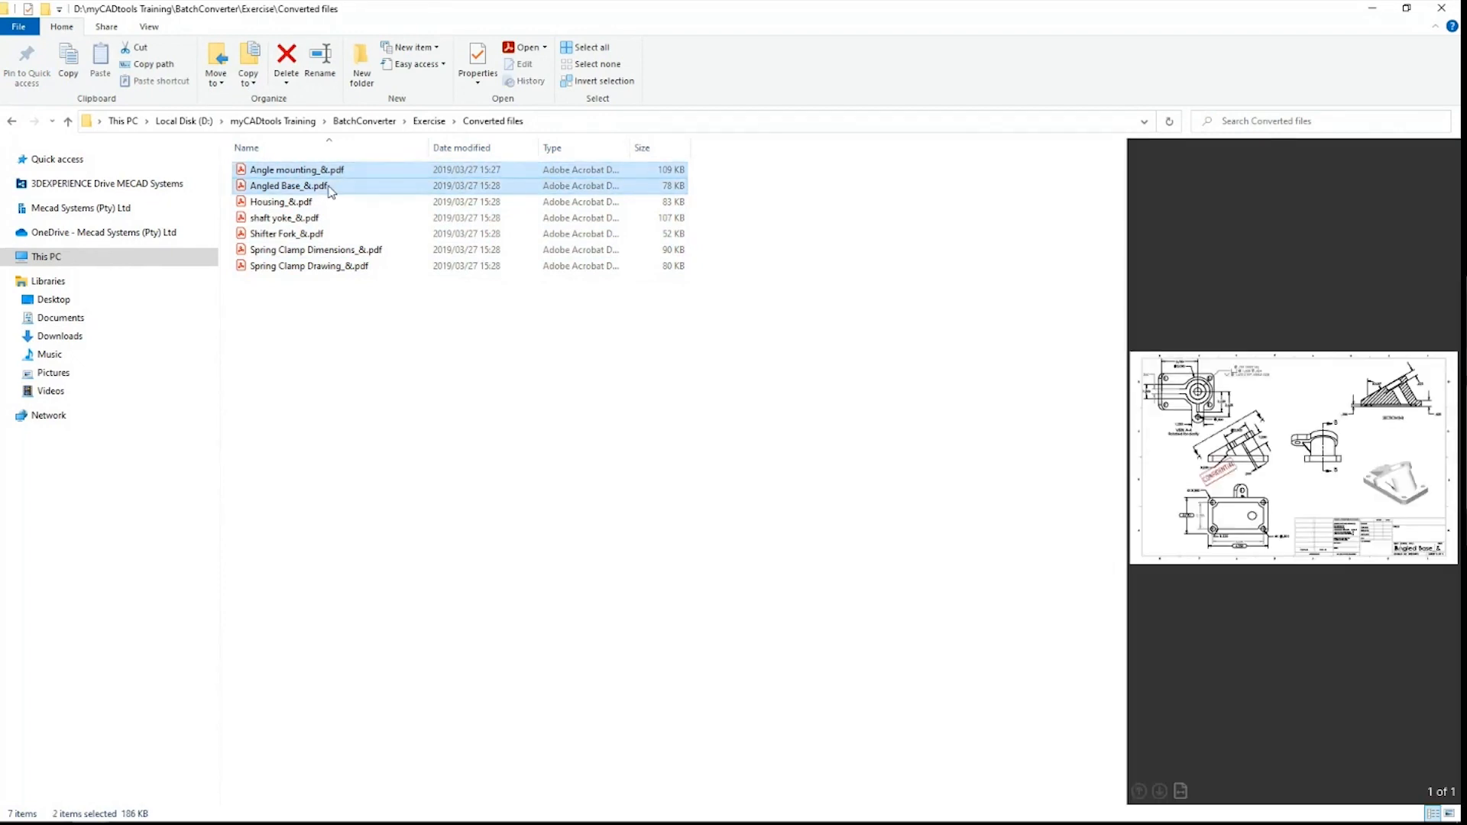
pyautogui.rightClick(326, 188)
pyautogui.click(380, 208)
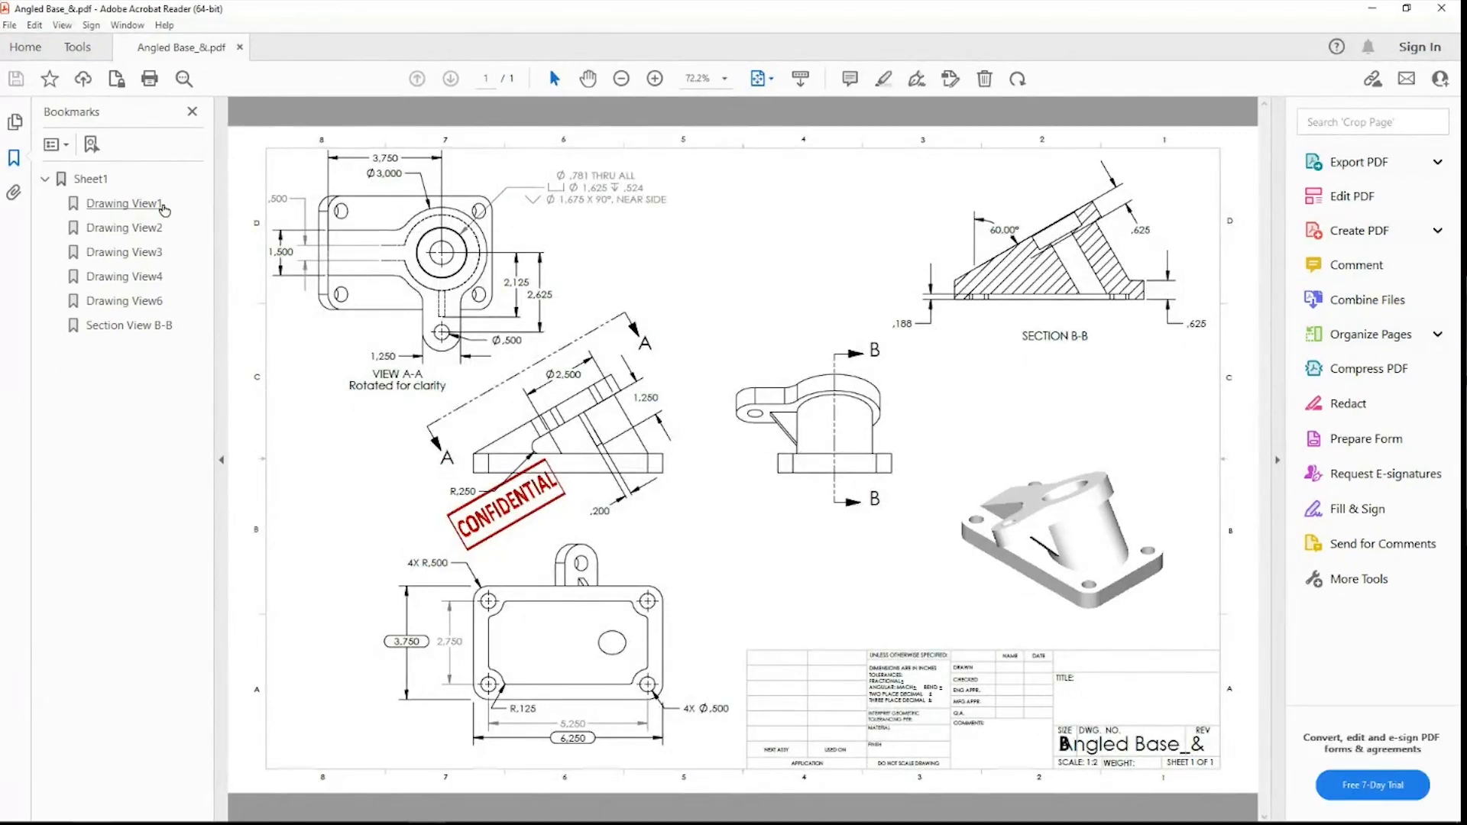
# Step: Close Acrobat Reader after checking the Angled Base PDF and clear the Explorer selection
pyautogui.click(1442, 8)
pyautogui.click(614, 383)
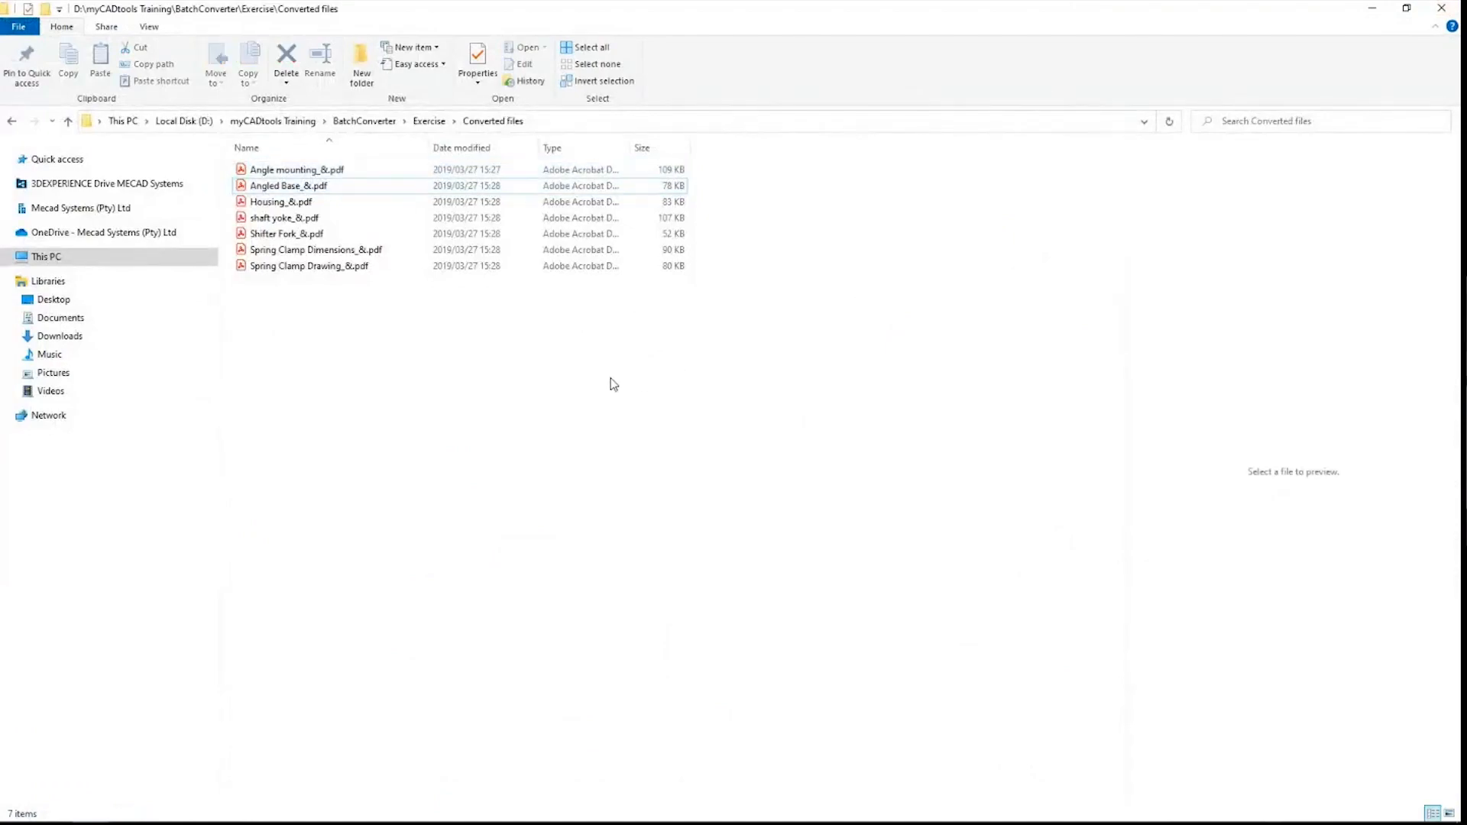
# Step: Close Explorer and the Edge report, review BatchConverter's Import and Export settings, then exit BatchConverter
pyautogui.click(1442, 8)
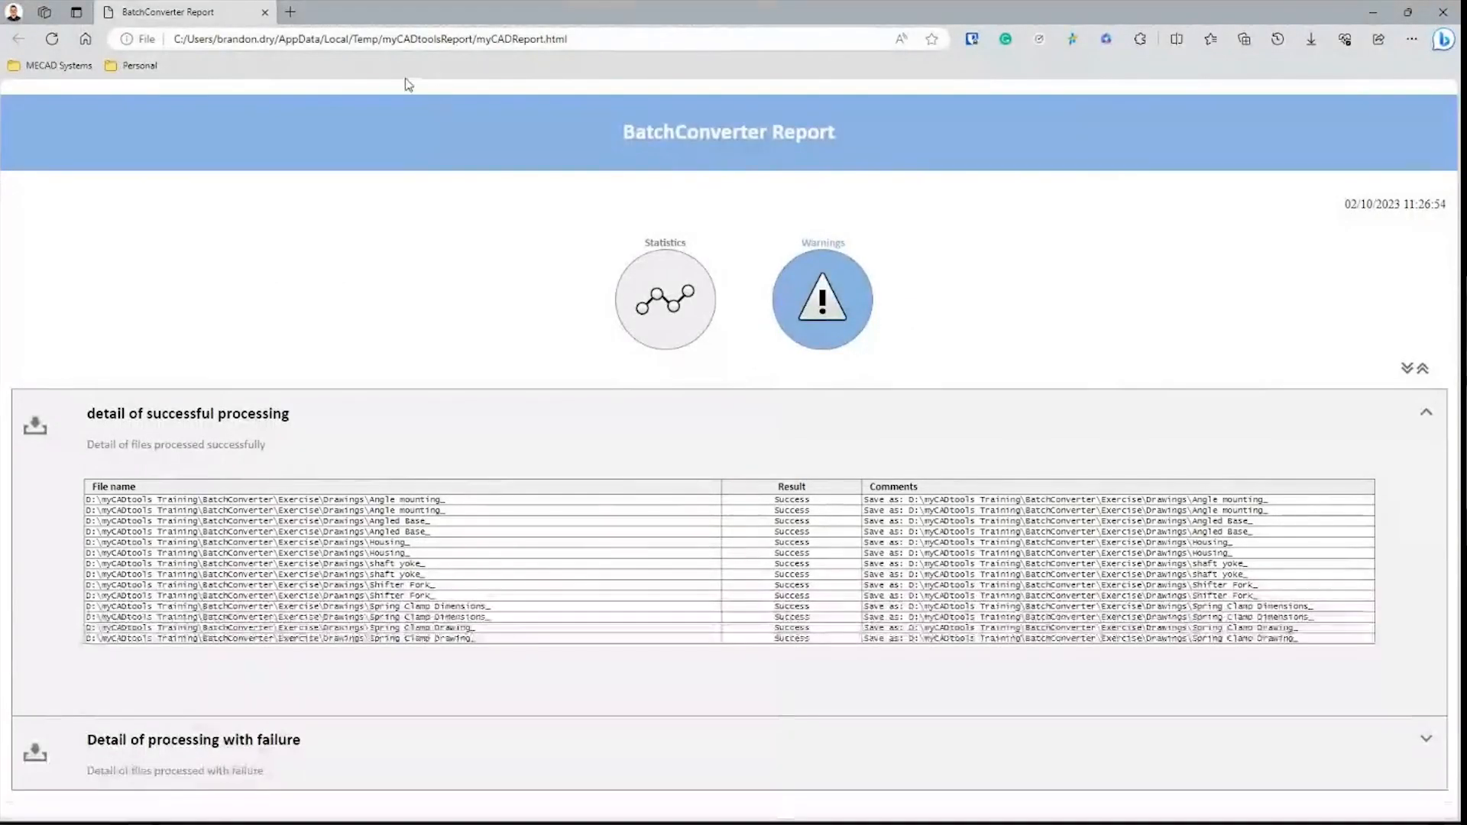
pyautogui.click(266, 12)
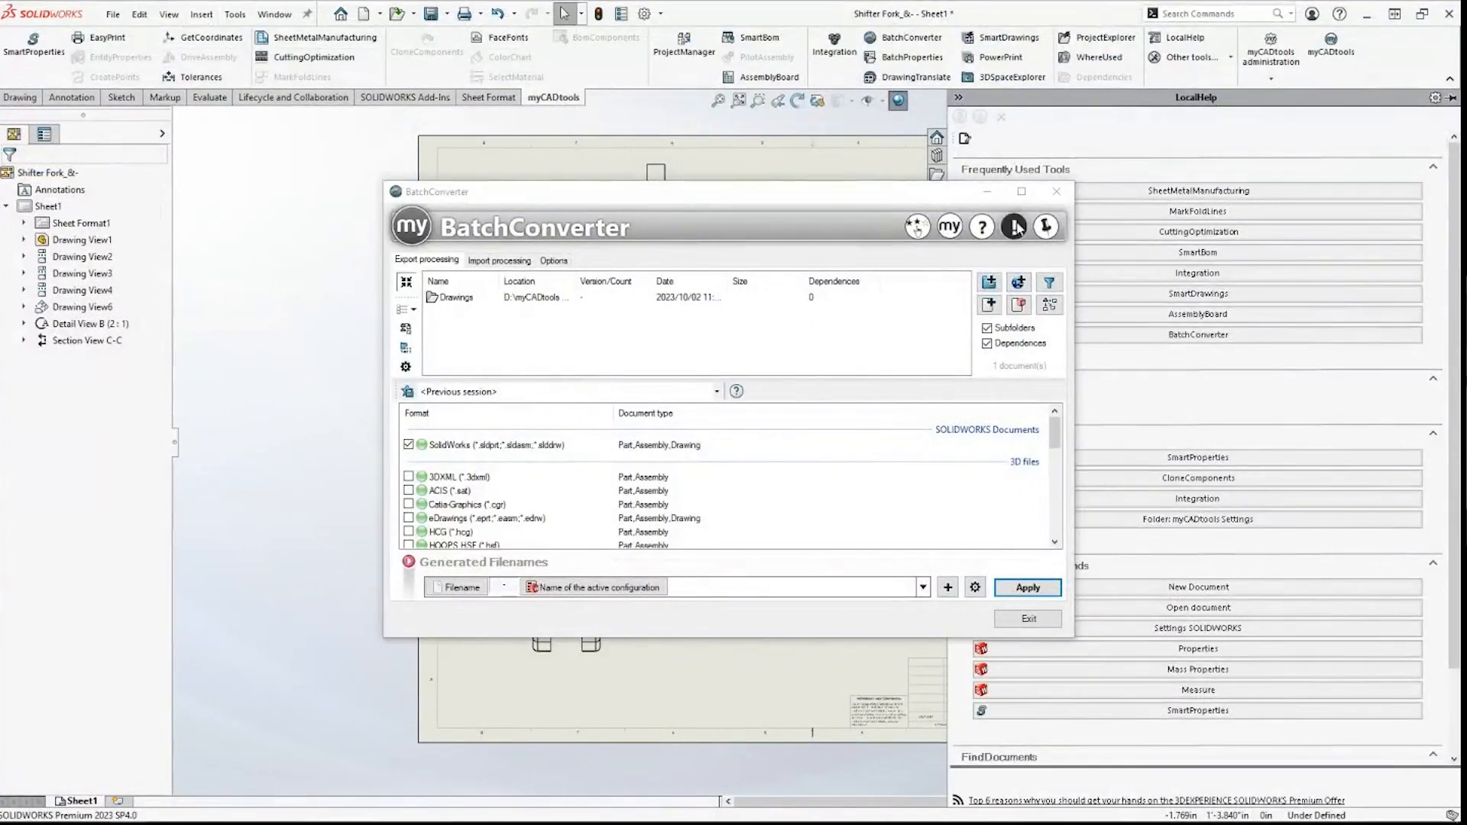
pyautogui.click(1021, 186)
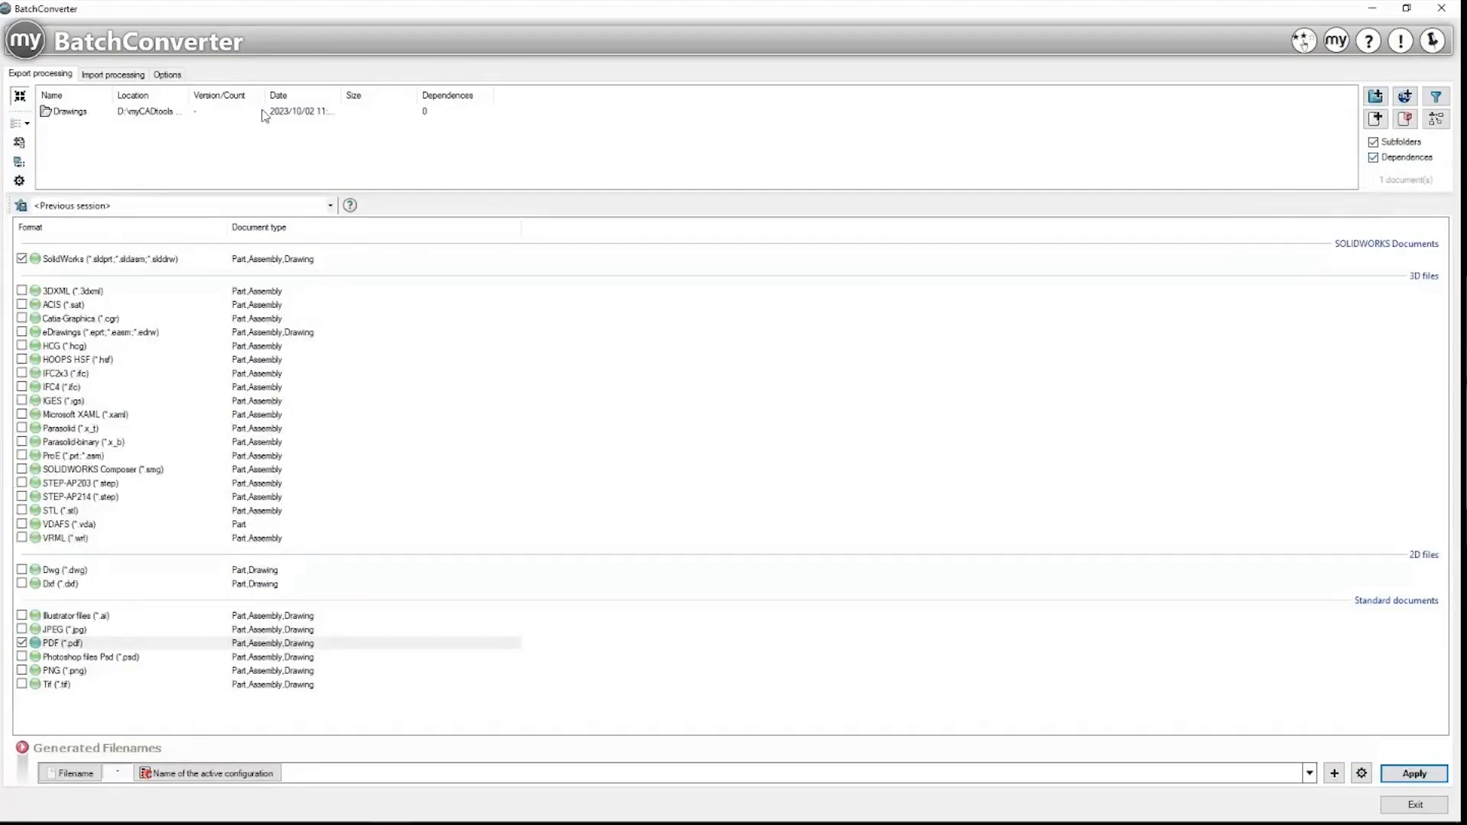
pyautogui.click(119, 76)
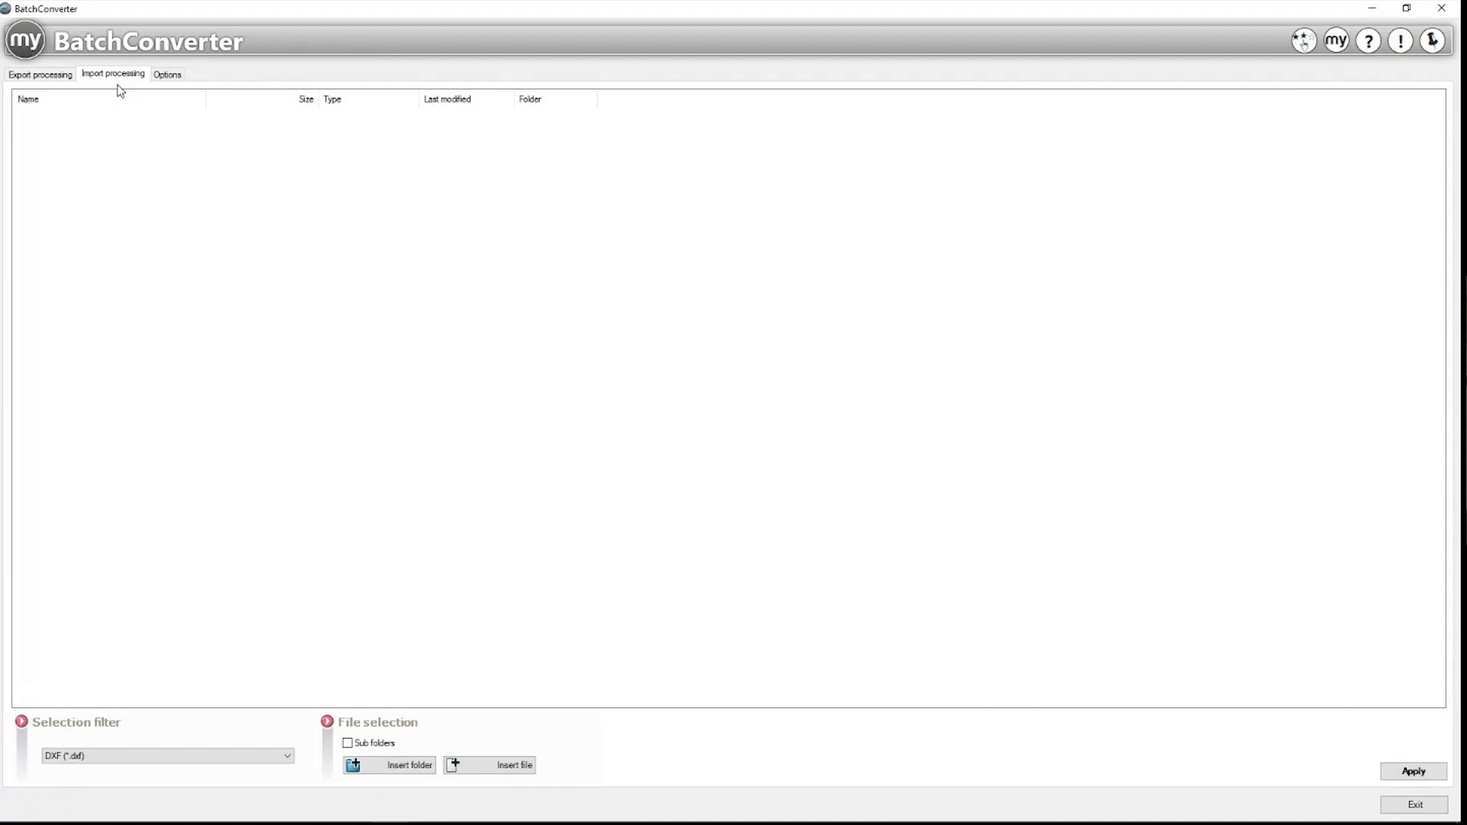
pyautogui.click(64, 78)
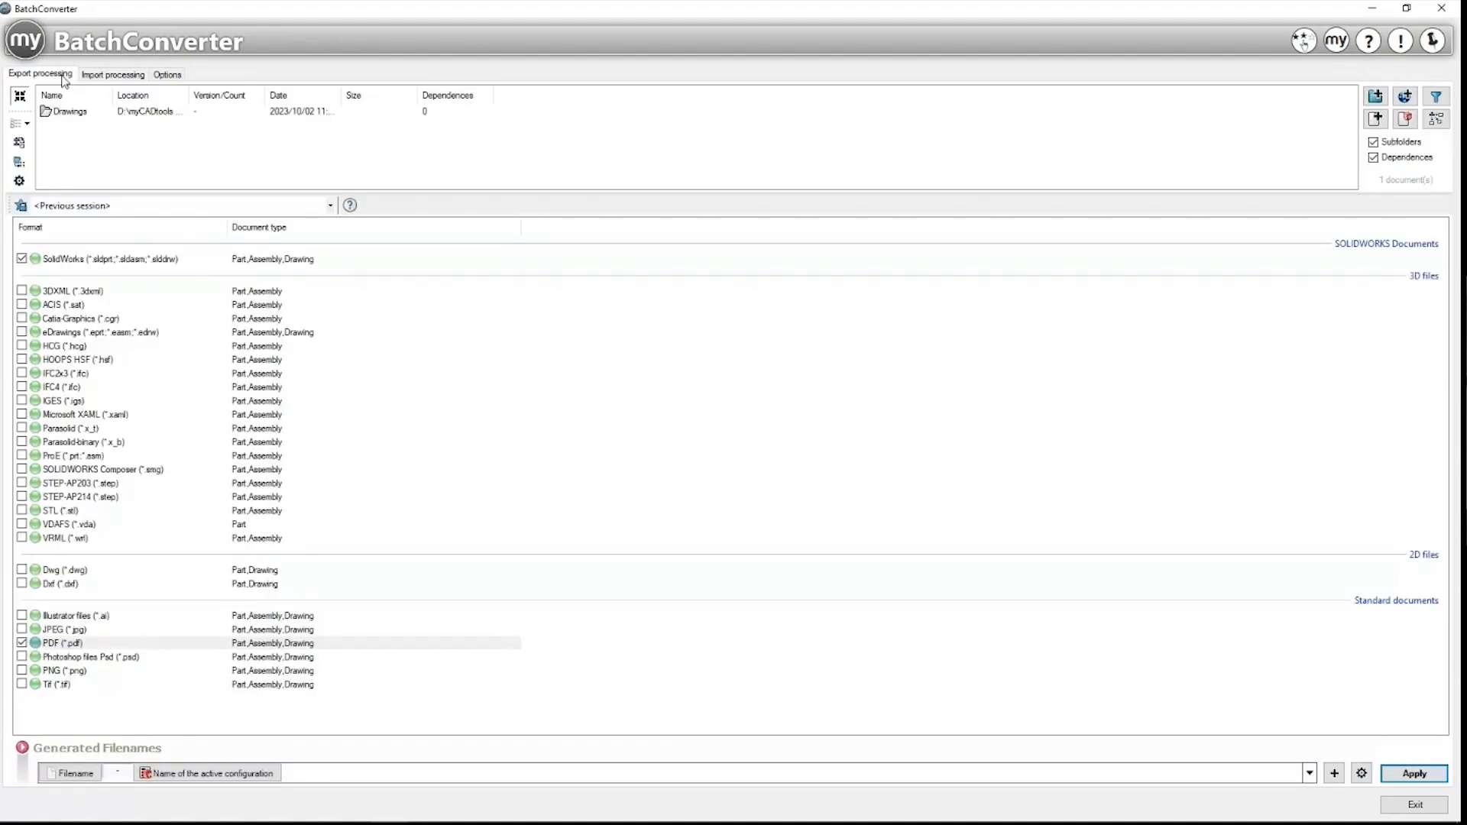
pyautogui.click(1442, 7)
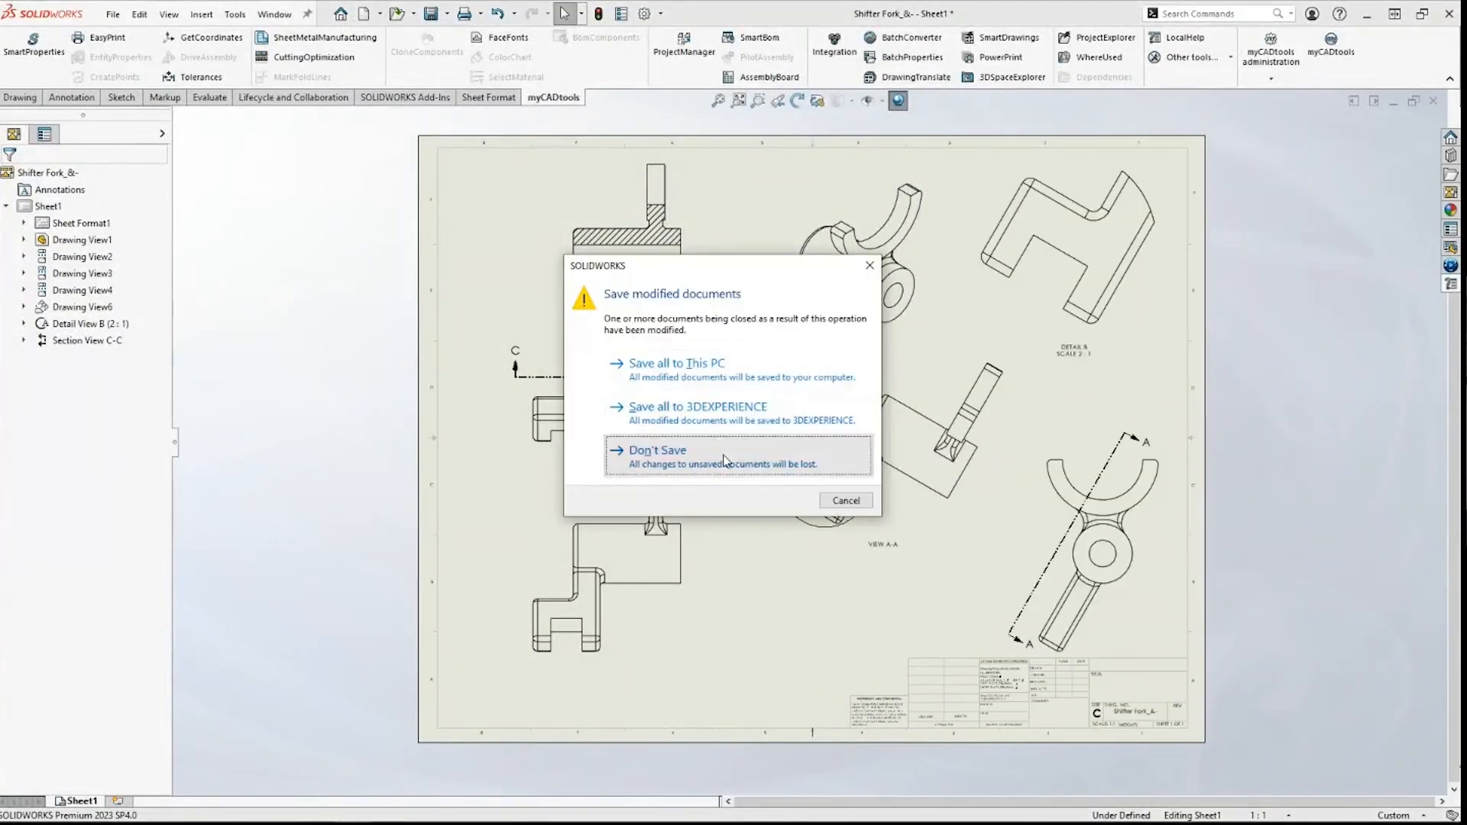
# Step: Discard the Shifter Fork drawing changes and open SB-Table d_usinage.sldasm from Recent documents
pyautogui.click(724, 458)
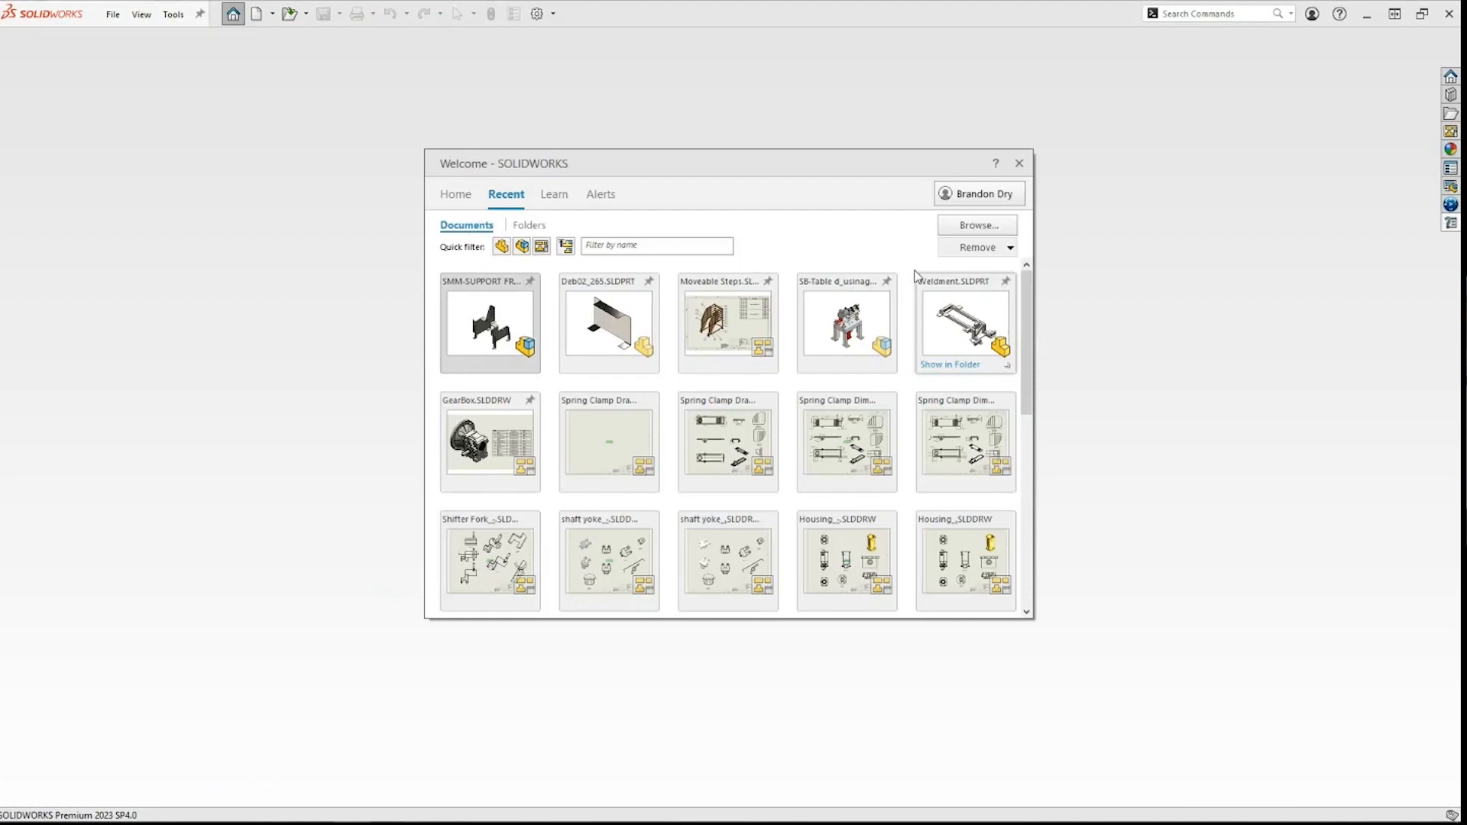
pyautogui.click(860, 310)
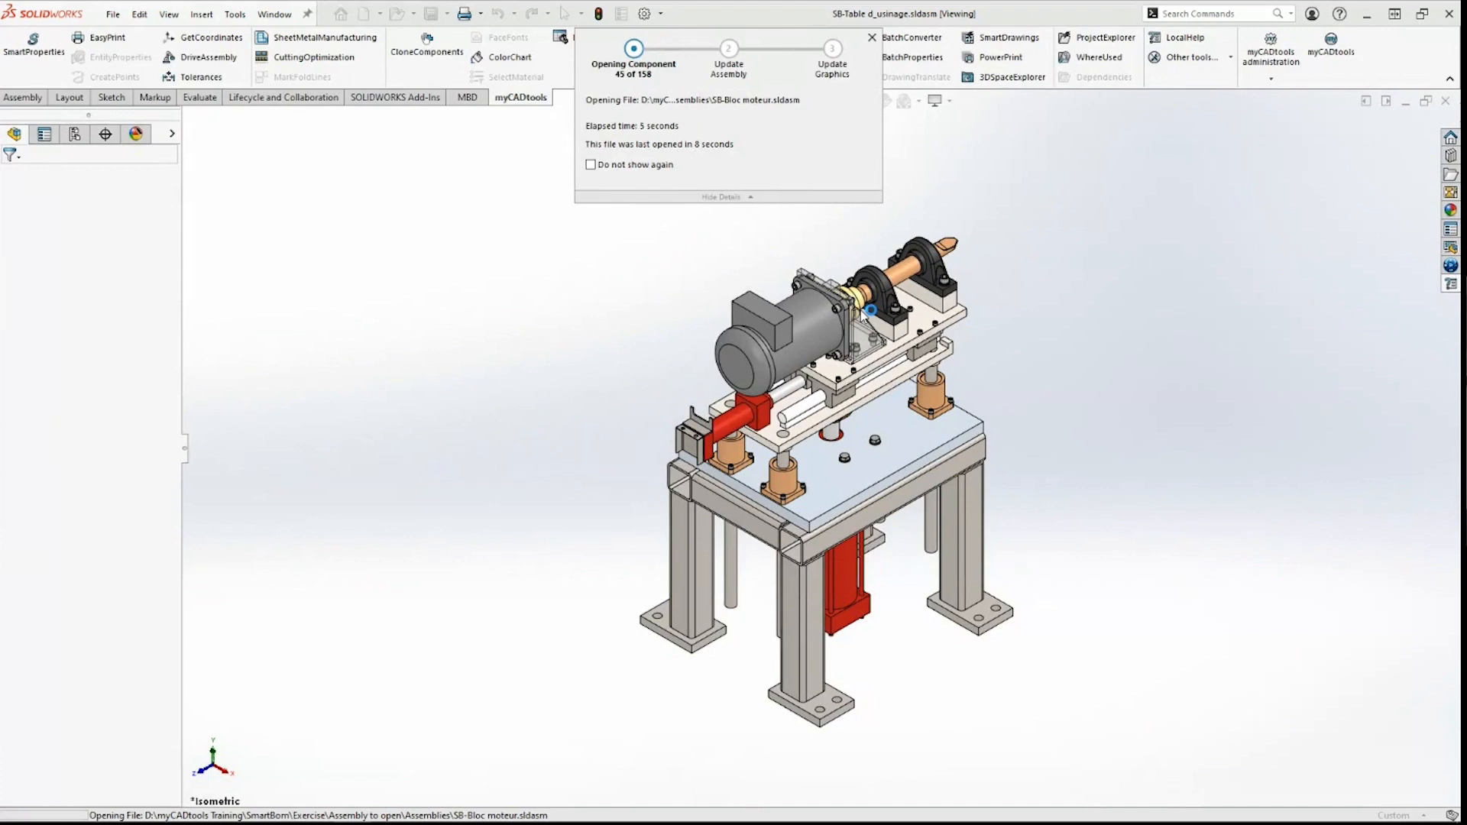
pyautogui.click(740, 434)
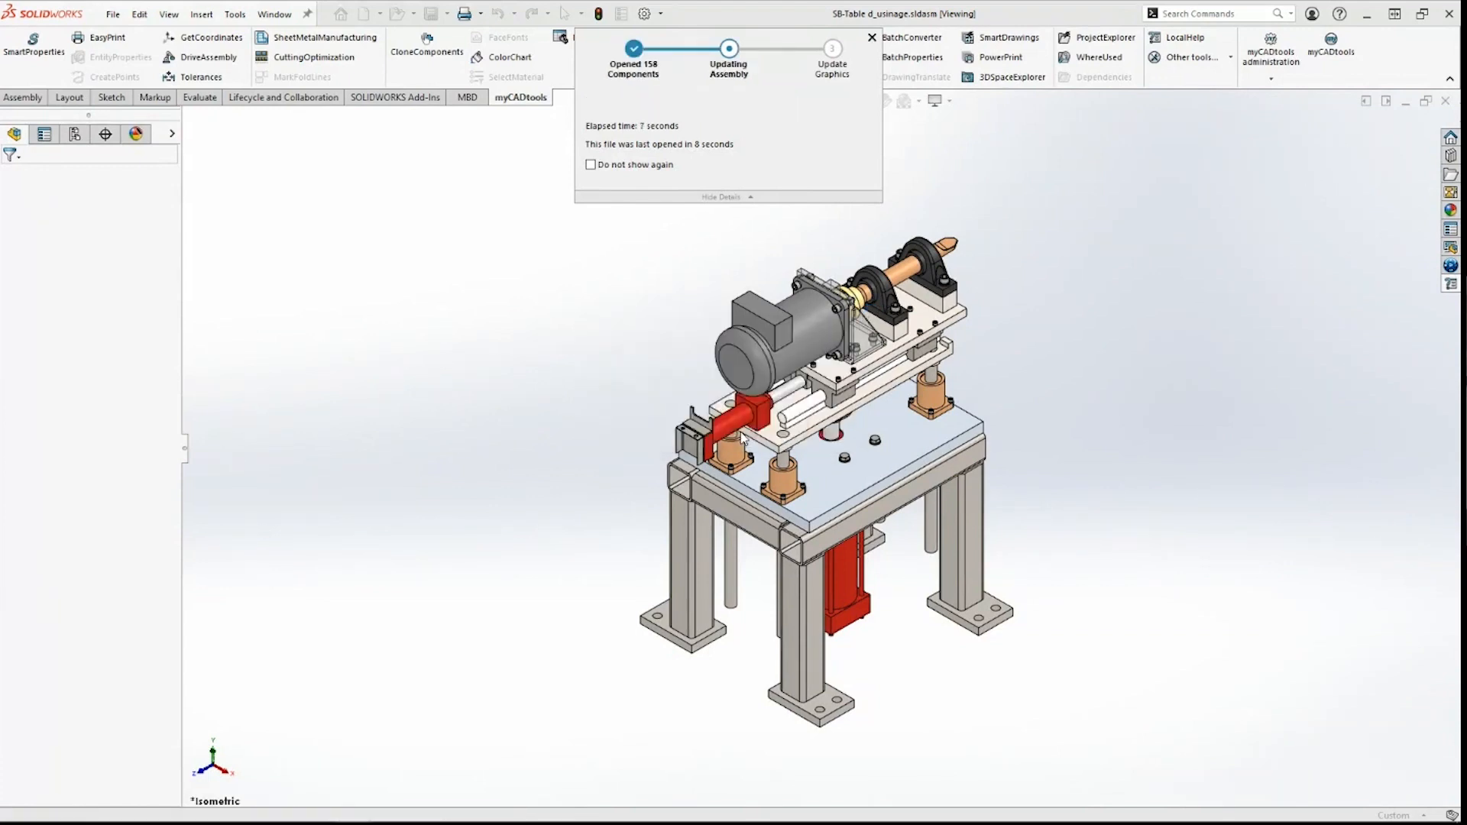
pyautogui.click(491, 388)
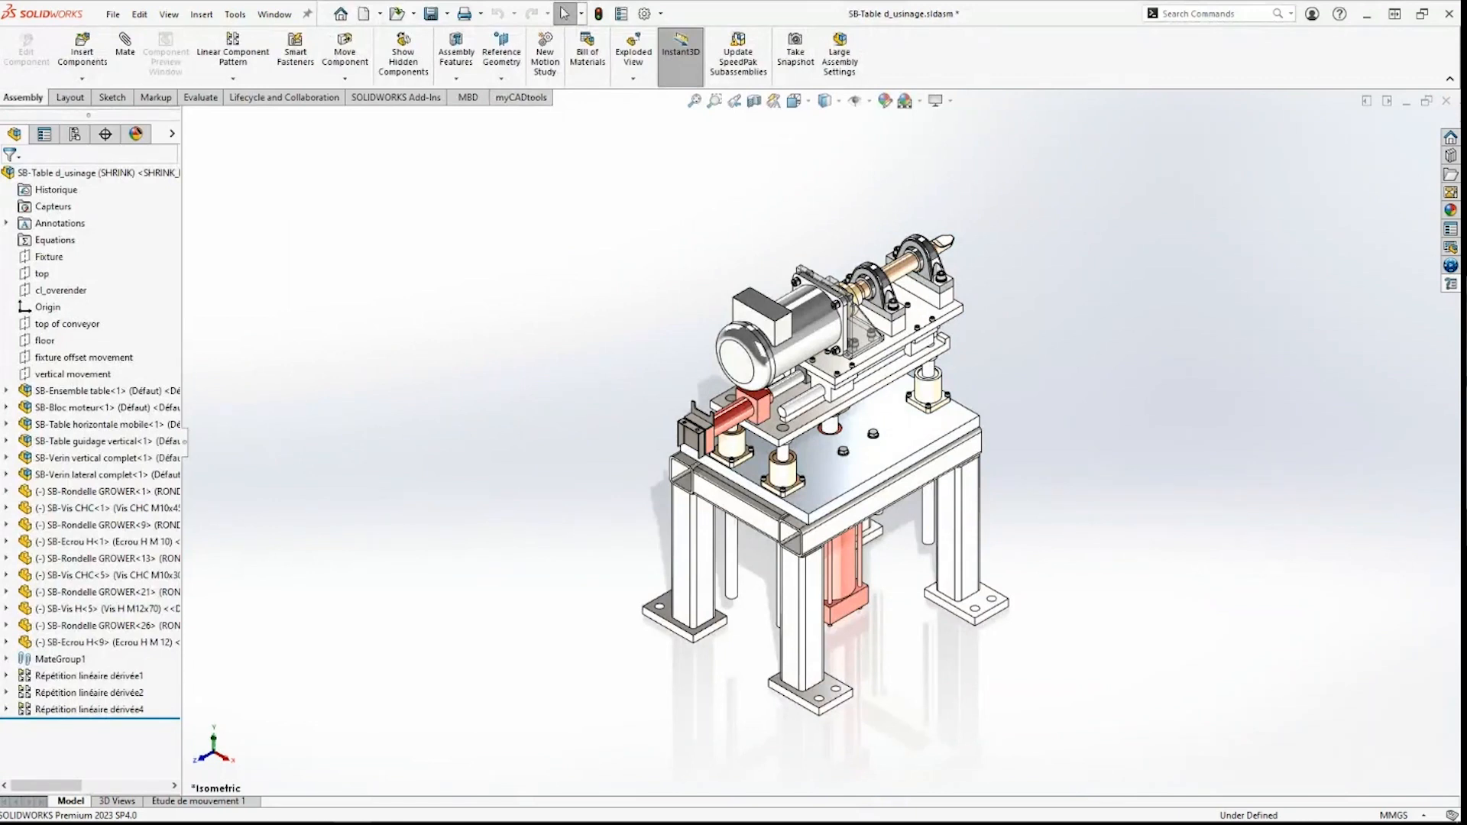
# Step: Launch SmartBom from LocalHelp on the open assembly and insert a New column after Part family
pyautogui.click(1450, 285)
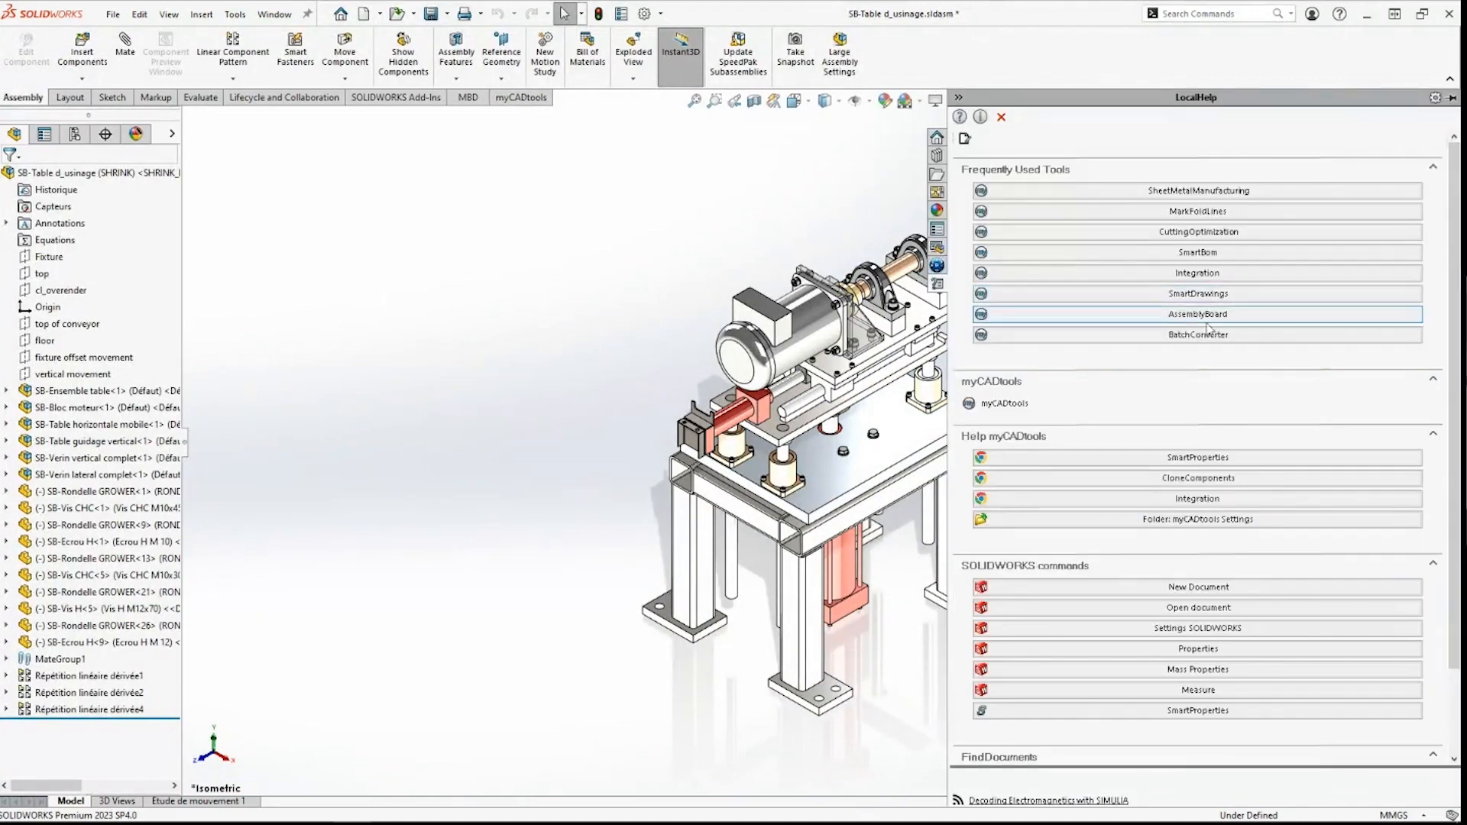
pyautogui.click(1089, 236)
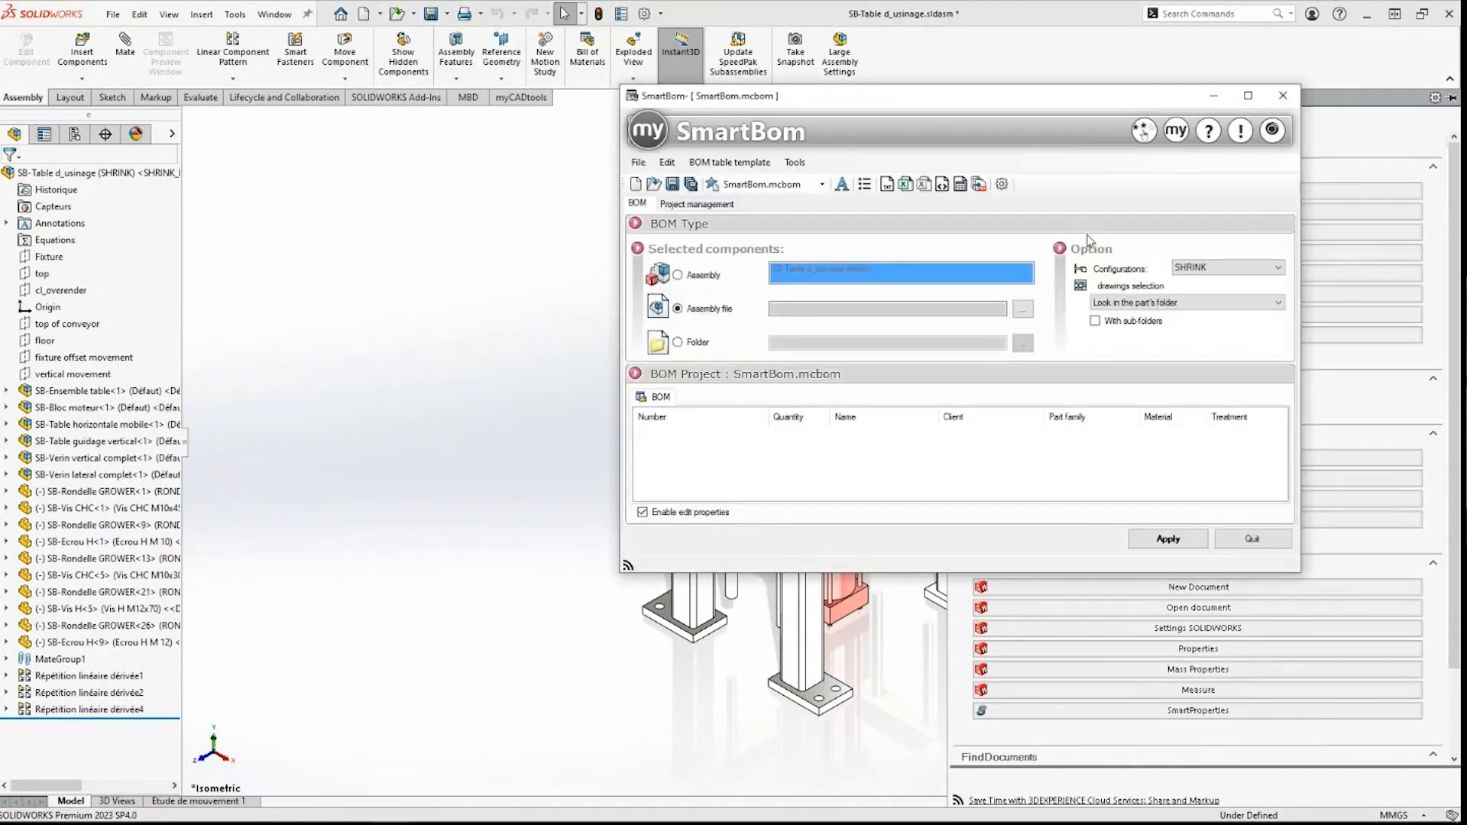
pyautogui.moveTo(1003, 101); pyautogui.dragTo(755, 166)
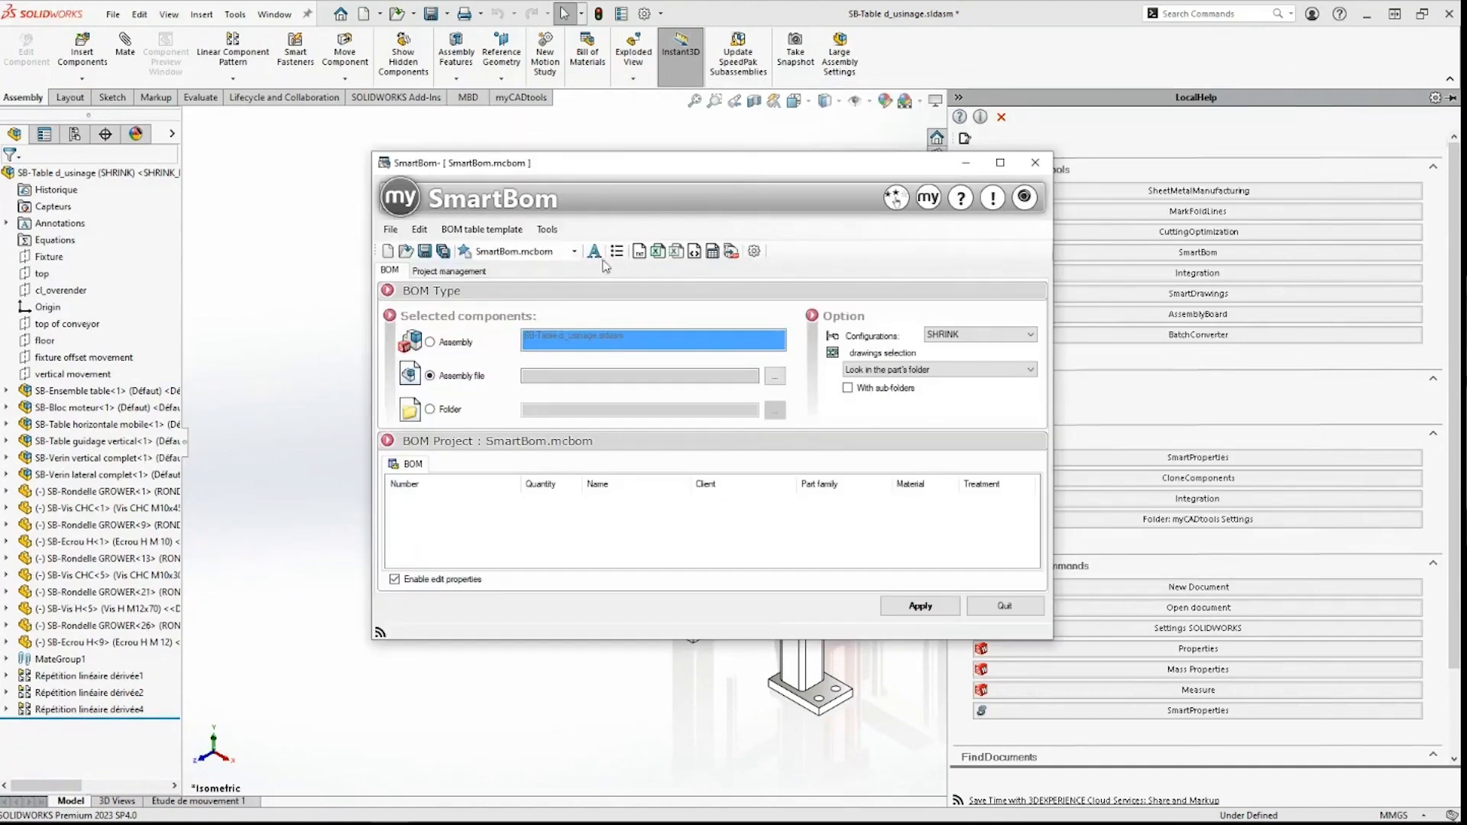
pyautogui.click(466, 346)
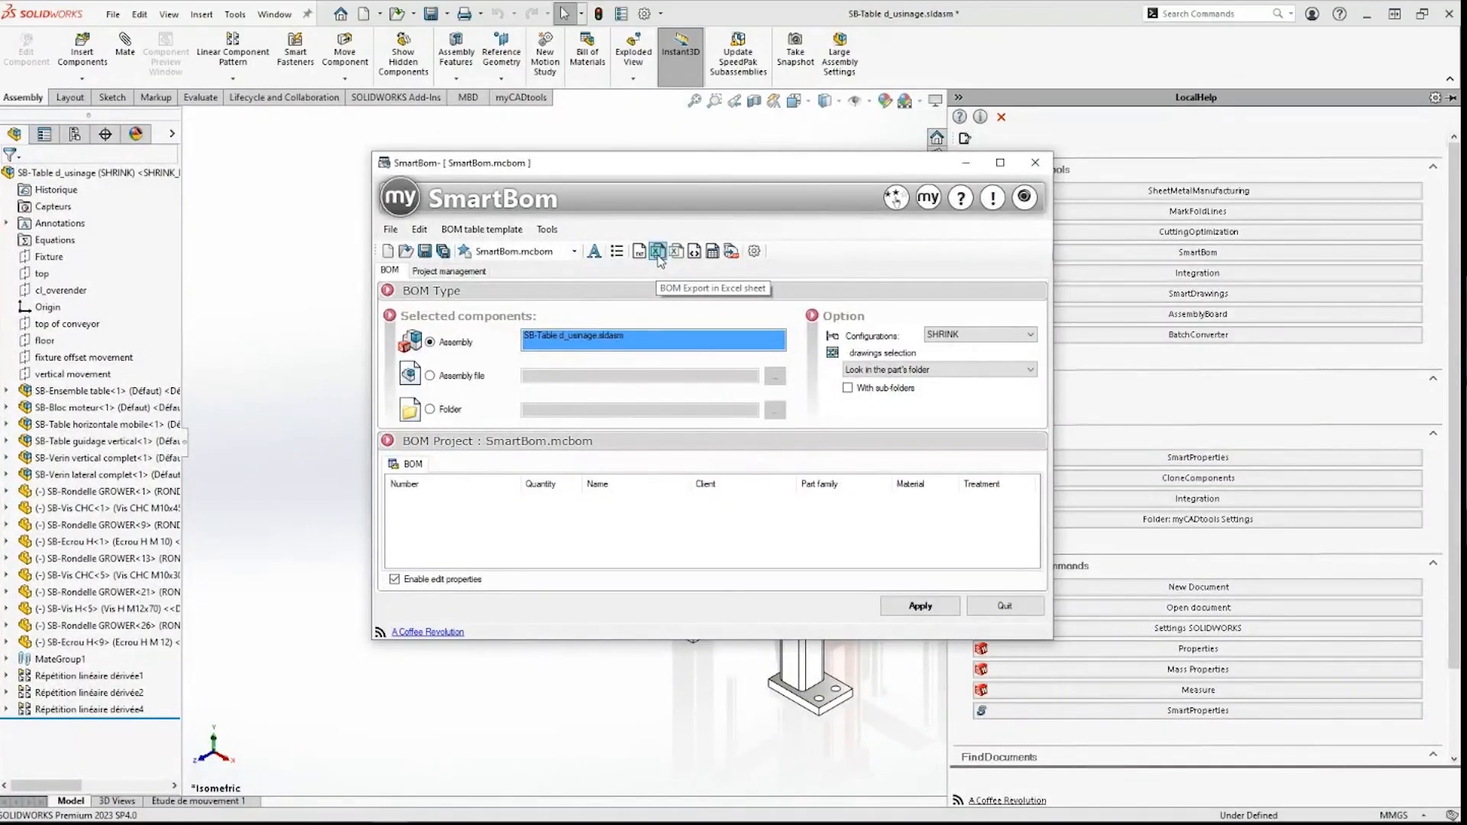
pyautogui.click(508, 230)
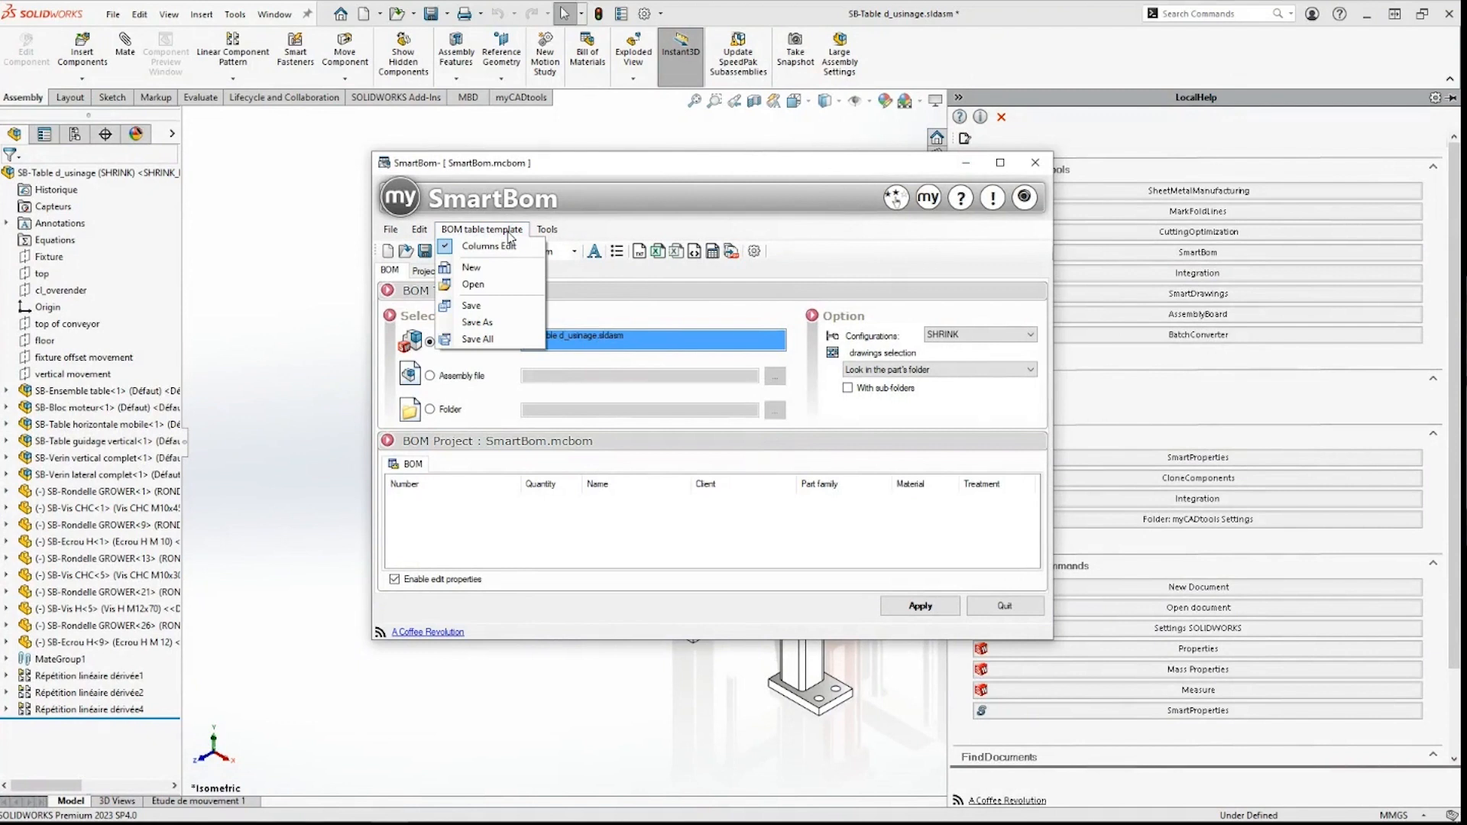
pyautogui.click(508, 232)
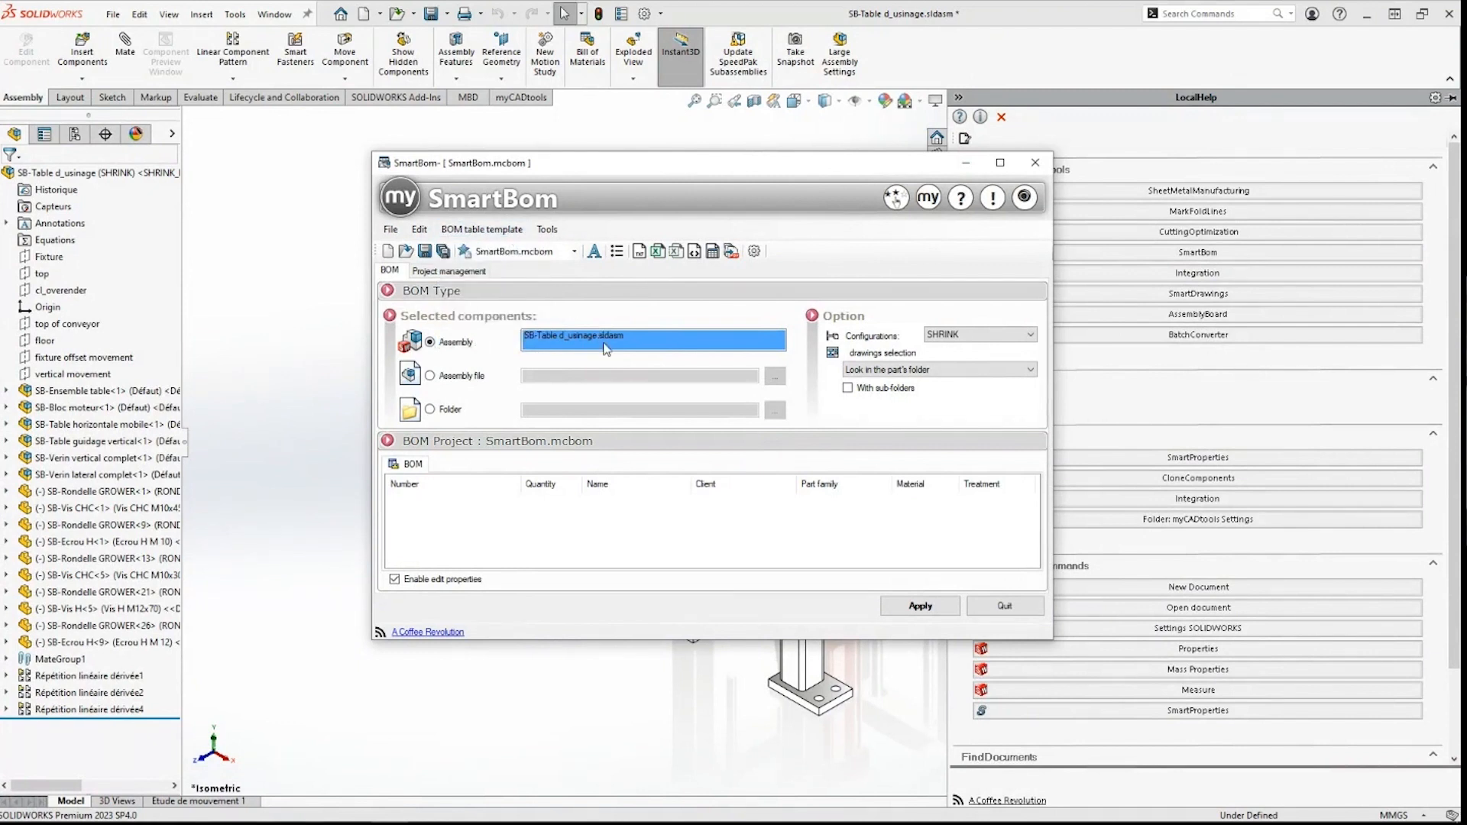
pyautogui.rightClick(839, 490)
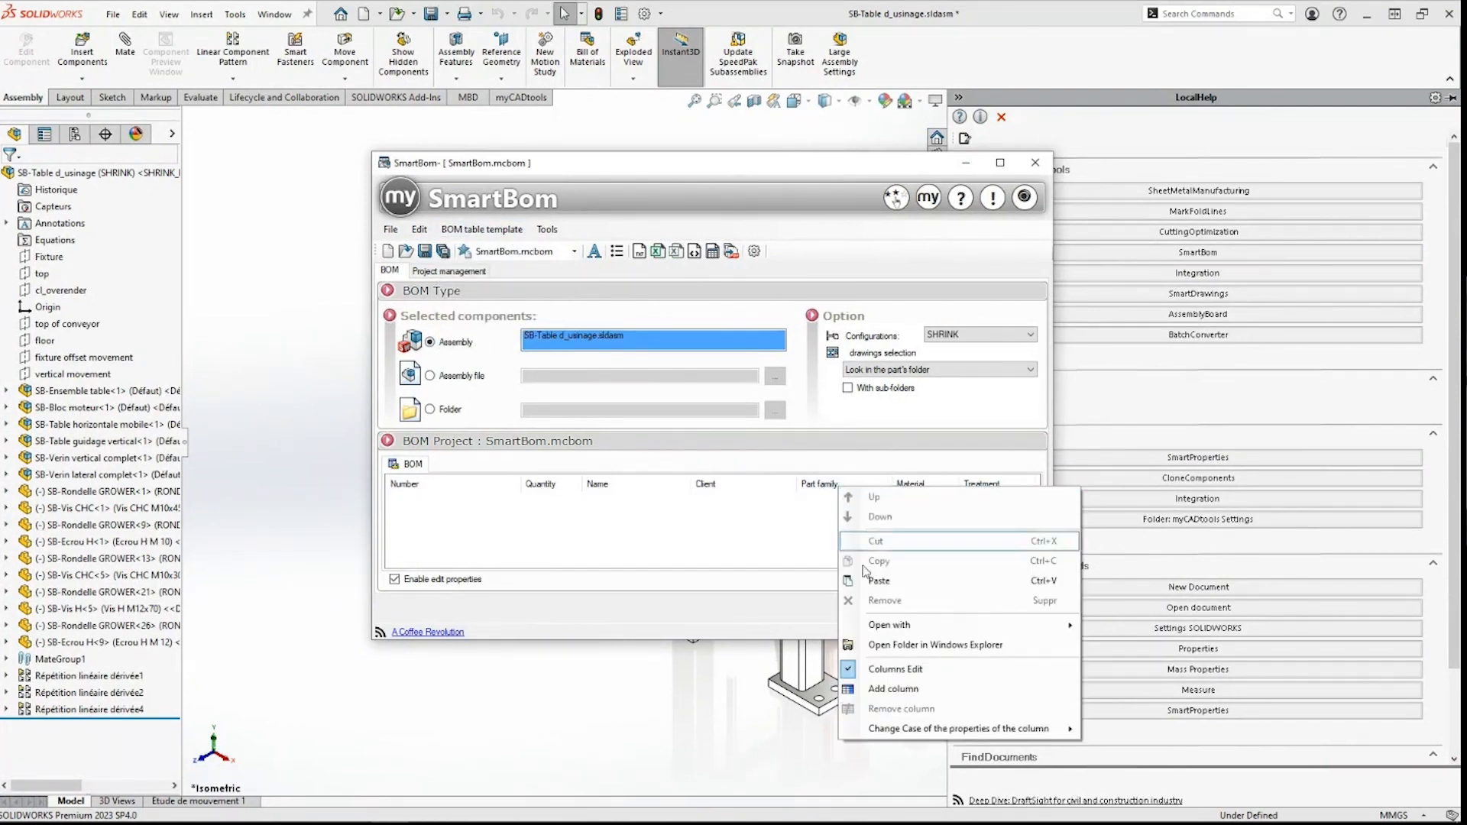
pyautogui.click(879, 683)
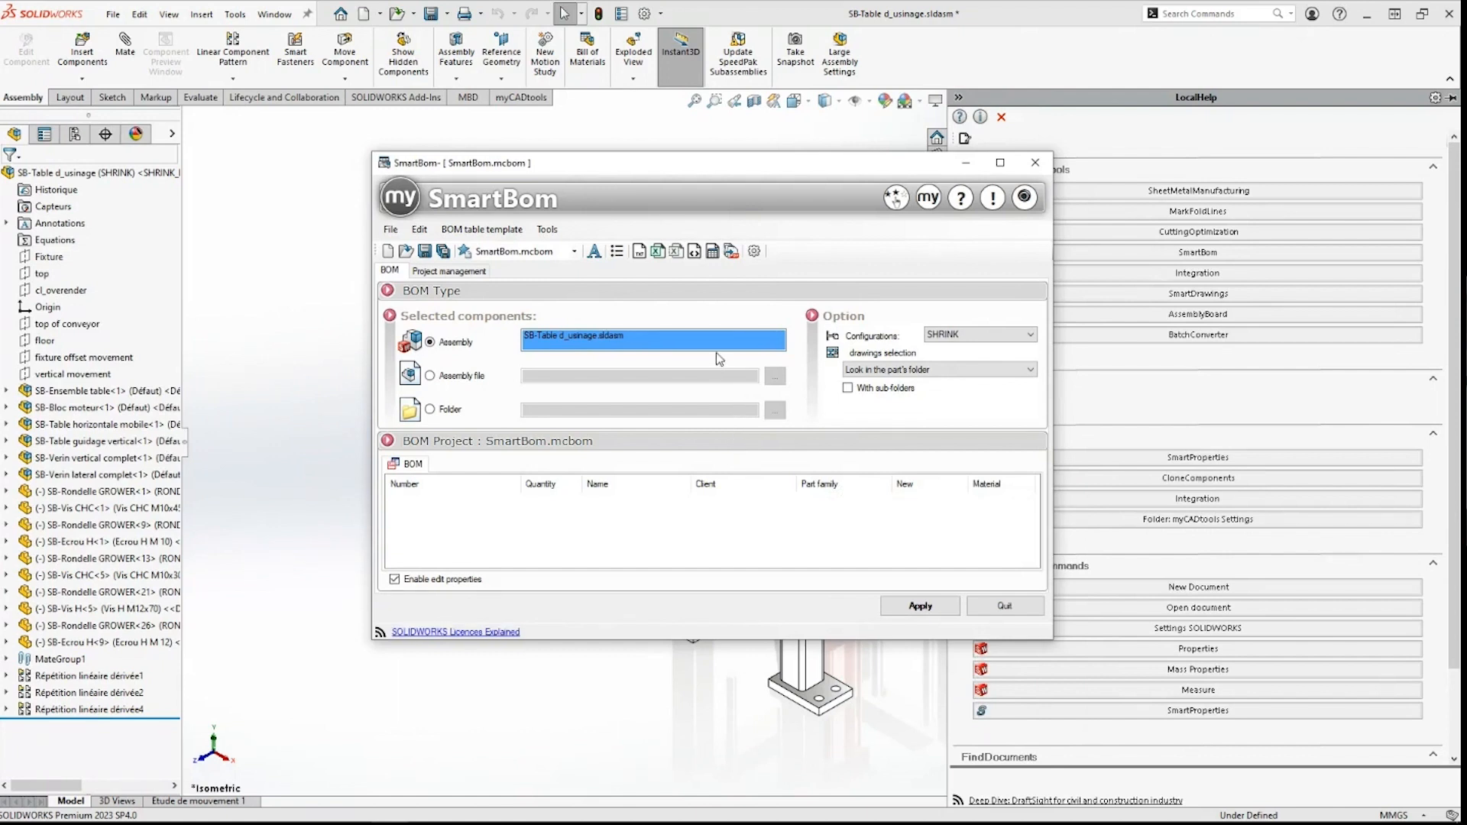
# Step: Browse SmartBom's PDF, text and drawing export options, then close without applying
pyautogui.click(753, 252)
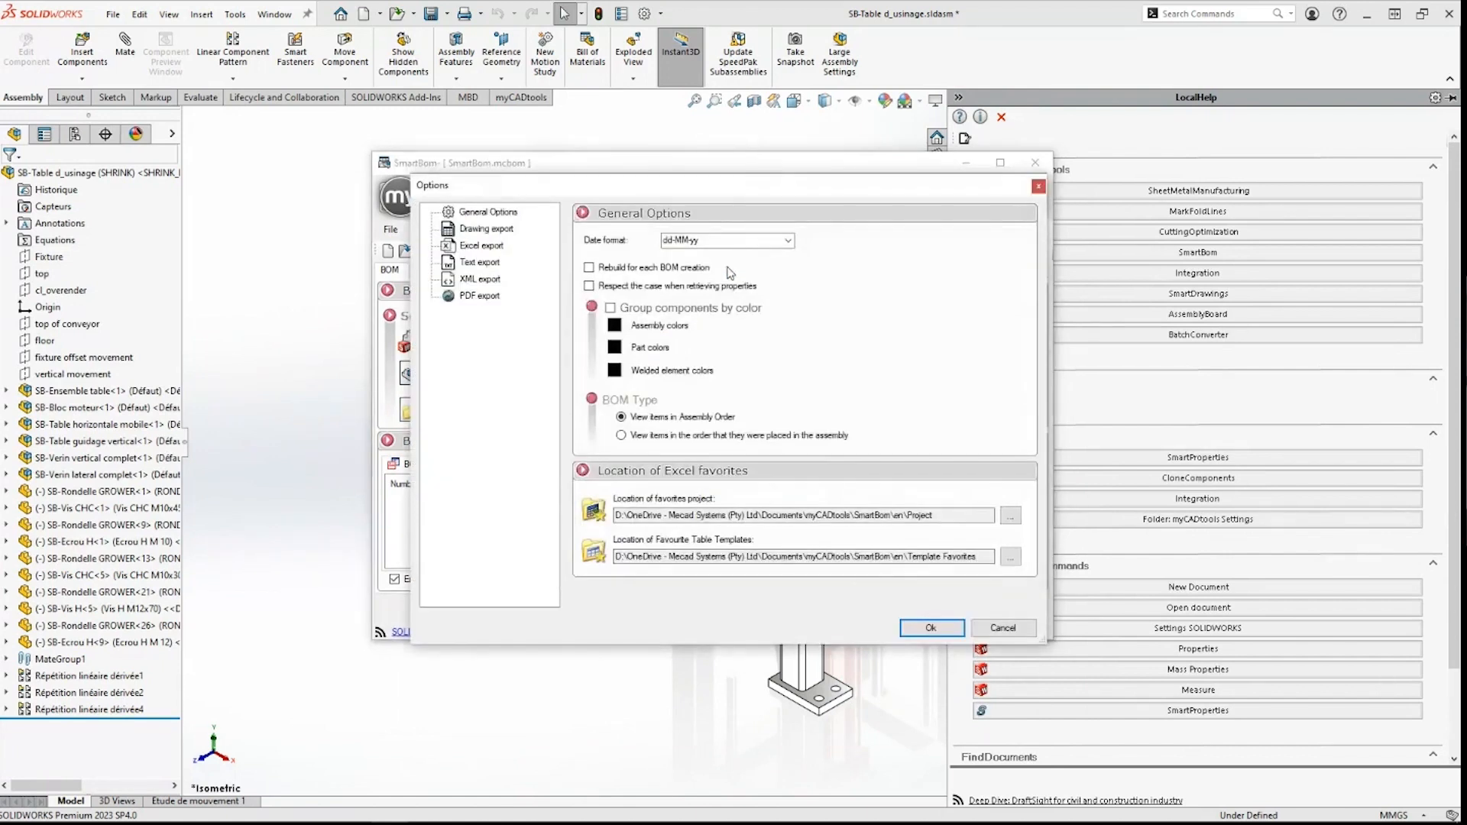
pyautogui.click(480, 296)
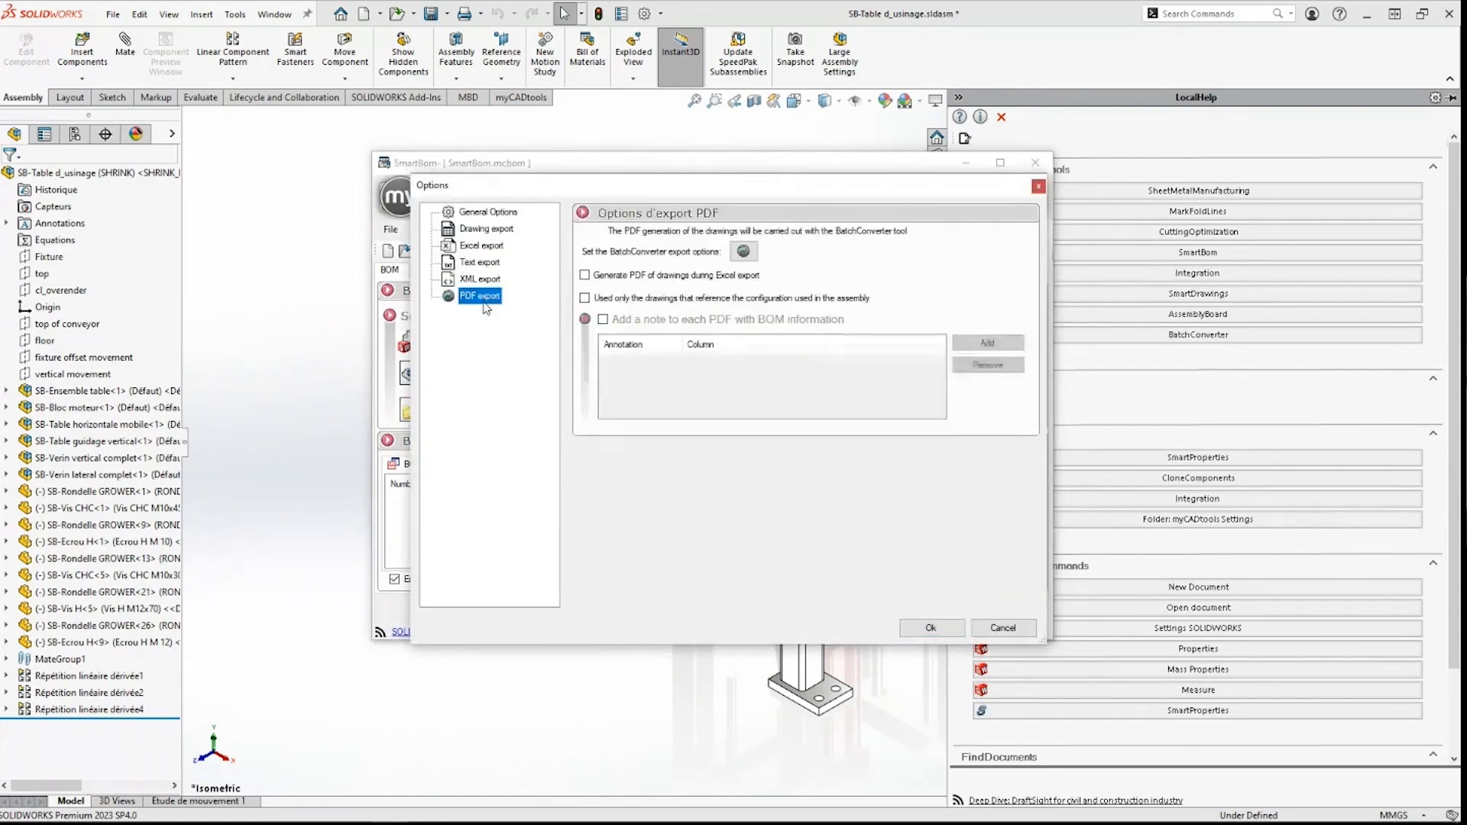
pyautogui.click(479, 263)
pyautogui.click(486, 233)
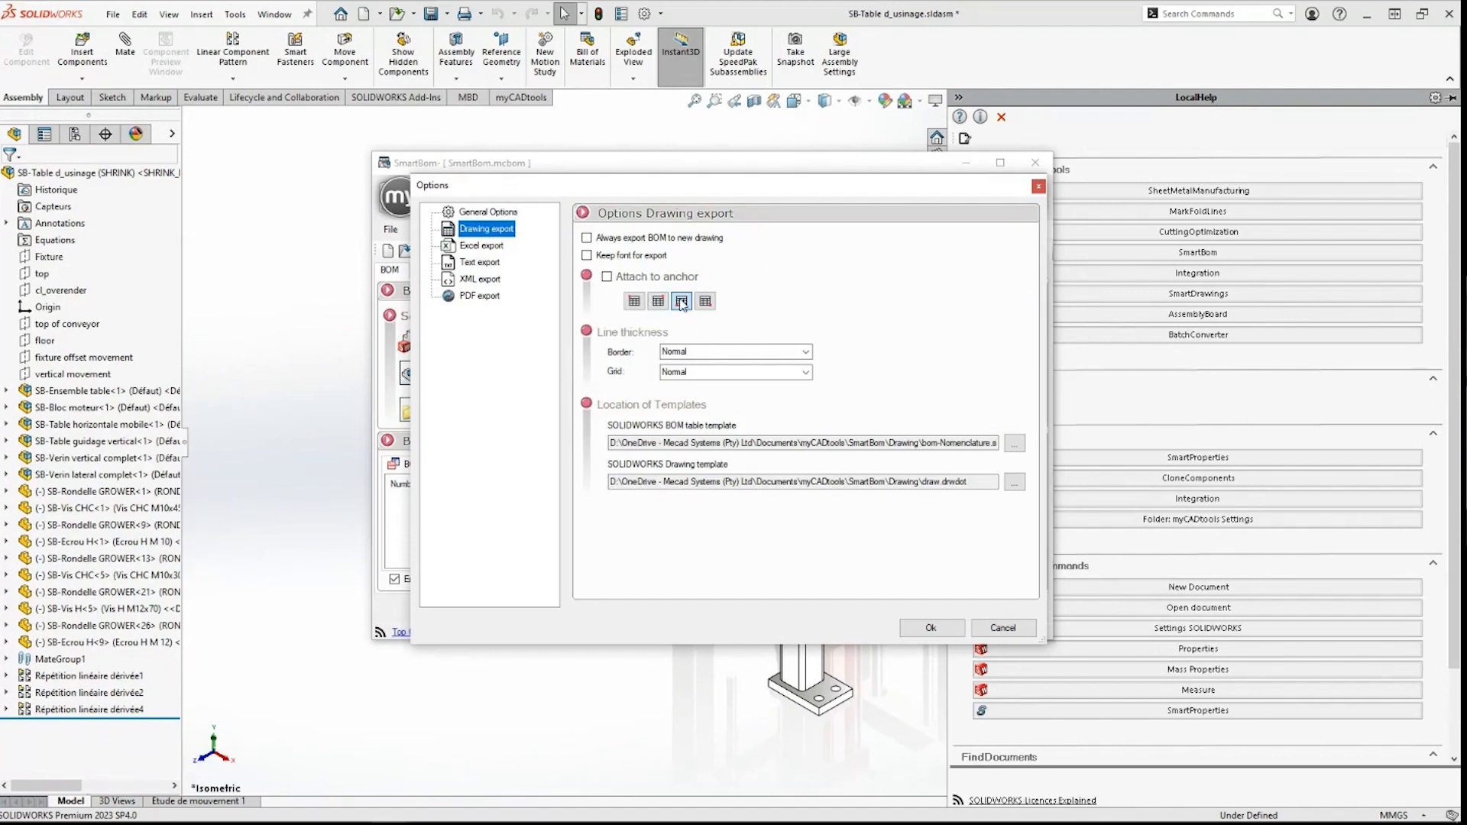
pyautogui.click(1008, 626)
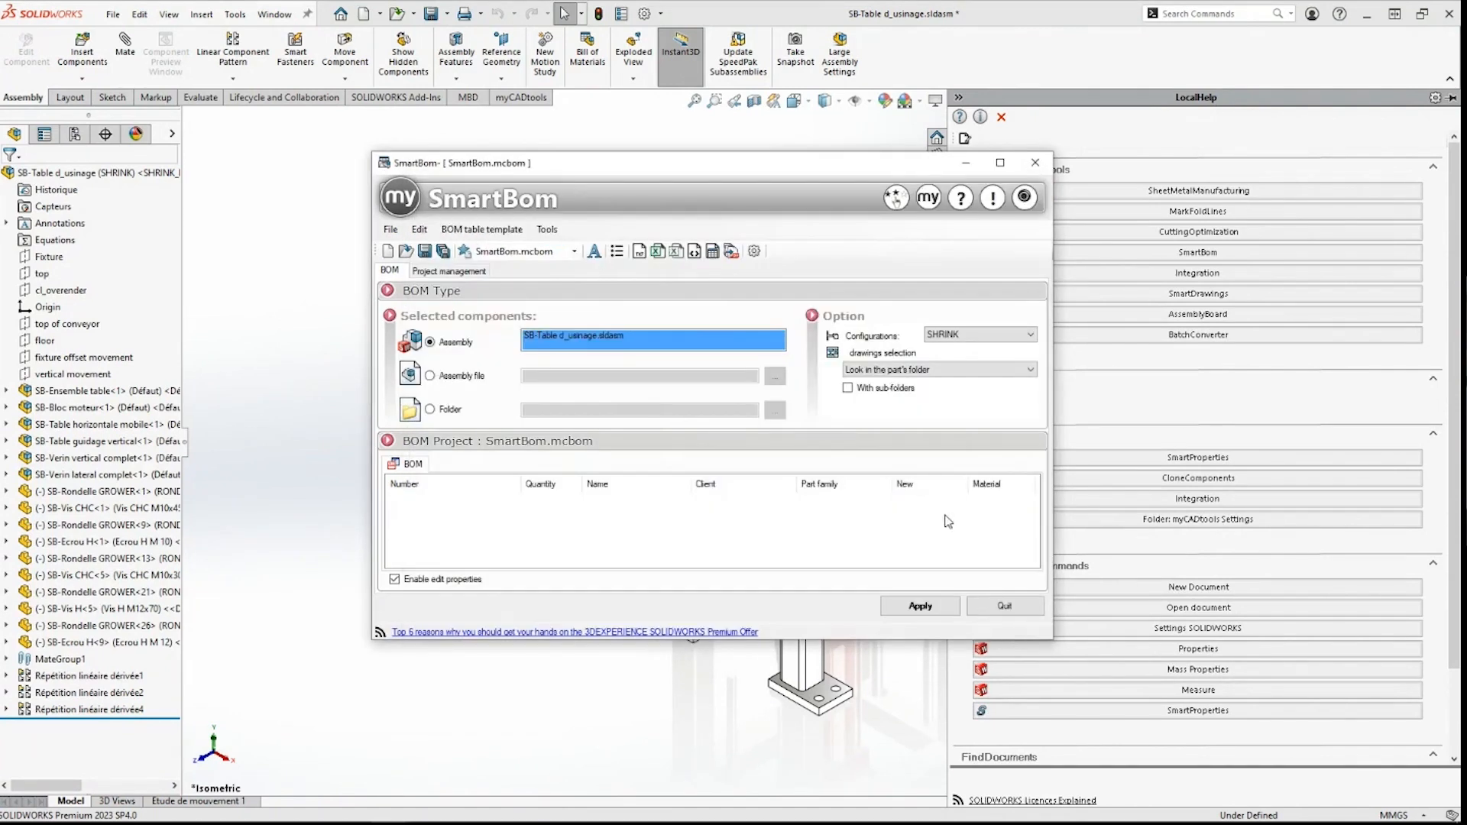
# Step: Quit SmartBom and close the assembly, both without saving
pyautogui.click(1036, 162)
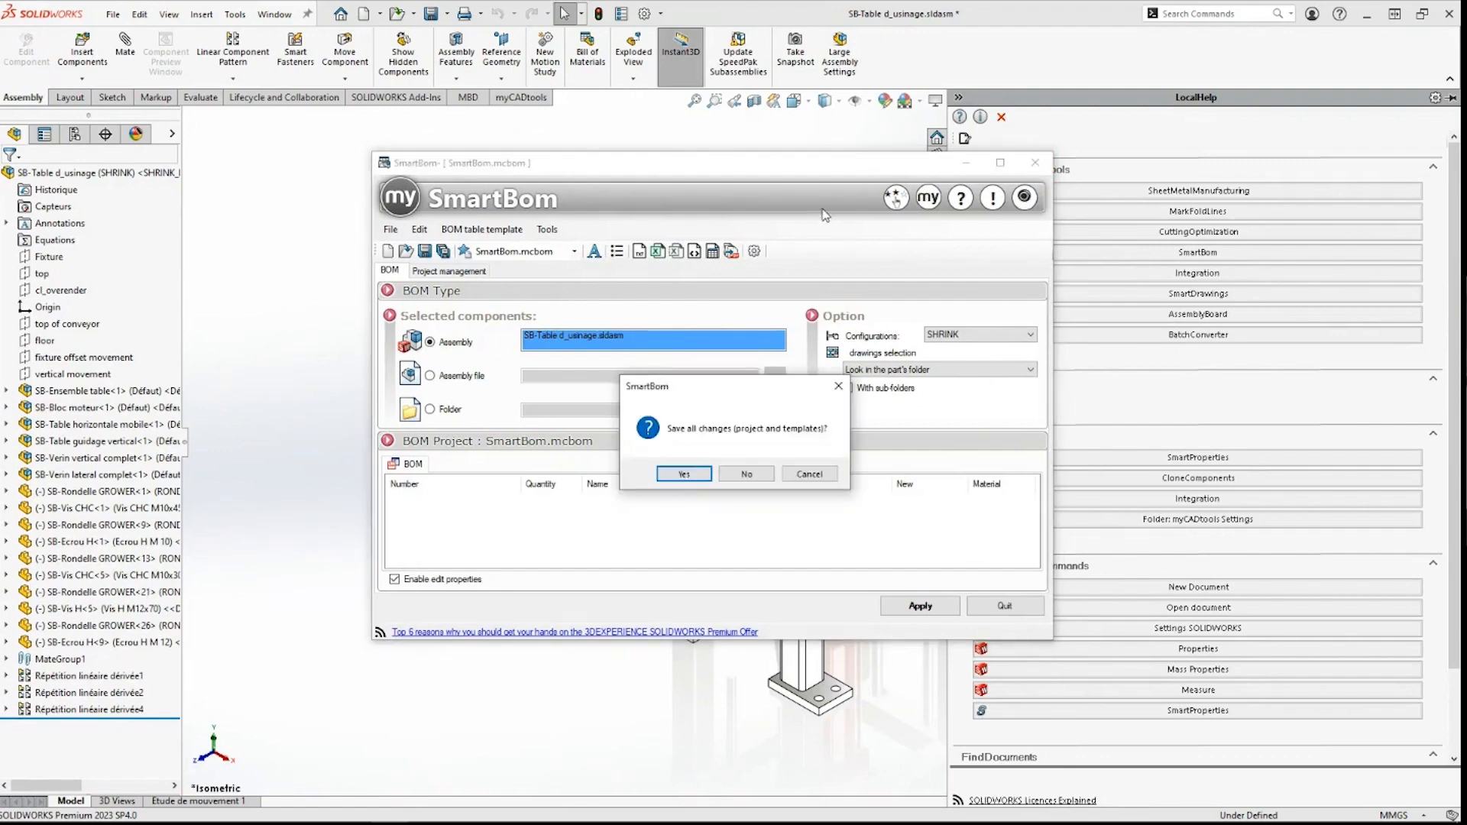
pyautogui.click(751, 474)
pyautogui.click(773, 222)
pyautogui.hotkey('ctrl', 'w')
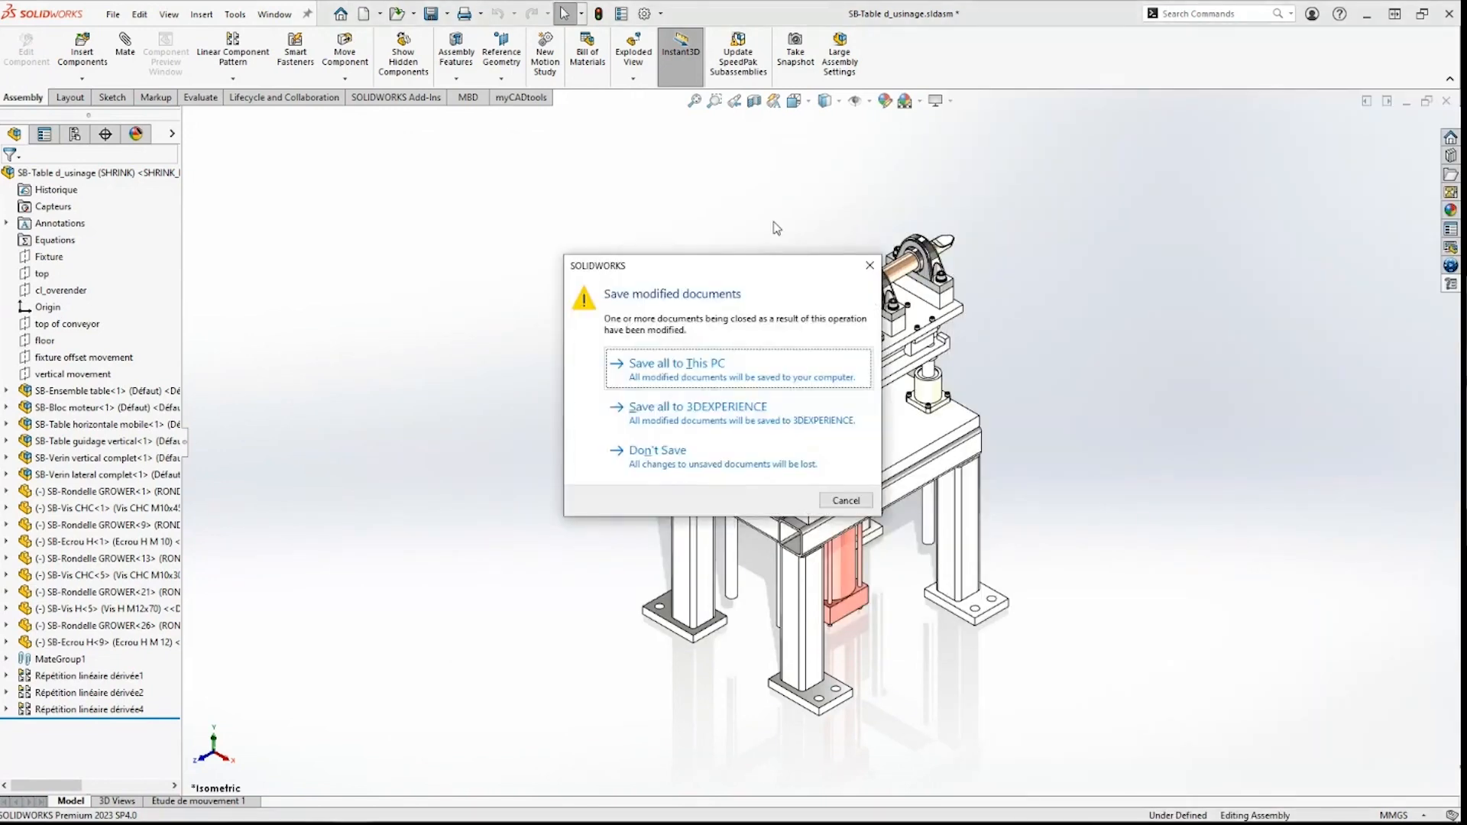
pyautogui.click(684, 477)
# Step: Return to the PowerPoint slideshow and advance to the myCADtools logo slide
pyautogui.hotkey('alt', 'Tab')
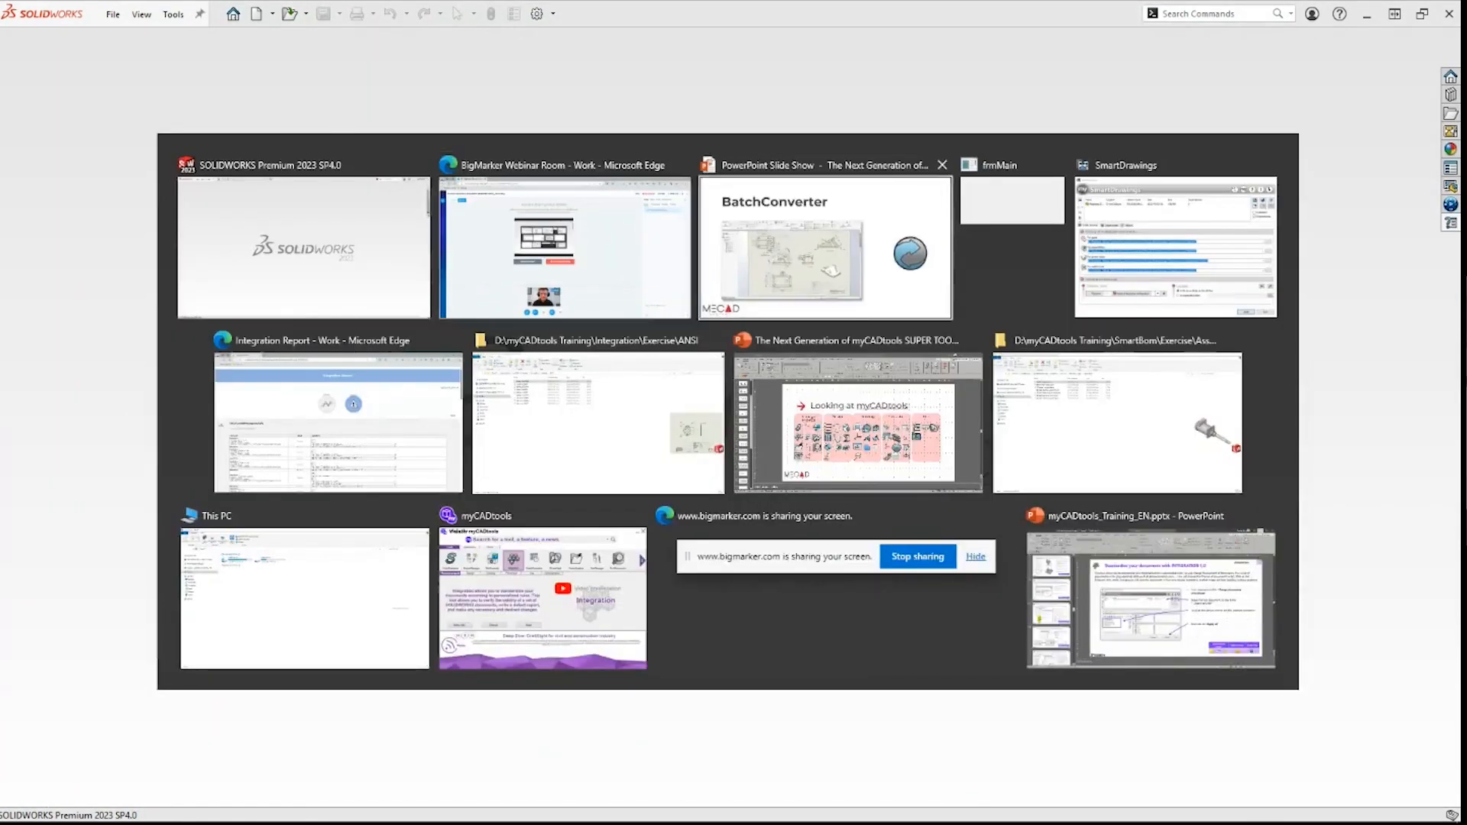
pyautogui.click(799, 265)
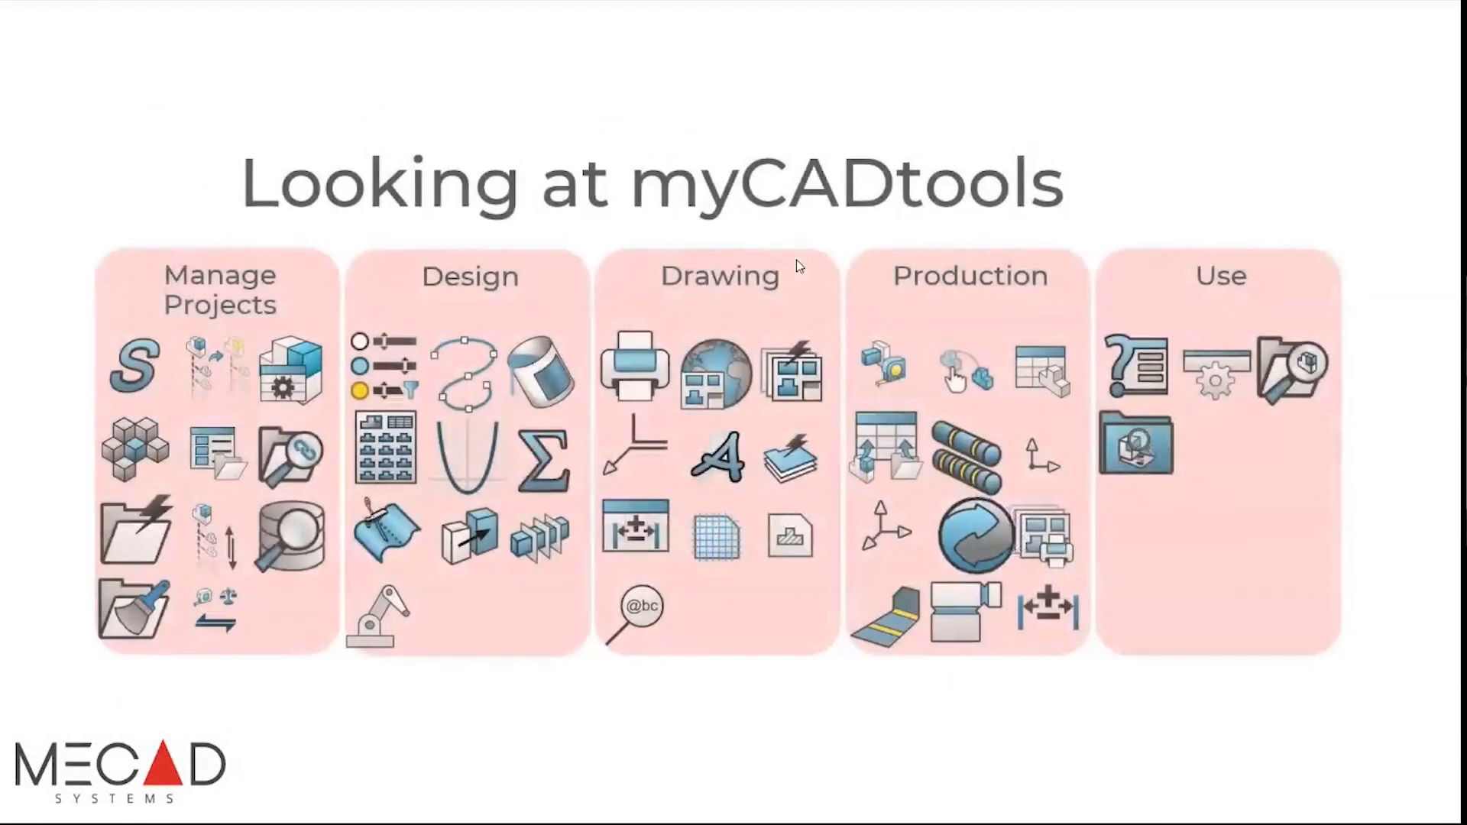
pyautogui.click(797, 260)
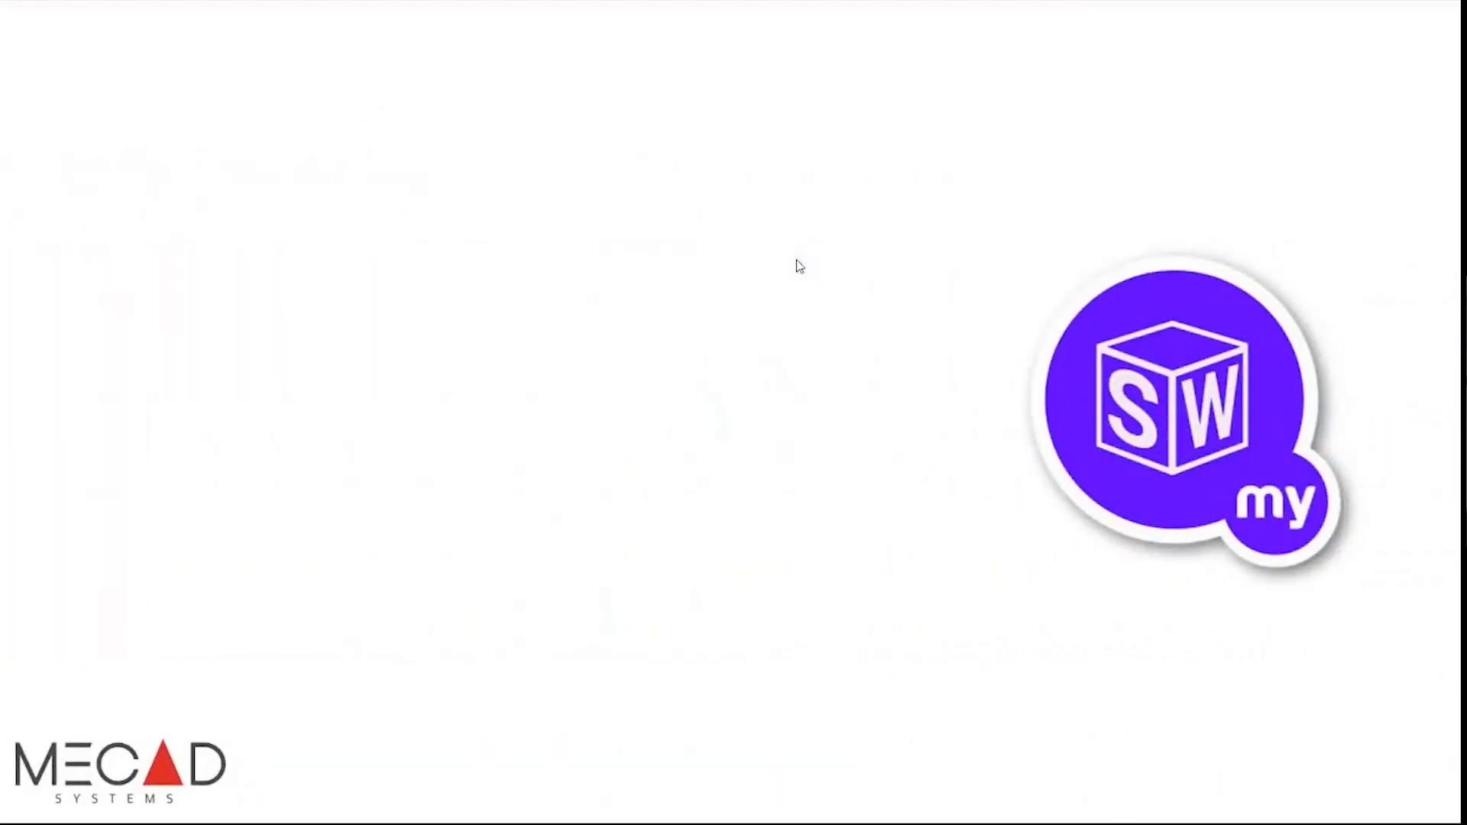